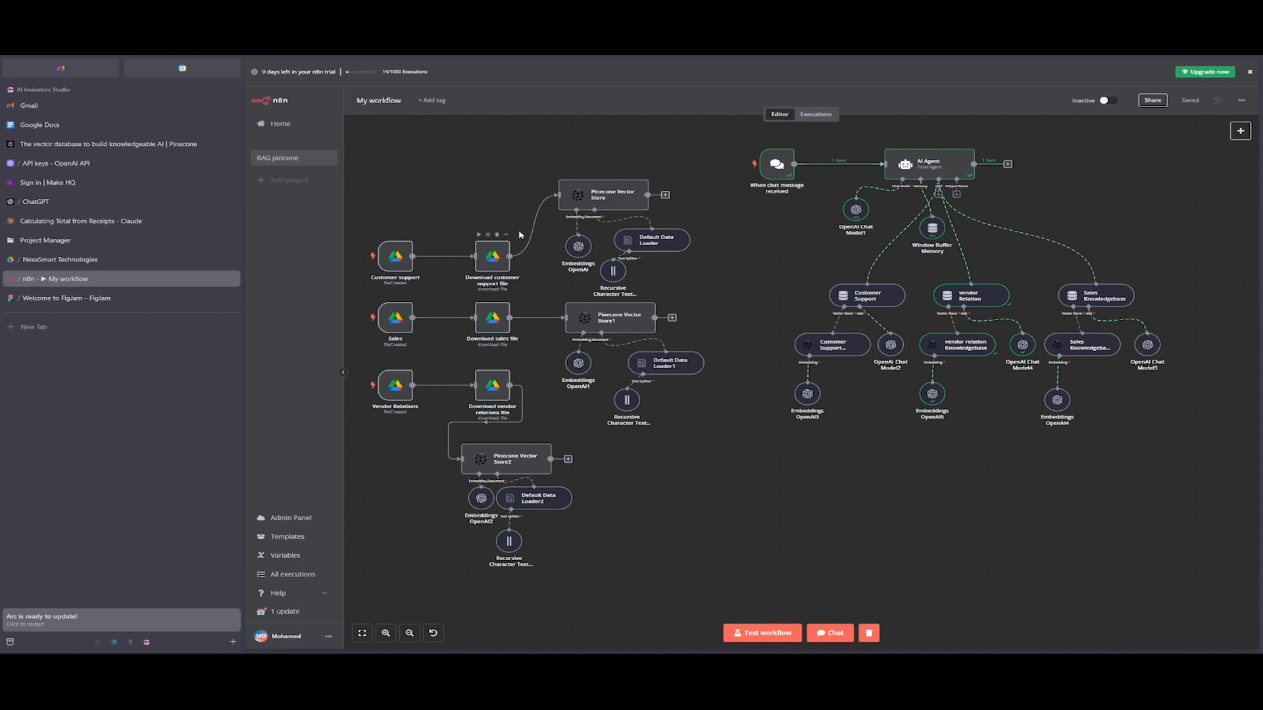
- Examine the three Google Drive ingestion branches and their Pinecone vector stores, including the NexaSmart Technologies folder in Google Drive
{"action": "scroll", "coordinate": [513, 224], "scroll_direction": "up", "scroll_amount": 1}
{"action": "scroll", "coordinate": [639, 267], "scroll_direction": "down", "scroll_amount": 2}
{"action": "scroll", "coordinate": [639, 267], "scroll_direction": "up", "scroll_amount": 2}
{"action": "scroll", "coordinate": [638, 267], "scroll_direction": "up", "scroll_amount": 4}
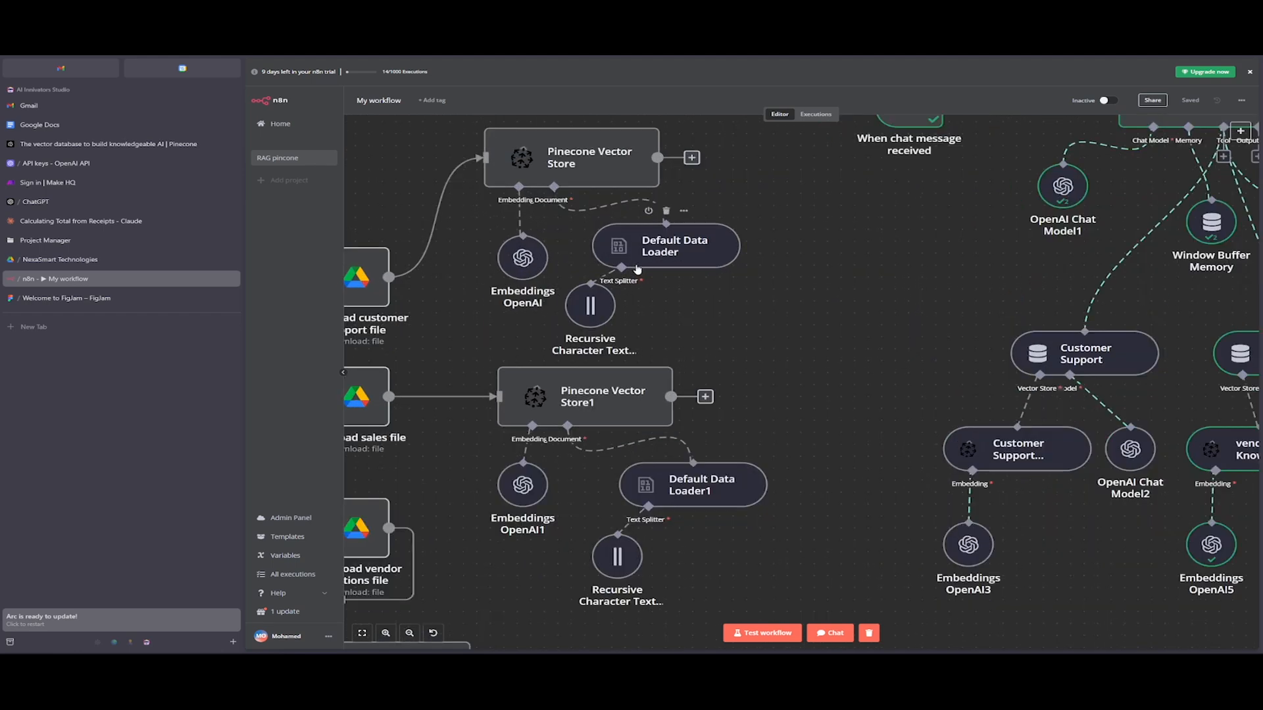
{"action": "scroll", "coordinate": [502, 292], "scroll_direction": "down", "scroll_amount": 1}
{"action": "scroll", "coordinate": [503, 292], "scroll_direction": "left", "scroll_amount": 8}
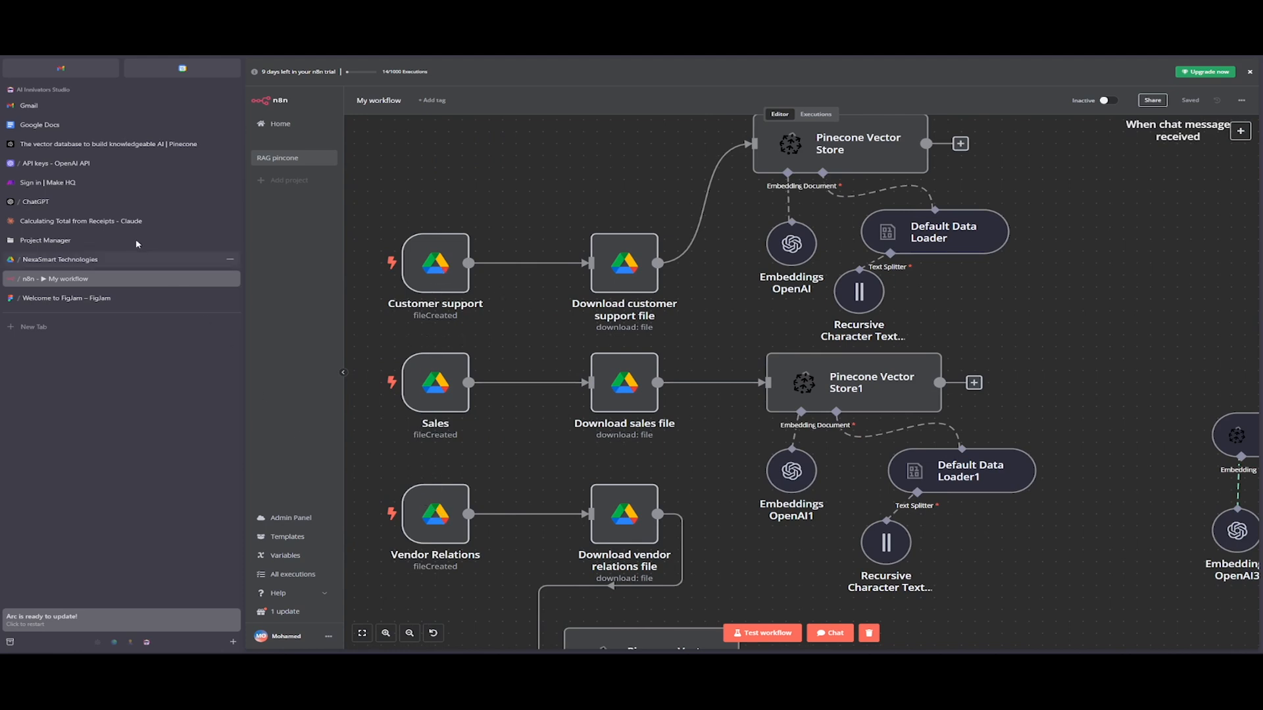
{"action": "left_click", "coordinate": [94, 262]}
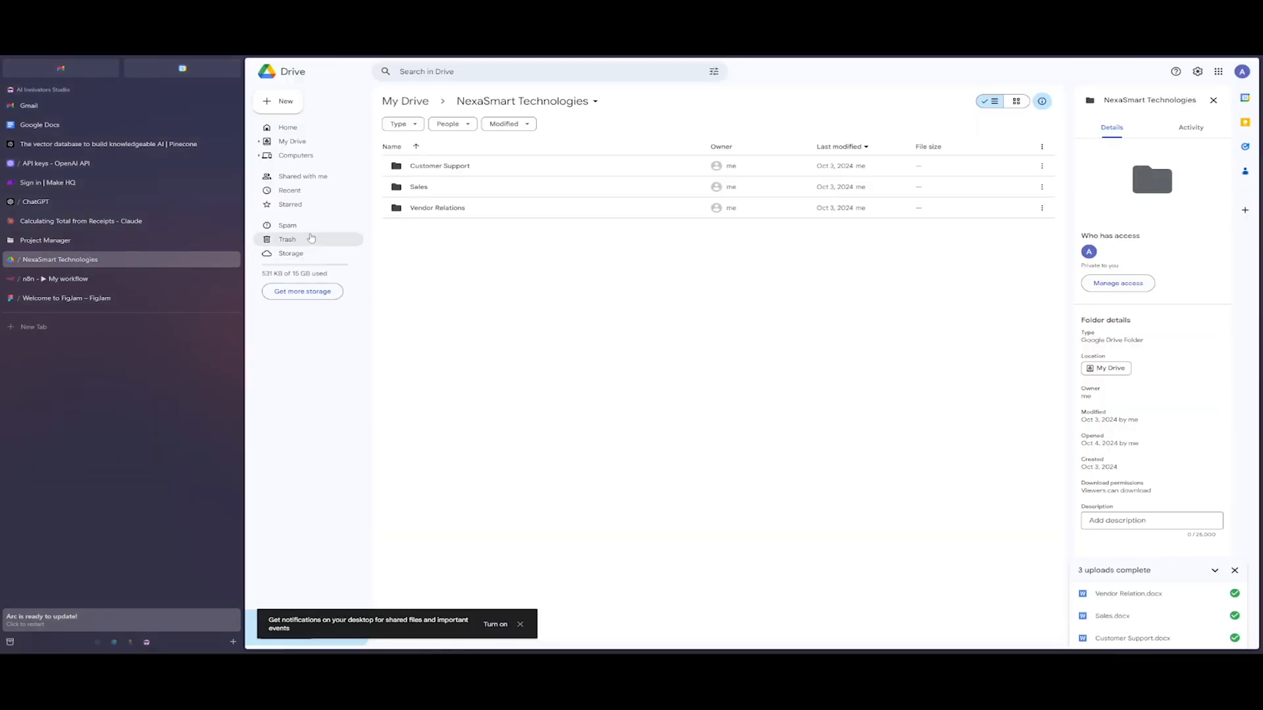
{"action": "left_click", "coordinate": [64, 279]}
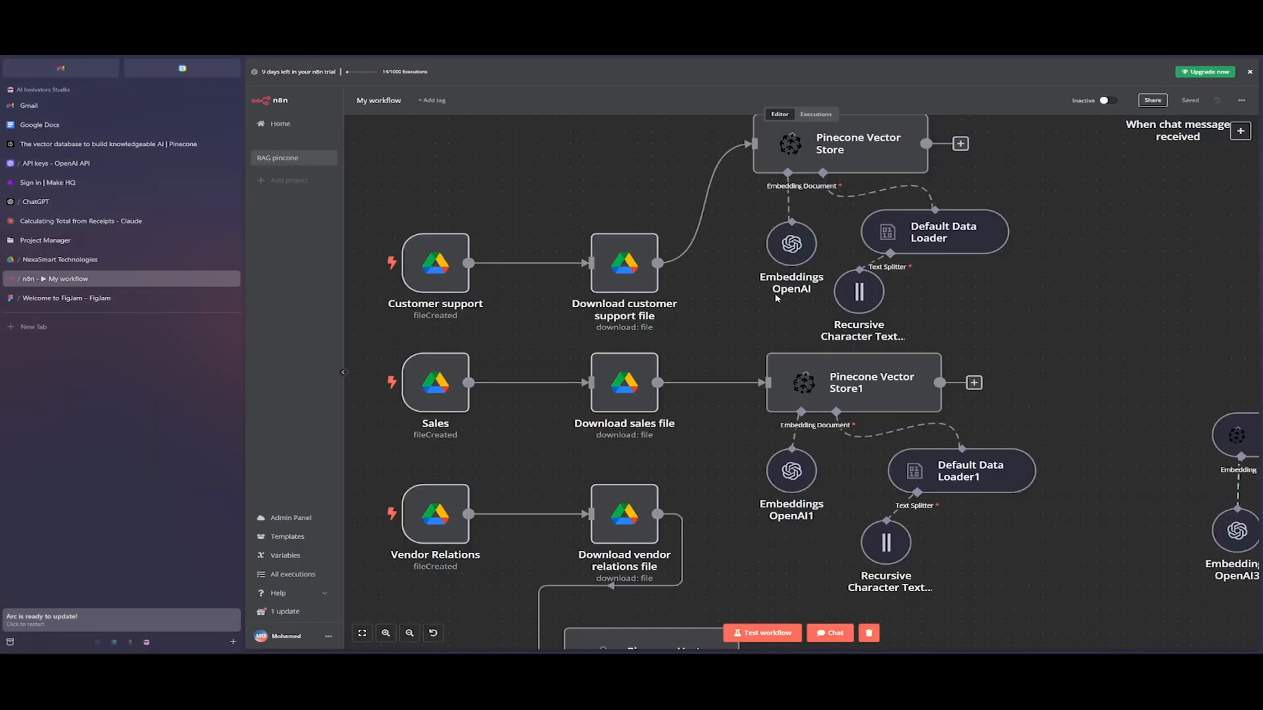
{"action": "scroll", "coordinate": [777, 301], "scroll_direction": "down", "scroll_amount": 1}
{"action": "scroll", "coordinate": [777, 303], "scroll_direction": "down", "scroll_amount": 3}
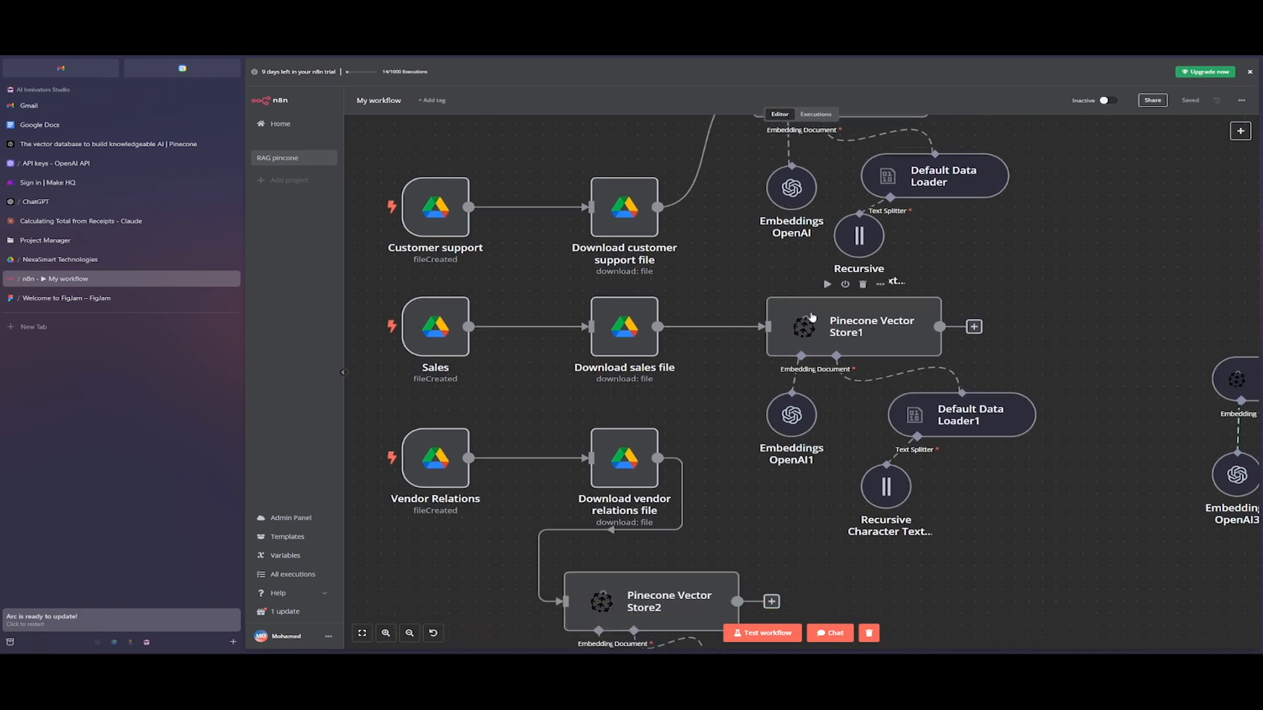
{"action": "scroll", "coordinate": [810, 317], "scroll_direction": "up", "scroll_amount": 5}
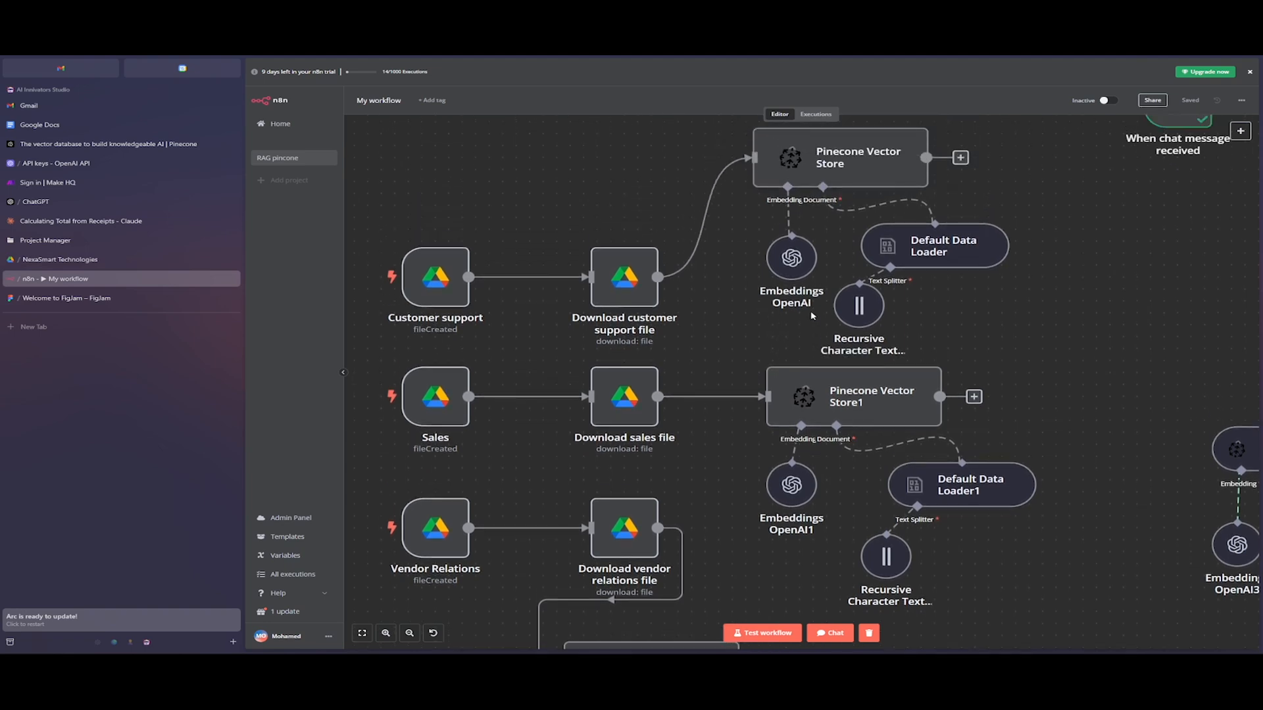
- Examine the AI Agent branch with its chat model, memory and the customer support, vendor relation and sales knowledge base tools
{"action": "scroll", "coordinate": [799, 315], "scroll_direction": "right", "scroll_amount": 10}
{"action": "scroll", "coordinate": [797, 314], "scroll_direction": "right", "scroll_amount": 15}
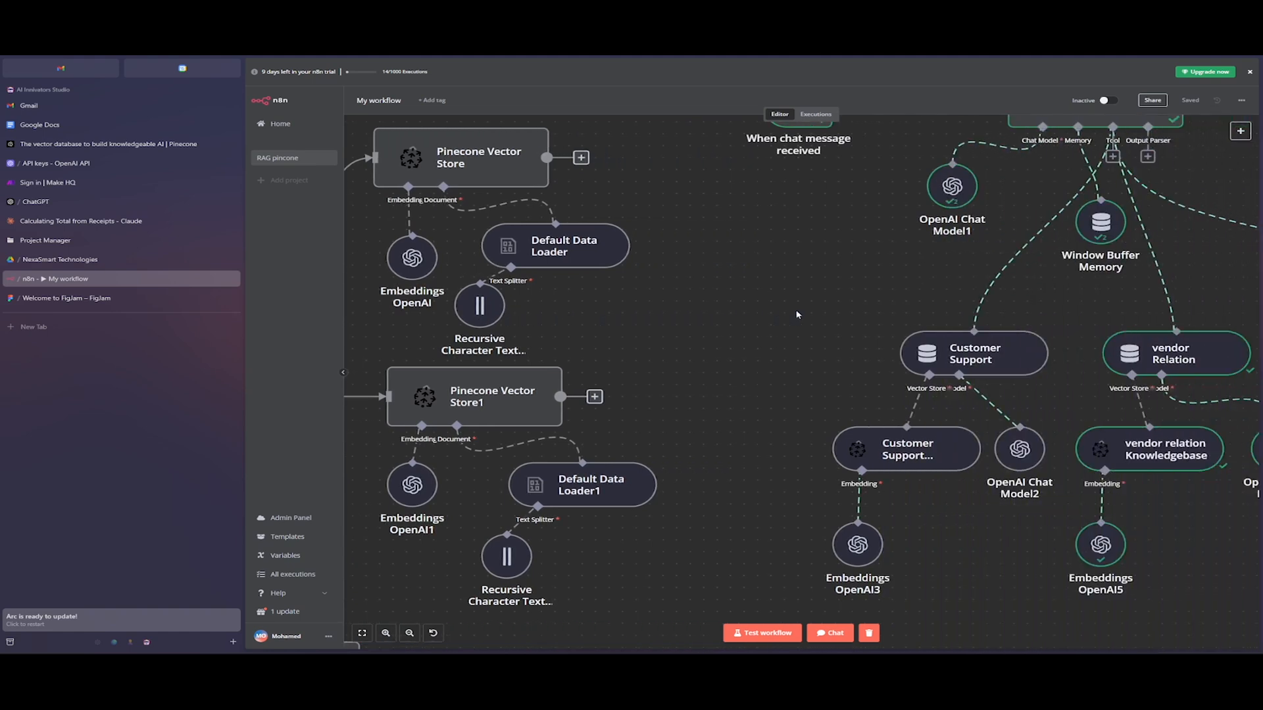
{"action": "scroll", "coordinate": [855, 319], "scroll_direction": "up", "scroll_amount": 4}
{"action": "scroll", "coordinate": [911, 325], "scroll_direction": "right", "scroll_amount": 11}
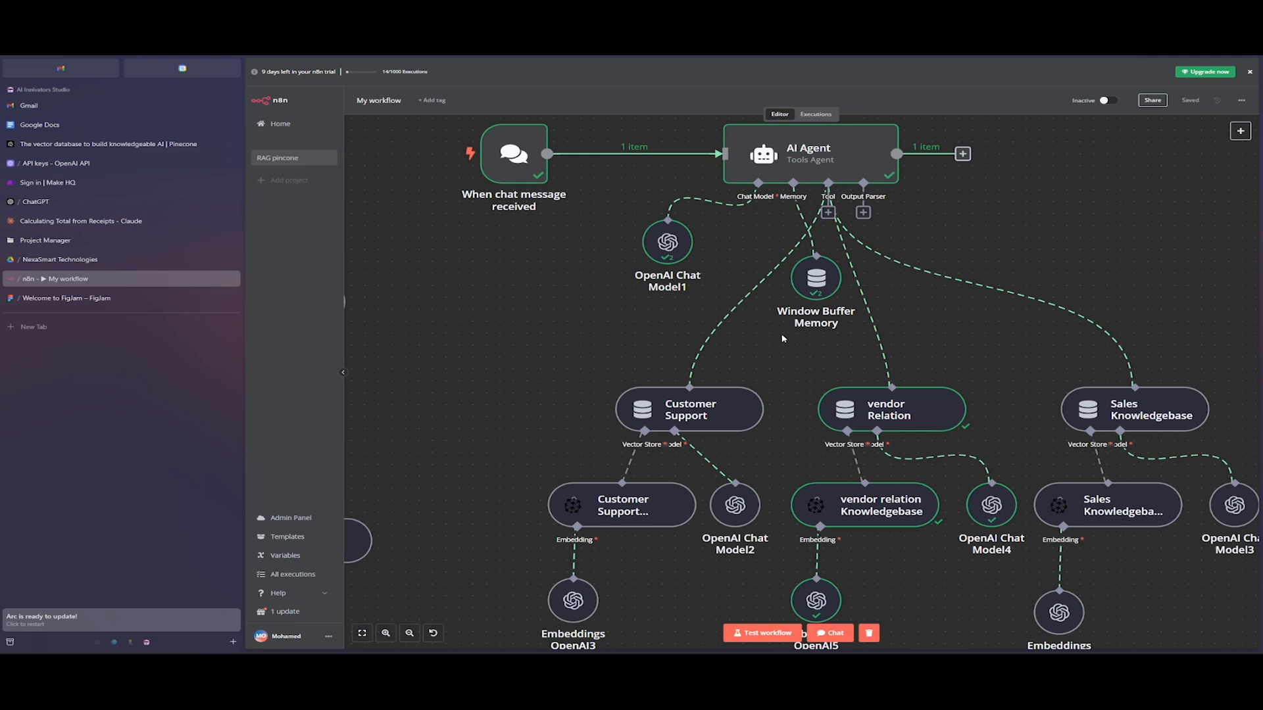
{"action": "scroll", "coordinate": [783, 339], "scroll_direction": "right", "scroll_amount": 3}
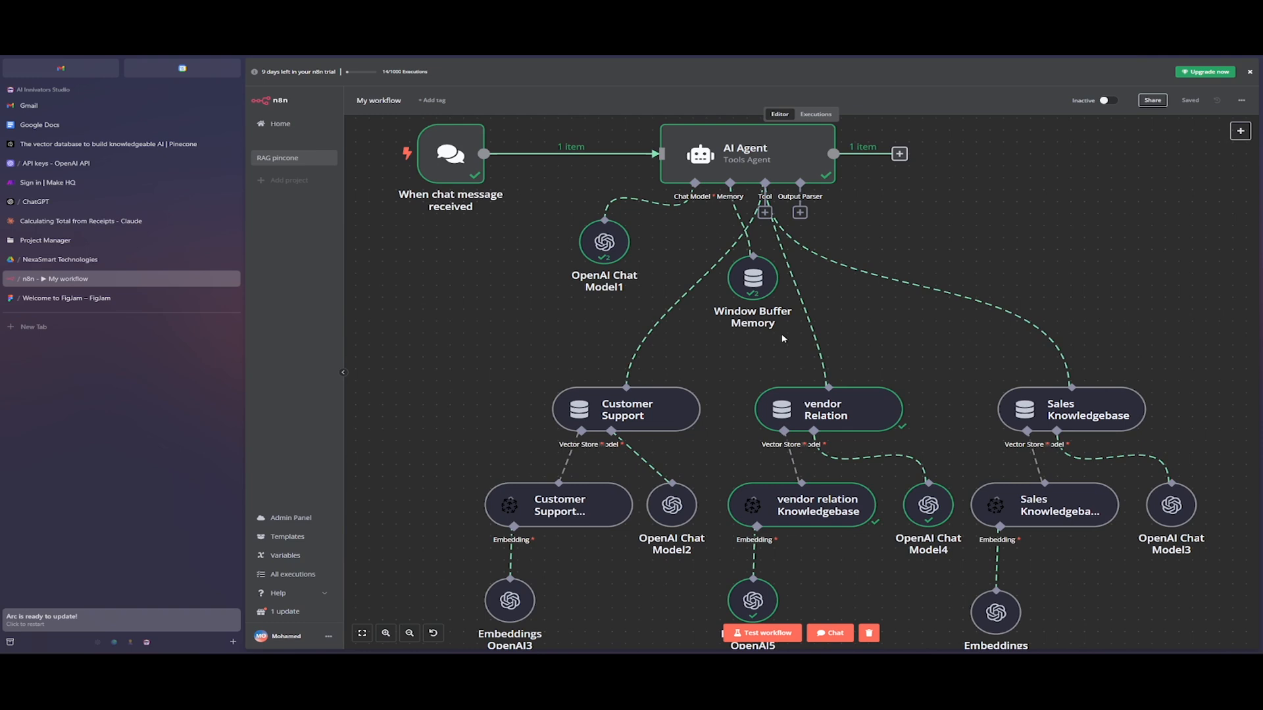
{"action": "scroll", "coordinate": [783, 339], "scroll_direction": "down", "scroll_amount": 1}
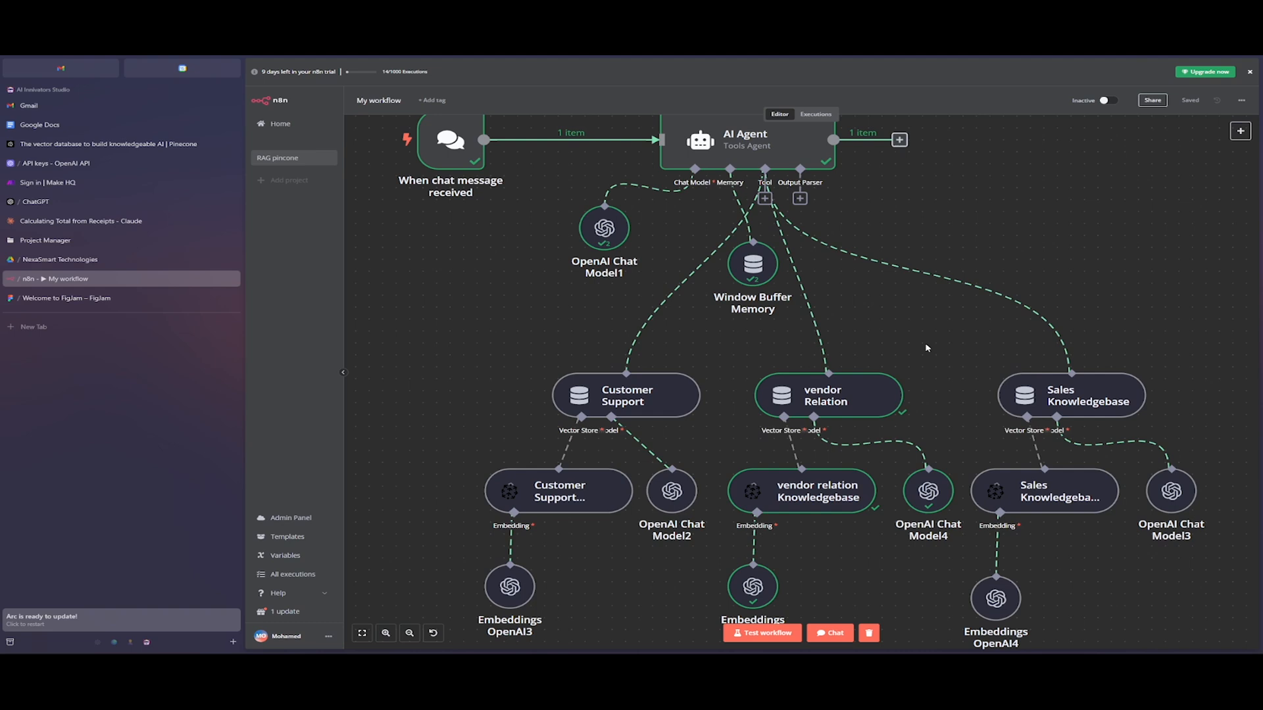
{"action": "mouse_move", "coordinate": [674, 376]}
{"action": "mouse_move", "coordinate": [595, 494]}
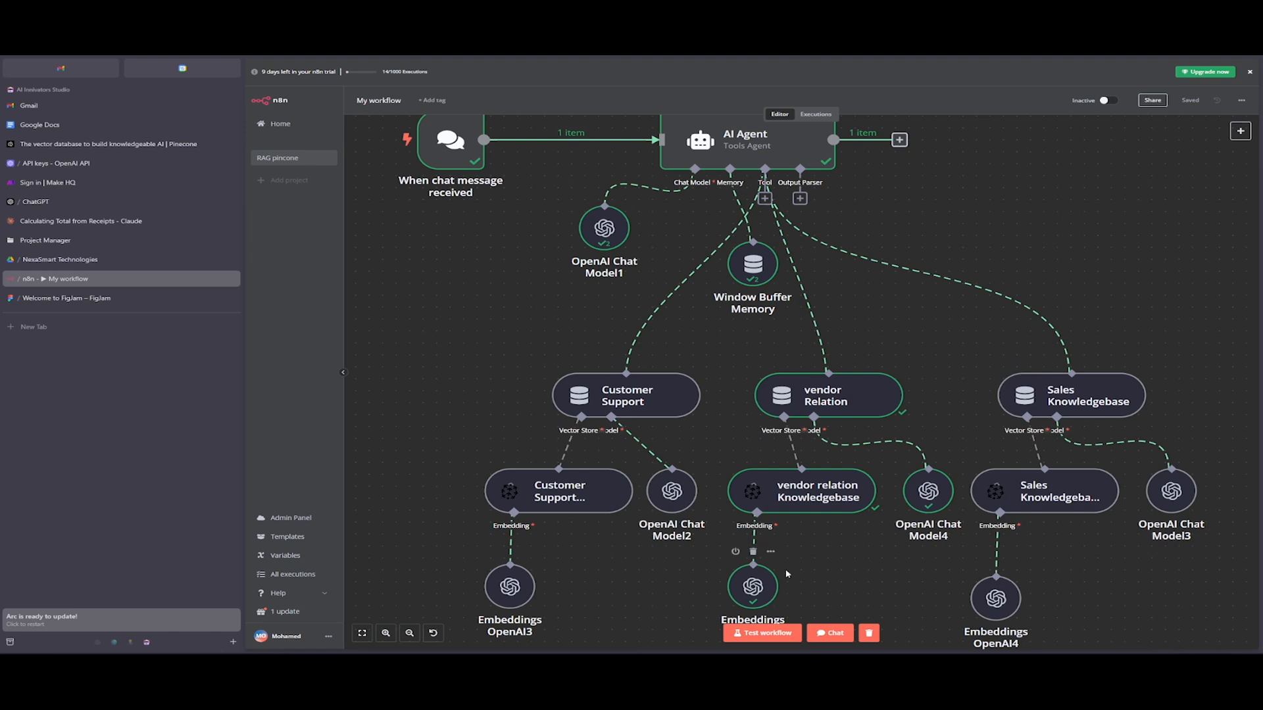
{"action": "mouse_move", "coordinate": [777, 508]}
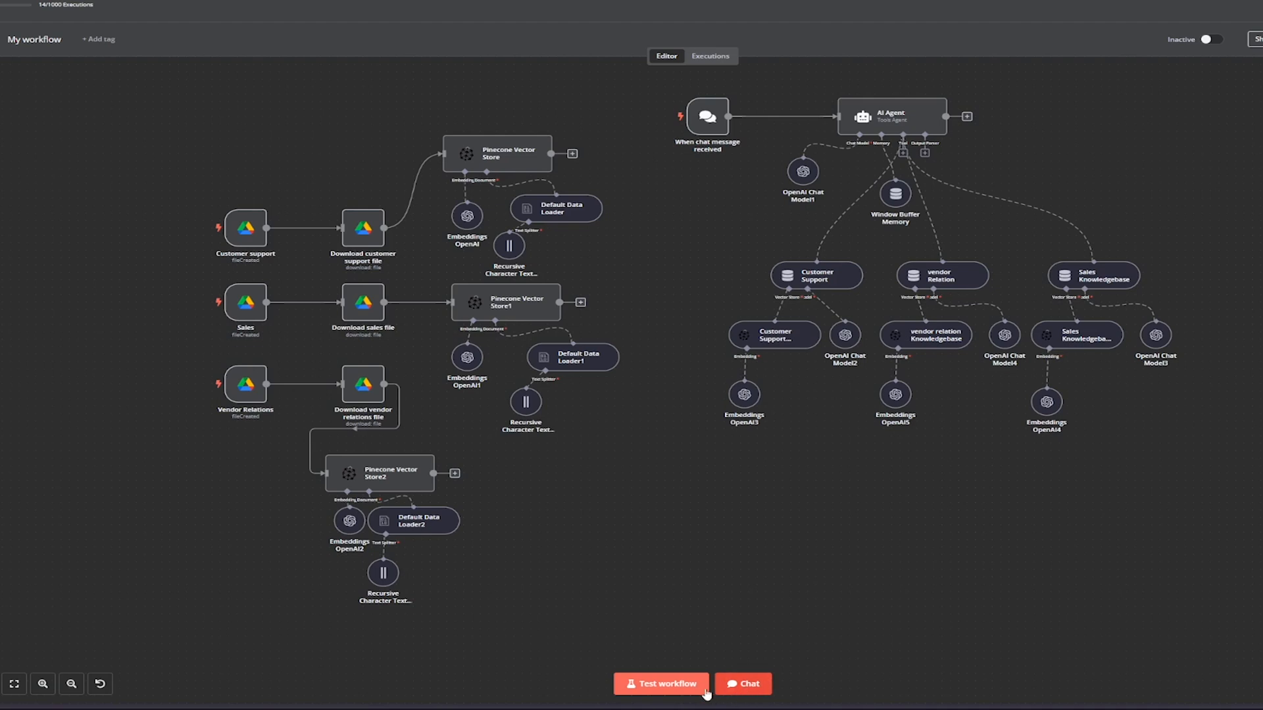
- Open the workflow's chat and ask the AI Agent "what is the refund policy"
{"action": "left_click", "coordinate": [742, 686]}
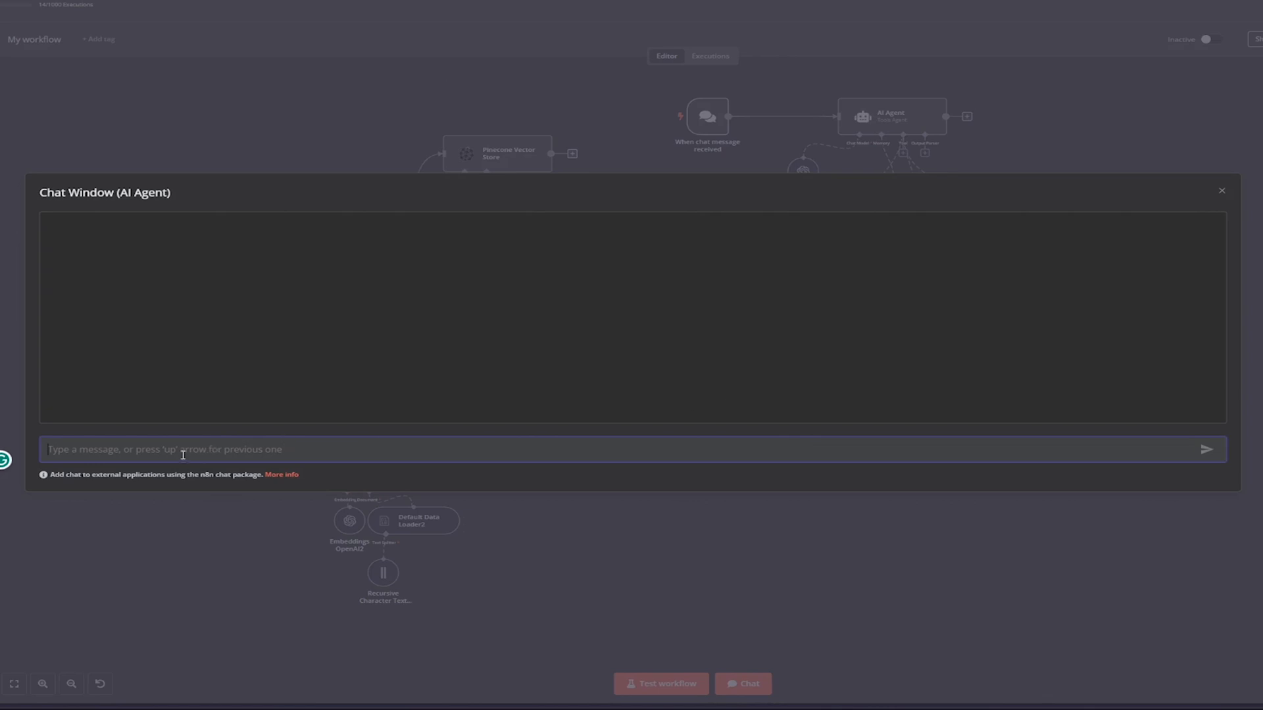
{"action": "right_click", "coordinate": [158, 452]}
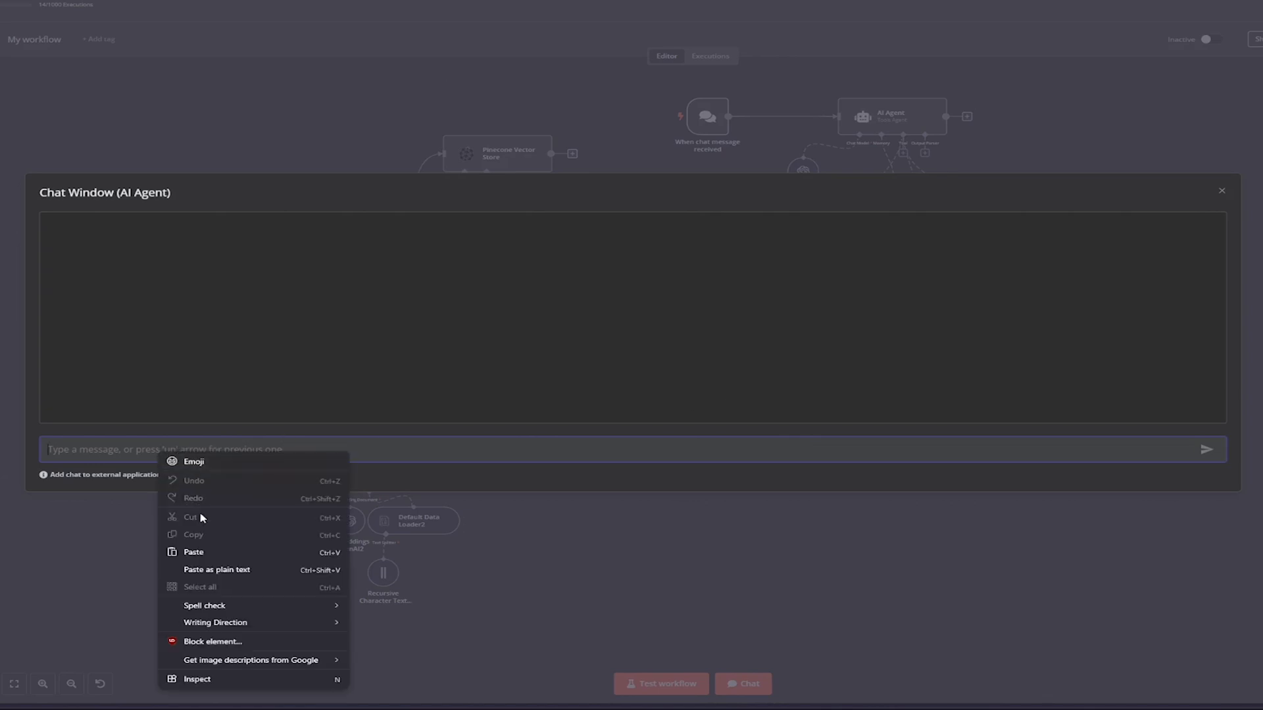
{"action": "left_click", "coordinate": [195, 552]}
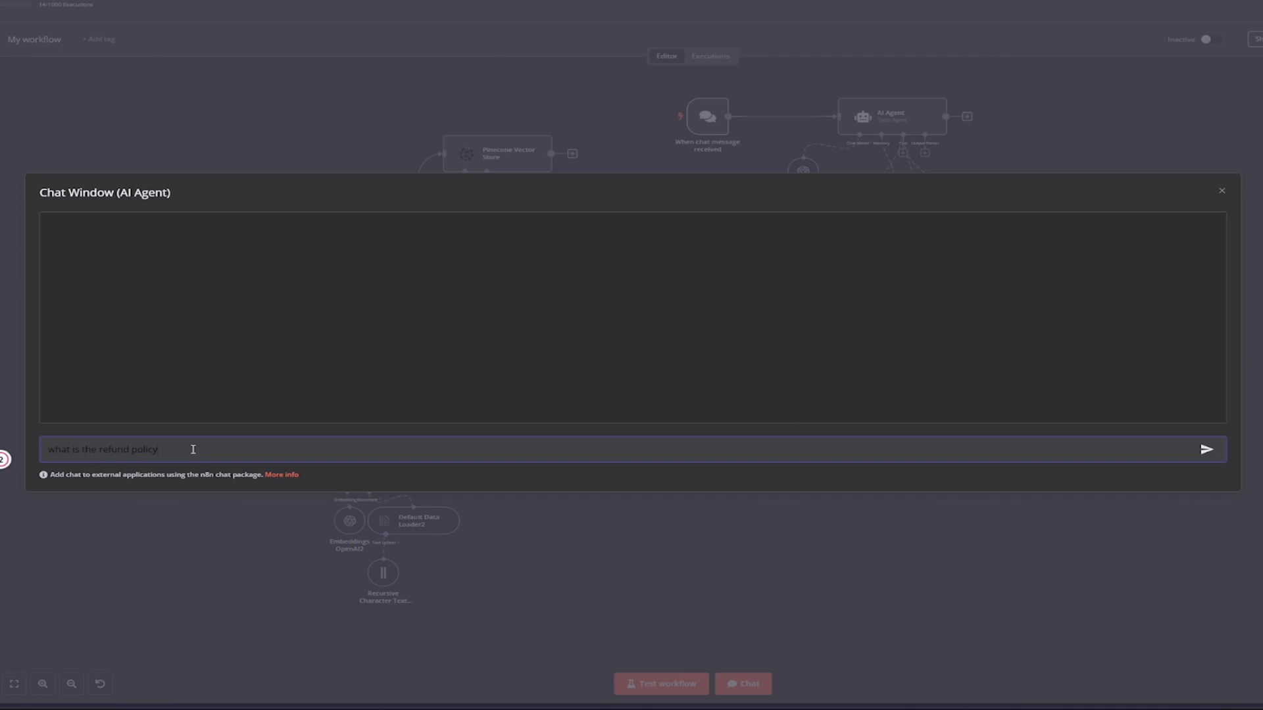
{"action": "key", "text": "Return"}
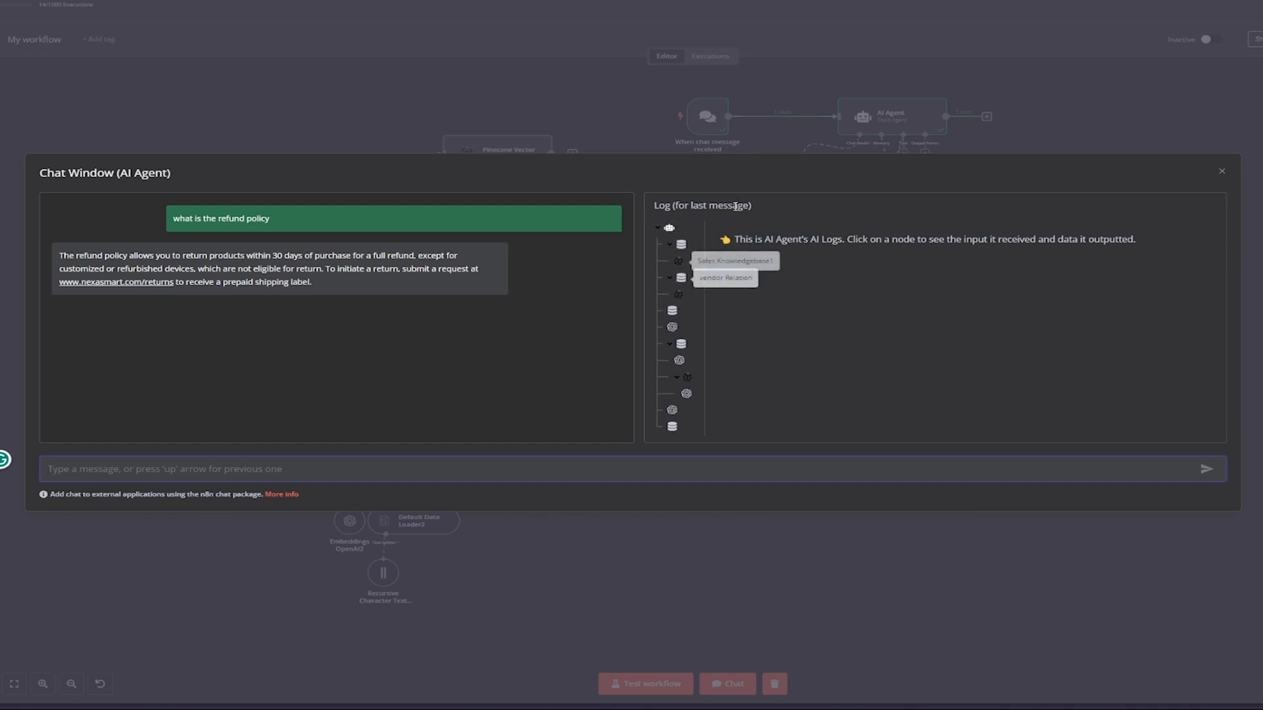
- Inspect the Customer Support Knowledgebase log entry and read through its expanded output
{"action": "left_click", "coordinate": [686, 379]}
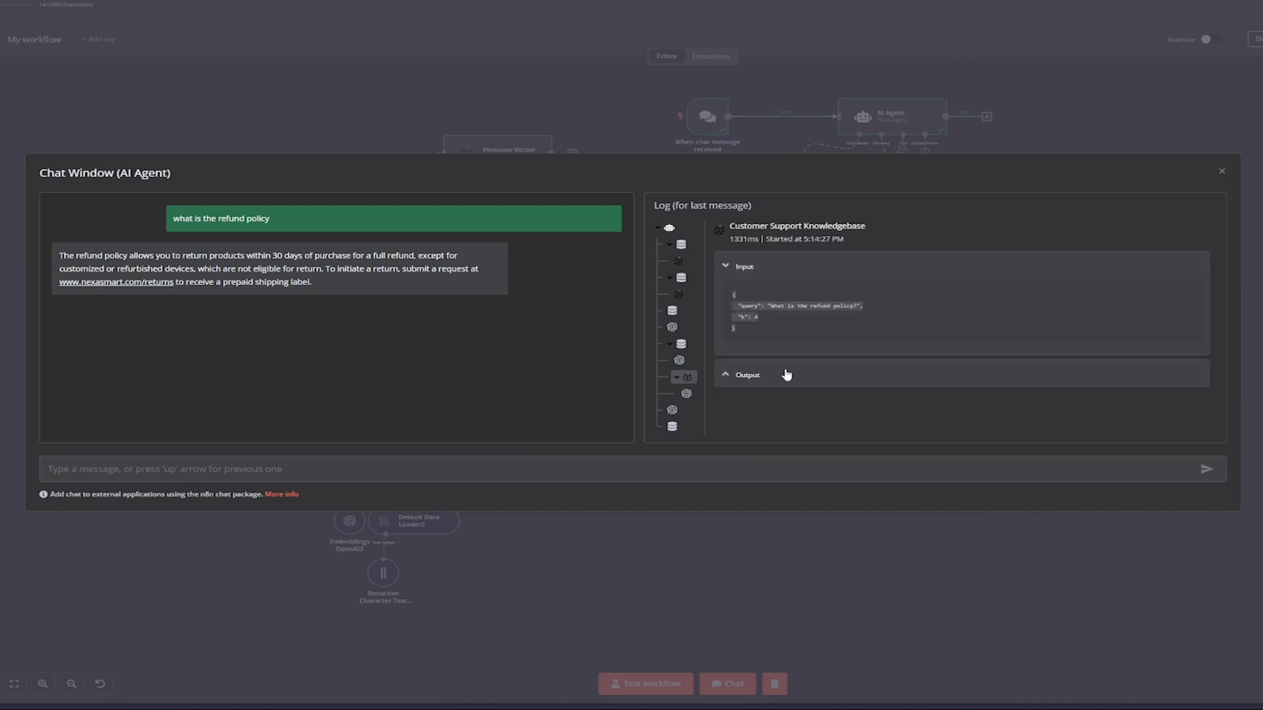
{"action": "left_click", "coordinate": [761, 375]}
{"action": "scroll", "coordinate": [819, 363], "scroll_direction": "down", "scroll_amount": 1}
{"action": "scroll", "coordinate": [819, 363], "scroll_direction": "down", "scroll_amount": 1}
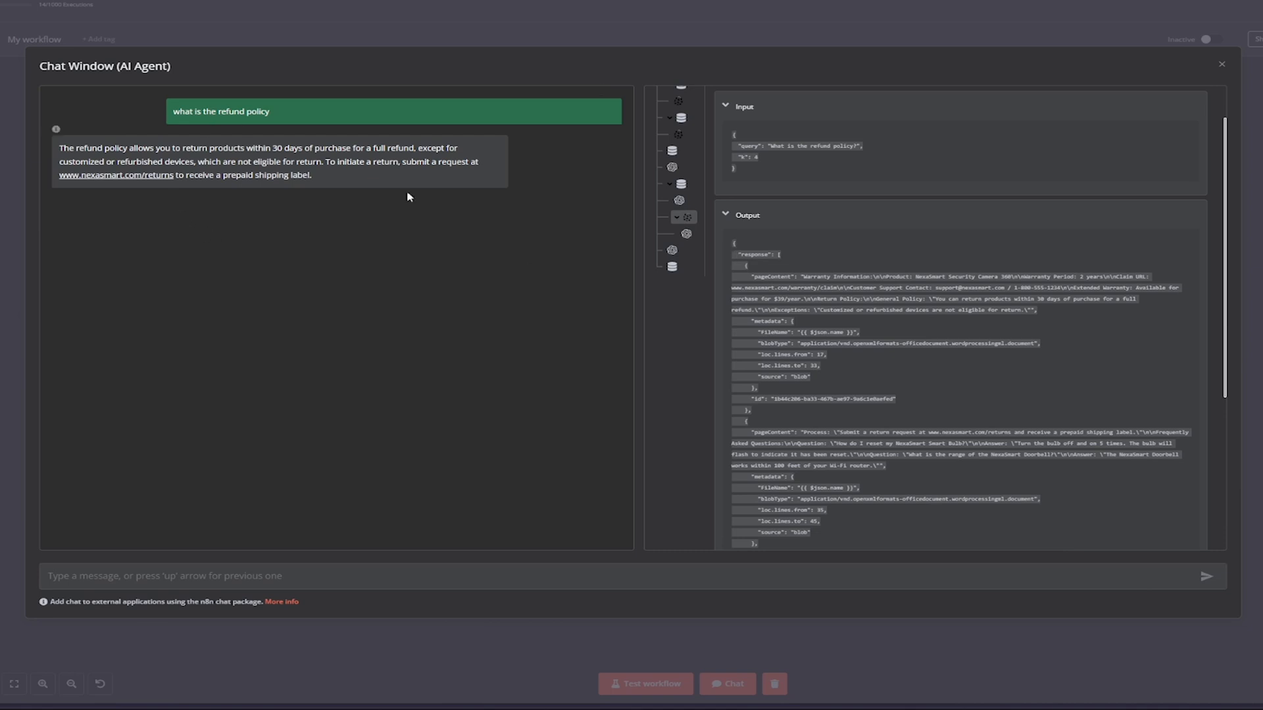
{"action": "scroll", "coordinate": [896, 443], "scroll_direction": "down", "scroll_amount": 3}
{"action": "scroll", "coordinate": [894, 442], "scroll_direction": "down", "scroll_amount": 4}
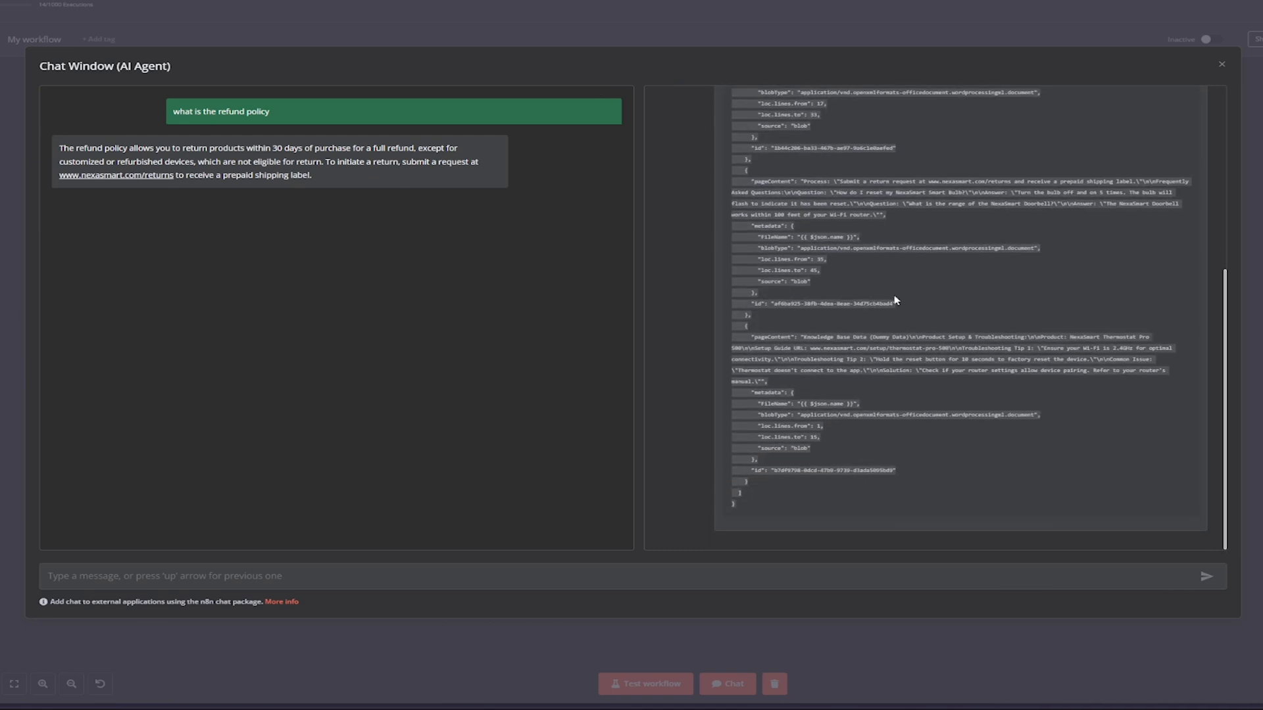
{"action": "scroll", "coordinate": [878, 319], "scroll_direction": "up", "scroll_amount": 8}
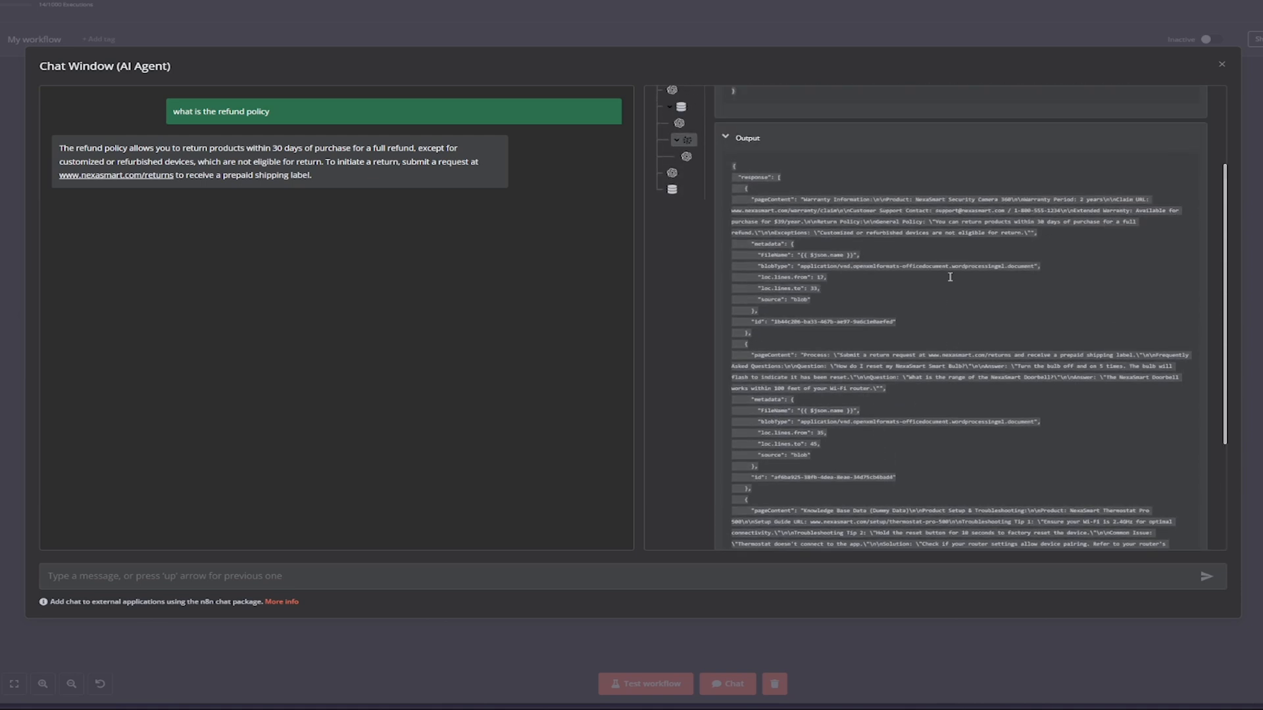
- Inspect the OpenAI Chat Model2 and OpenAI Chat Model1 log entries and highlight the agent's refund policy answer
{"action": "left_click", "coordinate": [677, 215]}
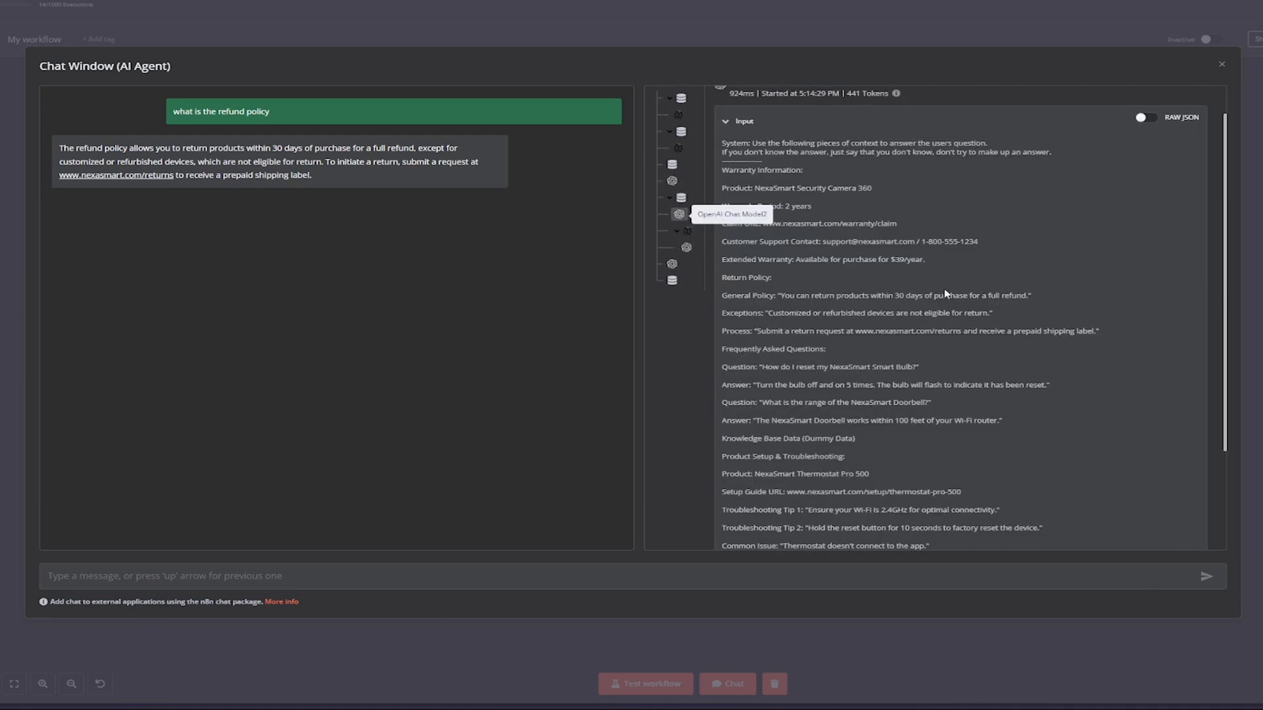
{"action": "scroll", "coordinate": [903, 325], "scroll_direction": "down", "scroll_amount": 3}
{"action": "scroll", "coordinate": [902, 325], "scroll_direction": "up", "scroll_amount": 3}
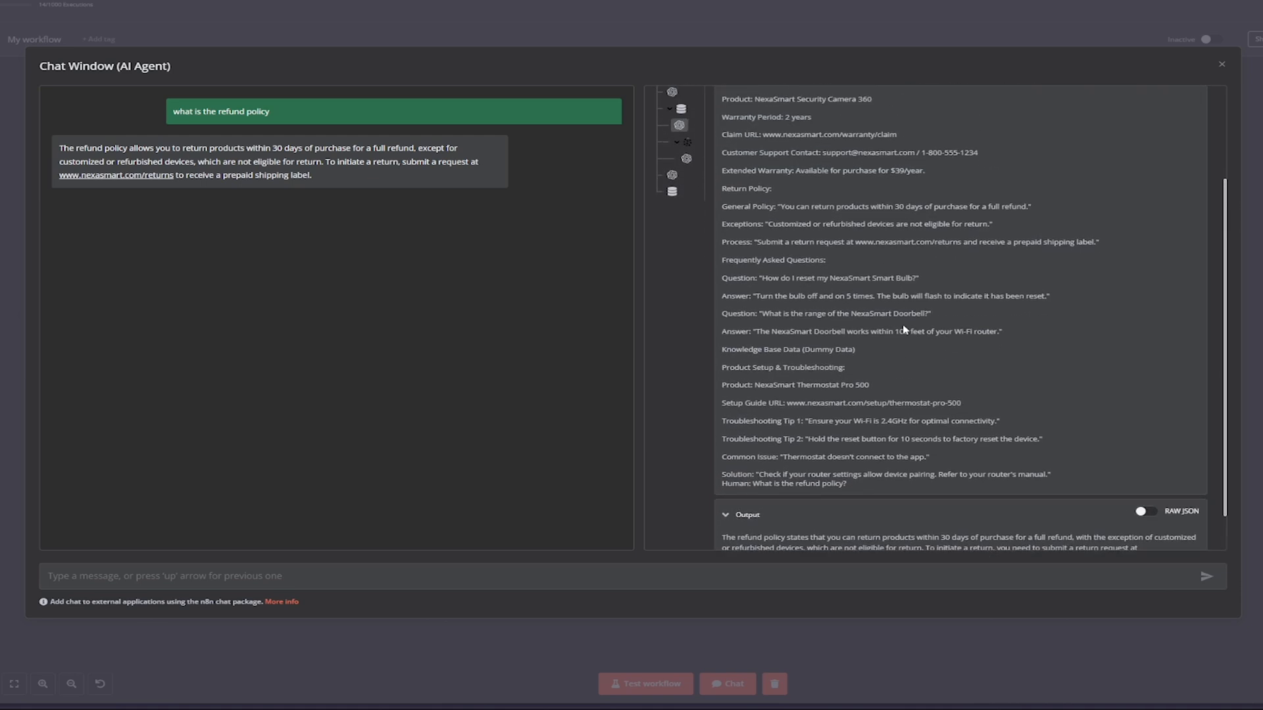
{"action": "scroll", "coordinate": [967, 353], "scroll_direction": "down", "scroll_amount": 3}
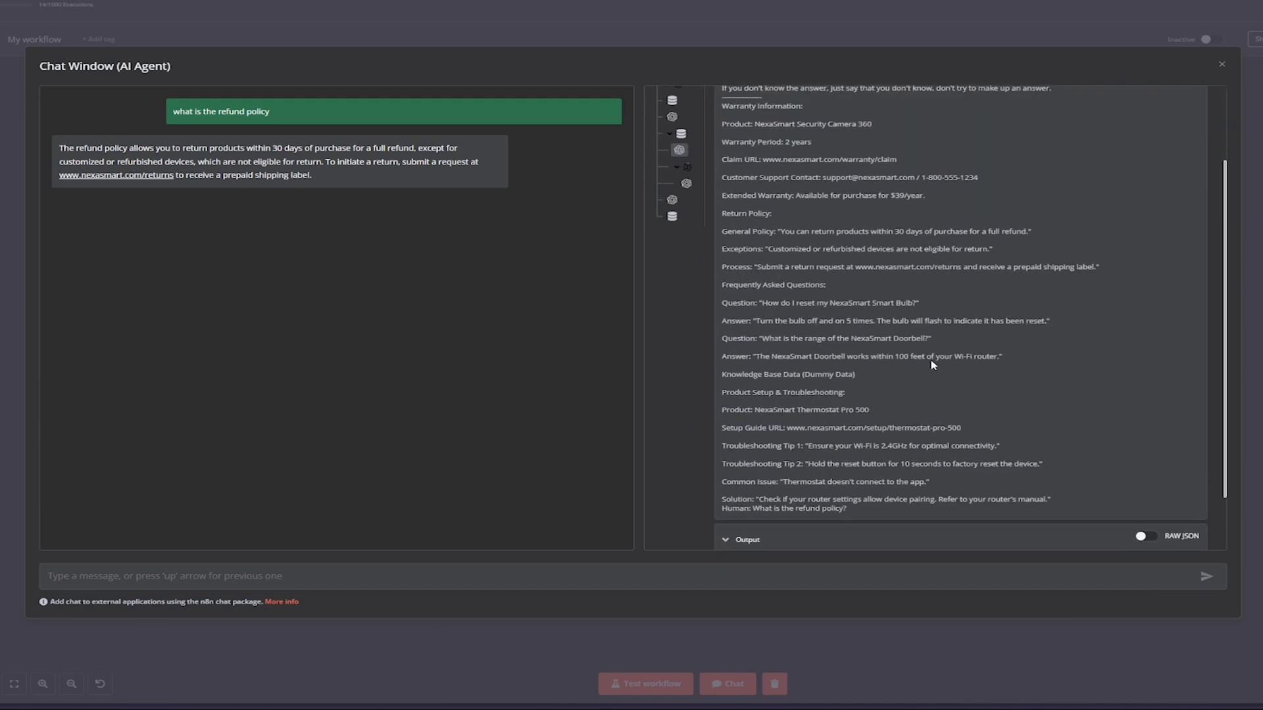
{"action": "left_click", "coordinate": [673, 197]}
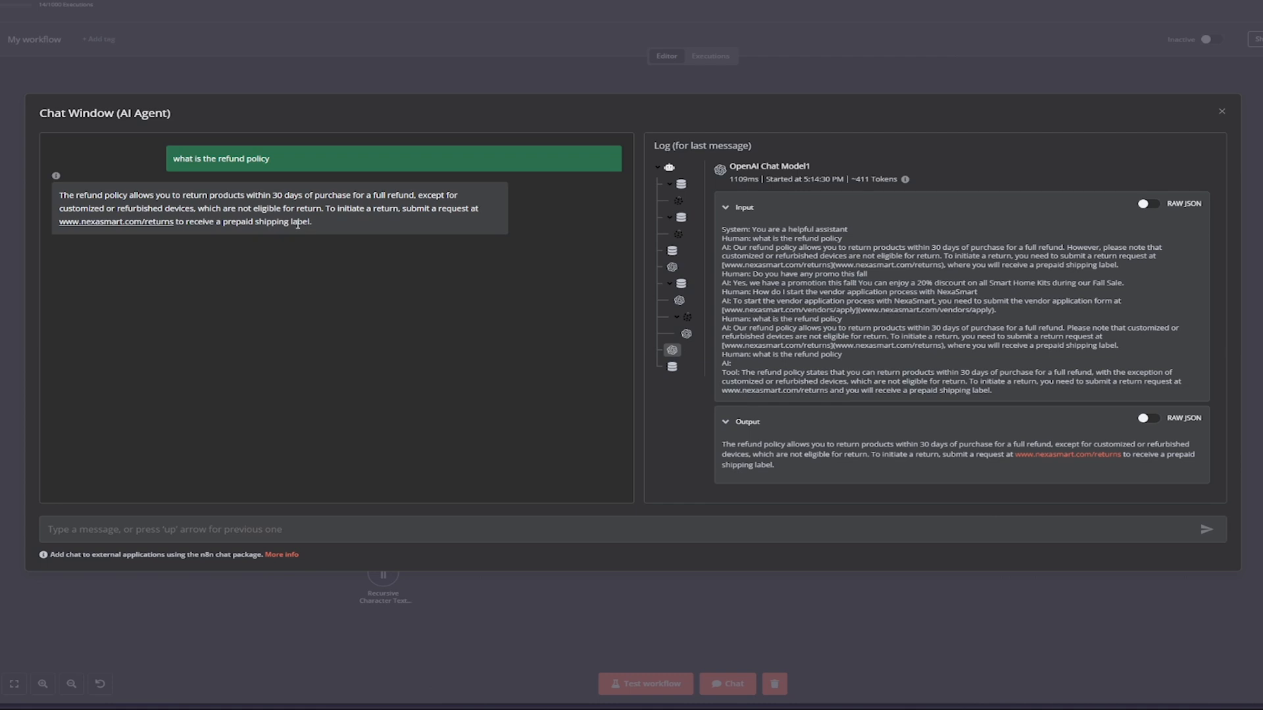
{"action": "left_click_drag", "start_coordinate": [38, 207], "coordinate": [94, 202]}
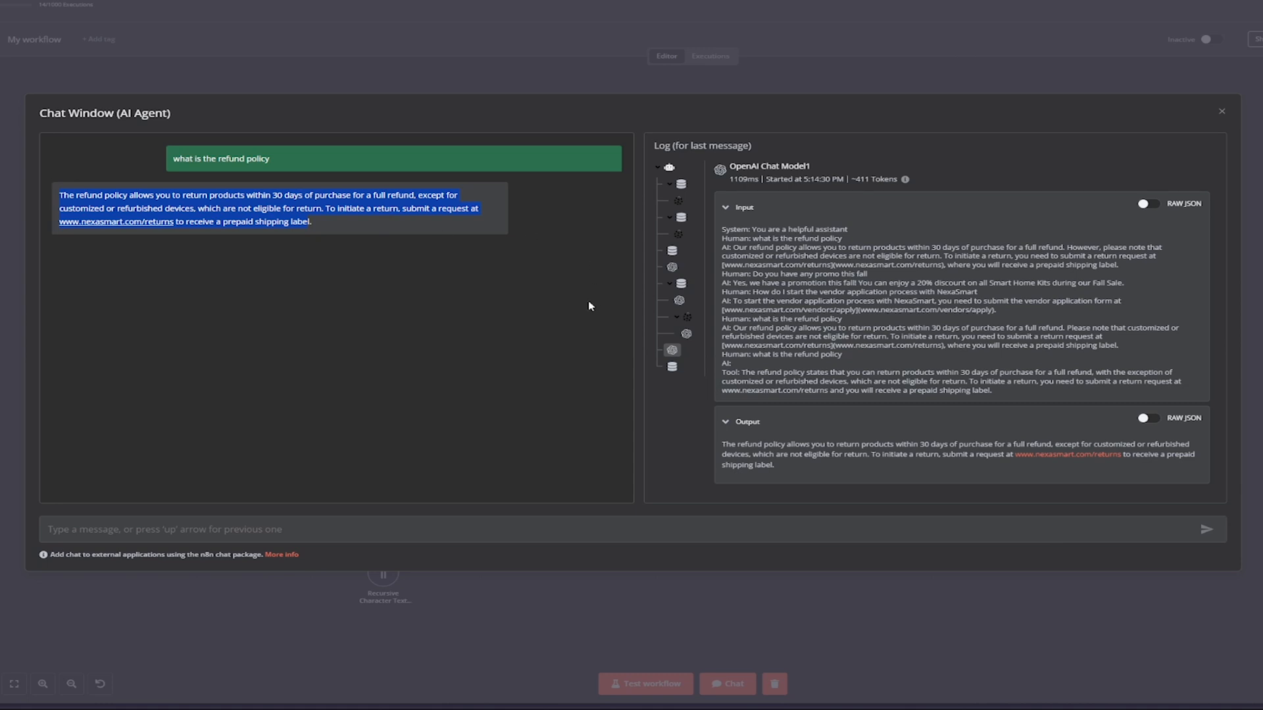
- Ask the agent "Do you have any promo this fall" and read the Sales Knowledgebase1 log entry's output
{"action": "left_click", "coordinate": [432, 338]}
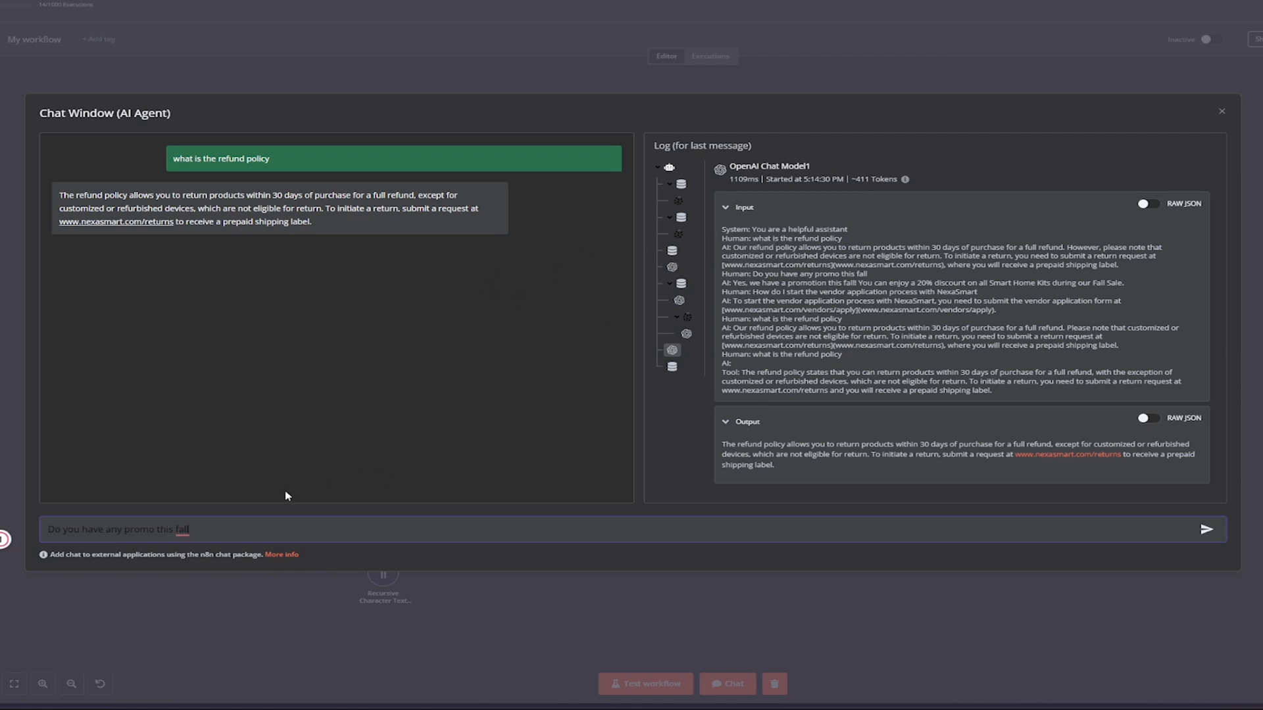
{"action": "key", "text": "Return"}
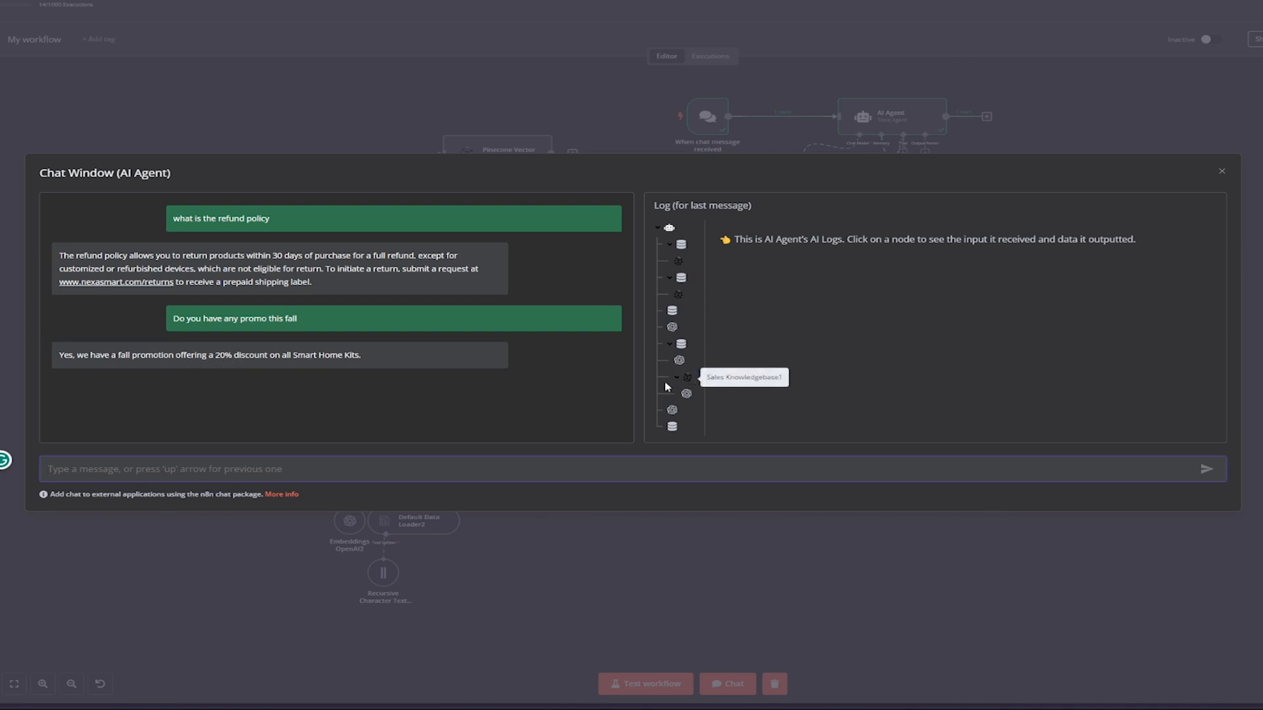
{"action": "left_click", "coordinate": [686, 385]}
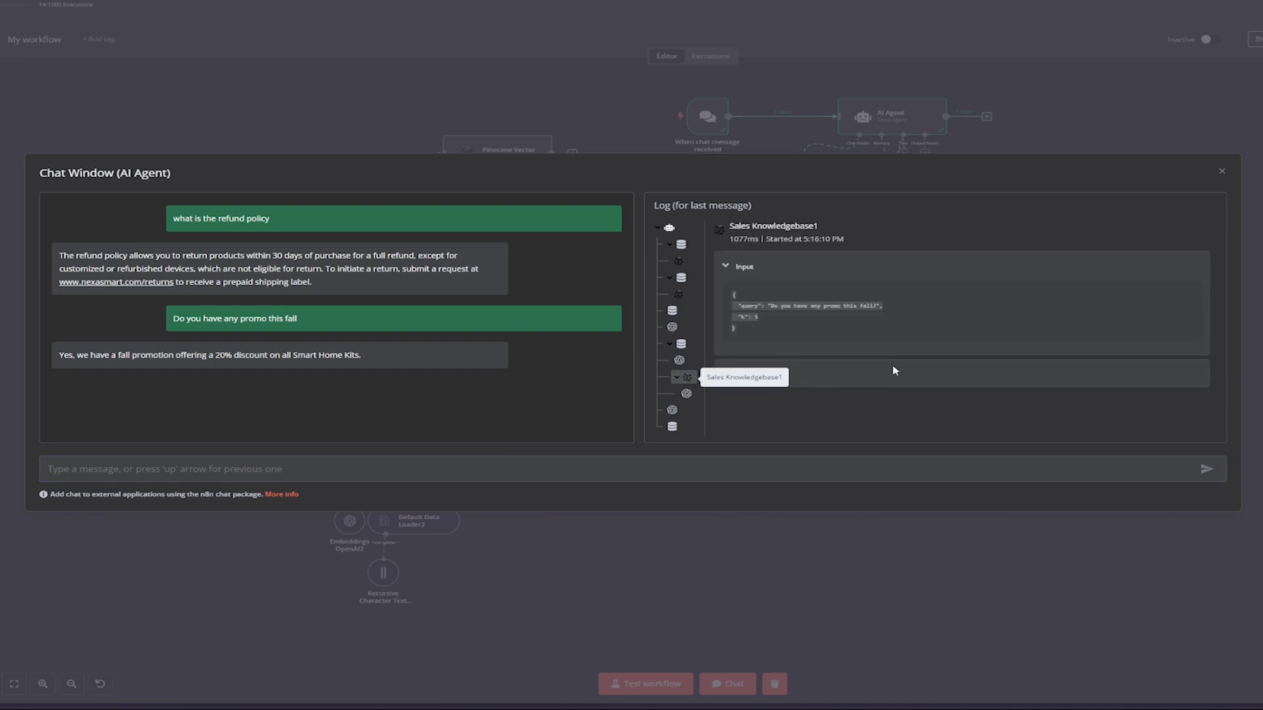
{"action": "left_click", "coordinate": [741, 375]}
{"action": "scroll", "coordinate": [861, 345], "scroll_direction": "down", "scroll_amount": 3}
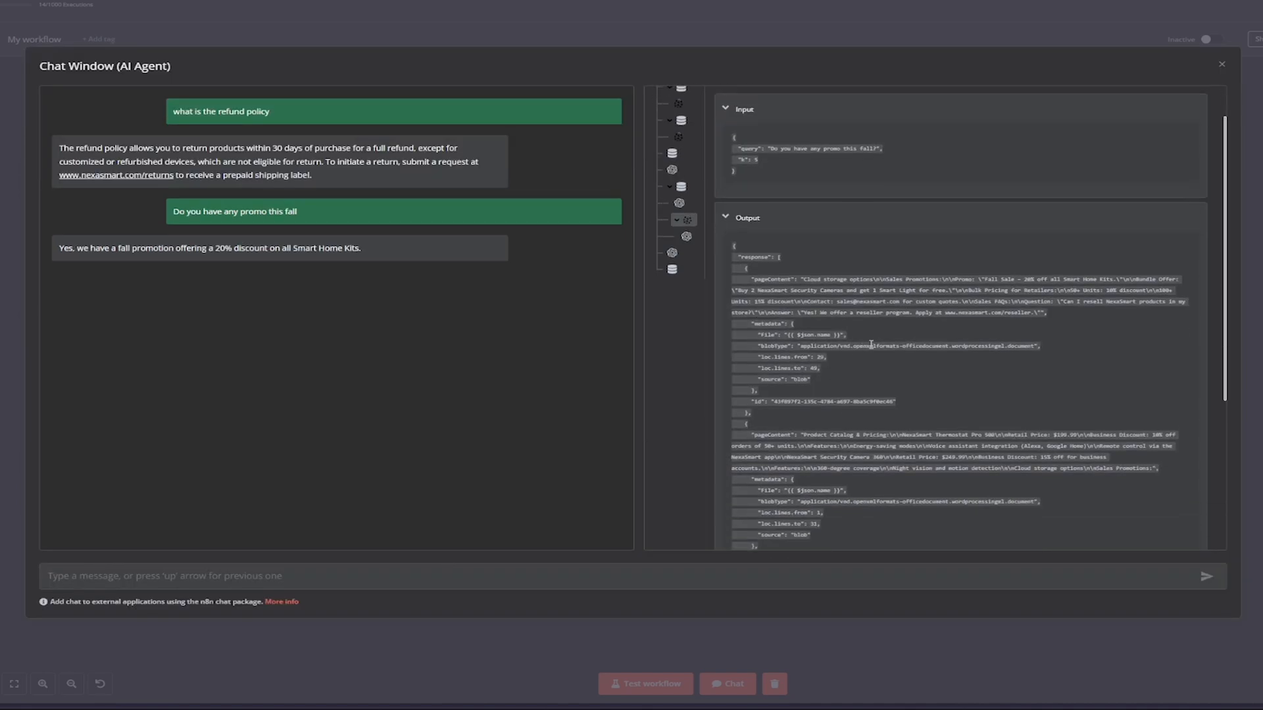
{"action": "scroll", "coordinate": [861, 345], "scroll_direction": "down", "scroll_amount": 5}
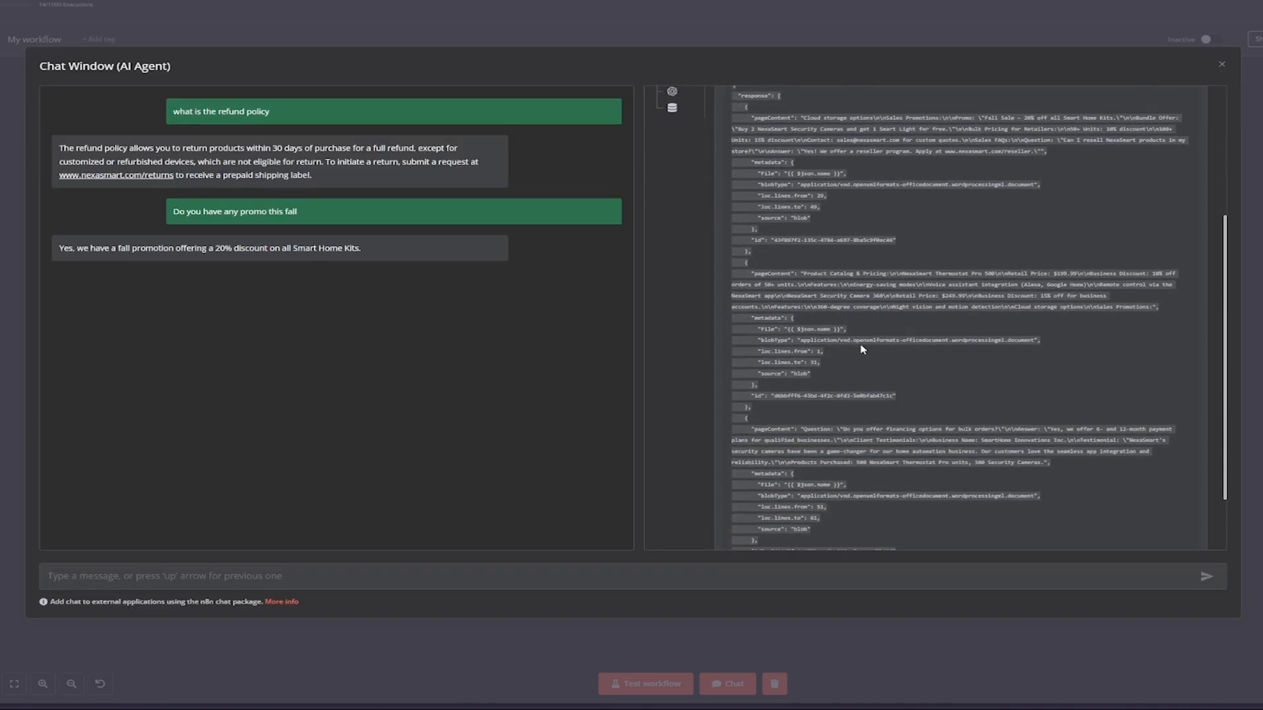
{"action": "scroll", "coordinate": [790, 329], "scroll_direction": "up", "scroll_amount": 5}
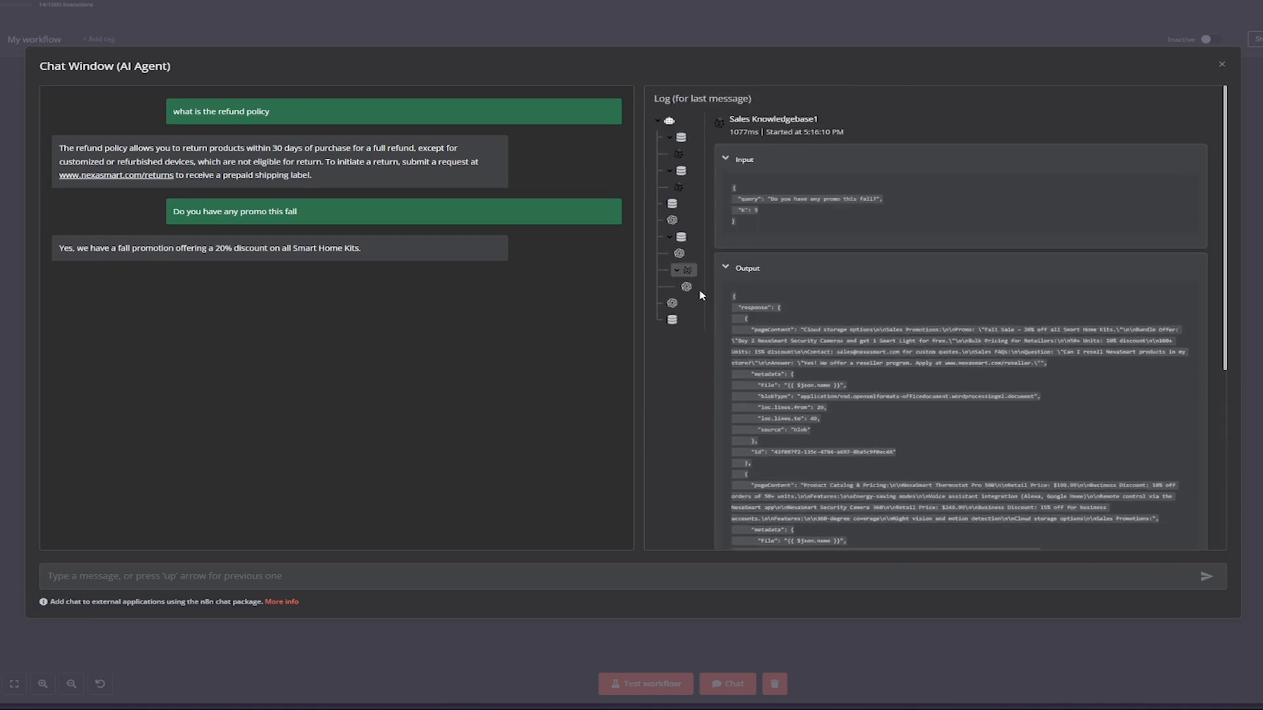
- Review the Sales Knowledgebase tool's log entry and its chat model's input and output, and show the browser sidebar
{"action": "left_click", "coordinate": [680, 238]}
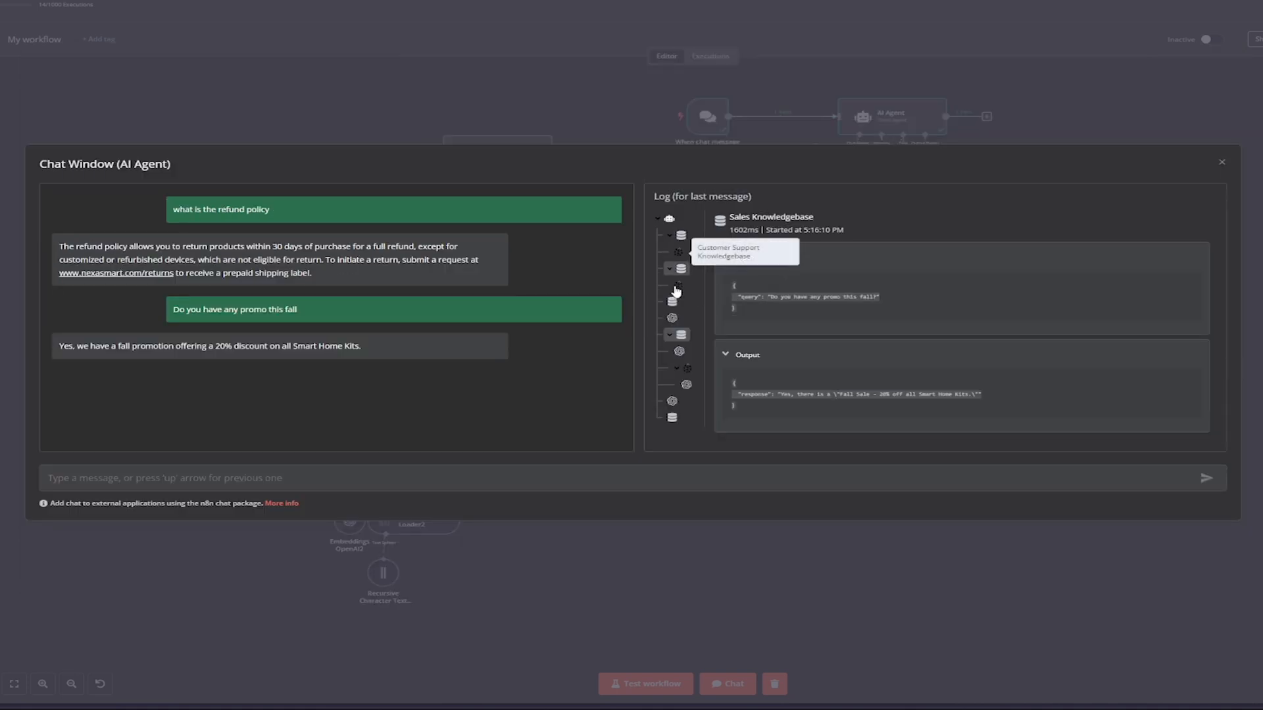
{"action": "left_click", "coordinate": [678, 351]}
{"action": "scroll", "coordinate": [855, 342], "scroll_direction": "down", "scroll_amount": 8}
{"action": "scroll", "coordinate": [840, 339], "scroll_direction": "down", "scroll_amount": 1}
{"action": "scroll", "coordinate": [816, 316], "scroll_direction": "up", "scroll_amount": 5}
{"action": "scroll", "coordinate": [753, 290], "scroll_direction": "down", "scroll_amount": 4}
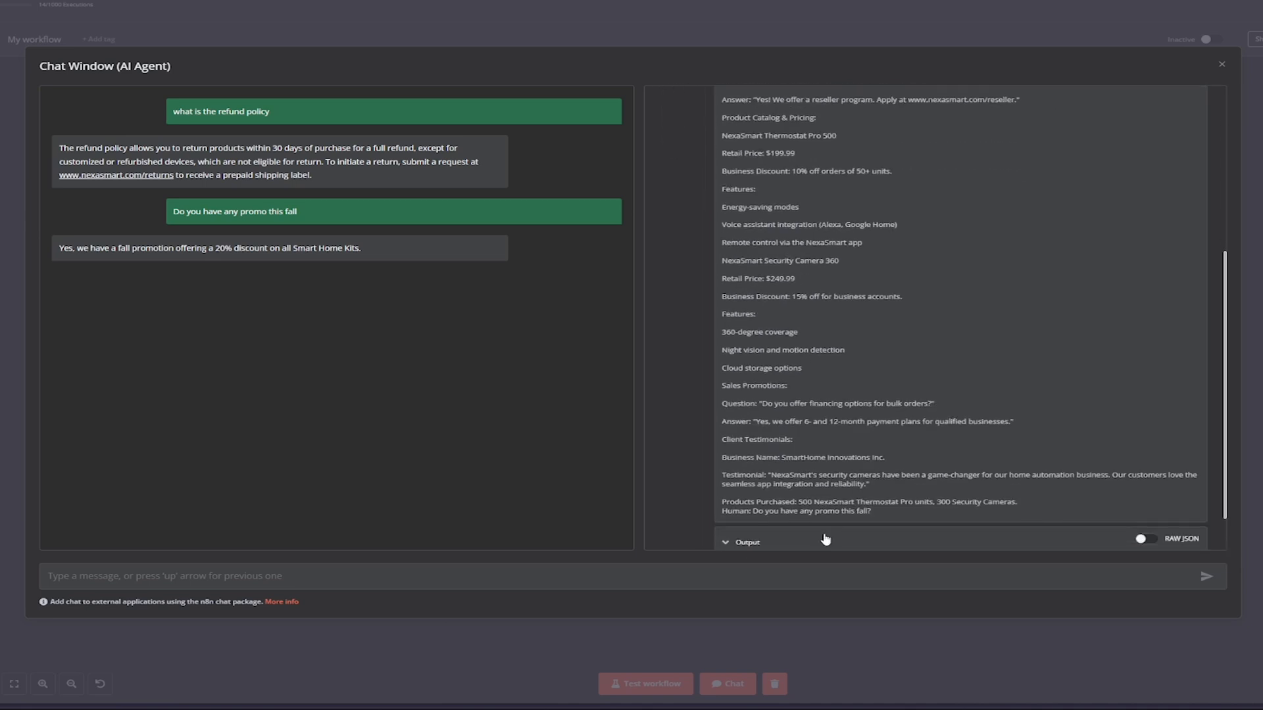
{"action": "scroll", "coordinate": [826, 539], "scroll_direction": "down", "scroll_amount": 1}
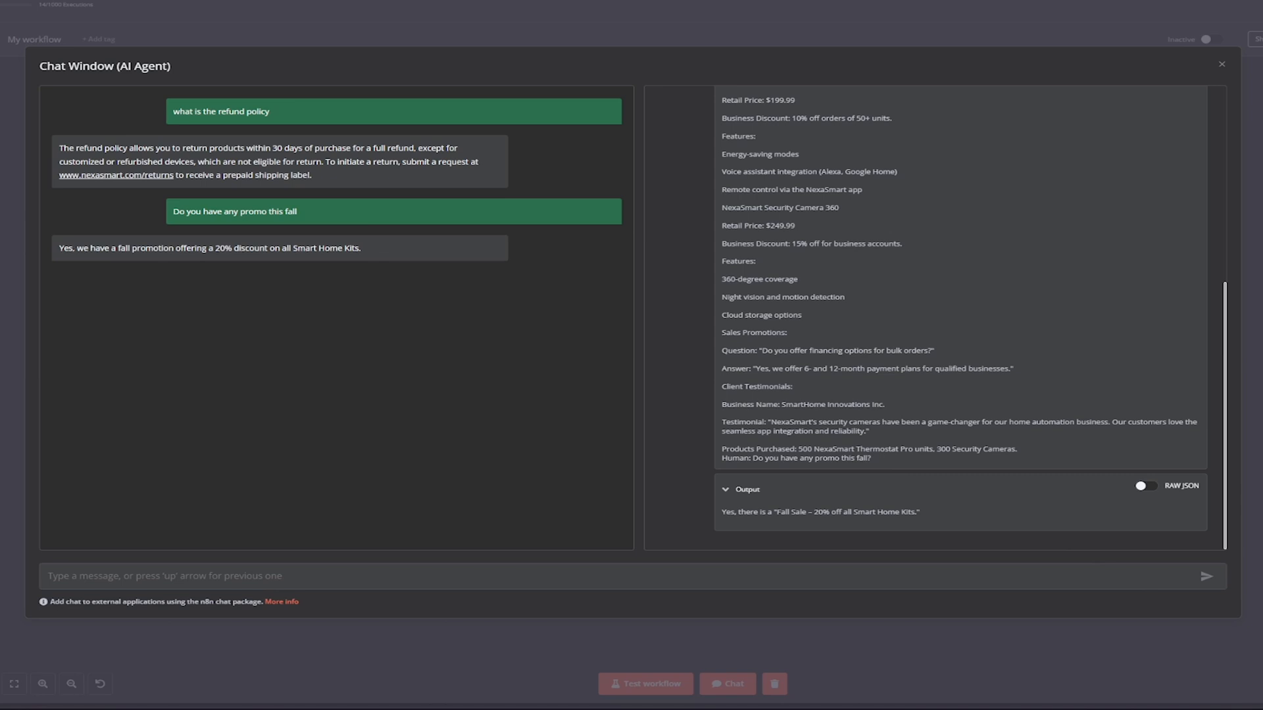
{"action": "key", "text": "ctrl+s"}
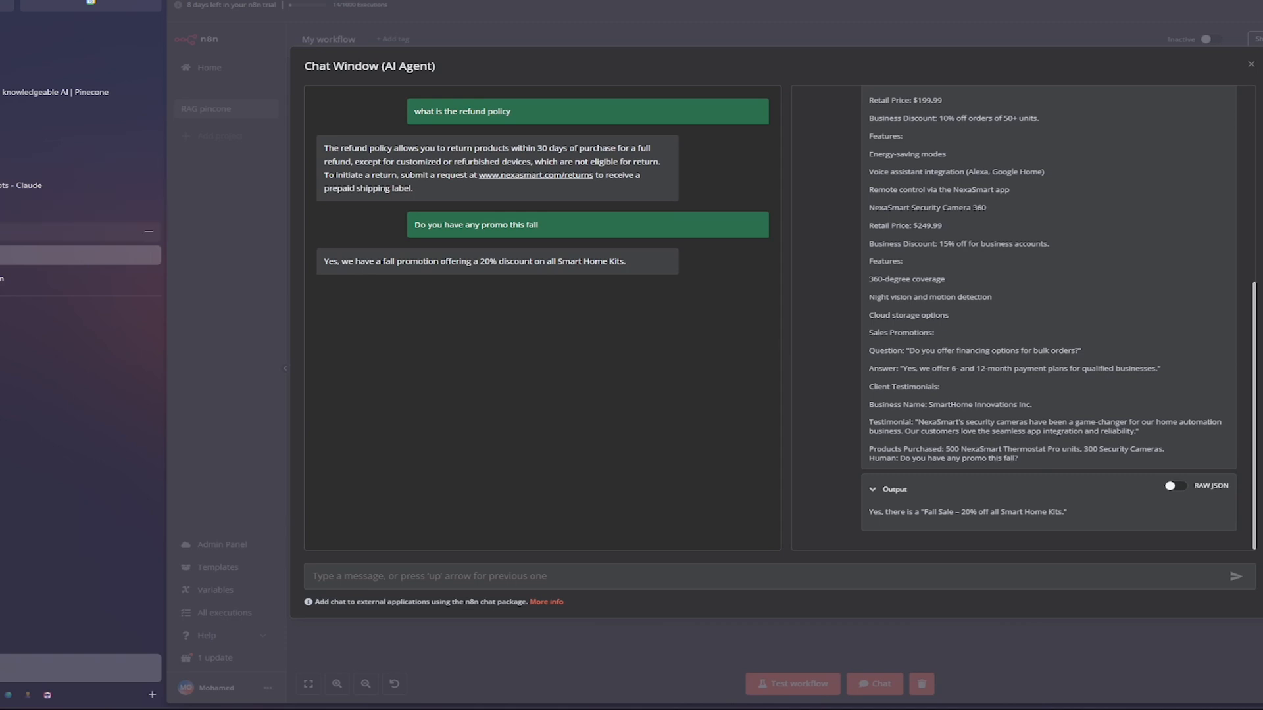
- Switch to Google Drive and open Sales.docx from the Sales folder of NexaSmart Technologies
{"action": "left_click", "coordinate": [79, 232]}
{"action": "left_click", "coordinate": [386, 148]}
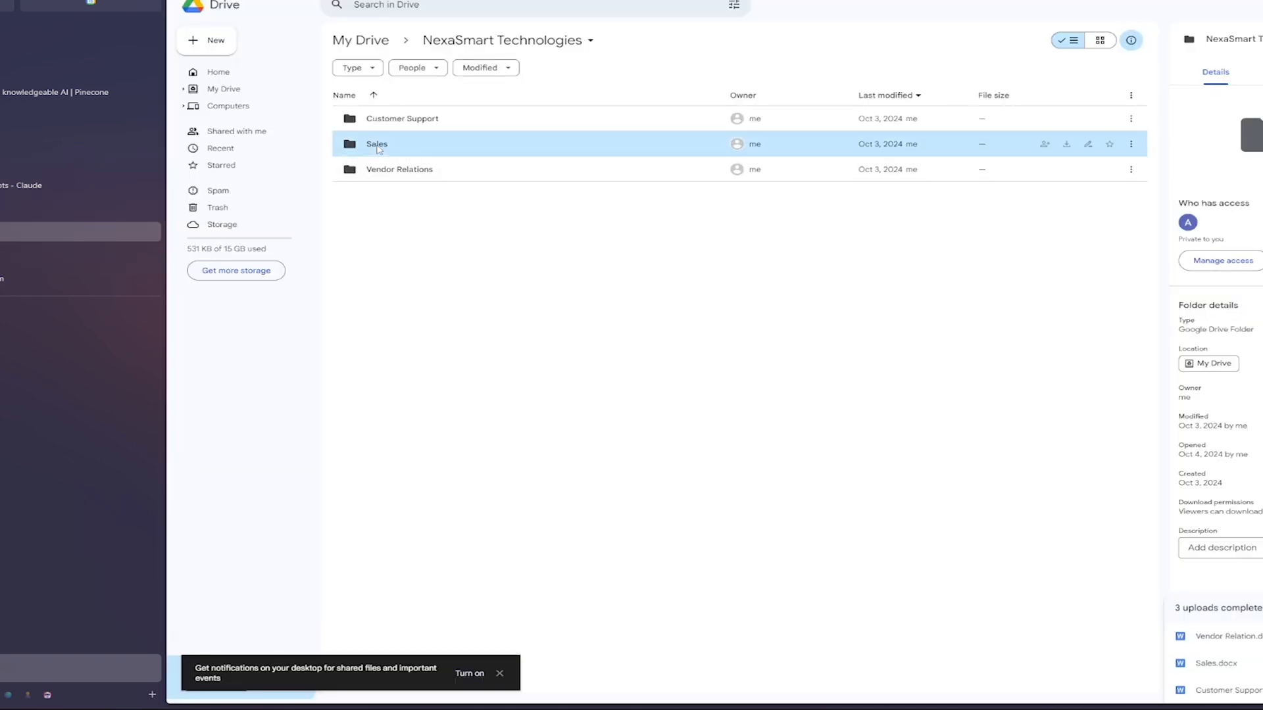
{"action": "double_click", "coordinate": [386, 147]}
{"action": "left_click", "coordinate": [386, 119]}
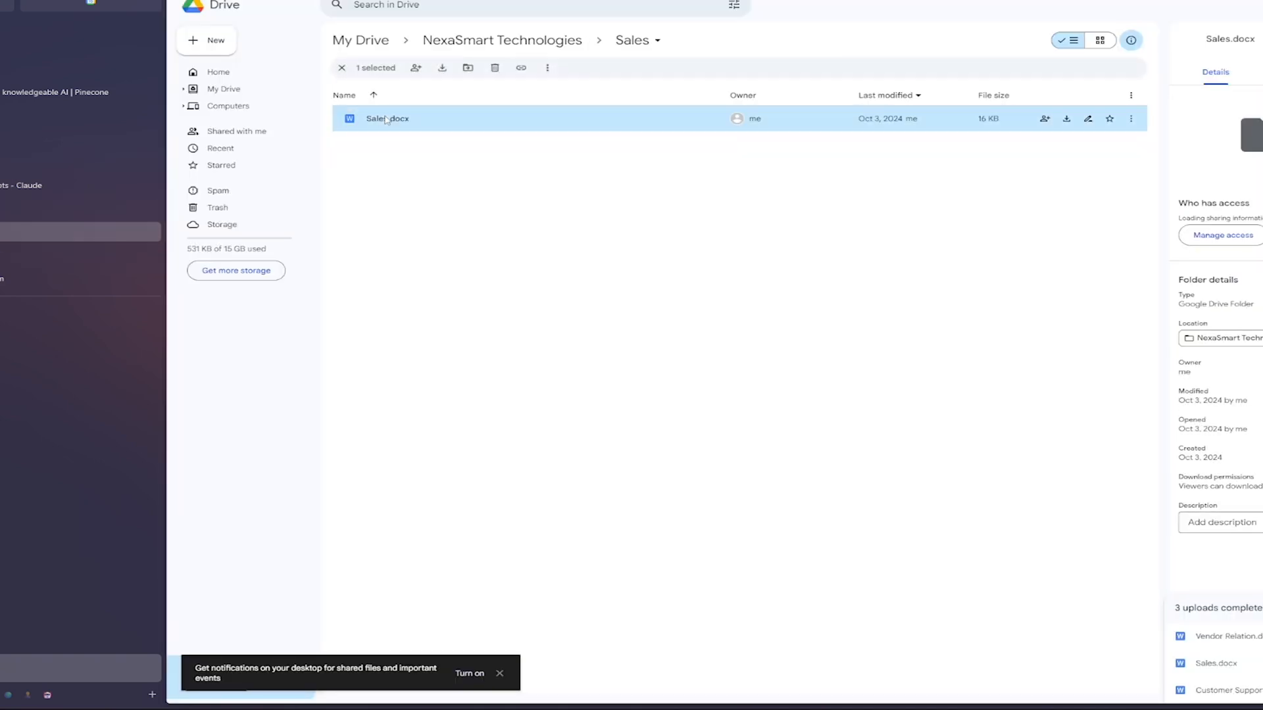
{"action": "double_click", "coordinate": [386, 120]}
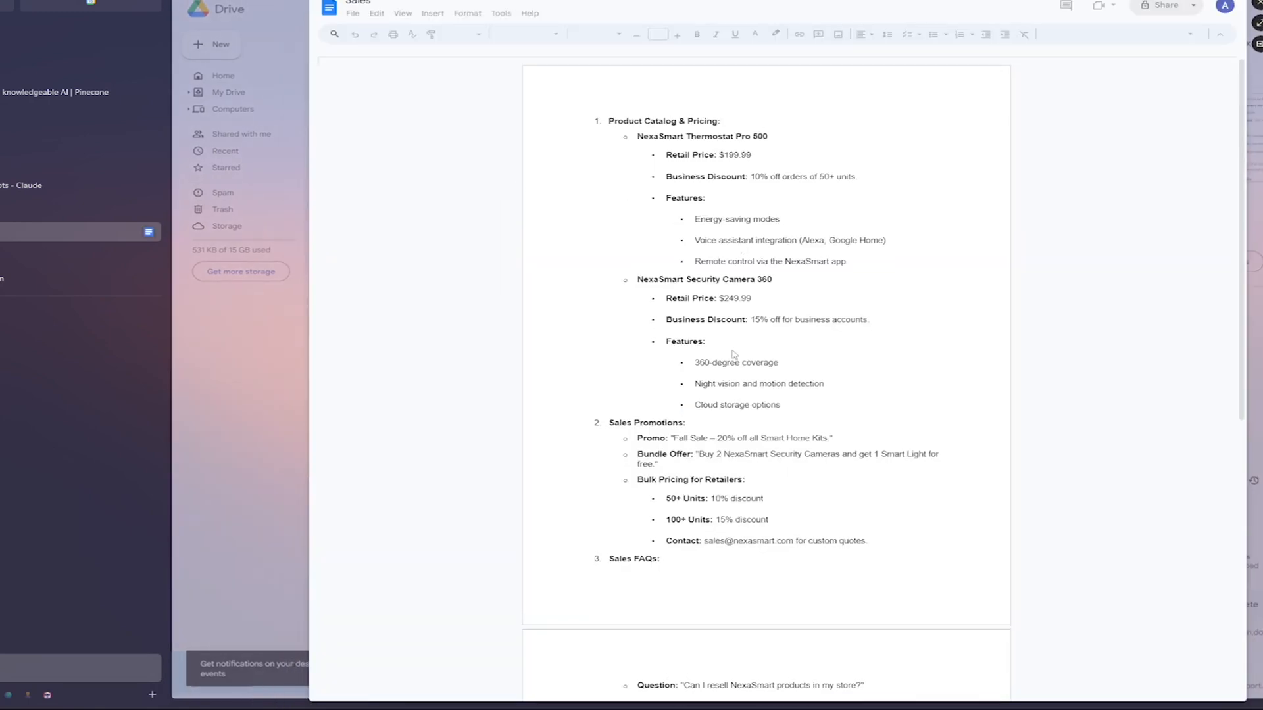
- Highlight the Promo line under Sales Promotions in the document and compare it with the agent's answer in the n8n chat
{"action": "scroll", "coordinate": [705, 403], "scroll_direction": "down", "scroll_amount": 1}
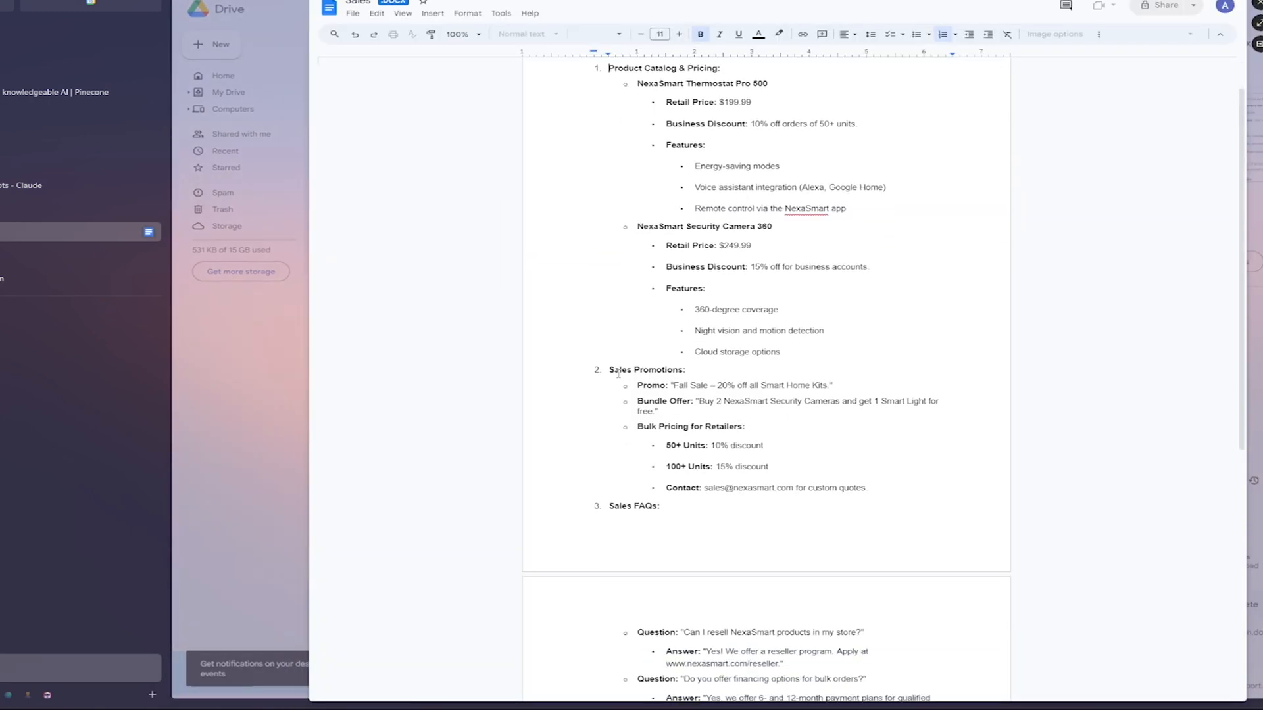
{"action": "left_click_drag", "start_coordinate": [673, 386], "coordinate": [782, 388]}
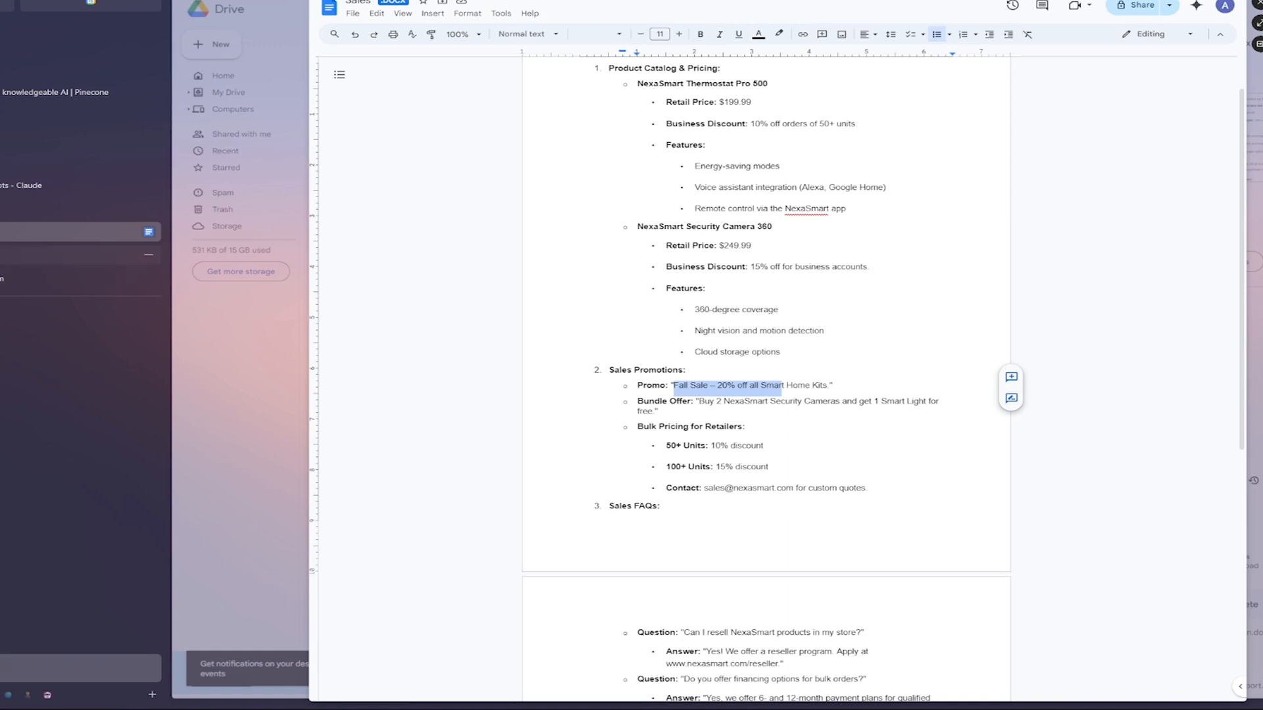
{"action": "left_click", "coordinate": [79, 255]}
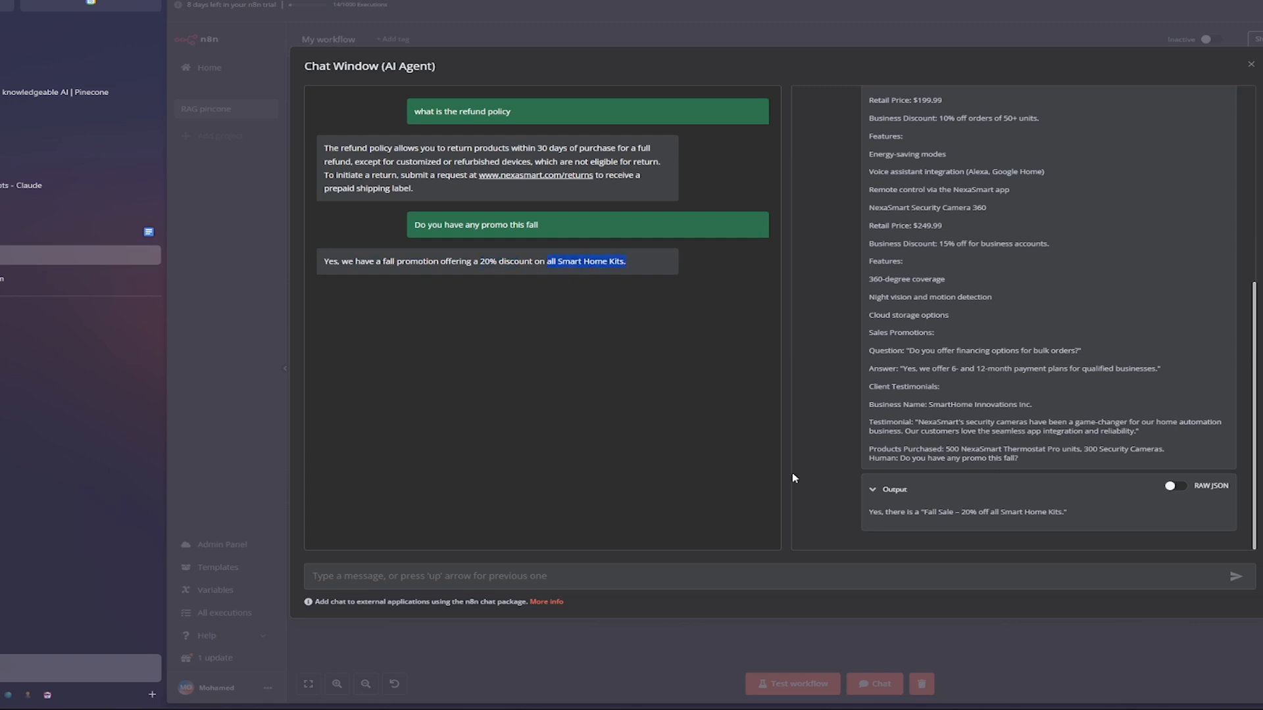
{"action": "left_click", "coordinate": [659, 294]}
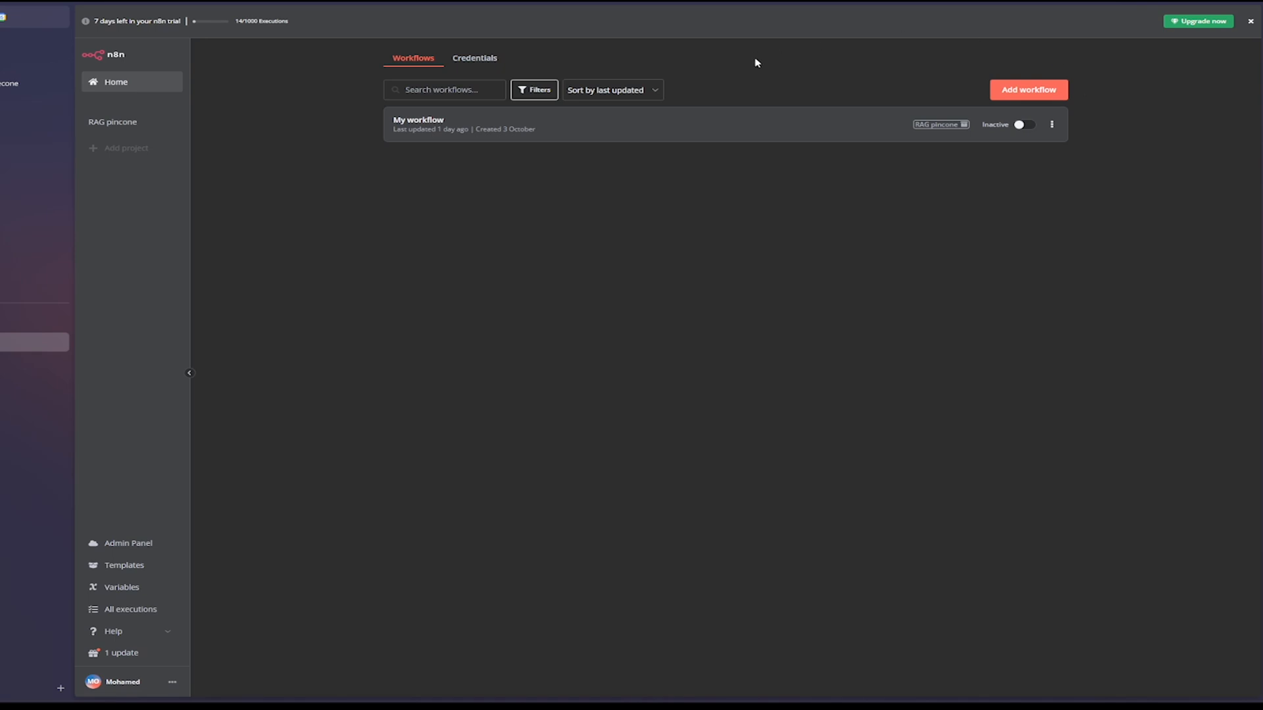
- Create a new workflow and delete its default "When clicking 'Test workflow'" trigger node
{"action": "left_click", "coordinate": [1011, 100]}
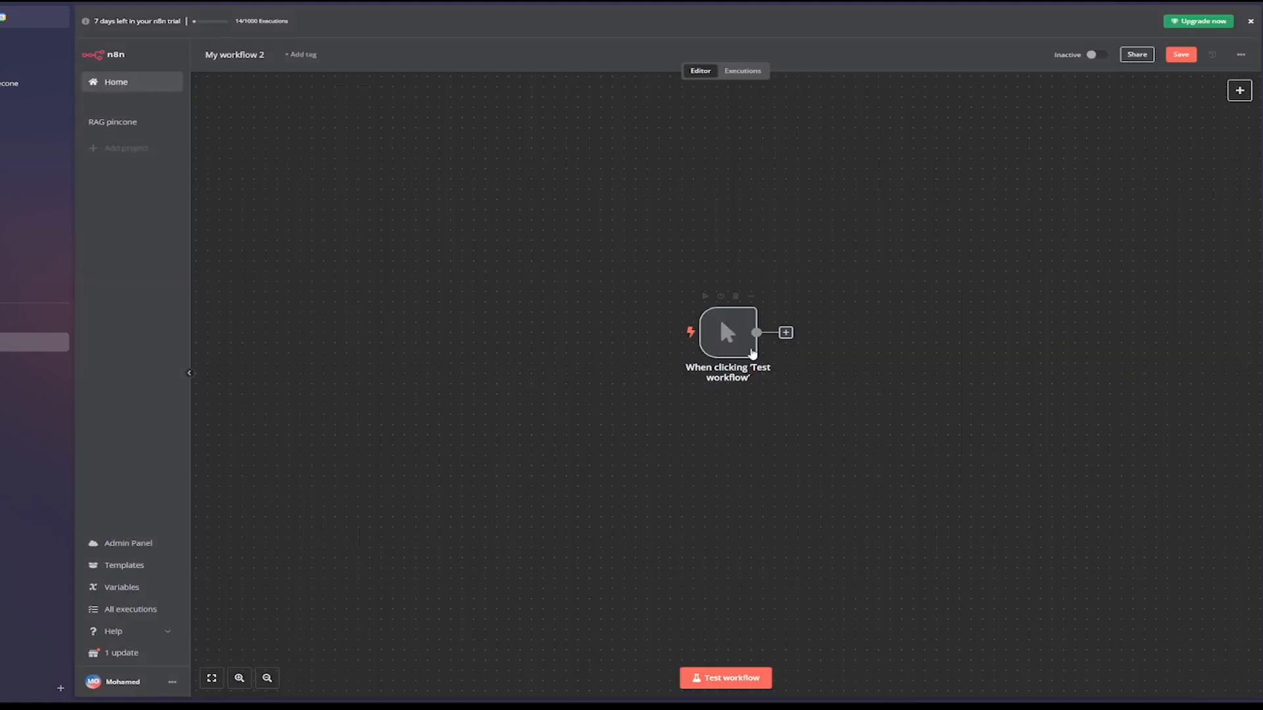
{"action": "left_click_drag", "start_coordinate": [751, 350], "coordinate": [589, 307]}
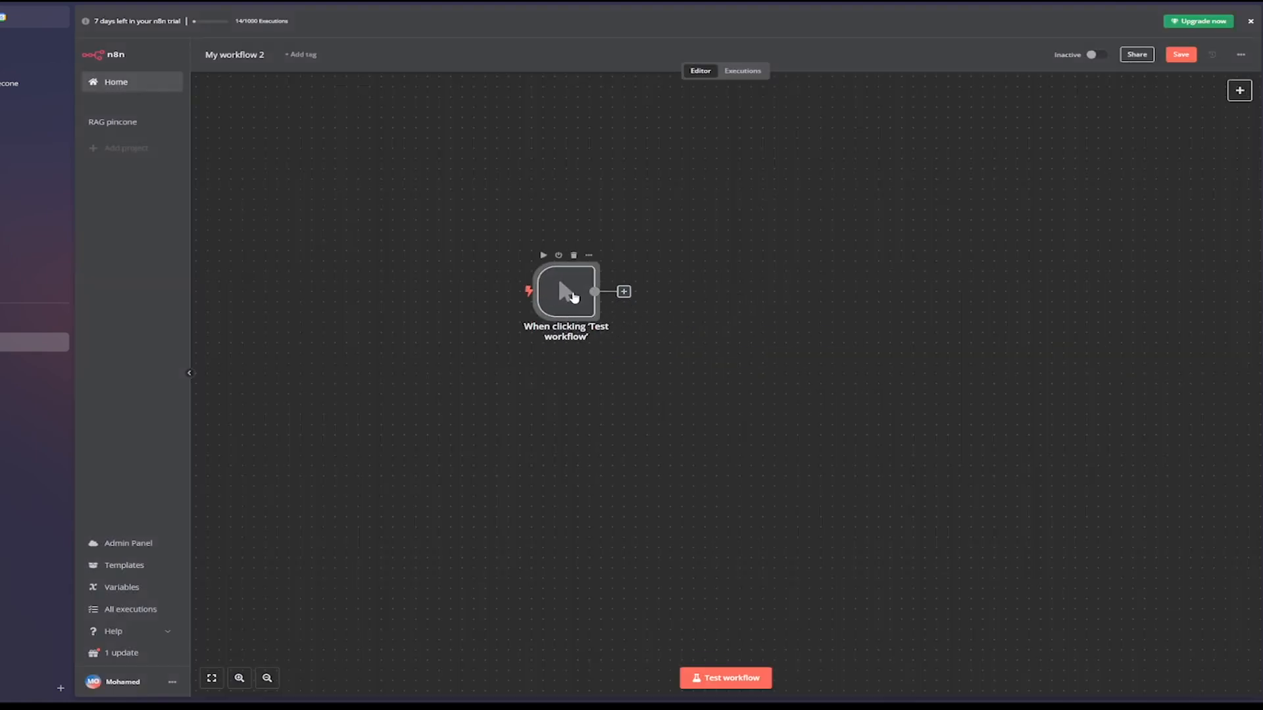
{"action": "right_click", "coordinate": [572, 301]}
{"action": "left_click", "coordinate": [609, 459]}
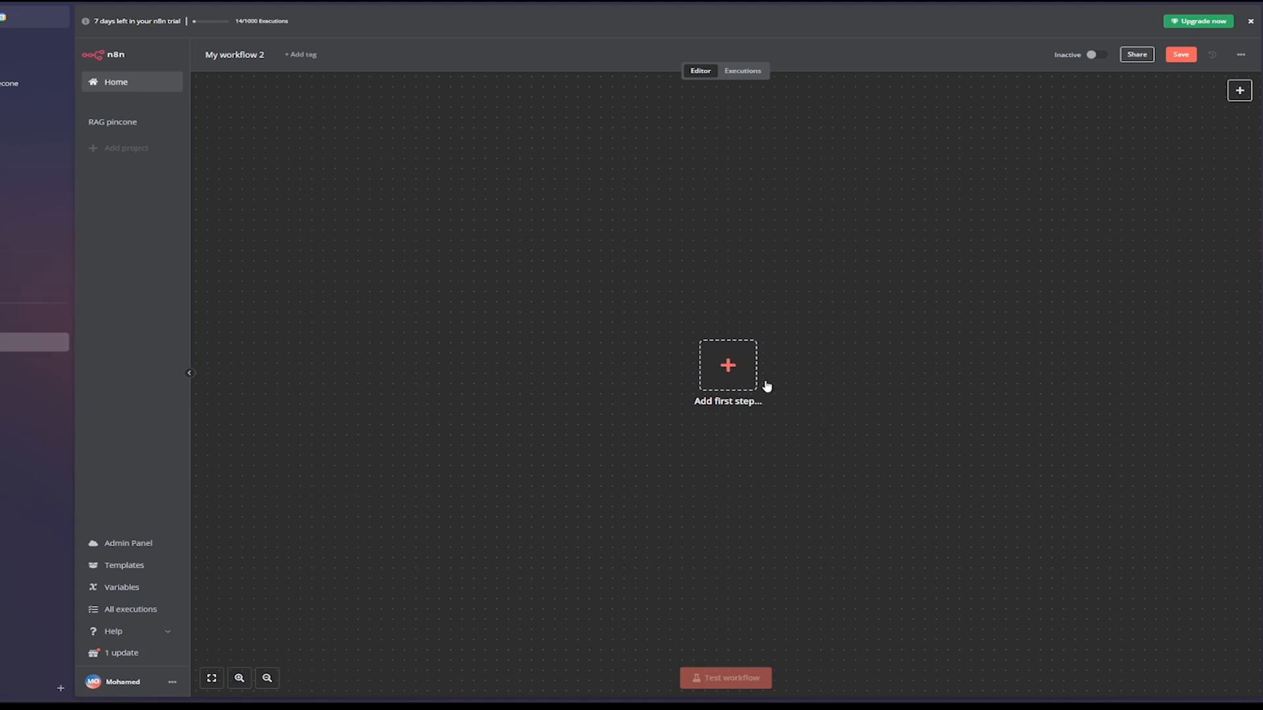
- Add a Google Drive trigger for On Changes Involving A Specific Folder as the workflow's first step
{"action": "left_click", "coordinate": [541, 366]}
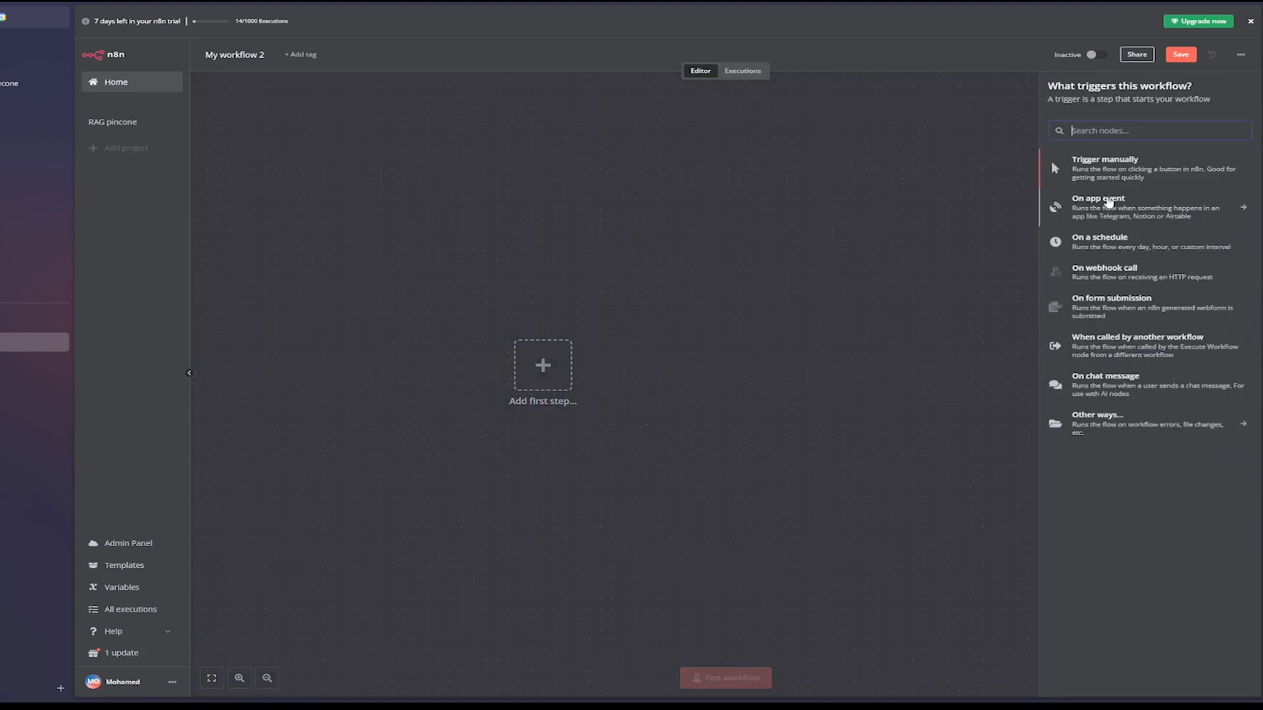
{"action": "type", "text": "goo"}
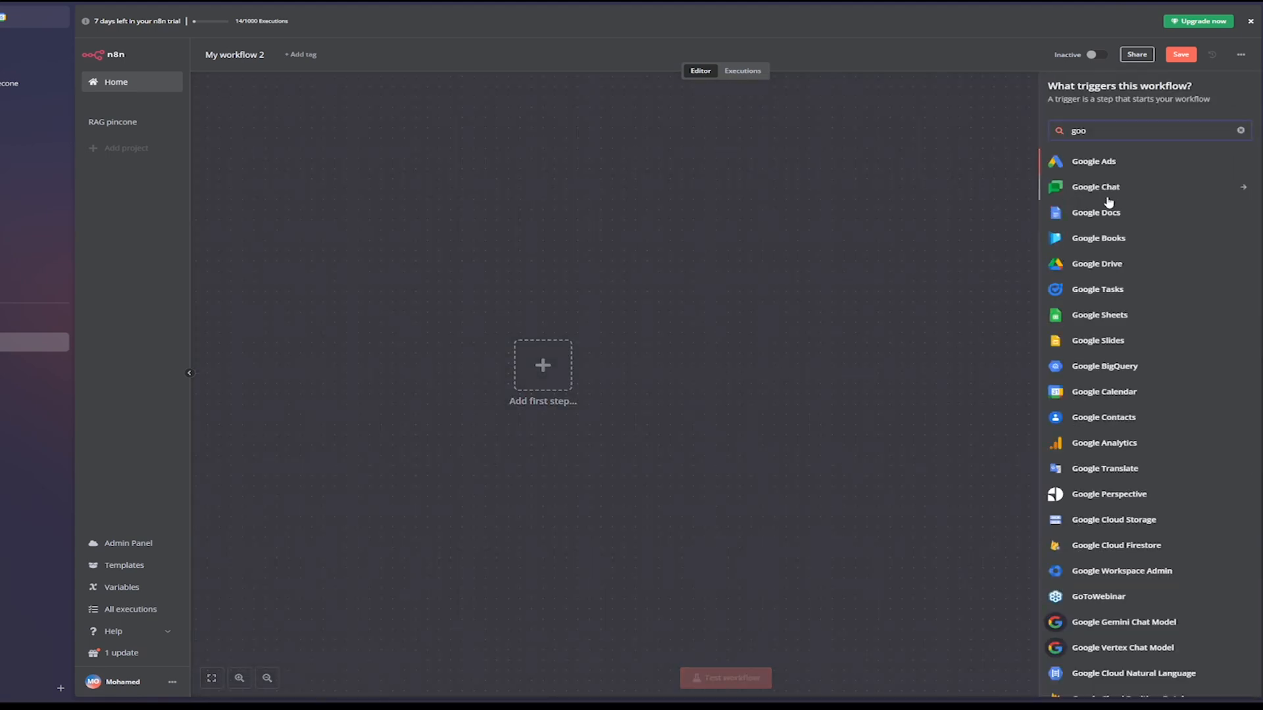
{"action": "type", "text": "gle"}
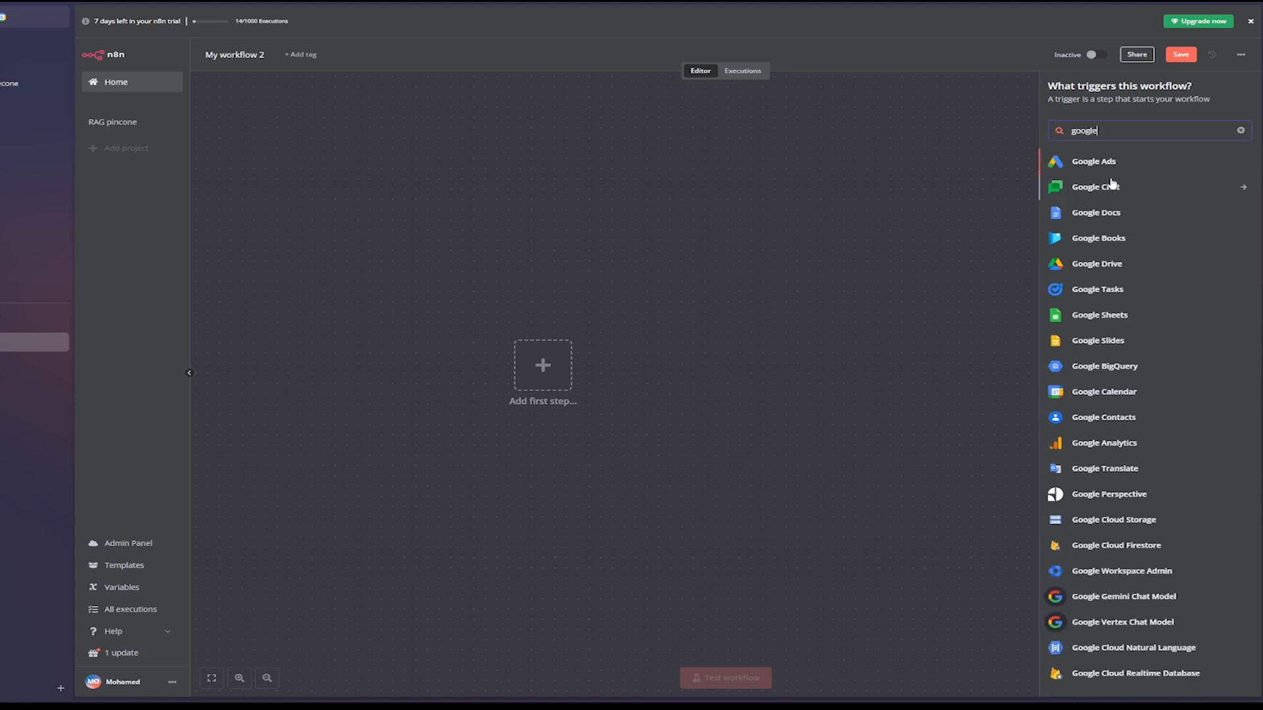
{"action": "left_click", "coordinate": [1072, 267]}
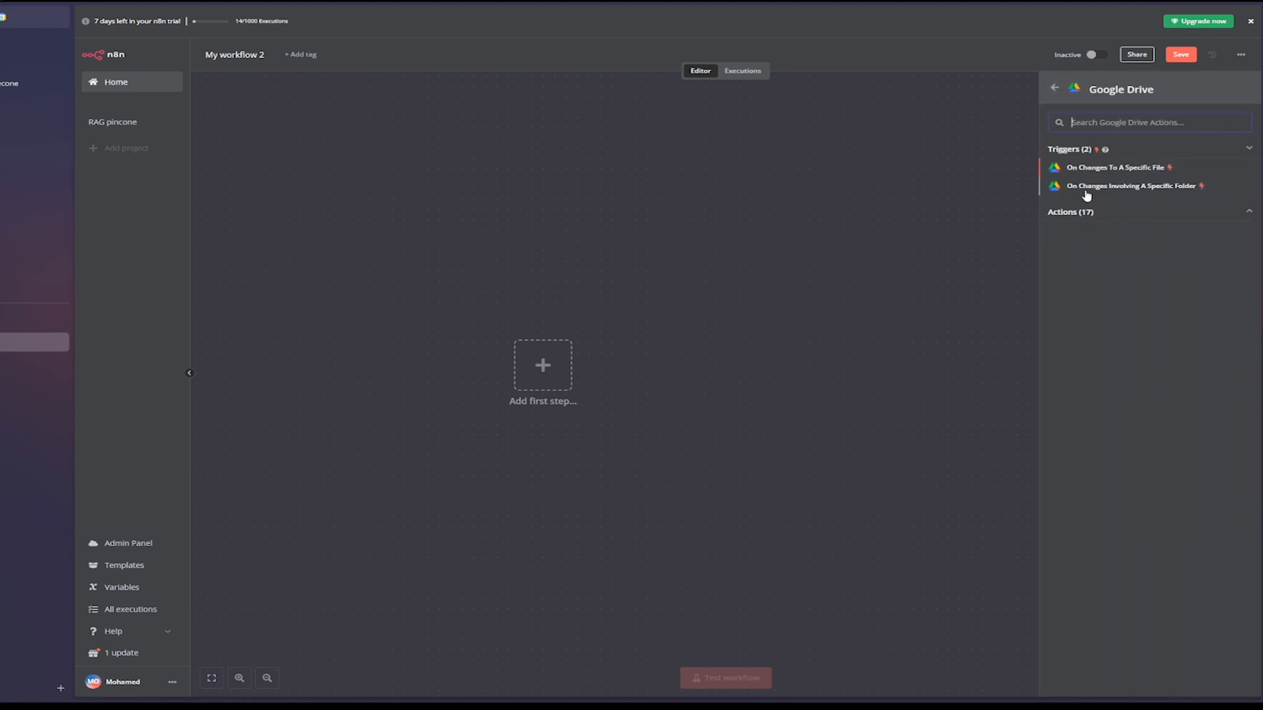
{"action": "left_click", "coordinate": [1182, 190]}
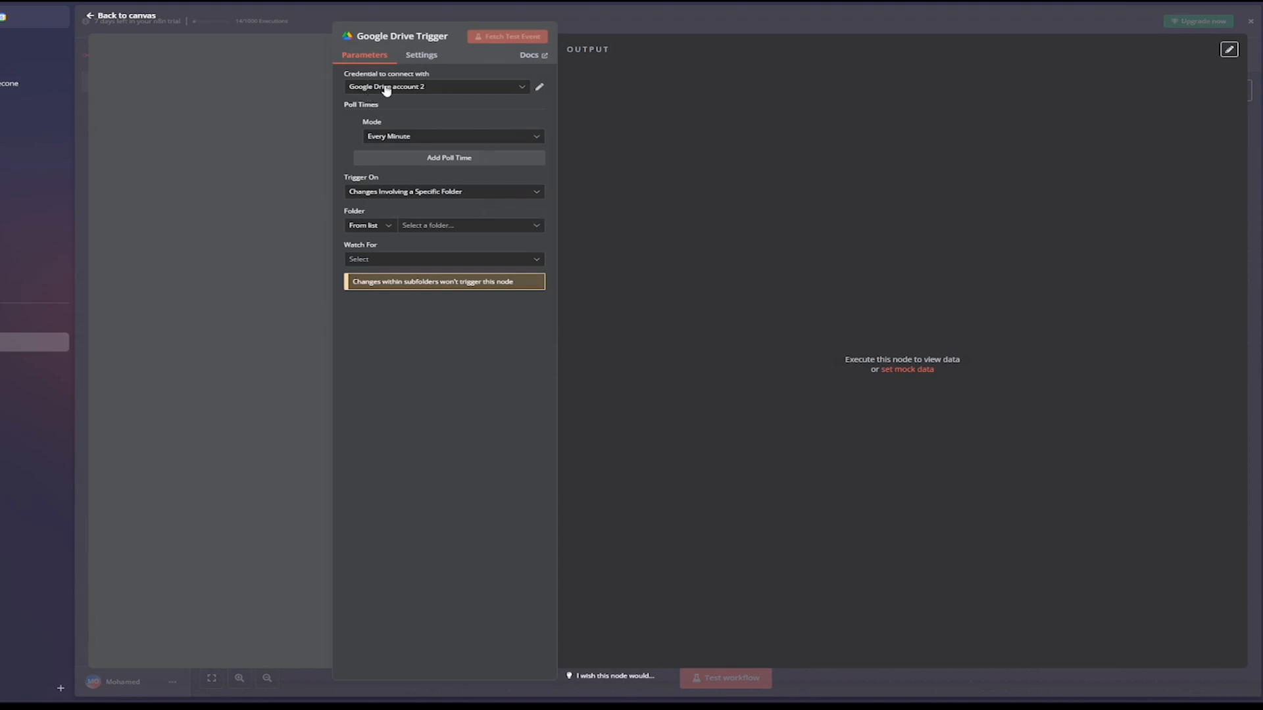
- Start a new Google Drive OAuth2 credential for the trigger and review its connection fields
{"action": "left_click", "coordinate": [413, 88]}
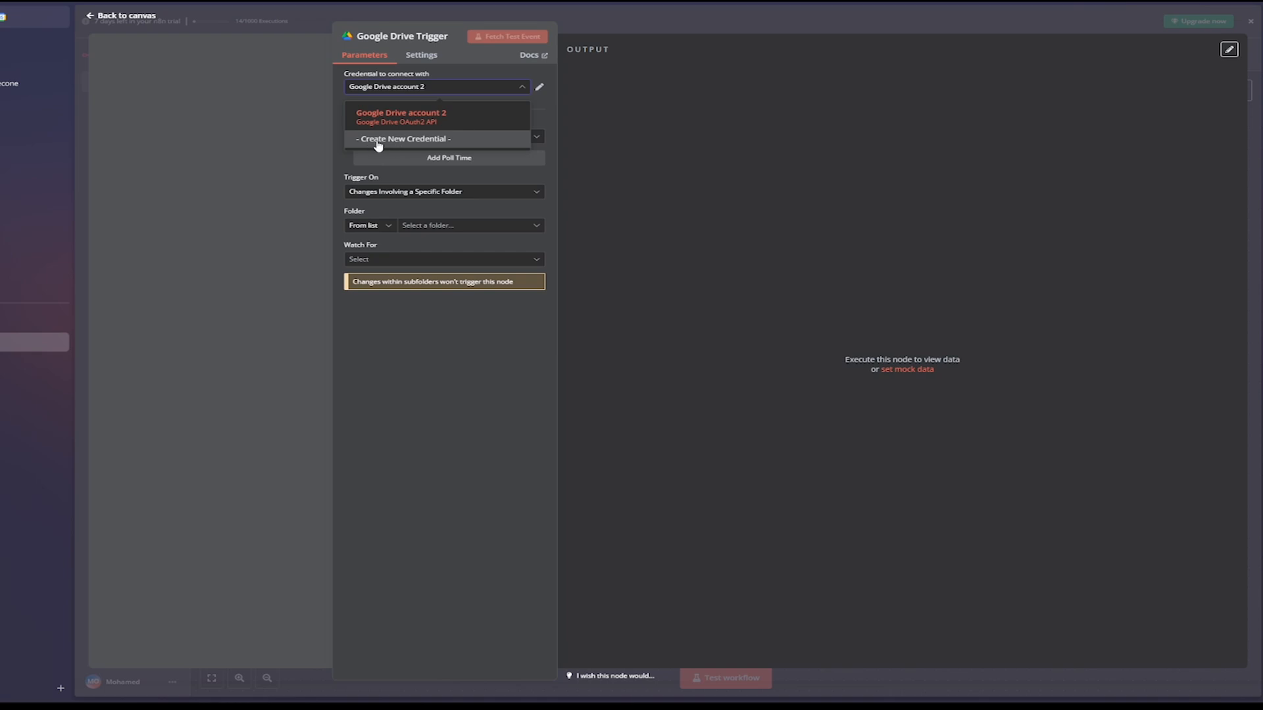
{"action": "left_click", "coordinate": [426, 139]}
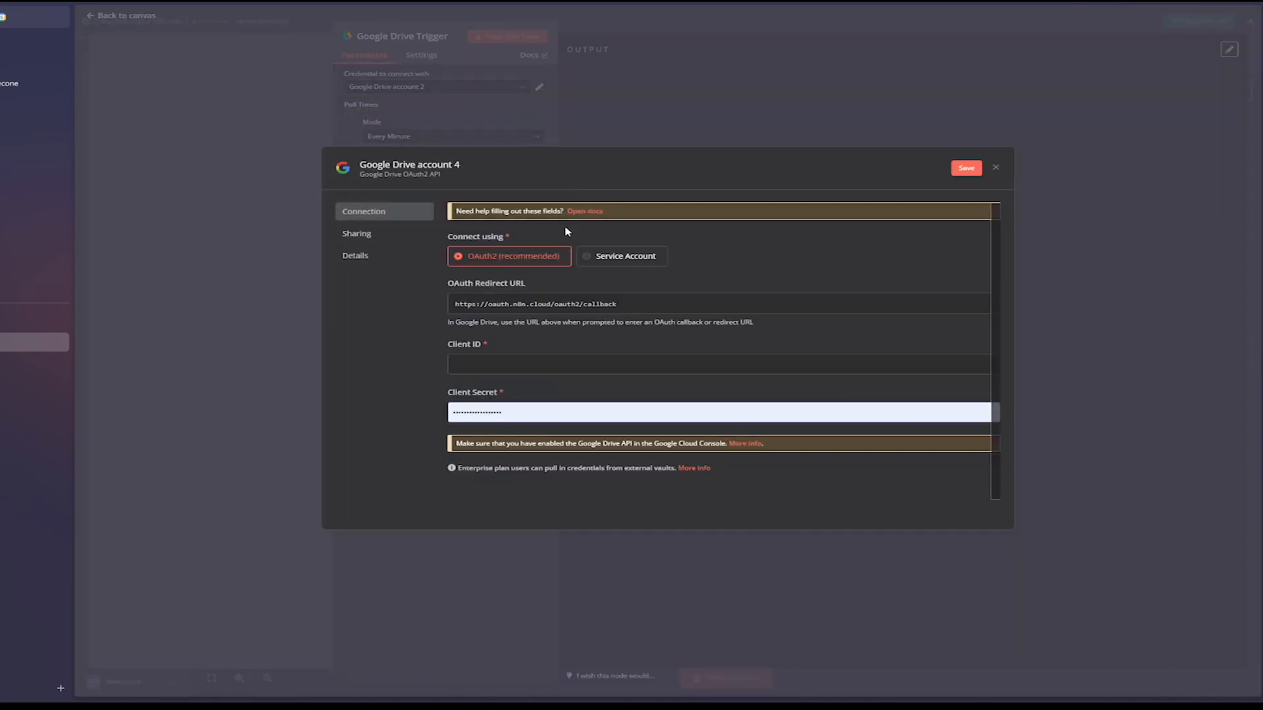
{"action": "scroll", "coordinate": [676, 305], "scroll_direction": "down", "scroll_amount": 2}
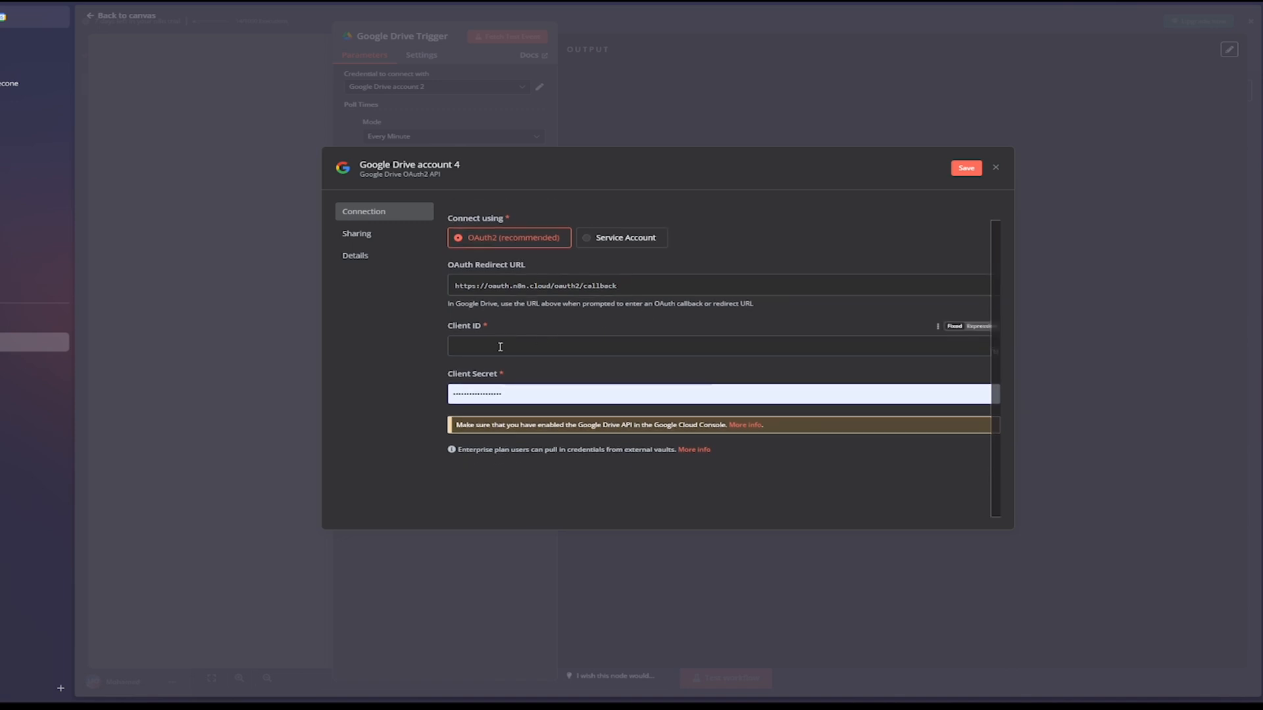
{"action": "scroll", "coordinate": [741, 233], "scroll_direction": "up", "scroll_amount": 2}
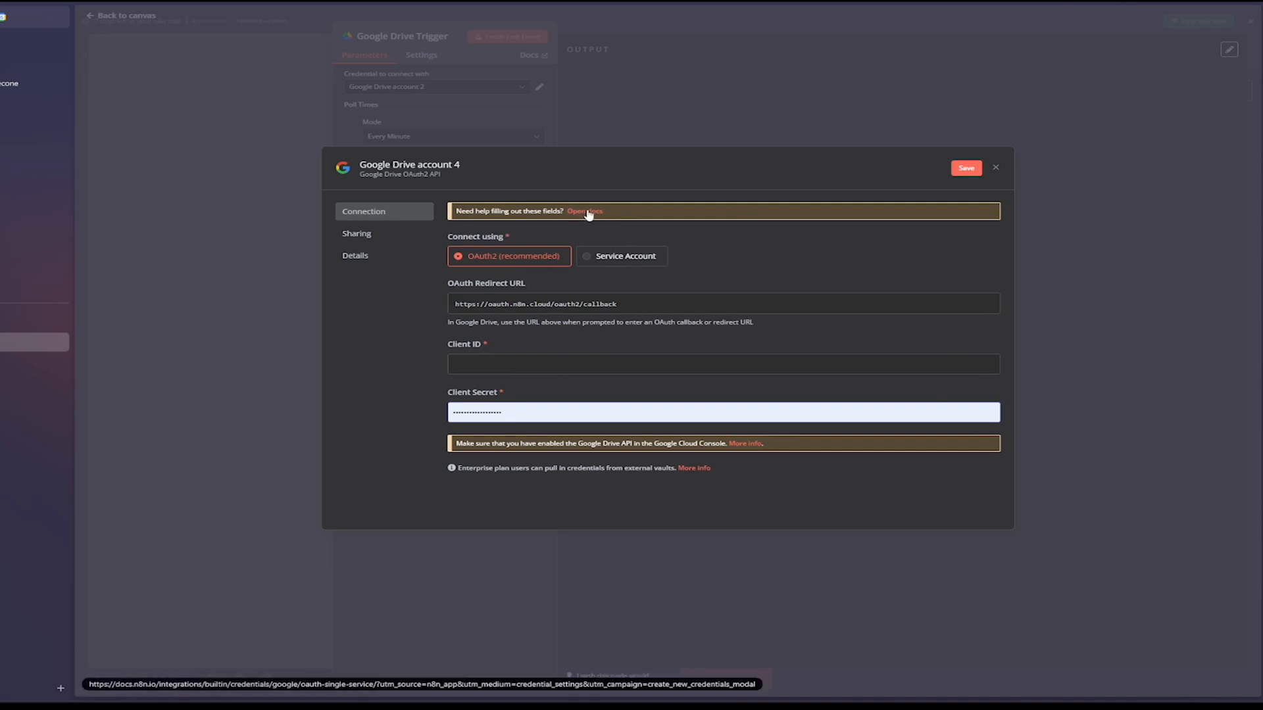
{"action": "scroll", "coordinate": [618, 299], "scroll_direction": "down", "scroll_amount": 1}
{"action": "scroll", "coordinate": [619, 296], "scroll_direction": "up", "scroll_amount": 1}
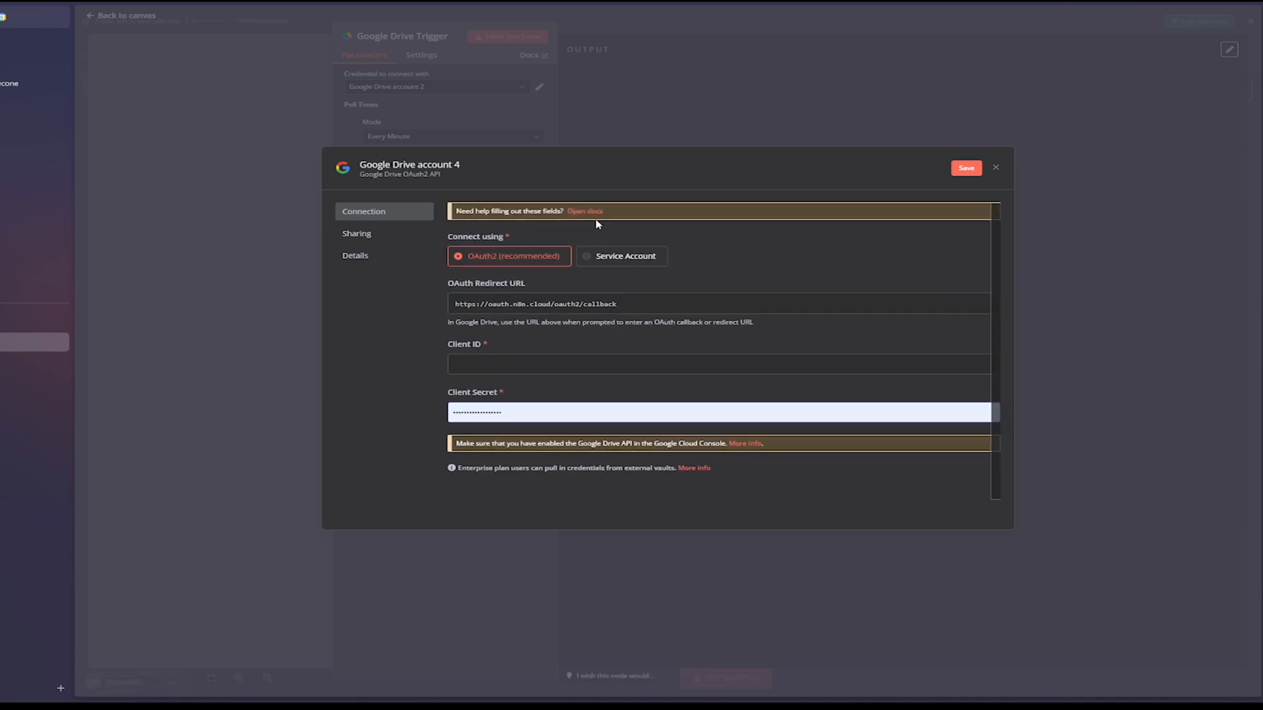
- Open the credential's setup docs, follow the Google Cloud prerequisite link and switch to the Google account used for the project
{"action": "left_click", "coordinate": [581, 211]}
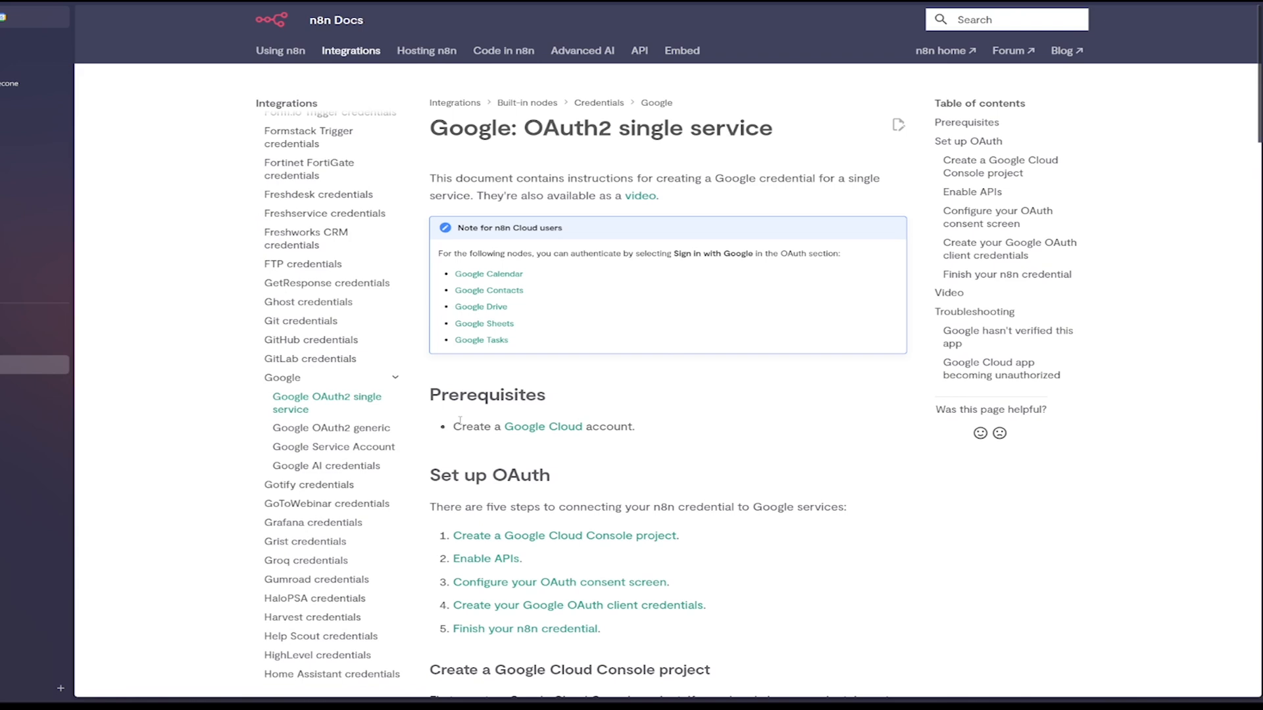
{"action": "scroll", "coordinate": [652, 434], "scroll_direction": "down", "scroll_amount": 2}
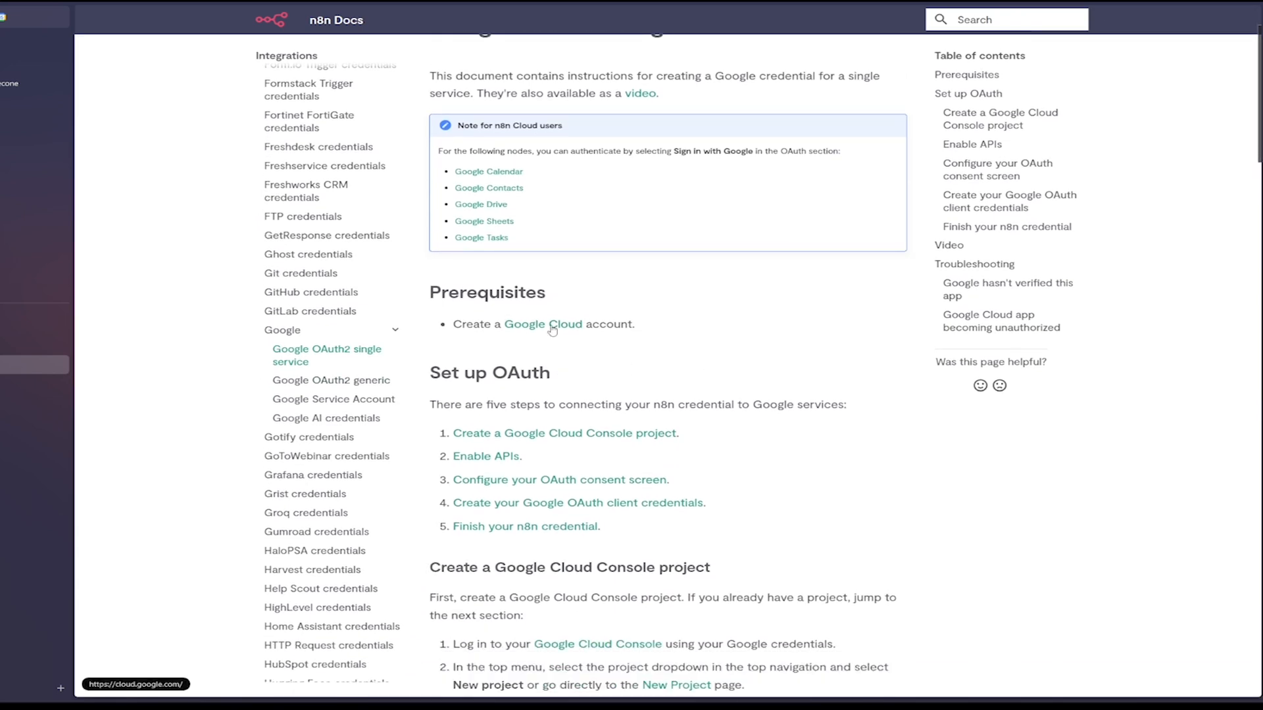
{"action": "left_click", "coordinate": [552, 330]}
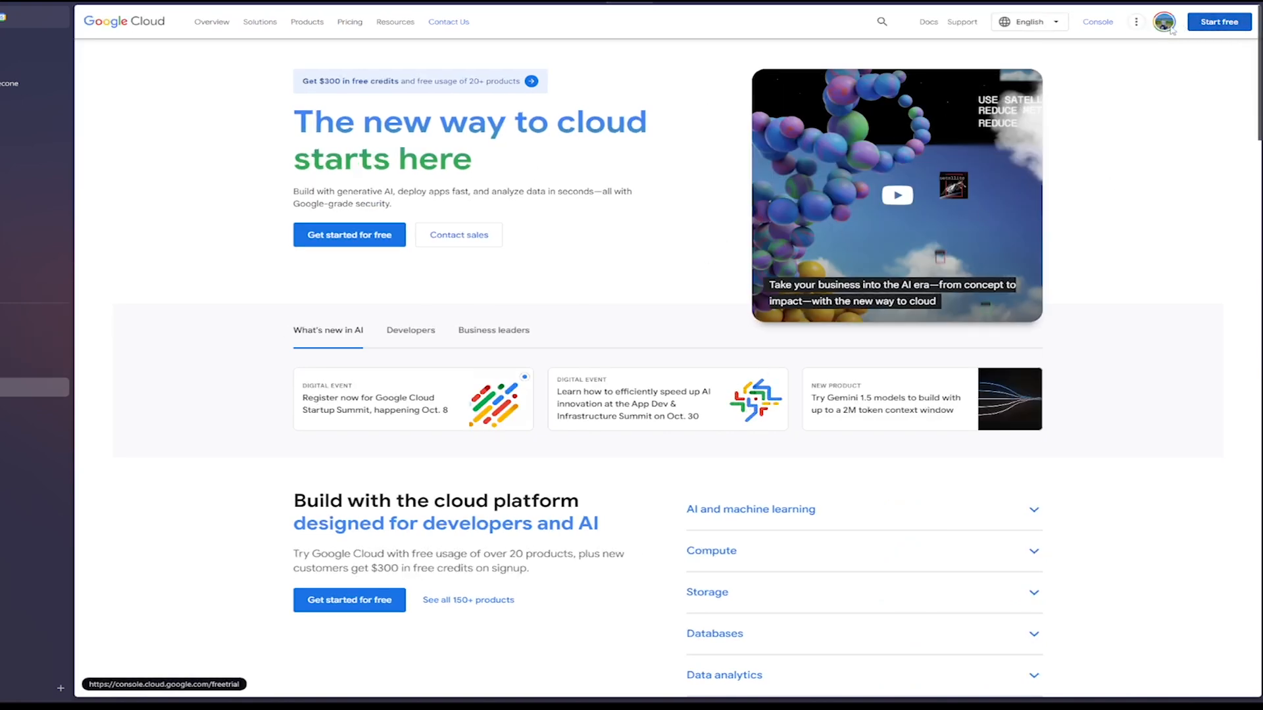
{"action": "left_click", "coordinate": [1165, 24]}
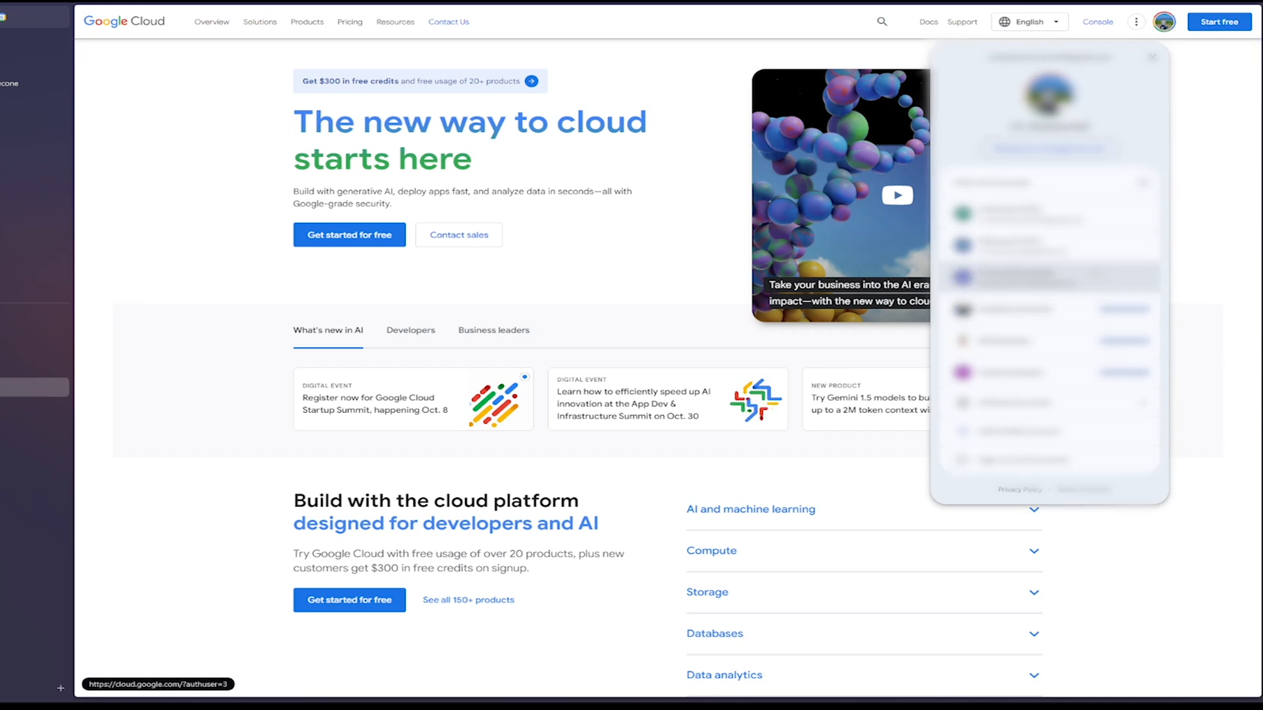
{"action": "left_click", "coordinate": [1058, 280]}
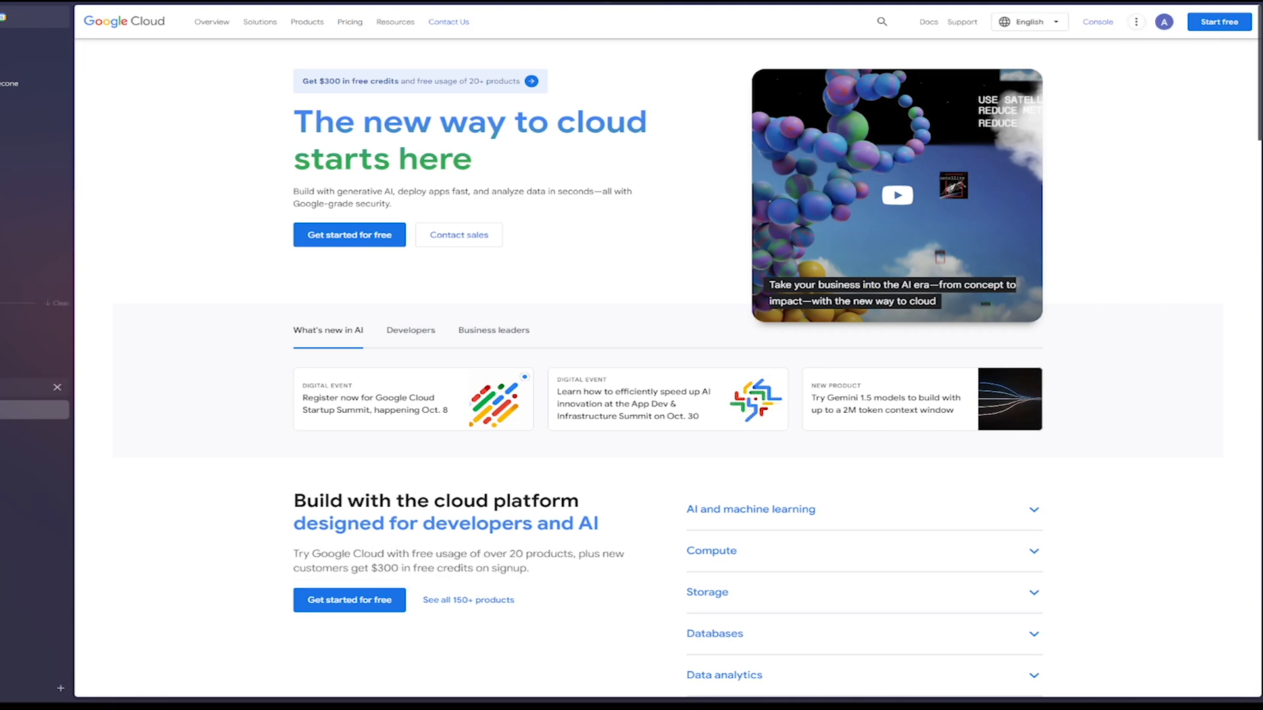
- Recheck the n8n credential form and its setup docs, and open the Google Cloud console
{"action": "left_click", "coordinate": [34, 342]}
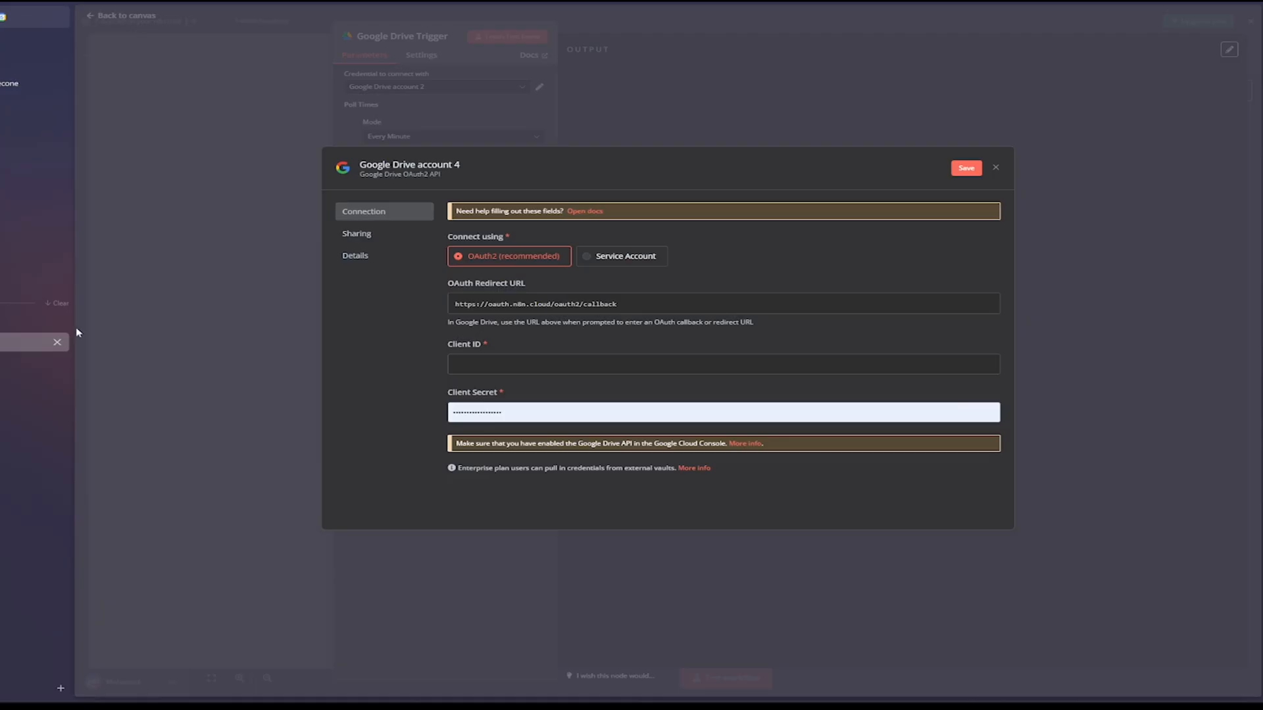
{"action": "left_click", "coordinate": [34, 364]}
{"action": "scroll", "coordinate": [556, 392], "scroll_direction": "down", "scroll_amount": 1}
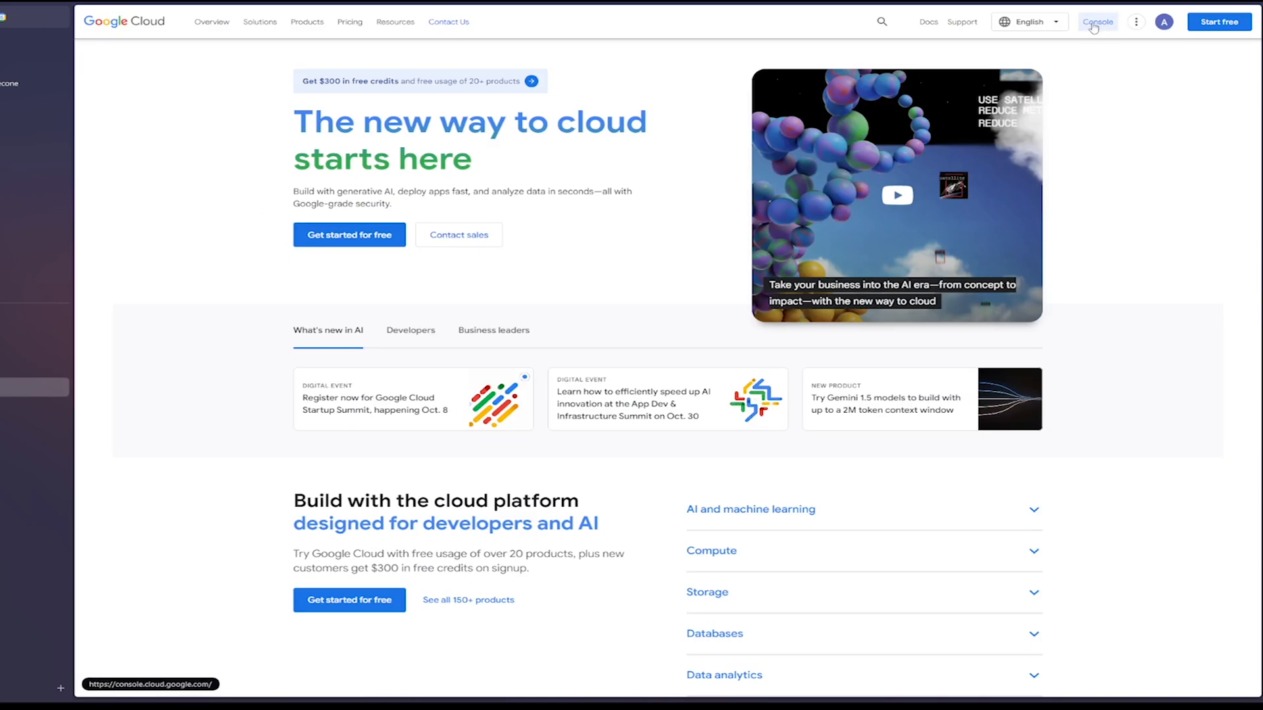
{"action": "left_click", "coordinate": [1096, 25]}
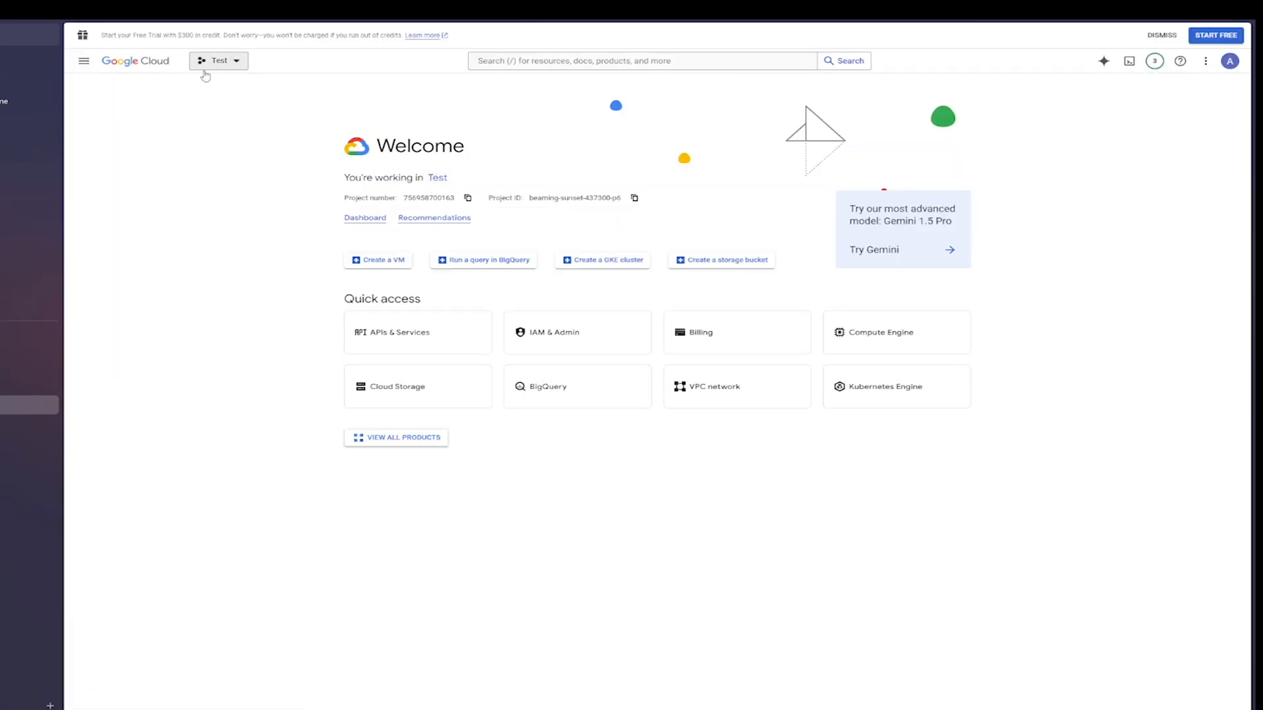
- Create a new Google Cloud project named First-project with no organization
{"action": "left_click", "coordinate": [223, 63]}
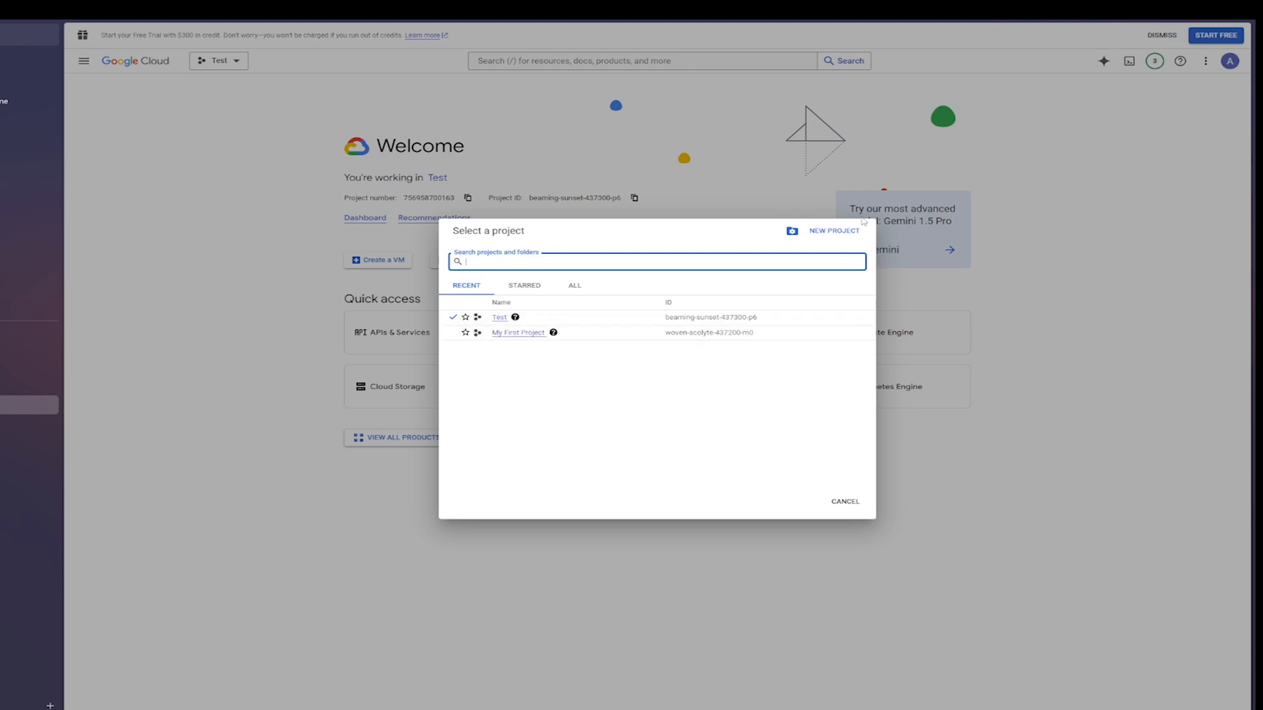
{"action": "left_click", "coordinate": [833, 234]}
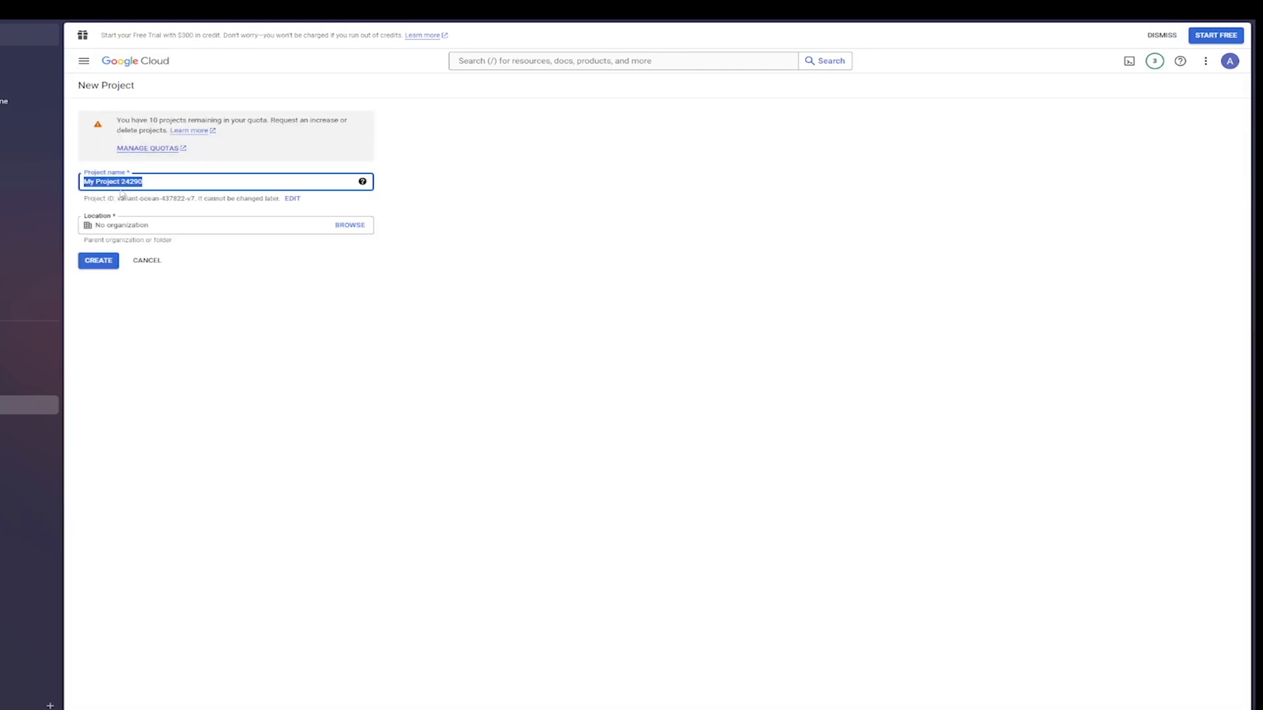
{"action": "type", "text": "n"}
{"action": "left_click", "coordinate": [92, 264]}
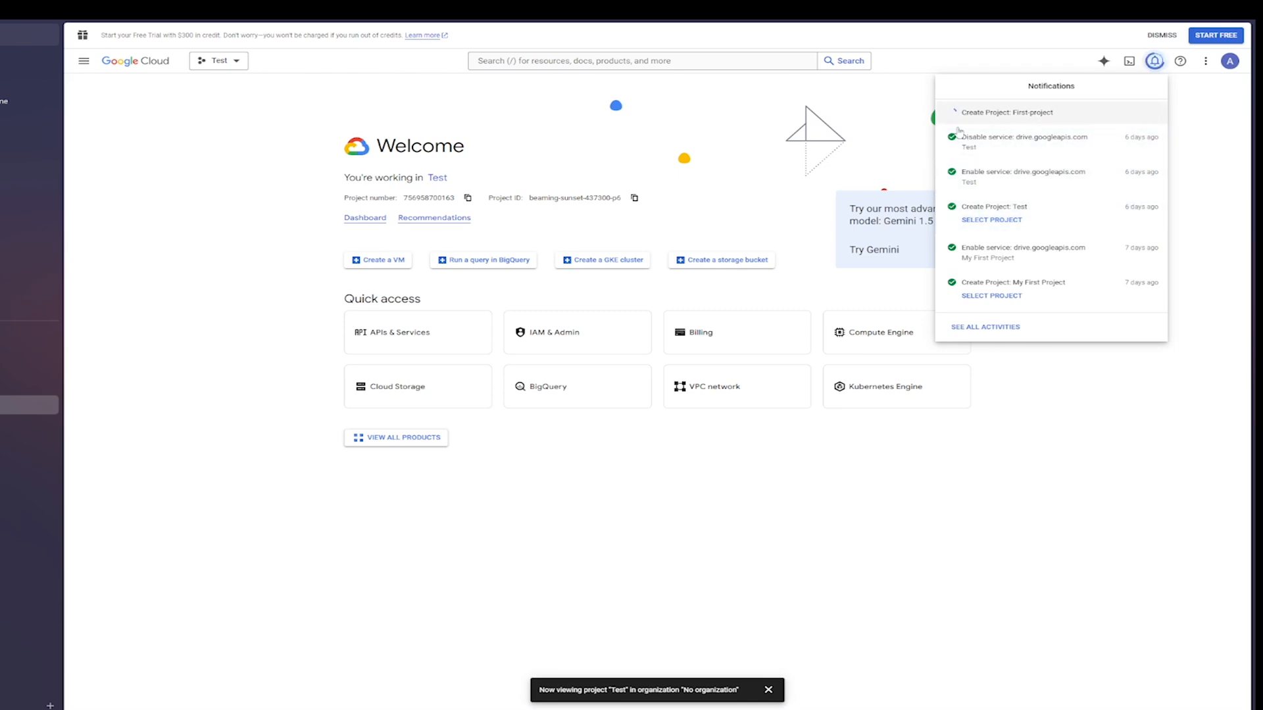
- Make First-project the active Google Cloud project and return to the n8n docs on Google OAuth2 setup
{"action": "left_click", "coordinate": [372, 103]}
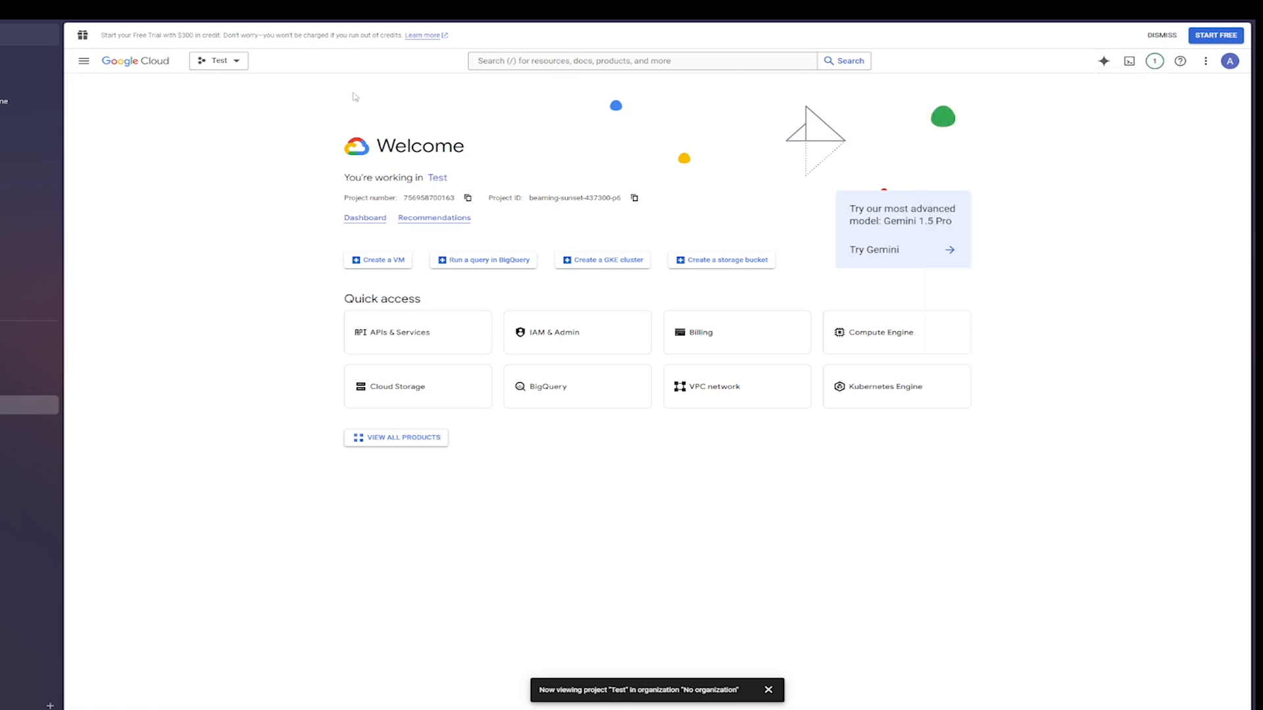
{"action": "left_click", "coordinate": [237, 62]}
{"action": "mouse_move", "coordinate": [542, 318]}
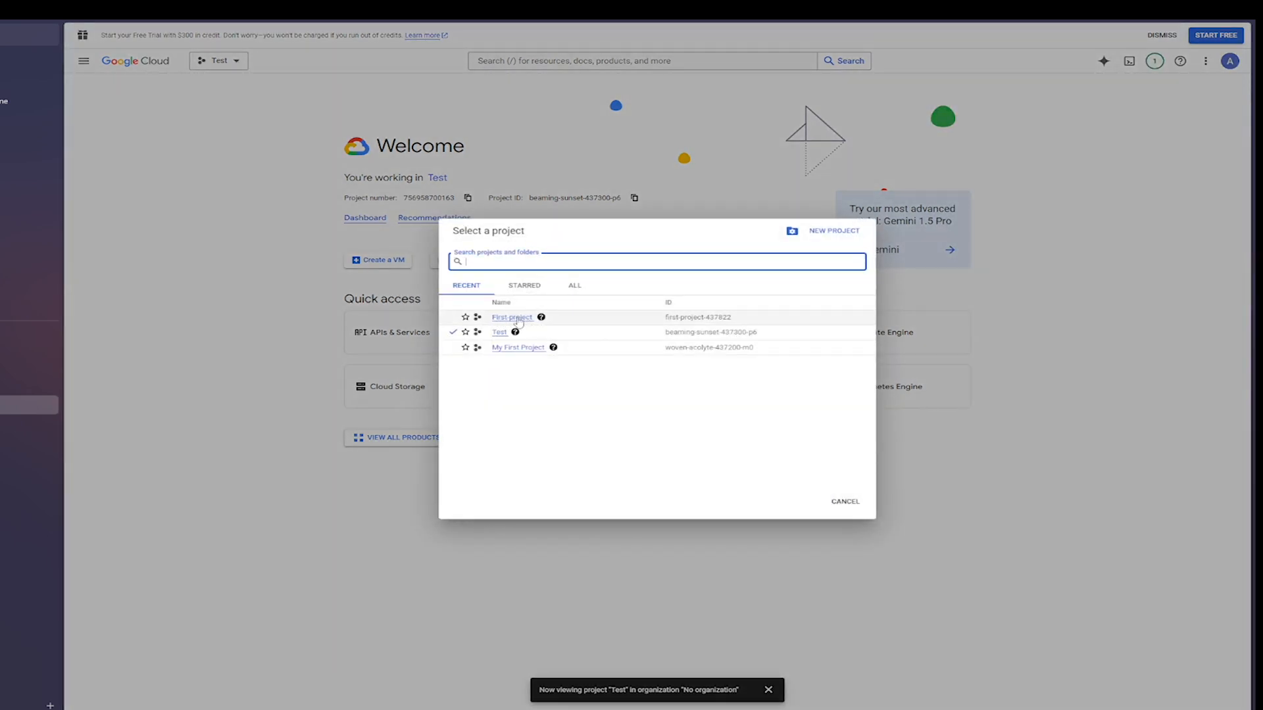
{"action": "left_click", "coordinate": [522, 318]}
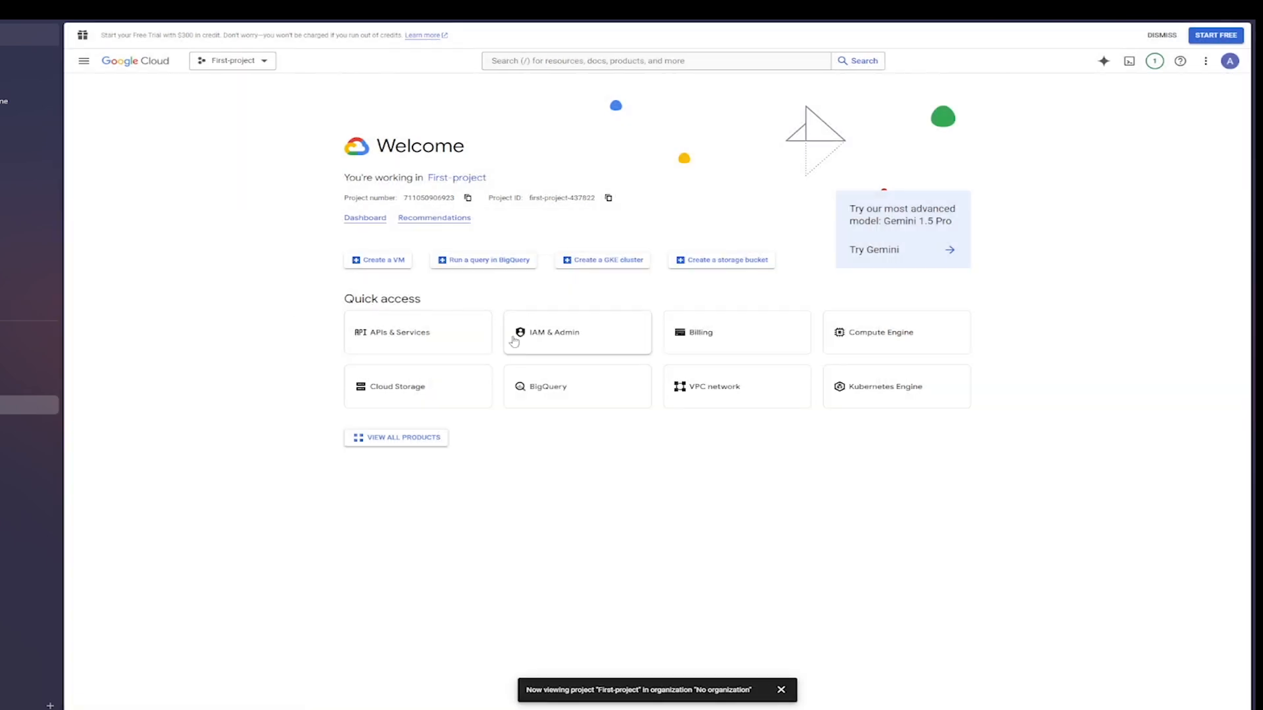
{"action": "left_click", "coordinate": [26, 382]}
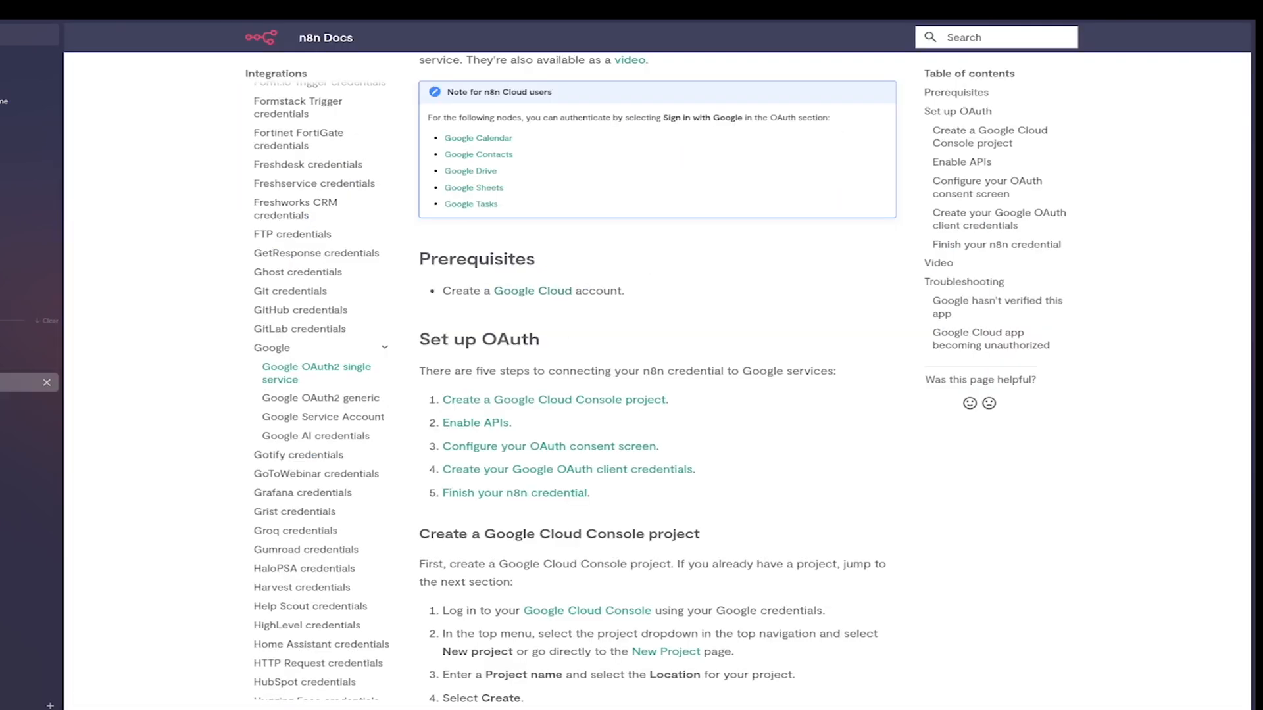
- Open APIs & Services for First-project in Google Cloud, check the selected project and go to the API Library
{"action": "scroll", "coordinate": [460, 380], "scroll_direction": "down", "scroll_amount": 1}
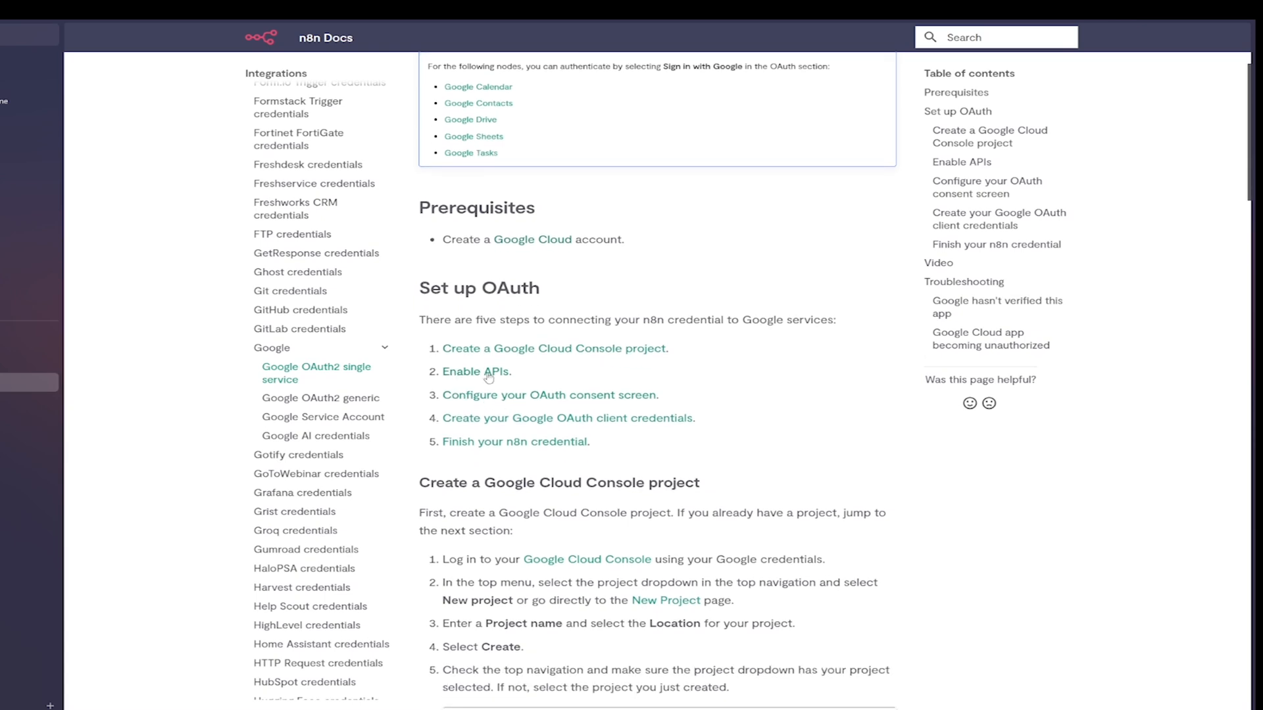
{"action": "left_click", "coordinate": [27, 404]}
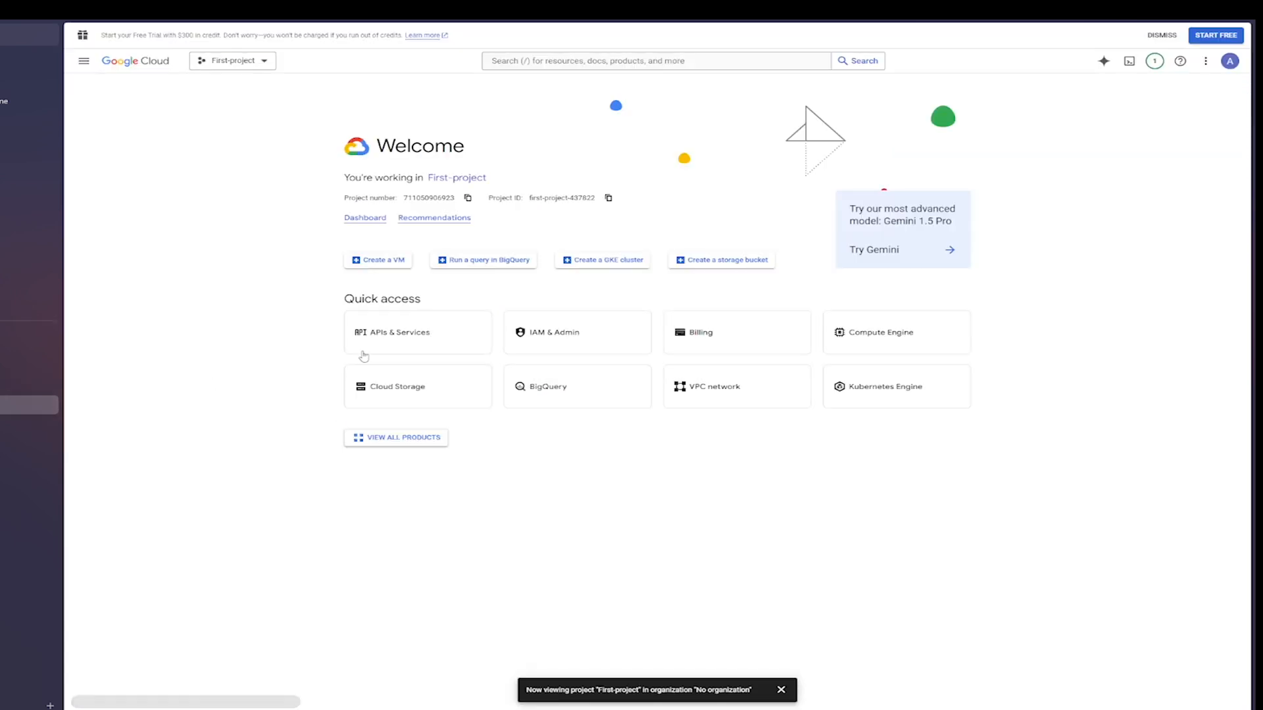
{"action": "left_click", "coordinate": [418, 340]}
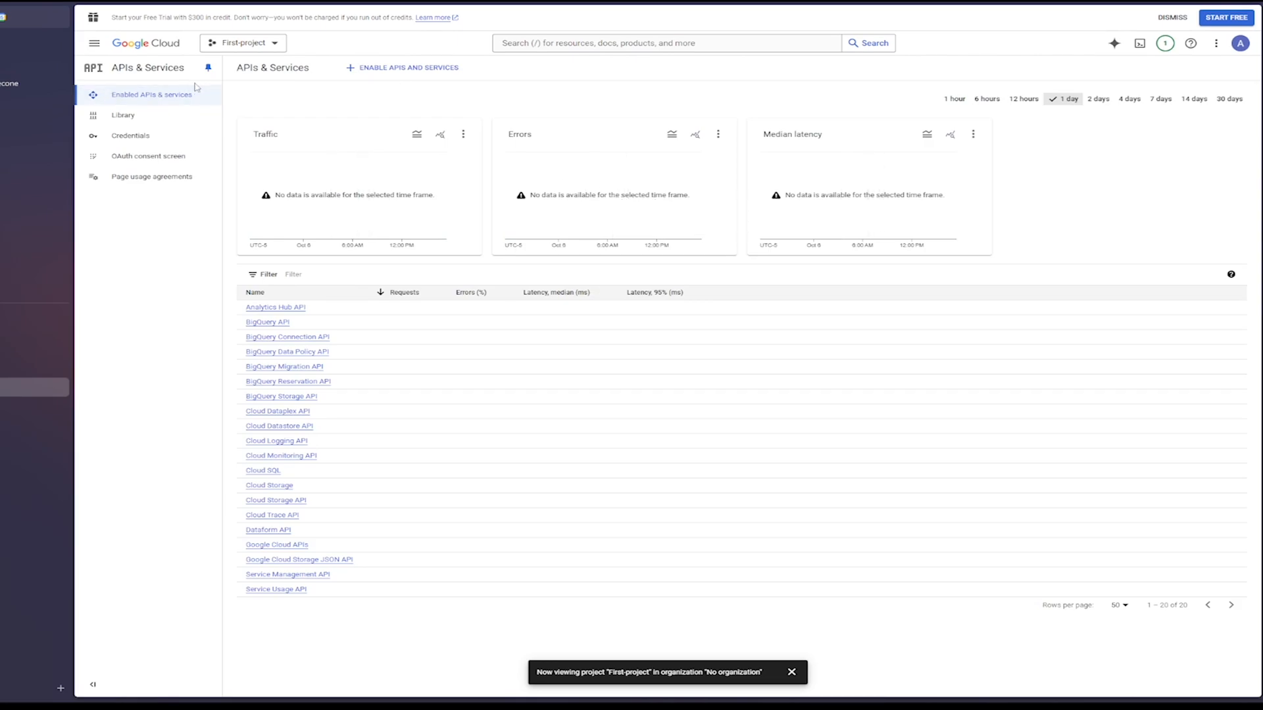
{"action": "left_click", "coordinate": [280, 45]}
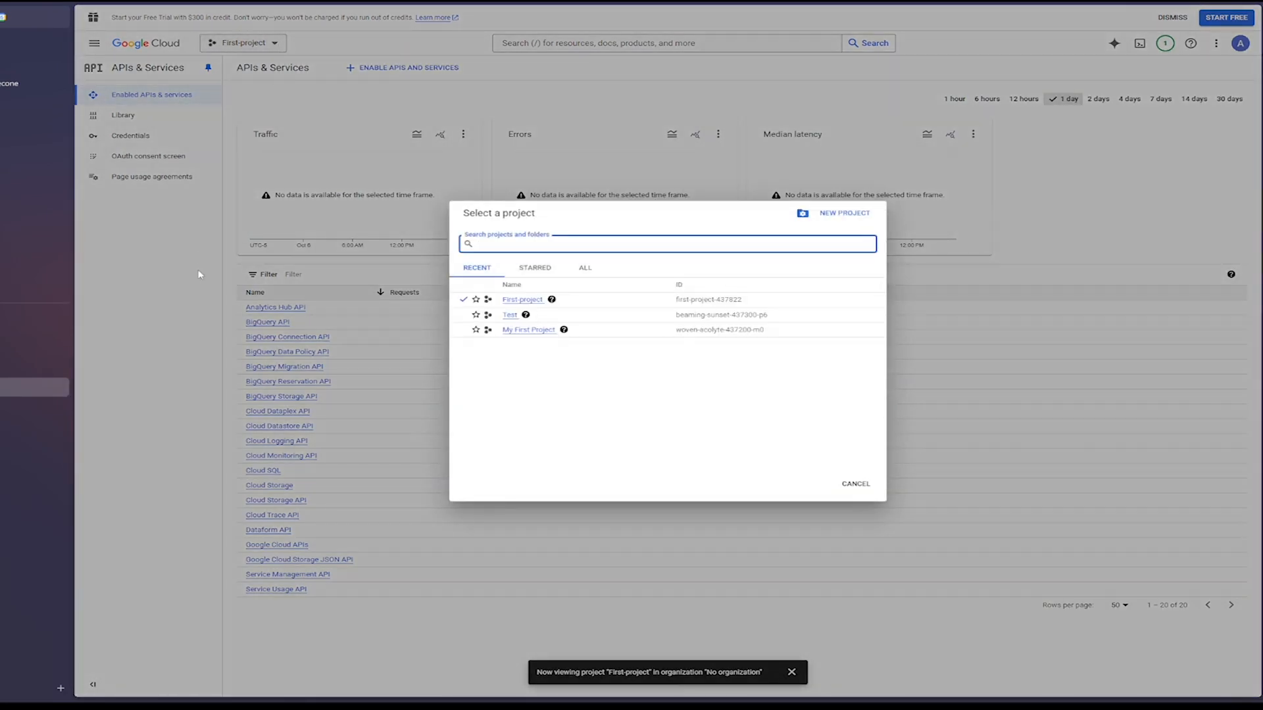
{"action": "left_click", "coordinate": [201, 274]}
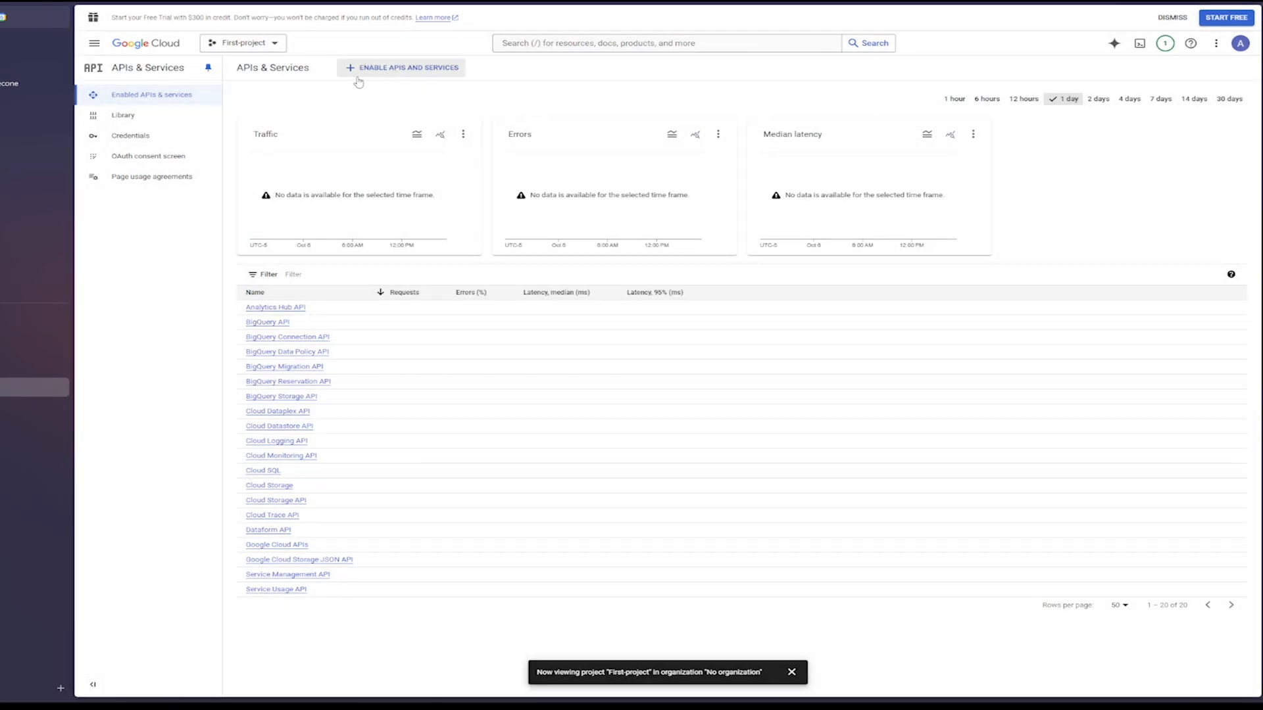
{"action": "left_click", "coordinate": [407, 71]}
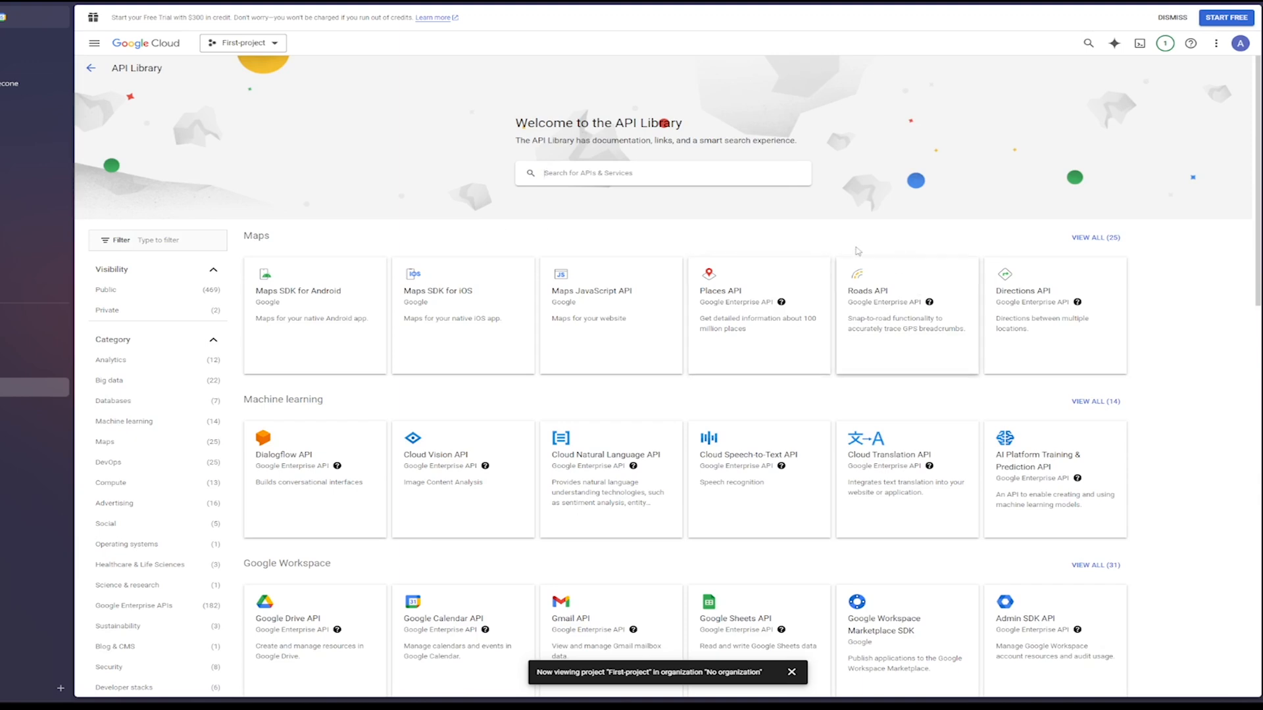
- Search the API Library for "google drive" and enable the Google Drive API for the project
{"action": "left_click", "coordinate": [667, 175]}
{"action": "type", "text": "google drive"}
{"action": "key", "text": "Return"}
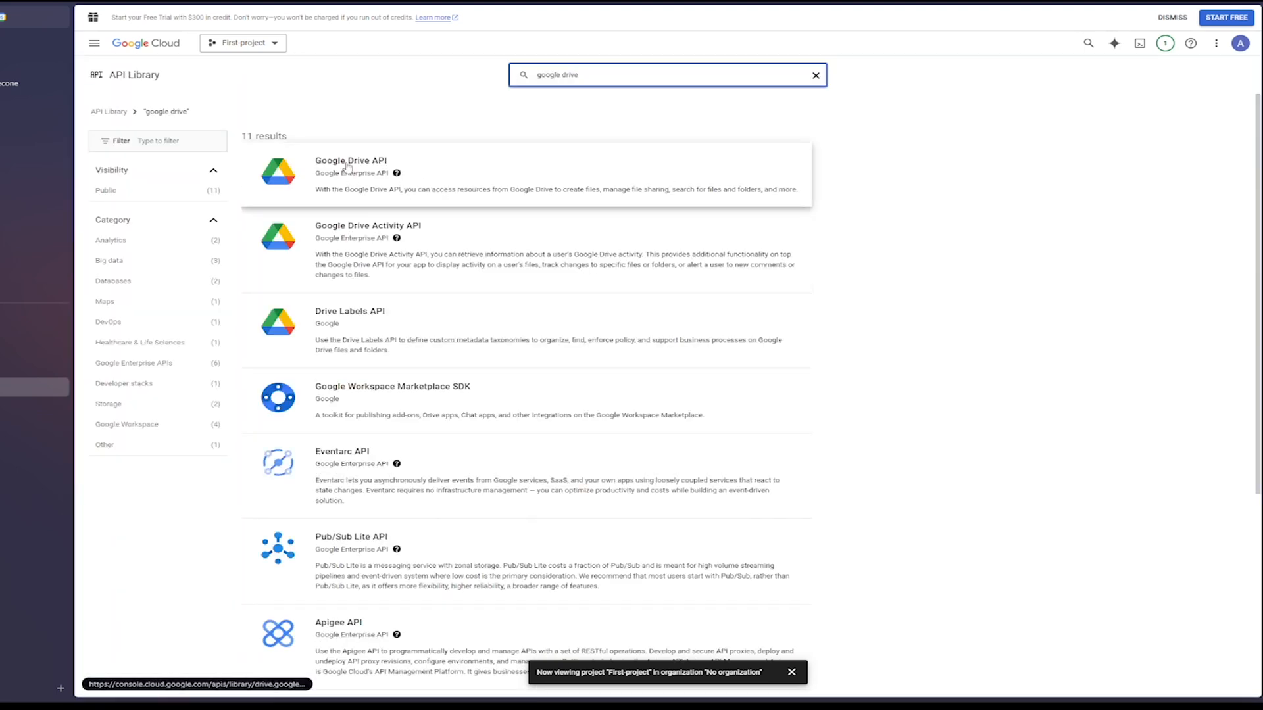
{"action": "left_click", "coordinate": [595, 178]}
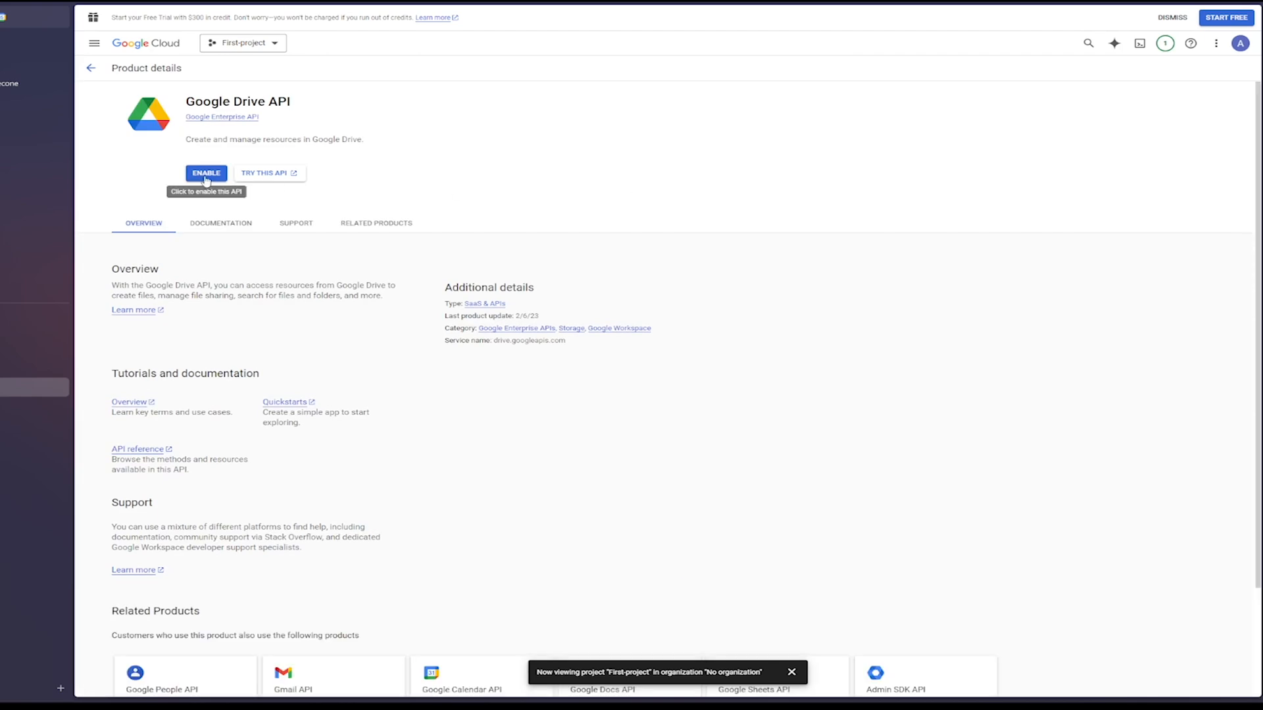
{"action": "left_click", "coordinate": [206, 176]}
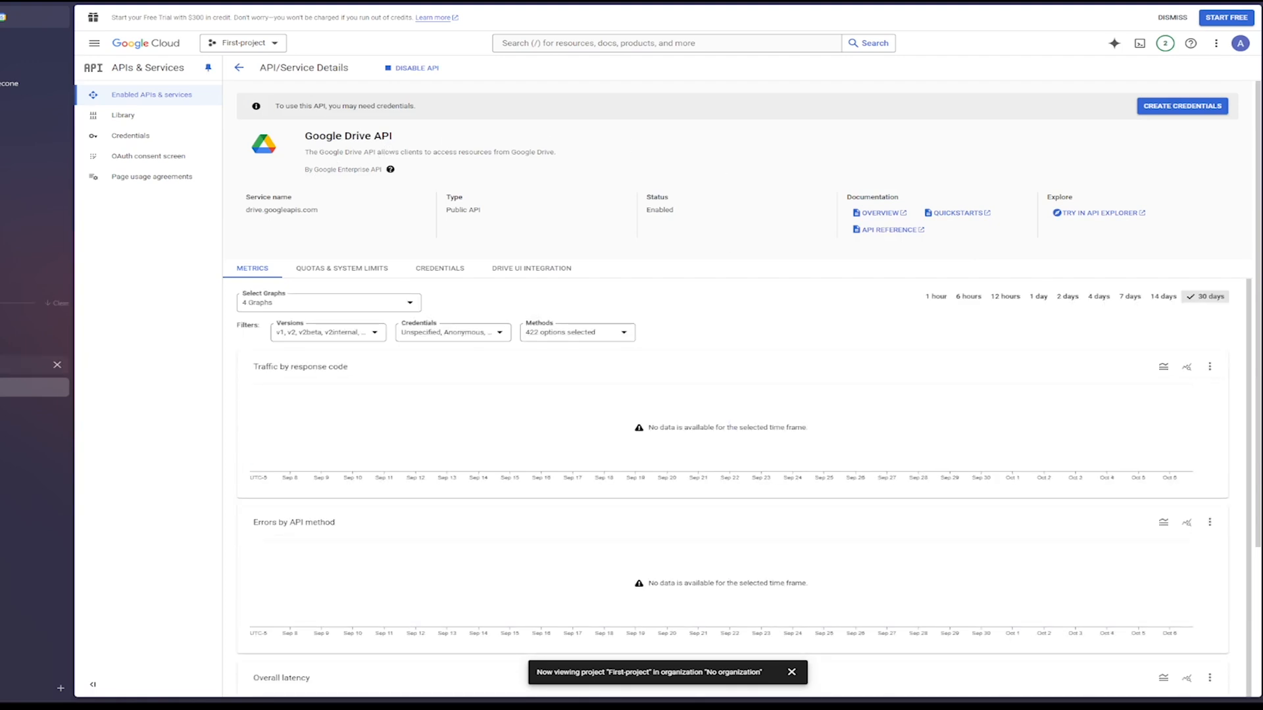
- Consult the n8n docs on configuring the OAuth consent screen and create one in Google Cloud with user type External
{"action": "left_click", "coordinate": [33, 365]}
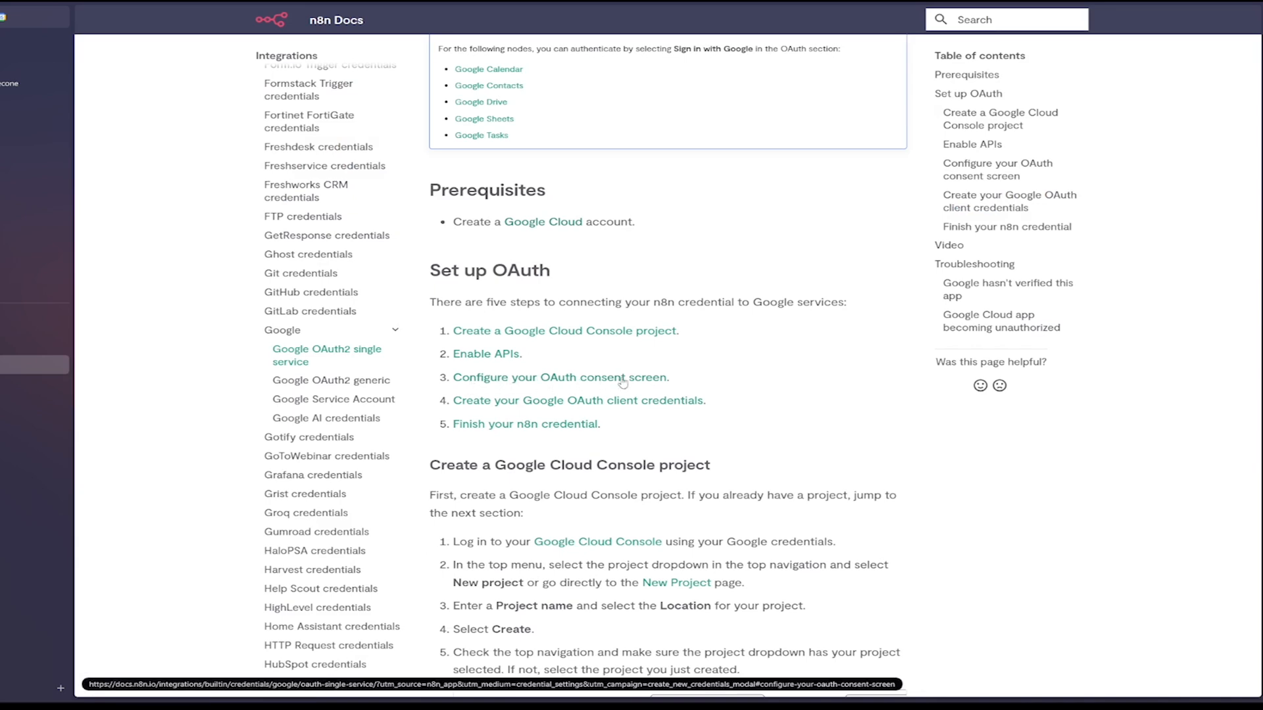
{"action": "left_click", "coordinate": [594, 380]}
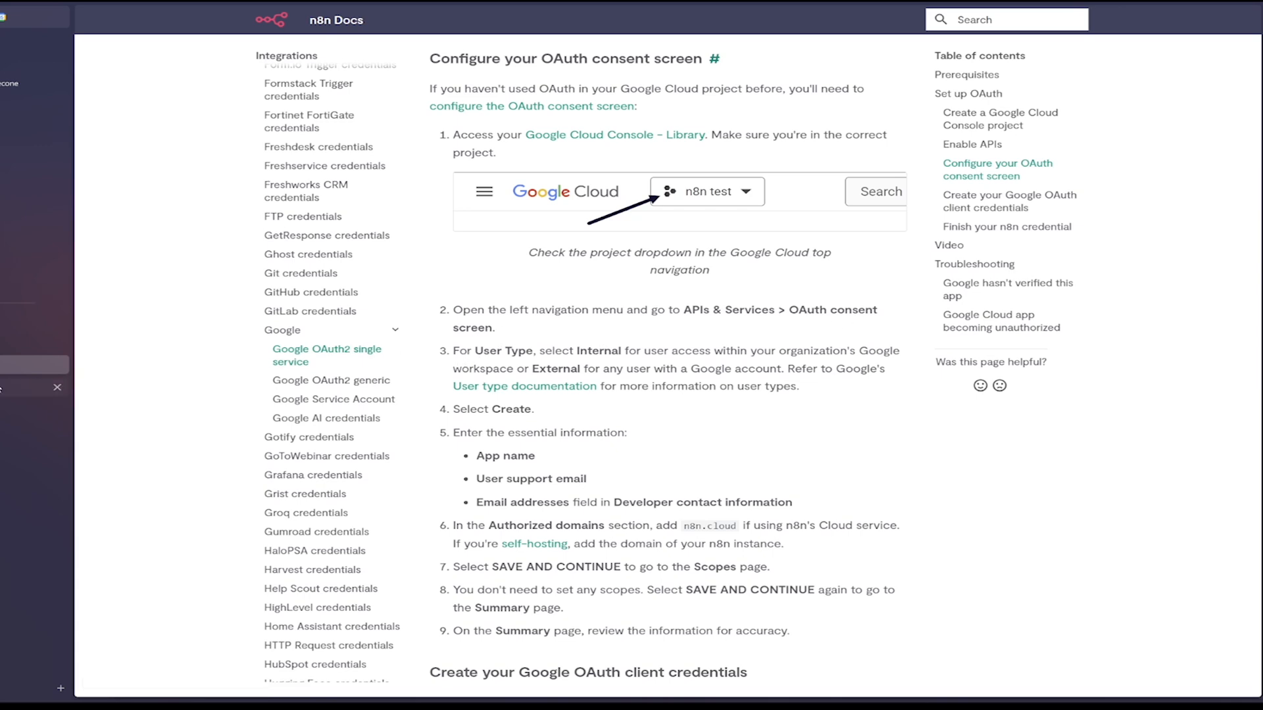
{"action": "left_click", "coordinate": [8, 388]}
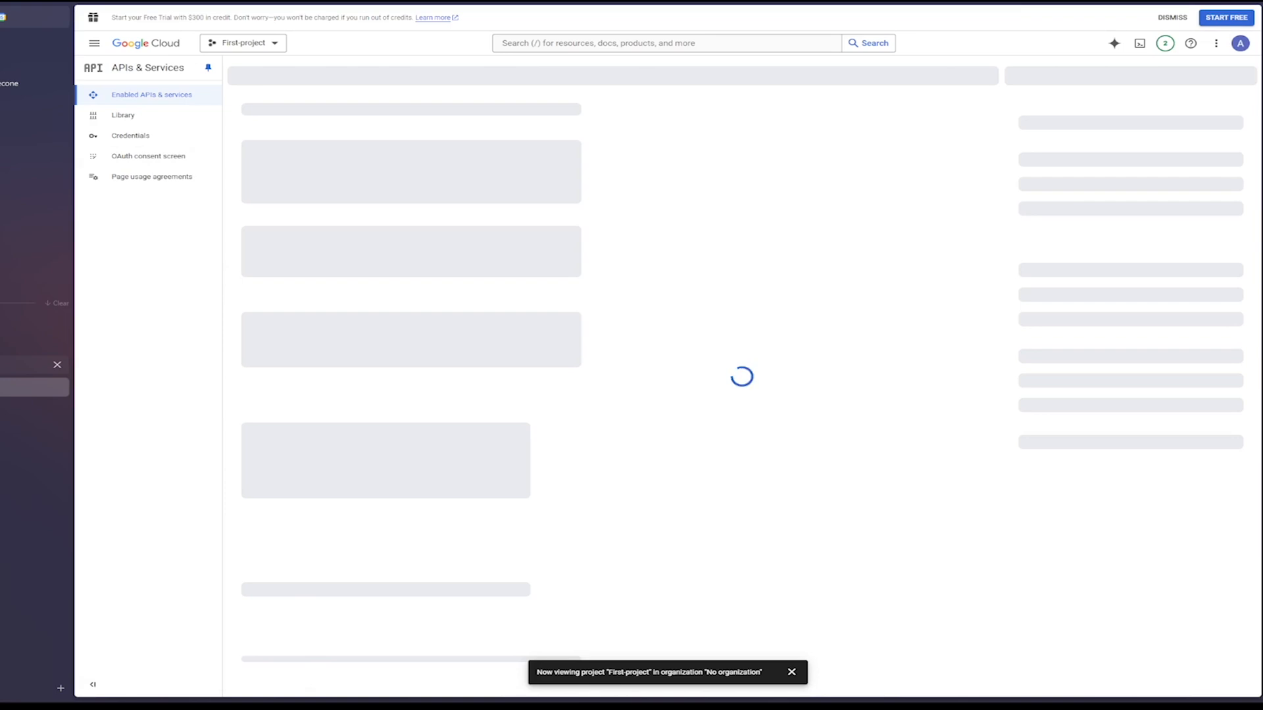
{"action": "left_click", "coordinate": [19, 365]}
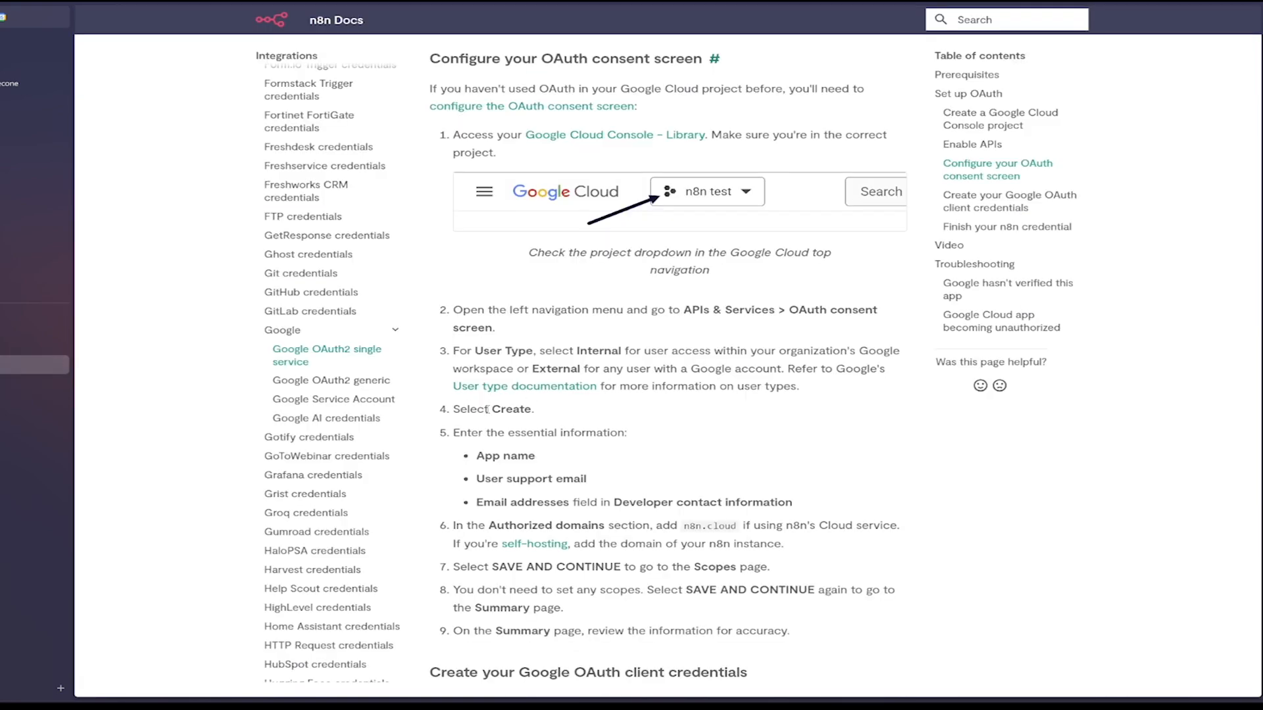
{"action": "scroll", "coordinate": [487, 409], "scroll_direction": "down", "scroll_amount": 1}
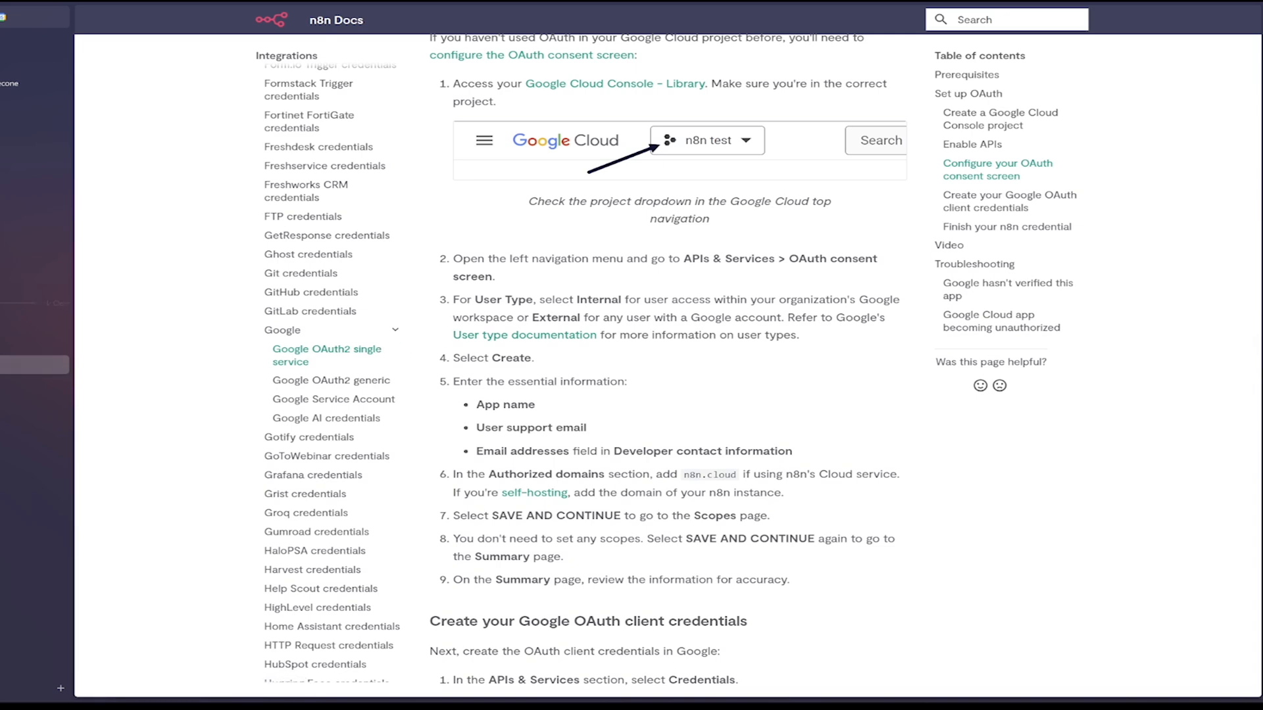
{"action": "left_click", "coordinate": [27, 387]}
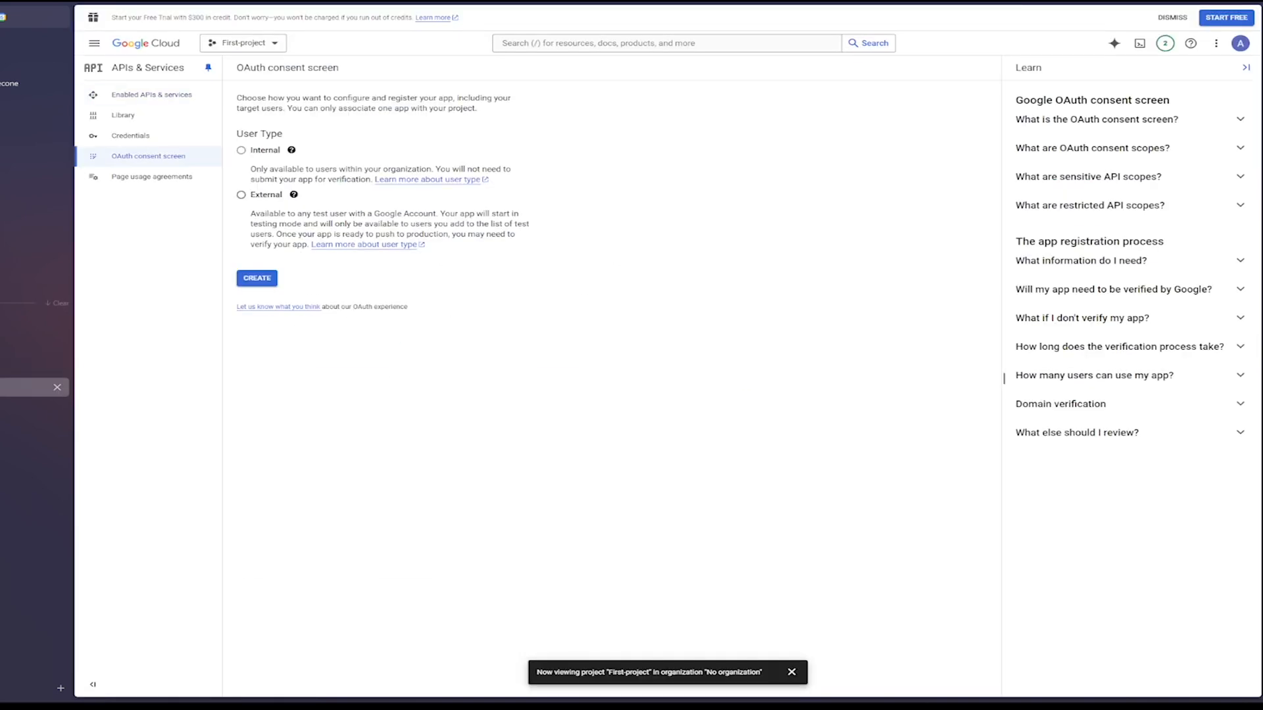
{"action": "left_click", "coordinate": [241, 196]}
{"action": "left_click", "coordinate": [262, 279]}
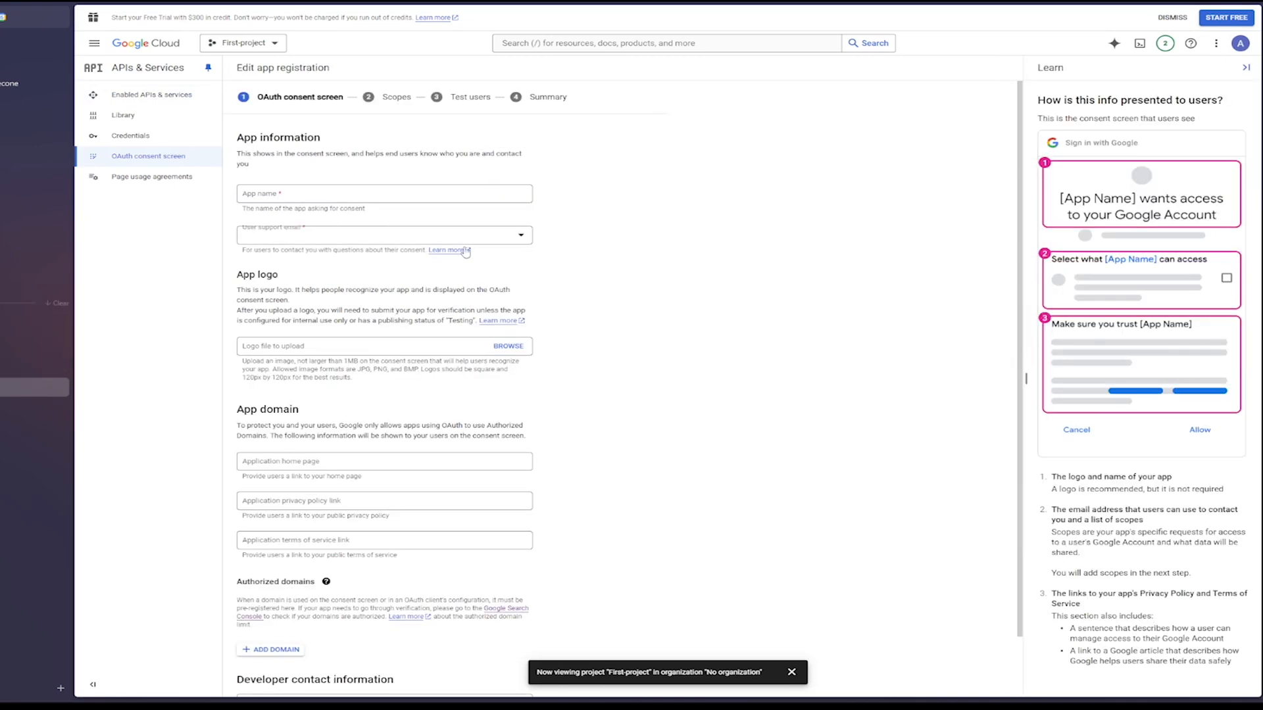
- Name the consent screen app n8n-project and choose the account's address as user support email
{"action": "scroll", "coordinate": [271, 271], "scroll_direction": "down", "scroll_amount": 2}
{"action": "scroll", "coordinate": [272, 271], "scroll_direction": "up", "scroll_amount": 2}
{"action": "left_click", "coordinate": [314, 193]}
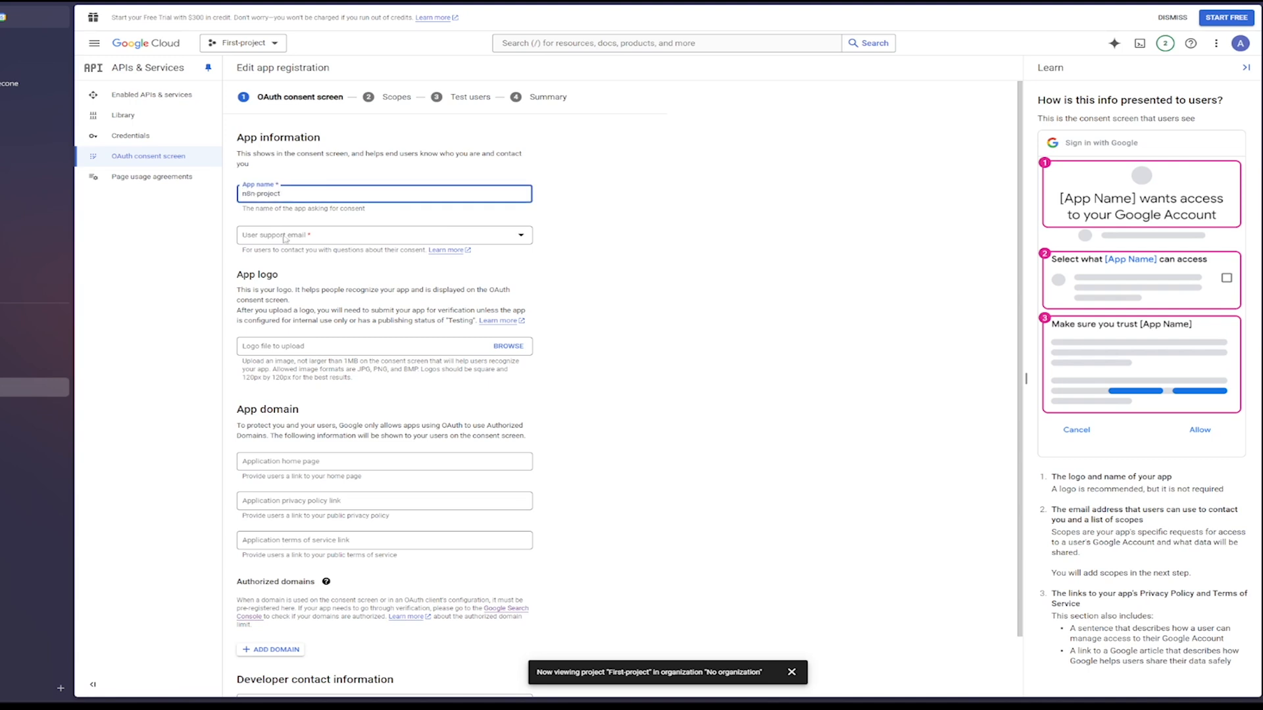
{"action": "left_click", "coordinate": [313, 234]}
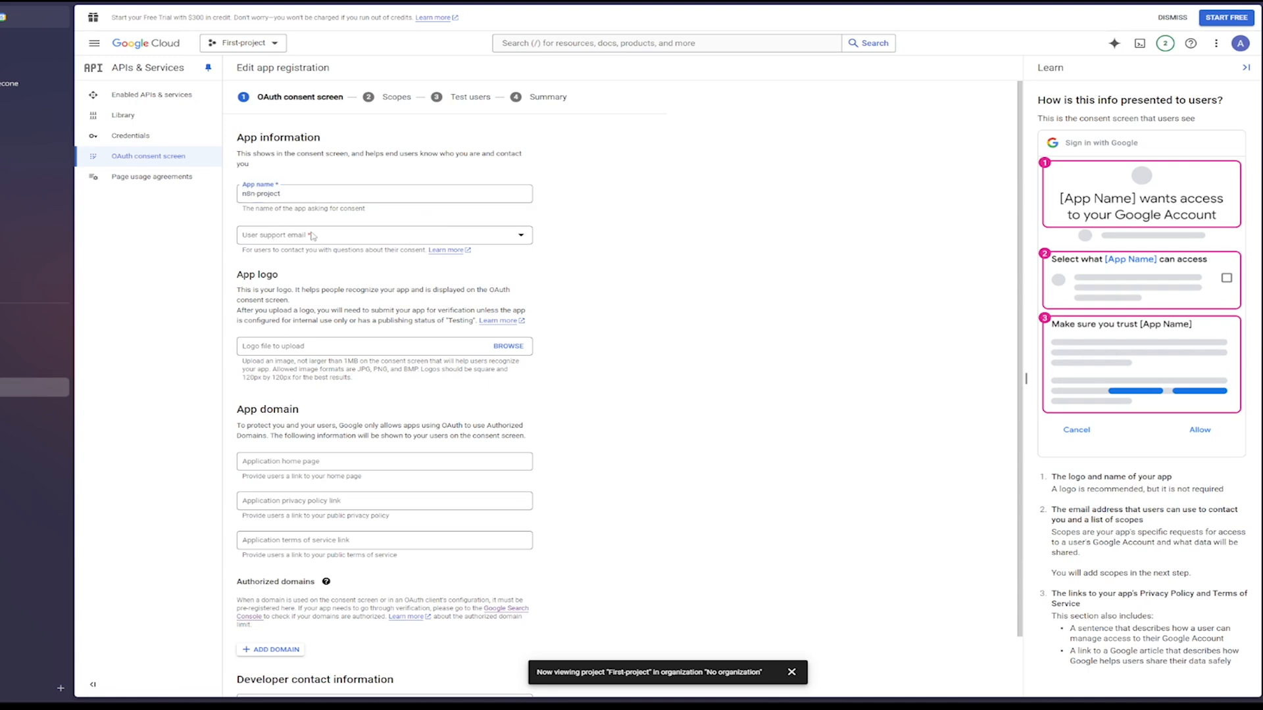
{"action": "left_click", "coordinate": [362, 243]}
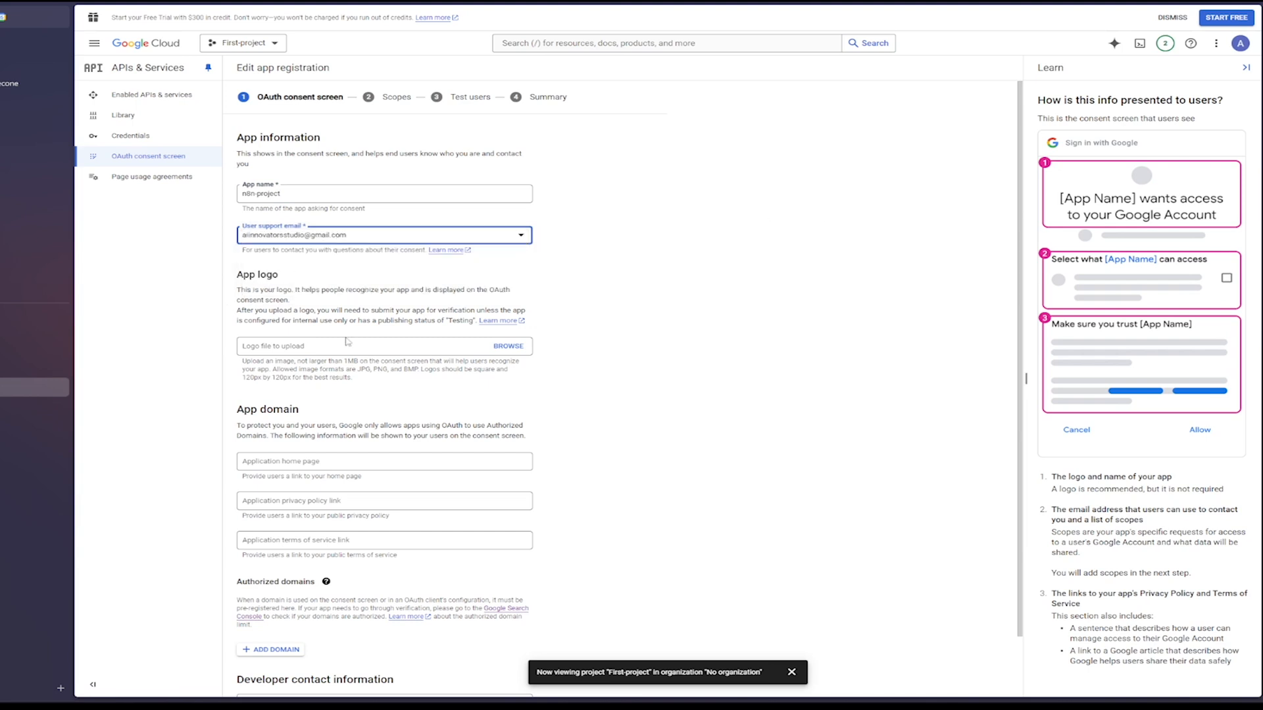
- Copy the domain n8n.cloud from the n8n docs and add it as an authorized domain on the consent screen form
{"action": "scroll", "coordinate": [399, 340], "scroll_direction": "down", "scroll_amount": 1}
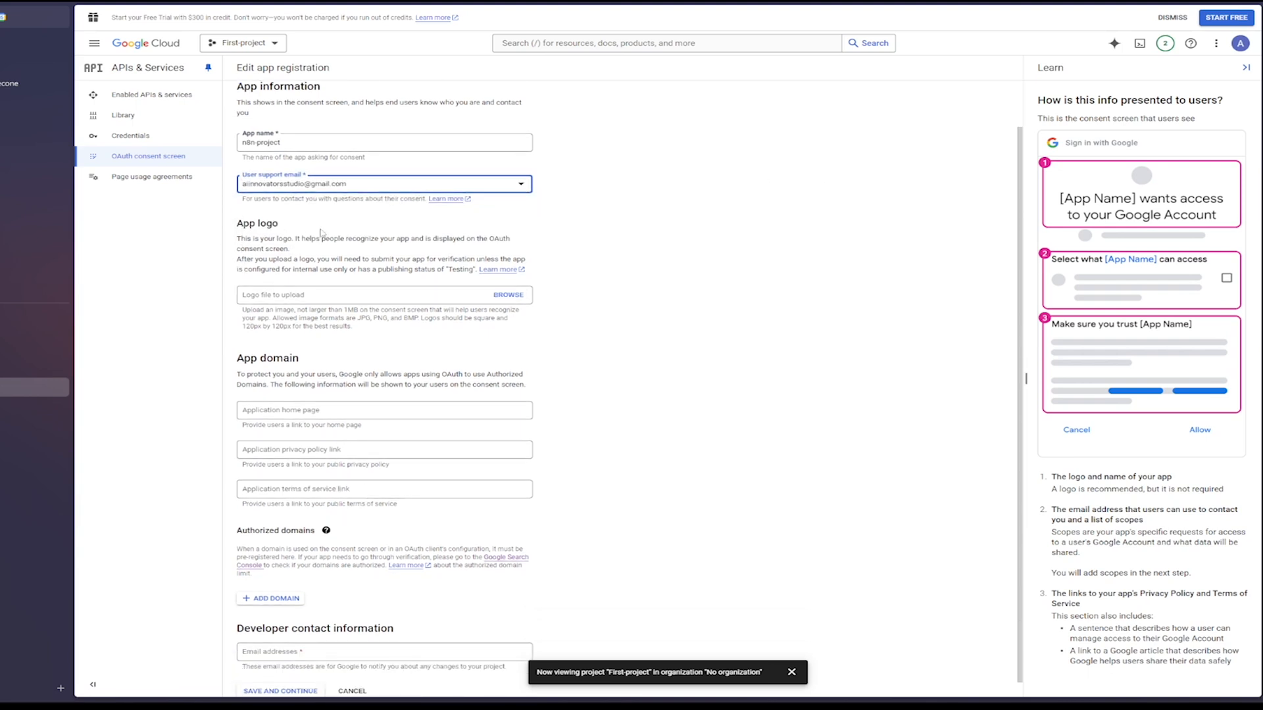
{"action": "scroll", "coordinate": [237, 352], "scroll_direction": "down", "scroll_amount": 1}
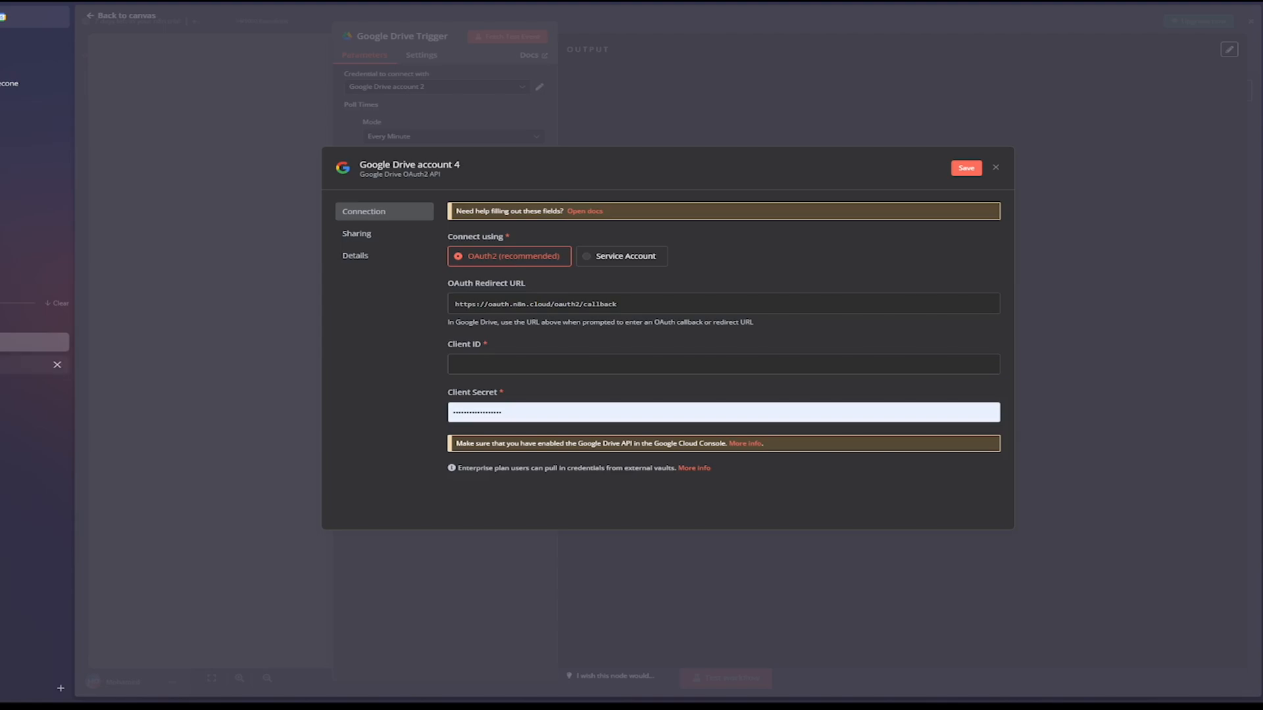
{"action": "left_click", "coordinate": [37, 366]}
{"action": "scroll", "coordinate": [587, 404], "scroll_direction": "down", "scroll_amount": 1}
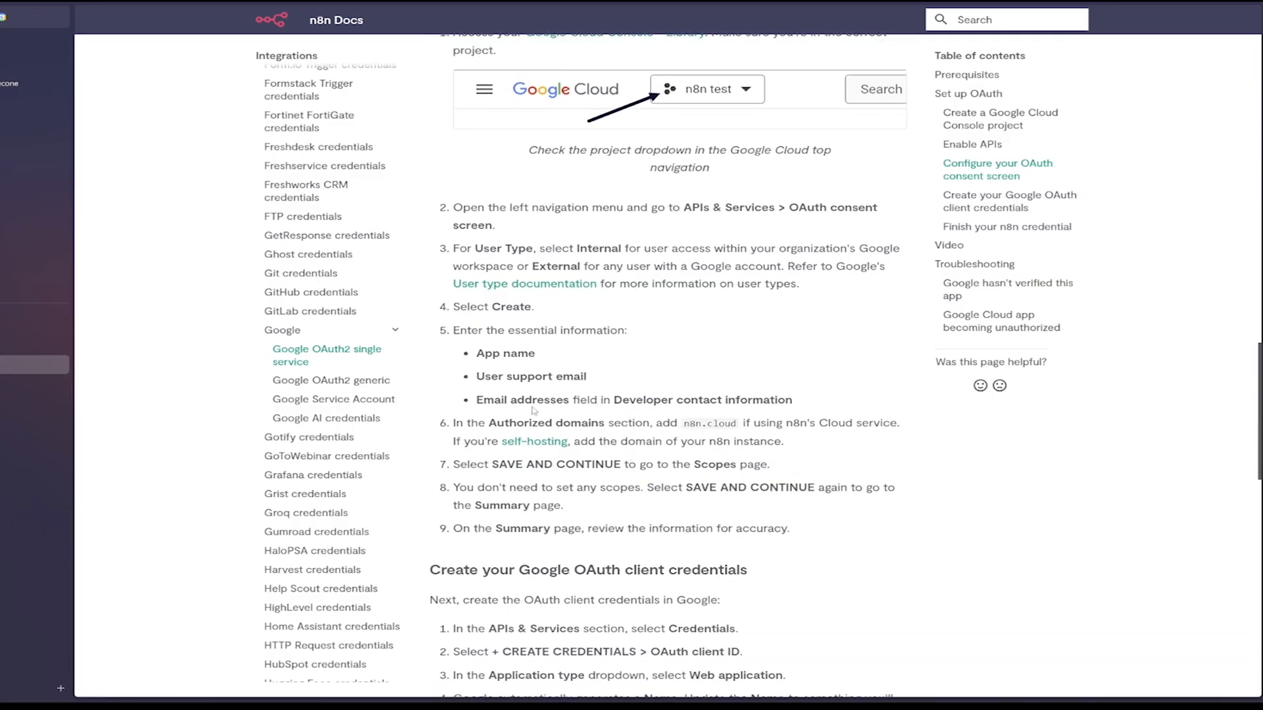
{"action": "scroll", "coordinate": [533, 410], "scroll_direction": "down", "scroll_amount": 1}
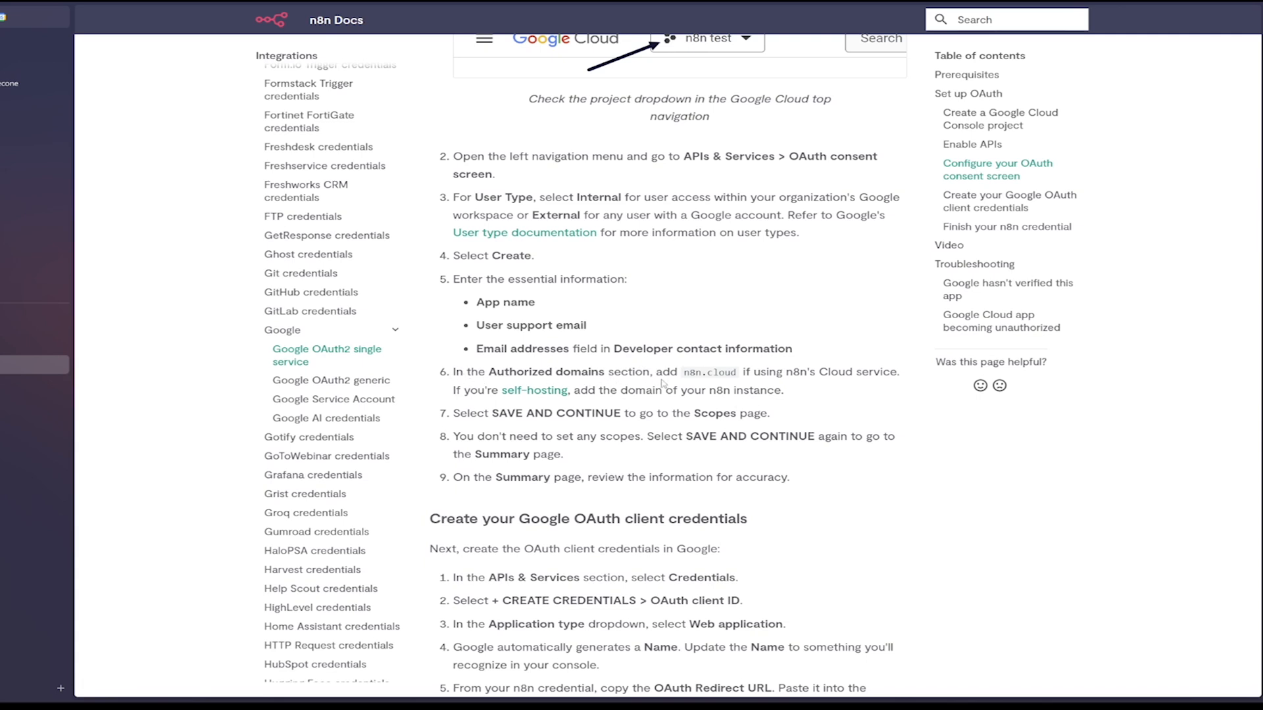
{"action": "left_click_drag", "start_coordinate": [685, 379], "coordinate": [740, 381]}
{"action": "key", "text": "ctrl+c"}
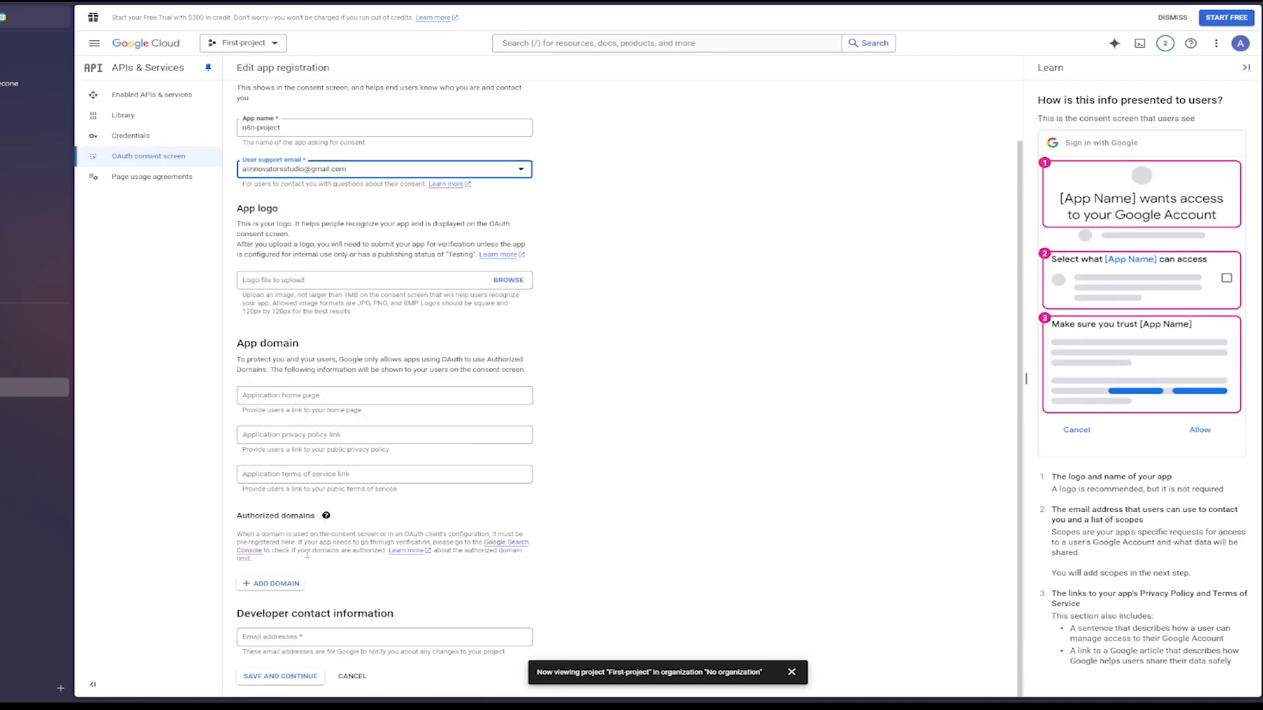
{"action": "left_click", "coordinate": [270, 585]}
{"action": "key", "text": "ctrl+v"}
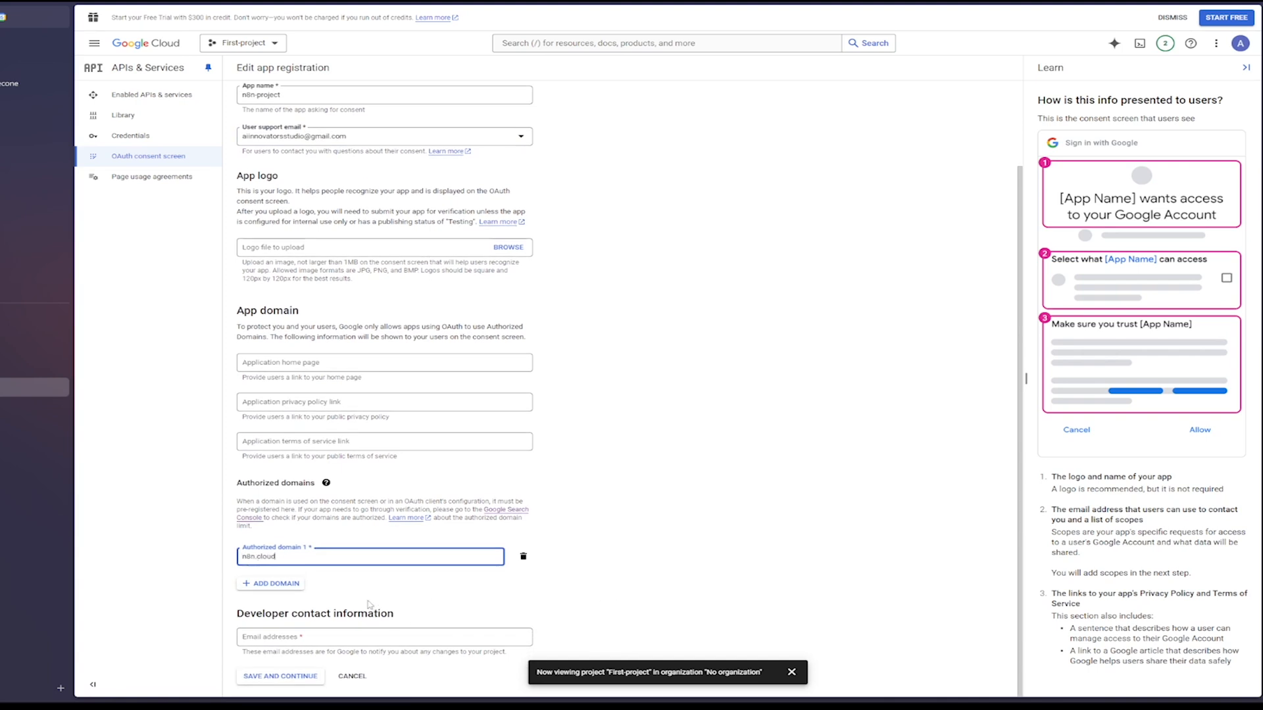
- Fill in the developer contact email address and save the consent screen details to continue to scopes
{"action": "left_click", "coordinate": [390, 638]}
{"action": "key", "text": "ctrl+v"}
{"action": "scroll", "coordinate": [476, 566], "scroll_direction": "down", "scroll_amount": 1}
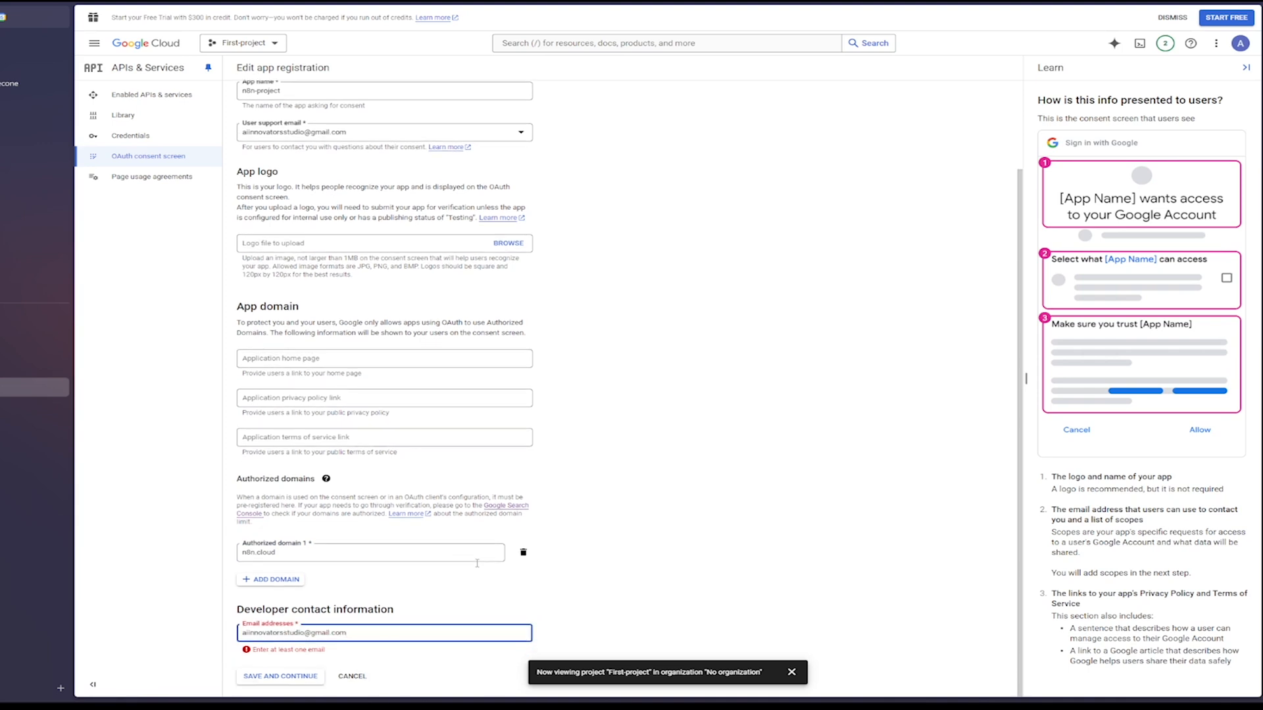
{"action": "left_click", "coordinate": [273, 676]}
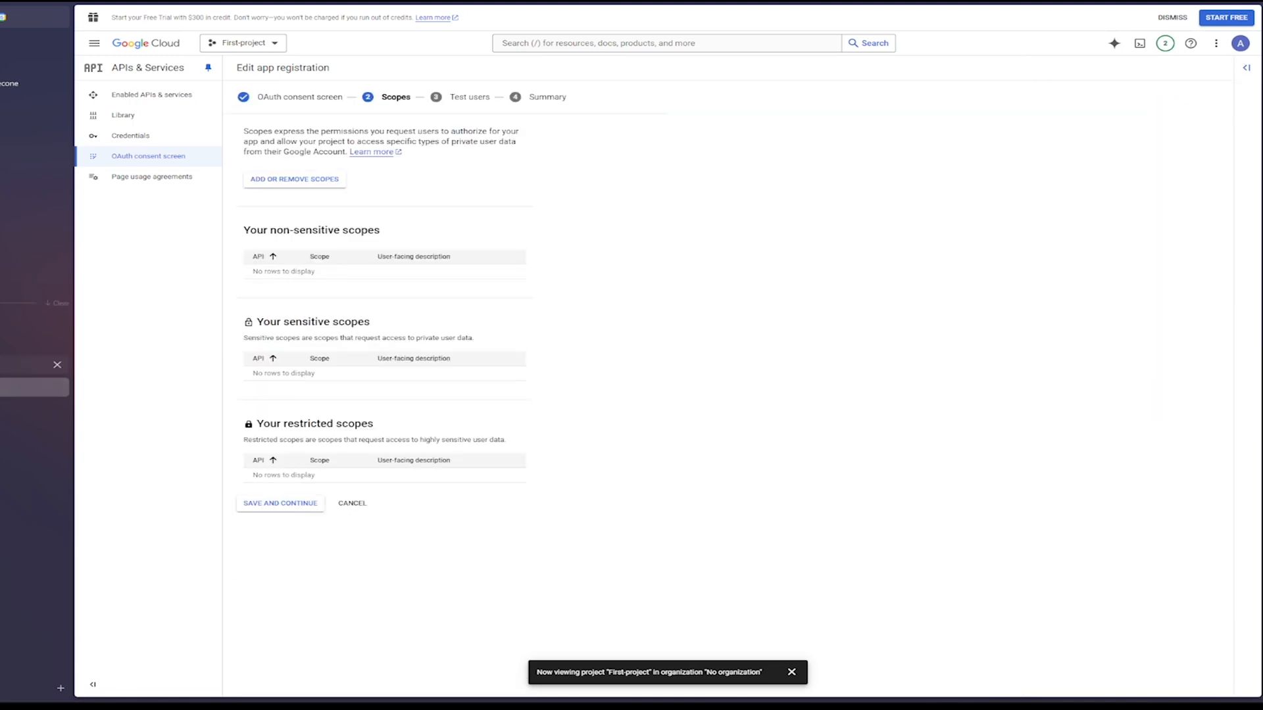
- Recheck the n8n docs, continue without adding scopes or test users, and review the consent screen summary
{"action": "left_click", "coordinate": [33, 365]}
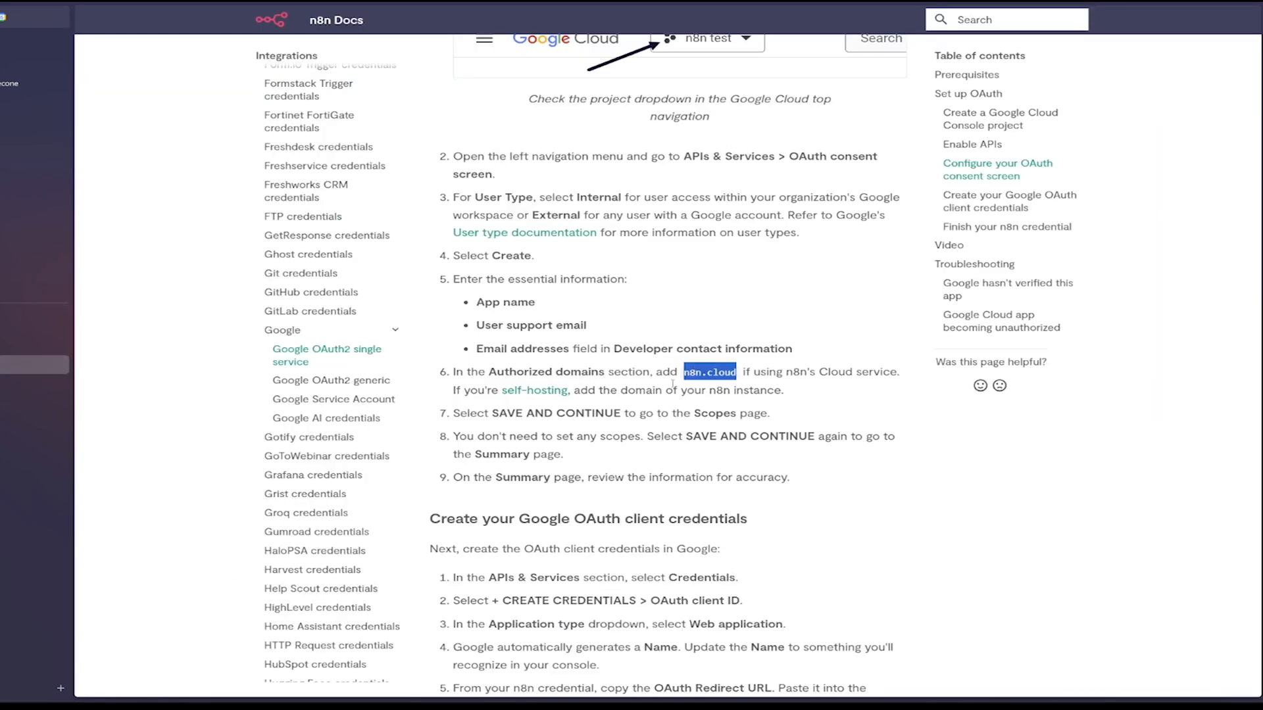
{"action": "scroll", "coordinate": [781, 418], "scroll_direction": "down", "scroll_amount": 1}
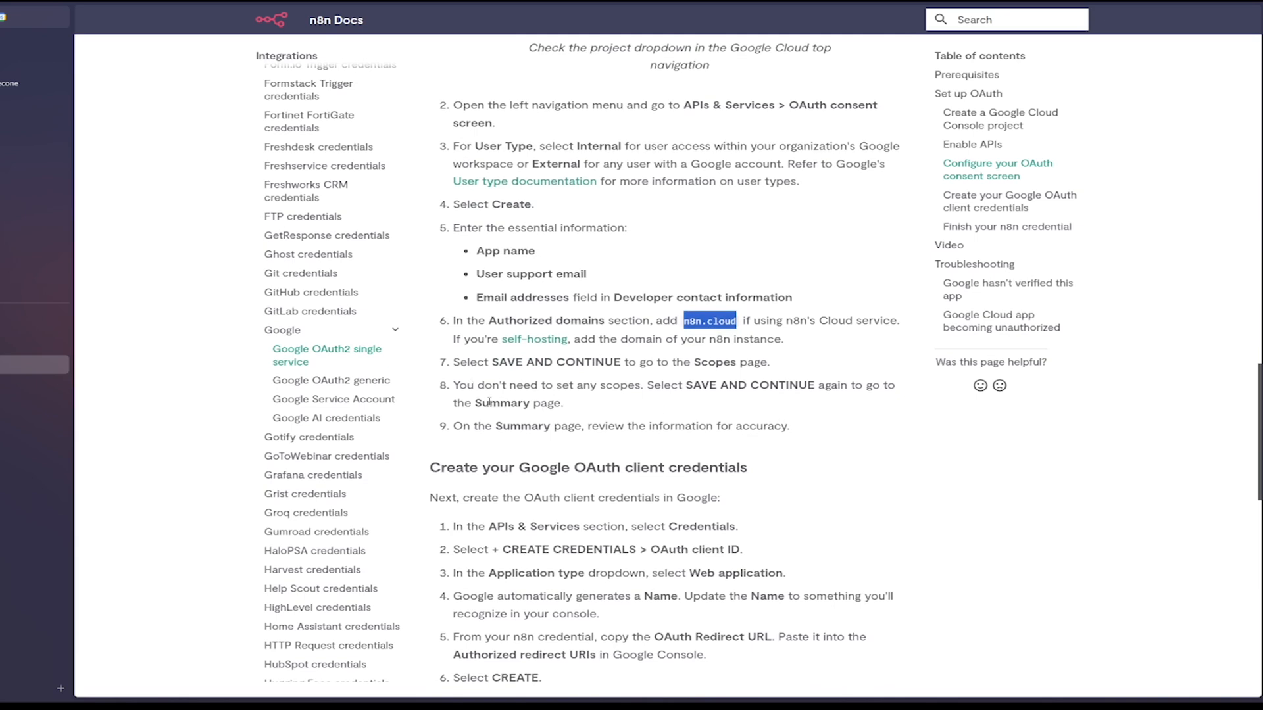
{"action": "scroll", "coordinate": [583, 421], "scroll_direction": "down", "scroll_amount": 1}
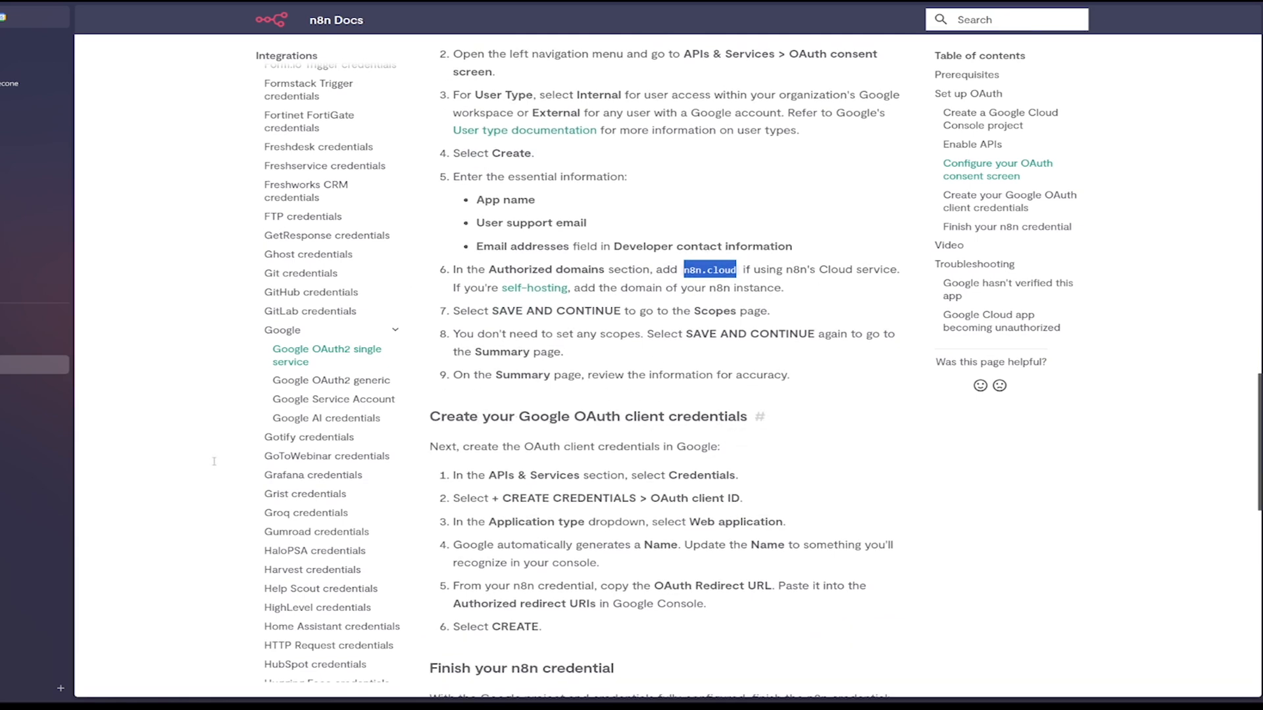
{"action": "left_click", "coordinate": [30, 387]}
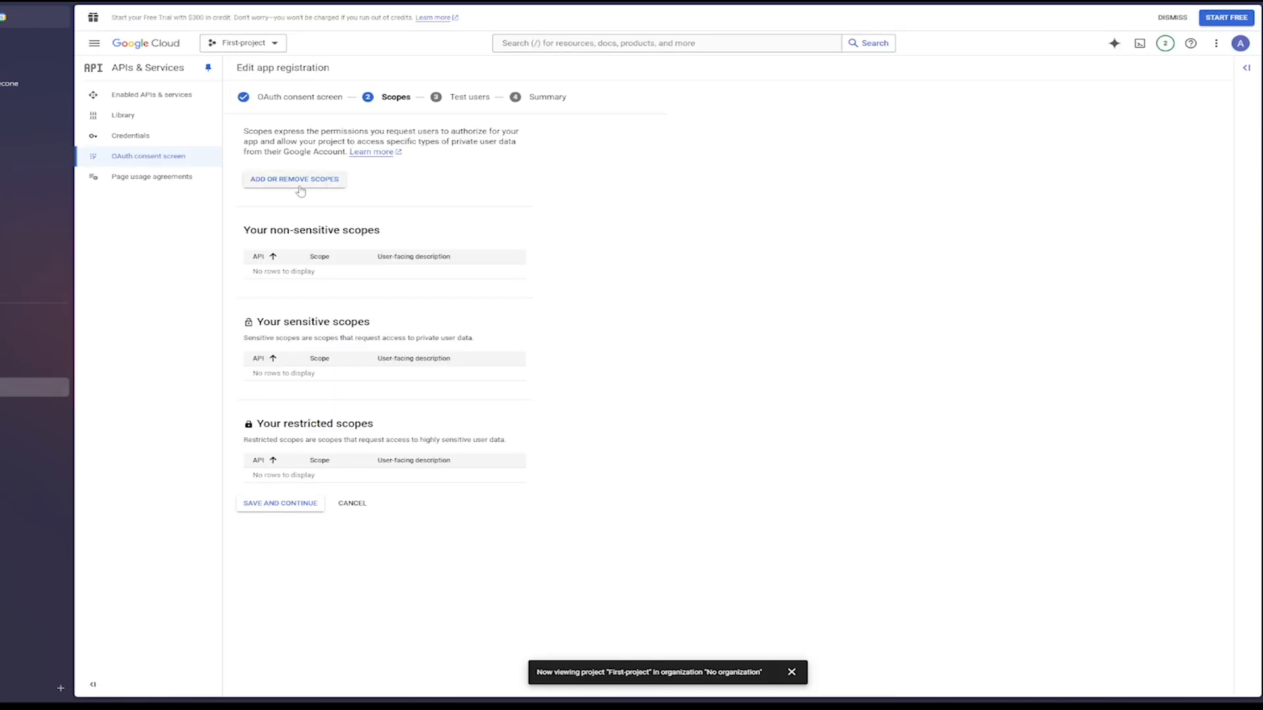
{"action": "left_click", "coordinate": [259, 504]}
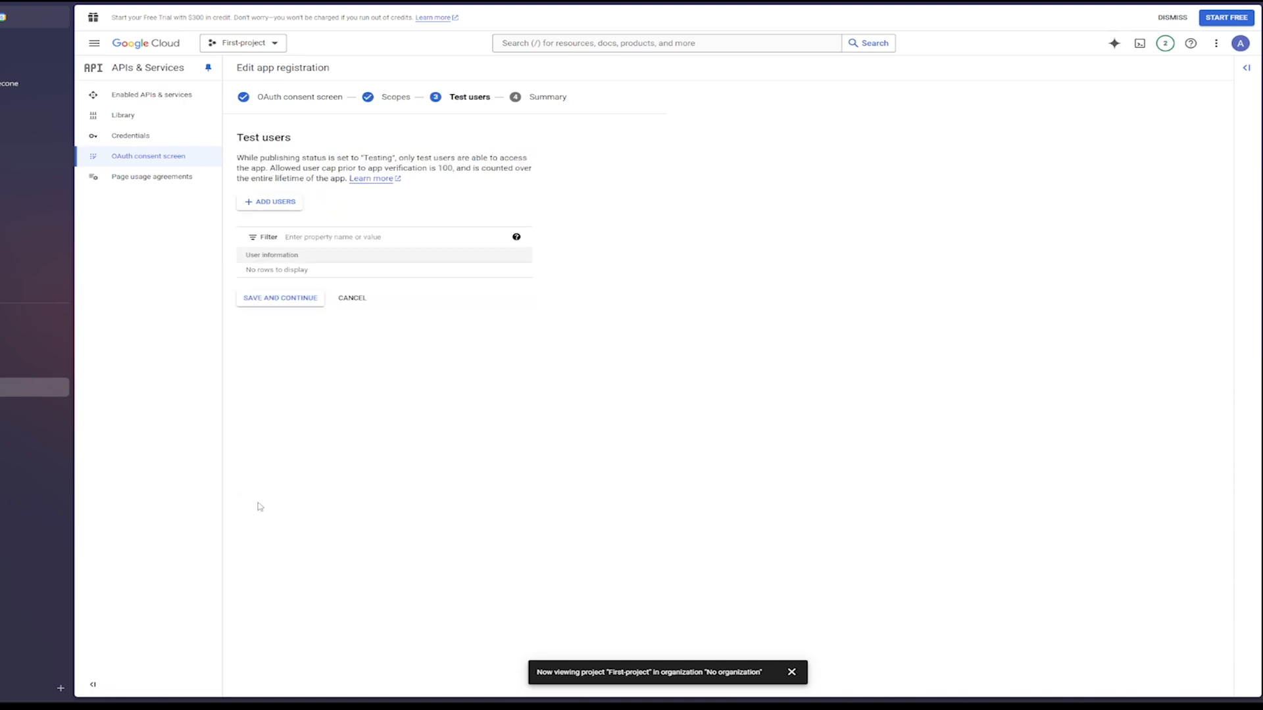
{"action": "left_click", "coordinate": [279, 307]}
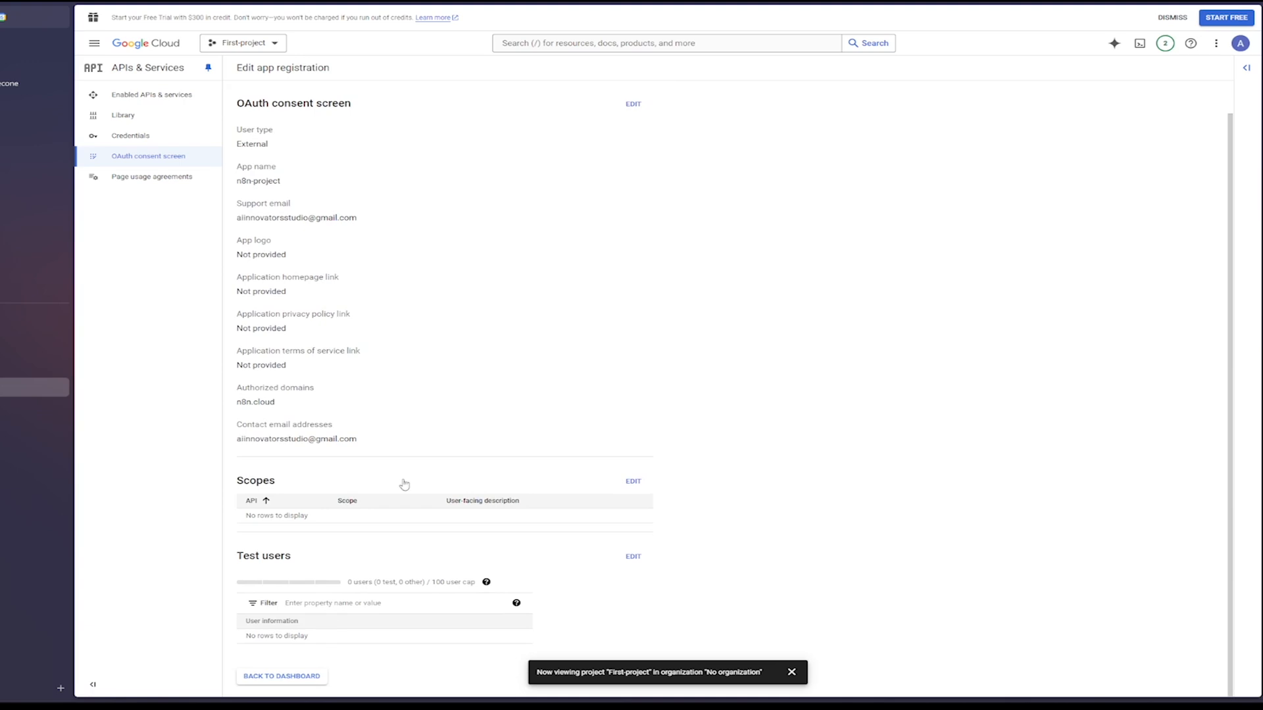
{"action": "scroll", "coordinate": [404, 483], "scroll_direction": "up", "scroll_amount": 2}
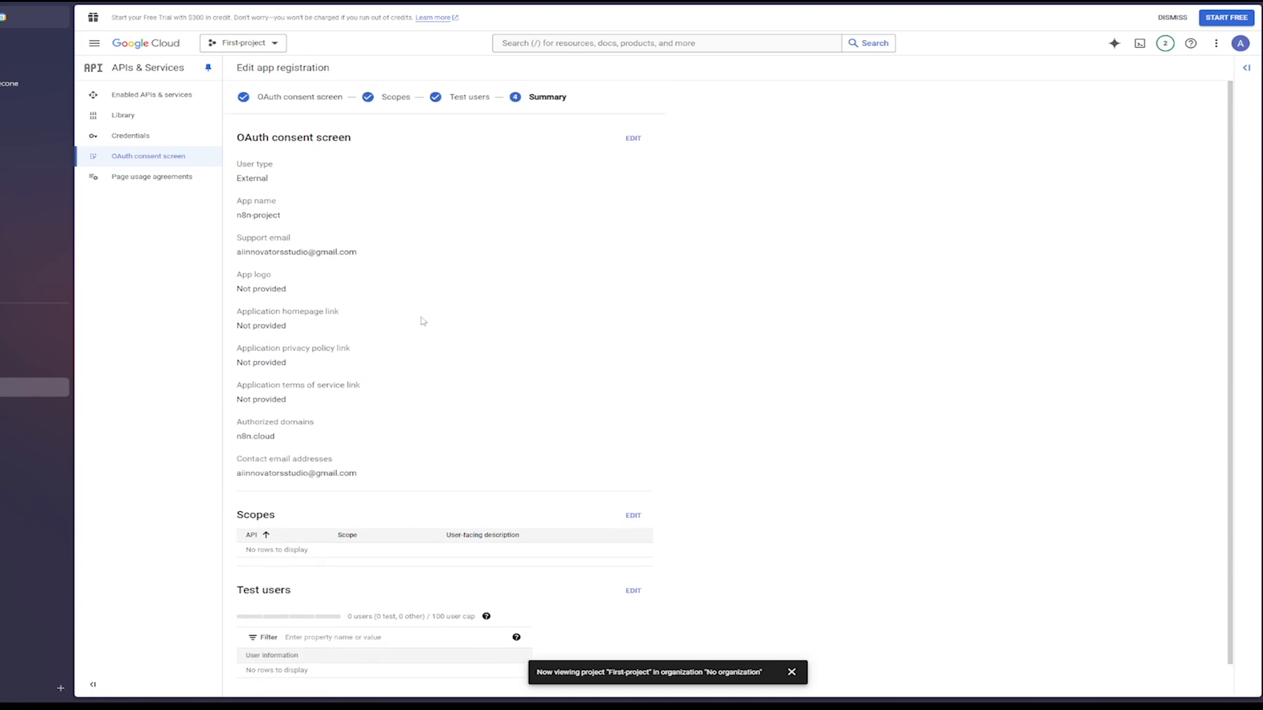
- Begin a new OAuth client ID under the project's credentials and set its application type to Web application
{"action": "left_click", "coordinate": [145, 141]}
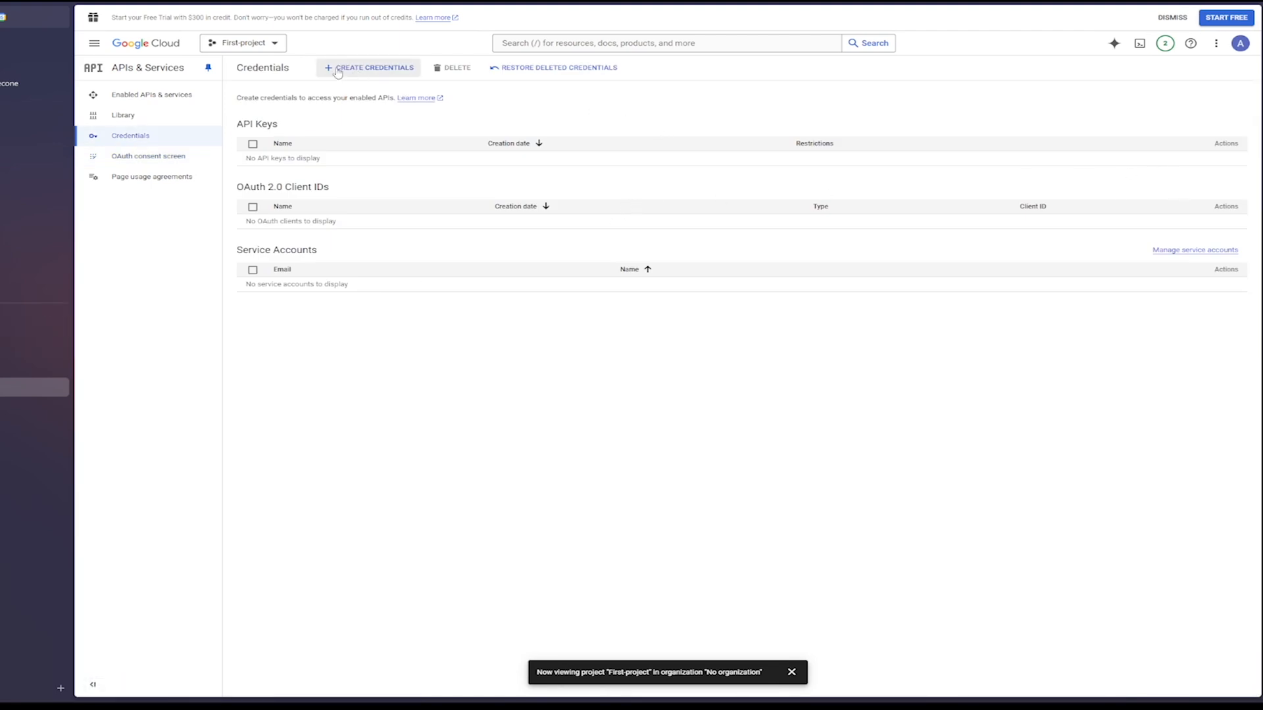
{"action": "left_click", "coordinate": [385, 71]}
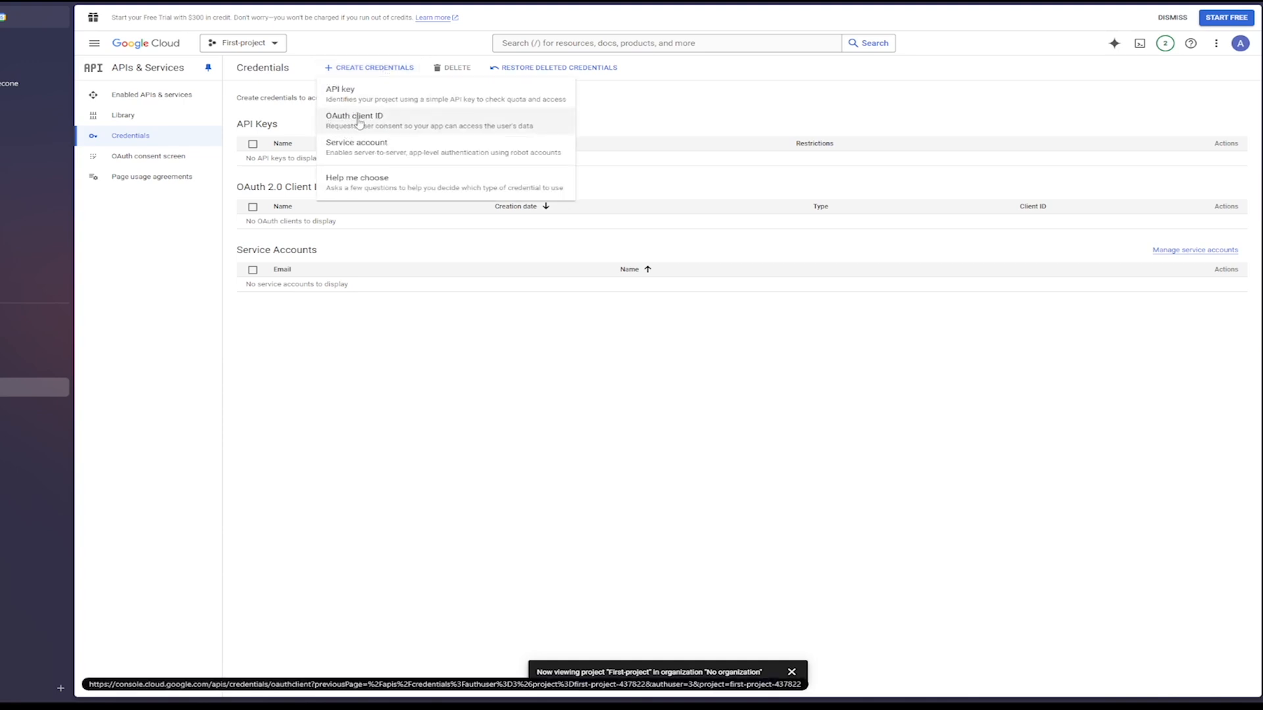
{"action": "left_click", "coordinate": [385, 125]}
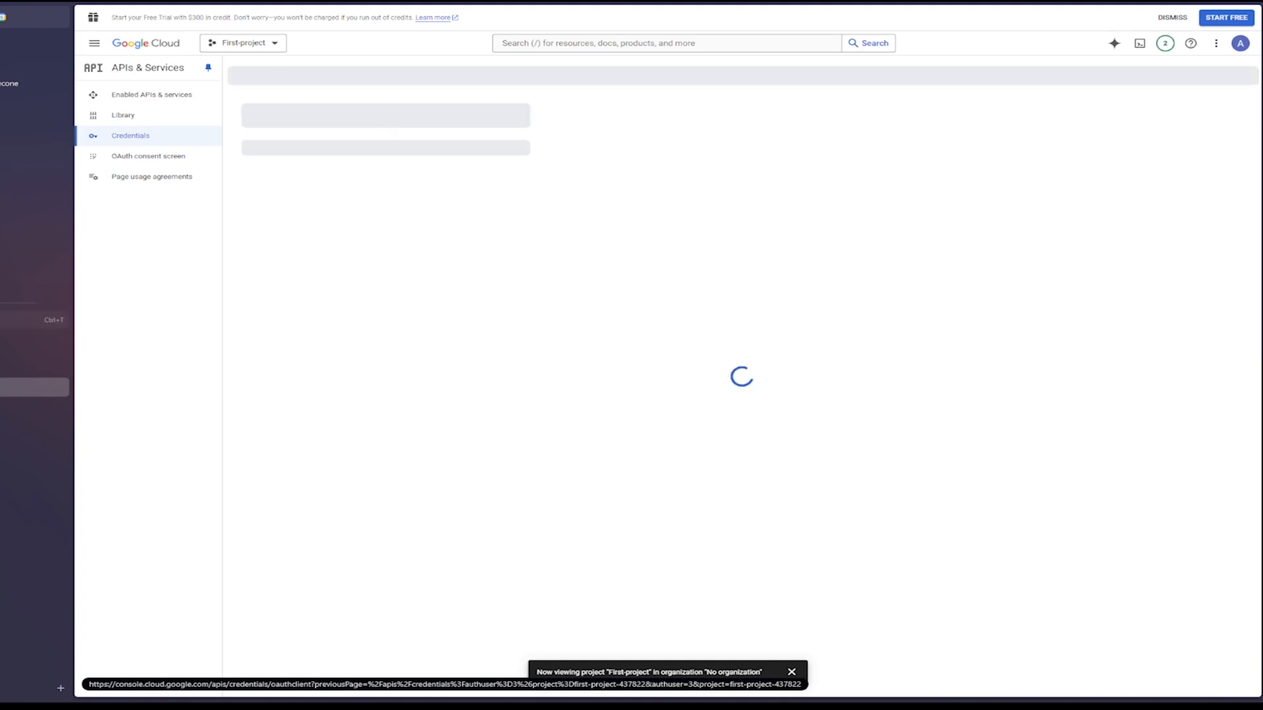
{"action": "left_click", "coordinate": [294, 150]}
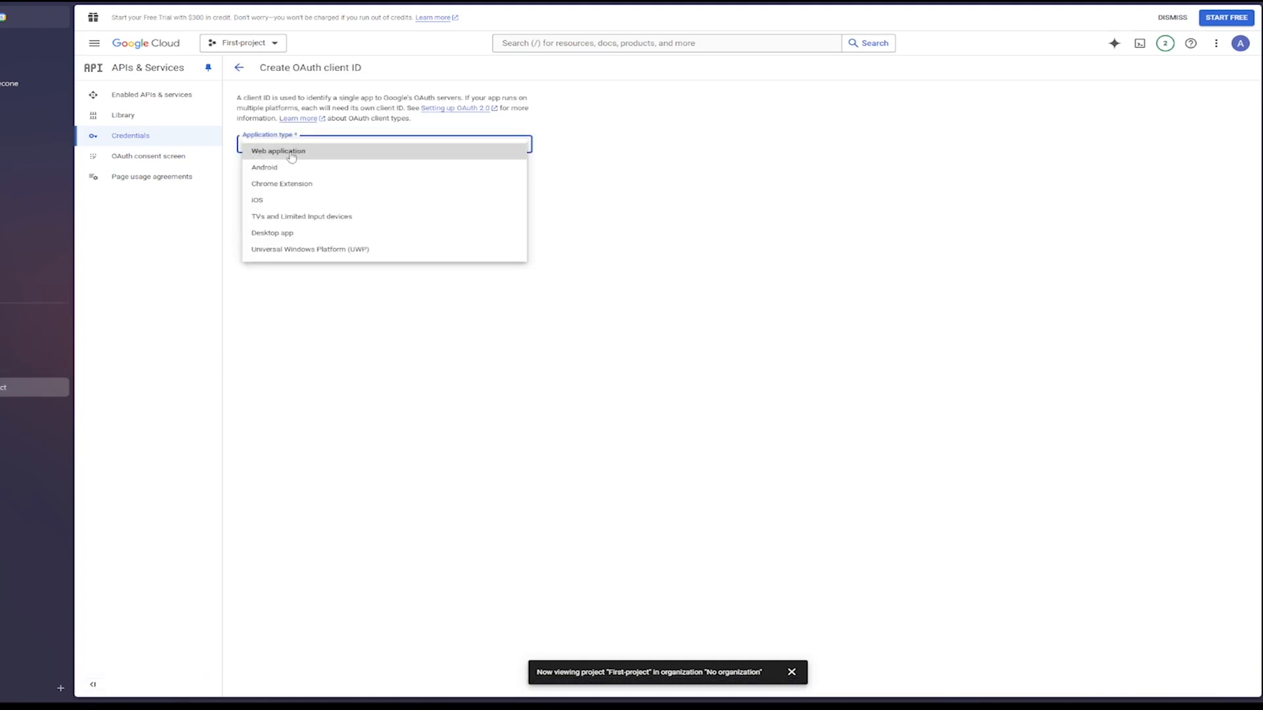
{"action": "left_click", "coordinate": [288, 153]}
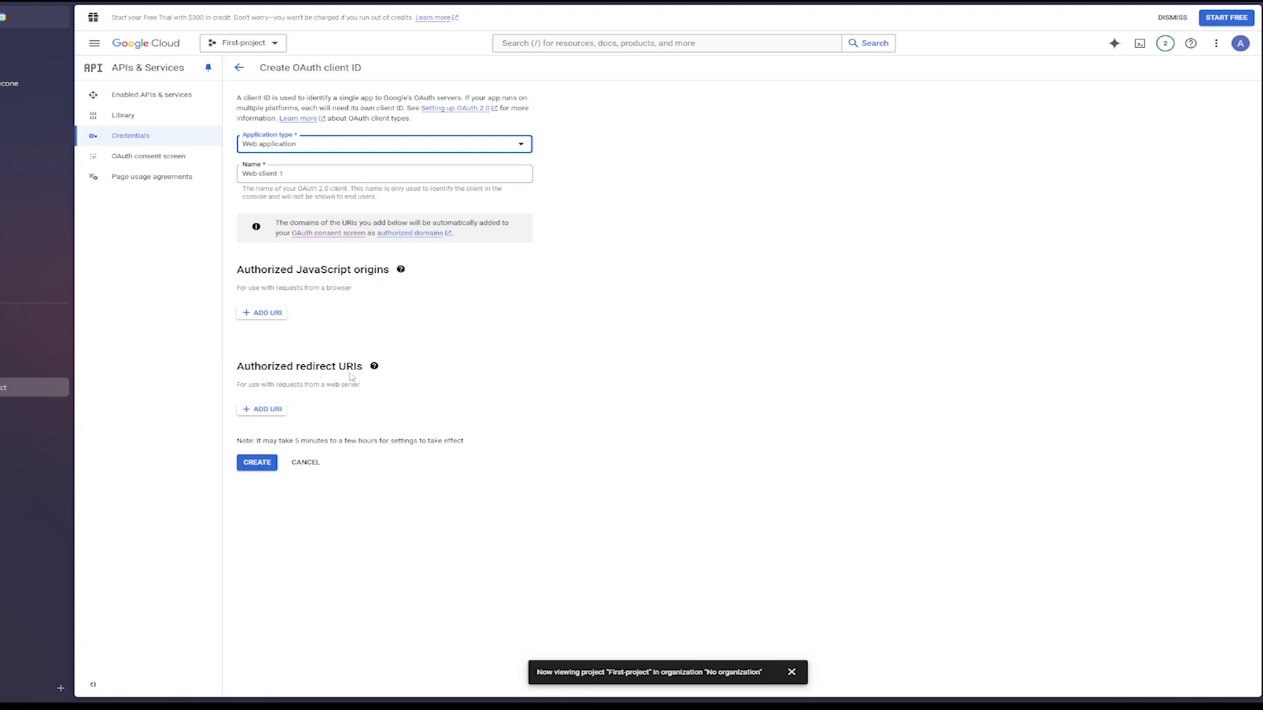
- Look up the redirect instructions in the n8n docs and copy the OAuth Redirect URL from the n8n Google Drive credential
{"action": "left_click", "coordinate": [45, 366]}
{"action": "scroll", "coordinate": [625, 433], "scroll_direction": "down", "scroll_amount": 2}
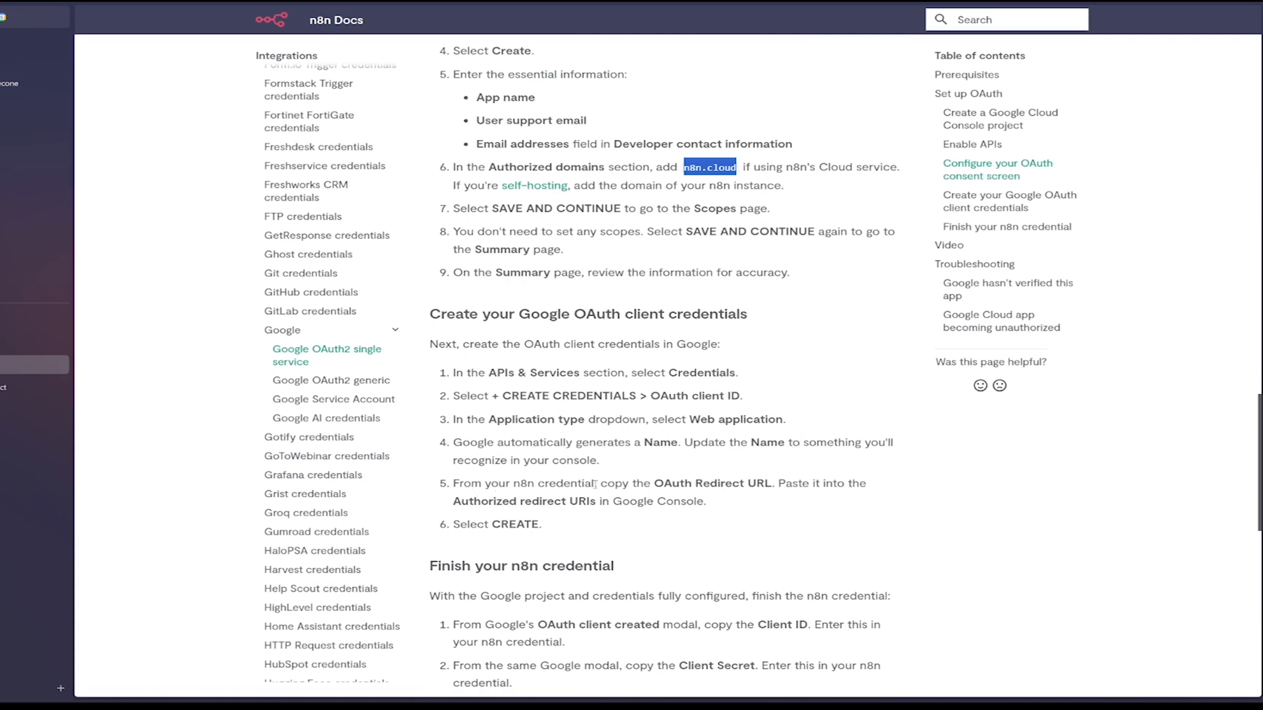
{"action": "left_click_drag", "start_coordinate": [655, 483], "coordinate": [767, 484]}
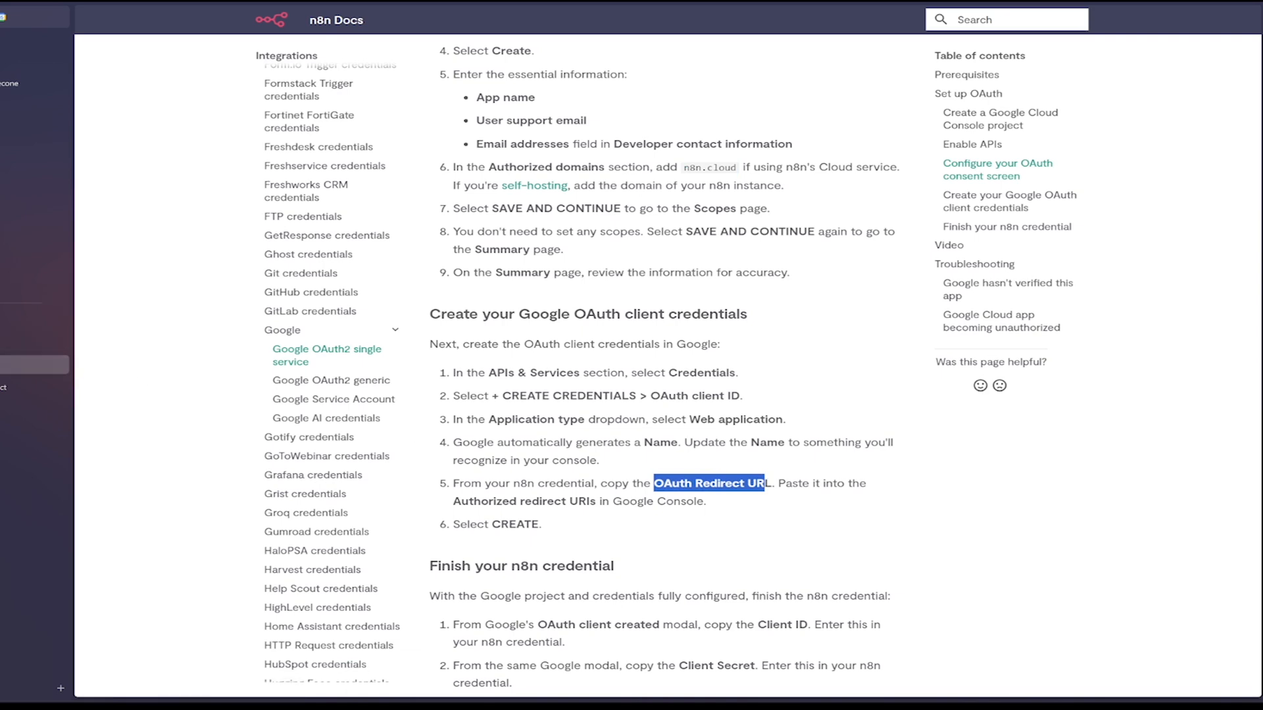
{"action": "key", "text": "alt+Tab"}
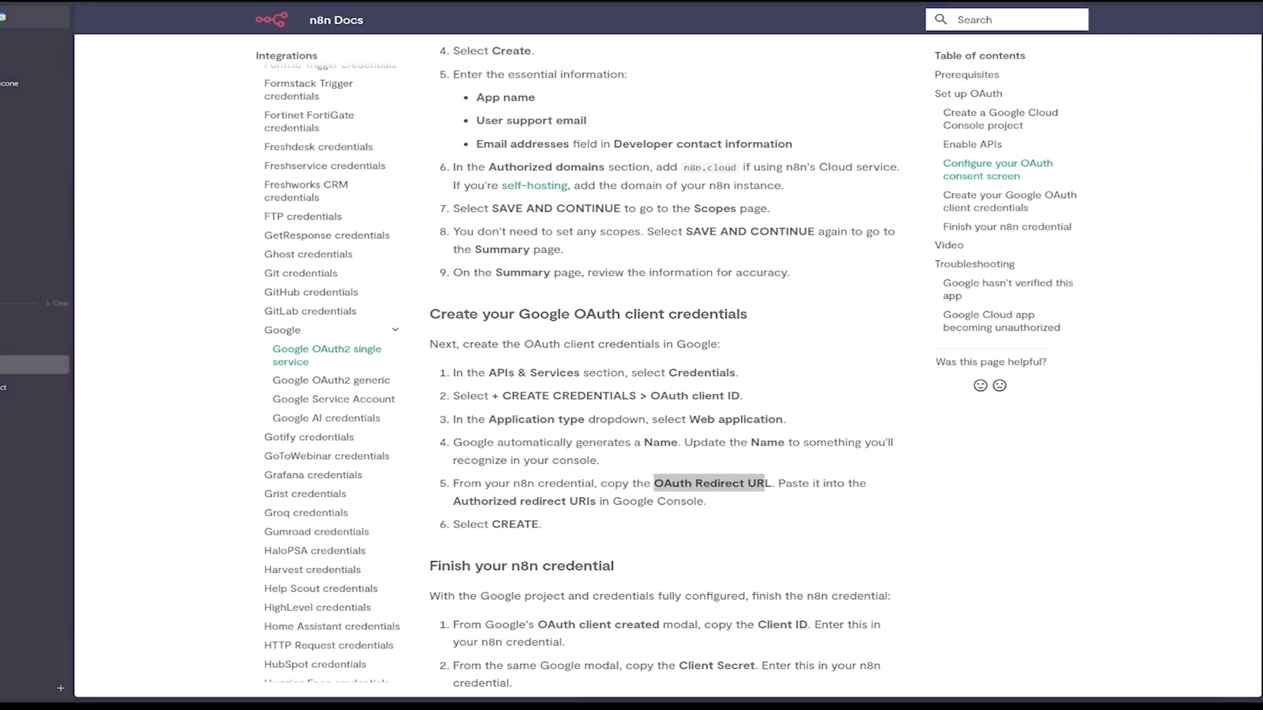
{"action": "left_click", "coordinate": [33, 342]}
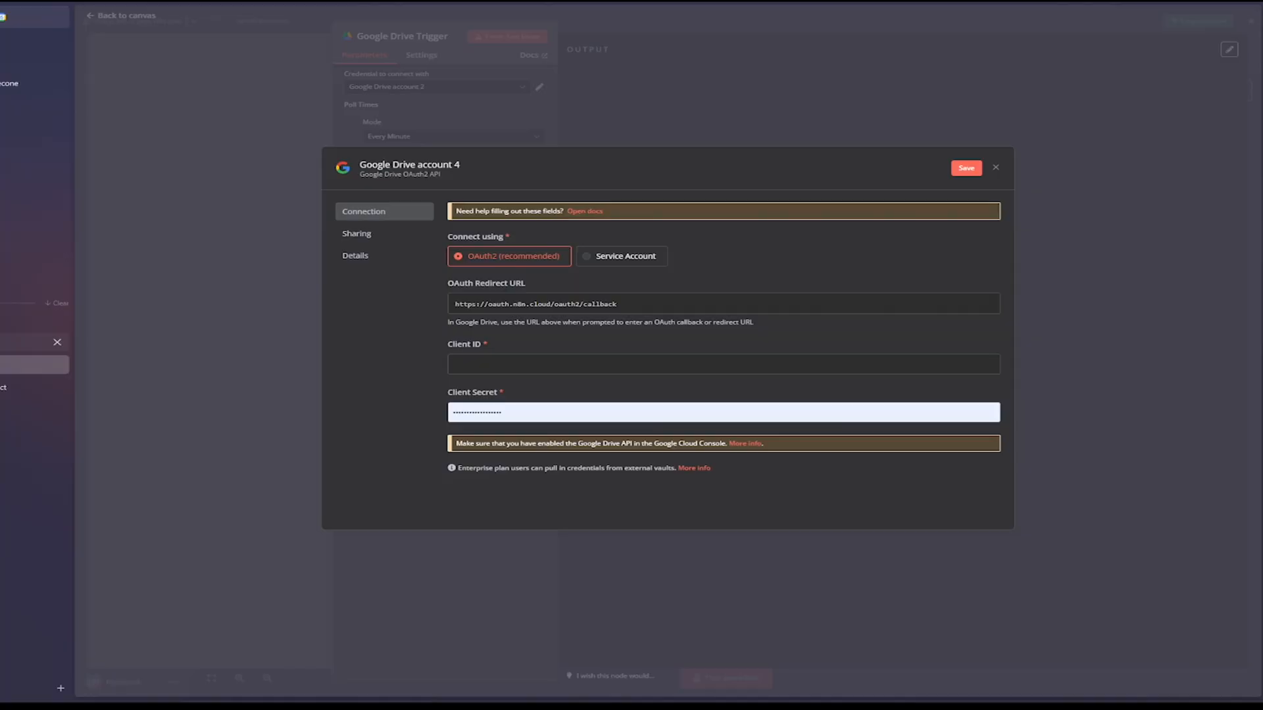
{"action": "left_click", "coordinate": [608, 301]}
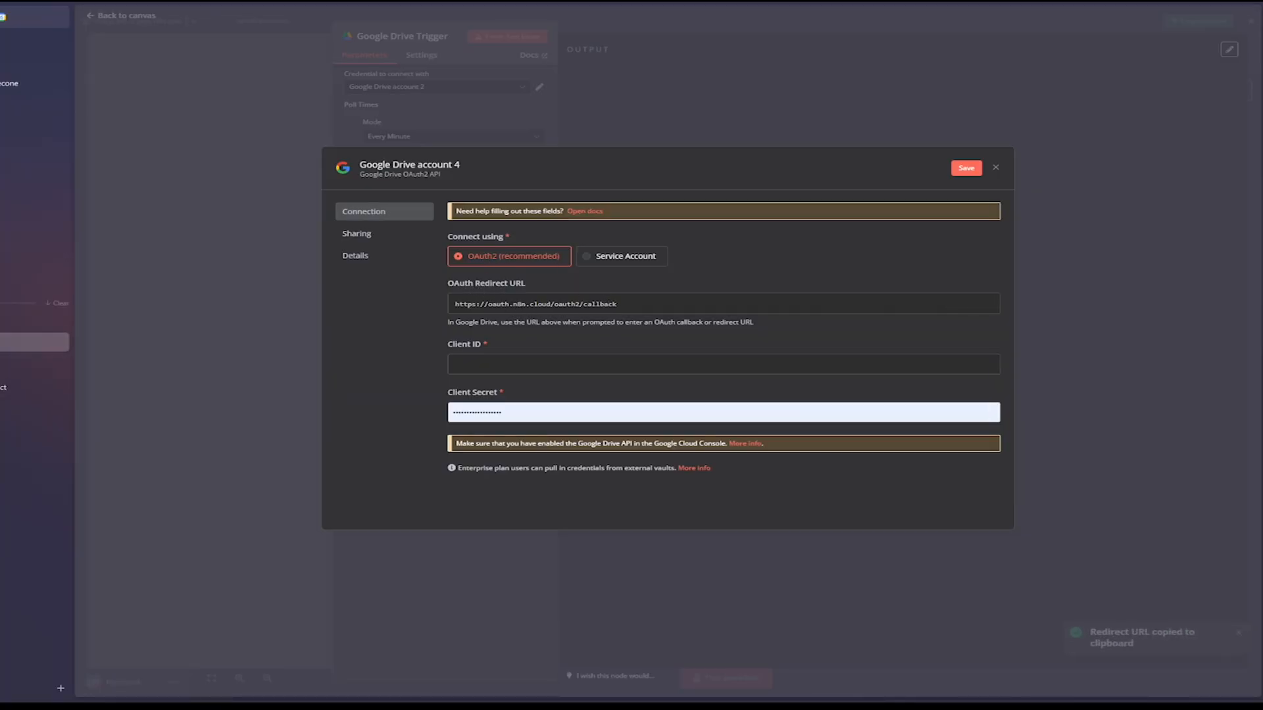
{"action": "left_click", "coordinate": [33, 388]}
{"action": "left_click", "coordinate": [268, 409]}
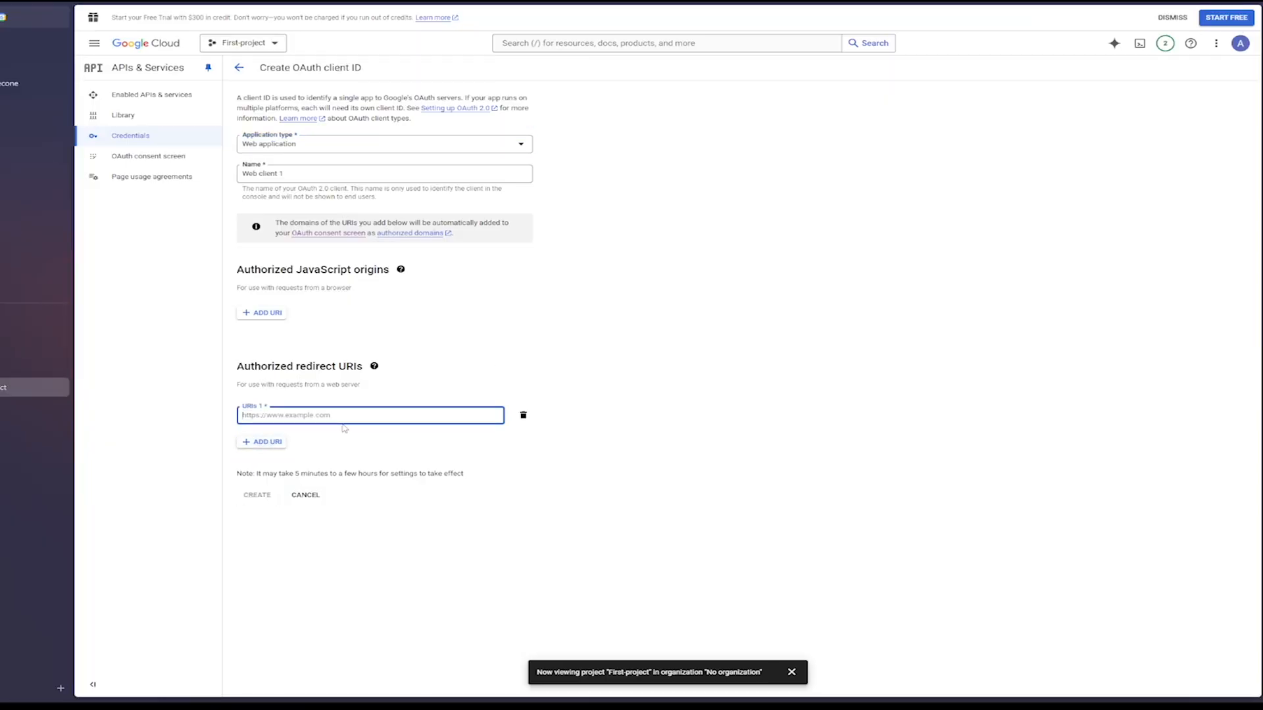
{"action": "key", "text": "ctrl+v"}
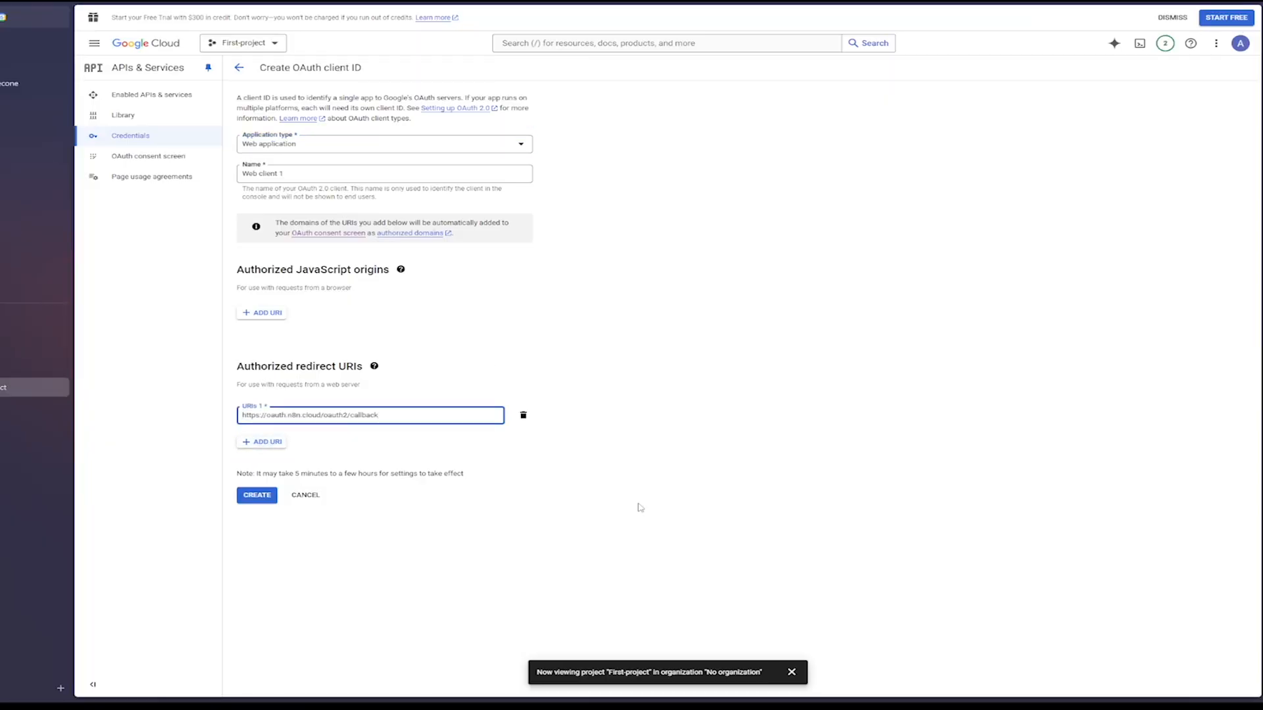
{"action": "left_click", "coordinate": [268, 494]}
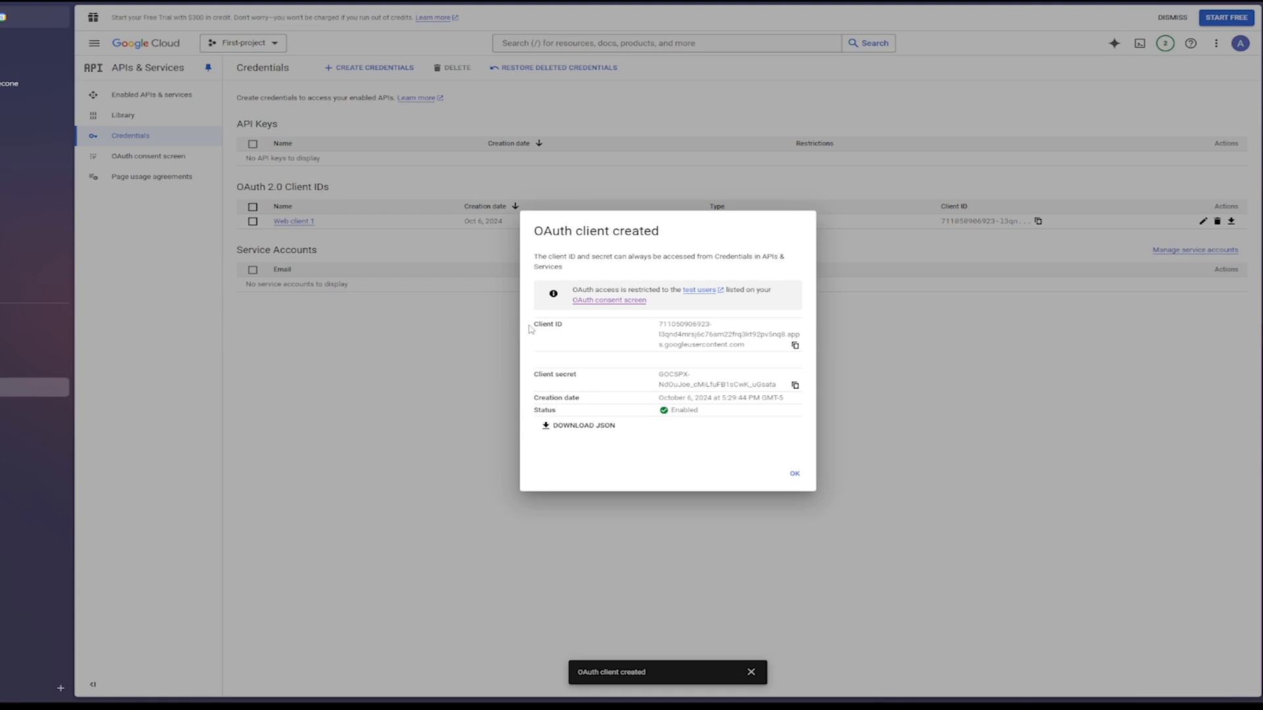
- Copy the new OAuth client's ID and paste it into the Client ID field of the n8n Google Drive credential
{"action": "left_click", "coordinate": [795, 346]}
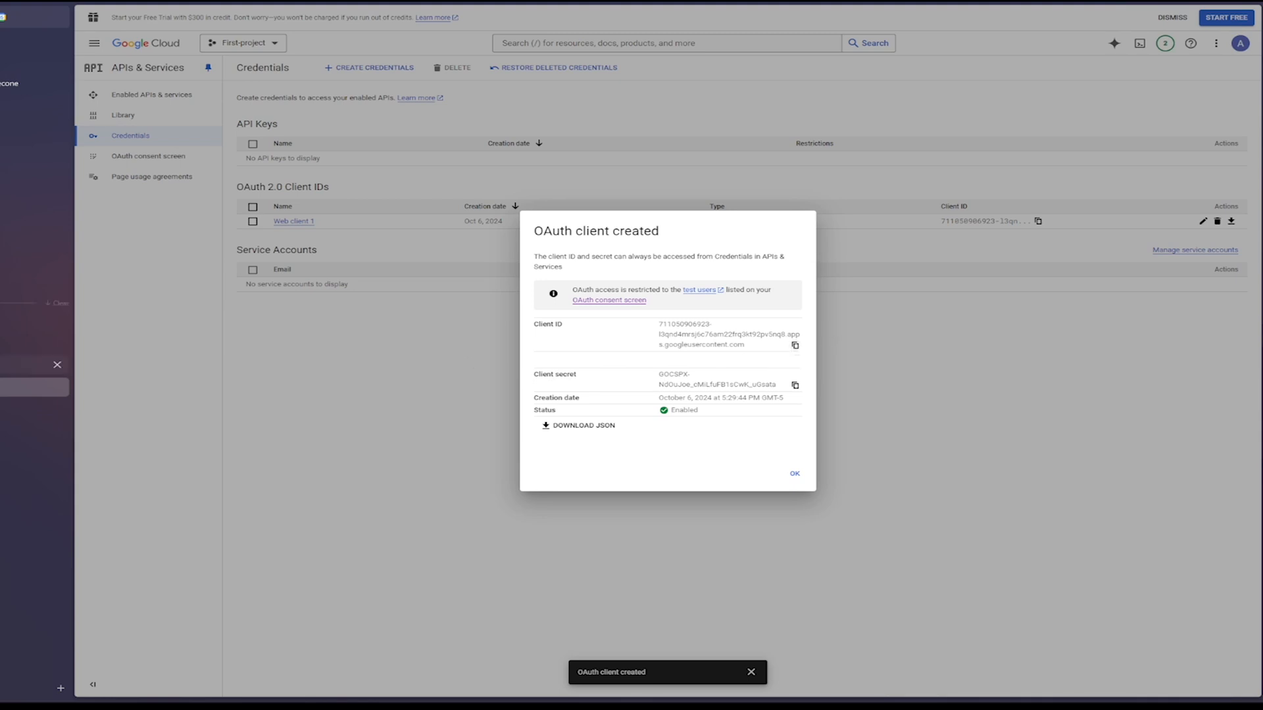
{"action": "left_click", "coordinate": [32, 342]}
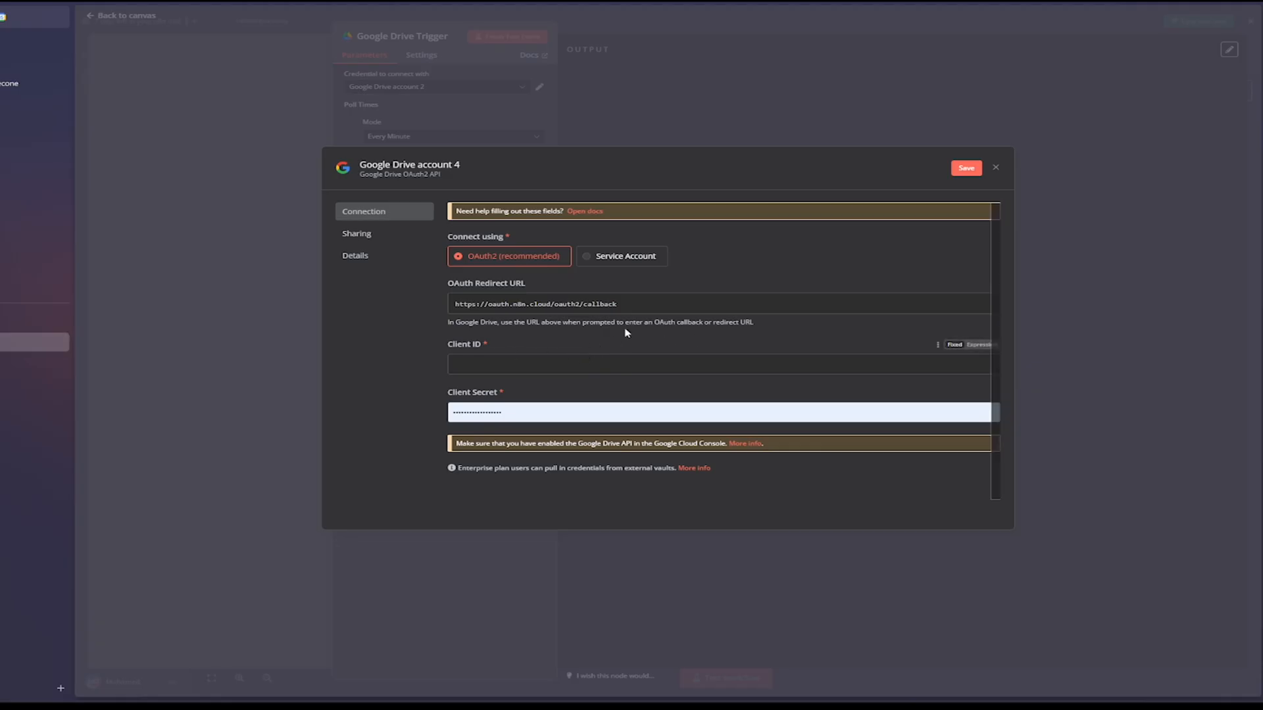
{"action": "left_click", "coordinate": [544, 361]}
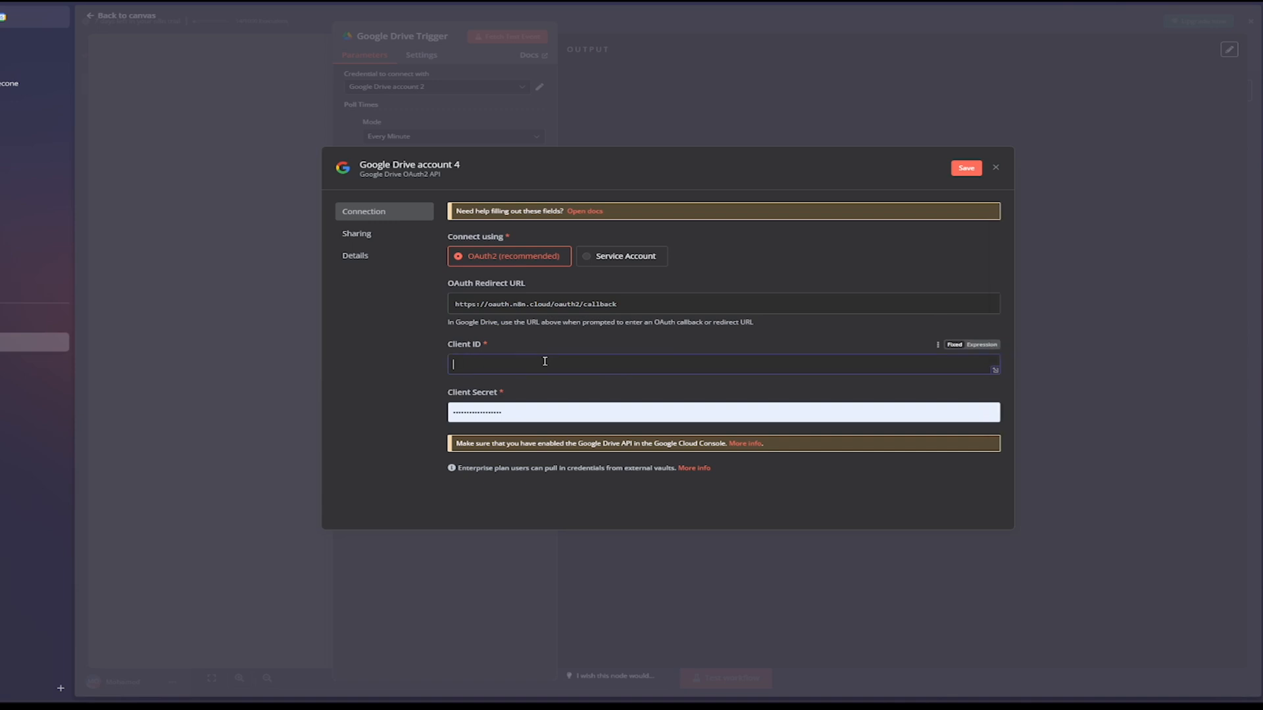
{"action": "key", "text": "ctrl+v"}
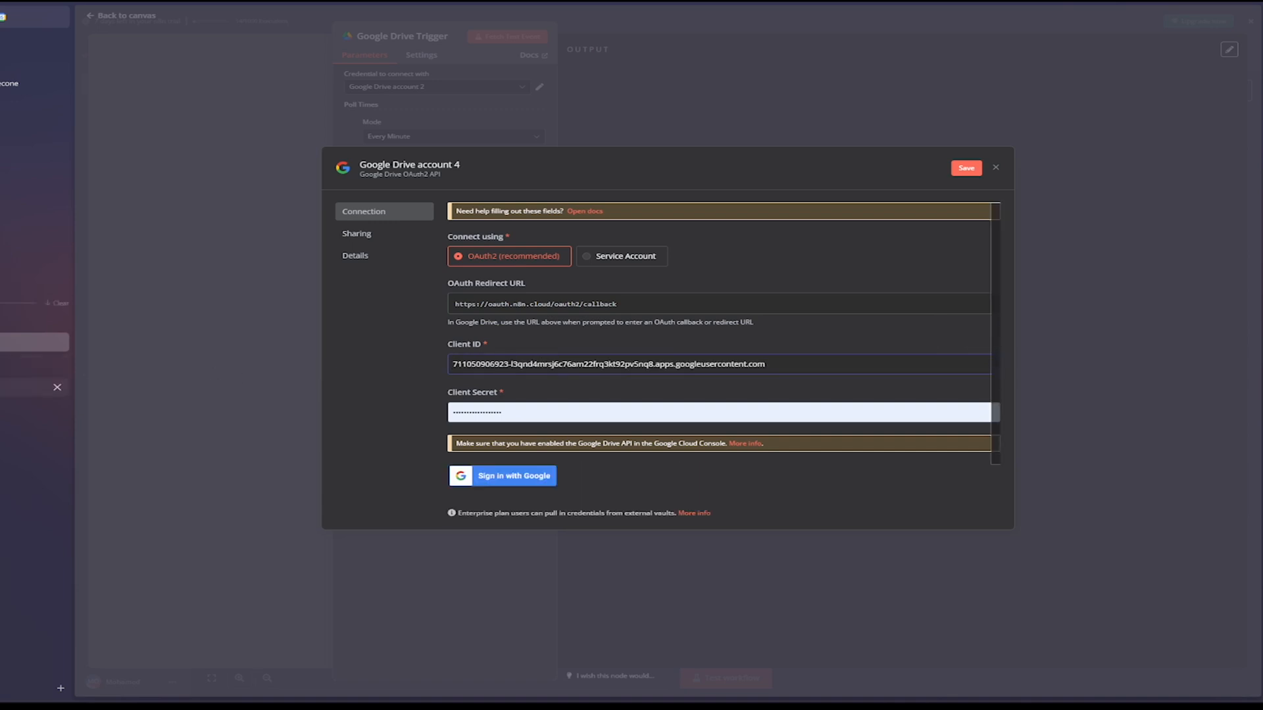
- Paste the OAuth client's secret into the n8n credential's Client Secret field and start the Google sign-in
{"action": "left_click", "coordinate": [33, 386]}
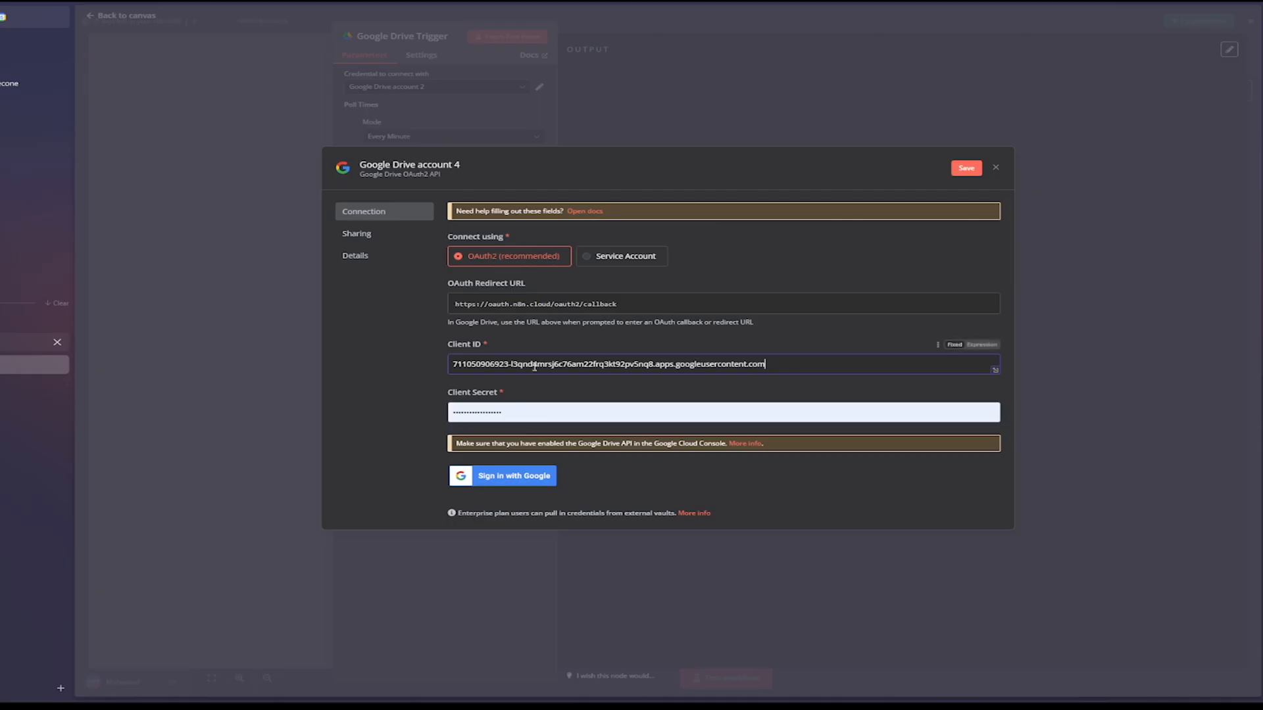
{"action": "left_click", "coordinate": [504, 409]}
{"action": "key", "text": "ctrl+v"}
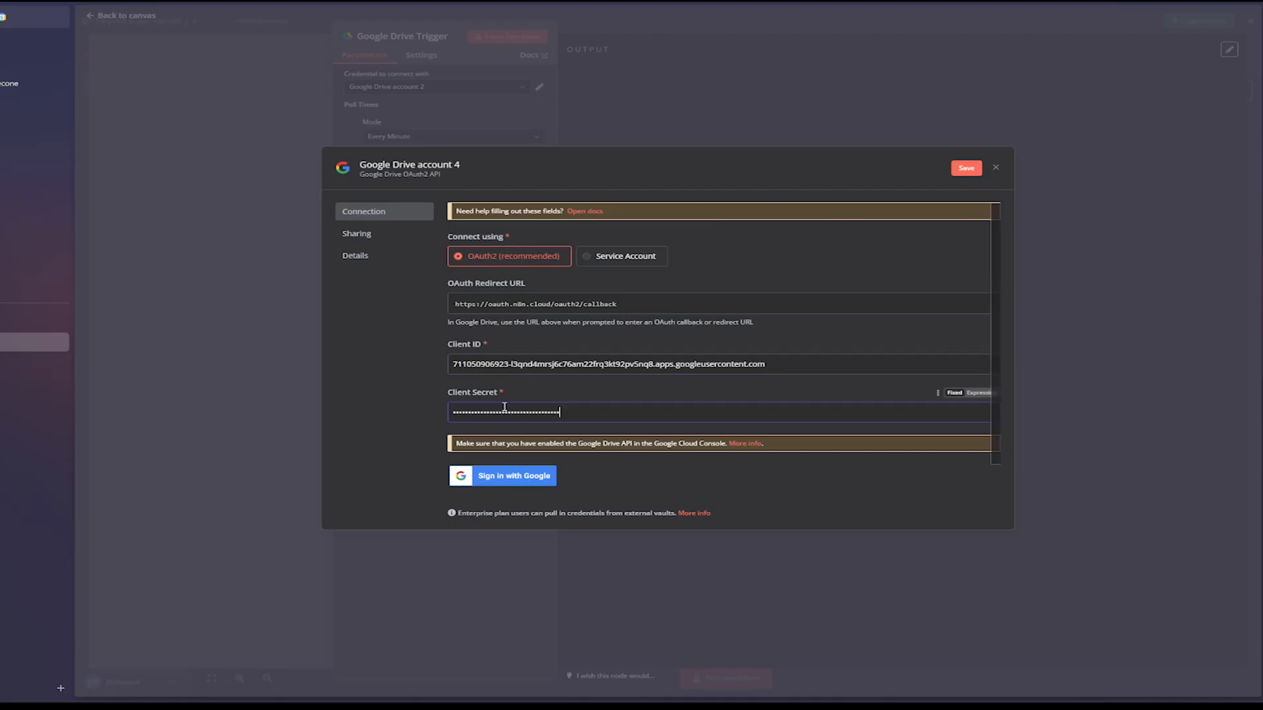
{"action": "scroll", "coordinate": [490, 423], "scroll_direction": "down", "scroll_amount": 1}
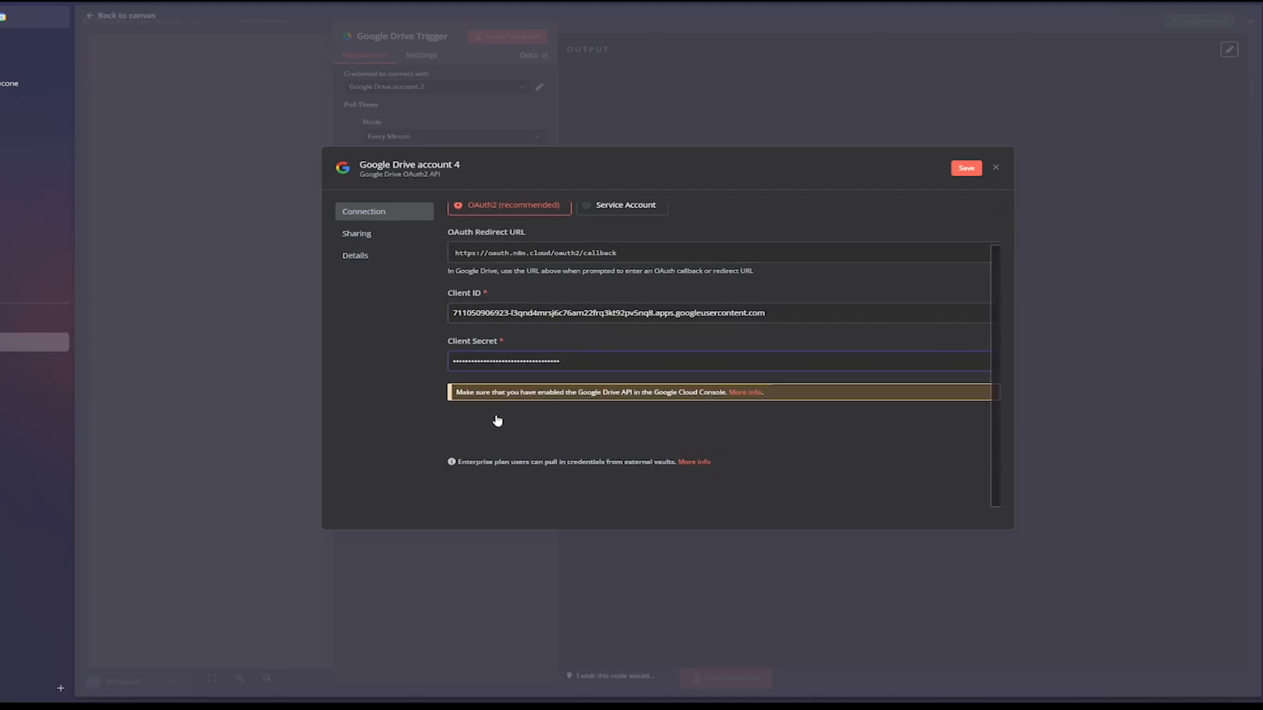
{"action": "scroll", "coordinate": [511, 428], "scroll_direction": "down", "scroll_amount": 1}
{"action": "left_click", "coordinate": [511, 415]}
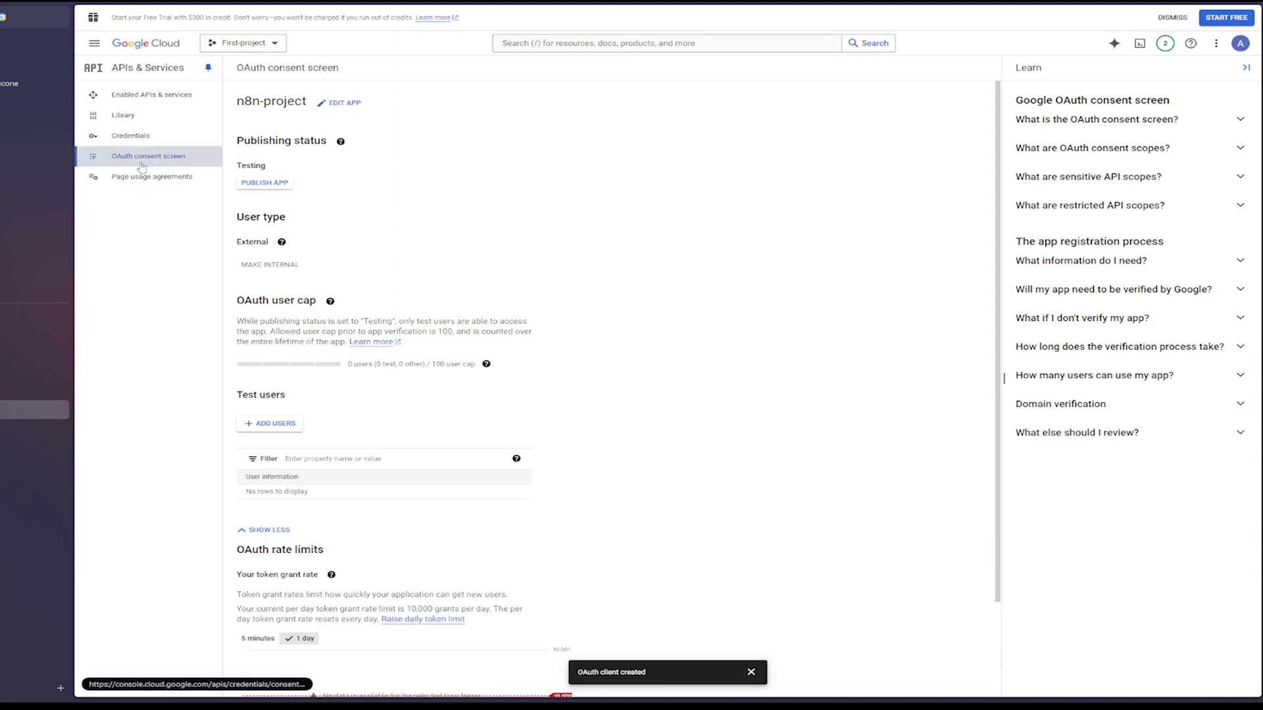
- Publish the n8n-project consent screen app to production and return to the Google Drive credential in n8n
{"action": "left_click", "coordinate": [264, 183]}
{"action": "left_click", "coordinate": [812, 404]}
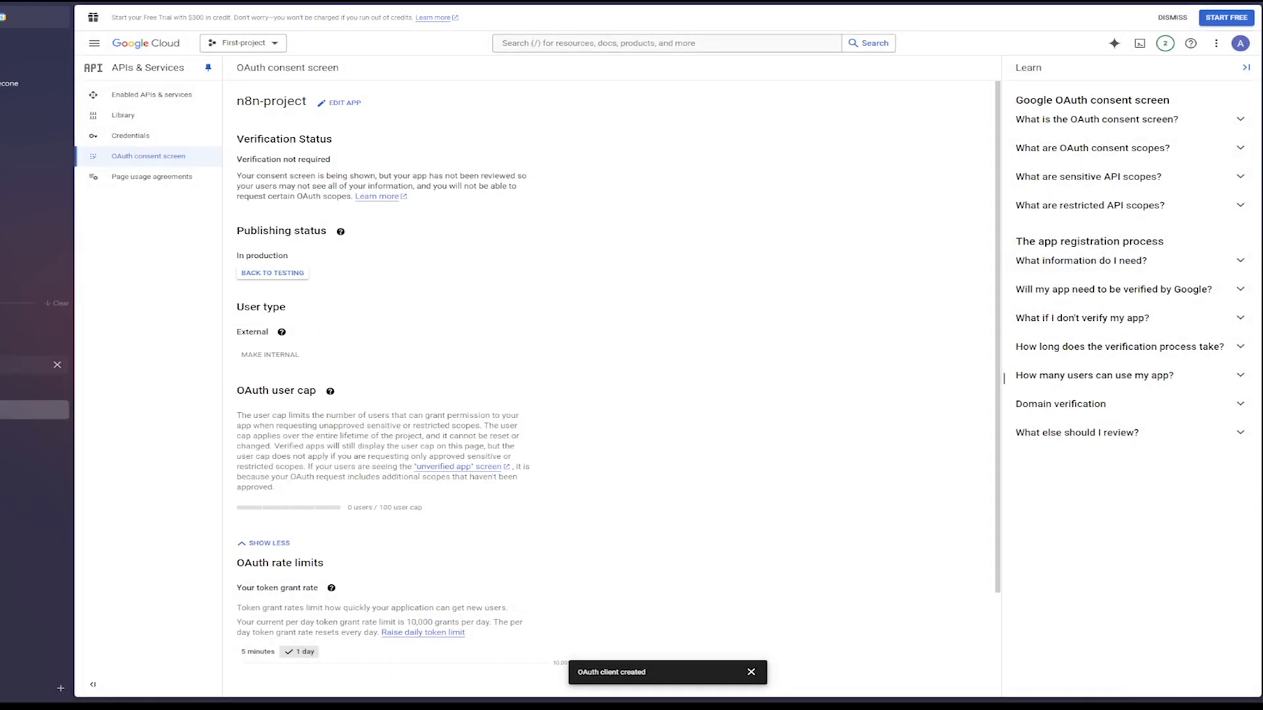
{"action": "left_click", "coordinate": [37, 341]}
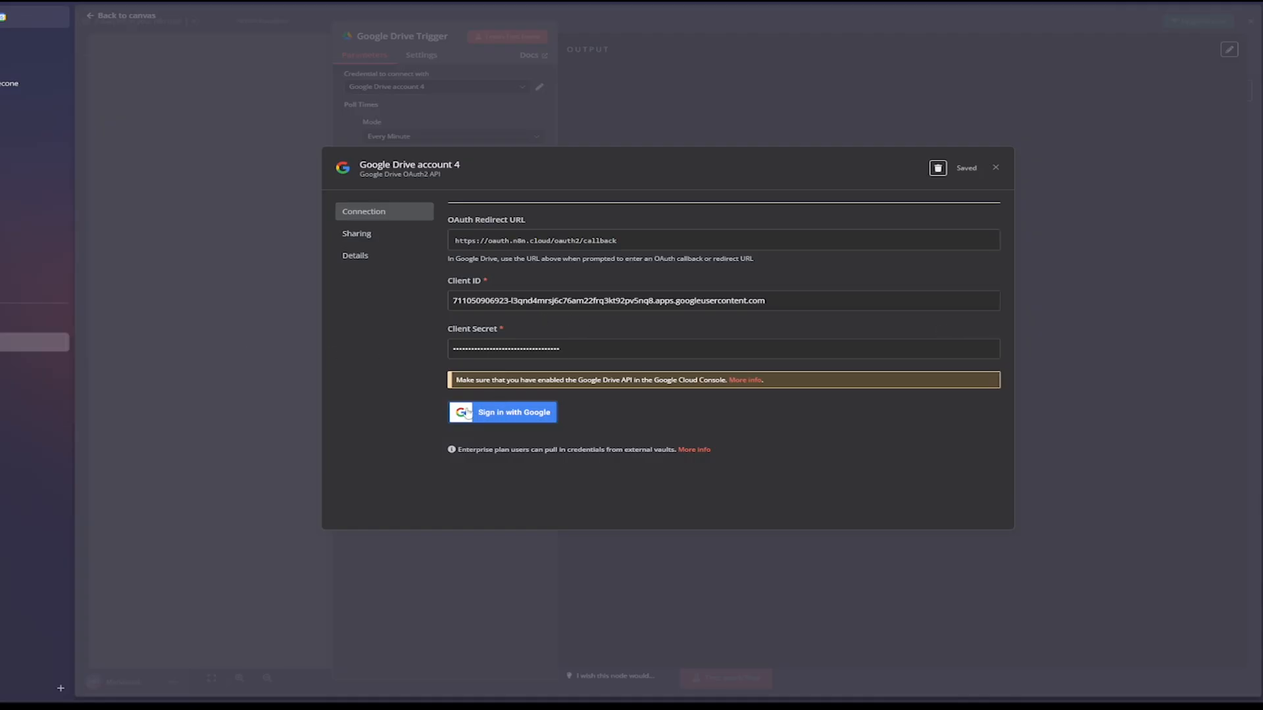
- Sign in with Google past the unverified app warning, grant n8n.cloud all requested Drive access, and close the credential dialog
{"action": "left_click", "coordinate": [518, 417]}
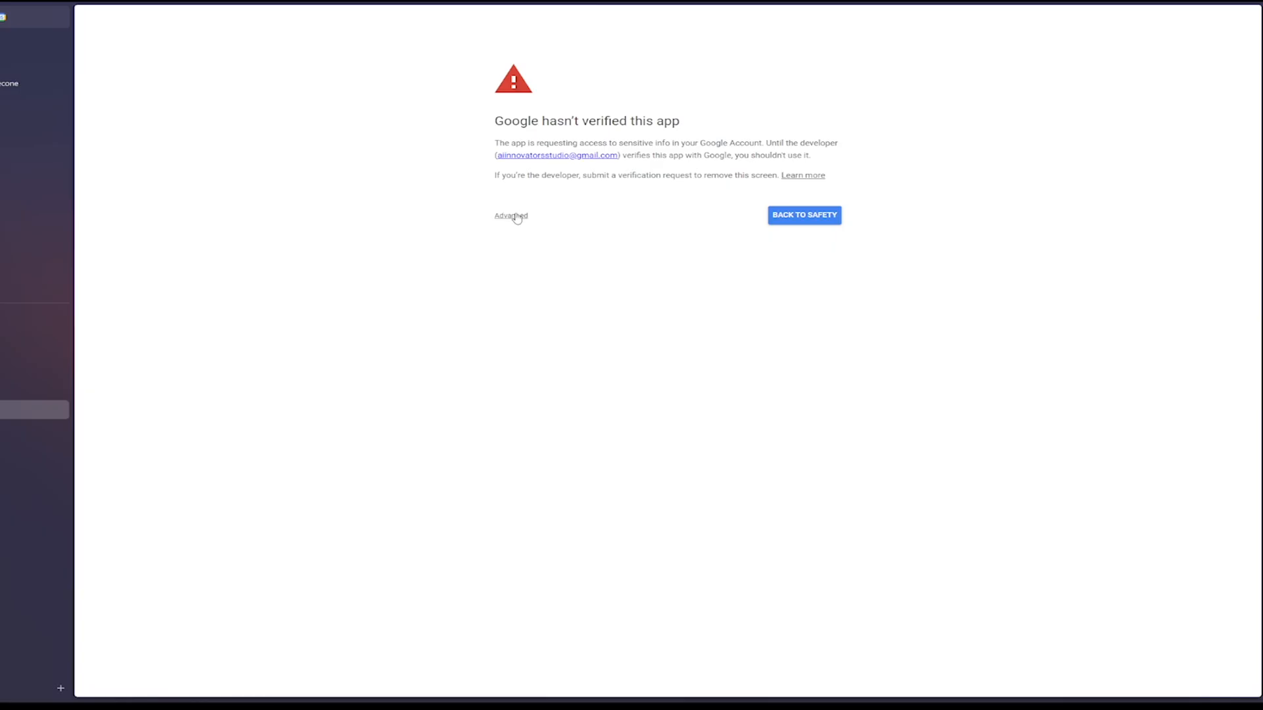
{"action": "left_click", "coordinate": [518, 216]}
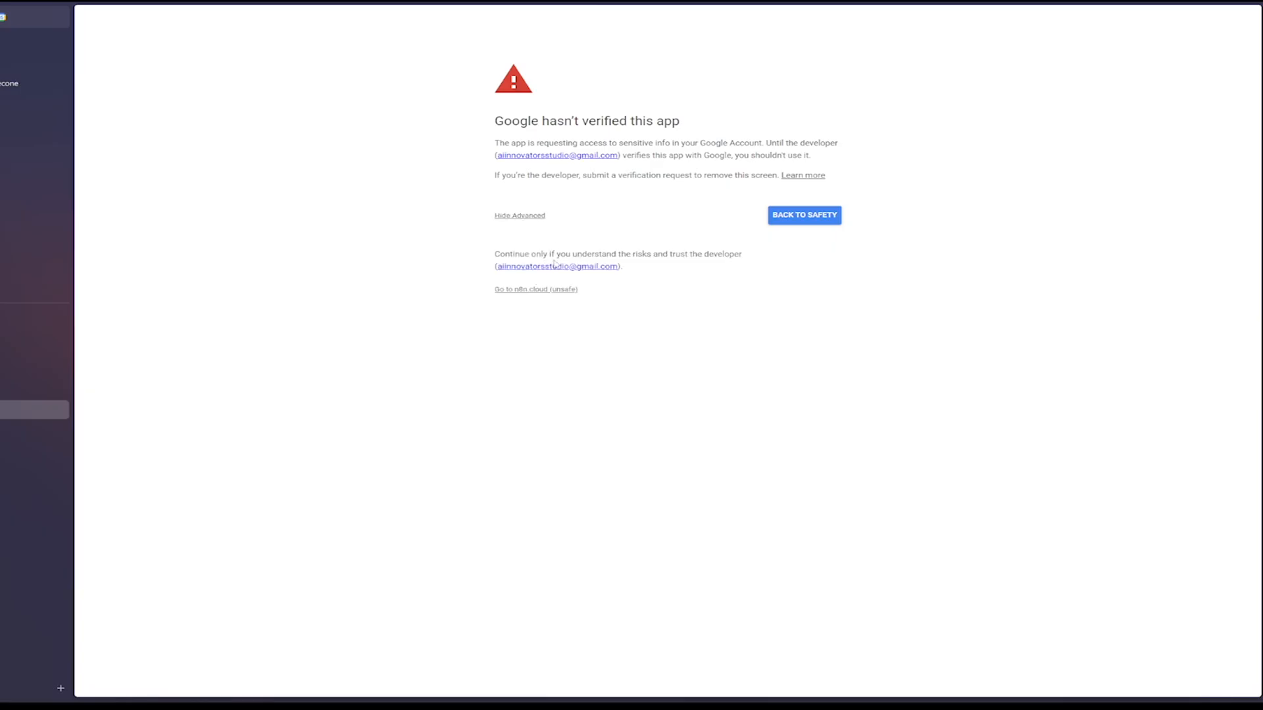
{"action": "left_click", "coordinate": [519, 290]}
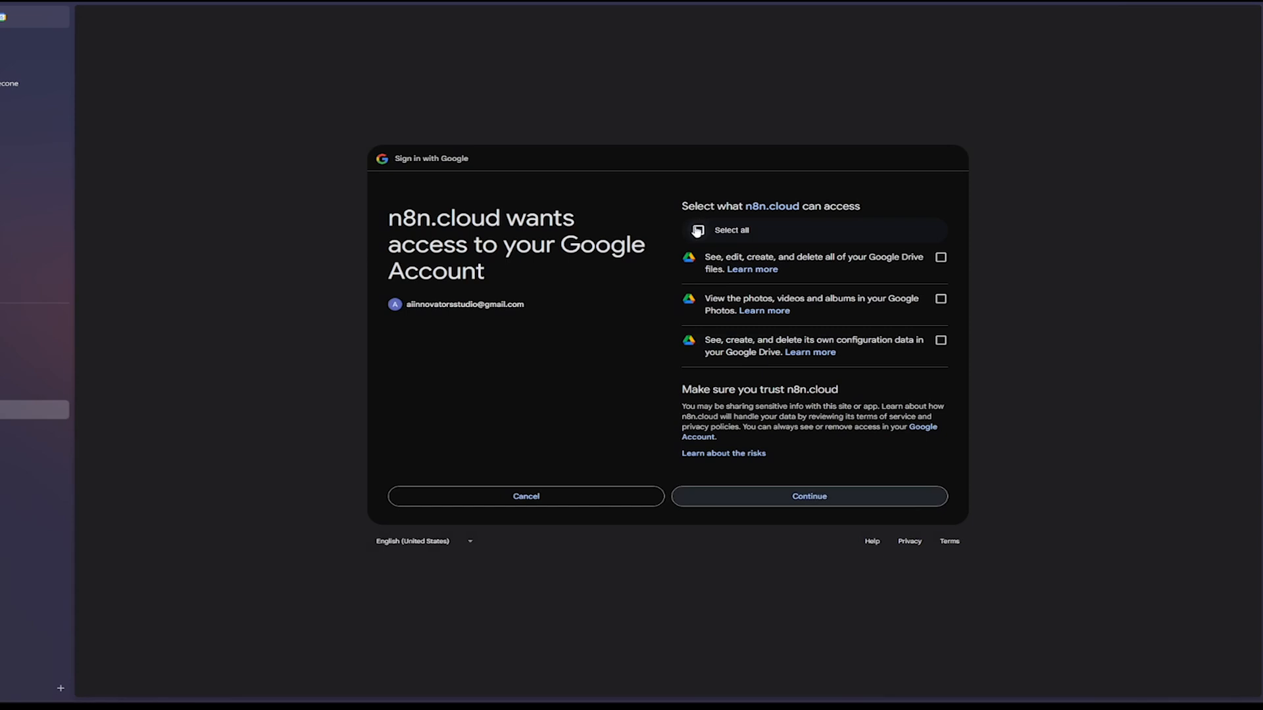
{"action": "left_click", "coordinate": [699, 231]}
{"action": "left_click", "coordinate": [800, 498]}
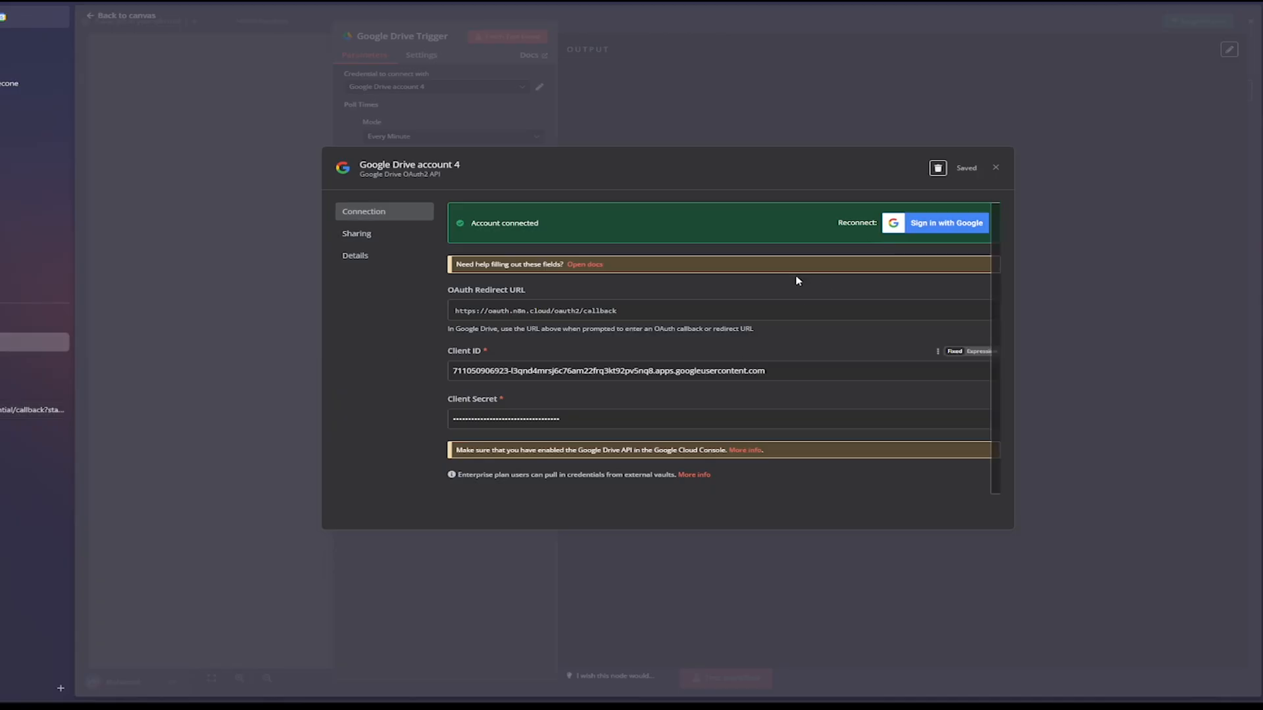
{"action": "left_click", "coordinate": [997, 168]}
{"action": "left_click", "coordinate": [424, 375]}
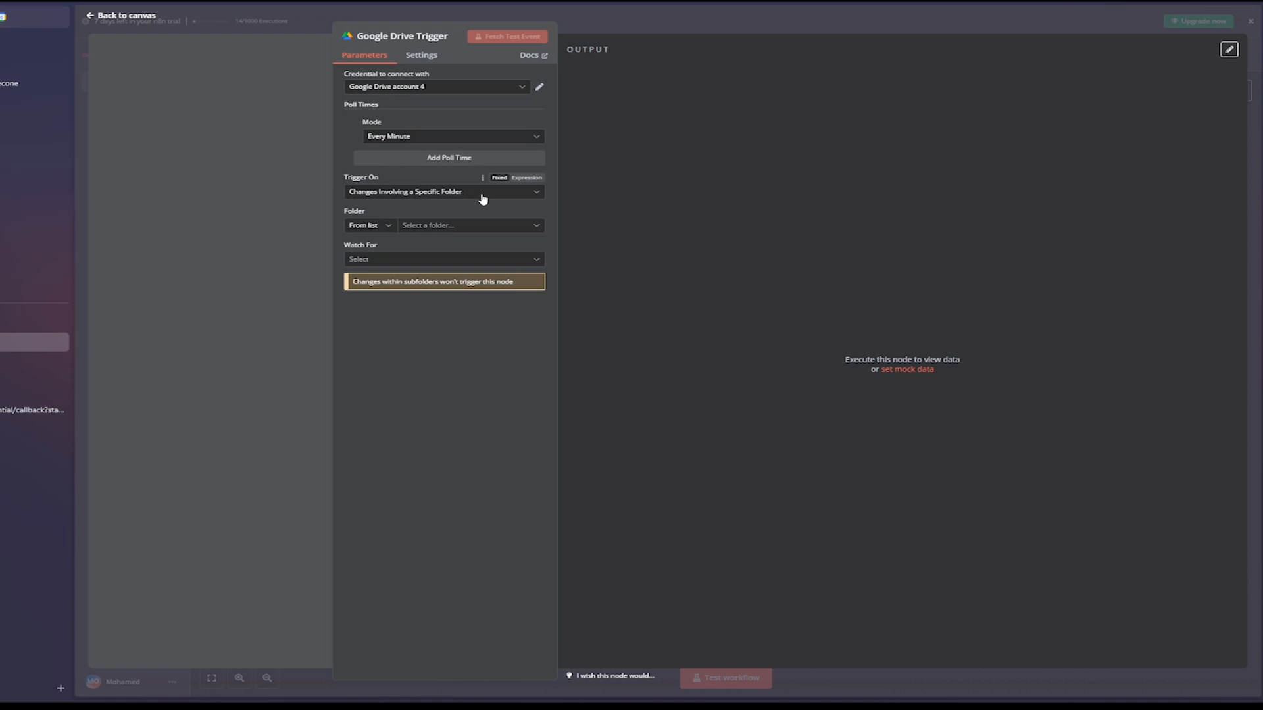
- Set the Google Drive Trigger to watch the Customer Support folder for File Created events, and return to the canvas
{"action": "left_click", "coordinate": [431, 225]}
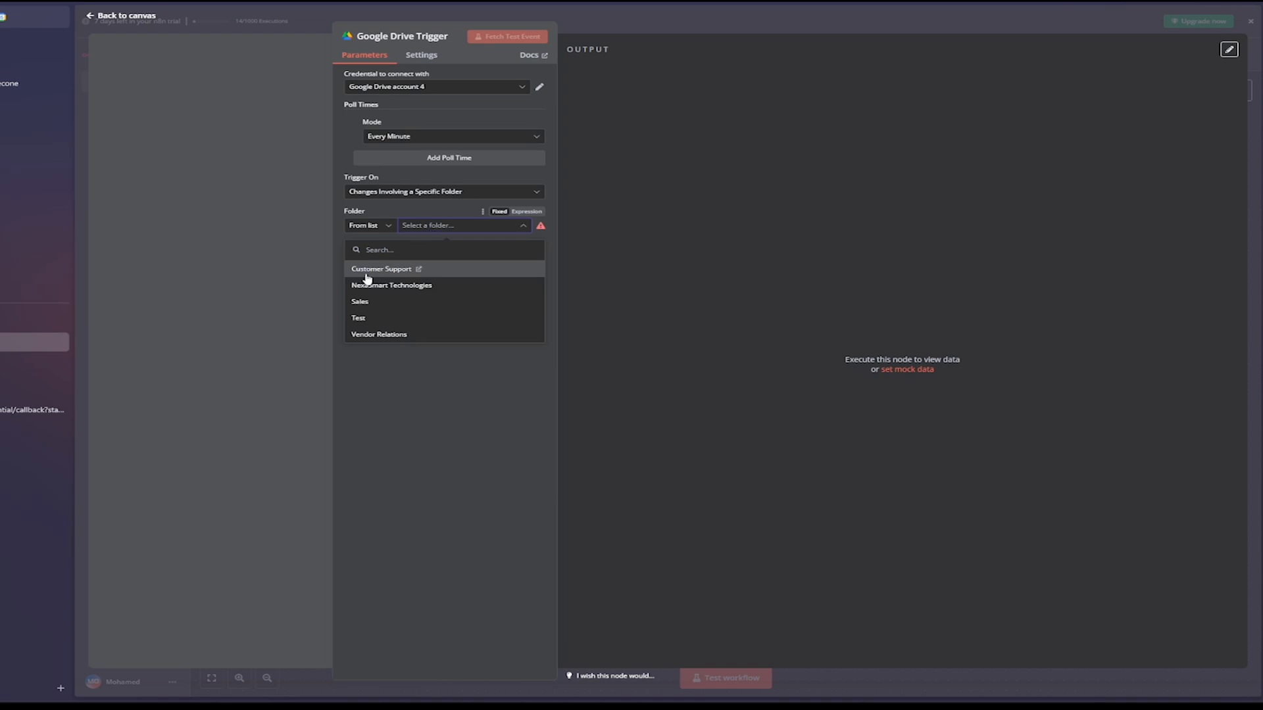
{"action": "left_click", "coordinate": [471, 270]}
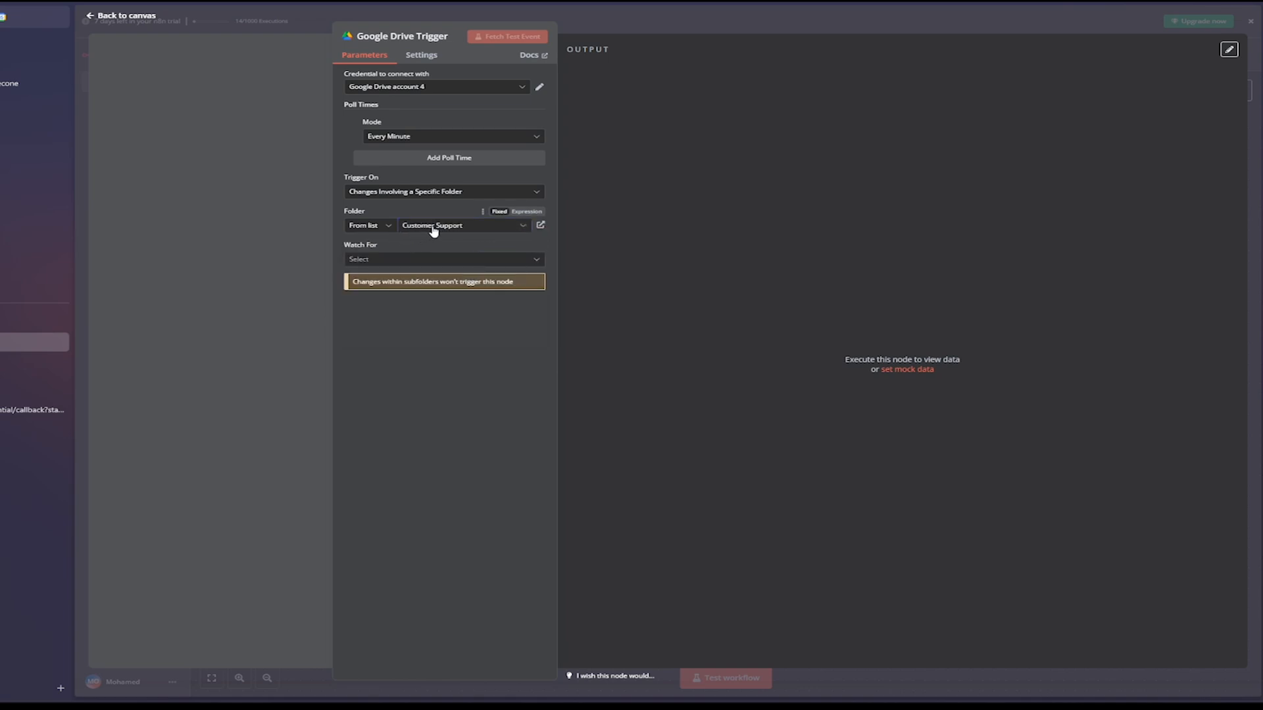
{"action": "left_click", "coordinate": [356, 257]}
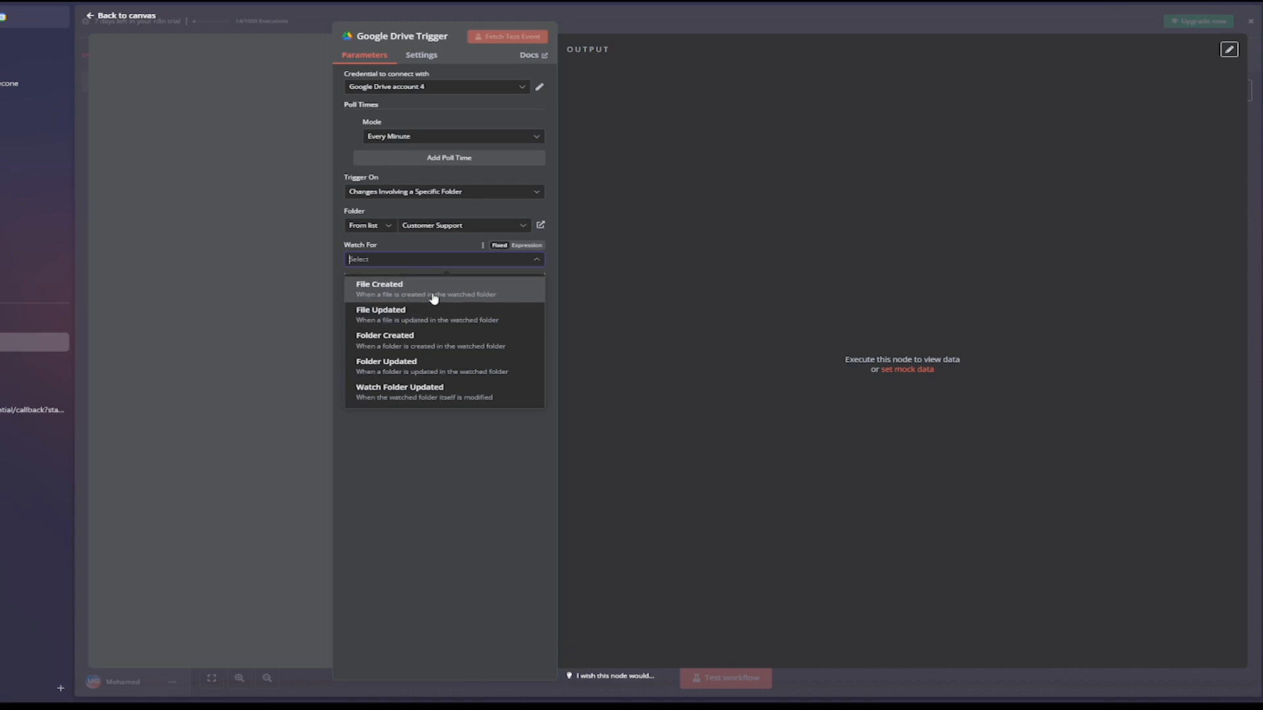
{"action": "left_click", "coordinate": [368, 291]}
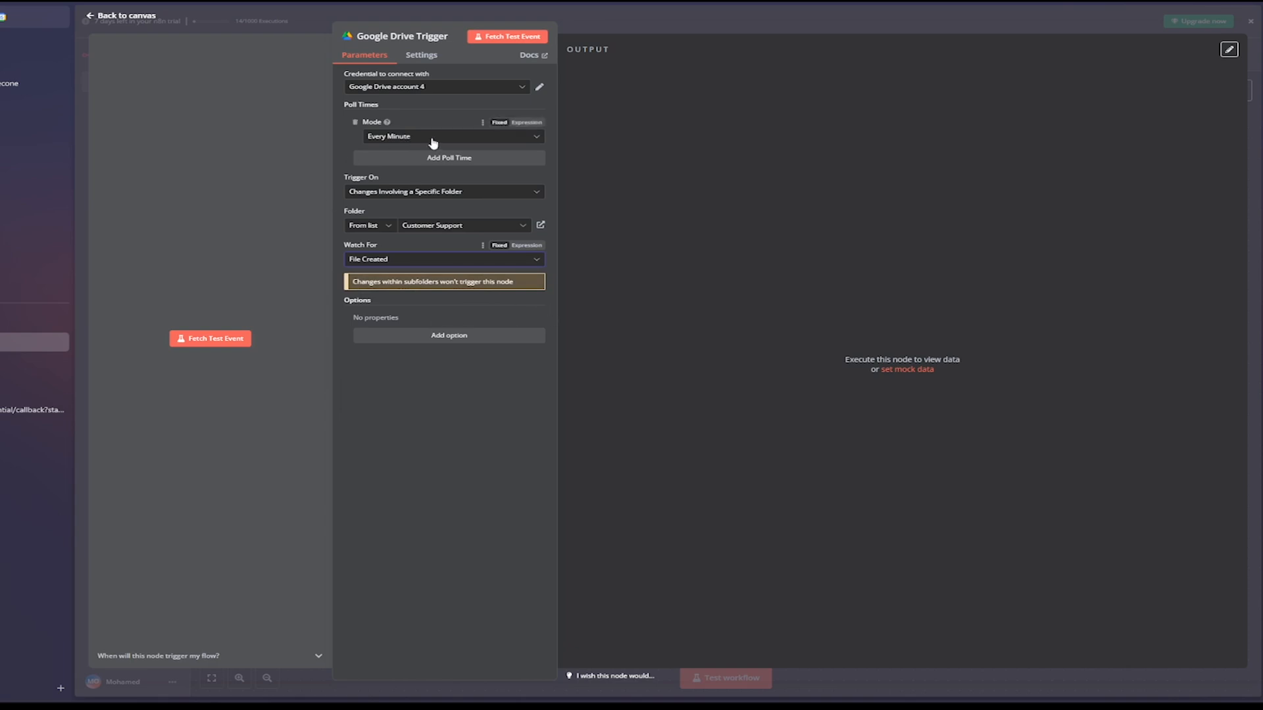
{"action": "left_click", "coordinate": [91, 20]}
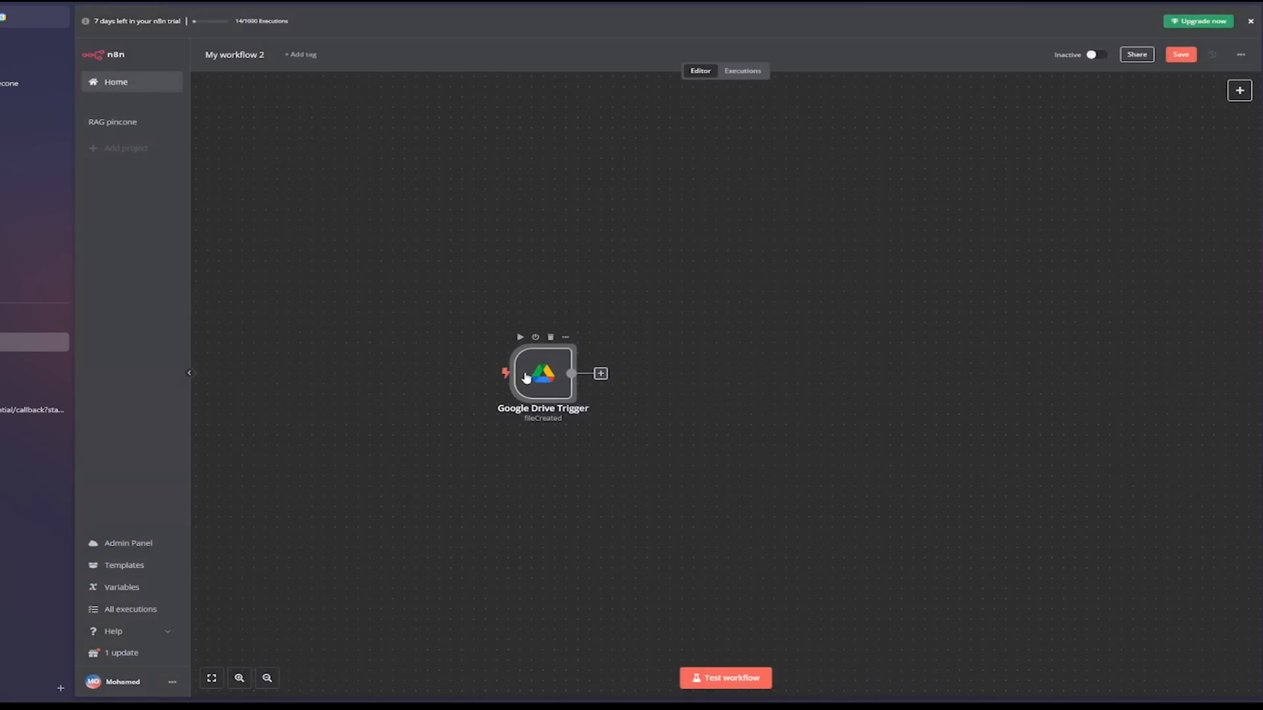
- Duplicate the Google Drive Trigger twice and arrange the three trigger nodes in a vertical column on the canvas
{"action": "scroll", "coordinate": [526, 381], "scroll_direction": "down", "scroll_amount": 3}
{"action": "left_click_drag", "start_coordinate": [430, 216], "coordinate": [442, 230]}
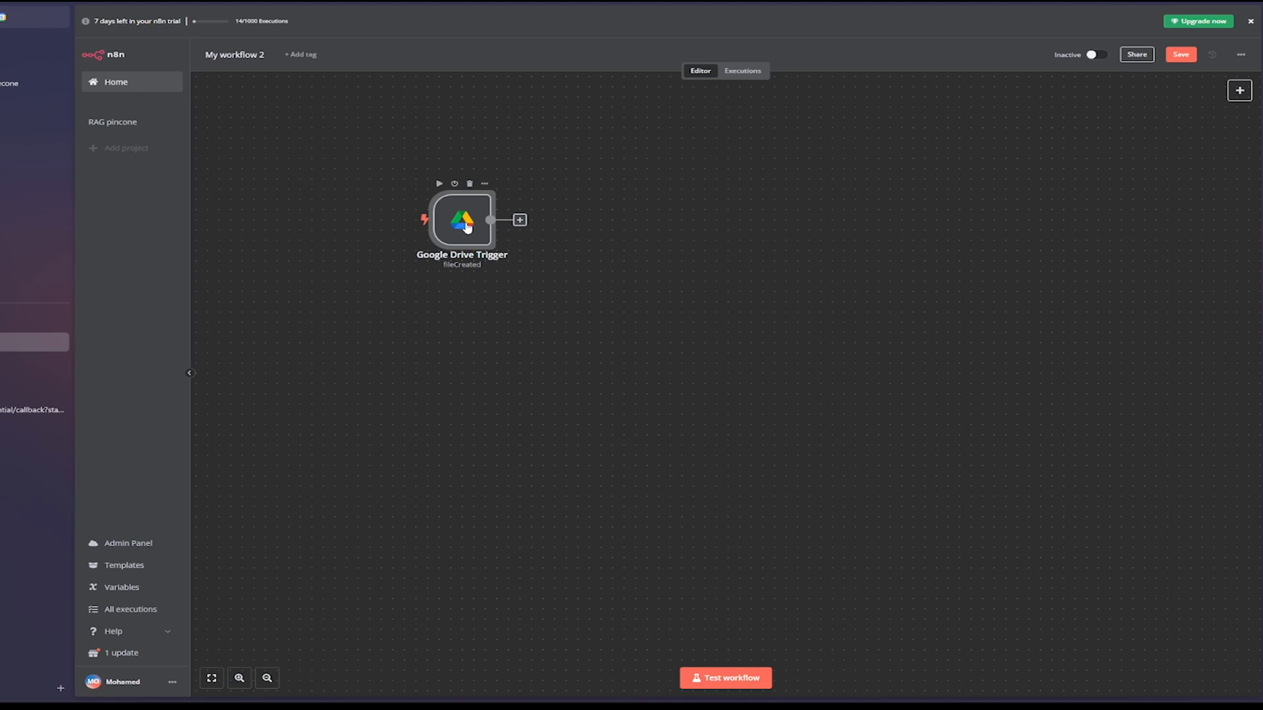
{"action": "right_click", "coordinate": [467, 227]}
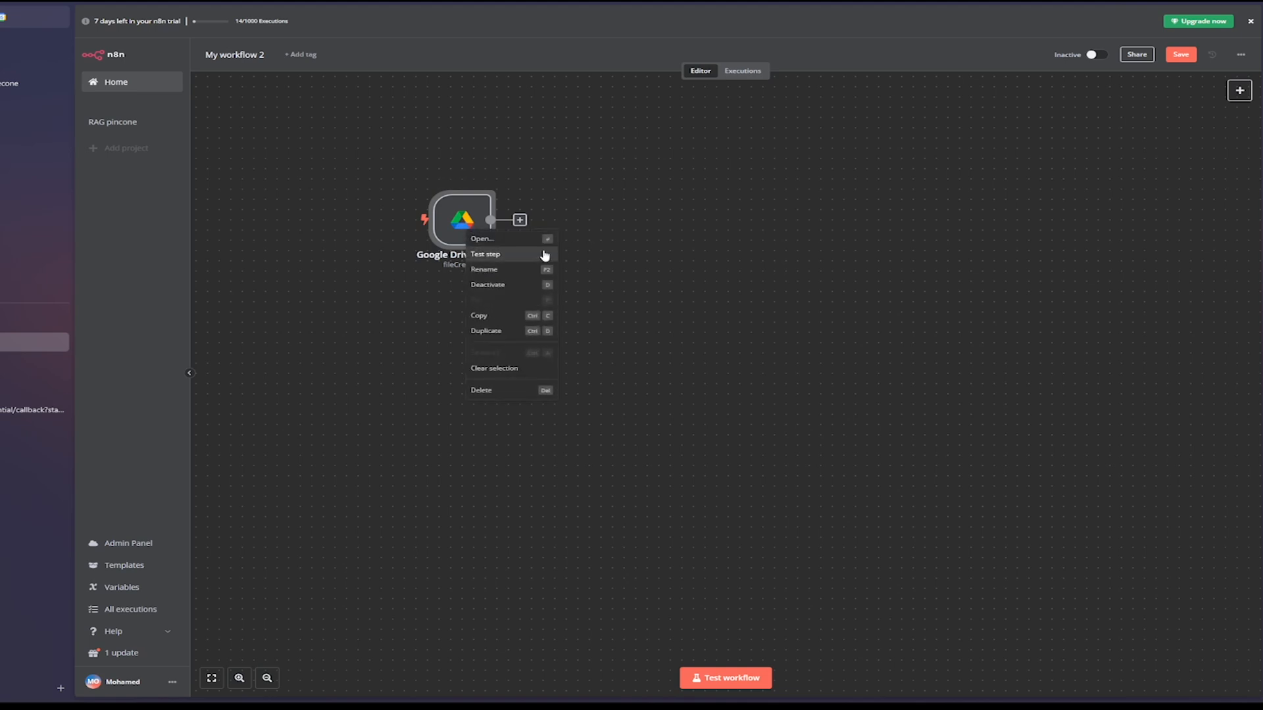
{"action": "left_click", "coordinate": [495, 336]}
{"action": "left_click_drag", "start_coordinate": [493, 276], "coordinate": [488, 332]}
{"action": "right_click", "coordinate": [486, 339]}
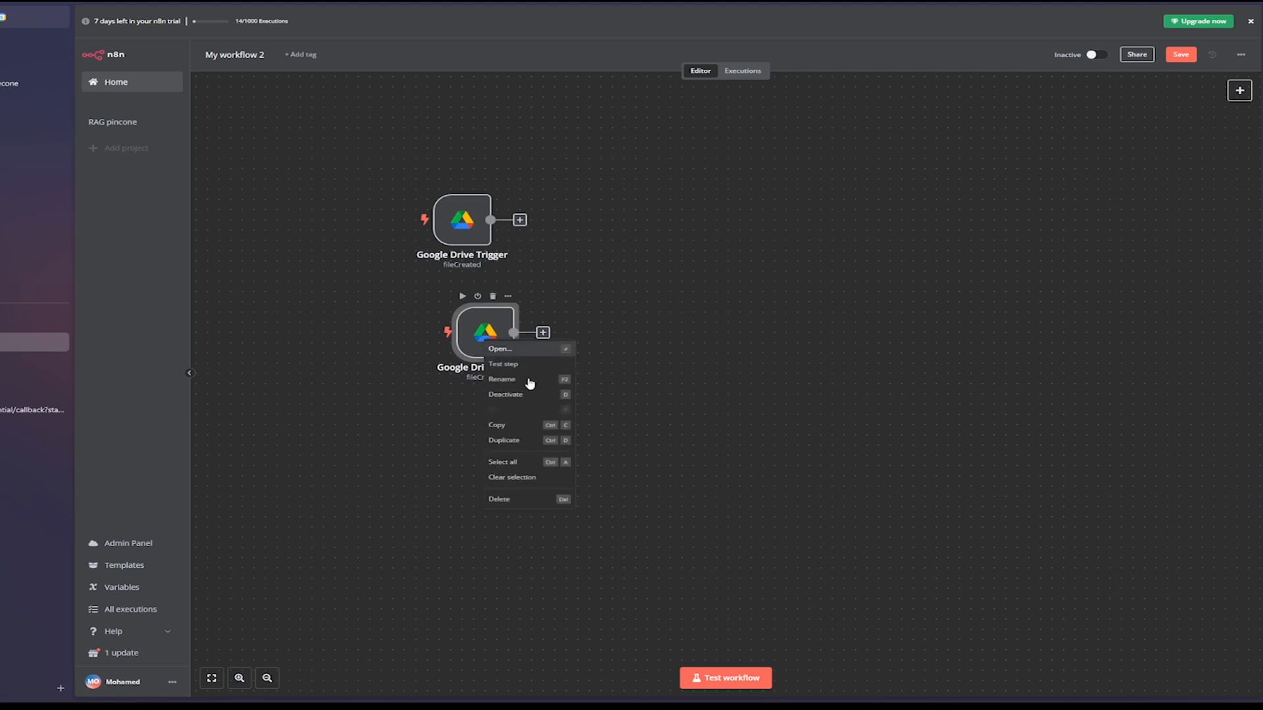
{"action": "left_click", "coordinate": [520, 440]}
{"action": "left_click_drag", "start_coordinate": [525, 407], "coordinate": [475, 460]}
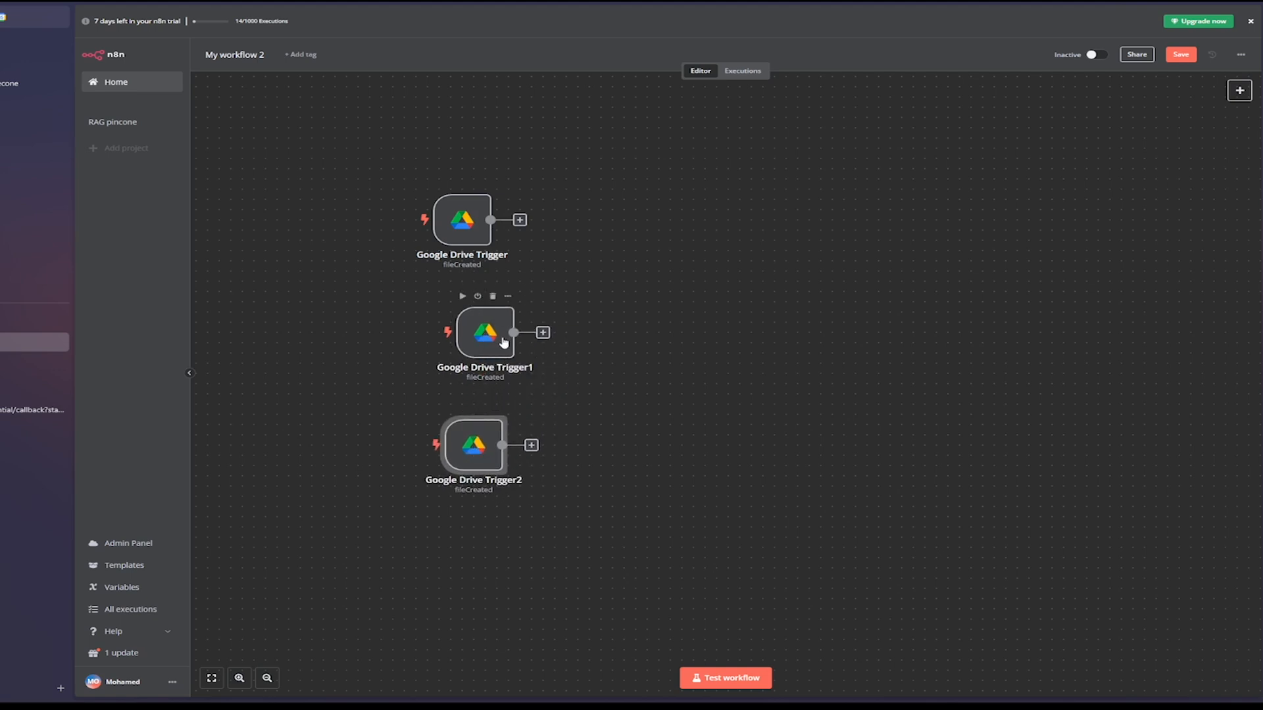
{"action": "left_click_drag", "start_coordinate": [502, 338], "coordinate": [479, 328]}
- Rename the original Google Drive Trigger node as Customer Support and return to the canvas
{"action": "double_click", "coordinate": [468, 222]}
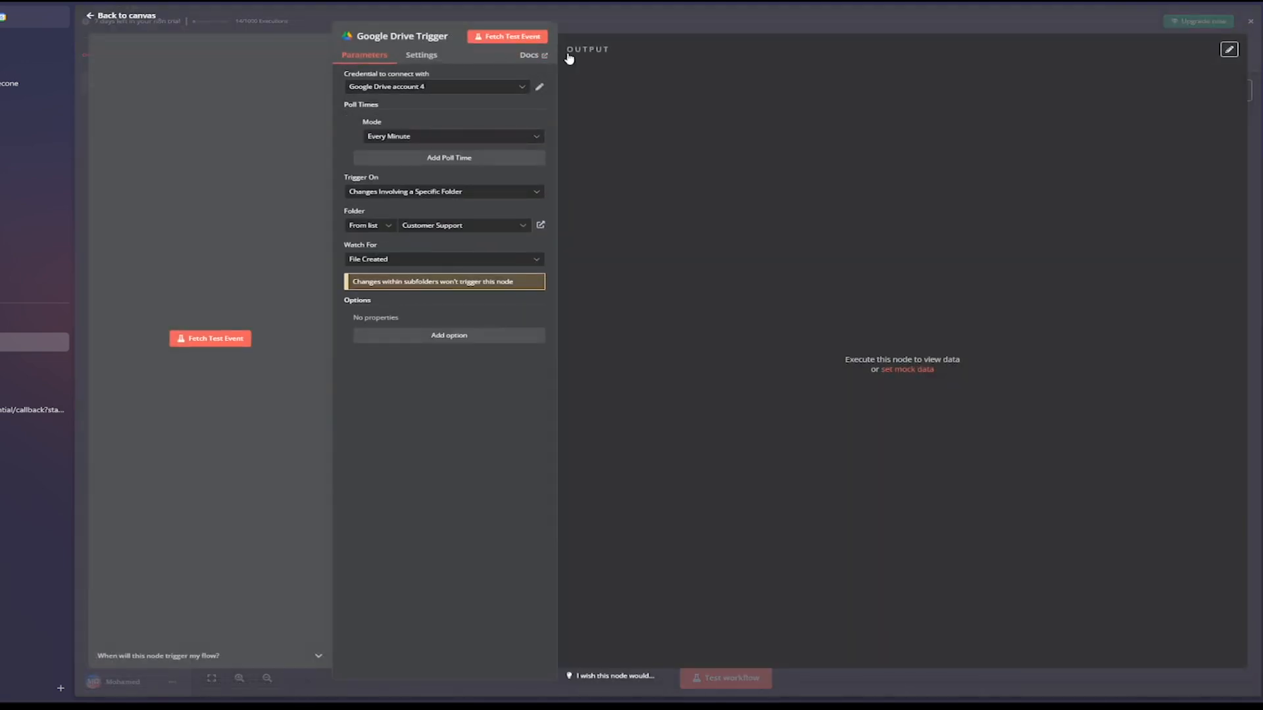
{"action": "left_click", "coordinate": [426, 36]}
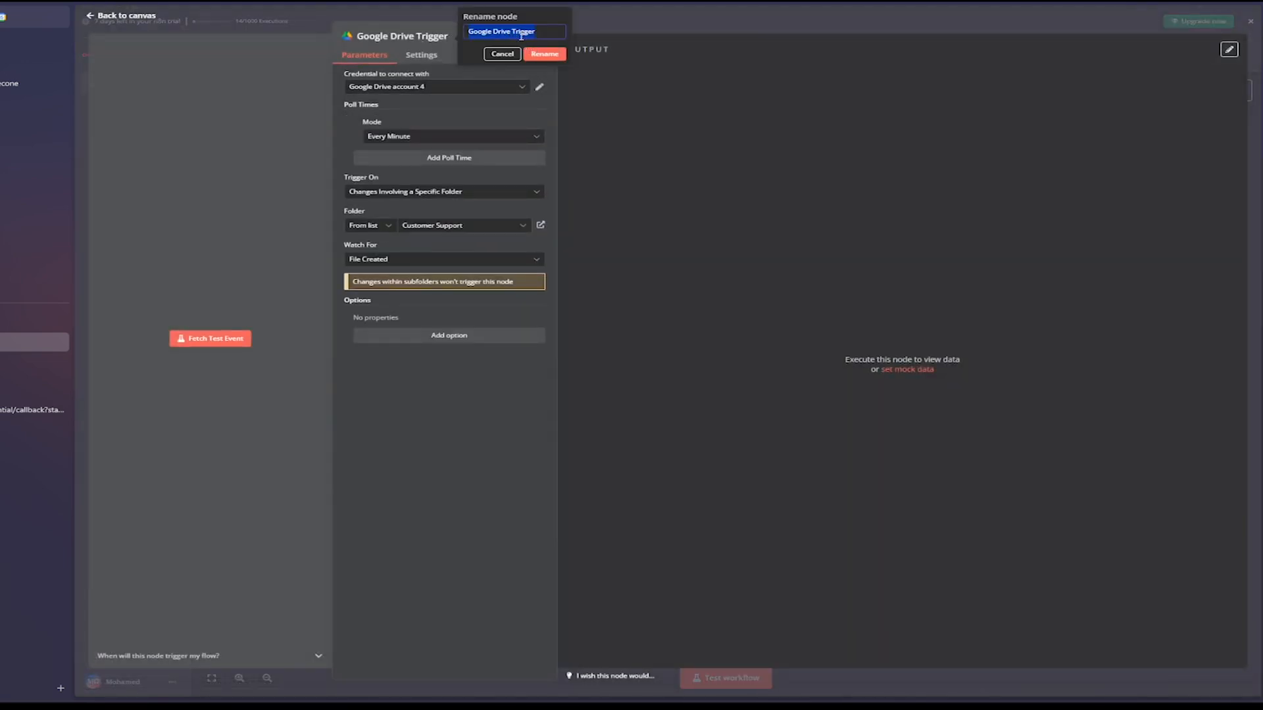
{"action": "type", "text": "Cu"}
{"action": "type", "text": "stomer S"}
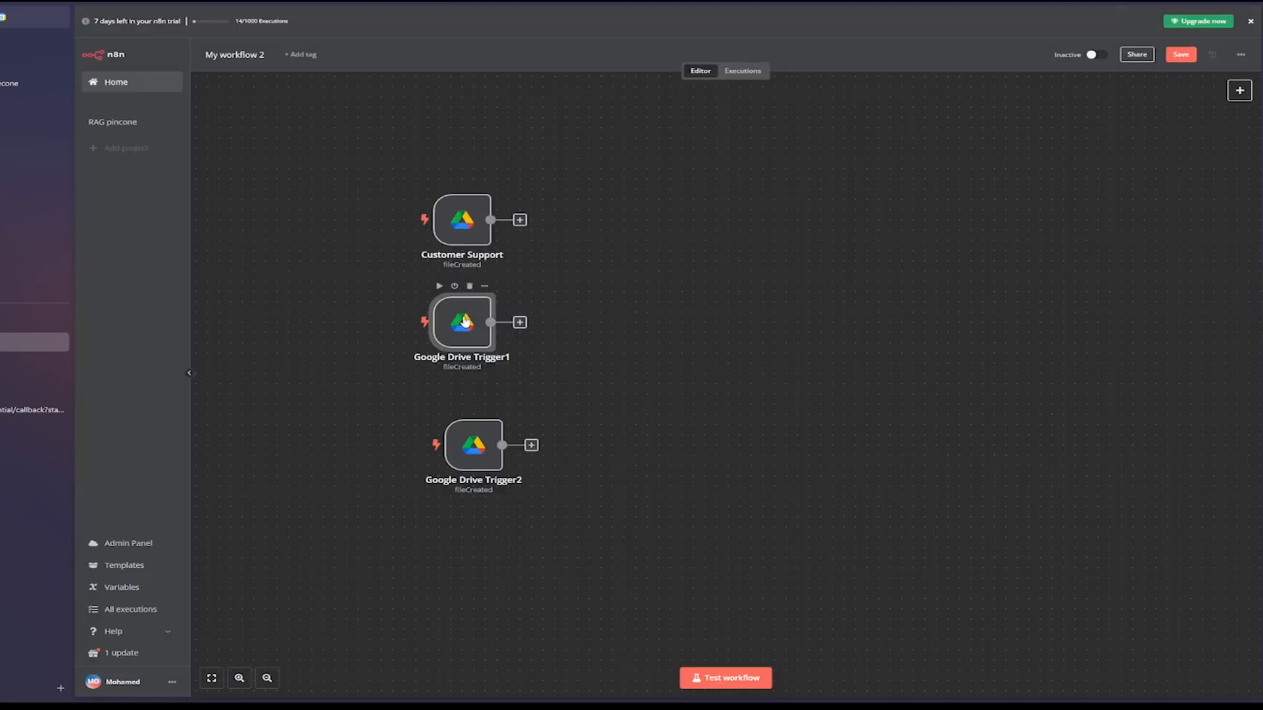
- Set the first duplicated trigger to watch the Sales folder and rename the node as Sales
{"action": "double_click", "coordinate": [465, 319]}
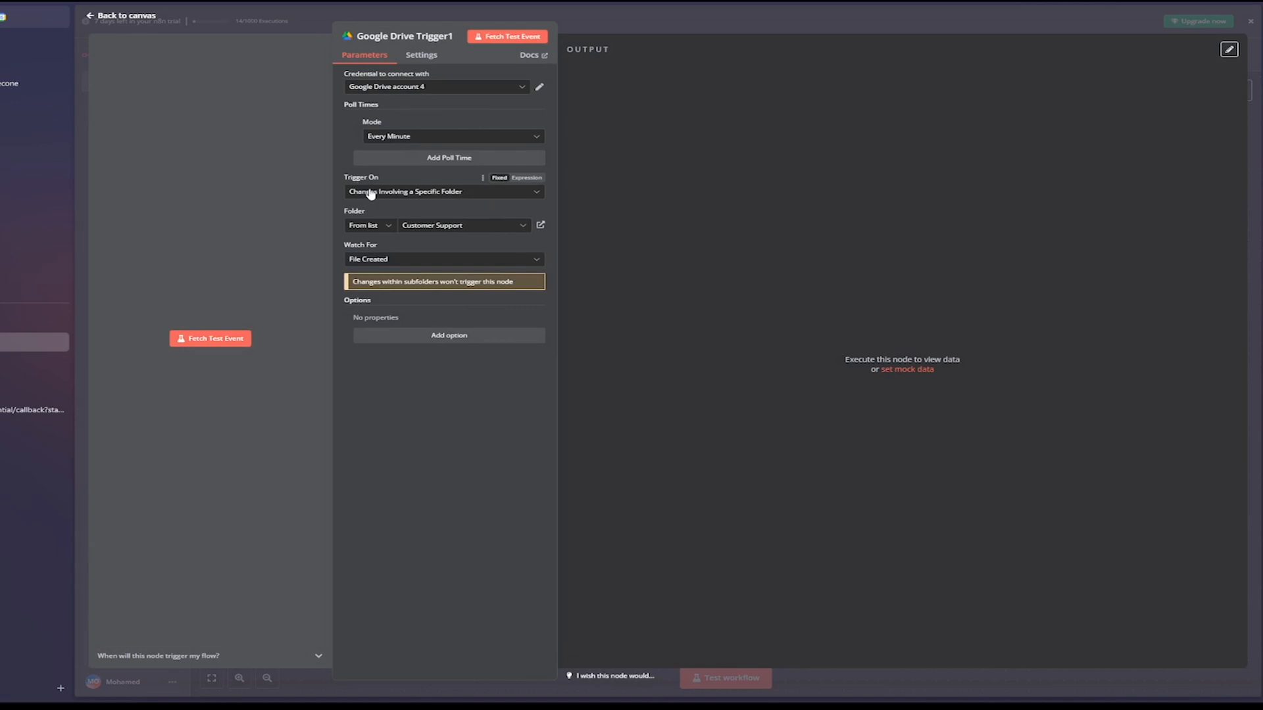
{"action": "left_click", "coordinate": [436, 227]}
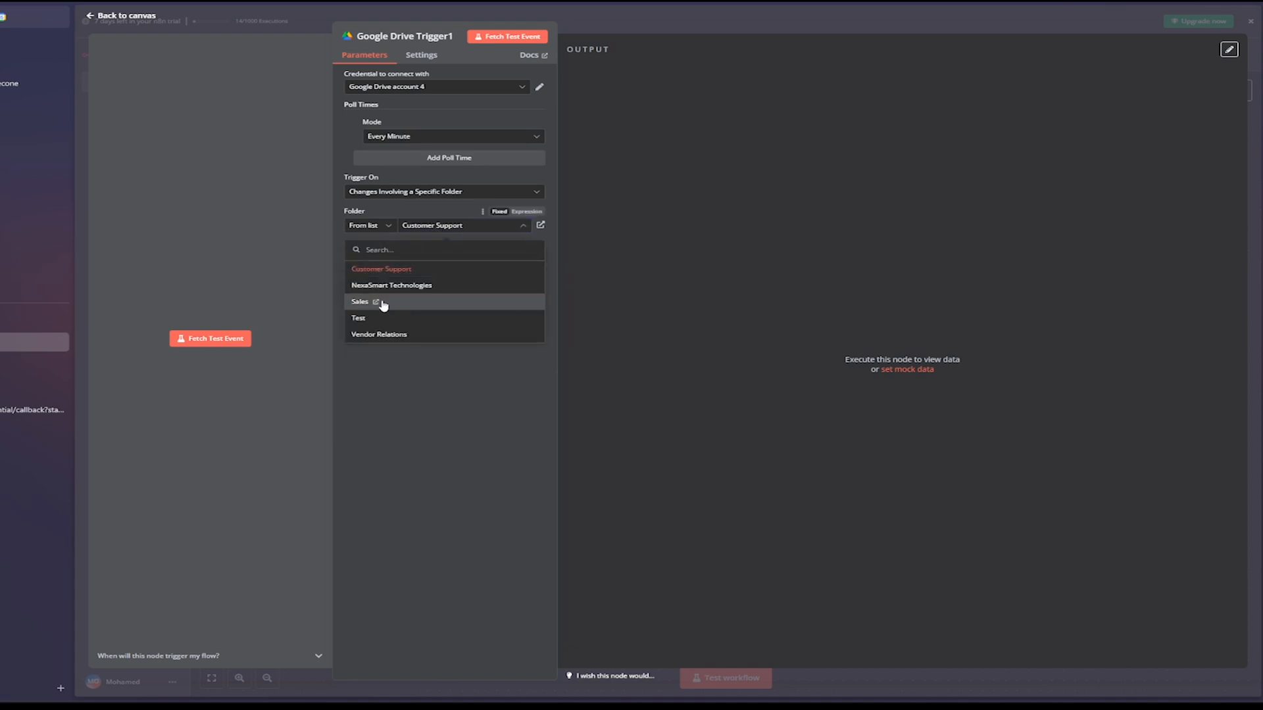
{"action": "left_click", "coordinate": [388, 302]}
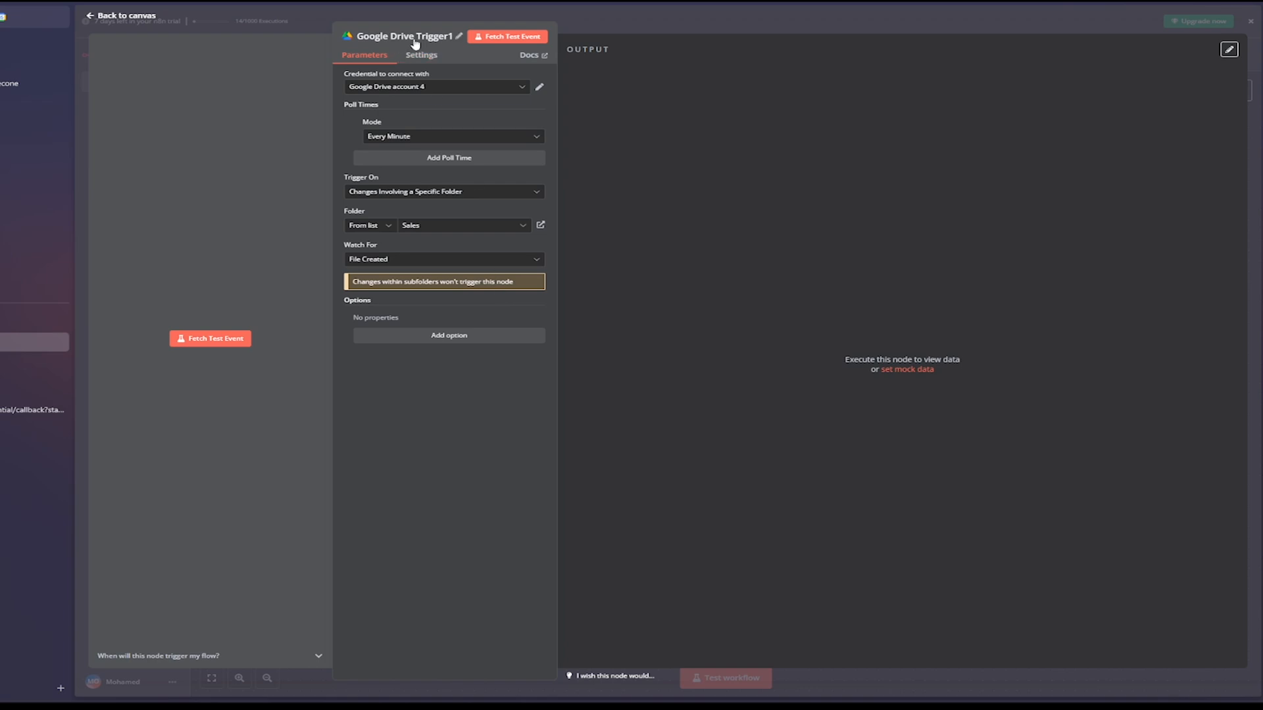
{"action": "left_click", "coordinate": [451, 38]}
{"action": "type", "text": "Sales"}
{"action": "left_click", "coordinate": [549, 54]}
{"action": "left_click", "coordinate": [96, 17]}
- Align the remaining duplicated trigger with the others, rename it as vendor, and set its folder to Vendor Relations
{"action": "left_click_drag", "start_coordinate": [483, 459], "coordinate": [472, 442]}
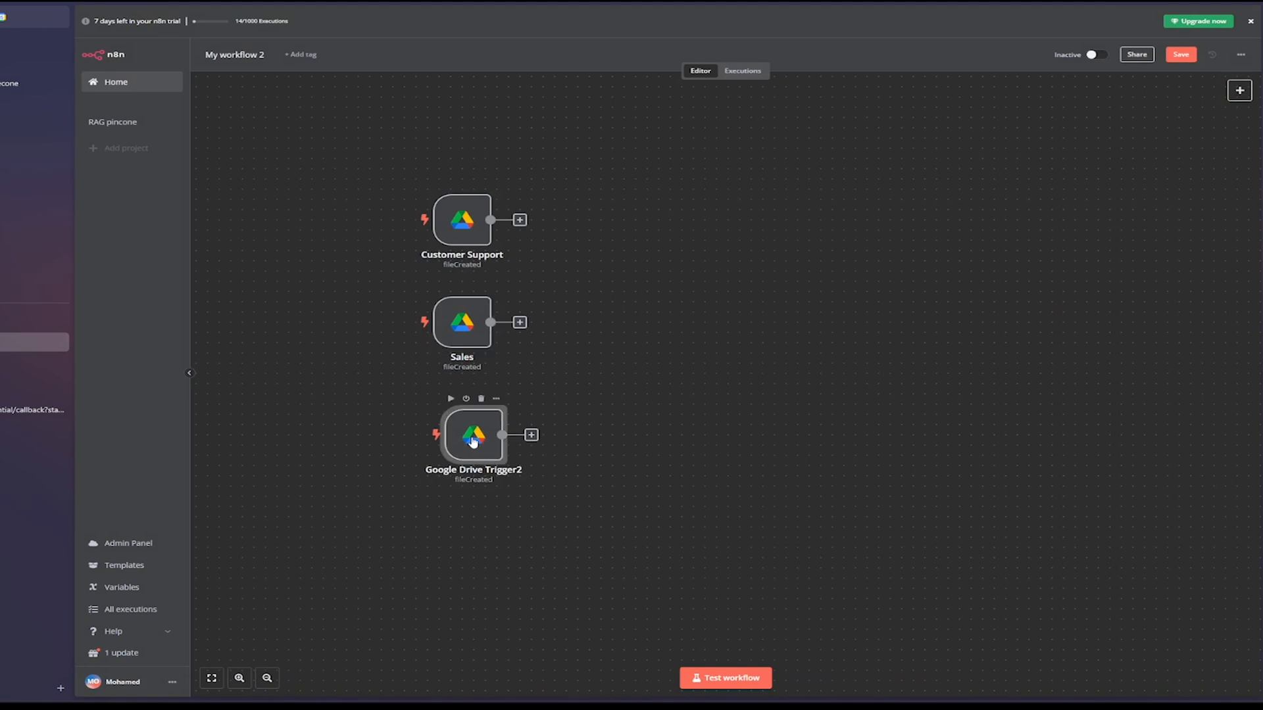
{"action": "double_click", "coordinate": [473, 442]}
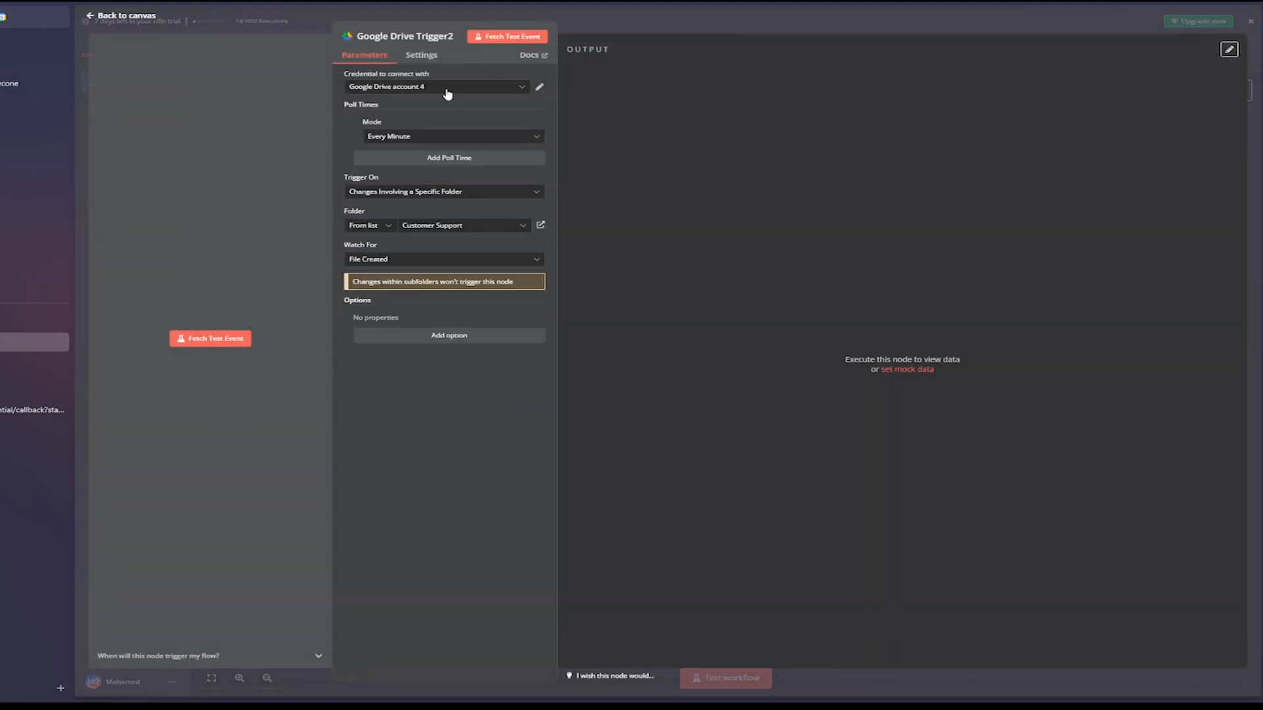
{"action": "left_click", "coordinate": [458, 36]}
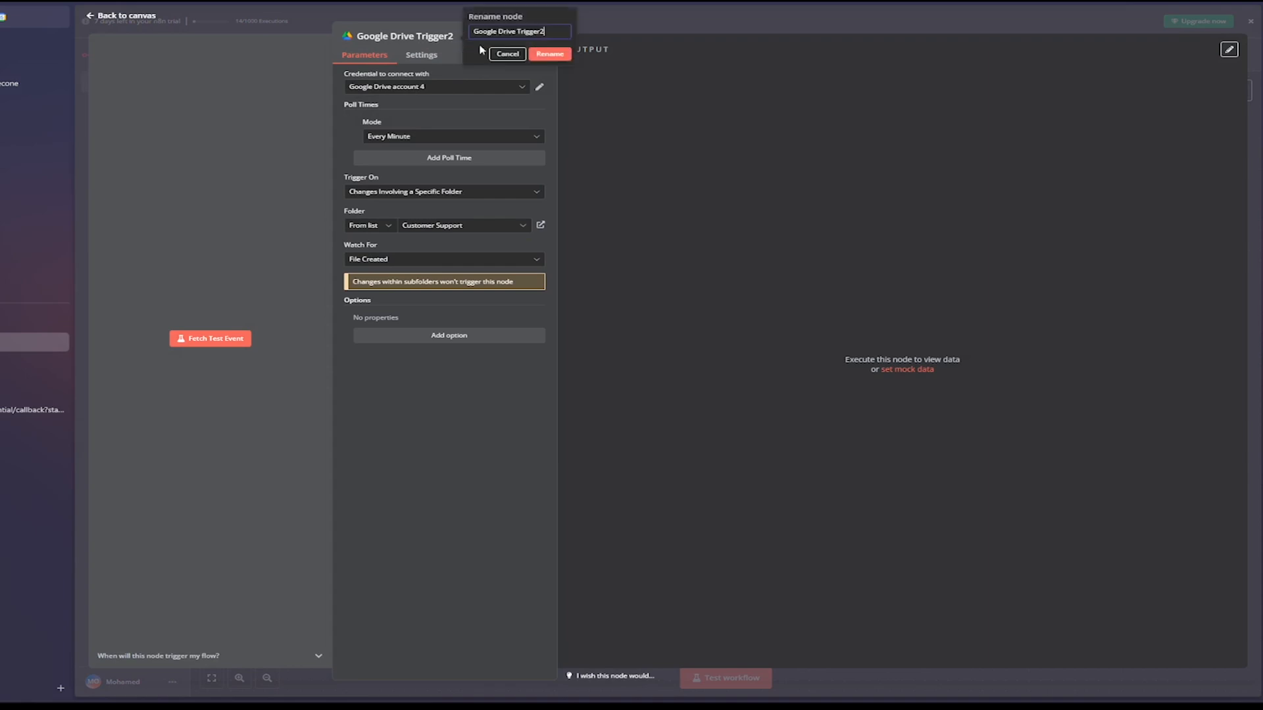
{"action": "left_click_drag", "start_coordinate": [553, 33], "coordinate": [434, 36]}
{"action": "type", "text": "u"}
{"action": "left_click", "coordinate": [428, 227]}
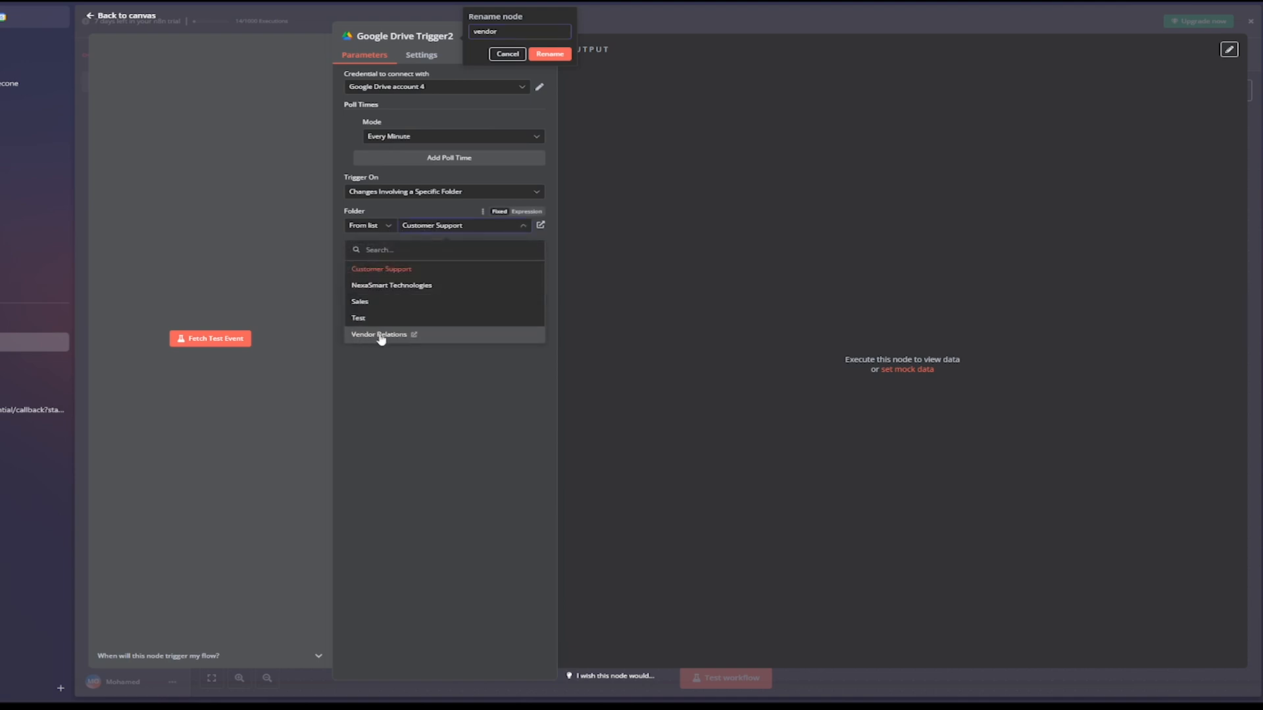
{"action": "left_click", "coordinate": [381, 335]}
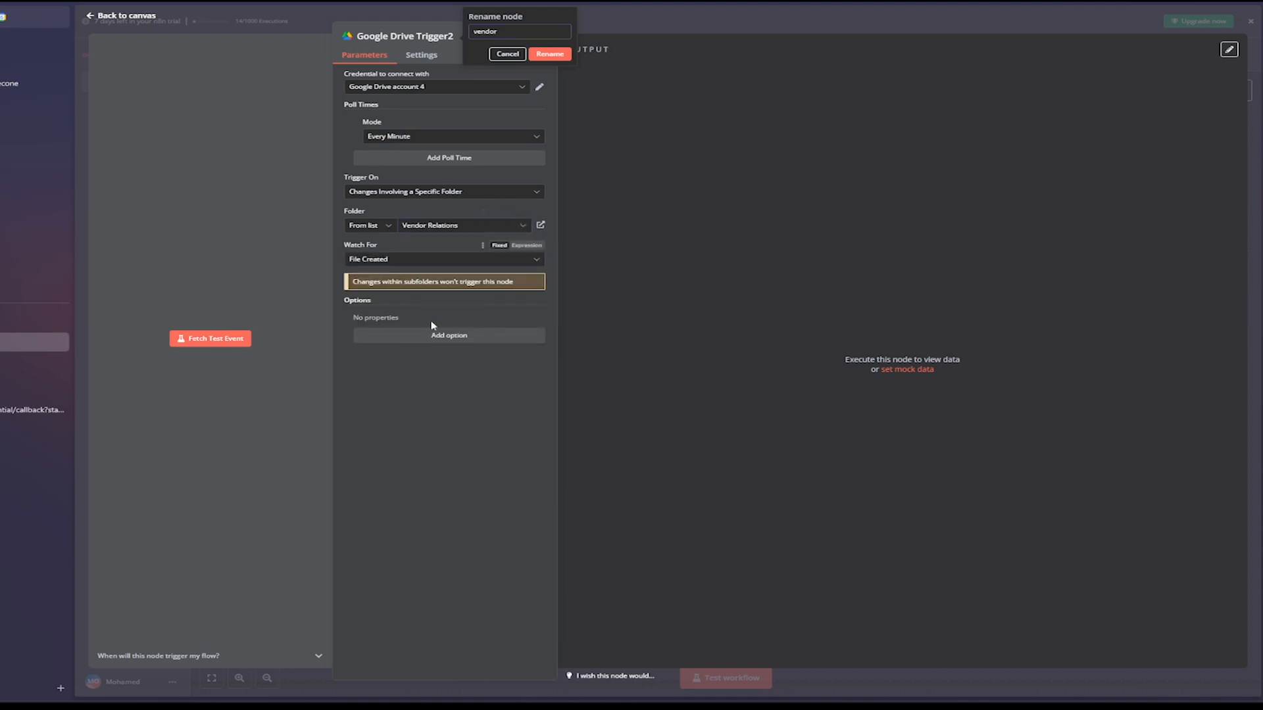
{"action": "left_click", "coordinate": [549, 55]}
{"action": "key", "text": "Escape"}
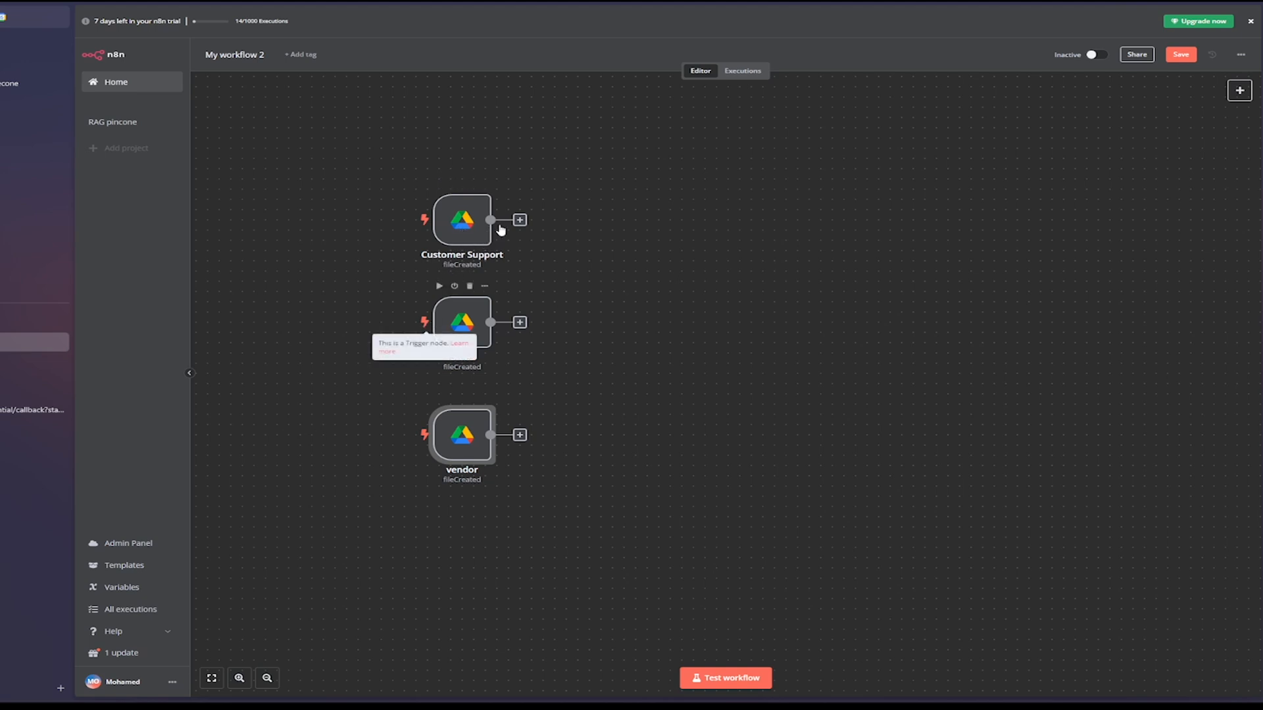
- Add a Google Drive Download file node after the Customer Support trigger, using the Google Drive account 4 credential
{"action": "scroll", "coordinate": [561, 273], "scroll_direction": "right", "scroll_amount": 2}
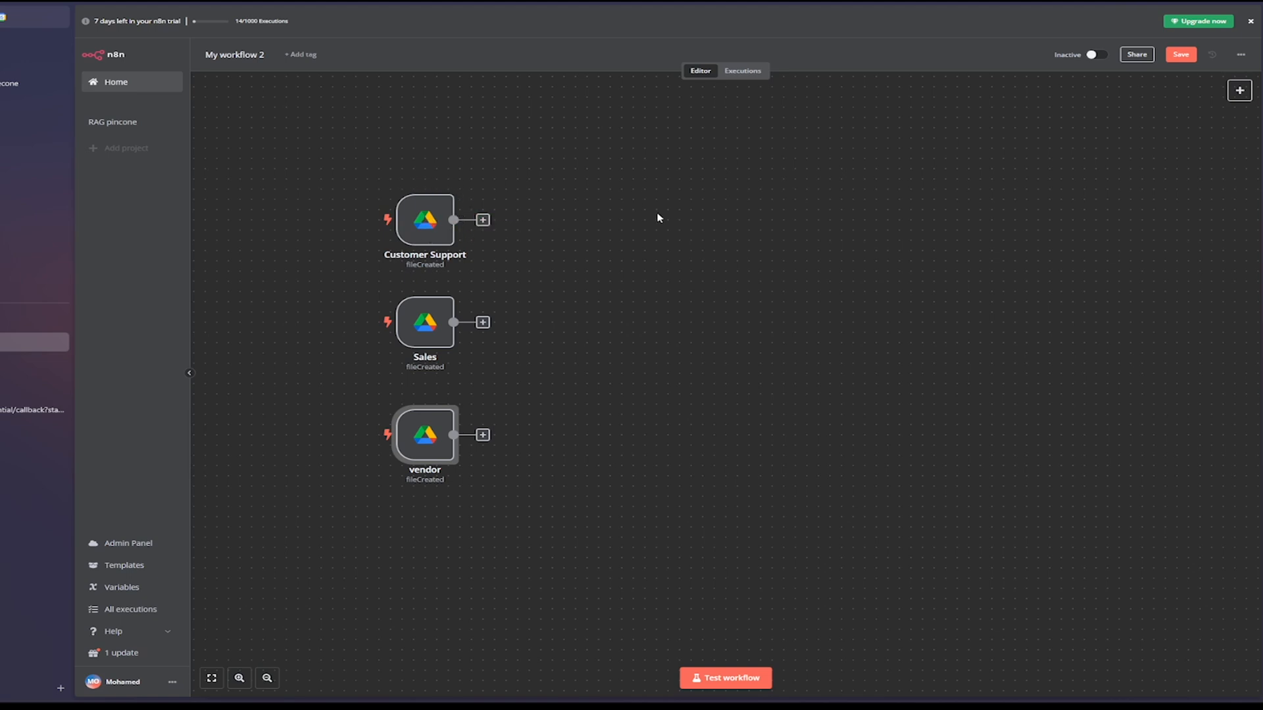
{"action": "left_click", "coordinate": [483, 220]}
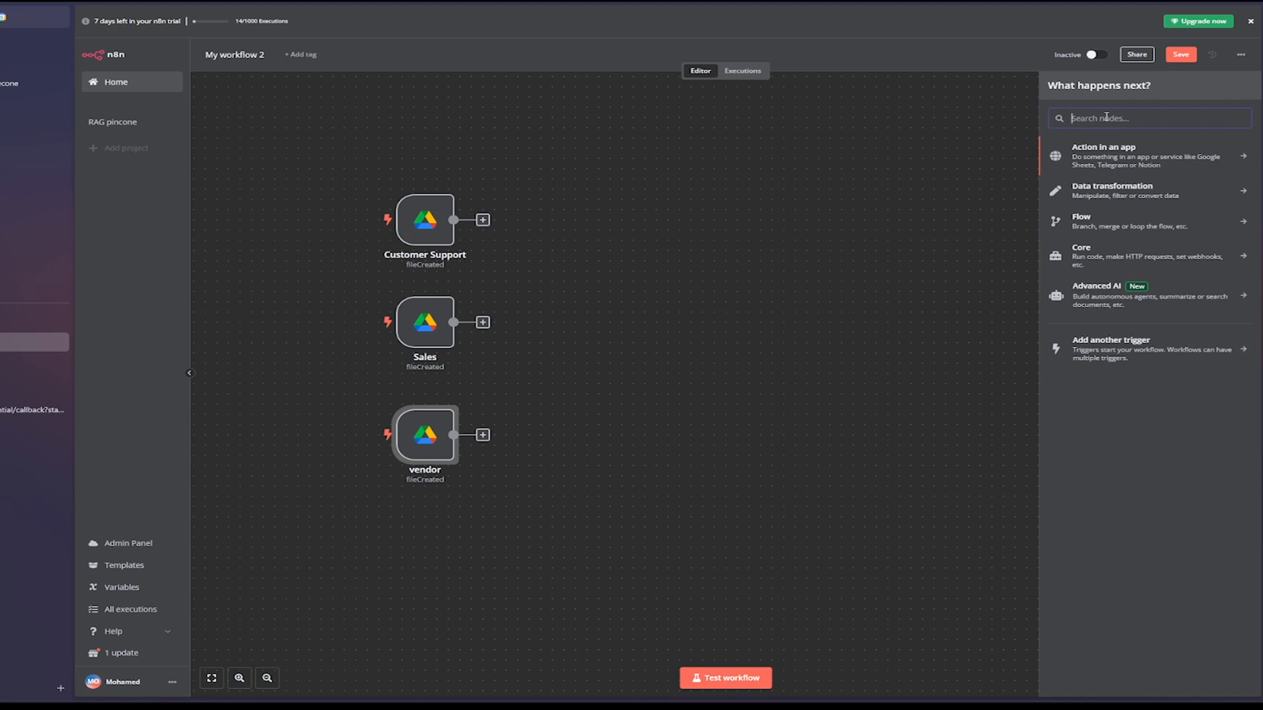
{"action": "type", "text": "google"}
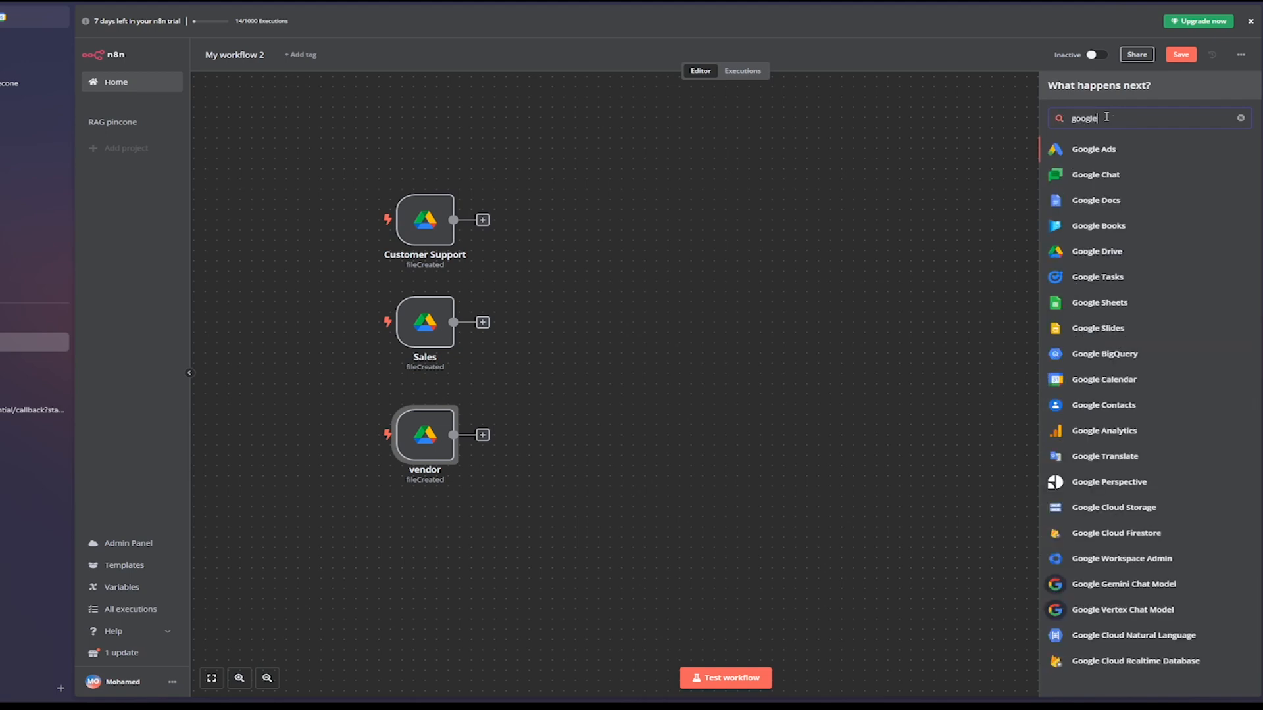
{"action": "left_click", "coordinate": [1139, 252]}
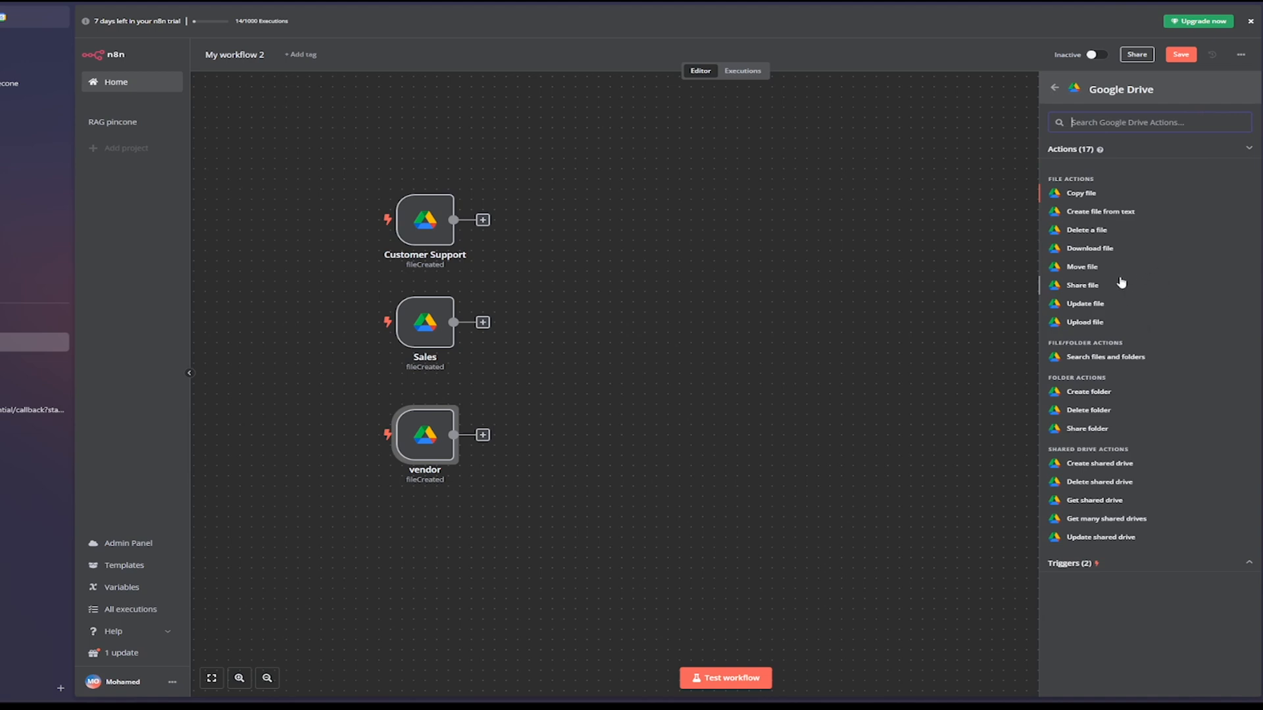
{"action": "left_click", "coordinate": [1082, 250]}
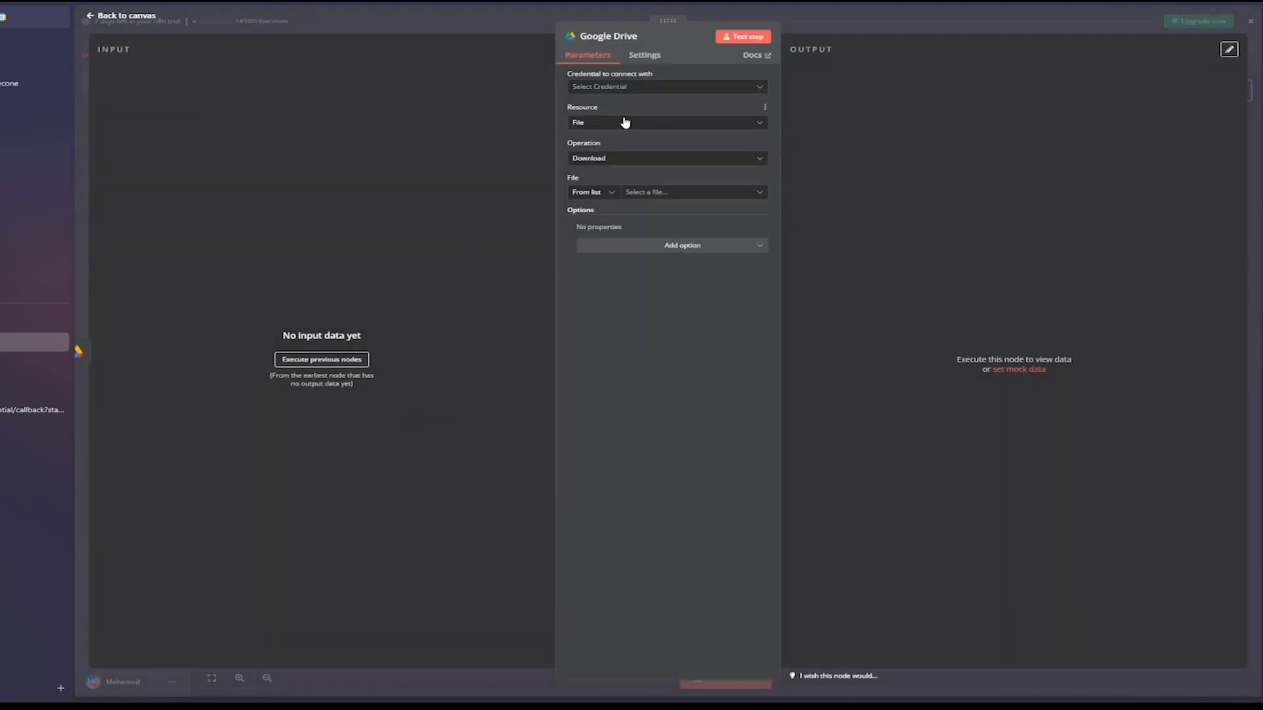
{"action": "left_click", "coordinate": [598, 90]}
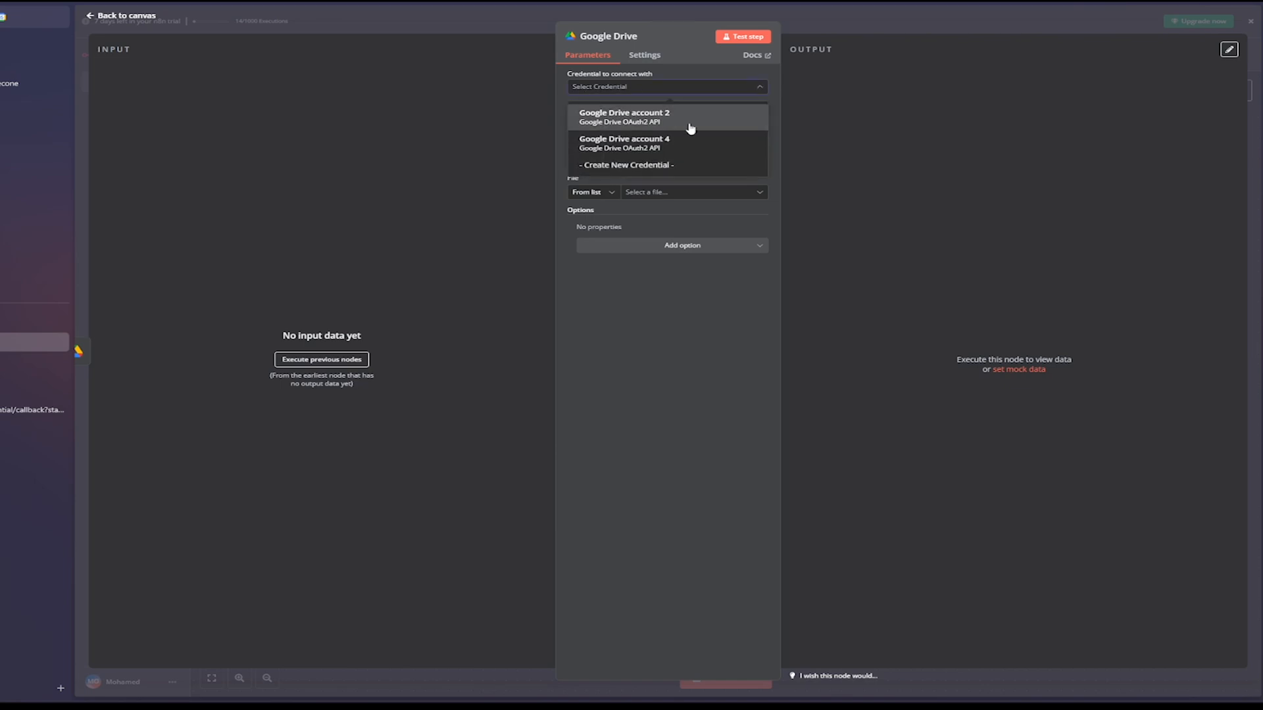
{"action": "left_click", "coordinate": [652, 146]}
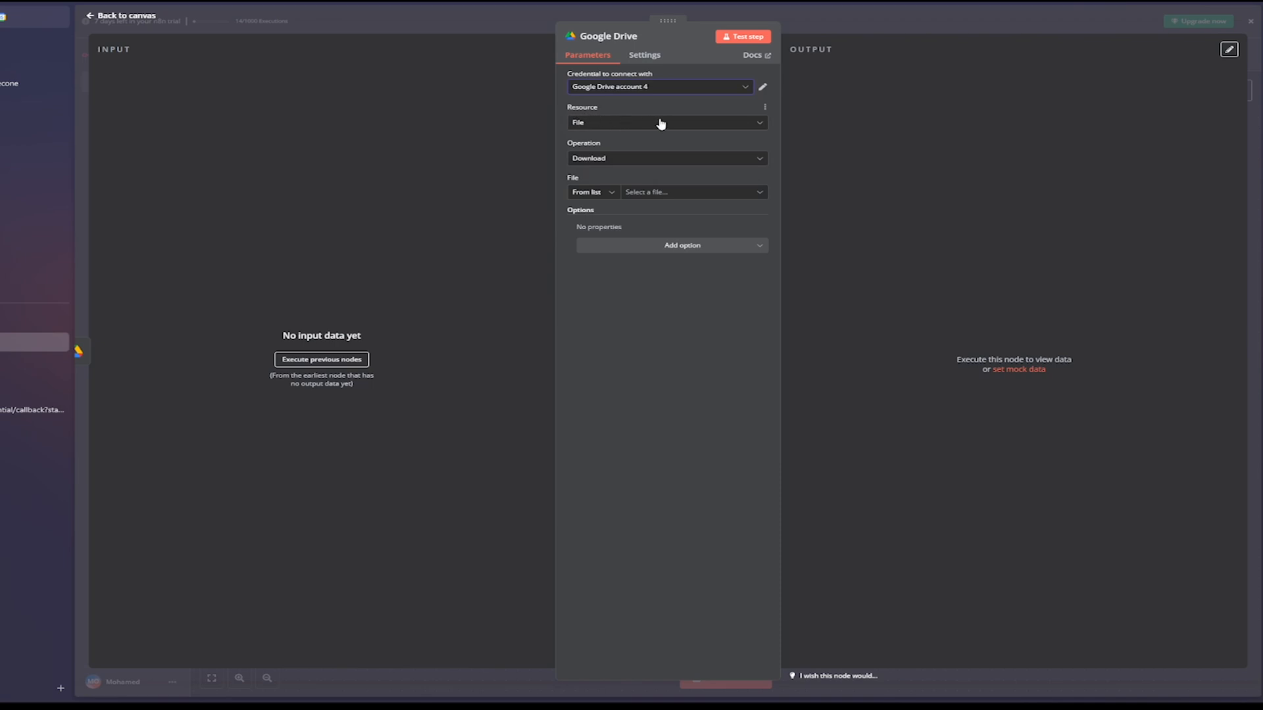
- Try to load input data for the Google Drive download node by executing the previous nodes
{"action": "left_click", "coordinate": [656, 194]}
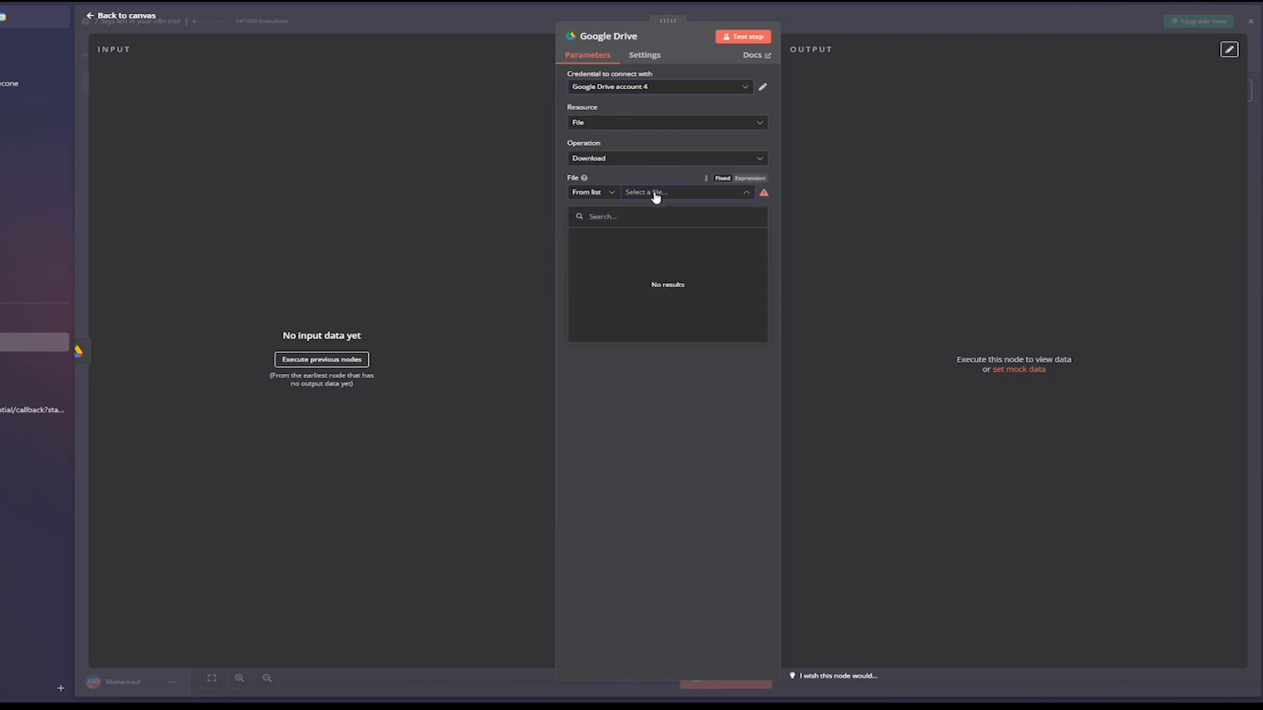
{"action": "left_click", "coordinate": [724, 392]}
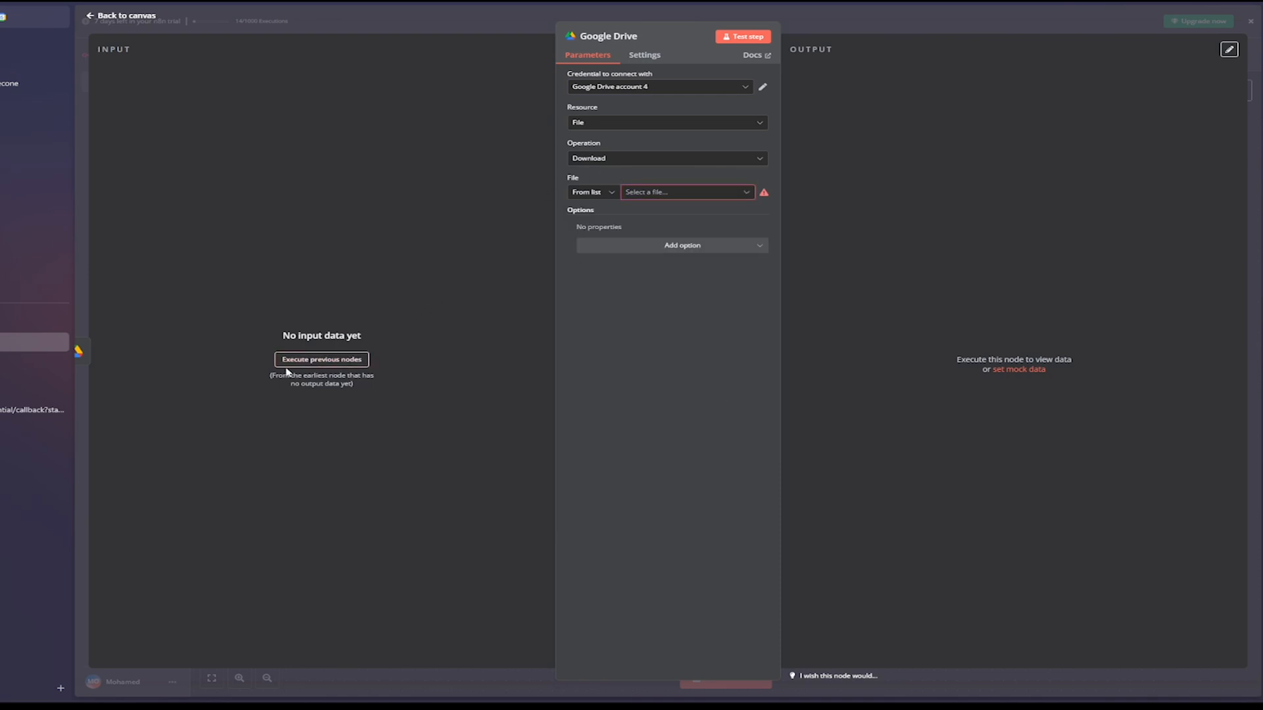
{"action": "left_click", "coordinate": [327, 364]}
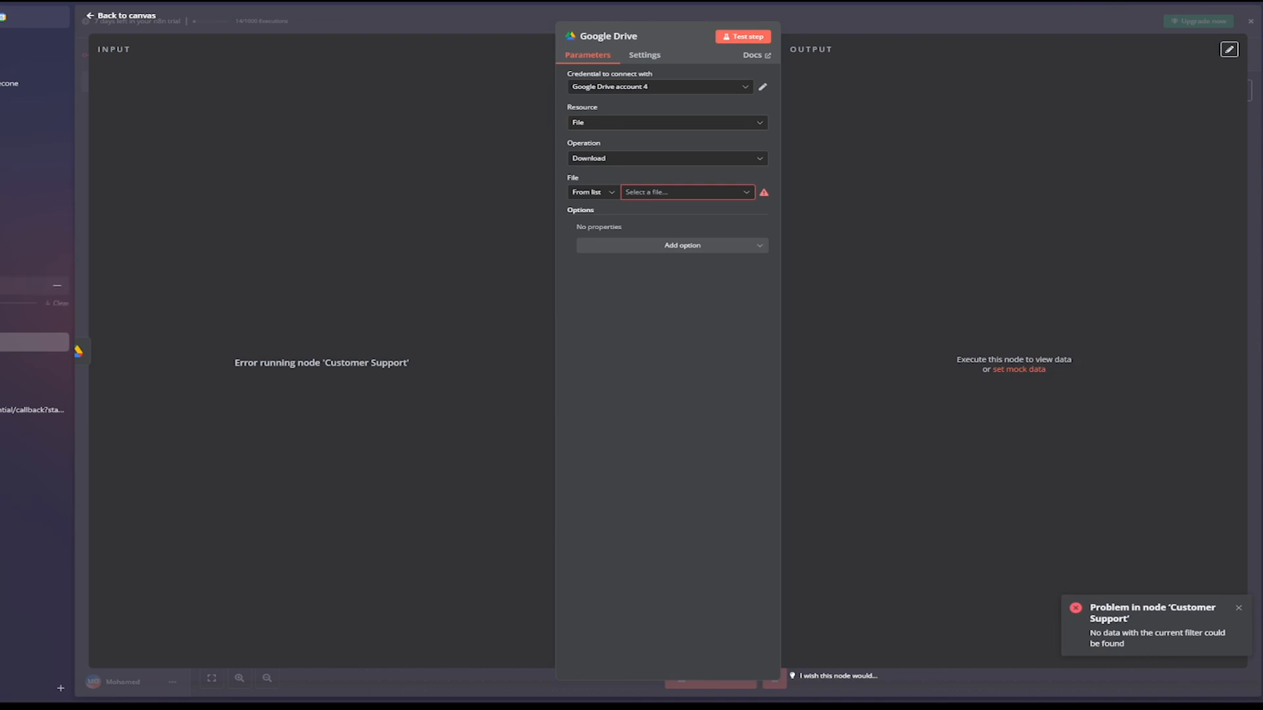
- Switch to Google Drive and upload Customer Support.docx into the Customer Support folder of NexaSmart Technologies
{"action": "left_click", "coordinate": [34, 286]}
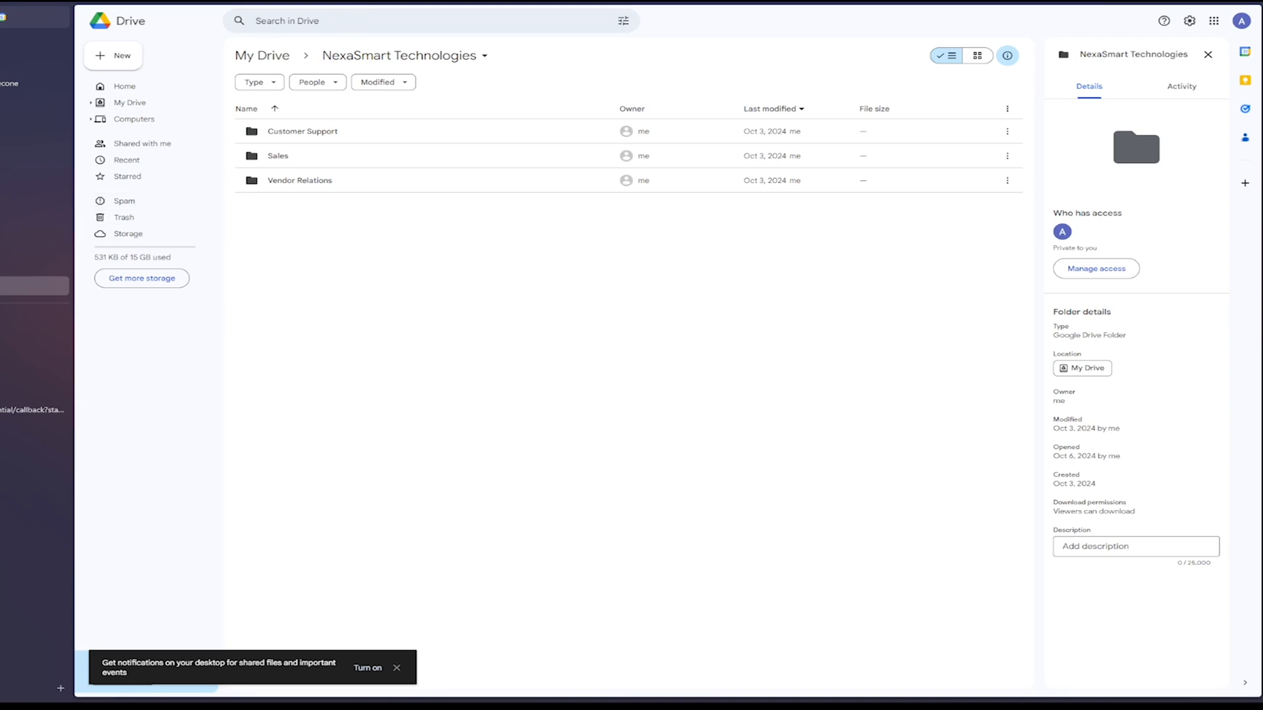
{"action": "double_click", "coordinate": [299, 133]}
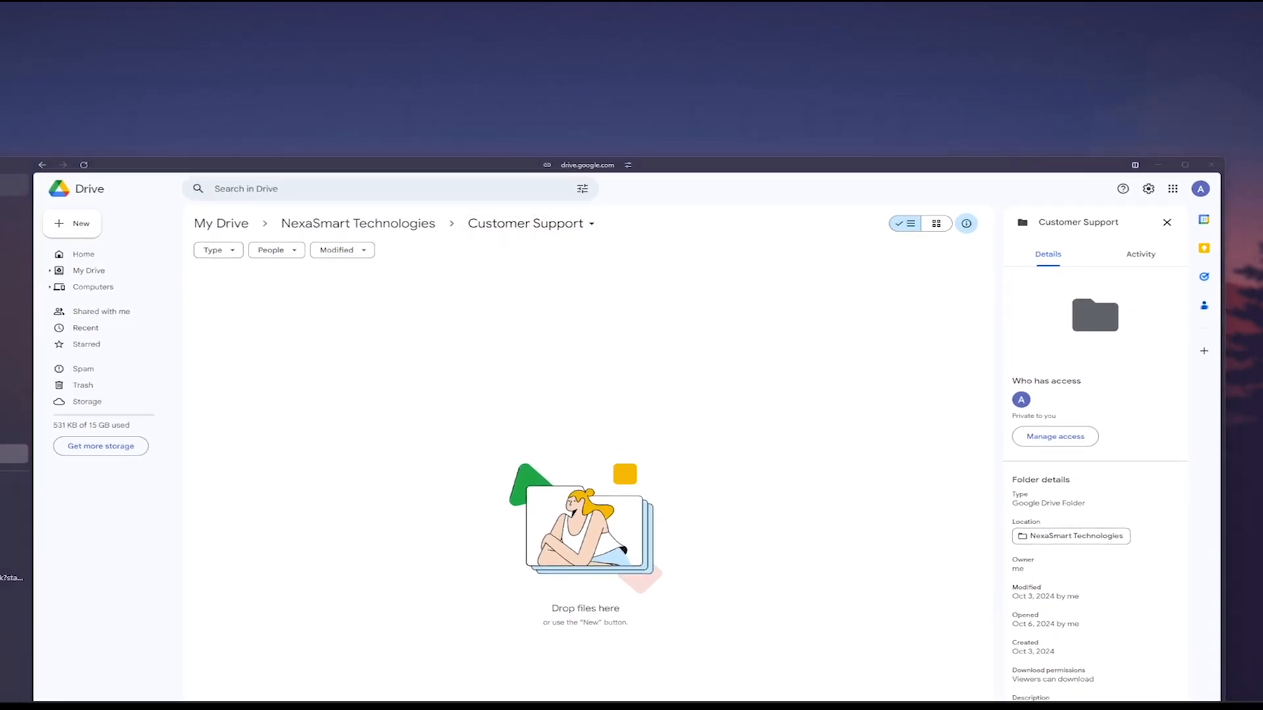
{"action": "left_click_drag", "start_coordinate": [450, 310], "coordinate": [520, 397]}
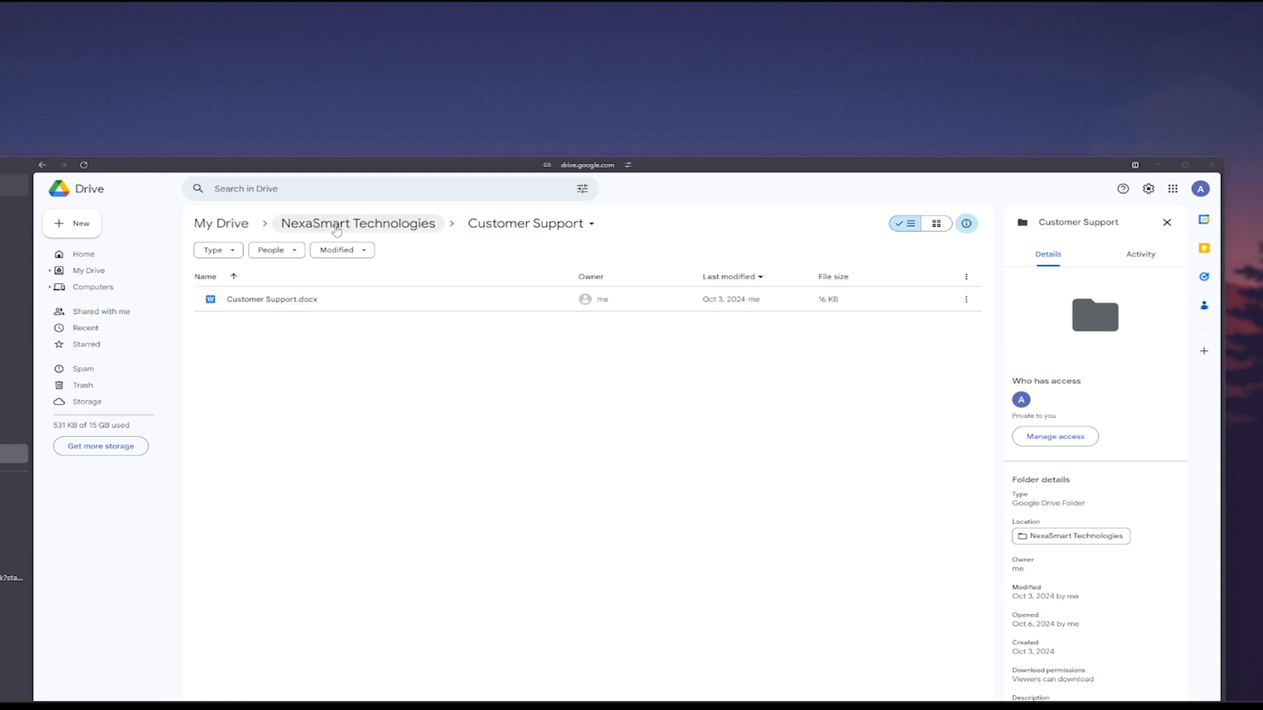
- Upload Sales.docx into the Sales folder of NexaSmart Technologies
{"action": "left_click", "coordinate": [358, 223]}
{"action": "double_click", "coordinate": [236, 324]}
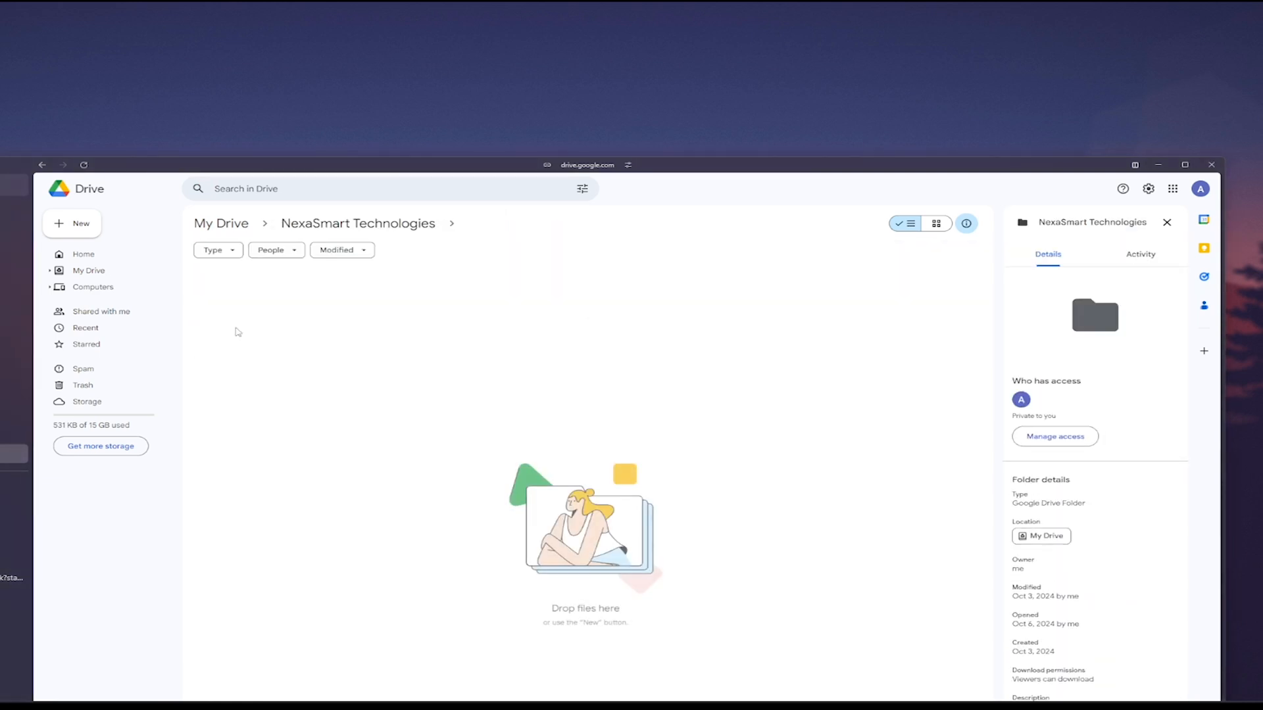
{"action": "left_click_drag", "start_coordinate": [2, 150], "coordinate": [466, 357]}
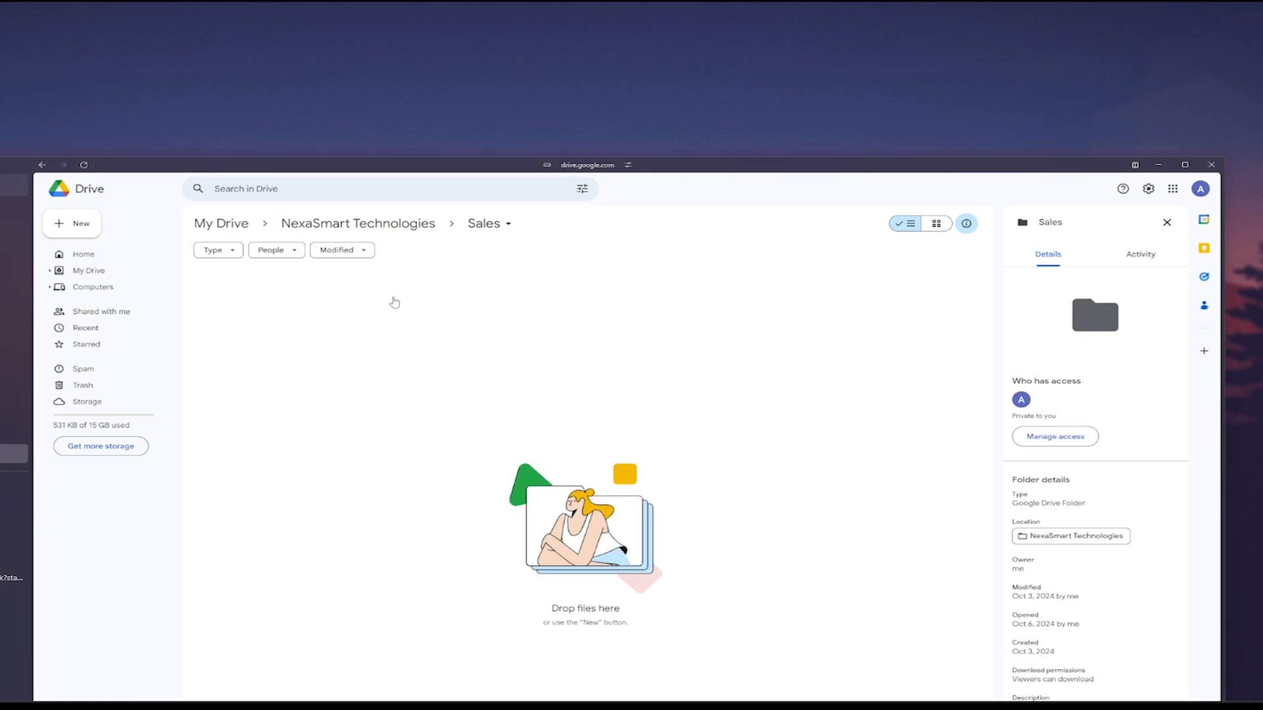
- Upload Vendor Relation.docx into the Vendor Relations folder and return to the n8n workflow
{"action": "left_click", "coordinate": [355, 225]}
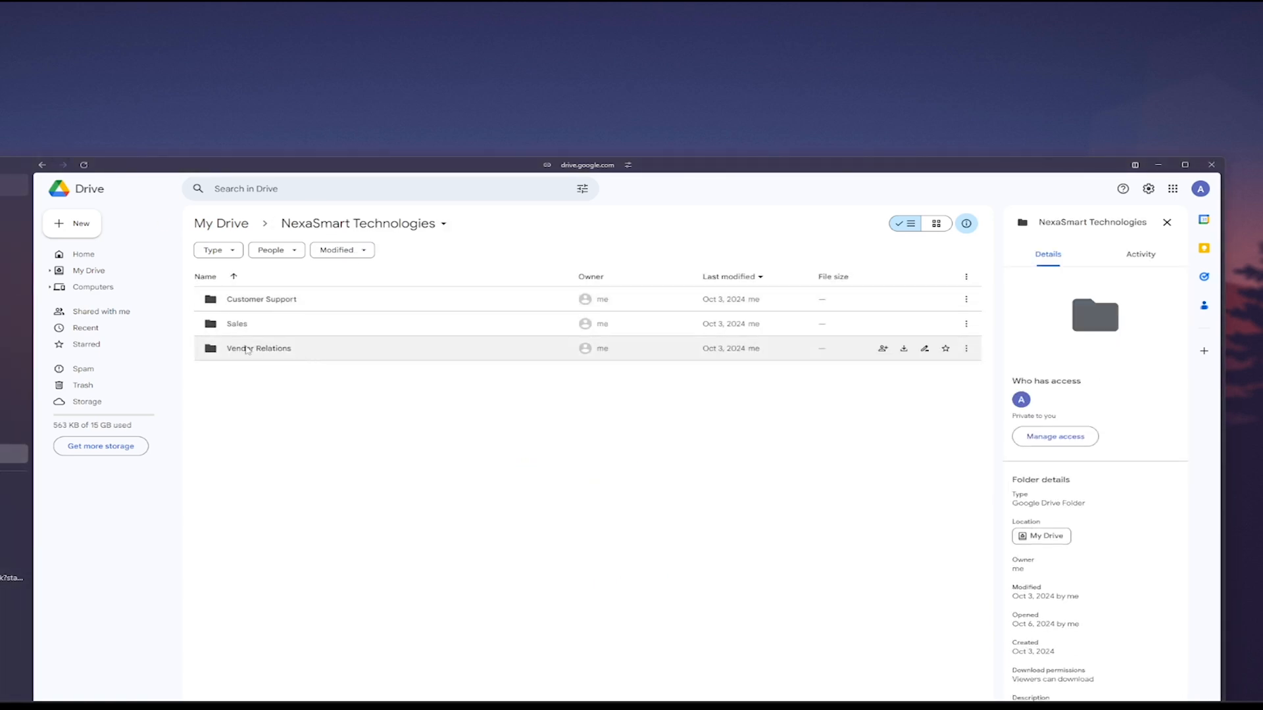
{"action": "left_click", "coordinate": [315, 350]}
{"action": "double_click", "coordinate": [275, 349]}
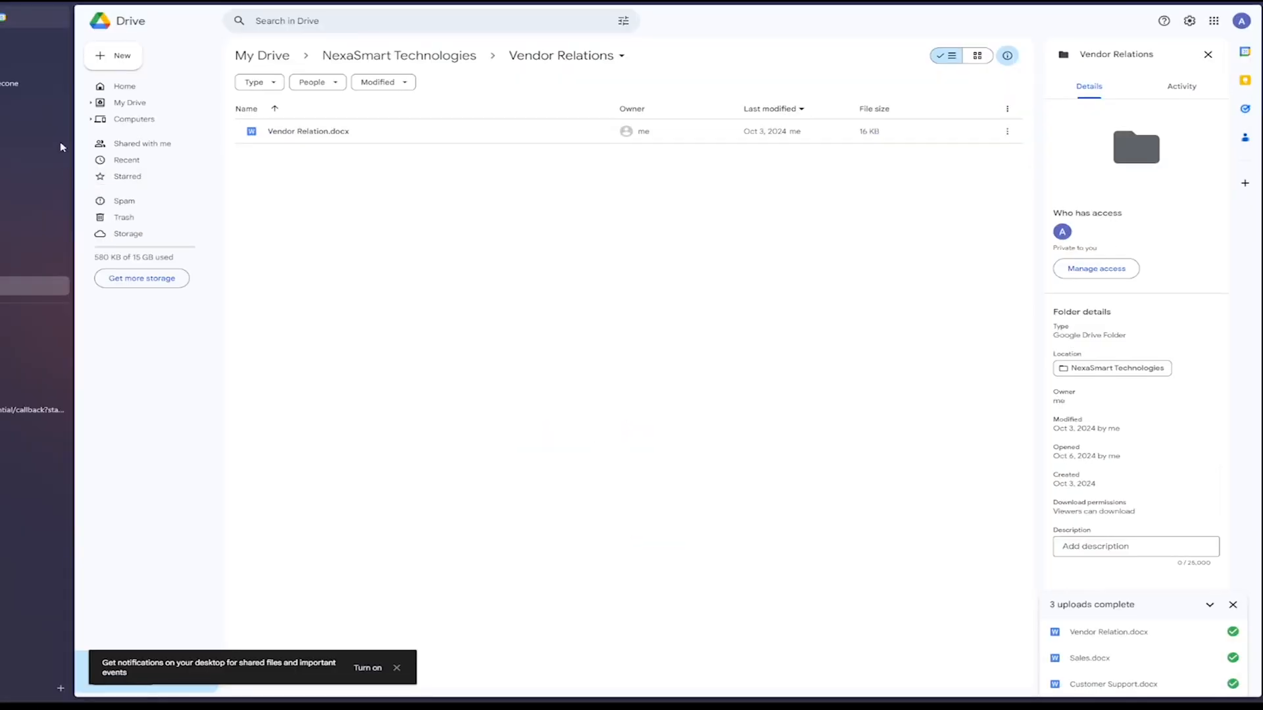
{"action": "left_click", "coordinate": [30, 409]}
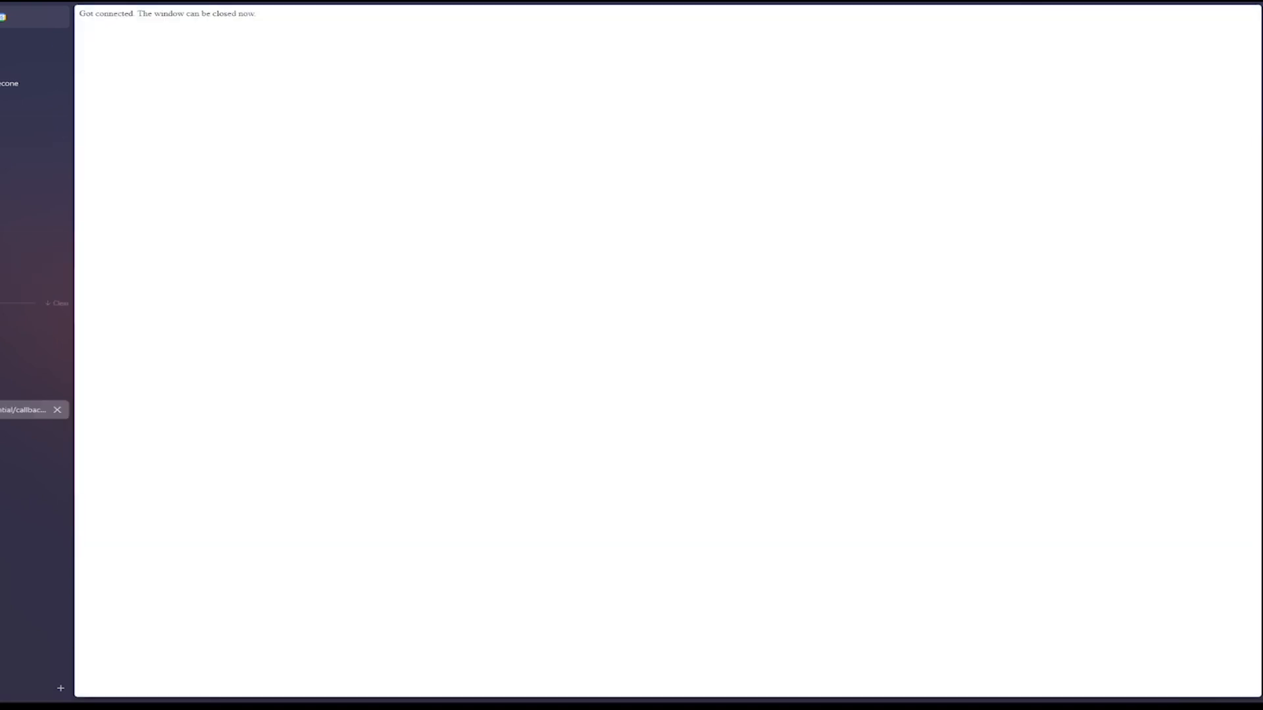
{"action": "left_click", "coordinate": [33, 342]}
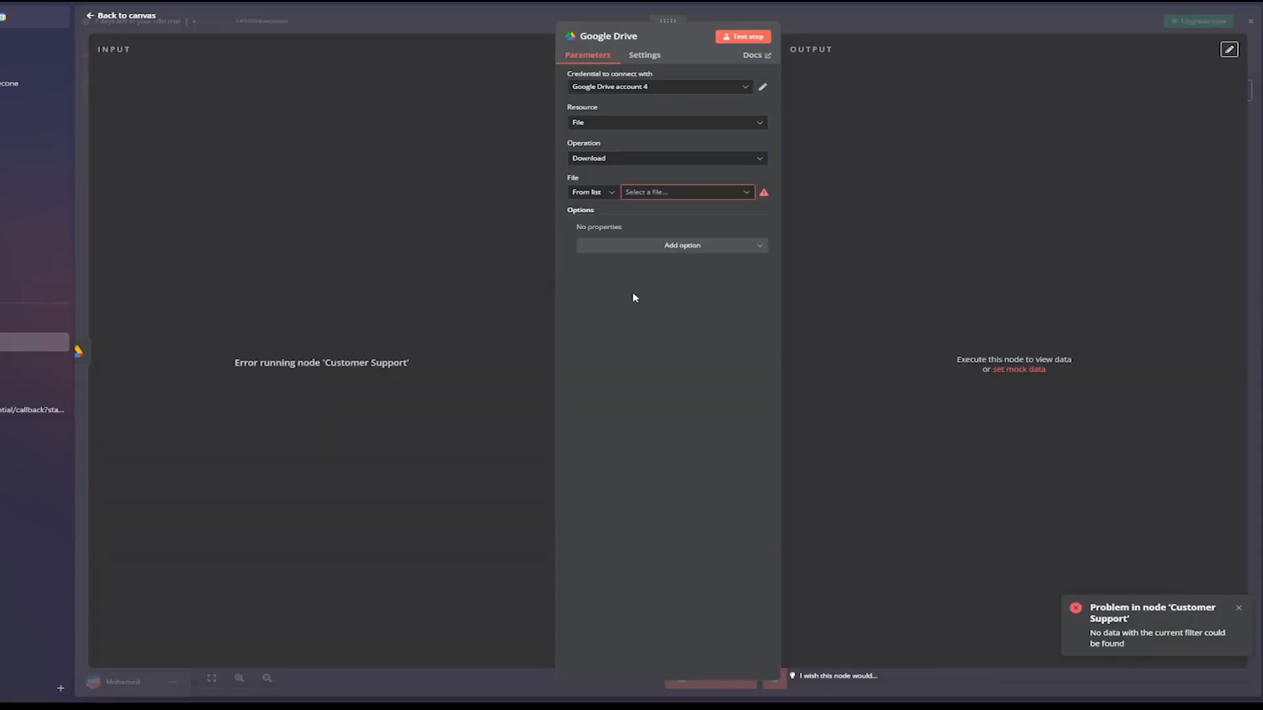
{"action": "left_click", "coordinate": [685, 197]}
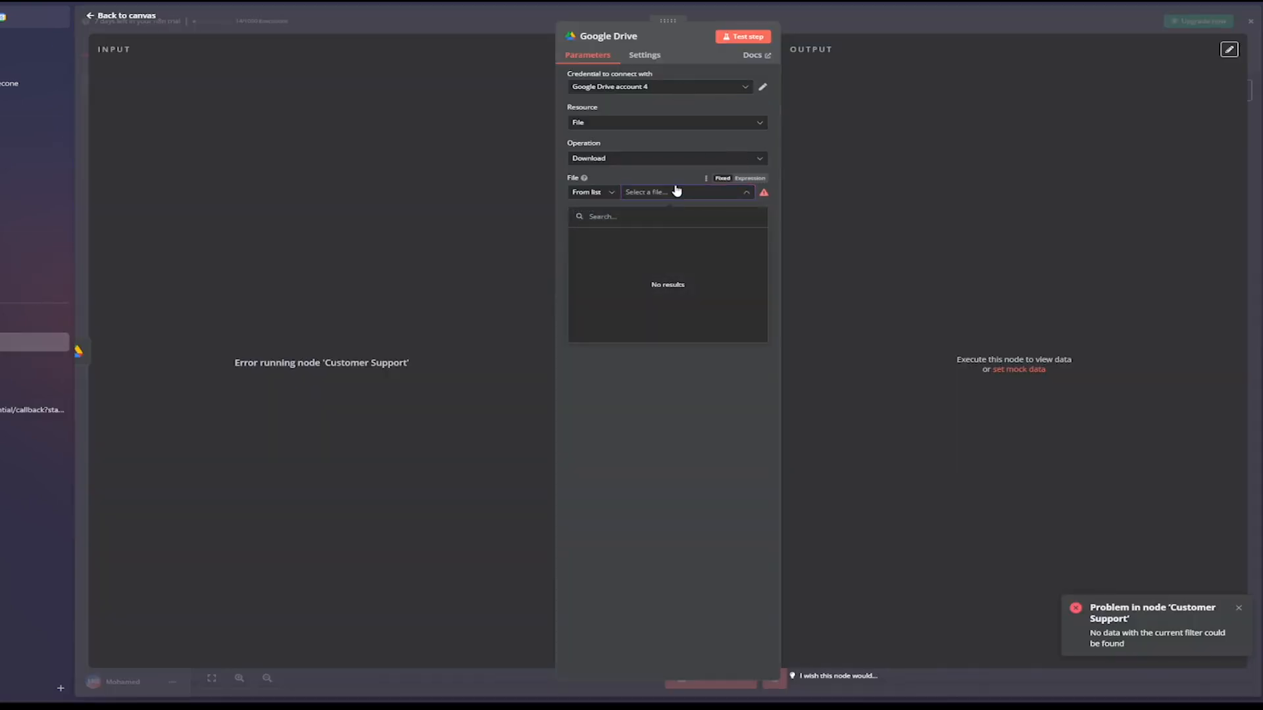
{"action": "left_click", "coordinate": [625, 169]}
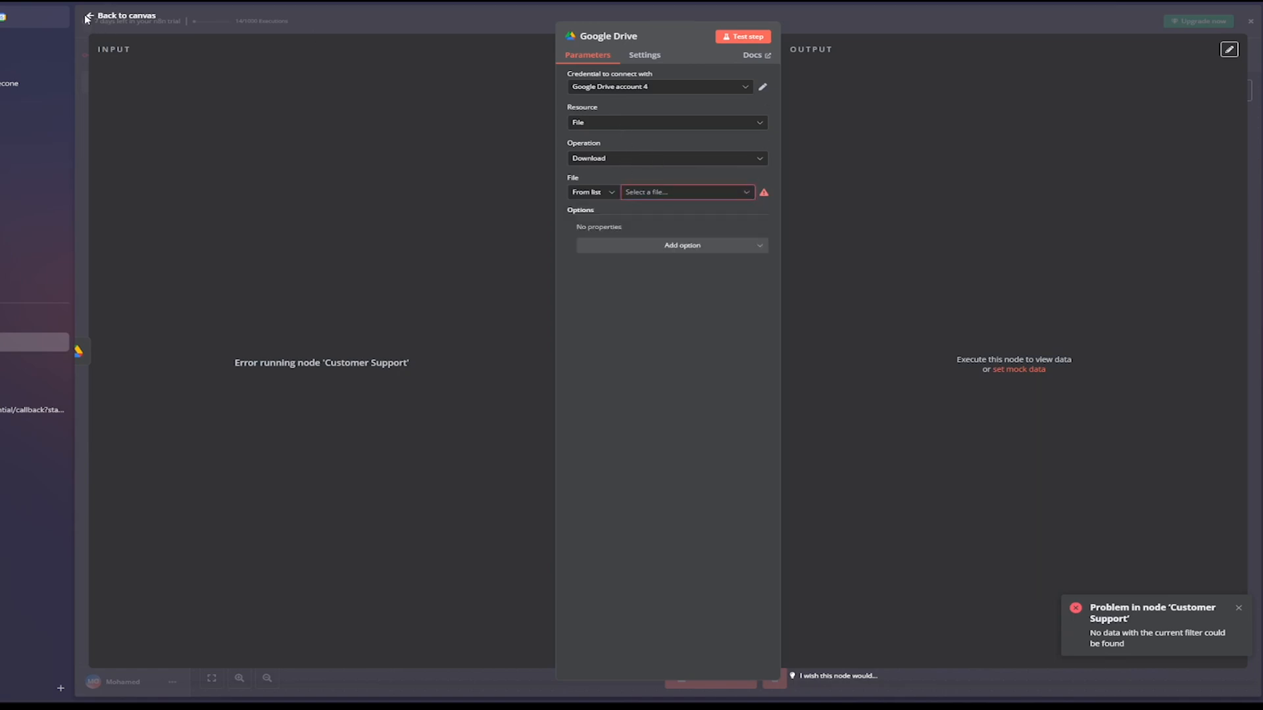
{"action": "left_click", "coordinate": [86, 18]}
{"action": "double_click", "coordinate": [548, 229]}
{"action": "left_click", "coordinate": [1238, 609]}
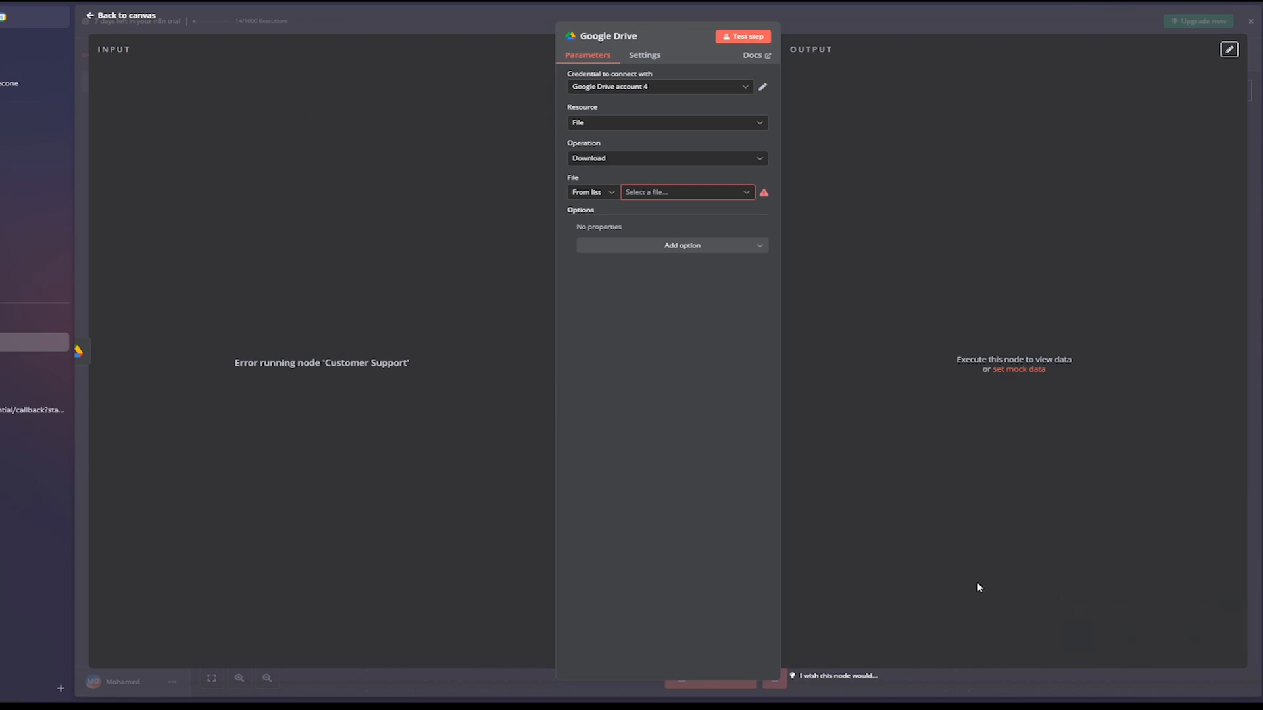
{"action": "left_click", "coordinate": [91, 18]}
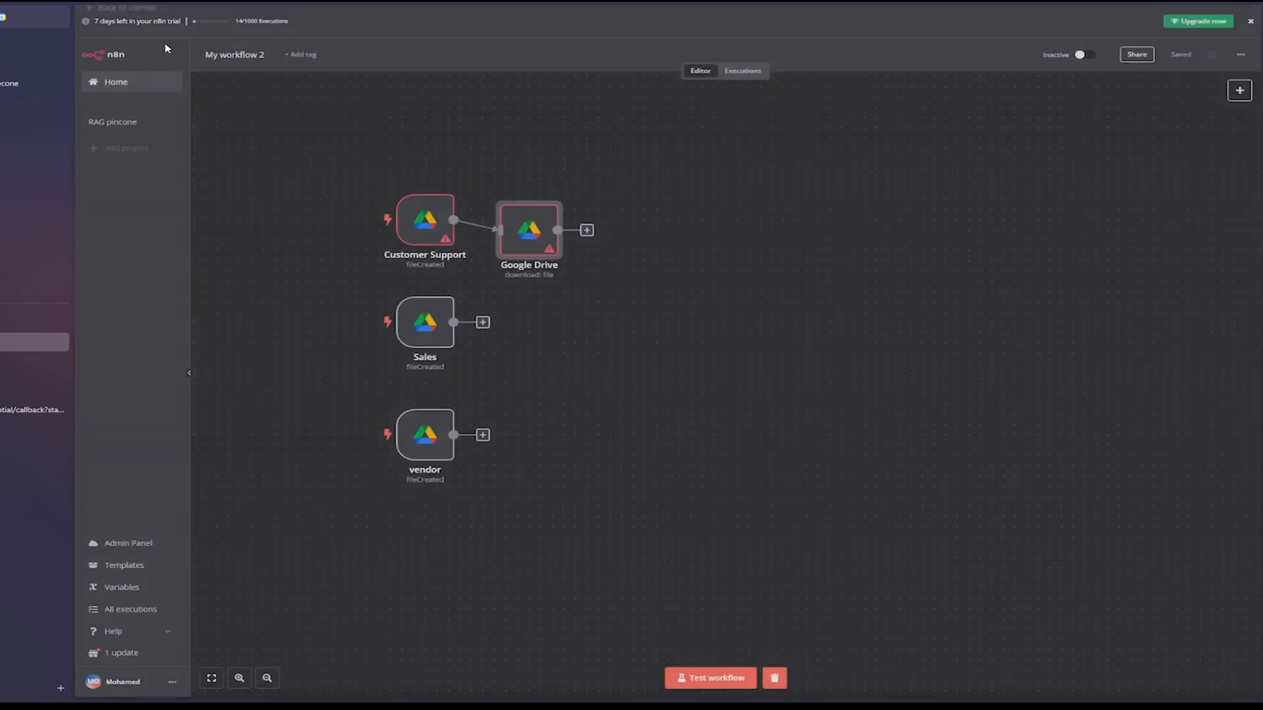
- Fetch a test event in the Customer Support trigger, review the returned file data and return to the canvas
{"action": "double_click", "coordinate": [415, 214]}
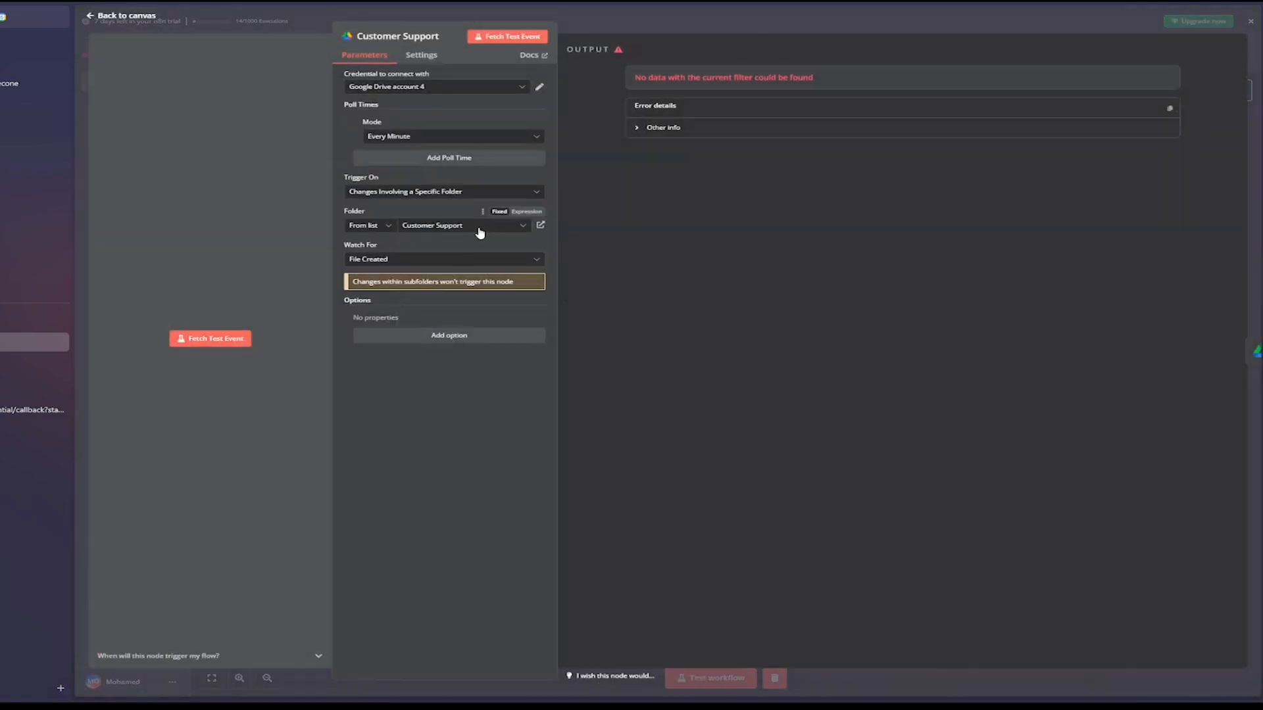
{"action": "left_click", "coordinate": [519, 39]}
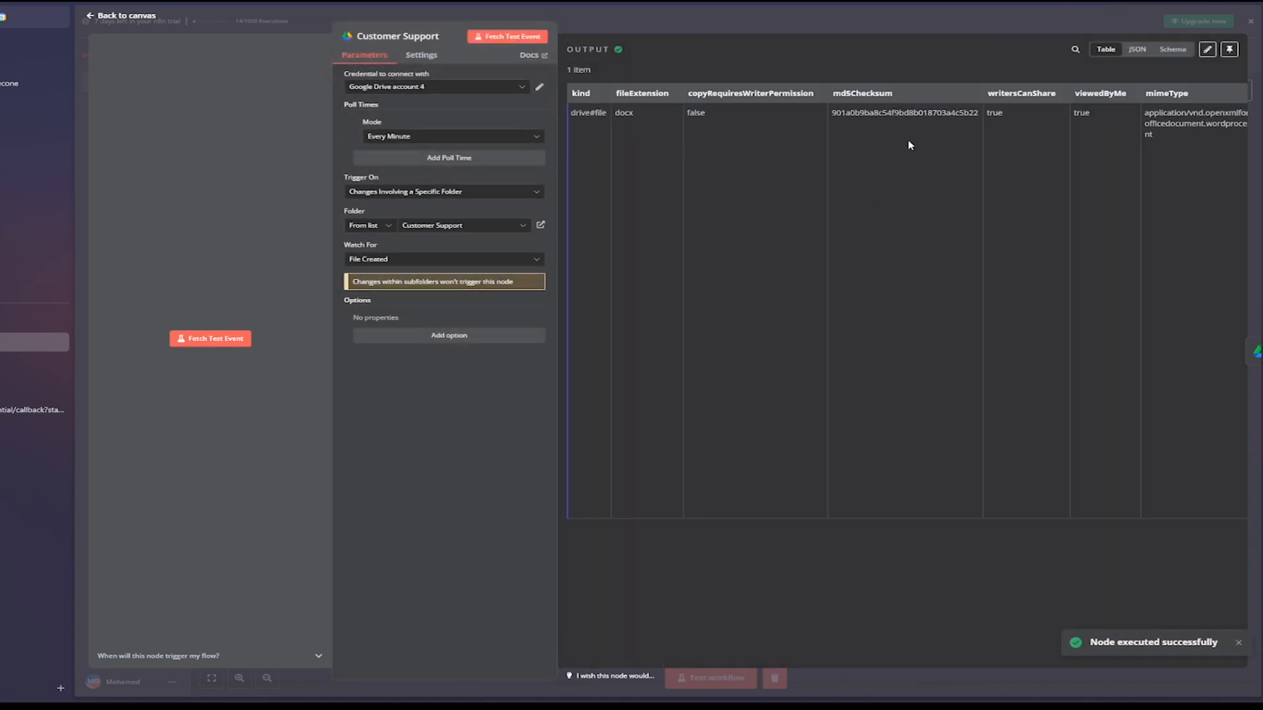
{"action": "scroll", "coordinate": [983, 166], "scroll_direction": "right", "scroll_amount": 10}
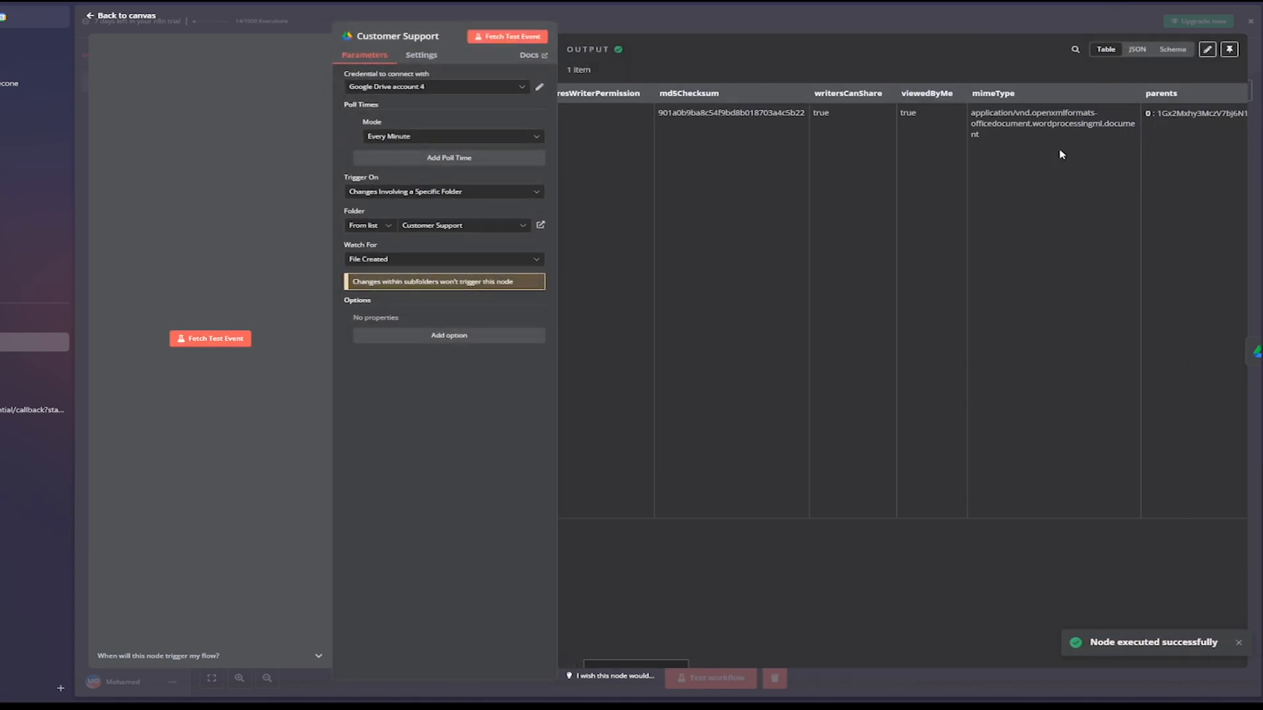
{"action": "scroll", "coordinate": [1052, 155], "scroll_direction": "left", "scroll_amount": 10}
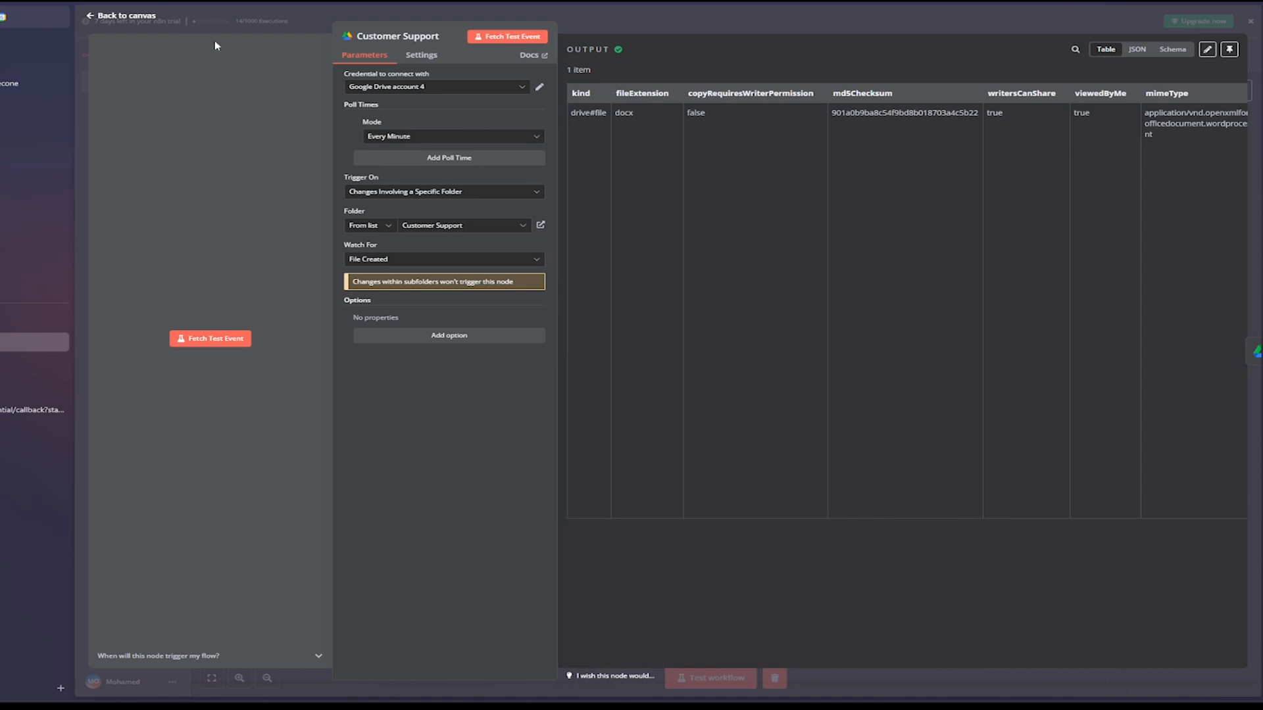
{"action": "left_click", "coordinate": [93, 15]}
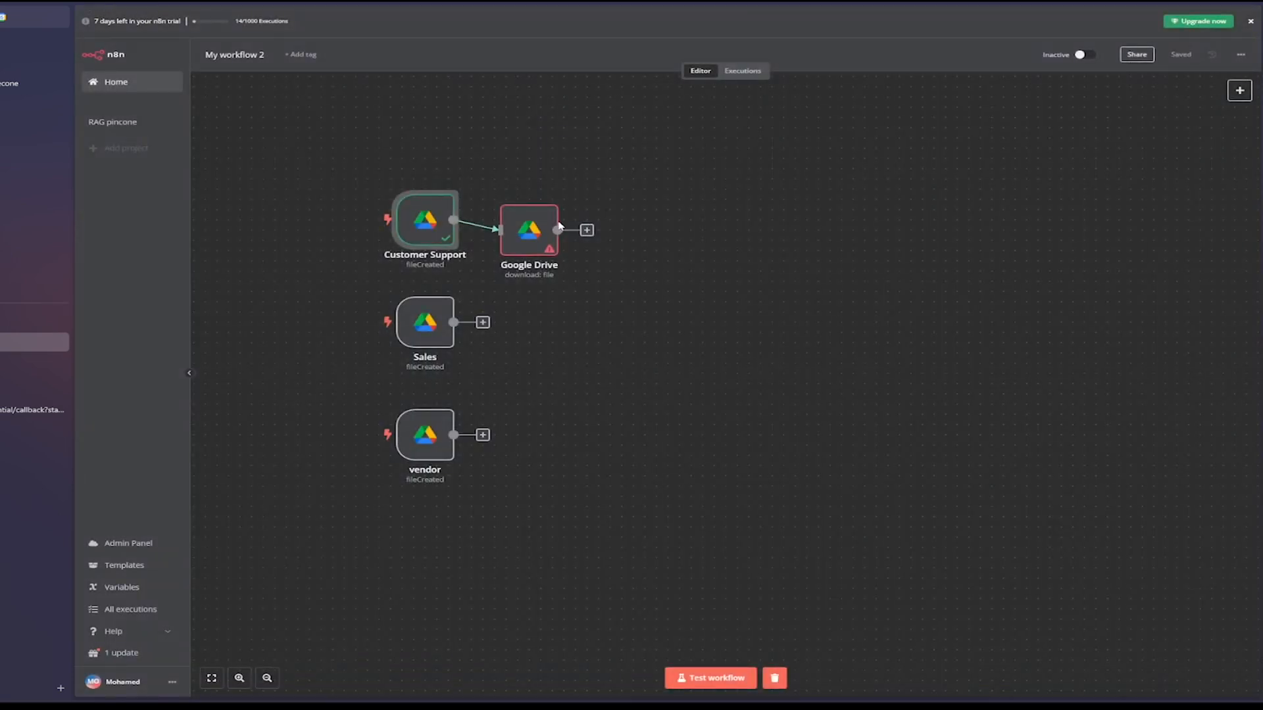
- Align the Google Drive download node with the Customer Support trigger and set its File selection mode to By ID
{"action": "left_click_drag", "start_coordinate": [538, 219], "coordinate": [542, 221]}
{"action": "double_click", "coordinate": [541, 224]}
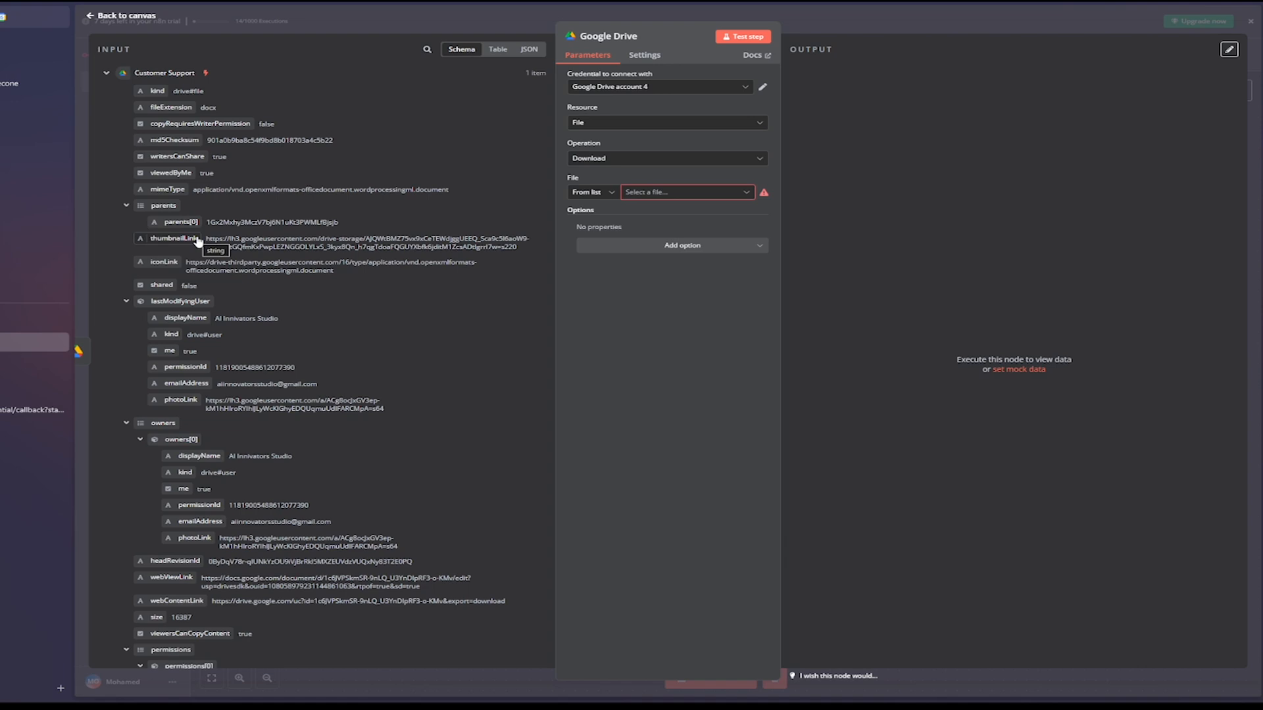
{"action": "left_click", "coordinate": [582, 194]}
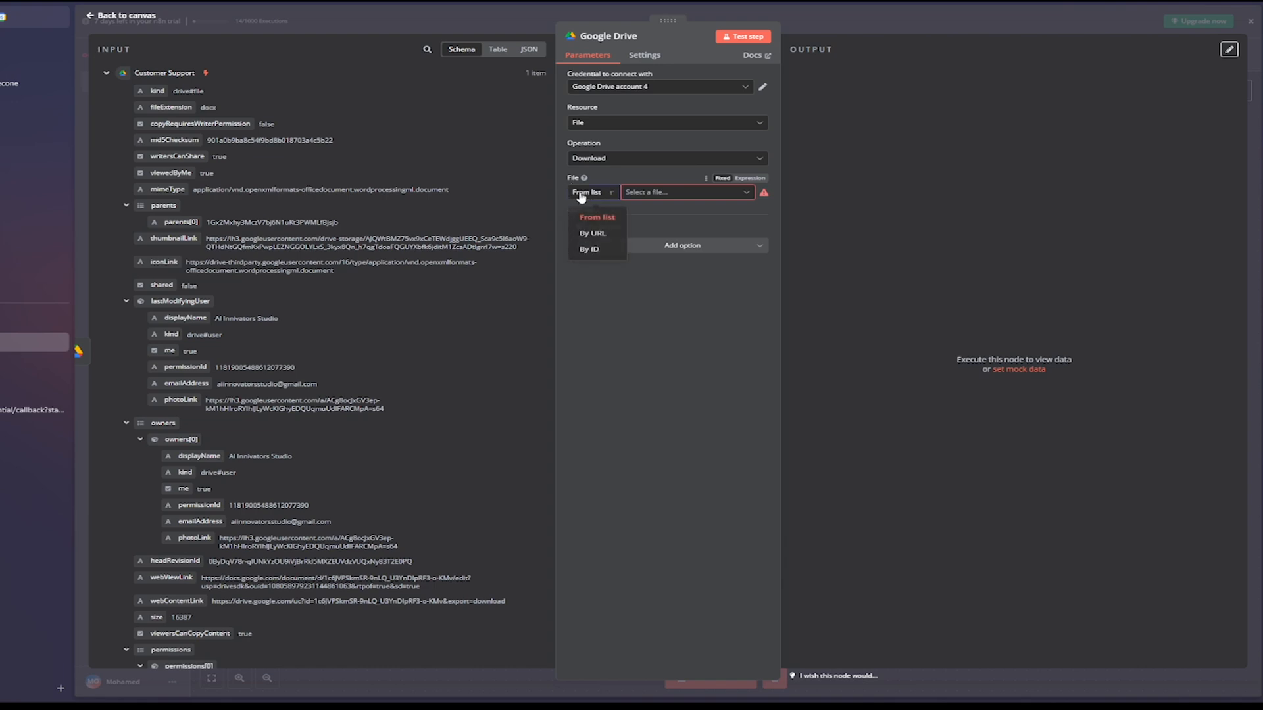
{"action": "left_click", "coordinate": [590, 255]}
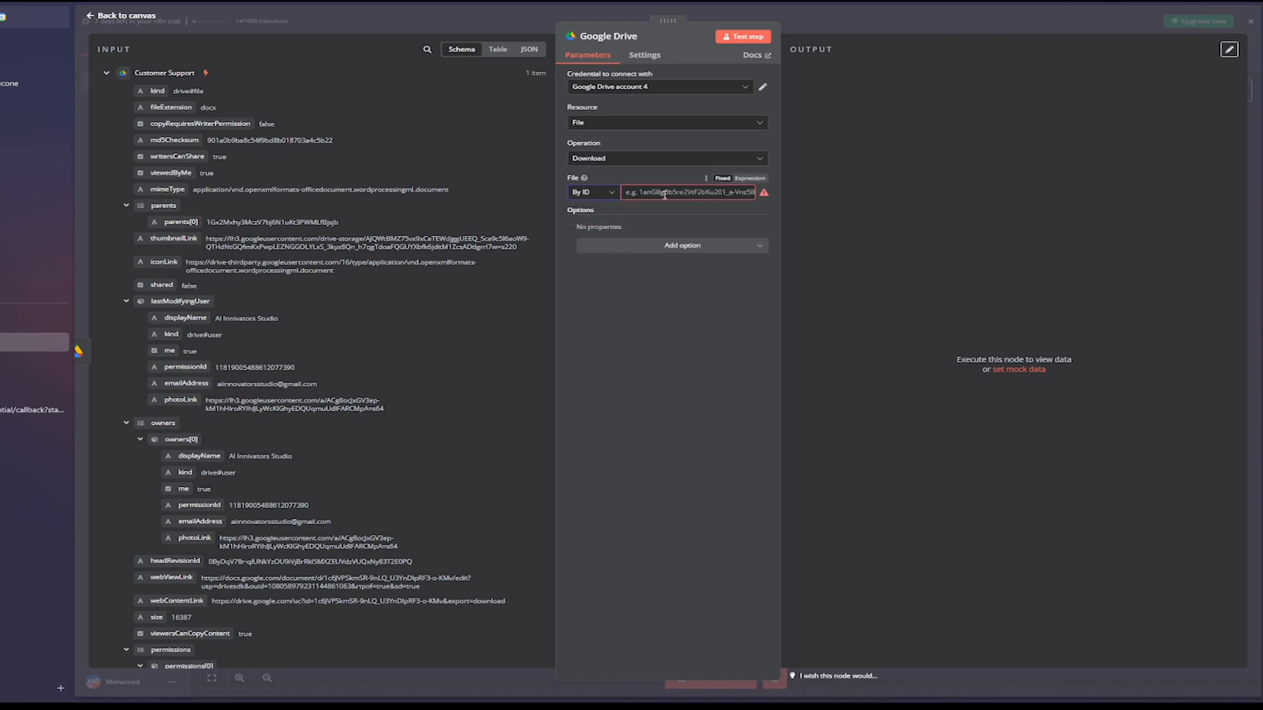
- Search the Customer Support input data for "id" to locate the uploaded file's own id field
{"action": "scroll", "coordinate": [223, 363], "scroll_direction": "down", "scroll_amount": 3}
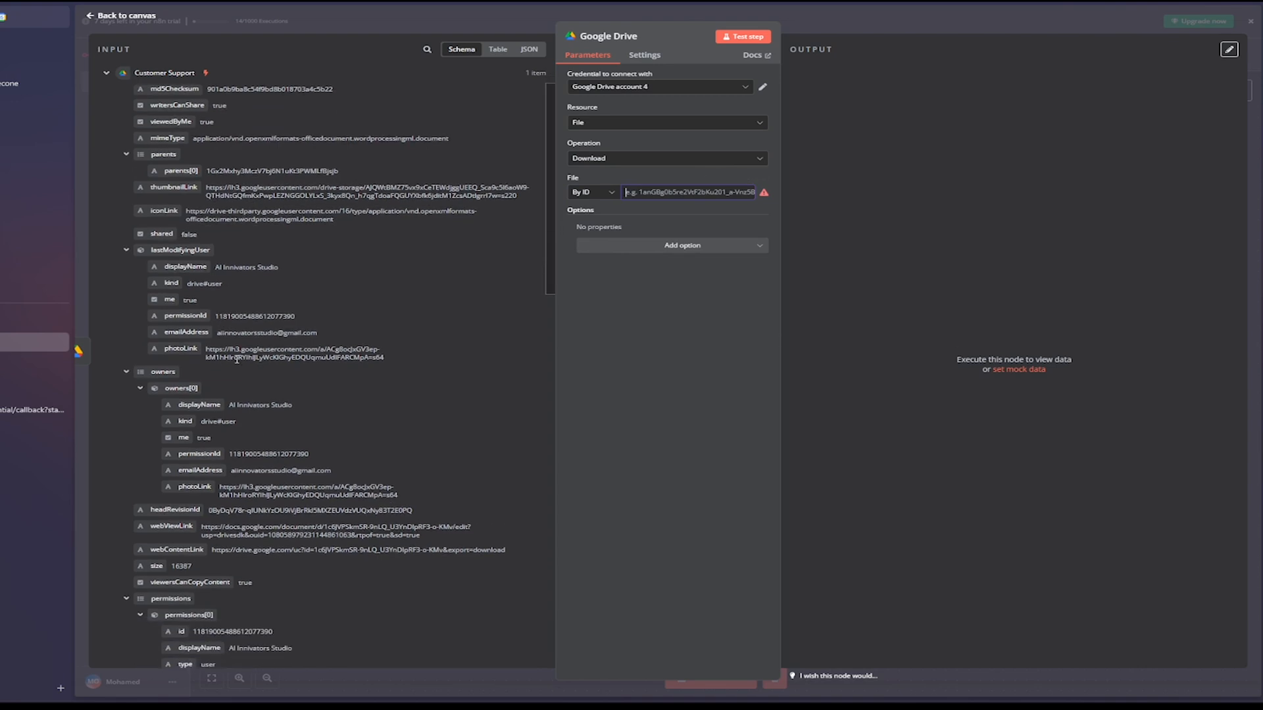
{"action": "scroll", "coordinate": [238, 358], "scroll_direction": "down", "scroll_amount": 3}
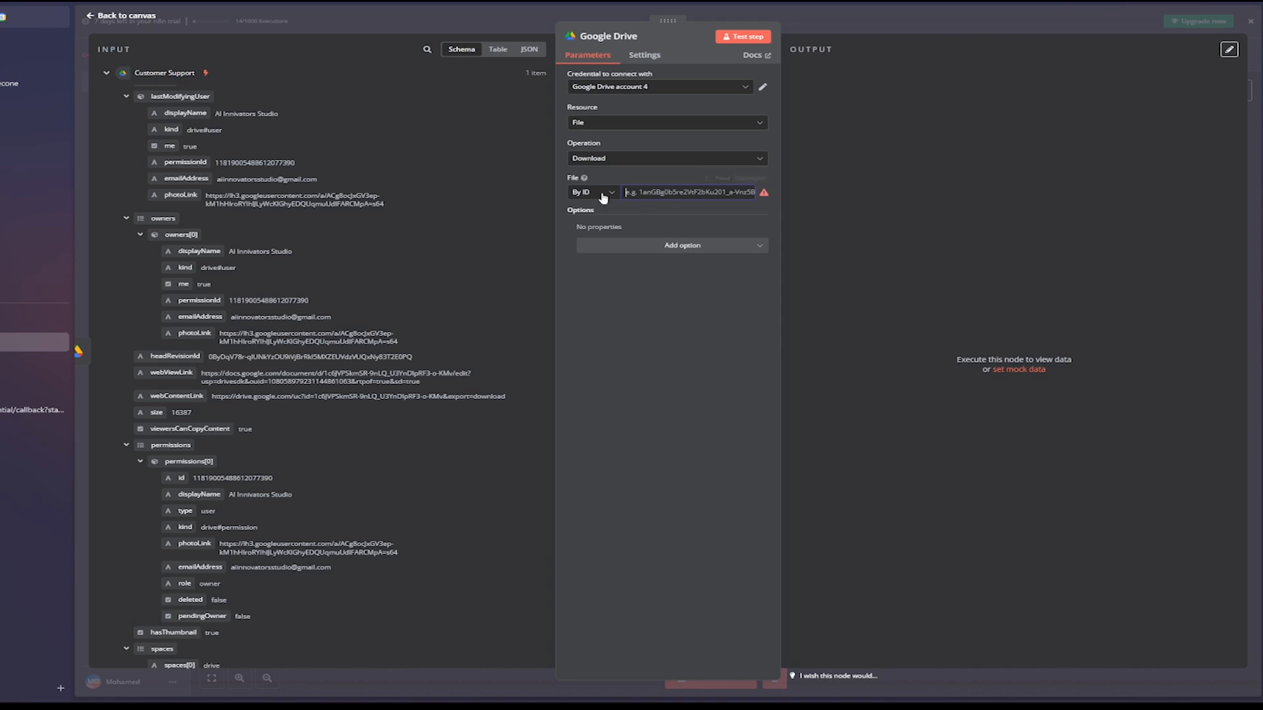
{"action": "scroll", "coordinate": [331, 250], "scroll_direction": "down", "scroll_amount": 5}
{"action": "scroll", "coordinate": [333, 252], "scroll_direction": "up", "scroll_amount": 1}
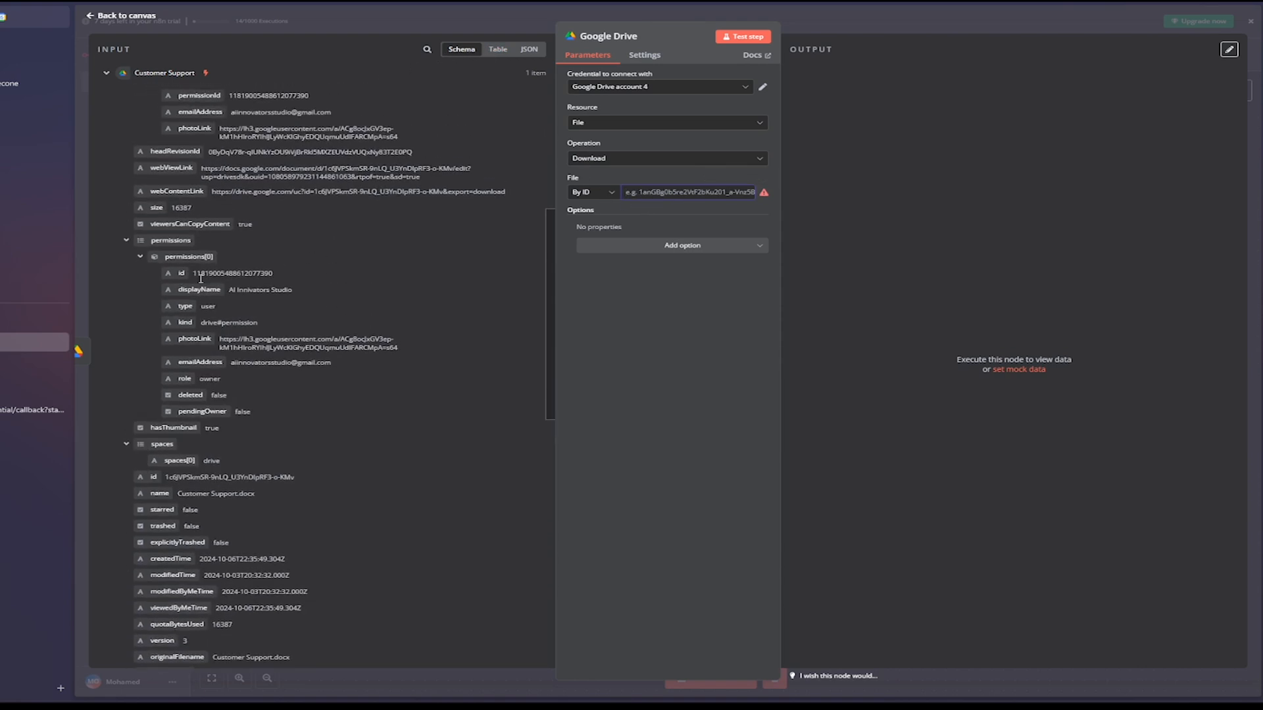
{"action": "left_click", "coordinate": [399, 308]}
{"action": "key", "text": "ctrl+f"}
{"action": "type", "text": "id"}
{"action": "key", "text": "Return"}
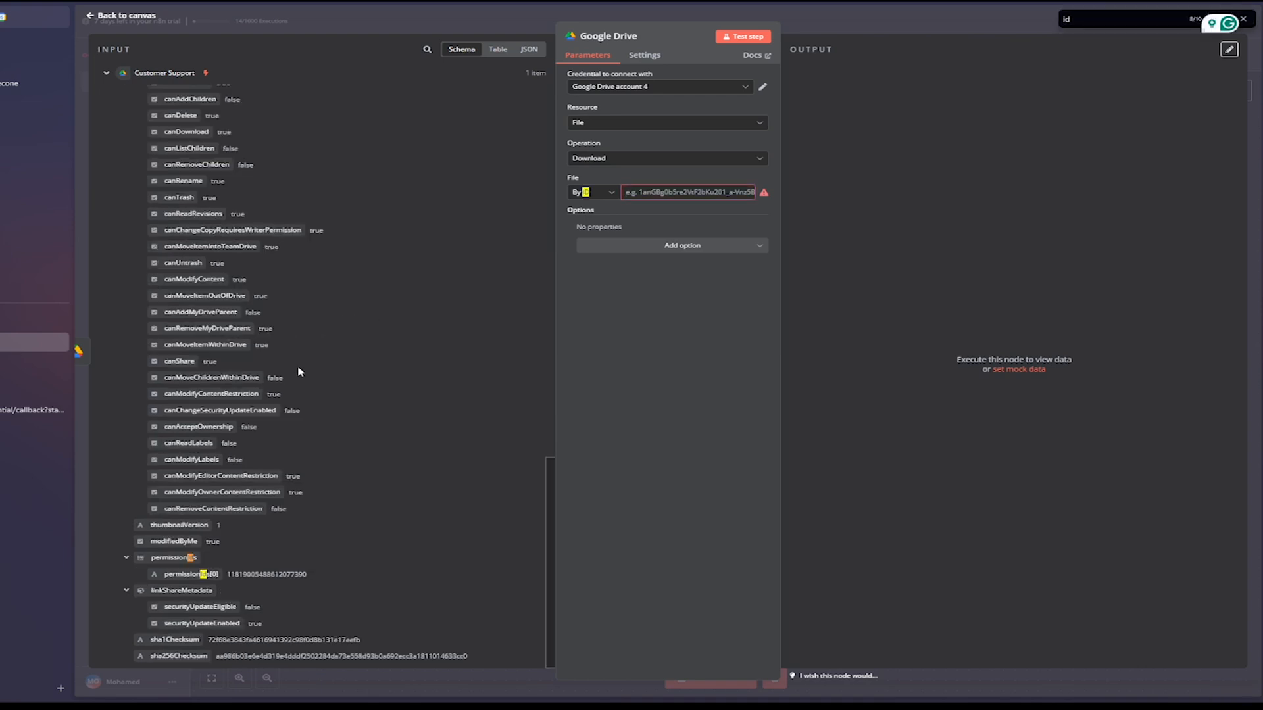
{"action": "key", "text": "Return"}
{"action": "key", "text": "Return"}
{"action": "key", "text": "Return"}
{"action": "key", "text": "Return"}
{"action": "key", "text": "Return"}
{"action": "key", "text": "Return"}
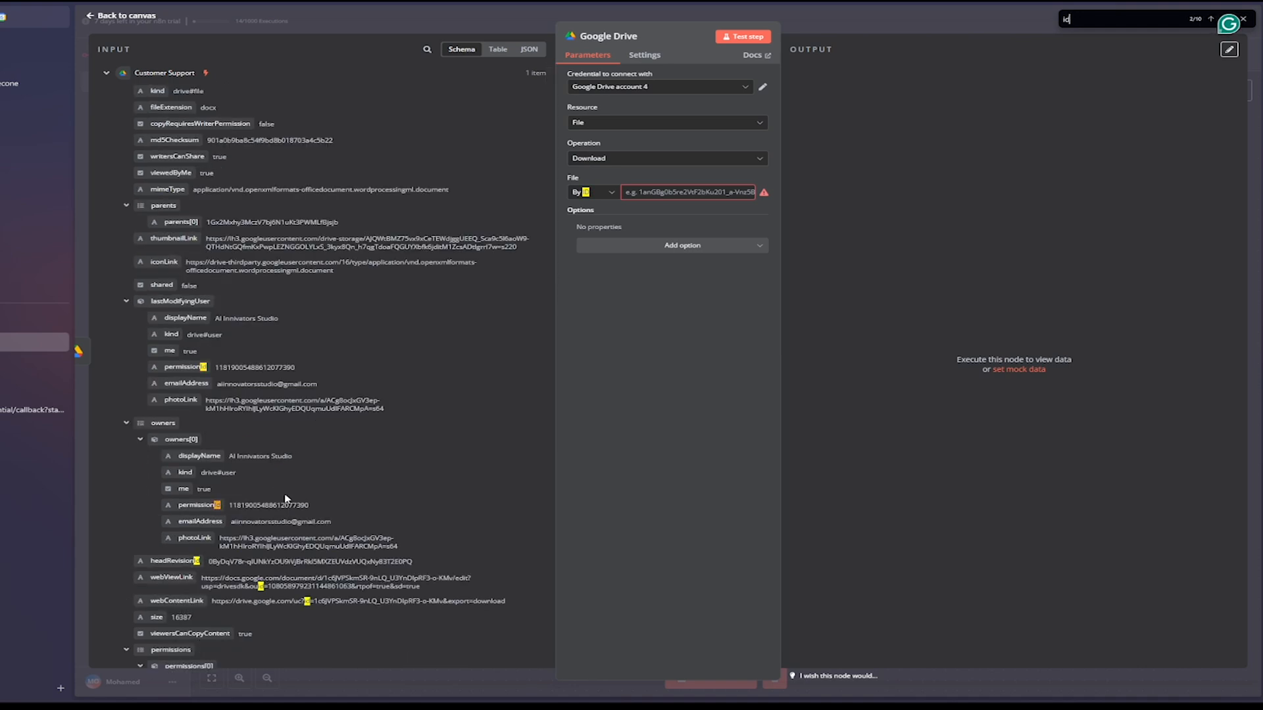
{"action": "key", "text": "Return"}
{"action": "key", "text": "Return"}
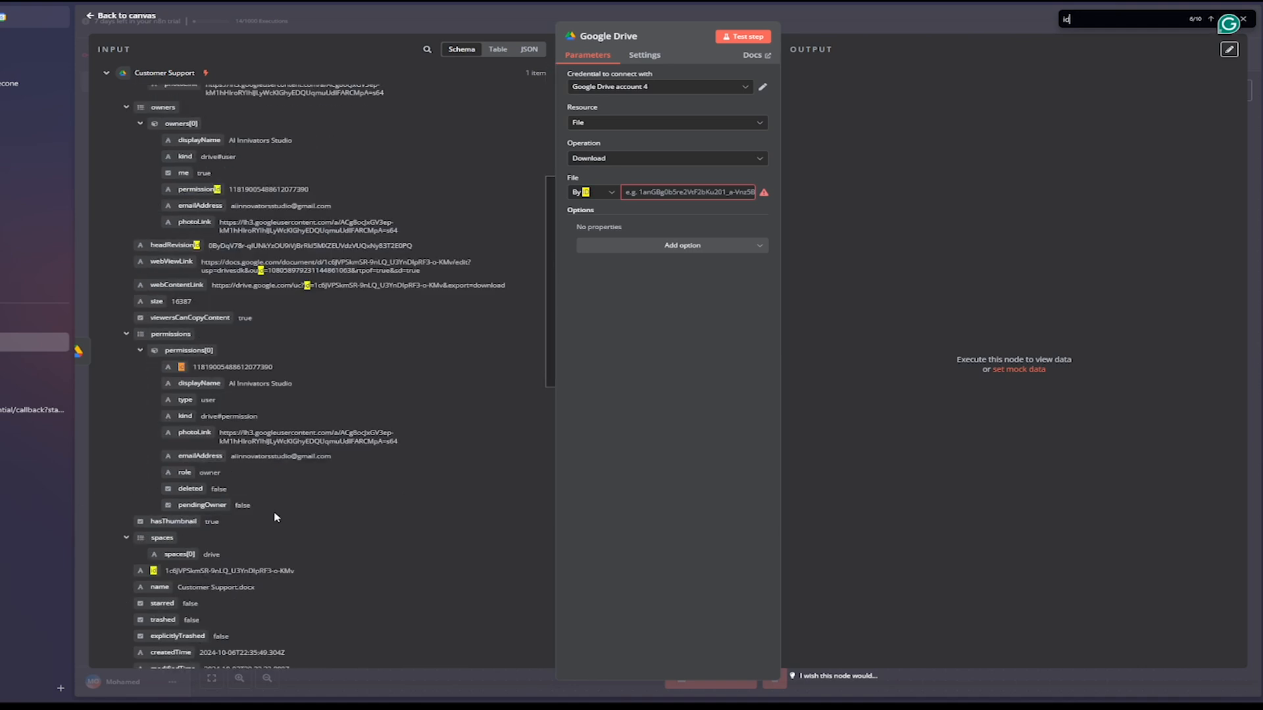
- Map the Customer Support file's id into the File field as {{ $json.id }} and return to the canvas
{"action": "scroll", "coordinate": [236, 597], "scroll_direction": "down", "scroll_amount": 1}
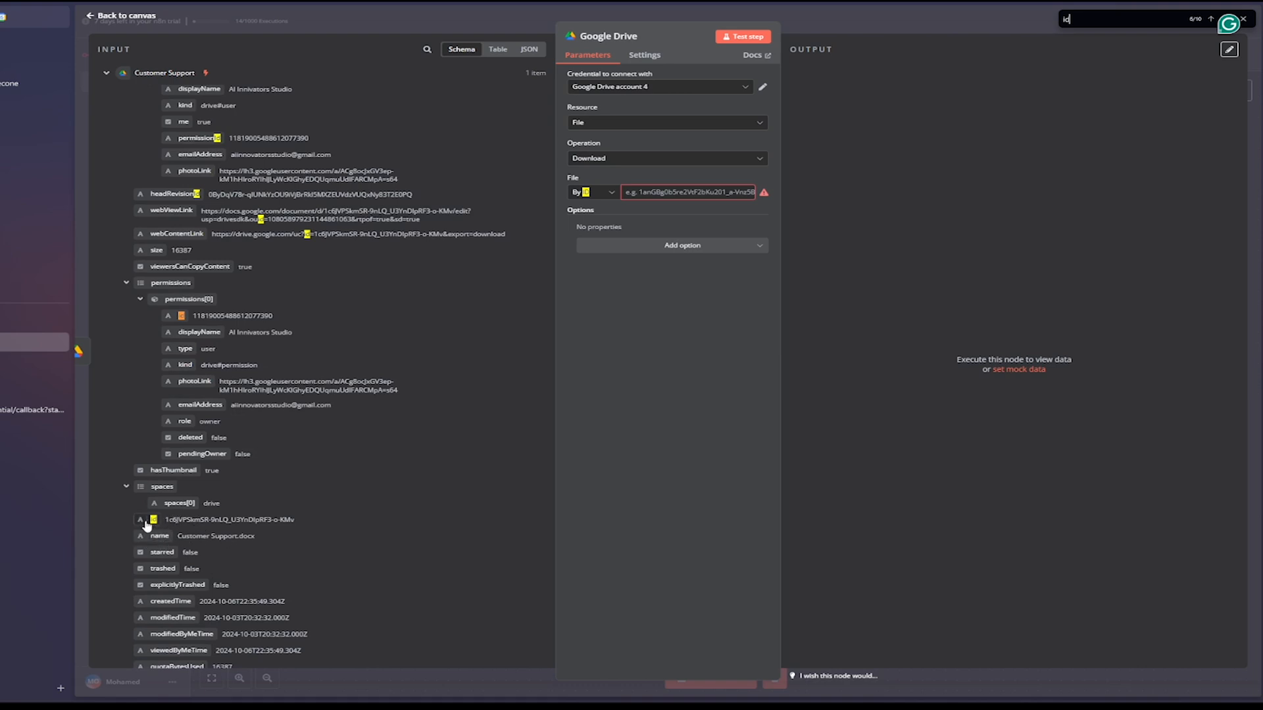
{"action": "left_click_drag", "start_coordinate": [146, 523], "coordinate": [676, 200]}
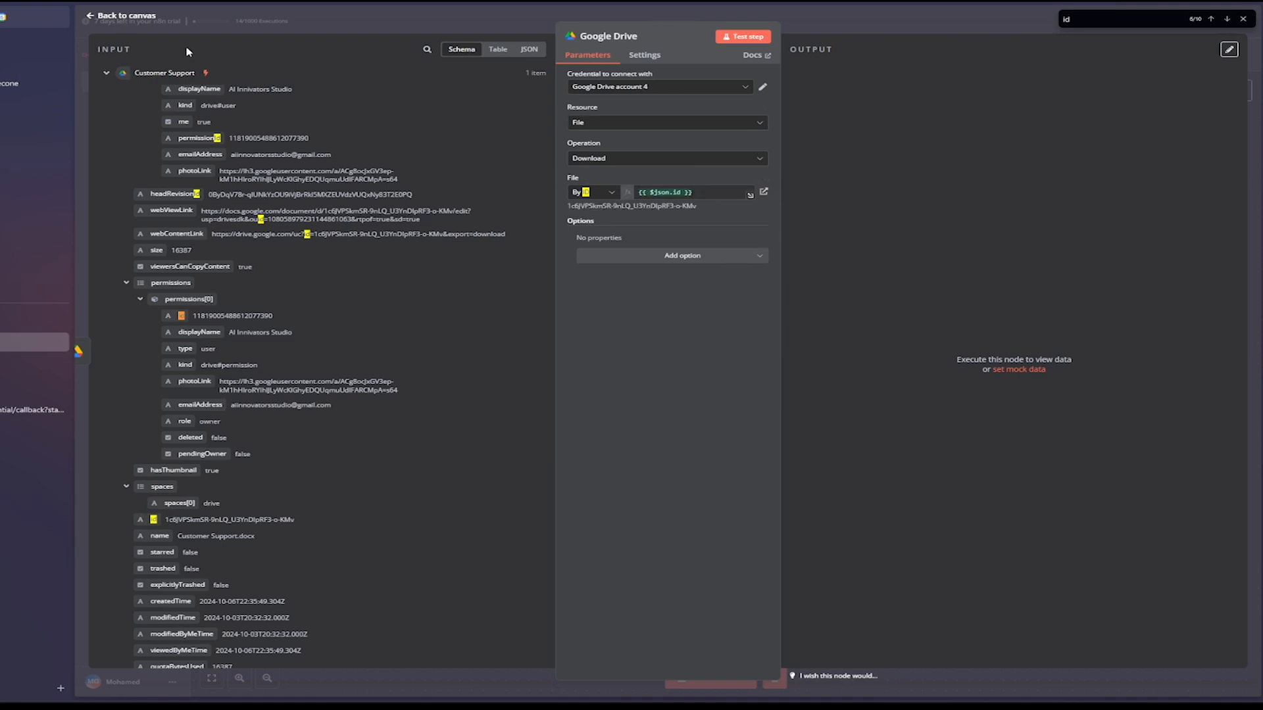
{"action": "left_click", "coordinate": [94, 17]}
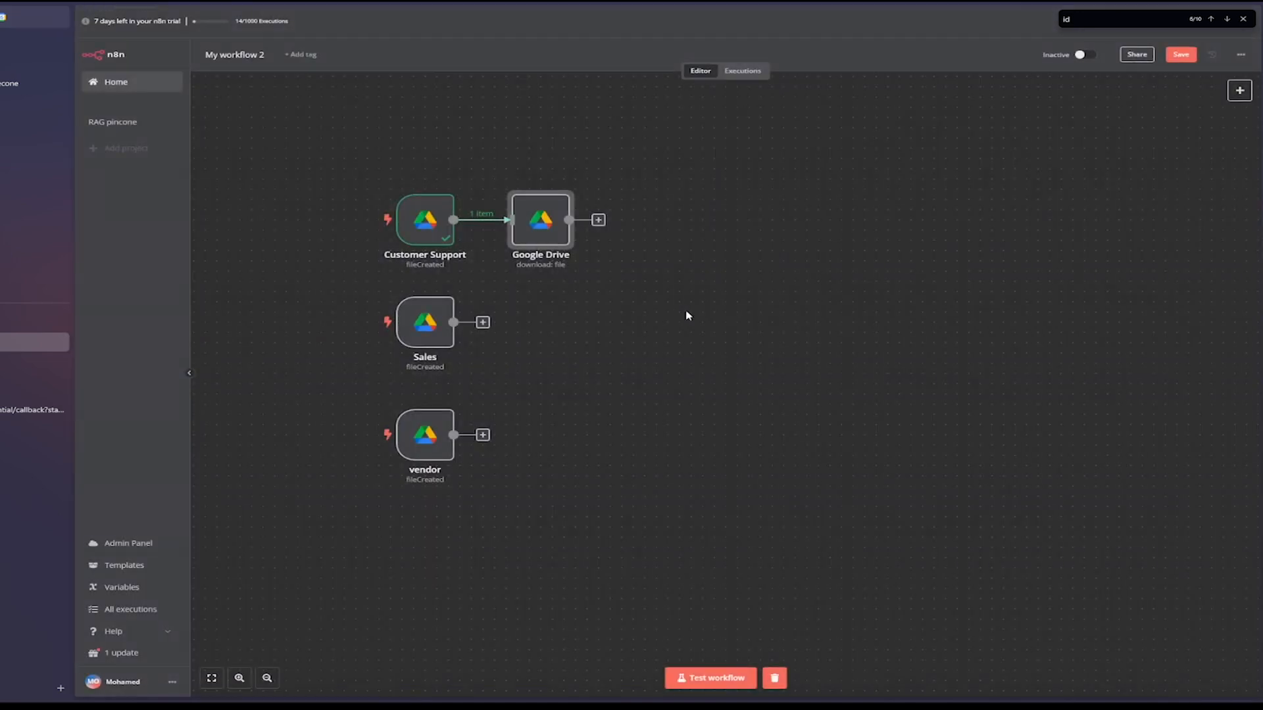
- Make two copies of the configured Google Drive download node
{"action": "right_click", "coordinate": [548, 235]}
{"action": "left_click", "coordinate": [576, 339]}
{"action": "right_click", "coordinate": [577, 280]}
{"action": "left_click", "coordinate": [604, 379]}
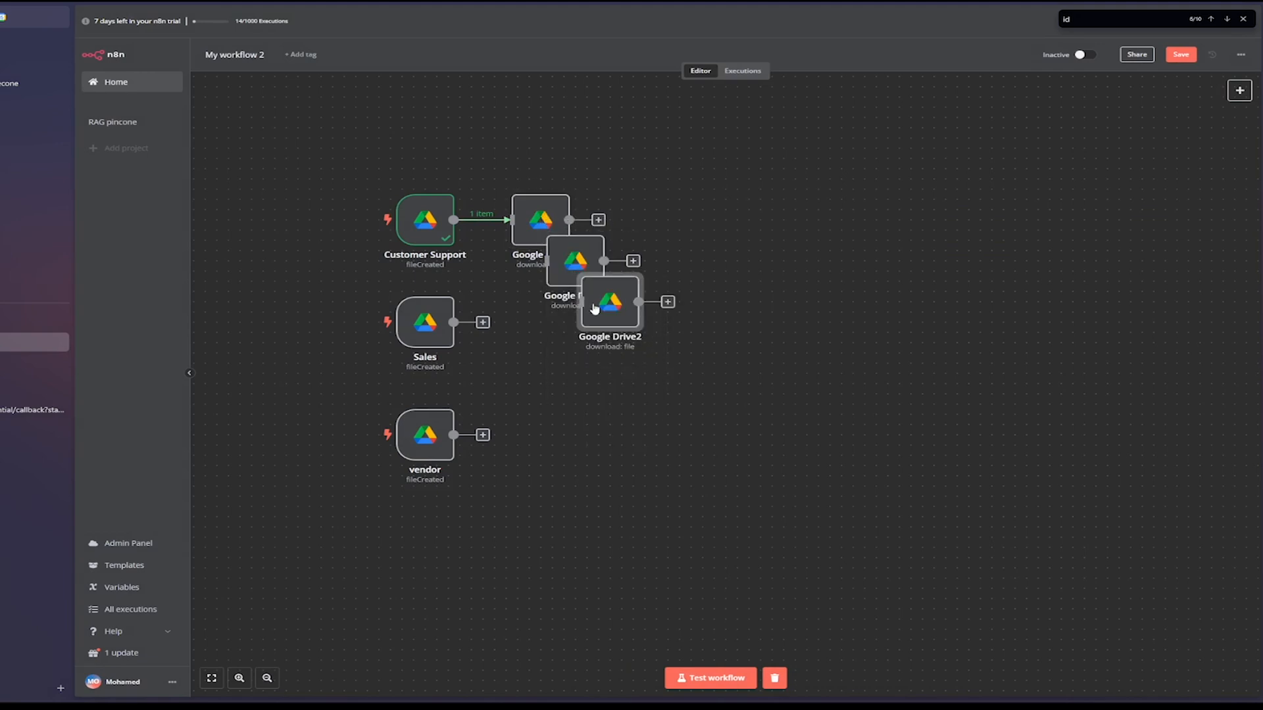
- Position the two download node copies beside the vendor and Sales triggers and connect each trigger to its copy
{"action": "left_click_drag", "start_coordinate": [608, 304], "coordinate": [588, 434]}
{"action": "left_click_drag", "start_coordinate": [453, 435], "coordinate": [585, 438]}
{"action": "left_click_drag", "start_coordinate": [567, 267], "coordinate": [543, 328]}
{"action": "left_click_drag", "start_coordinate": [454, 322], "coordinate": [524, 323]}
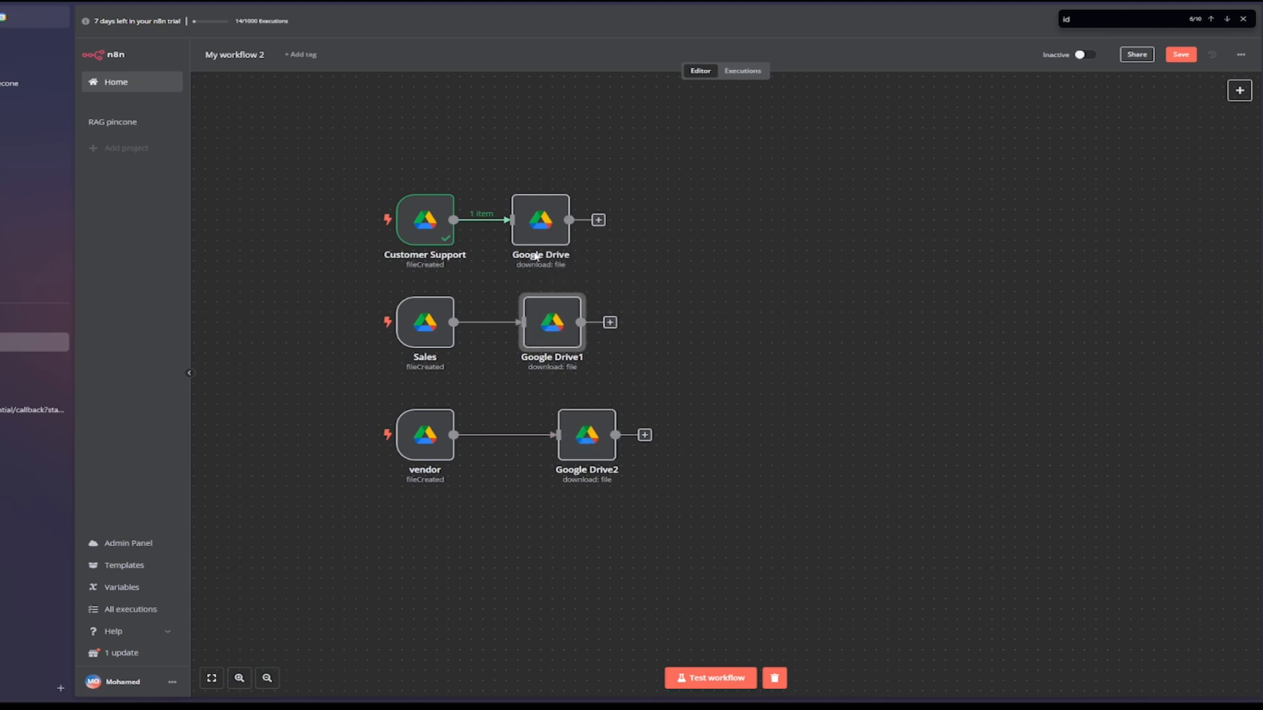
- Rename the Customer Support branch's download node to "download customer support" and align it above the Sales download node
{"action": "double_click", "coordinate": [538, 228]}
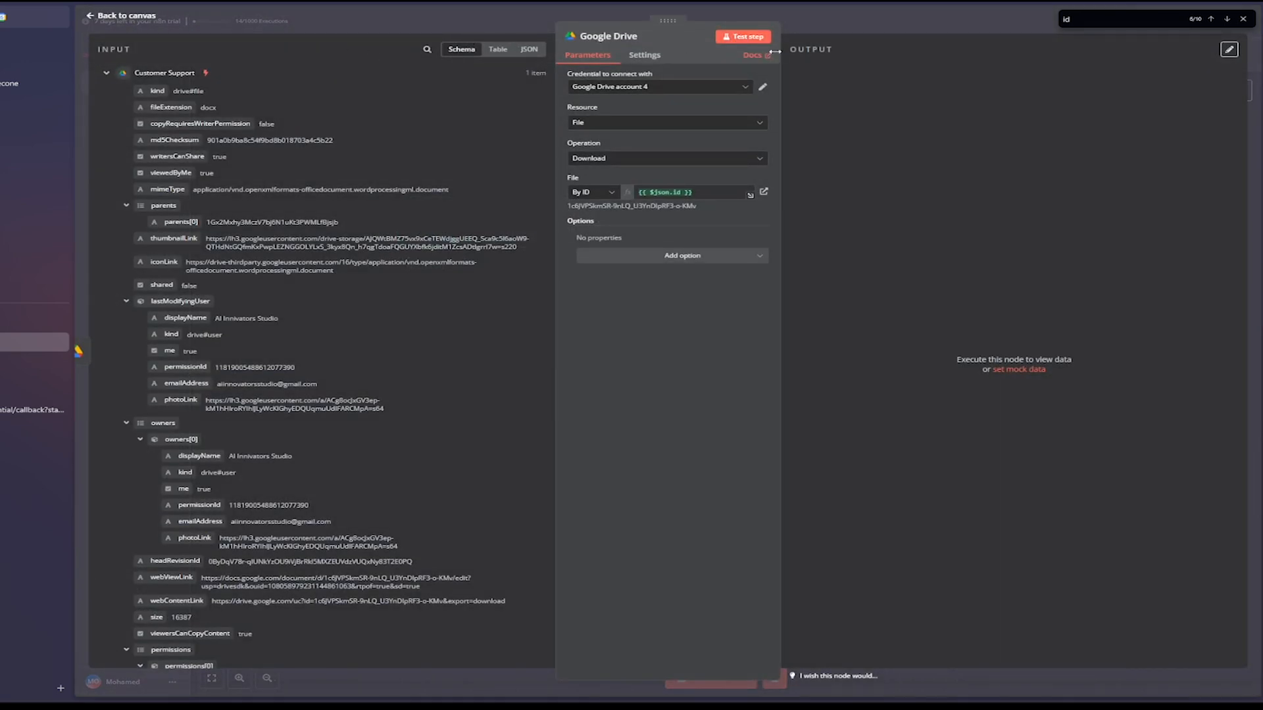
{"action": "left_click", "coordinate": [638, 38]}
{"action": "left_click_drag", "start_coordinate": [701, 32], "coordinate": [640, 31]}
{"action": "type", "text": "download customer suport"}
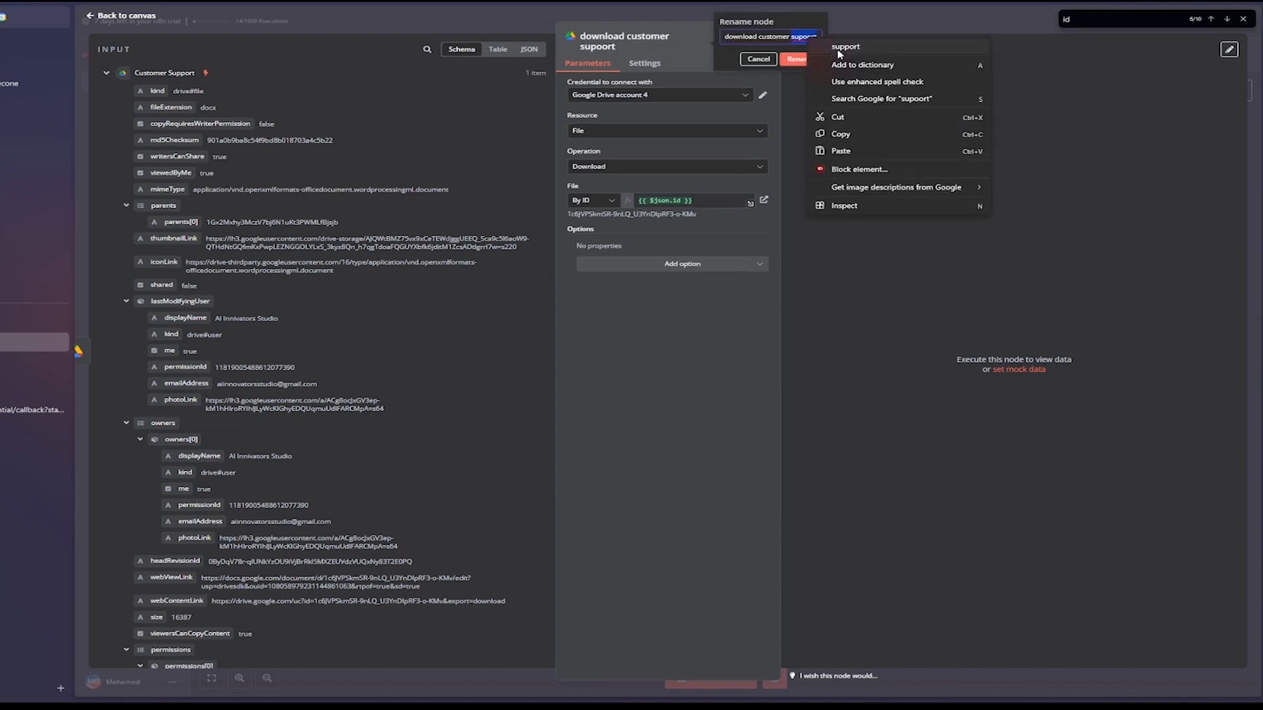
{"action": "left_click", "coordinate": [842, 49]}
{"action": "left_click", "coordinate": [803, 60]}
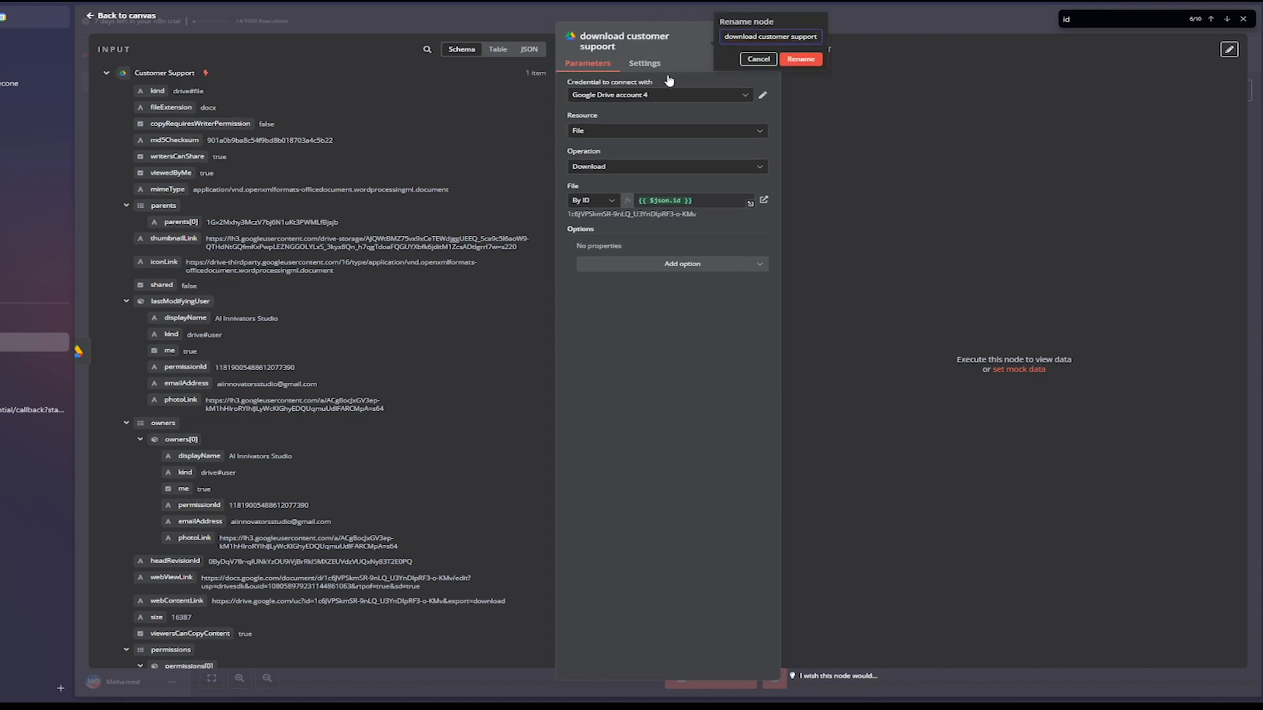
{"action": "key", "text": "Return"}
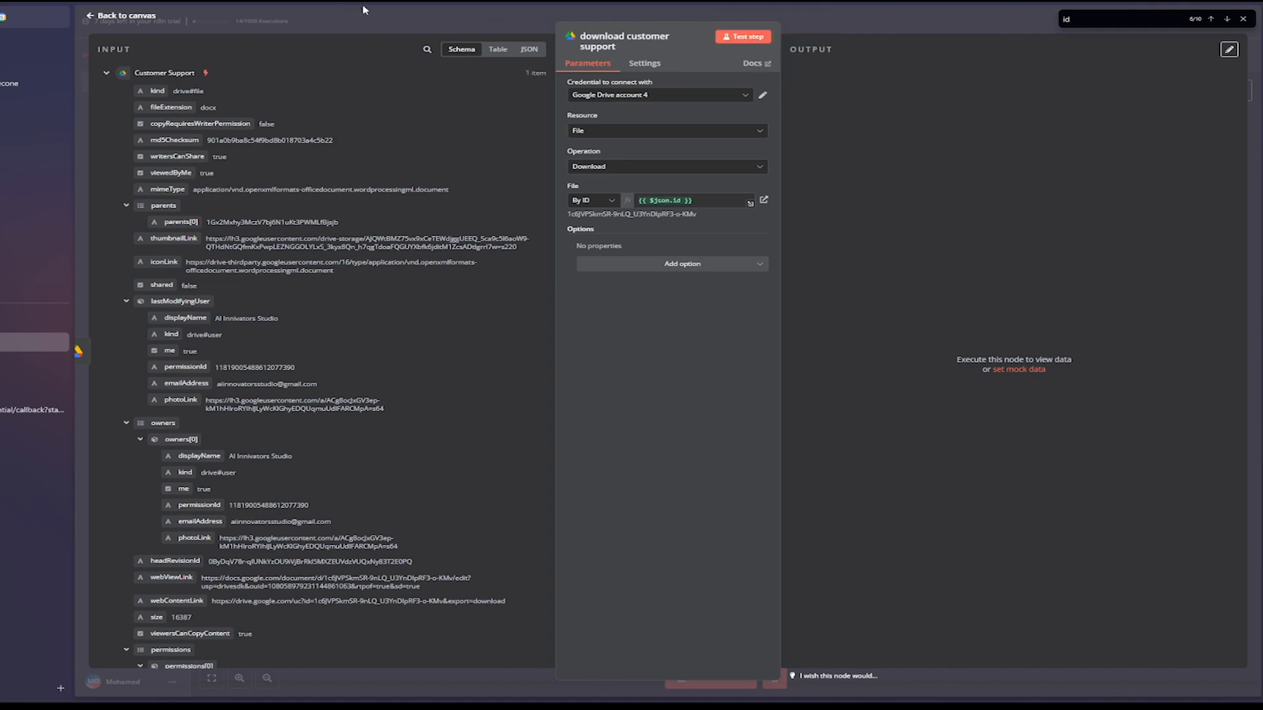
{"action": "left_click", "coordinate": [103, 18]}
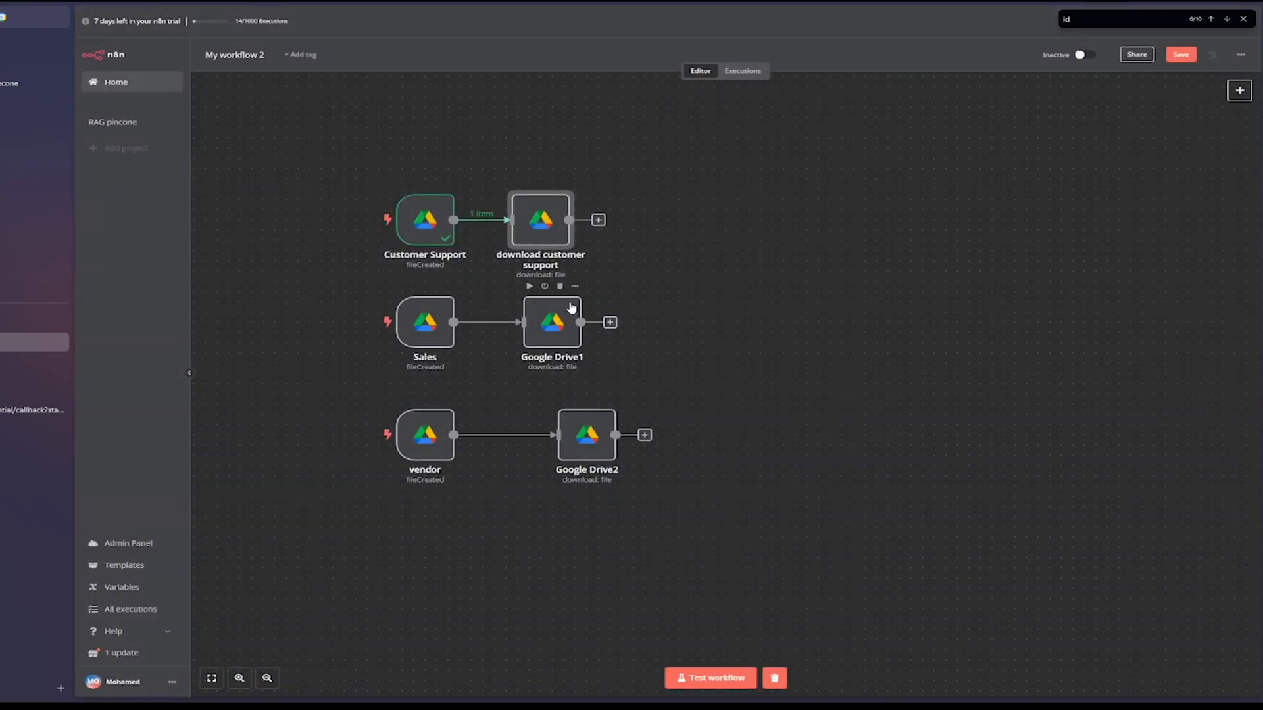
{"action": "left_click_drag", "start_coordinate": [551, 229], "coordinate": [562, 229]}
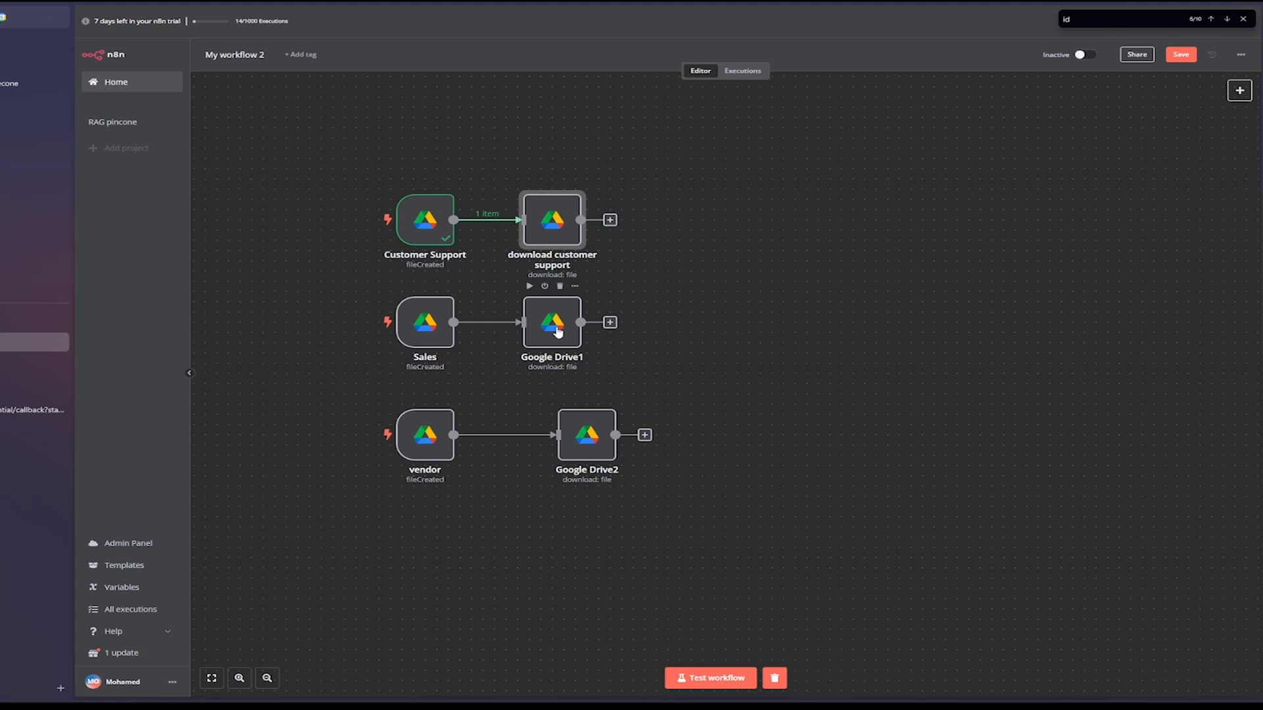
- Rename the download node connected to the Sales trigger to "download sales"
{"action": "double_click", "coordinate": [558, 330]}
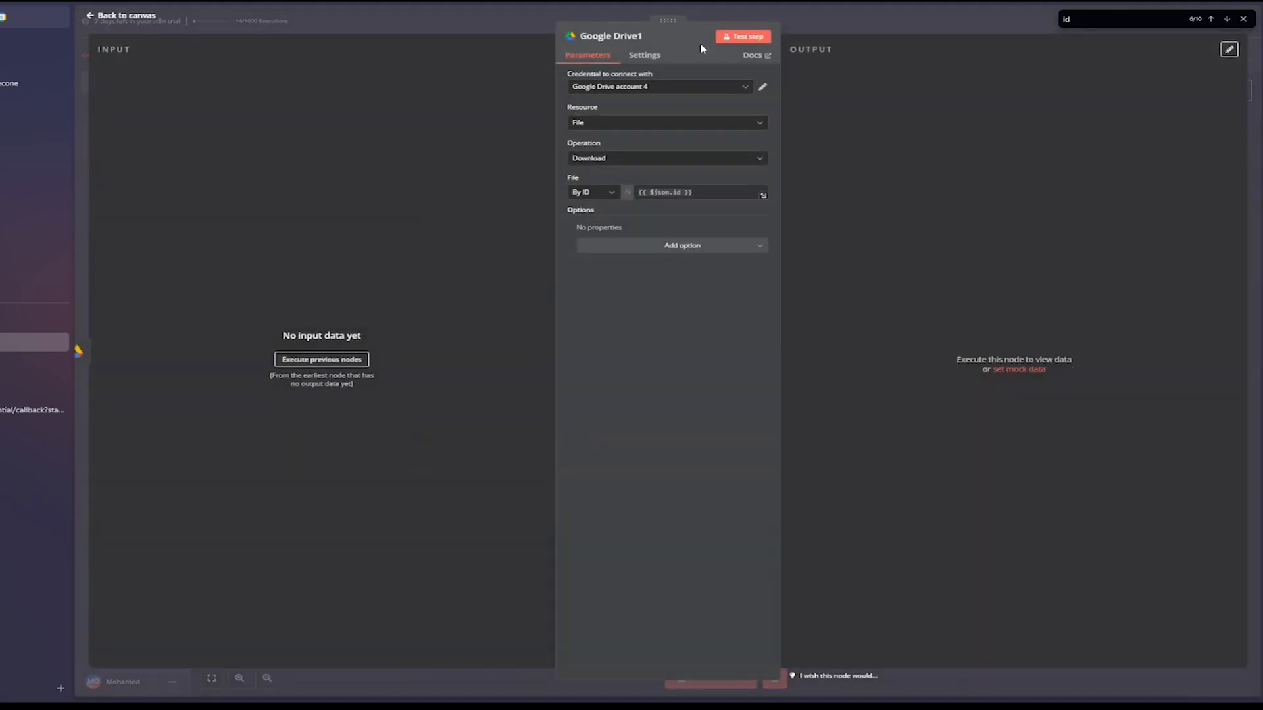
{"action": "left_click", "coordinate": [647, 37]}
{"action": "left_click_drag", "start_coordinate": [738, 29], "coordinate": [624, 40]}
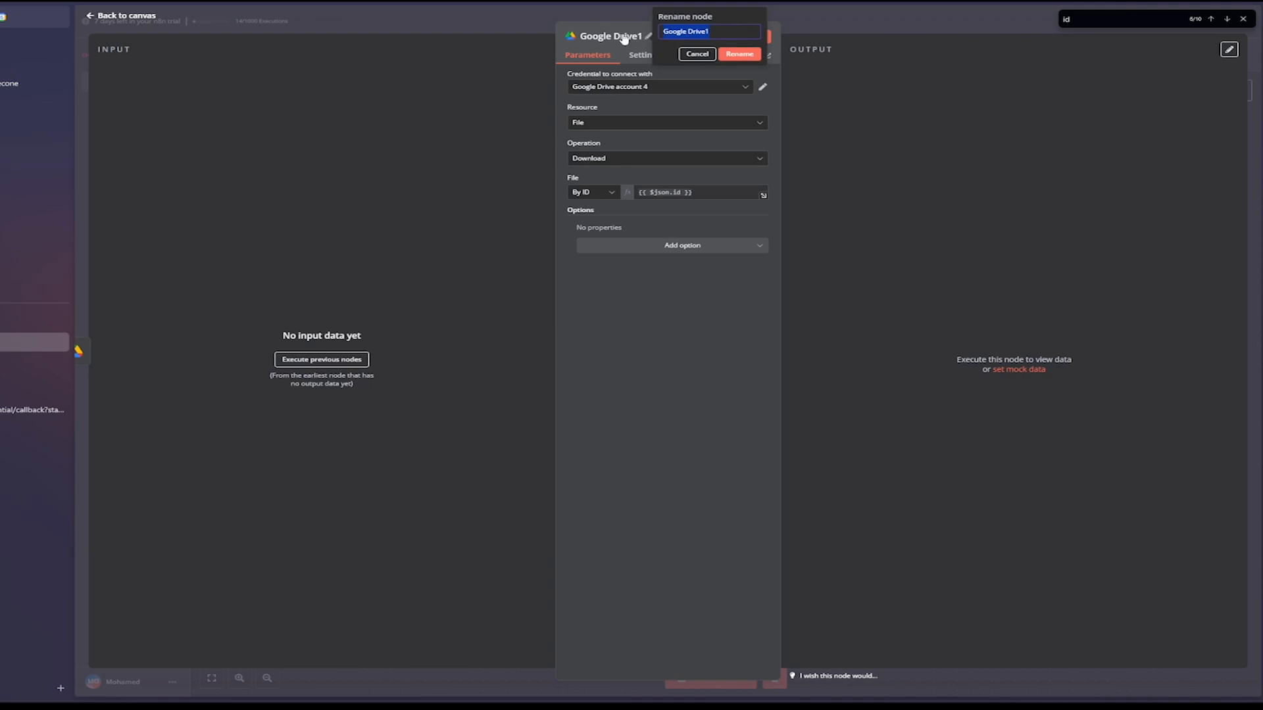
{"action": "type", "text": "download sales"}
{"action": "left_click", "coordinate": [739, 58]}
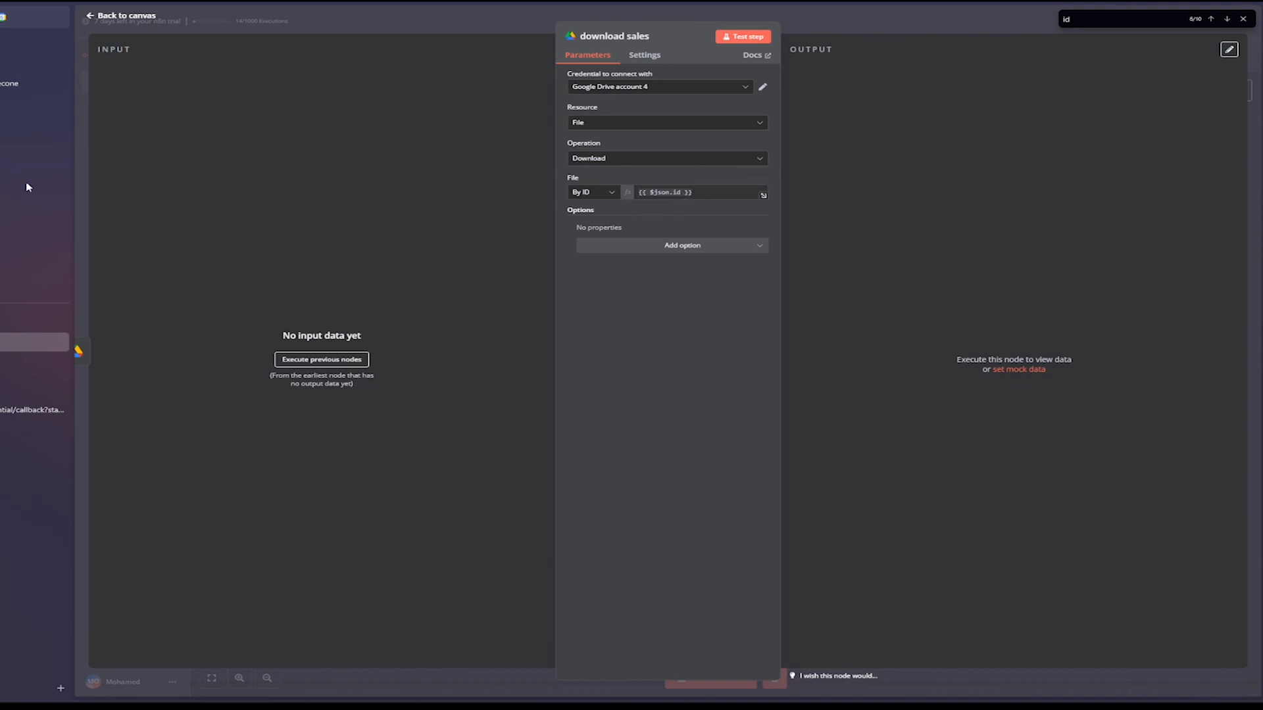
- Execute the previous nodes to load the Sales file data into the download sales node, and return to the canvas
{"action": "left_click", "coordinate": [304, 362]}
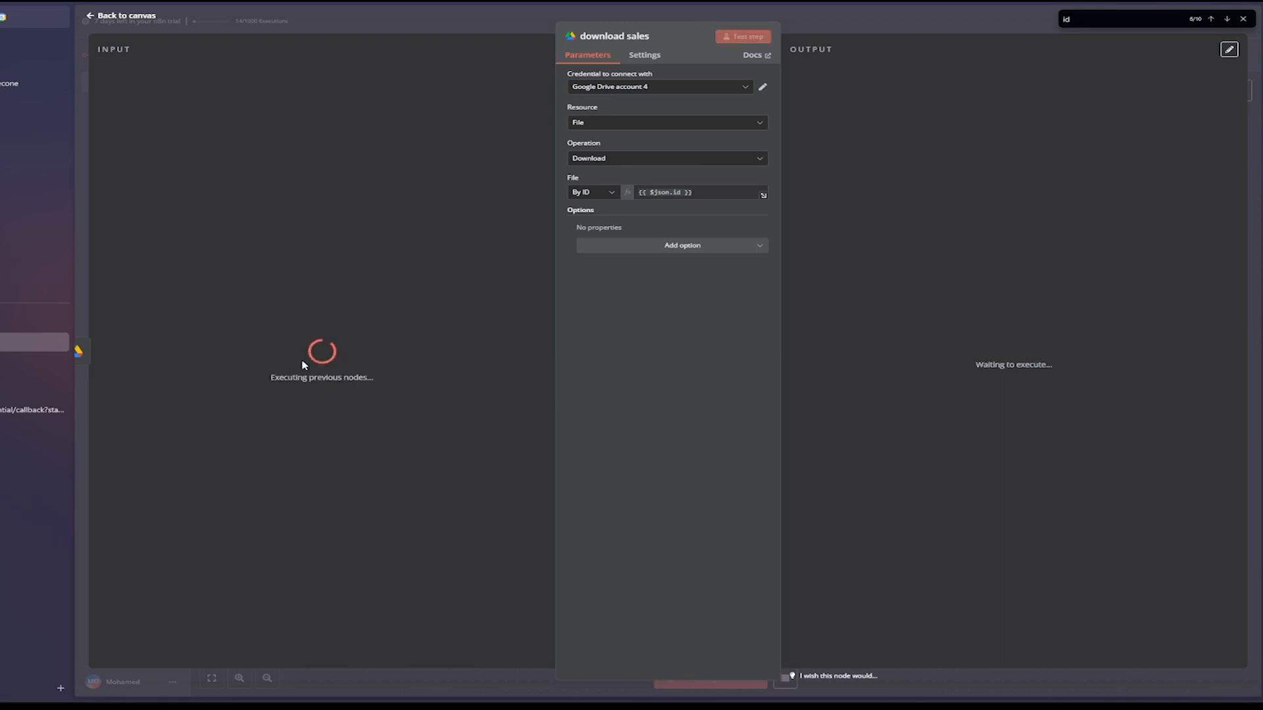
{"action": "scroll", "coordinate": [369, 319], "scroll_direction": "down", "scroll_amount": 5}
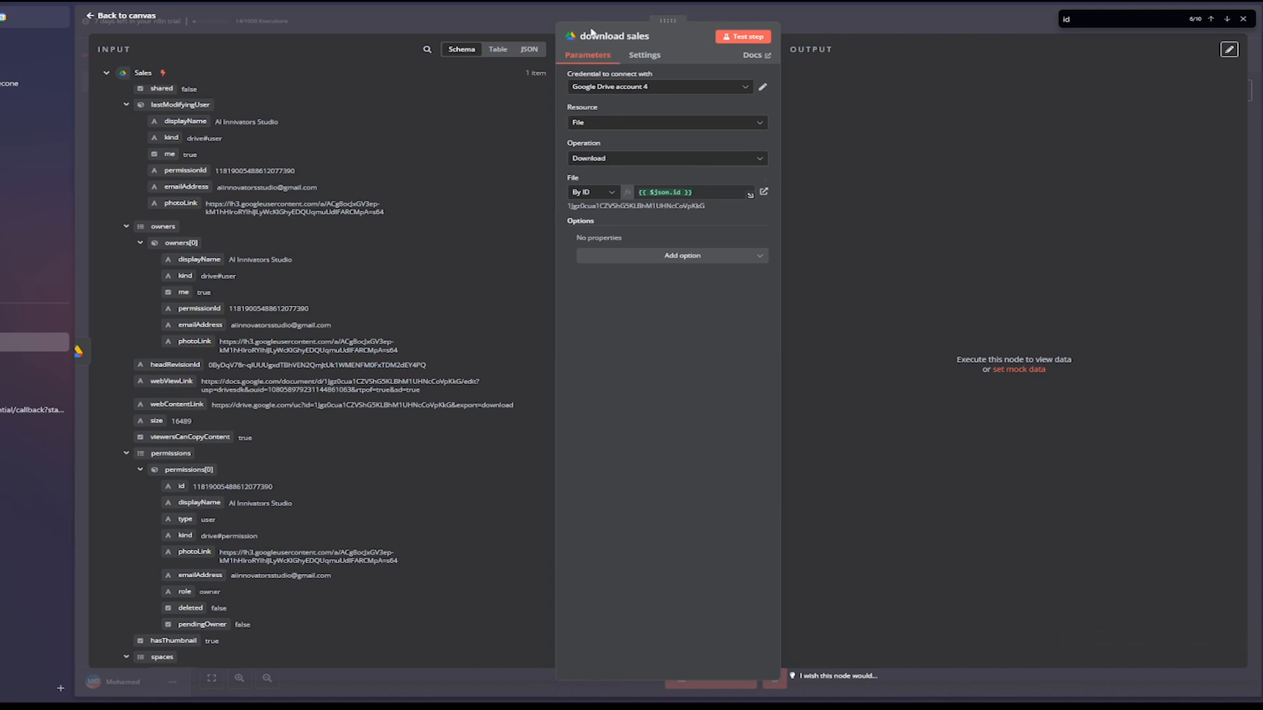
{"action": "left_click", "coordinate": [90, 20]}
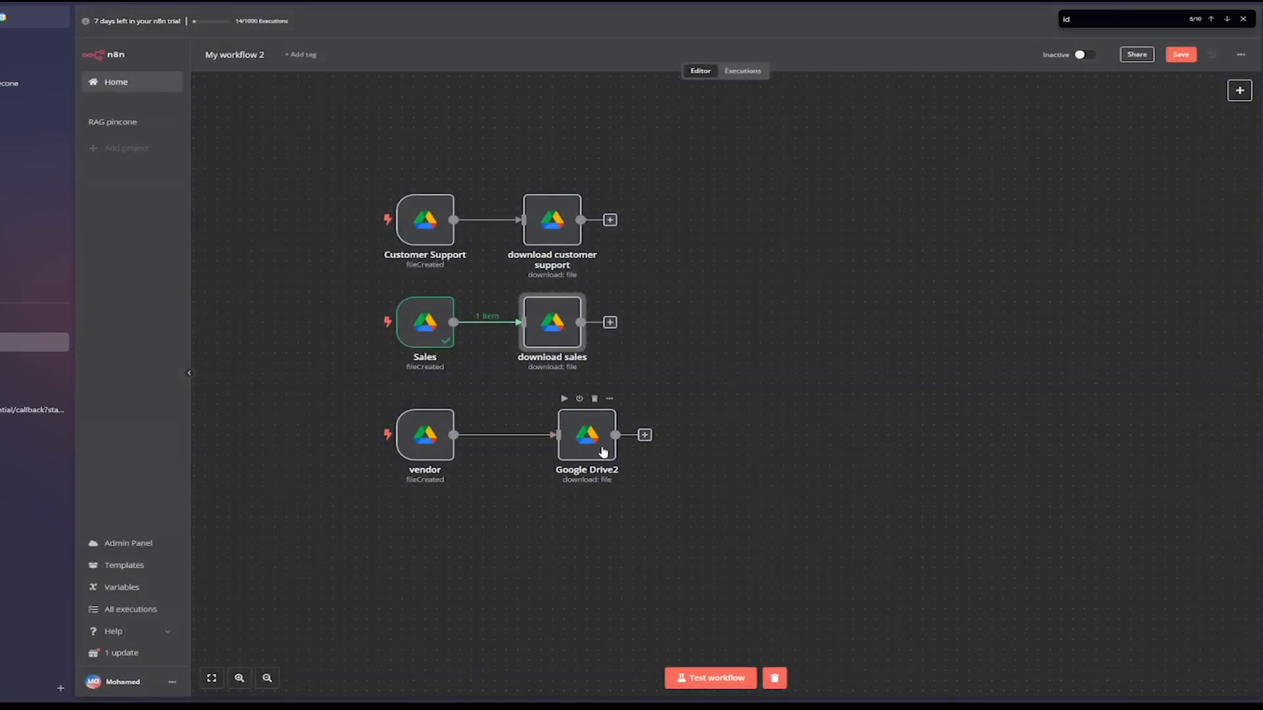
- Align the vendor branch's download node below the Sales download node and rename it to "download vendor"
{"action": "left_click", "coordinate": [563, 445]}
{"action": "double_click", "coordinate": [562, 443]}
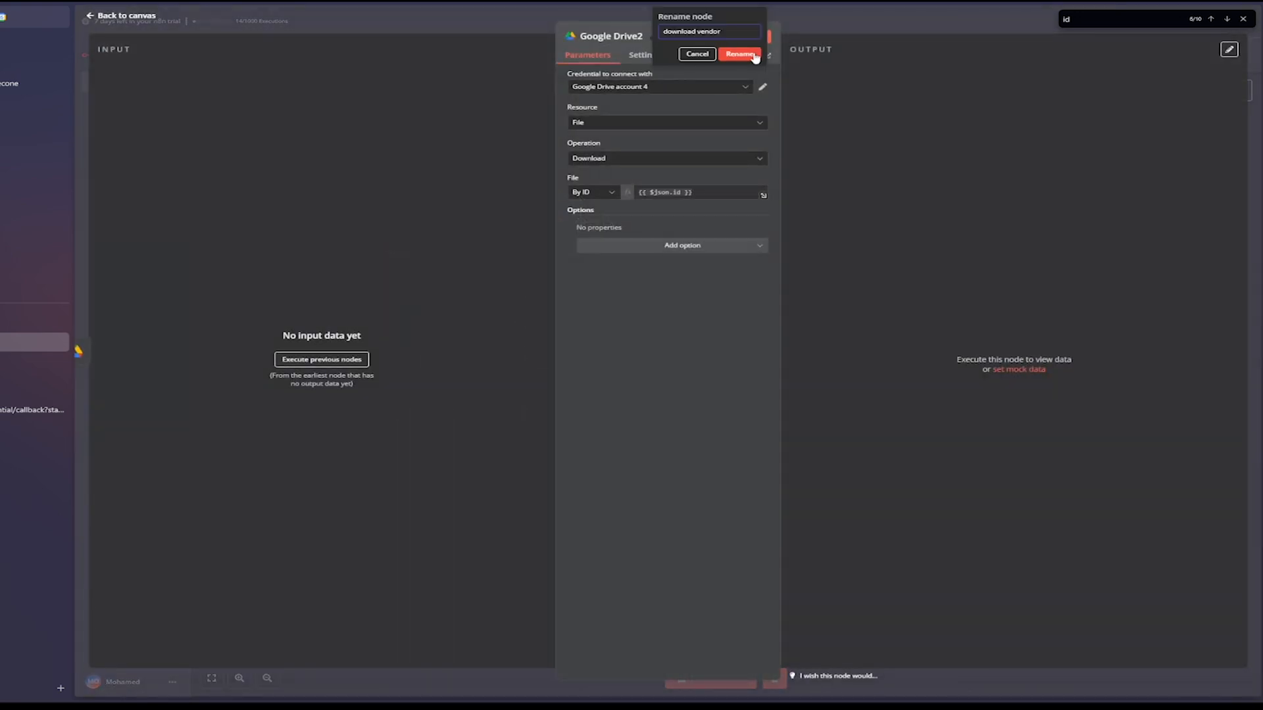
{"action": "left_click", "coordinate": [755, 55]}
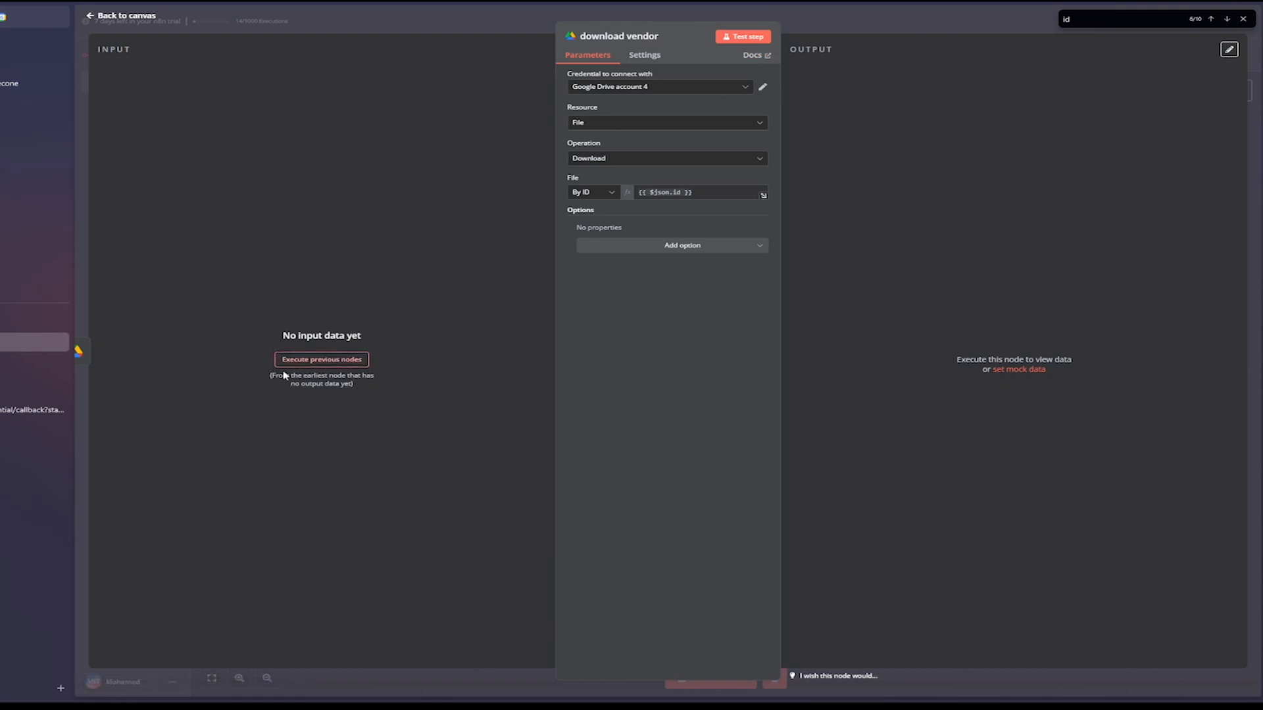
- Execute the previous nodes to load the vendor file data into the download vendor node, and return to the canvas
{"action": "left_click", "coordinate": [323, 362]}
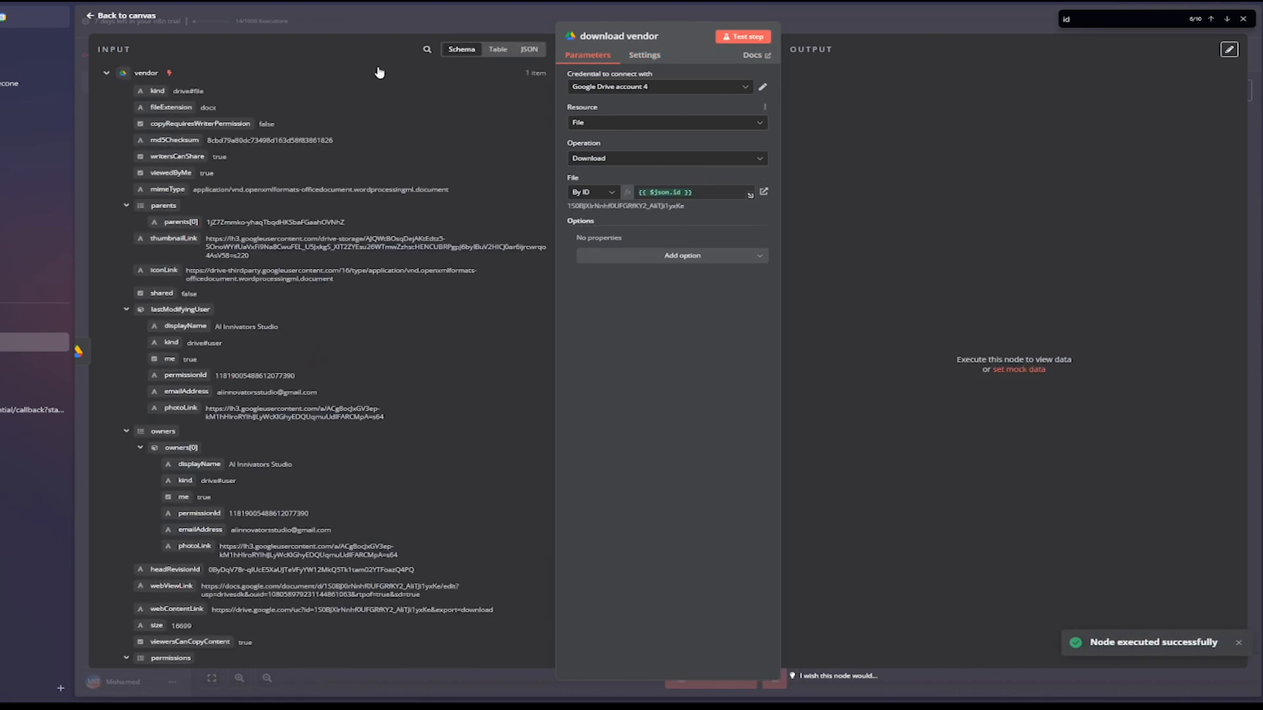
{"action": "left_click", "coordinate": [103, 17]}
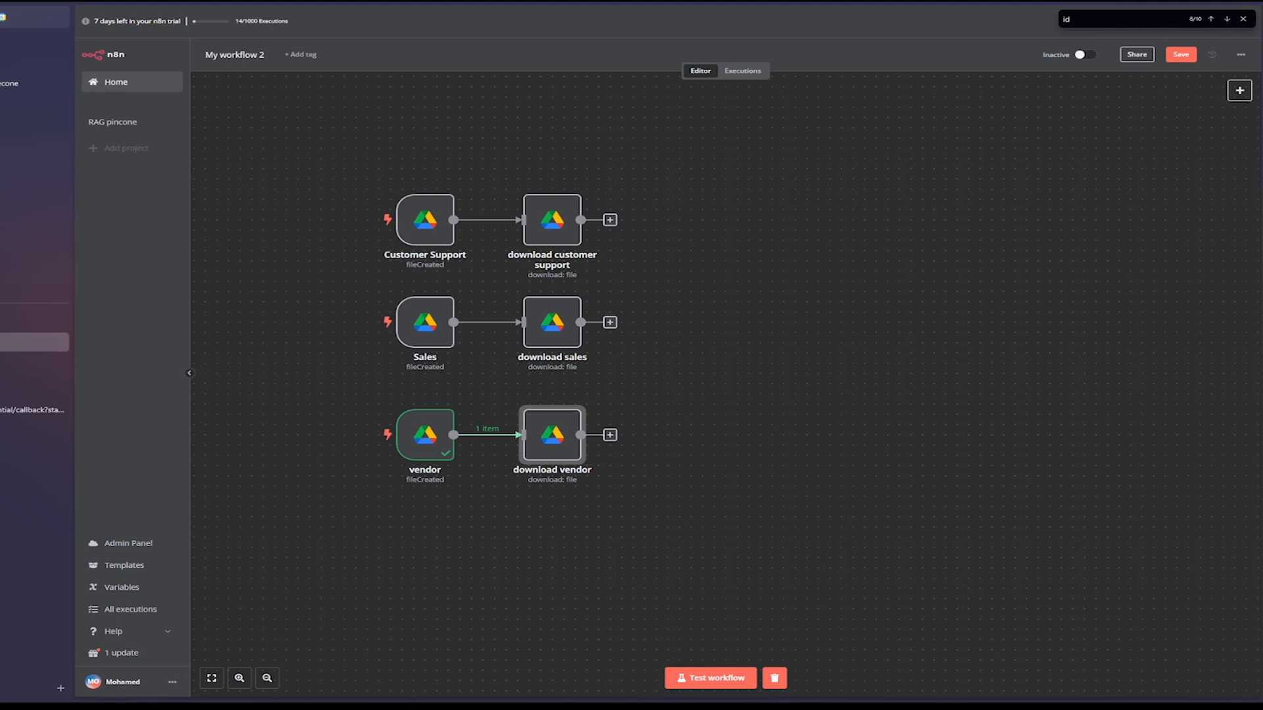
- Add a Pinecone Vector Store node from the download customer support node's output and open its credential choices
{"action": "left_click", "coordinate": [610, 221]}
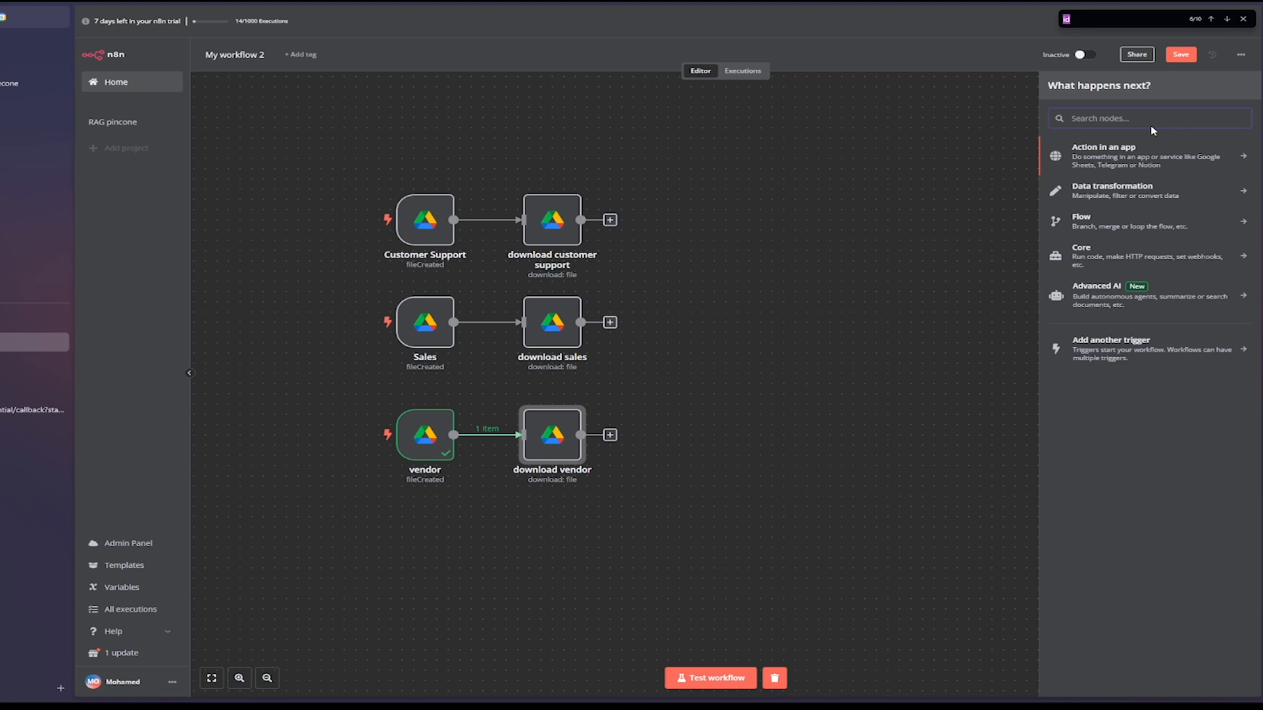
{"action": "type", "text": "pineco"}
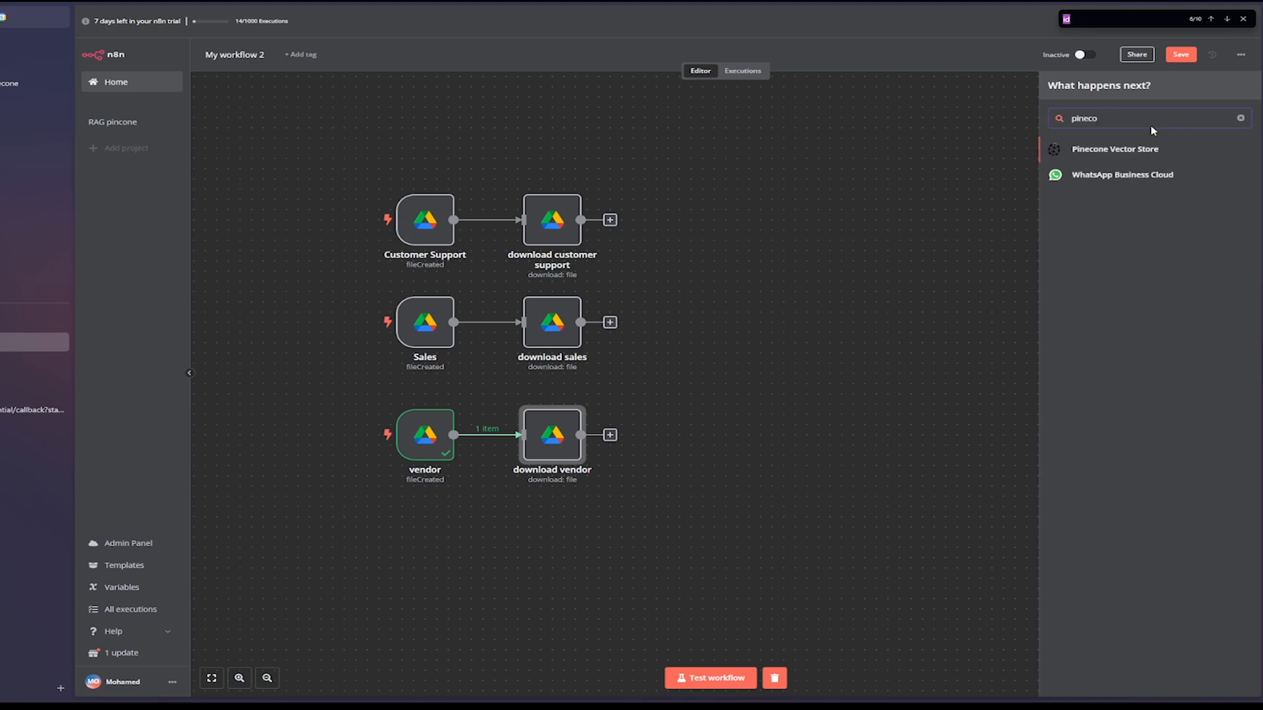
{"action": "left_click", "coordinate": [1118, 152]}
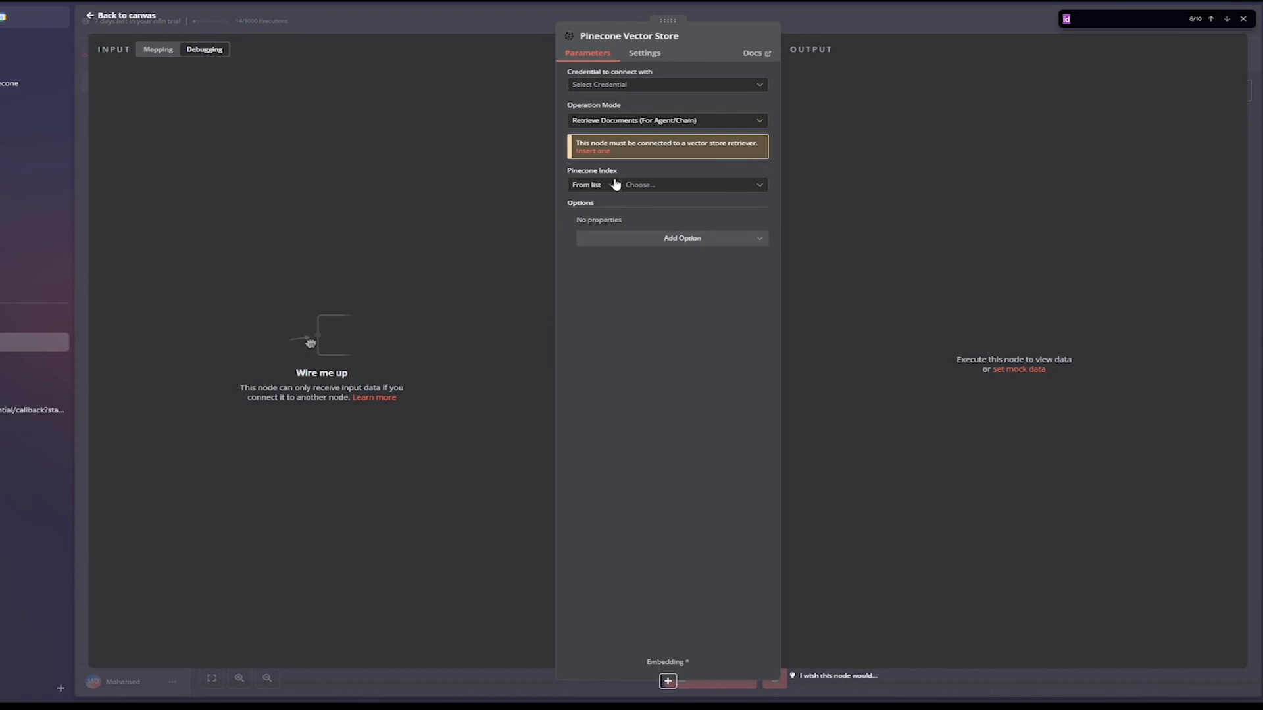
{"action": "left_click", "coordinate": [583, 85]}
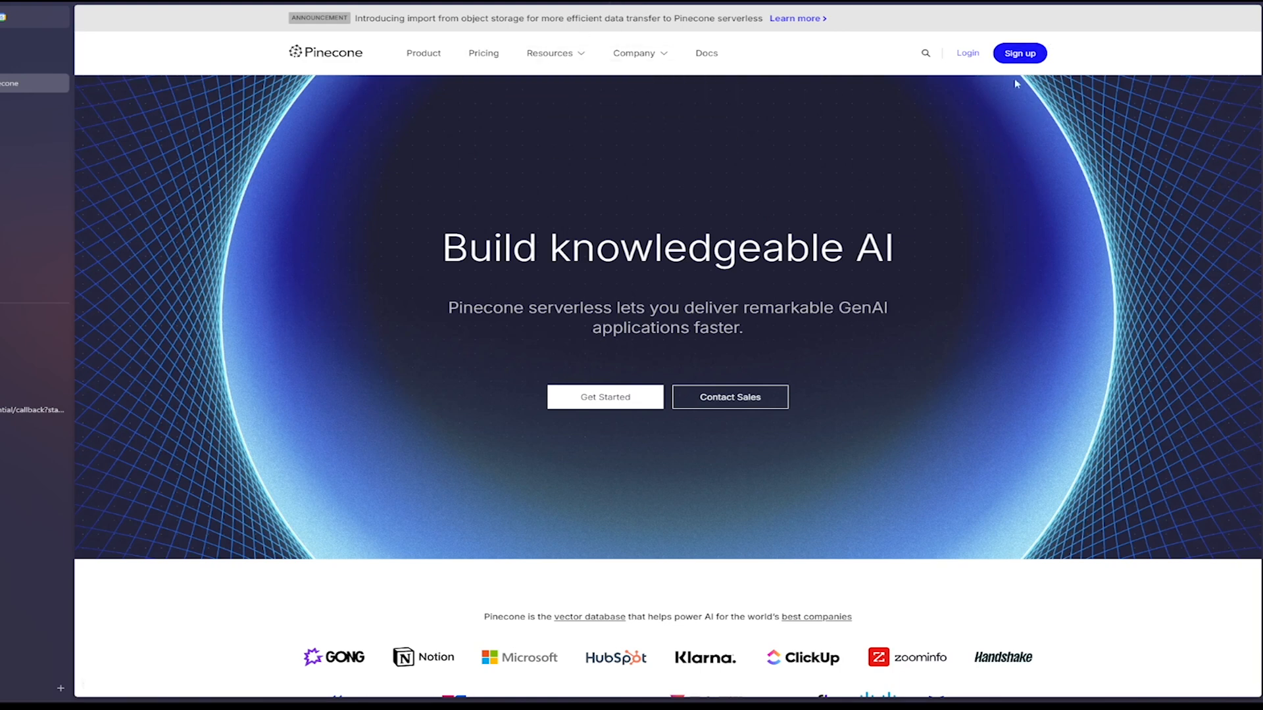
- Log in on the Pinecone website and start a new index named "firstproject"
{"action": "left_click", "coordinate": [967, 53]}
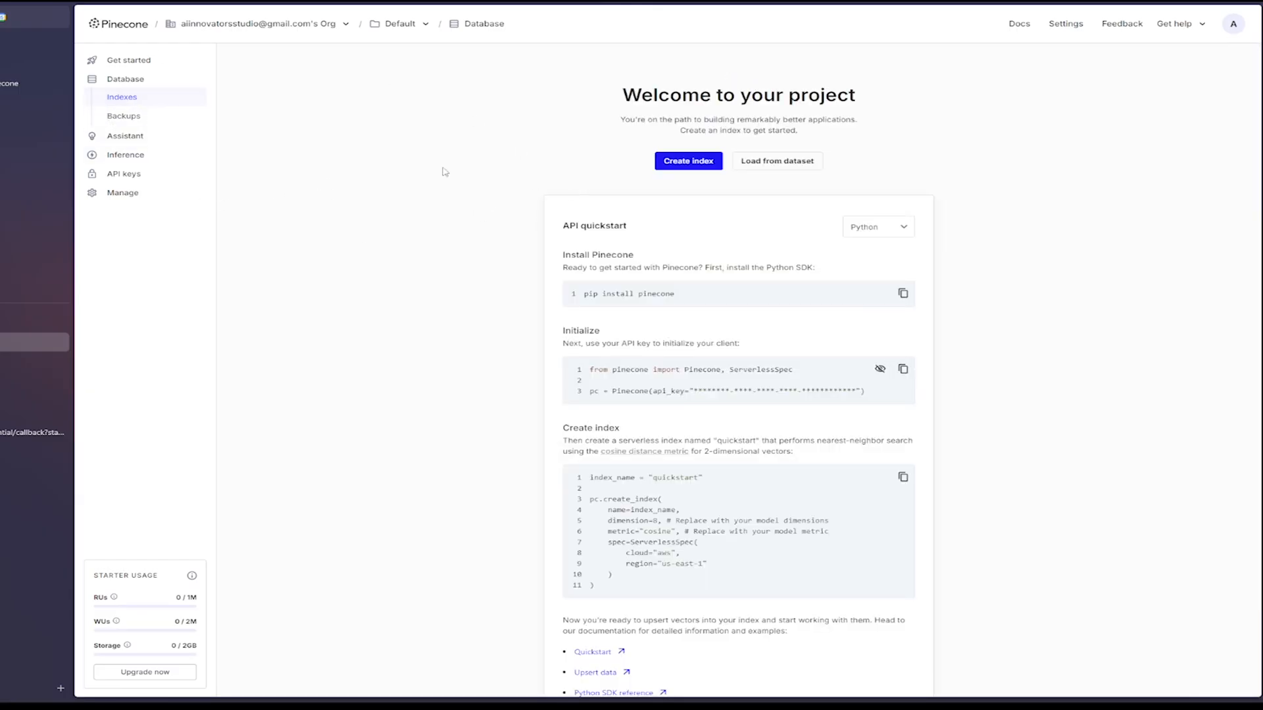
{"action": "left_click", "coordinate": [688, 165]}
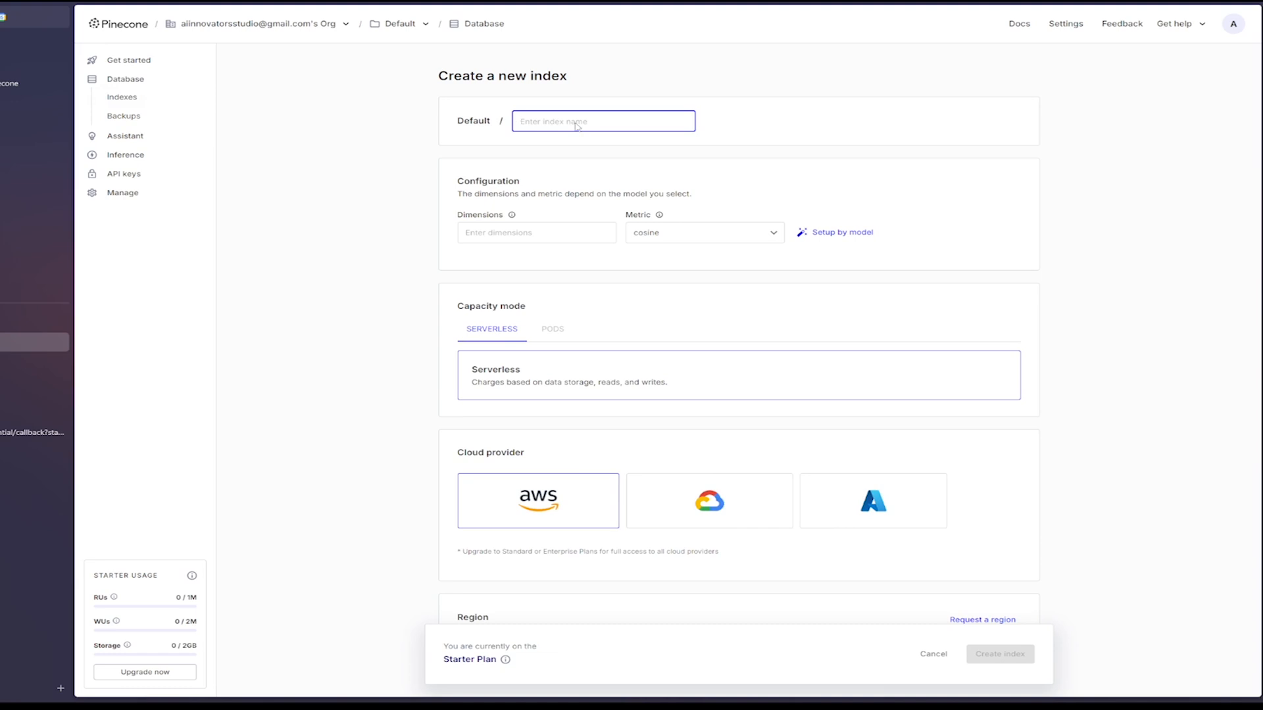
{"action": "type", "text": "first project"}
{"action": "left_click", "coordinate": [538, 121]}
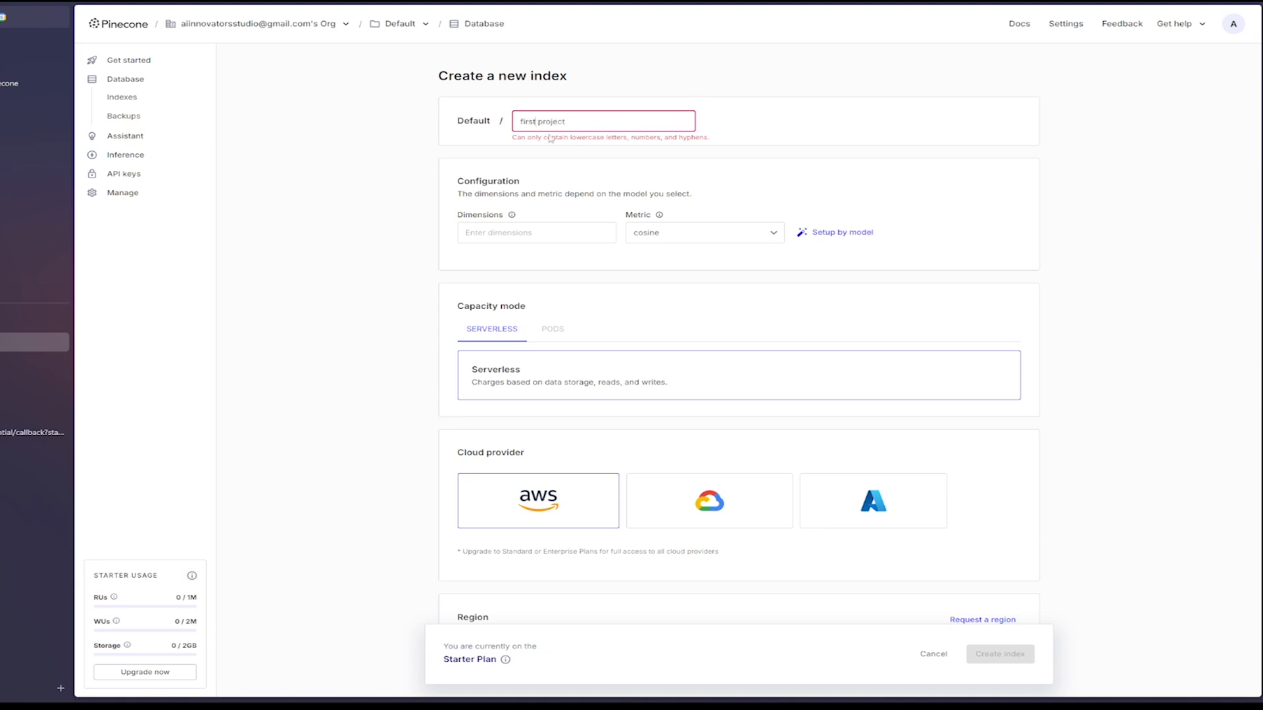
{"action": "key", "text": "BackSpace"}
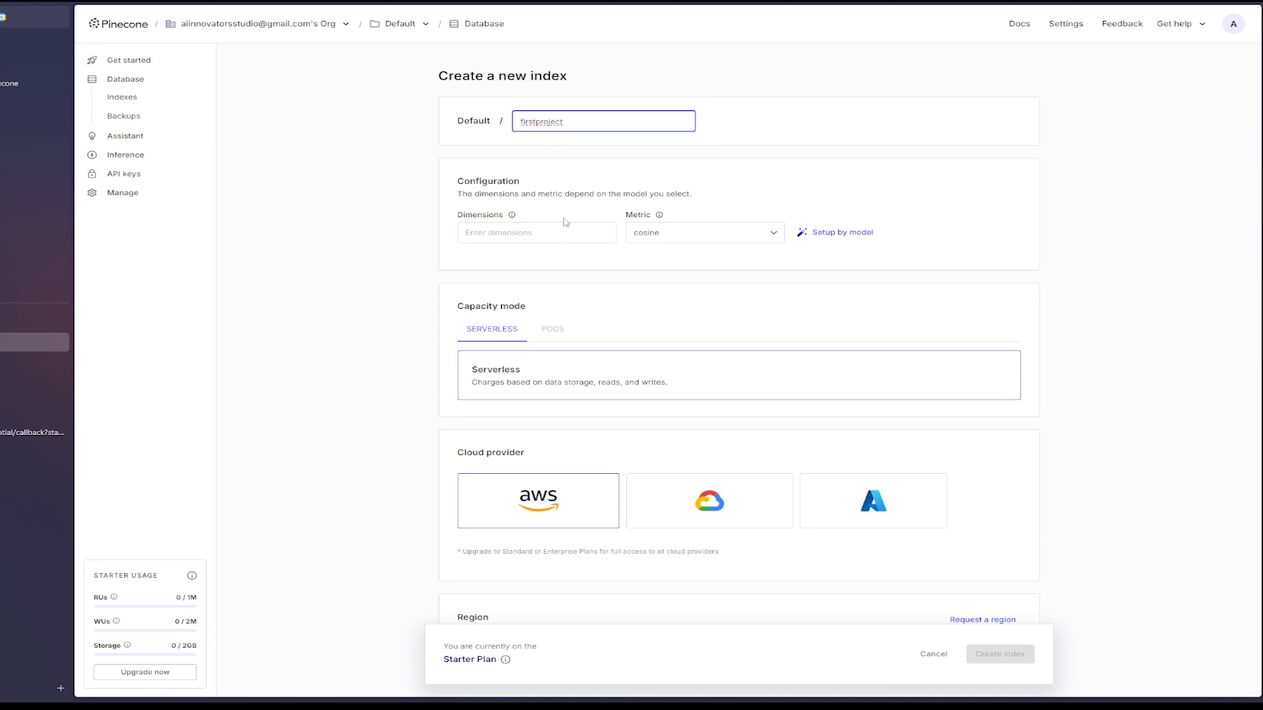
- Configure the index for the text-embedding-3-small model and create it as serverless on AWS in the Virginia us-east-1 region
{"action": "left_click", "coordinate": [834, 235]}
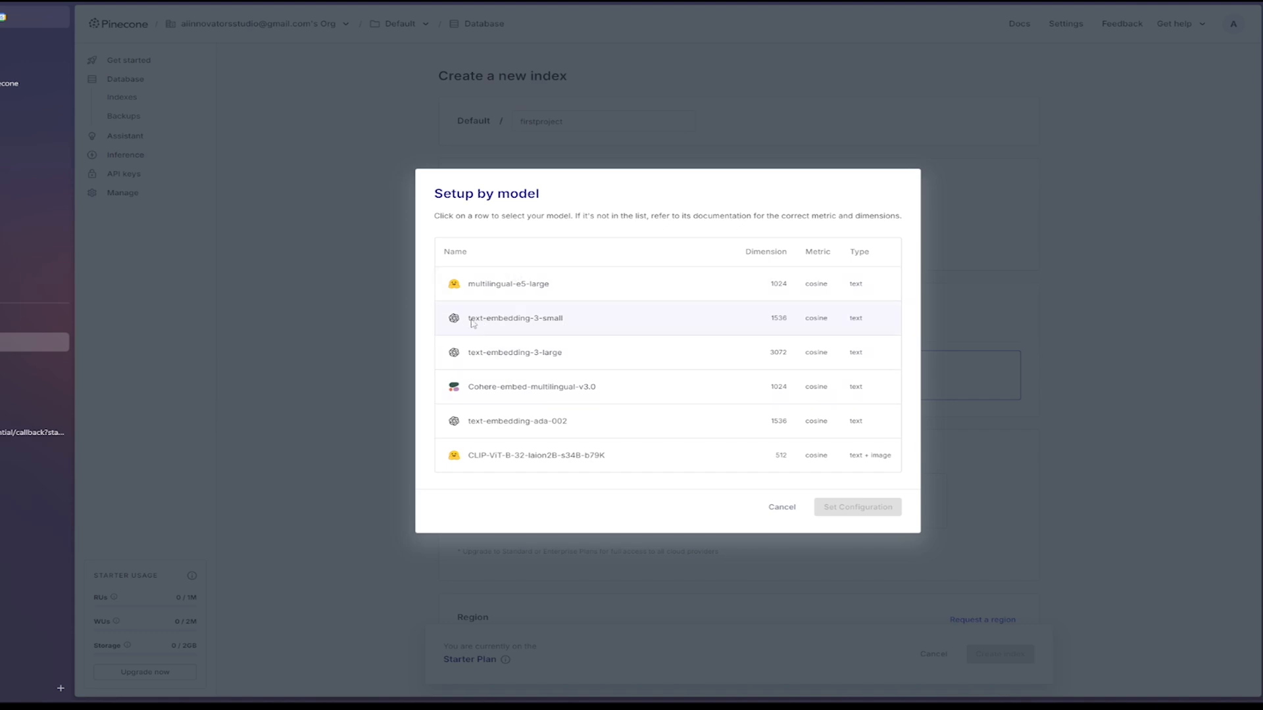
{"action": "left_click", "coordinate": [519, 323]}
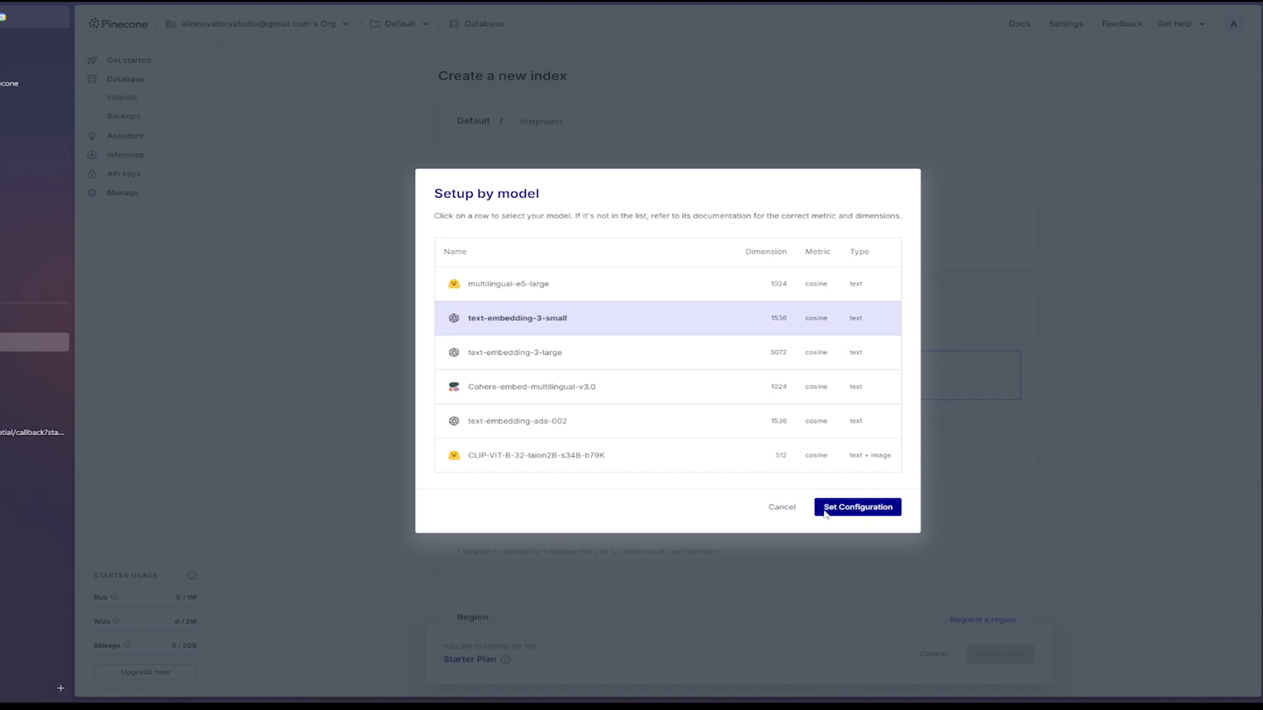
{"action": "left_click", "coordinate": [858, 508]}
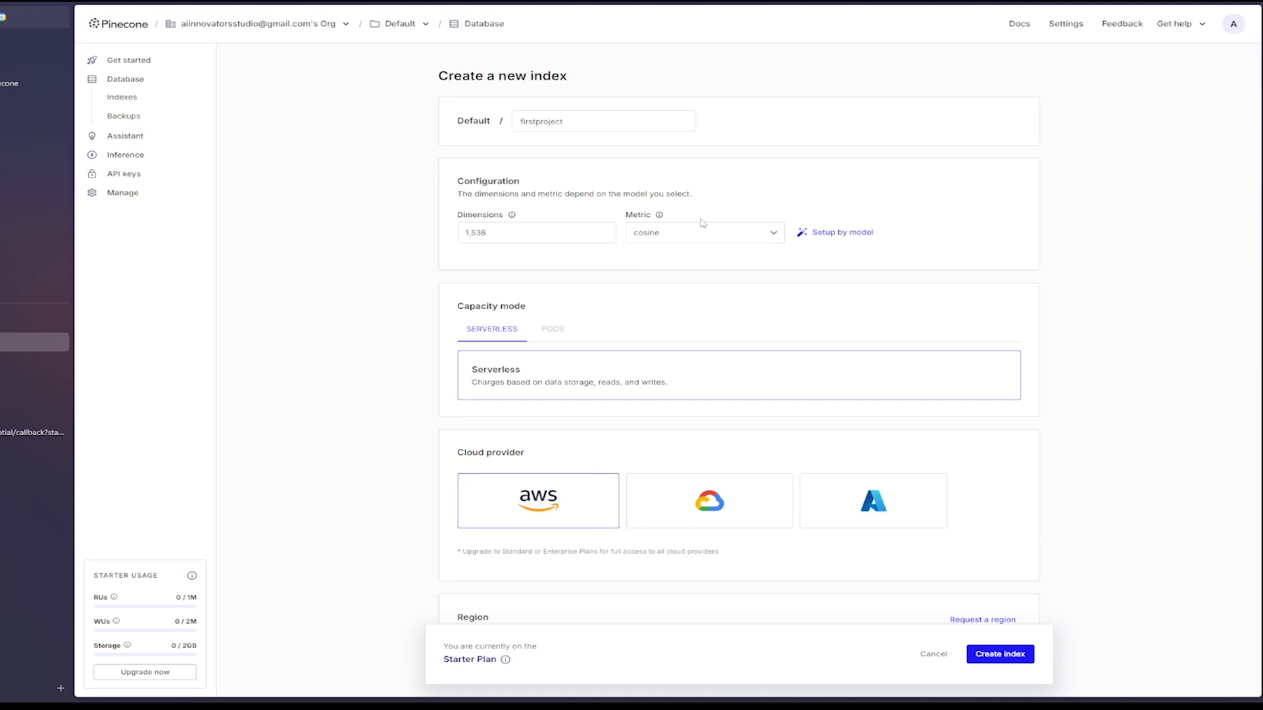
{"action": "scroll", "coordinate": [611, 349], "scroll_direction": "down", "scroll_amount": 2}
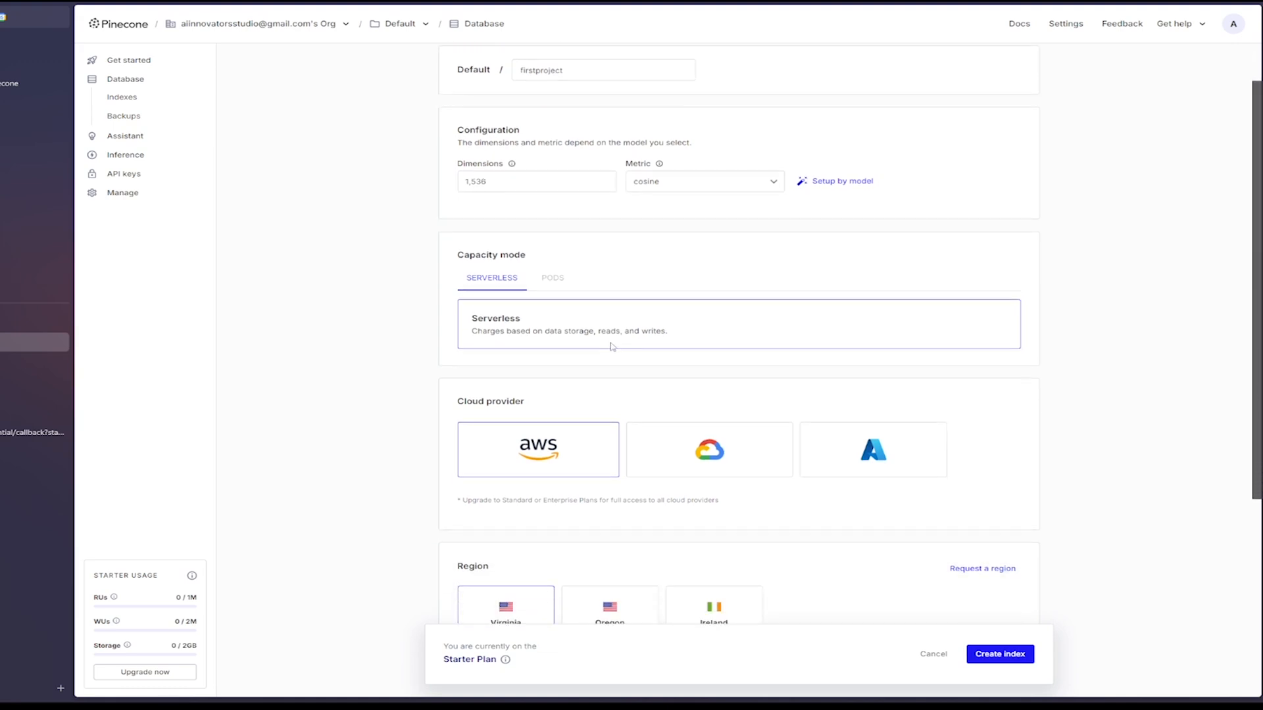
{"action": "scroll", "coordinate": [612, 347], "scroll_direction": "down", "scroll_amount": 2}
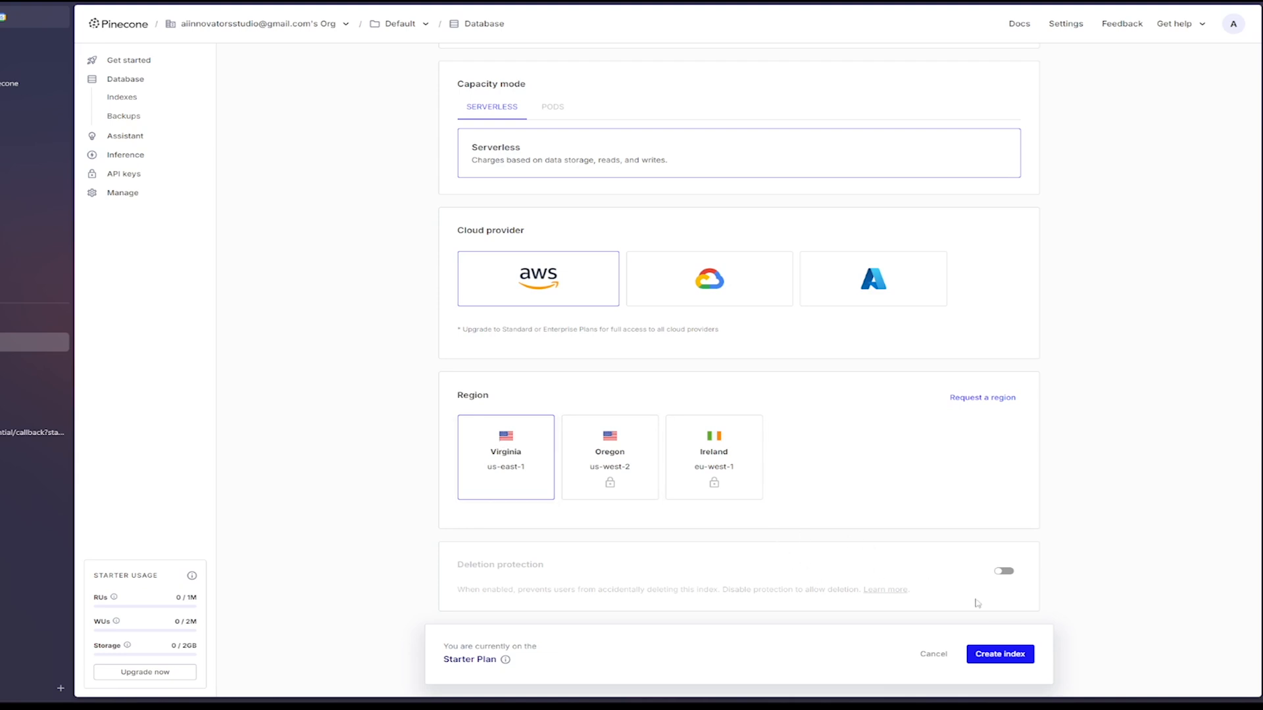
{"action": "left_click", "coordinate": [998, 654]}
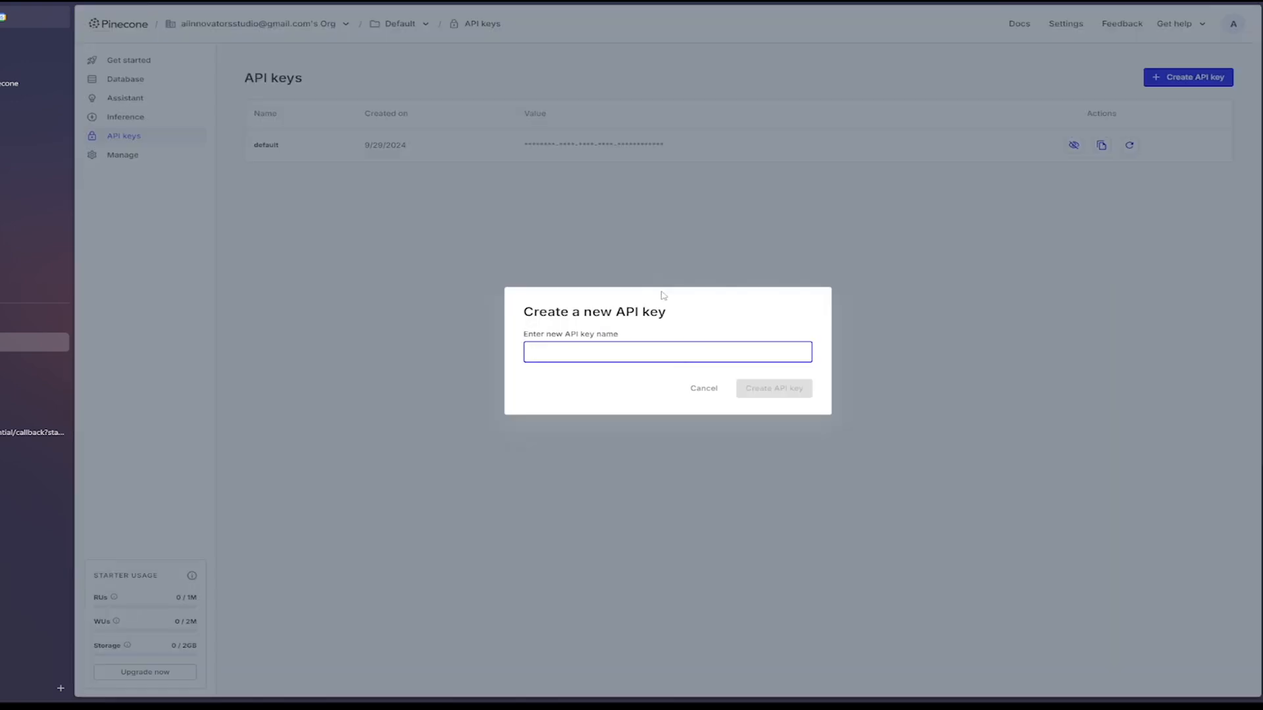
- Create a Pinecone API key named "n8n" and switch back to the n8n workflow
{"action": "type", "text": "n8n"}
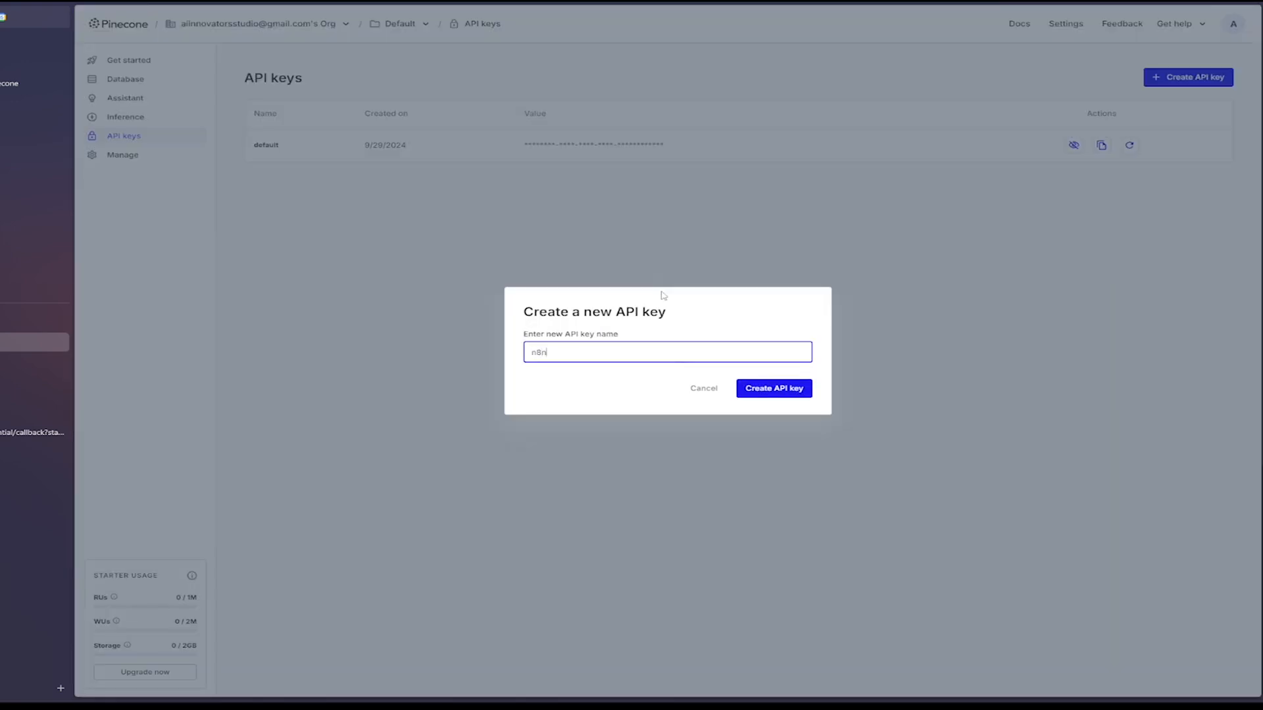
{"action": "left_click", "coordinate": [786, 392]}
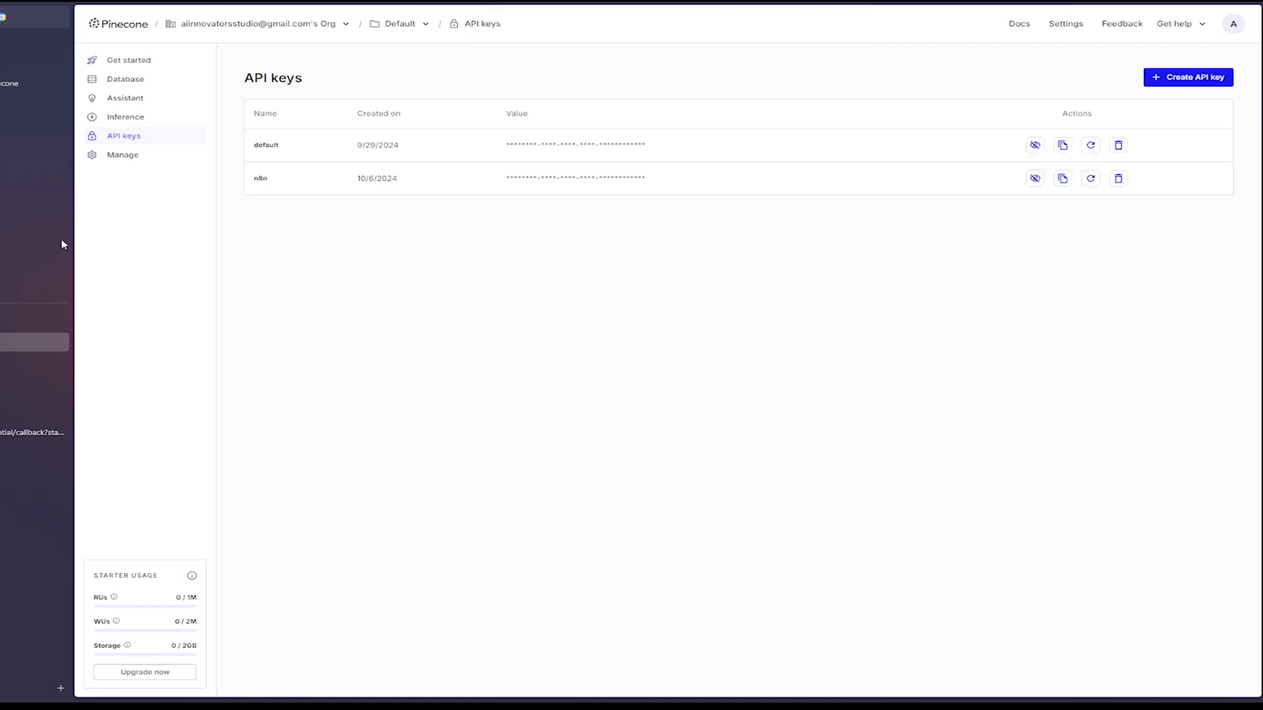
{"action": "left_click", "coordinate": [33, 342]}
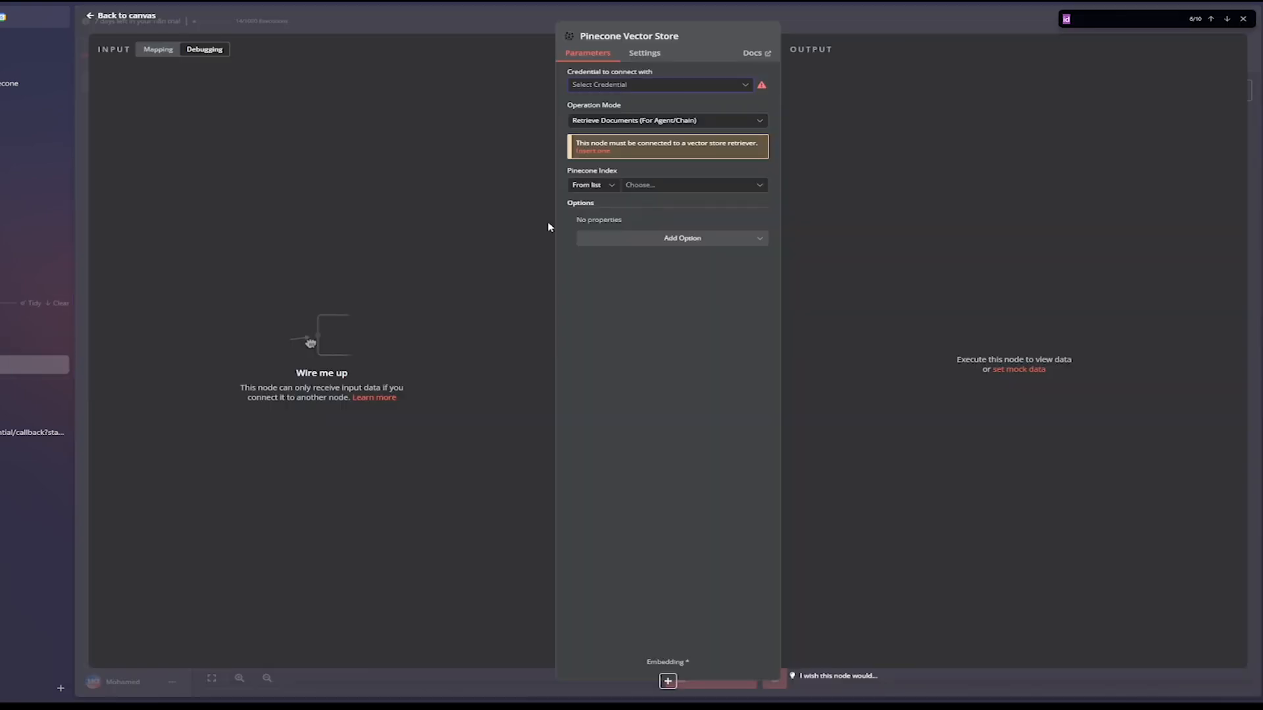
- Create a new credential for the Pinecone Vector Store node, paste the API key and save it
{"action": "left_click", "coordinate": [594, 88]}
{"action": "left_click", "coordinate": [605, 109]}
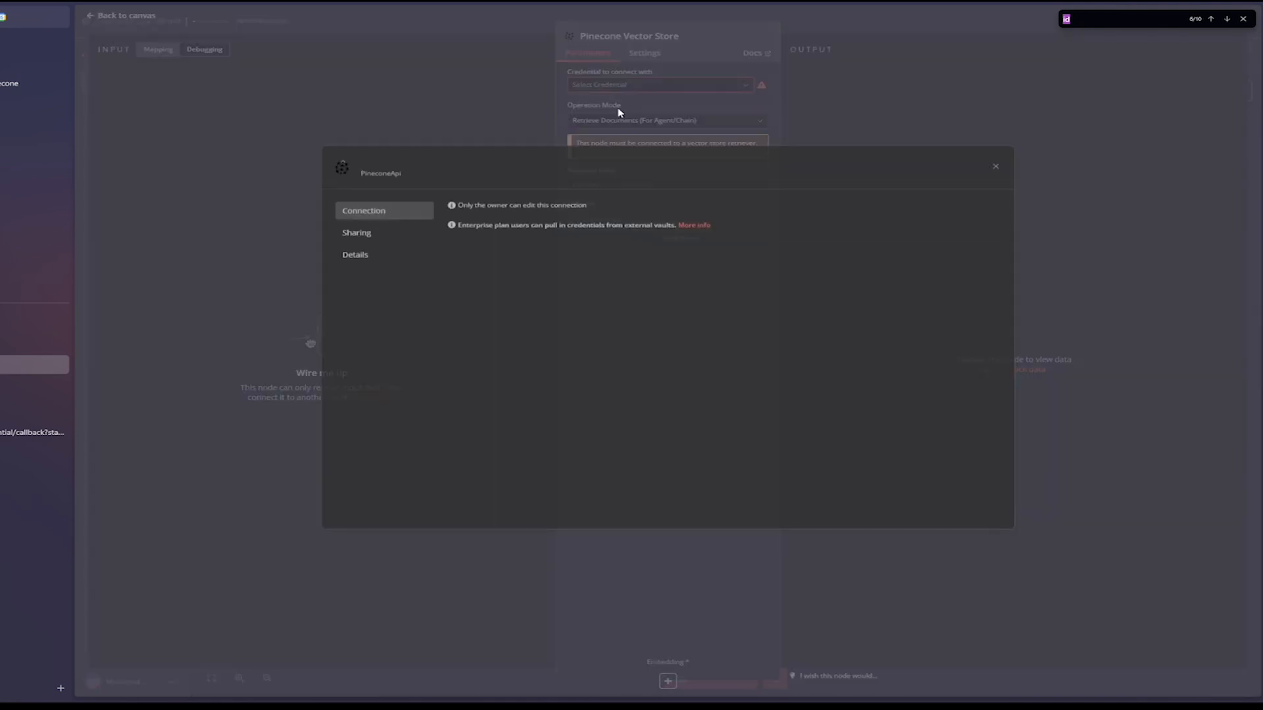
{"action": "left_click", "coordinate": [490, 257]}
{"action": "key", "text": "ctrl+v"}
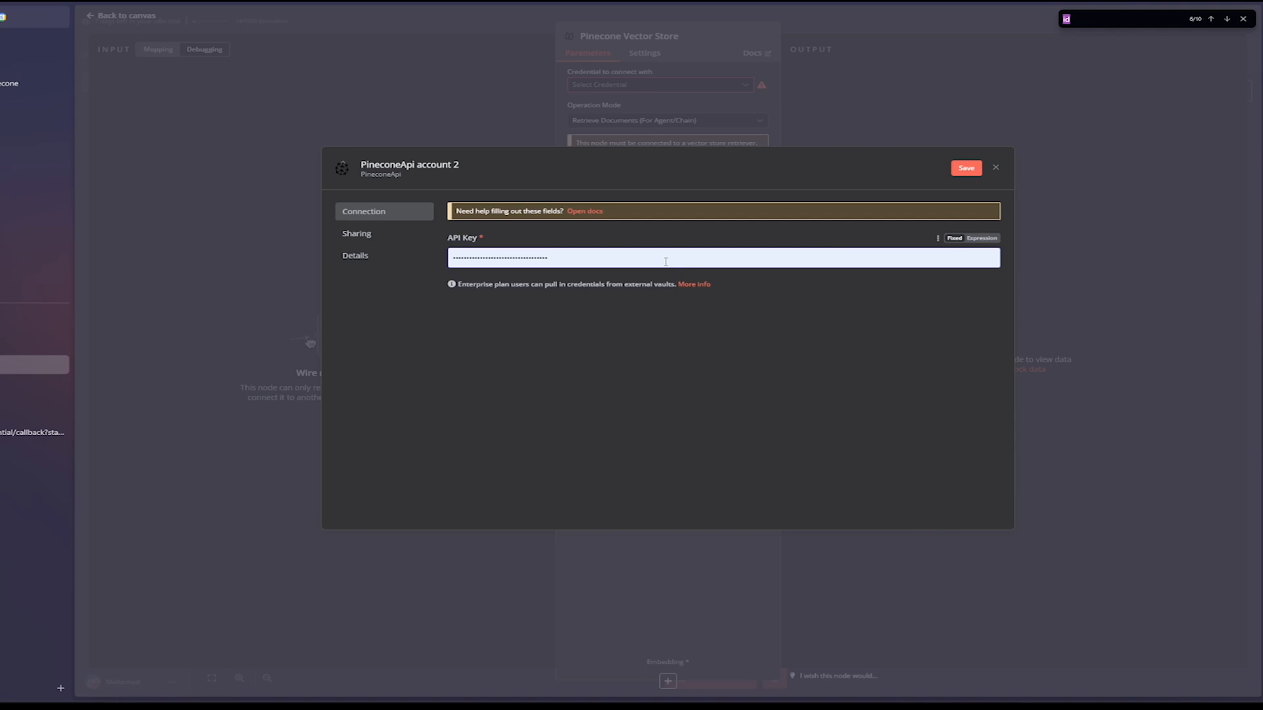
{"action": "left_click", "coordinate": [965, 169]}
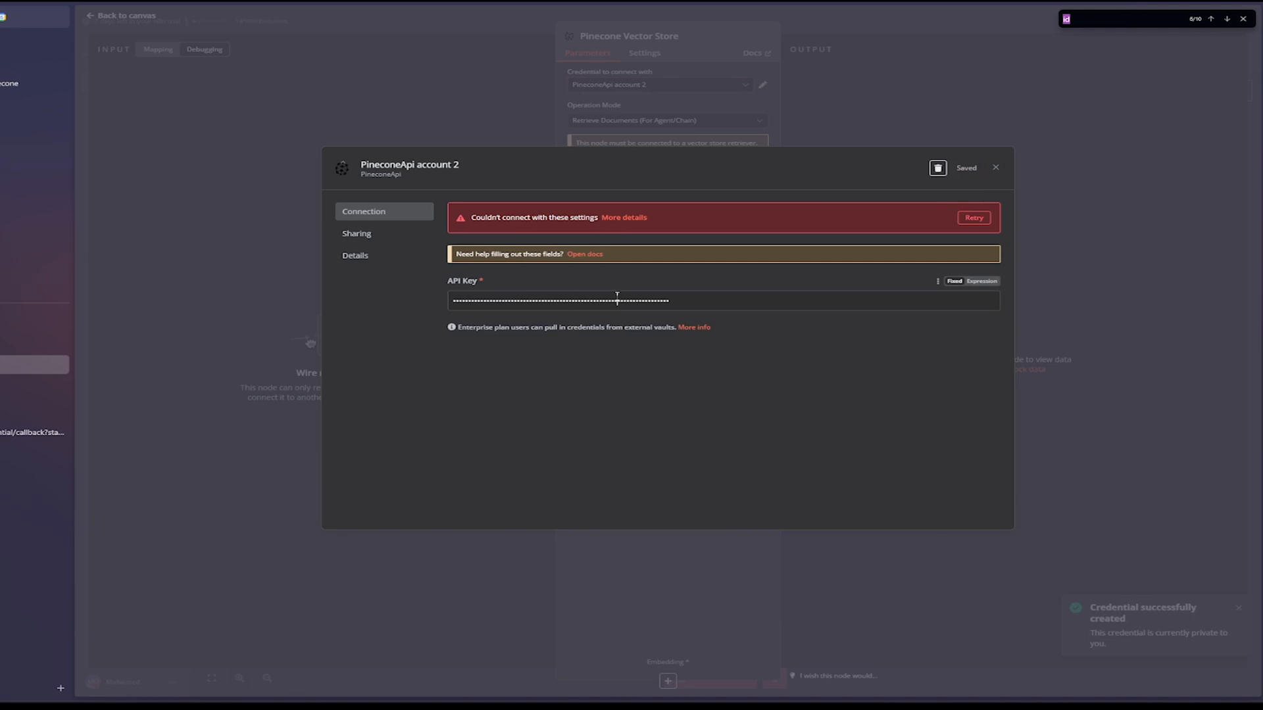
- Replace the credential's whole API key with the copied key, save and close it, and decline storing the password in the browser
{"action": "key", "text": "ctrl+a"}
{"action": "key", "text": "ctrl+v"}
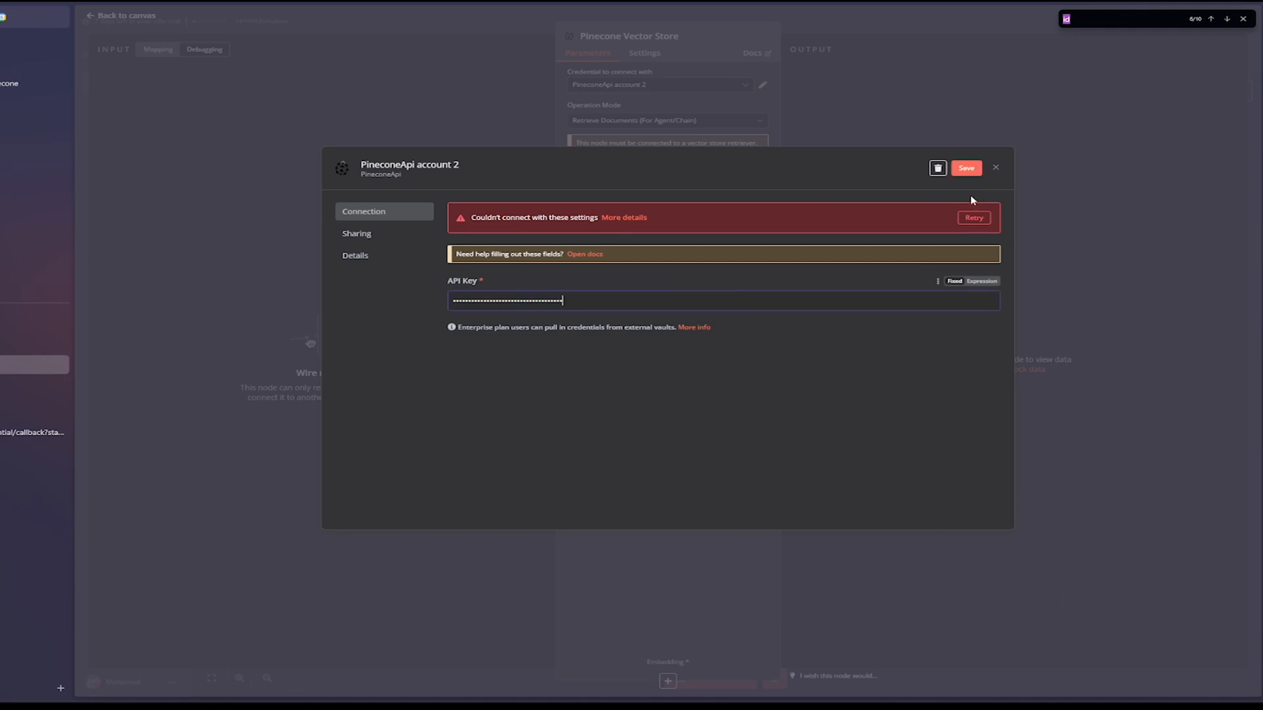
{"action": "left_click", "coordinate": [964, 169]}
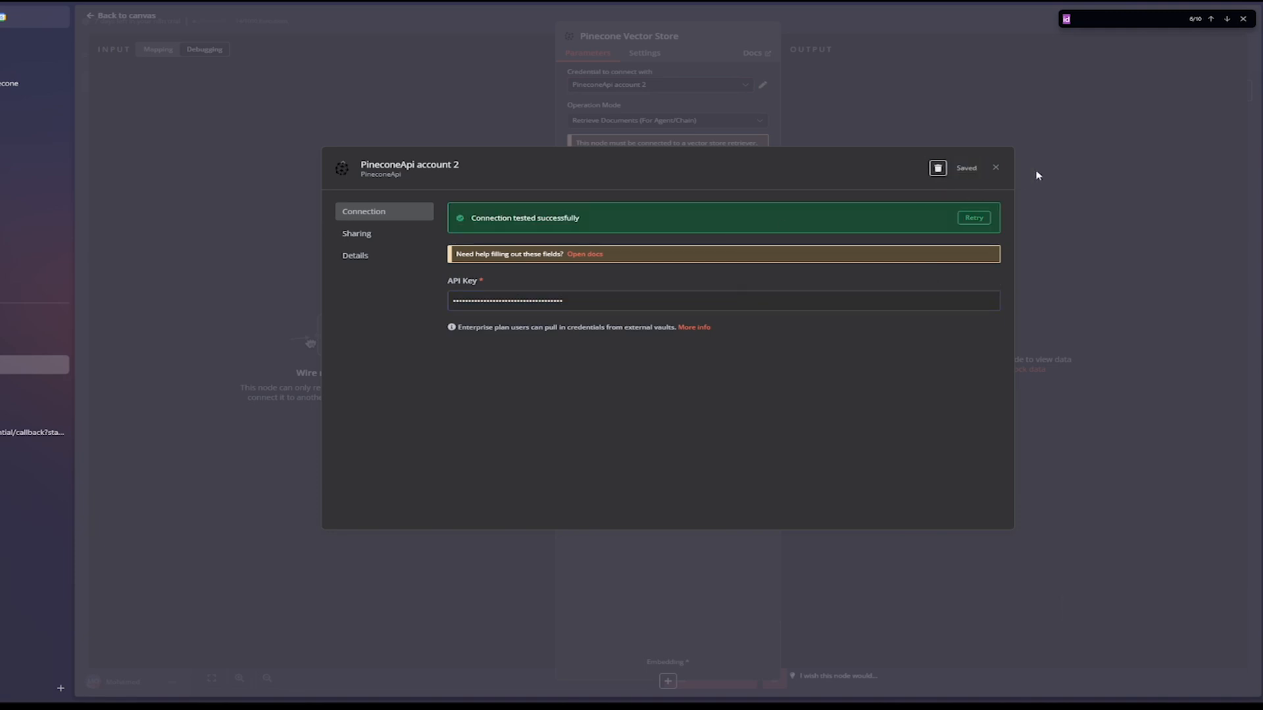
{"action": "left_click", "coordinate": [995, 168]}
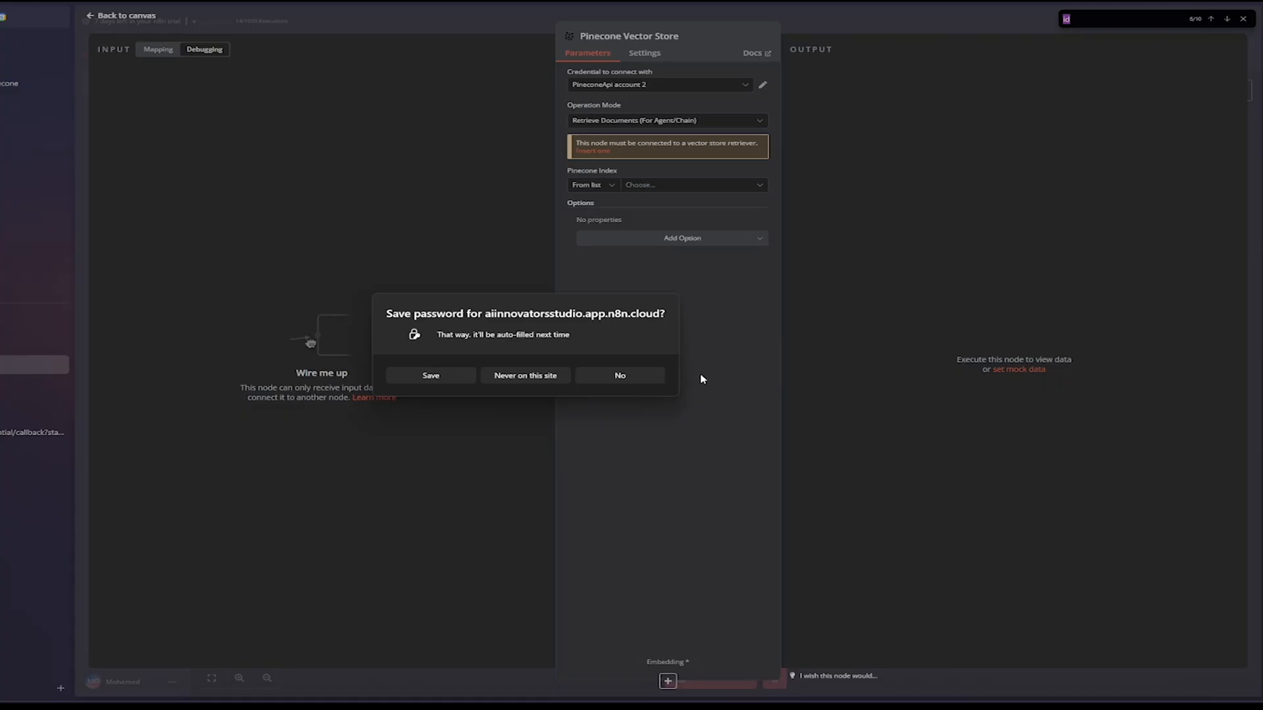
{"action": "left_click", "coordinate": [653, 379]}
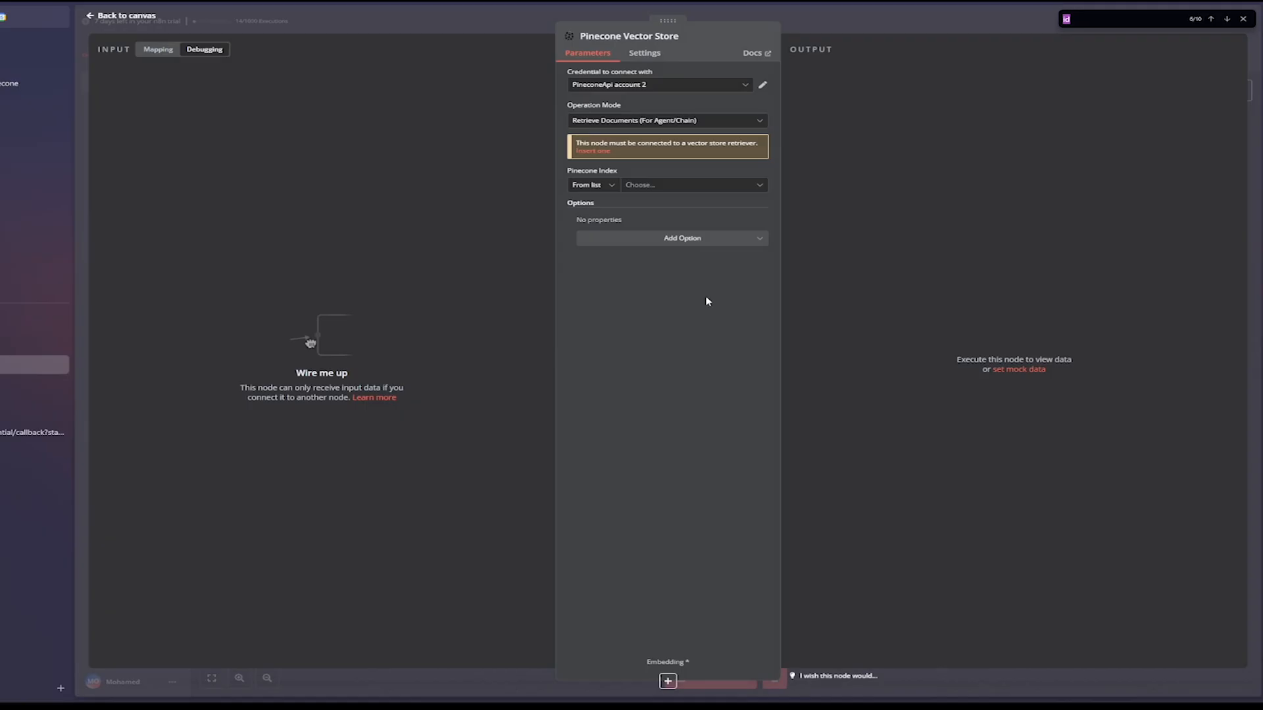
- Set the Pinecone Vector Store node's operation mode to Insert Documents and its index to firstproject
{"action": "left_click", "coordinate": [592, 122]}
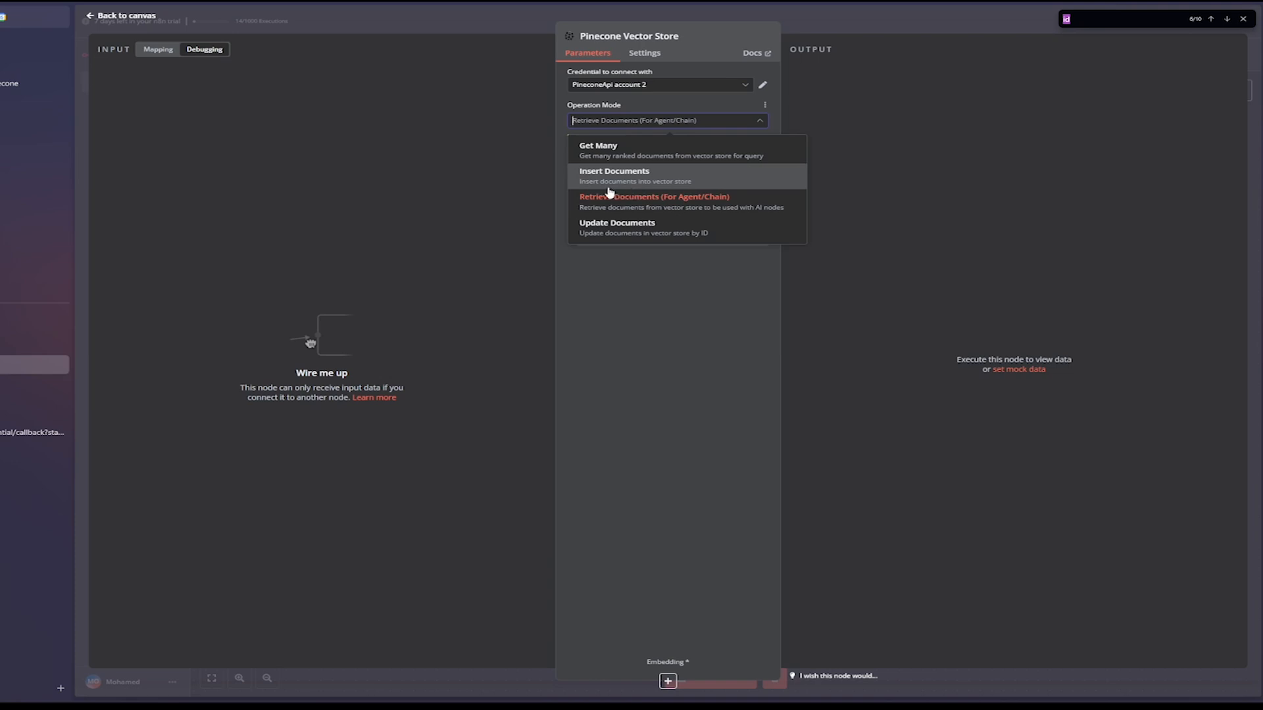
{"action": "left_click", "coordinate": [643, 178]}
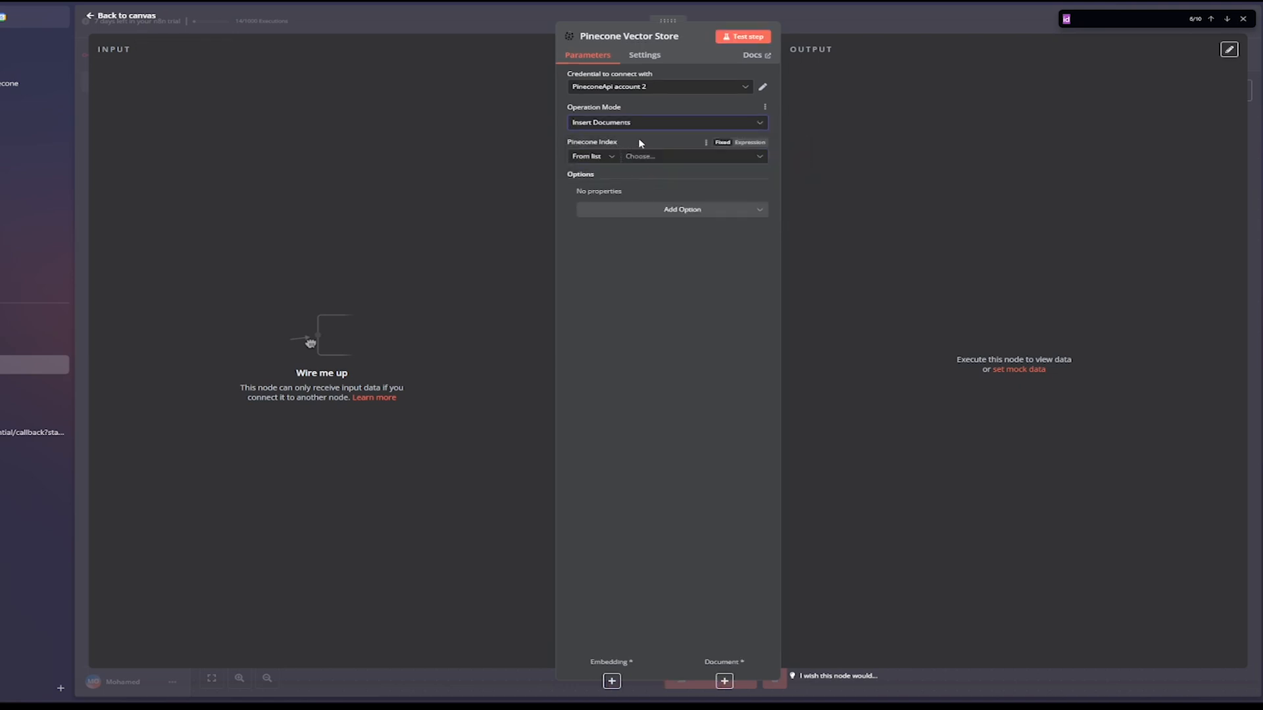
{"action": "left_click", "coordinate": [641, 159]}
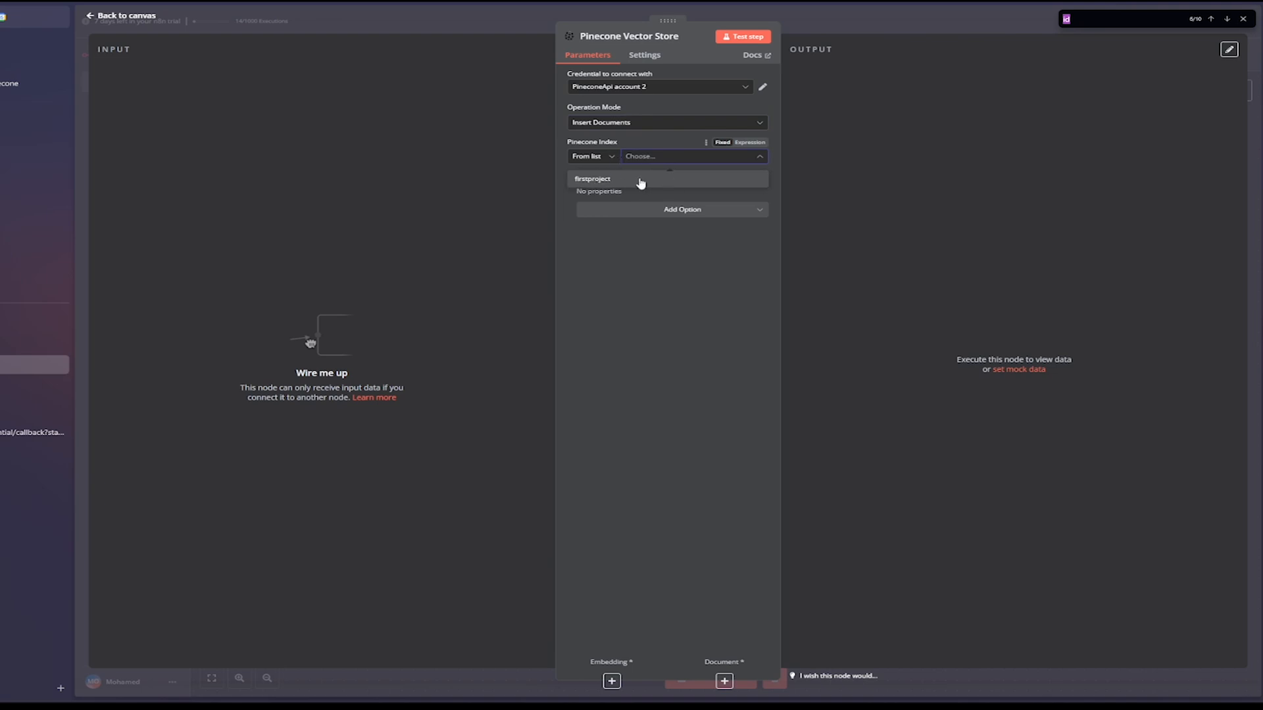
{"action": "left_click", "coordinate": [622, 180]}
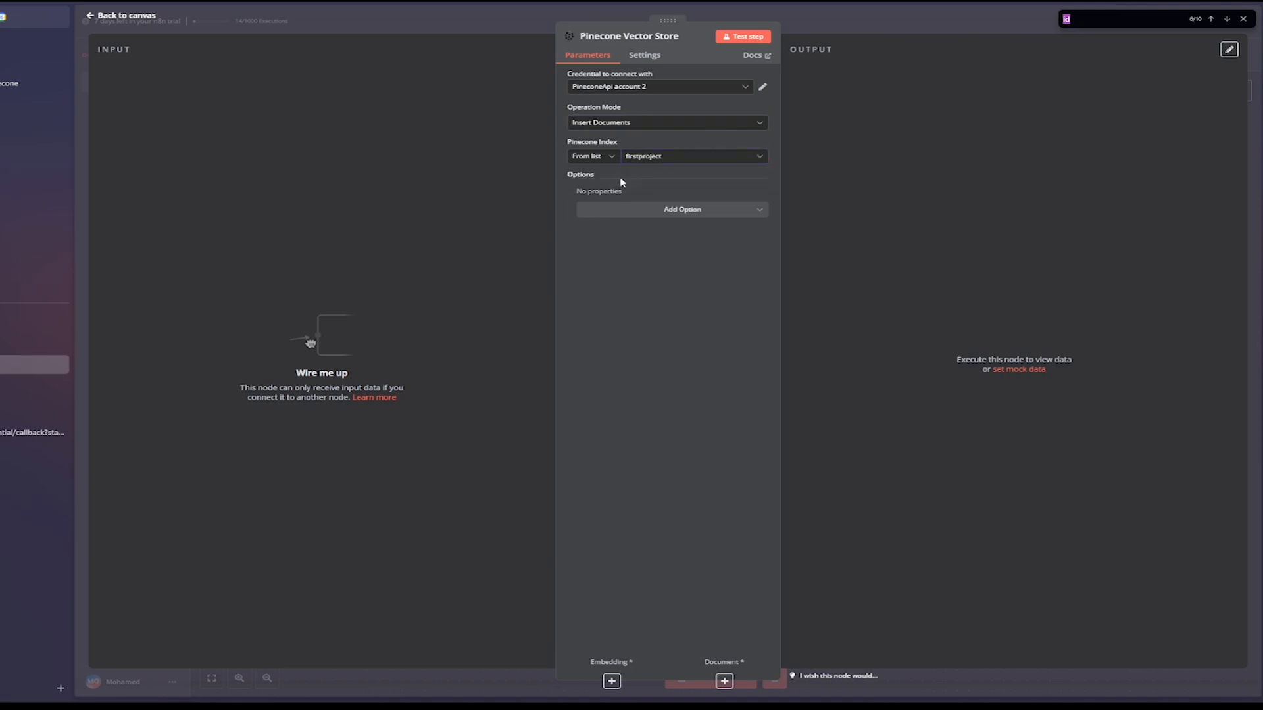
- Add the Pinecone Namespace option to the vector store node and set it to "Customer Support"
{"action": "left_click", "coordinate": [673, 212]}
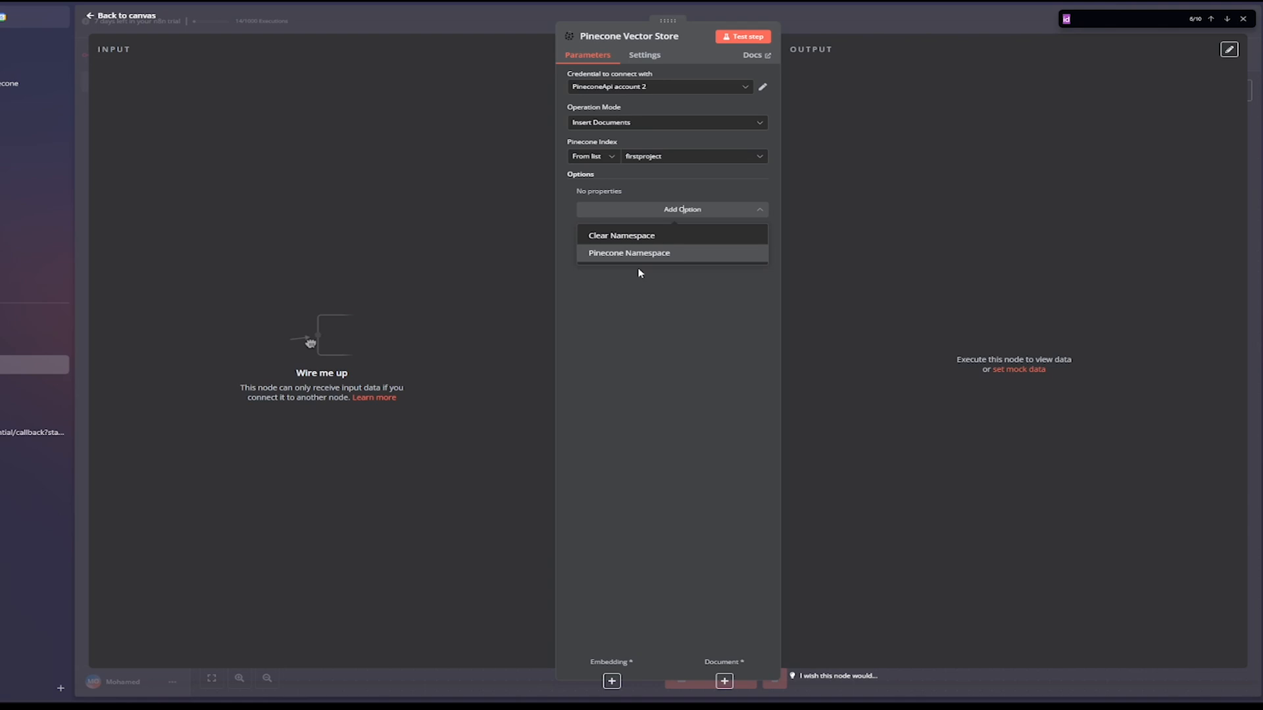
{"action": "left_click", "coordinate": [614, 254]}
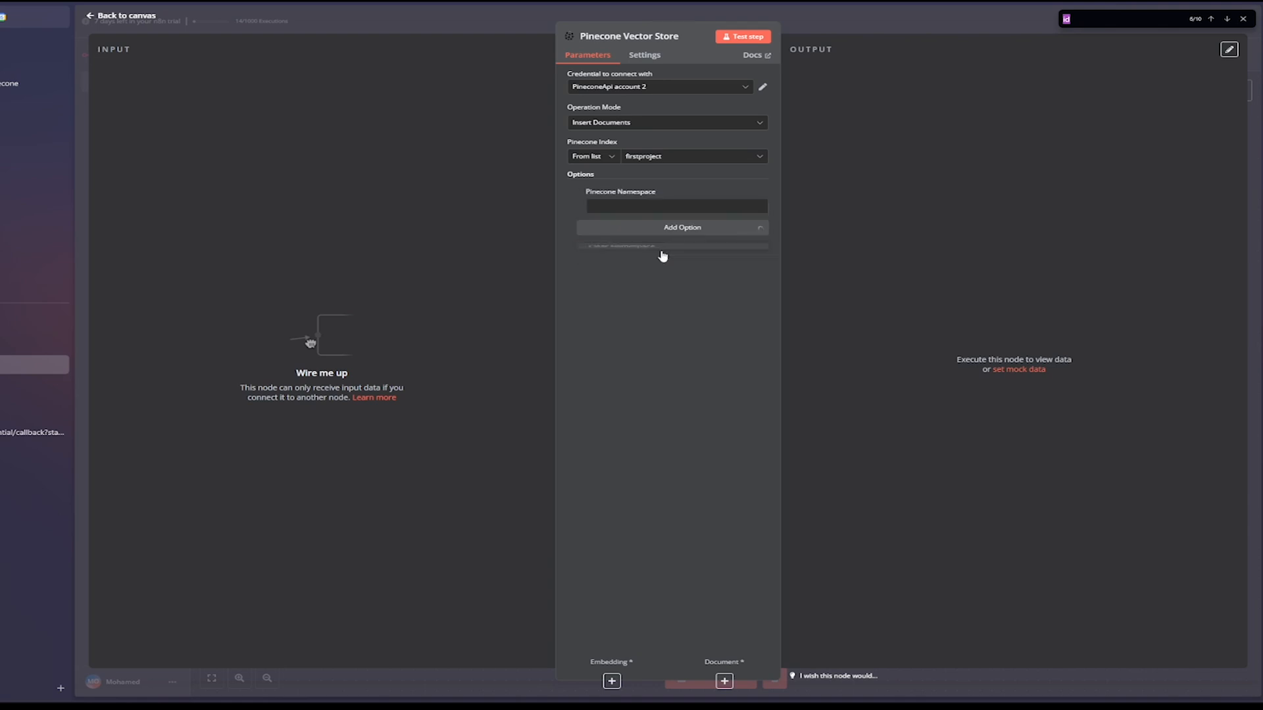
{"action": "left_click", "coordinate": [627, 209]}
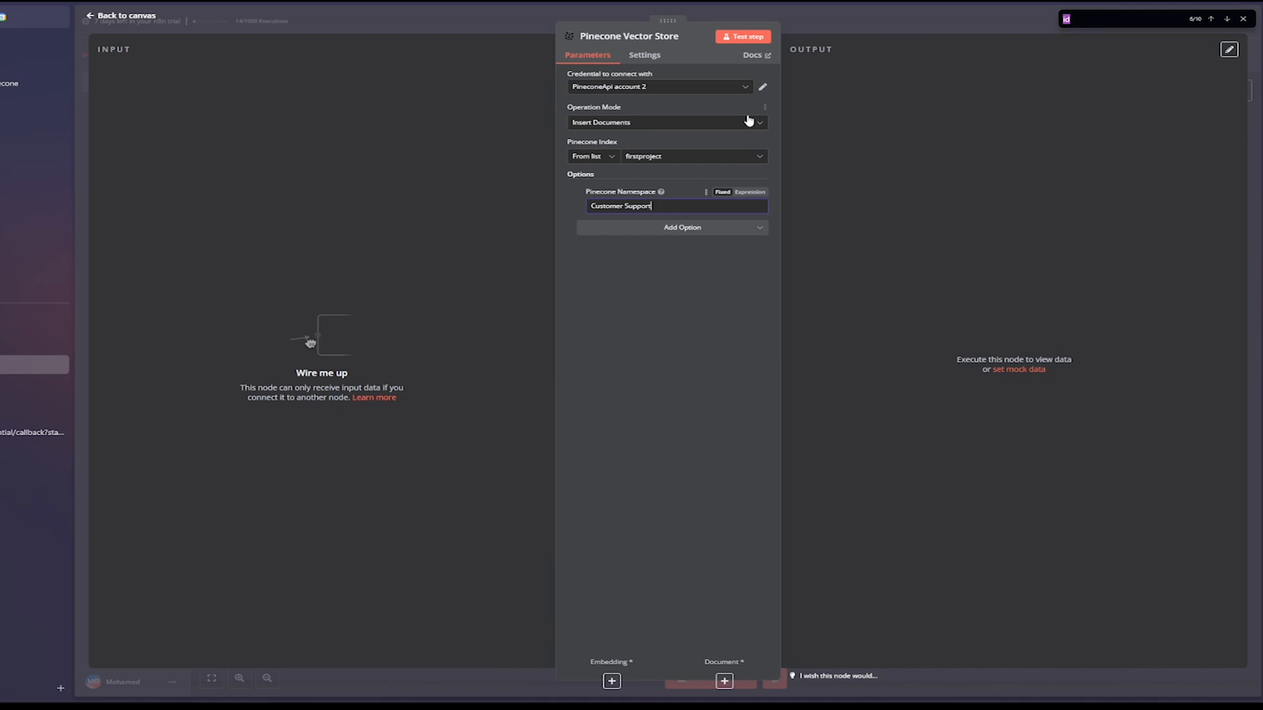
- Attach an Embeddings OpenAI node to the Pinecone Vector Store's embedding input and open its credential choices
{"action": "key", "text": "Escape"}
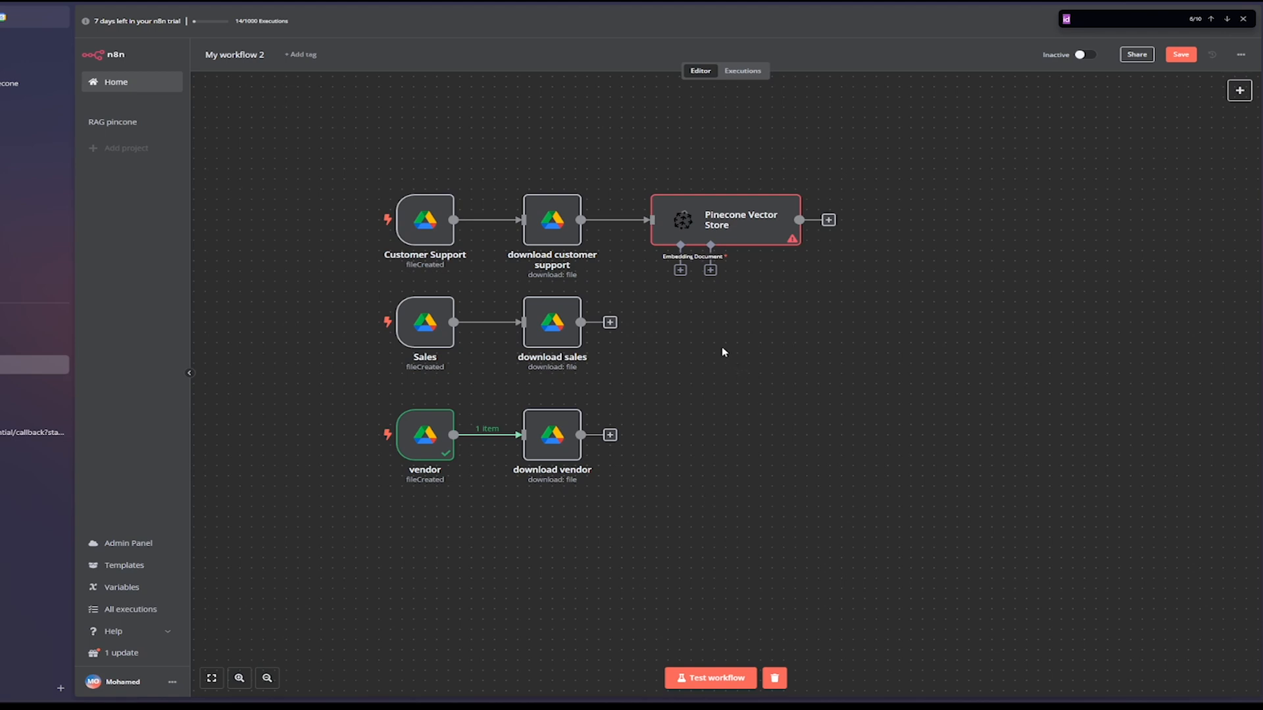
{"action": "left_click", "coordinate": [681, 270]}
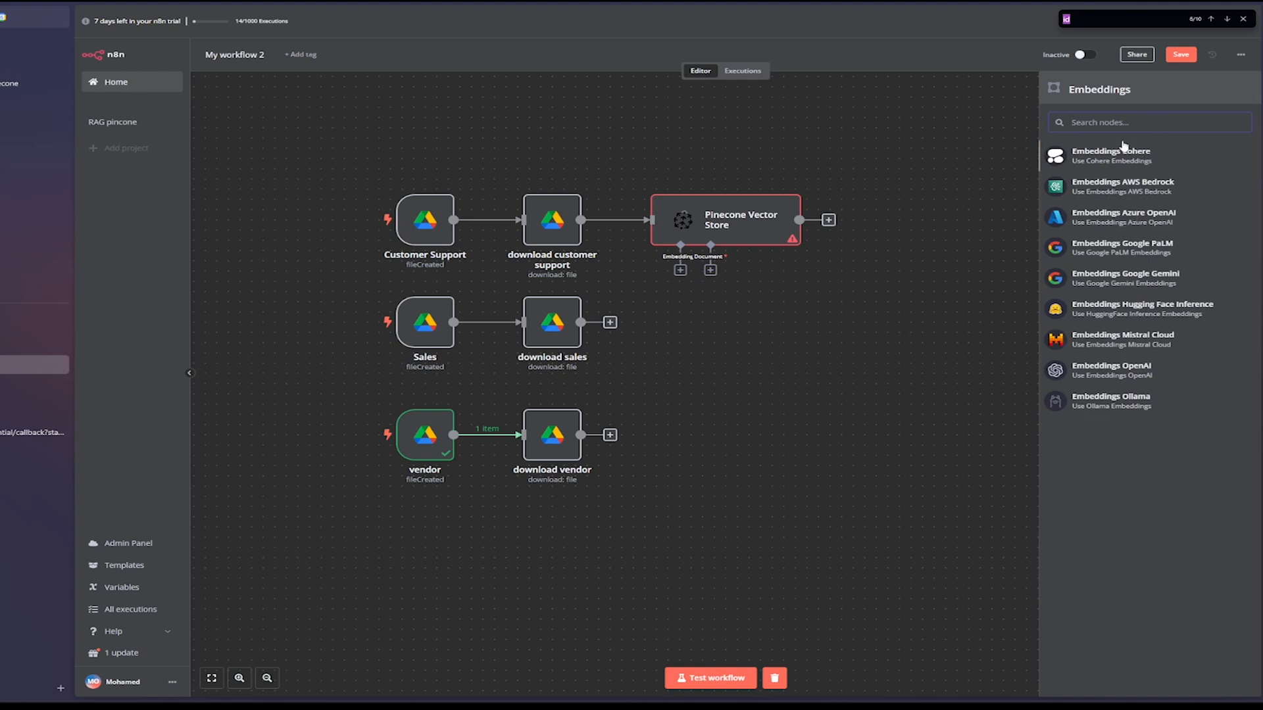
{"action": "left_click", "coordinate": [1129, 372]}
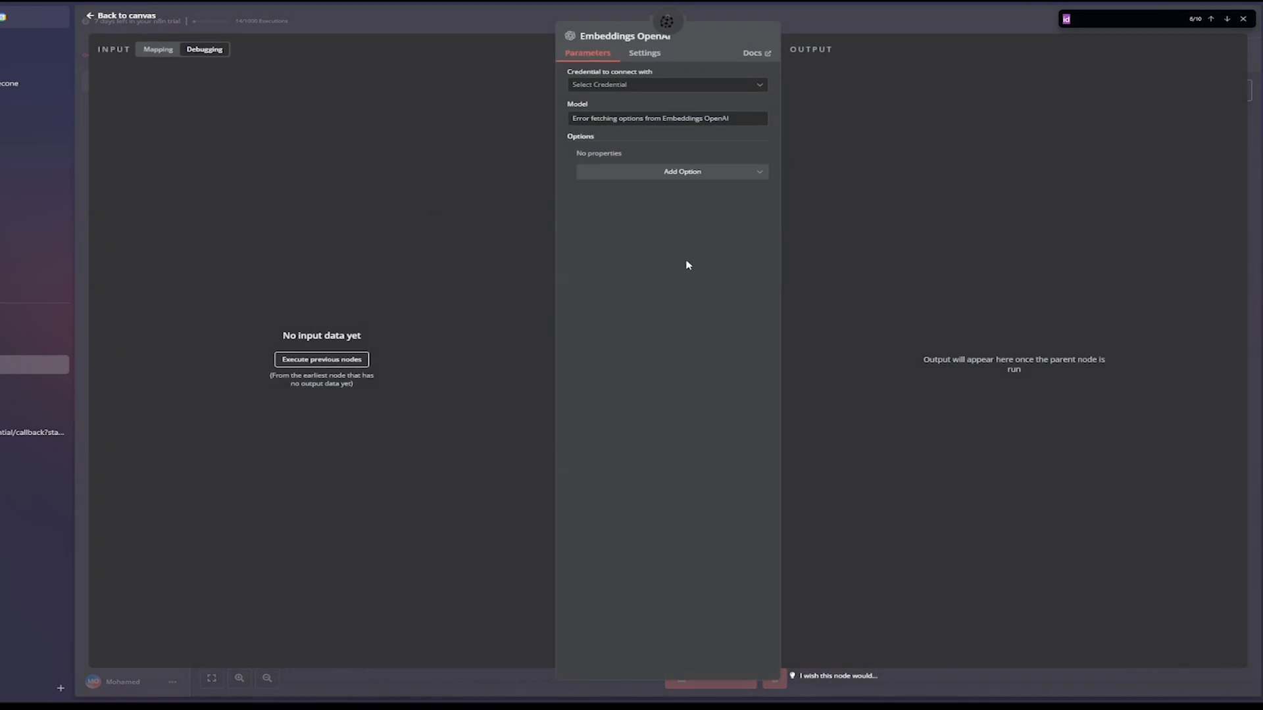
{"action": "left_click", "coordinate": [590, 88]}
{"action": "left_click", "coordinate": [588, 91]}
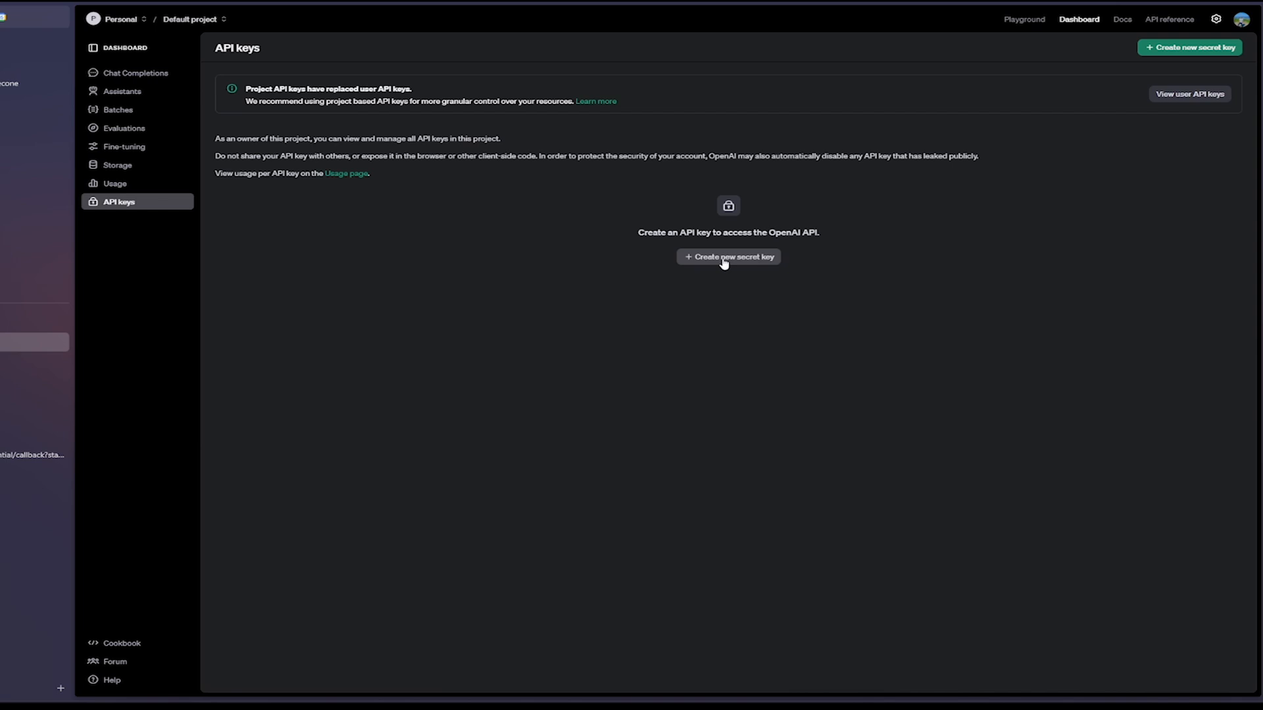
- Create an OpenAI secret key named "n8n" in the default project with all permissions and copy the key
{"action": "left_click", "coordinate": [750, 262]}
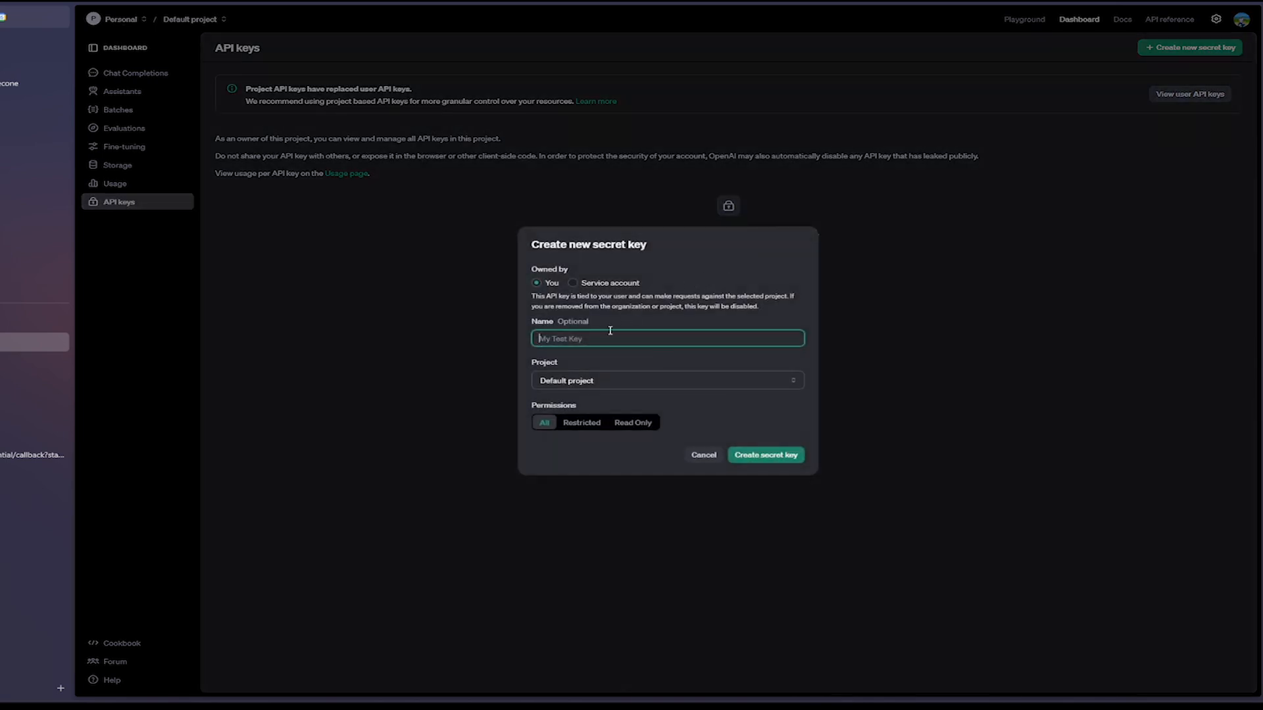
{"action": "type", "text": "n8n"}
{"action": "left_click", "coordinate": [769, 455]}
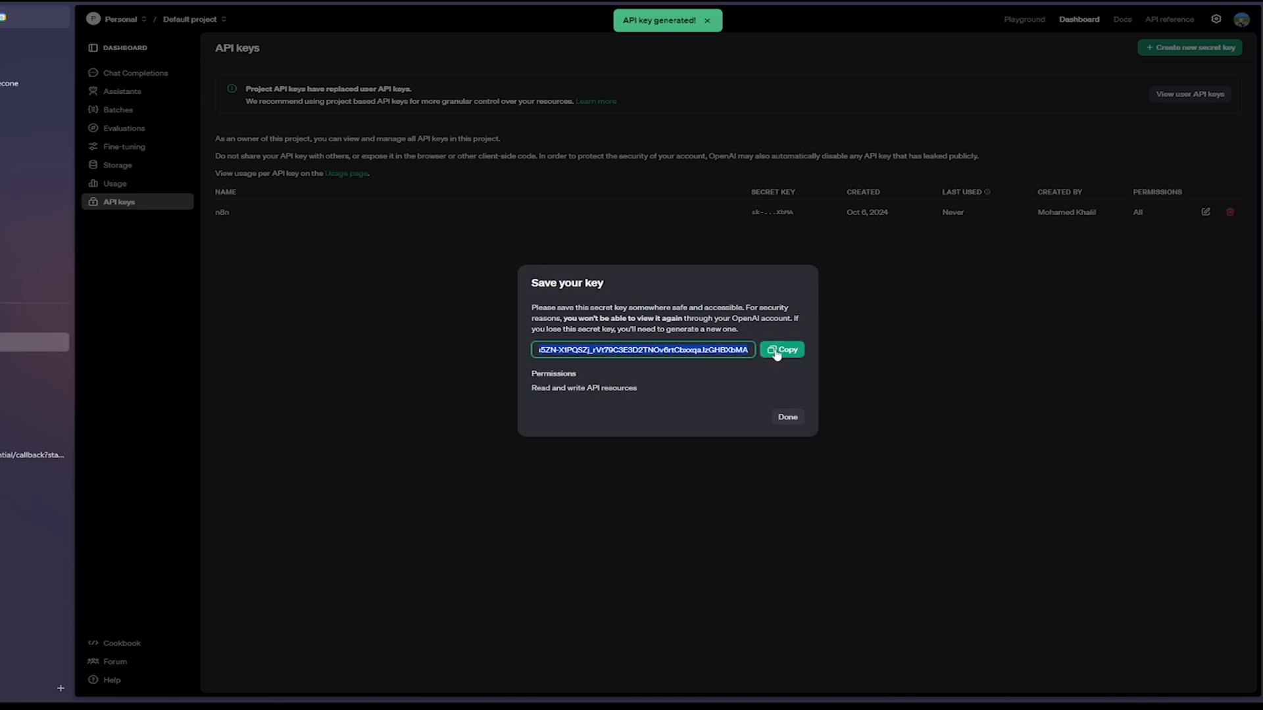
{"action": "left_click", "coordinate": [782, 351]}
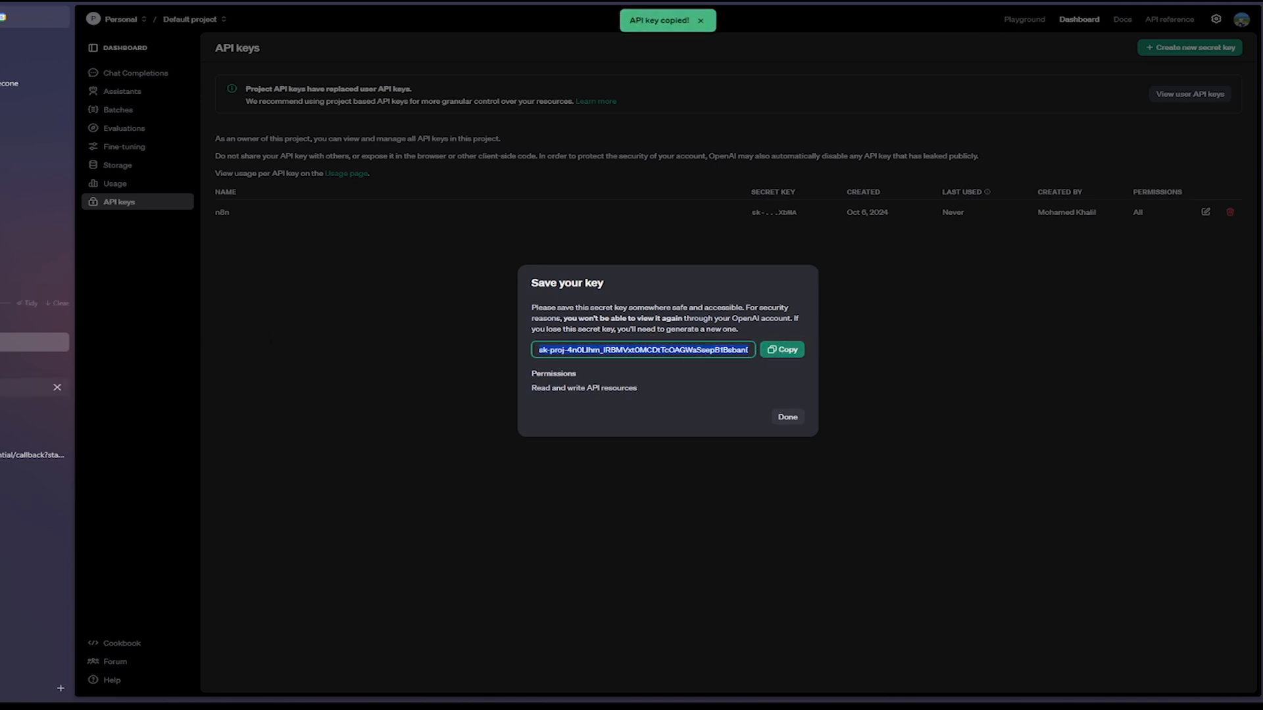
- Switch back to n8n and start a new OpenAI credential for the Embeddings OpenAI node
{"action": "left_click", "coordinate": [56, 388]}
{"action": "left_click", "coordinate": [620, 87]}
{"action": "left_click", "coordinate": [630, 112]}
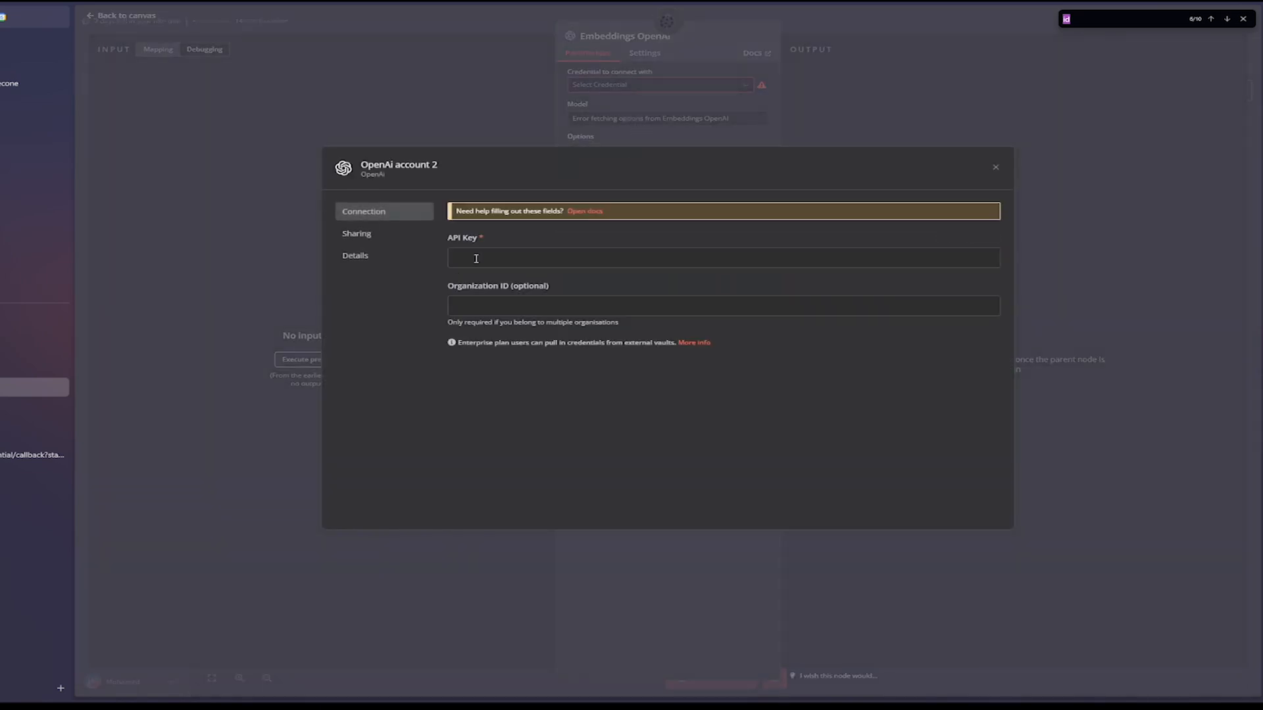
- Paste the API key into the OpenAI credential, save the credential, and decline storing the password in the browser
{"action": "left_click", "coordinate": [527, 260]}
{"action": "key", "text": "ctrl+v"}
{"action": "key", "text": "ctrl+v"}
{"action": "key", "text": "ctrl+a"}
{"action": "key", "text": "ctrl+v"}
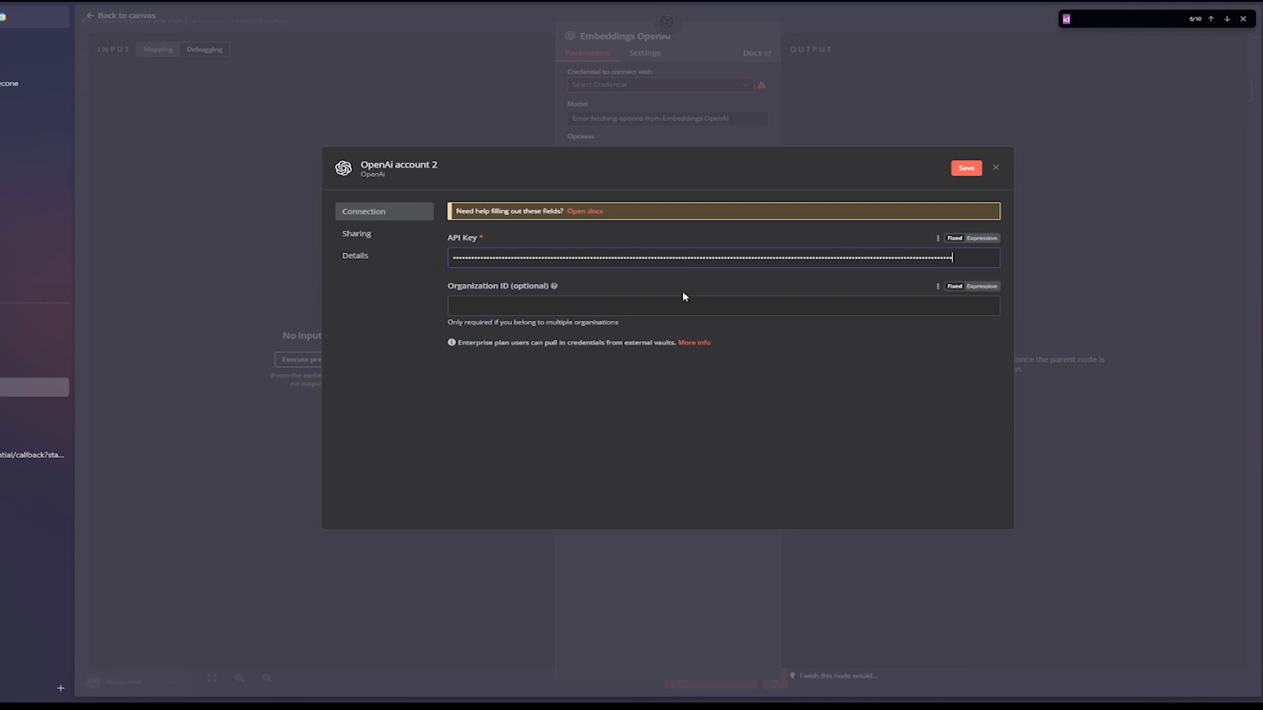
{"action": "left_click", "coordinate": [970, 170]}
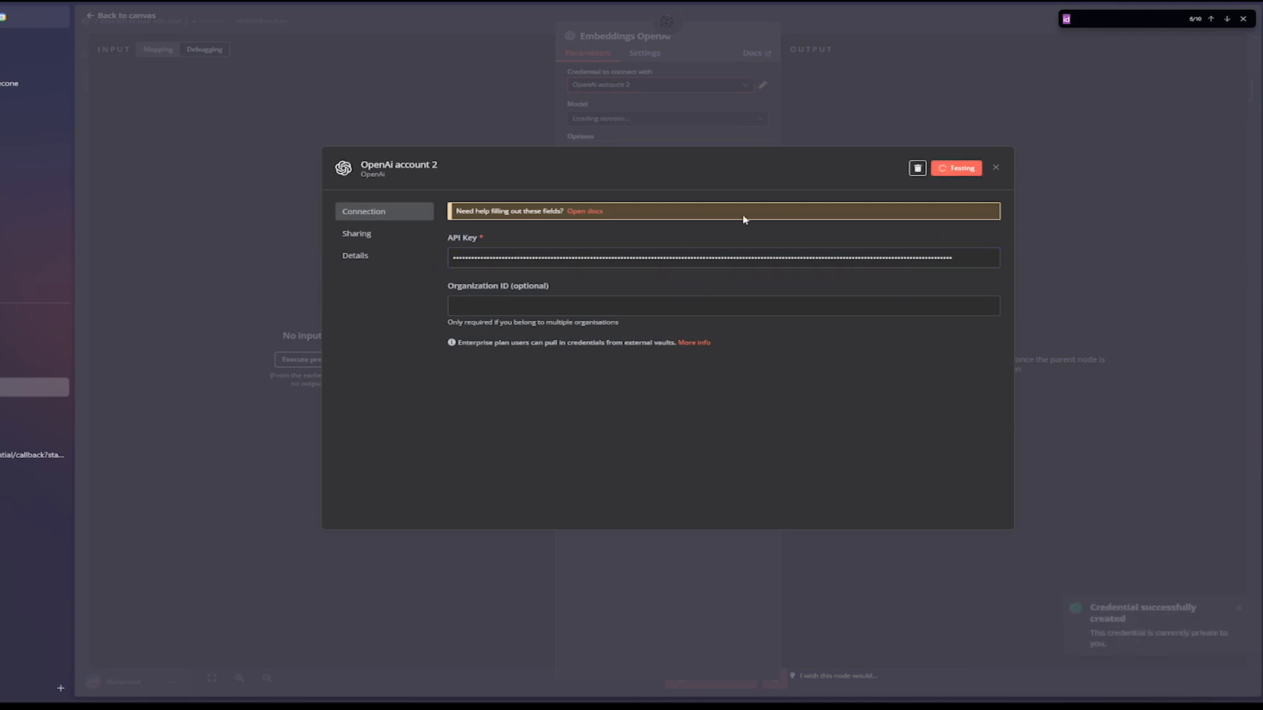
{"action": "left_click", "coordinate": [996, 168]}
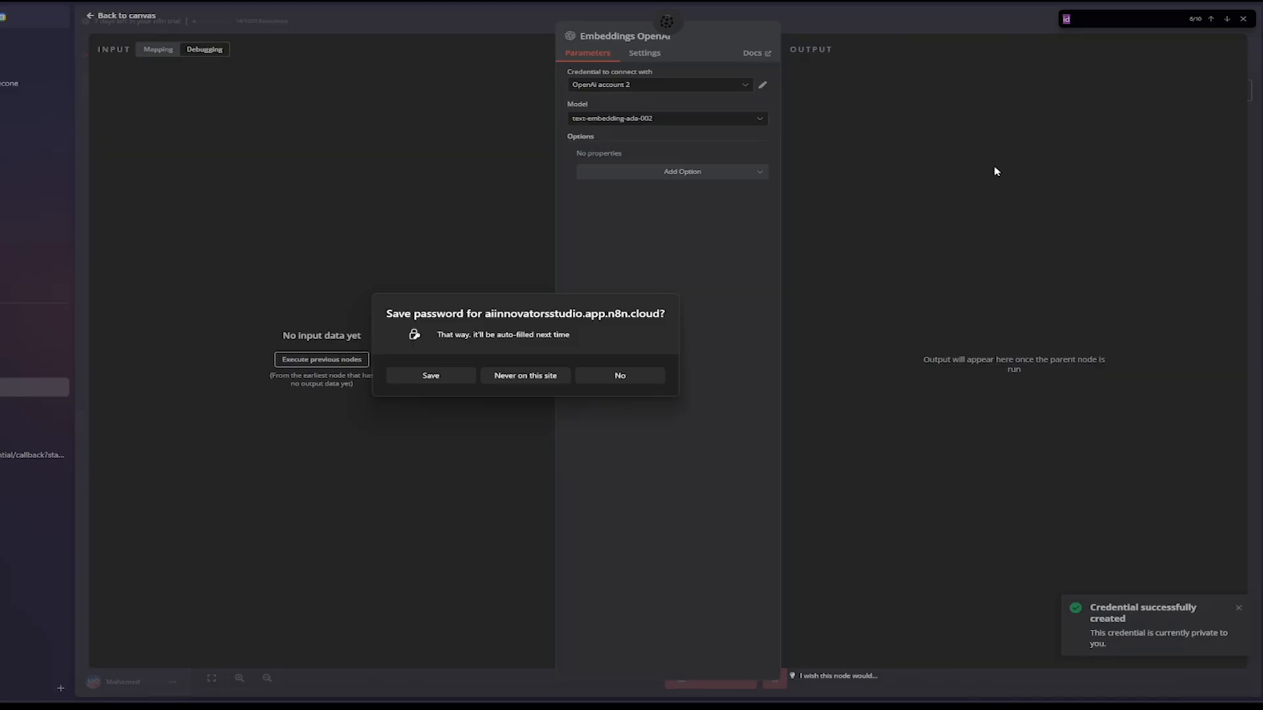
{"action": "left_click", "coordinate": [641, 381]}
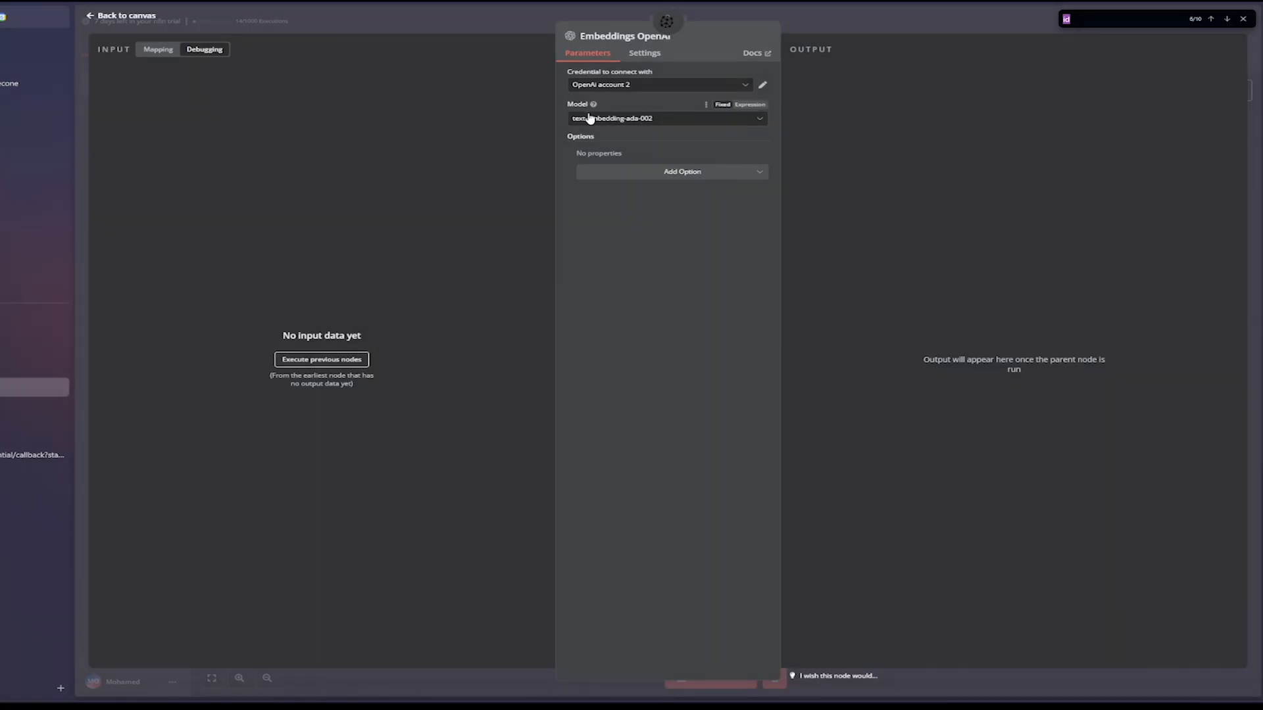
- Set the Embeddings OpenAI model to text-embedding-3-small and return to the workflow canvas
{"action": "left_click", "coordinate": [622, 122]}
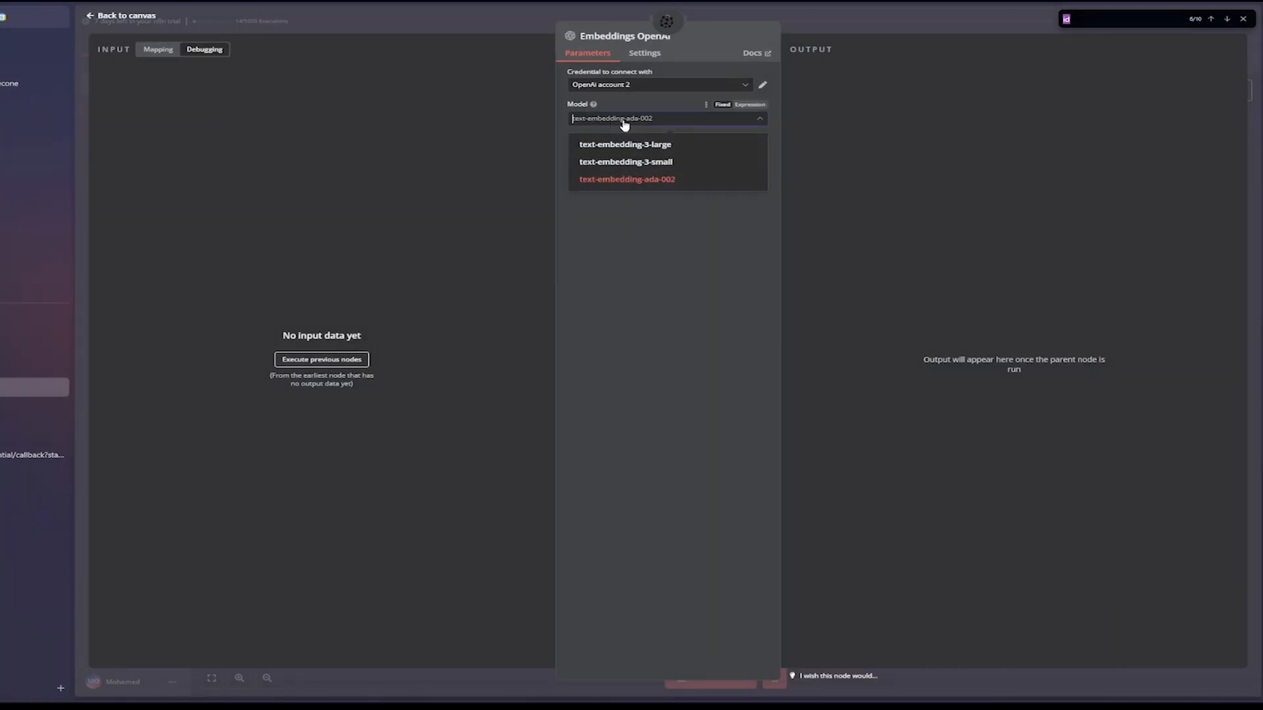
{"action": "left_click", "coordinate": [663, 164]}
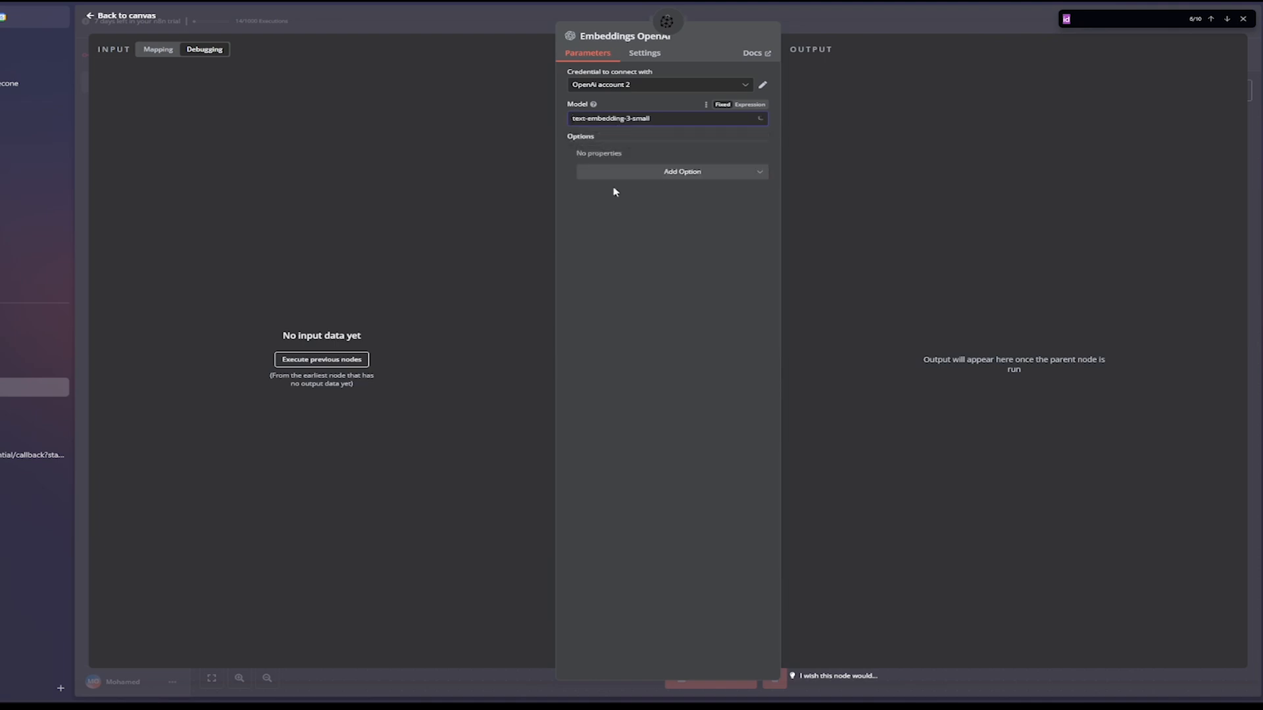
{"action": "left_click", "coordinate": [92, 17]}
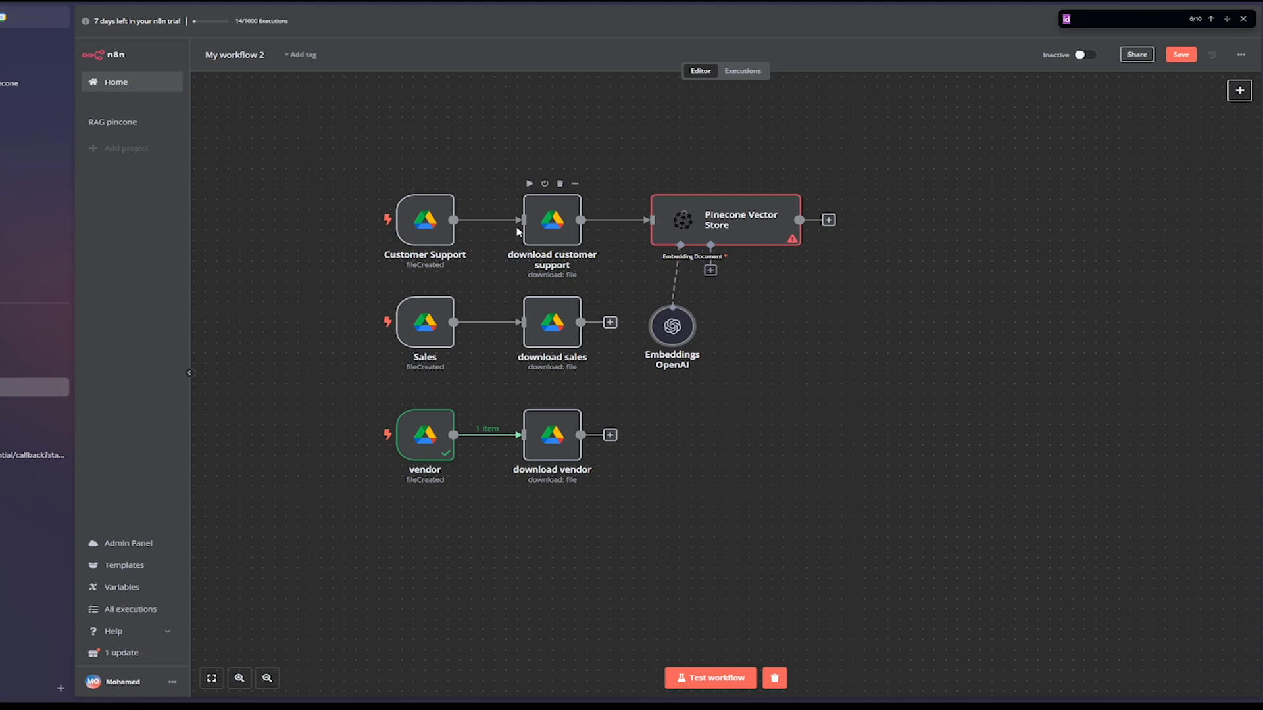
- Test the download customer support node to fetch its file, and return to the canvas
{"action": "mouse_move", "coordinate": [543, 234]}
{"action": "left_click", "coordinate": [555, 219]}
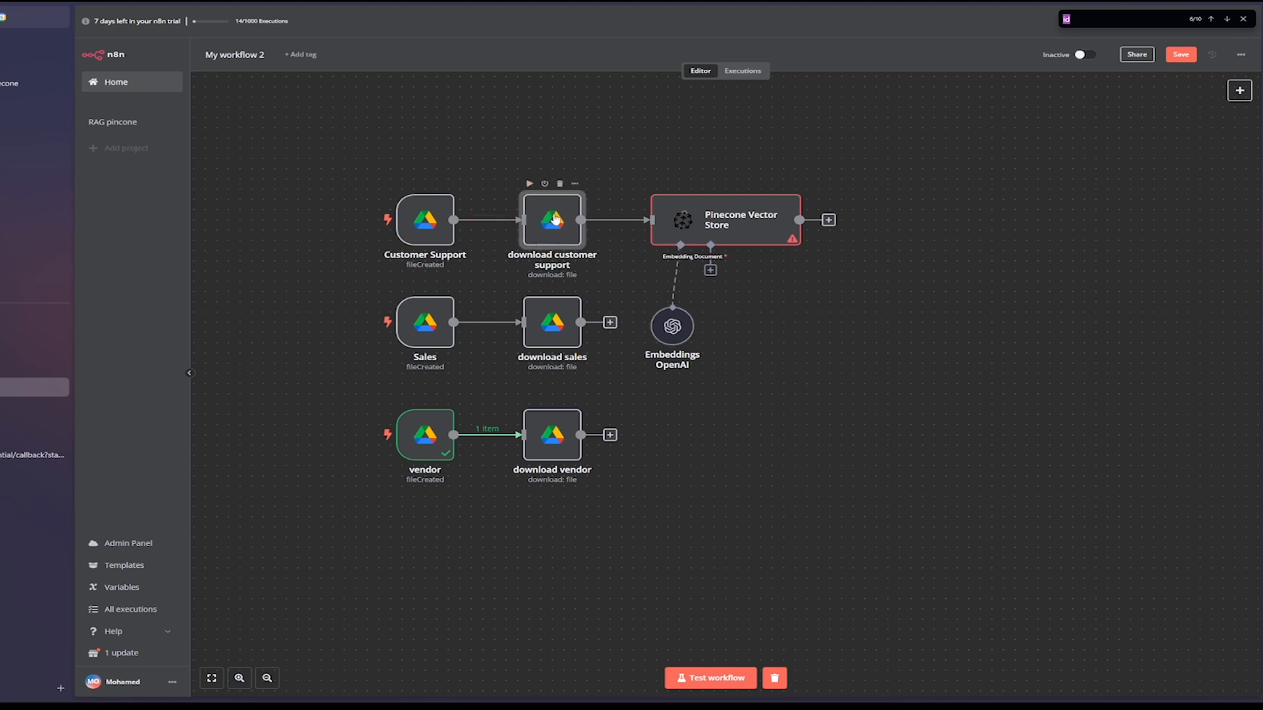
{"action": "double_click", "coordinate": [555, 220]}
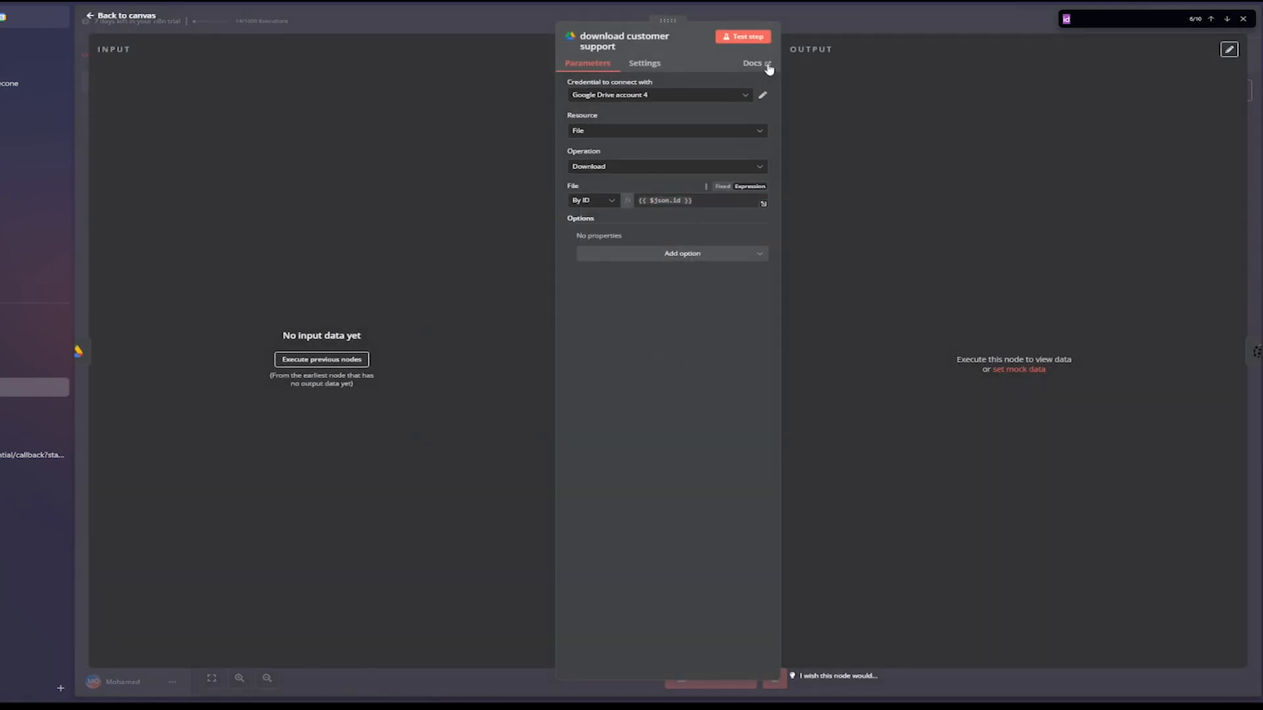
{"action": "left_click", "coordinate": [766, 37]}
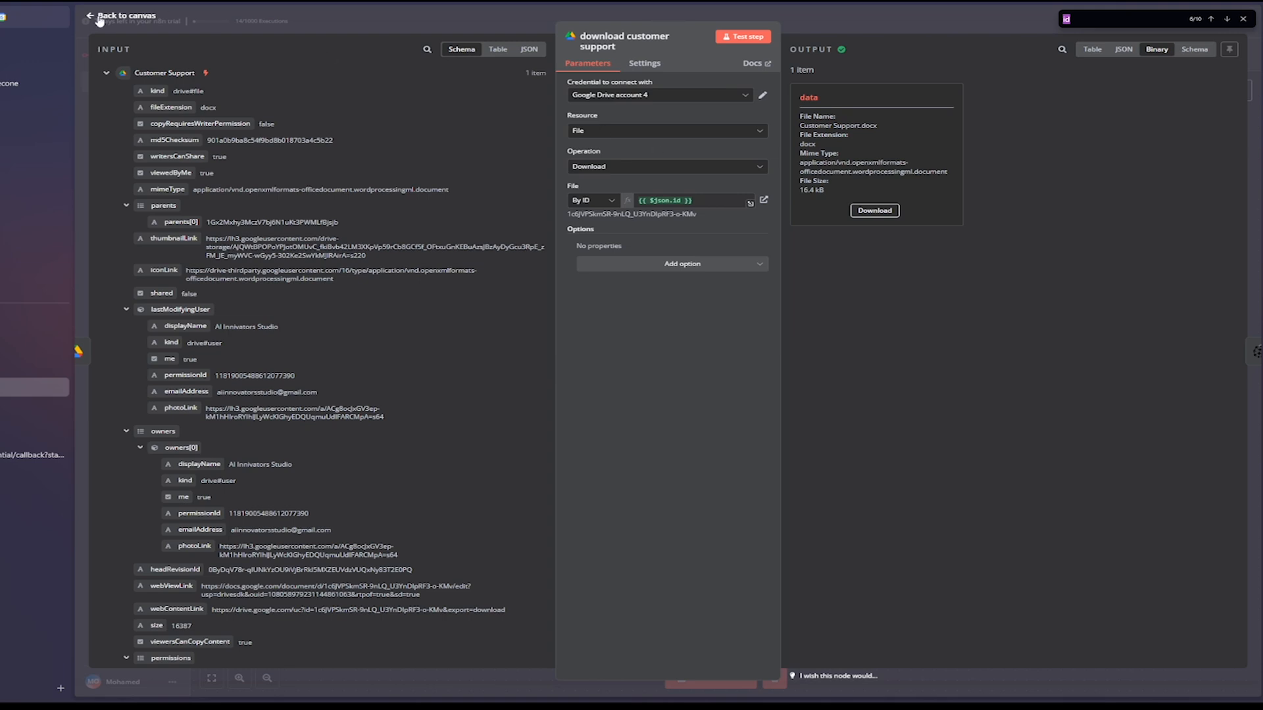
{"action": "key", "text": "Escape"}
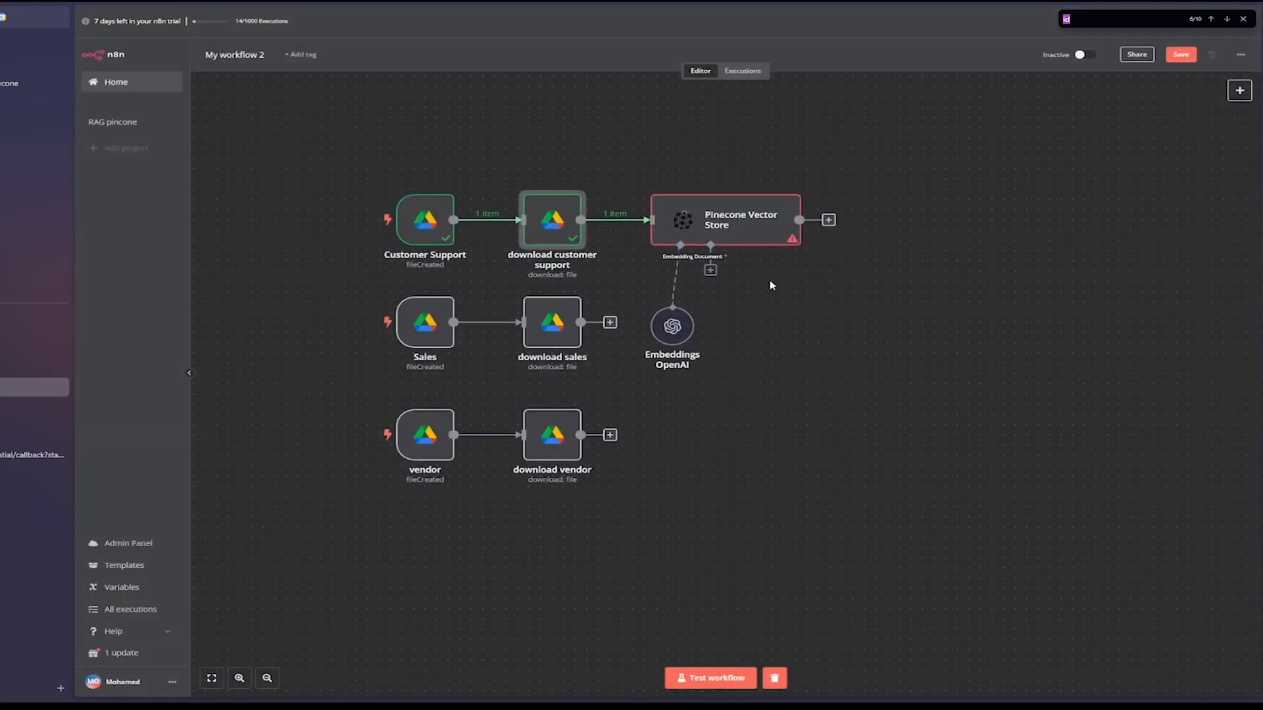
- Attach a Default Data Loader to the Pinecone Vector Store with Binary data, Load All Input Data mode and Automatically Detect by Mime Type format
{"action": "left_click", "coordinate": [712, 271]}
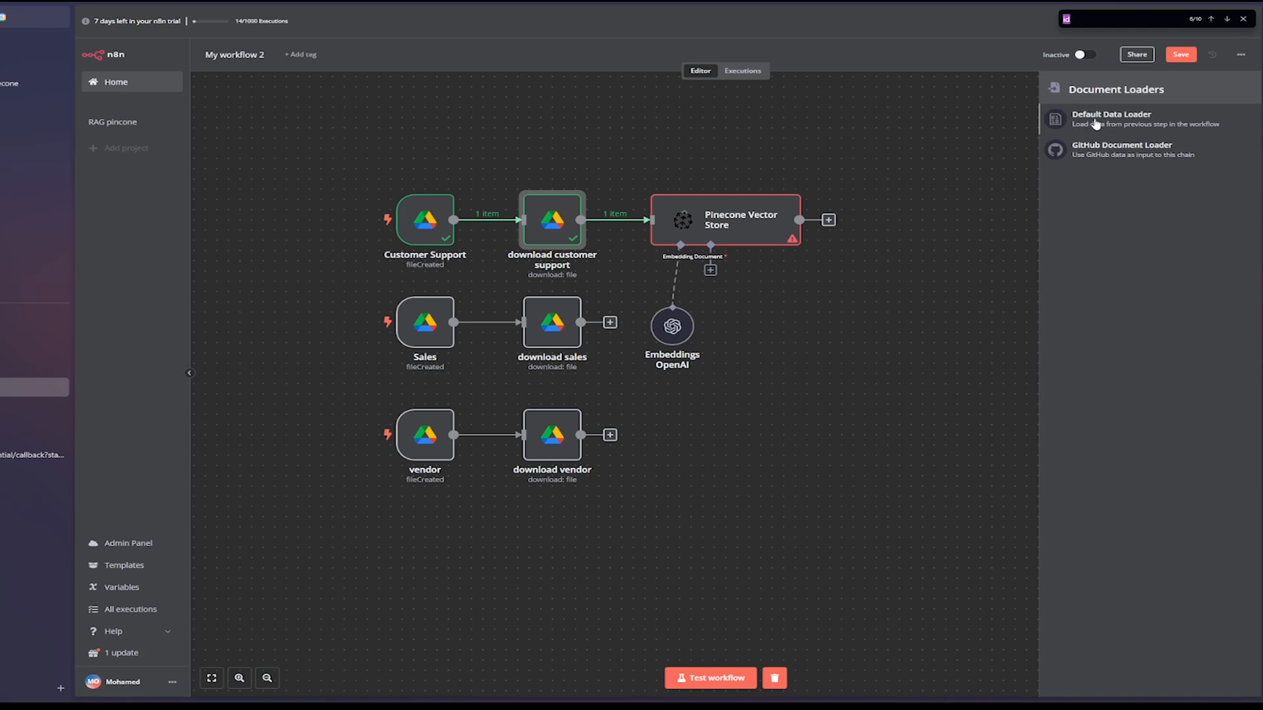
{"action": "left_click", "coordinate": [1124, 122]}
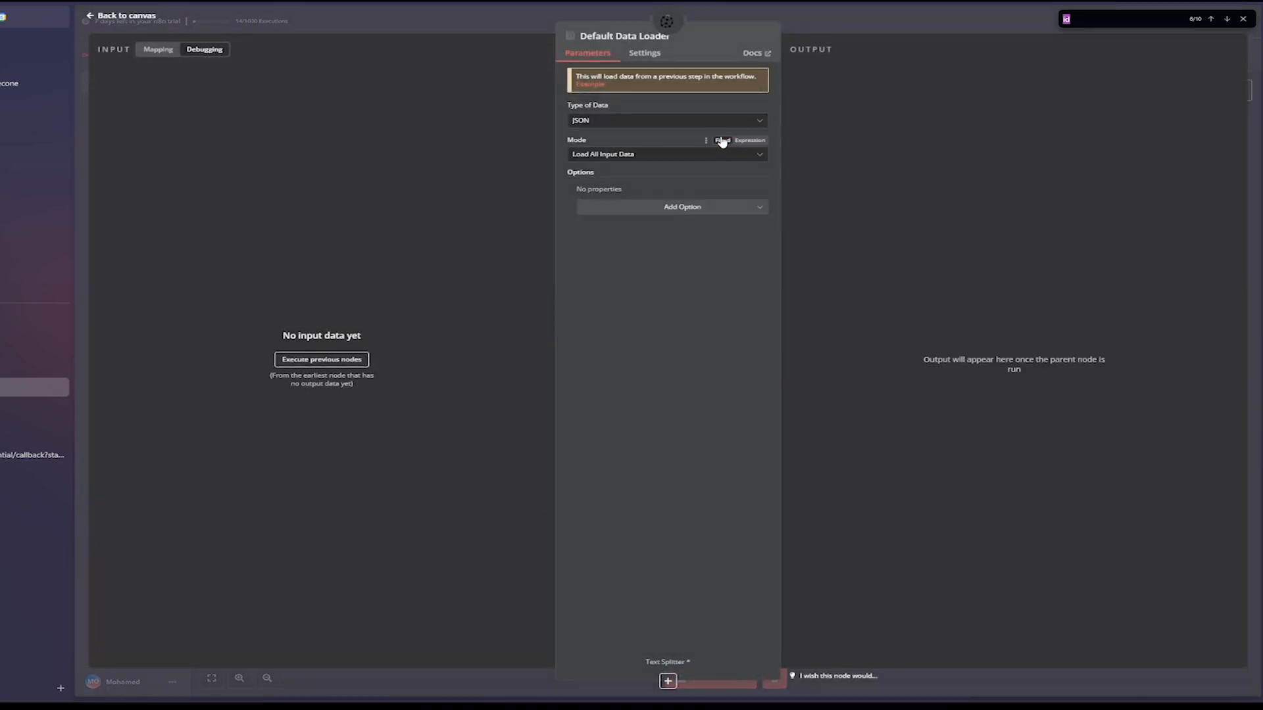
{"action": "left_click", "coordinate": [598, 121]}
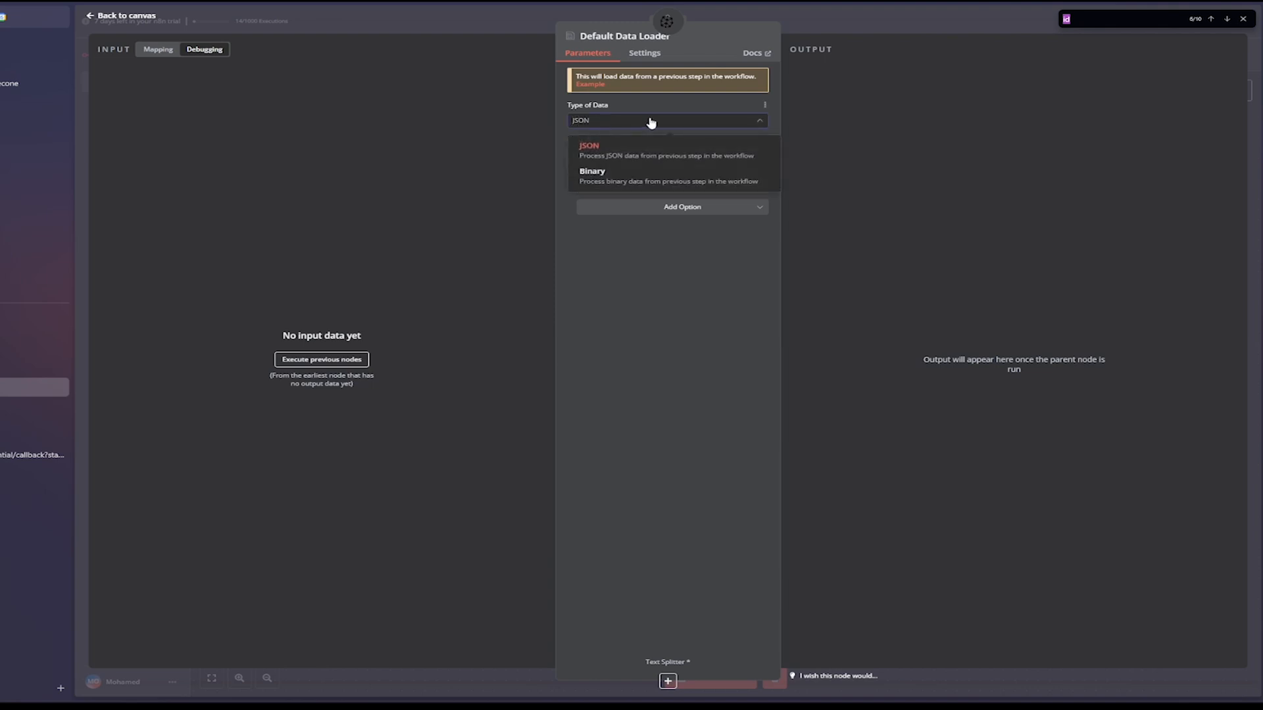
{"action": "left_click", "coordinate": [595, 178]}
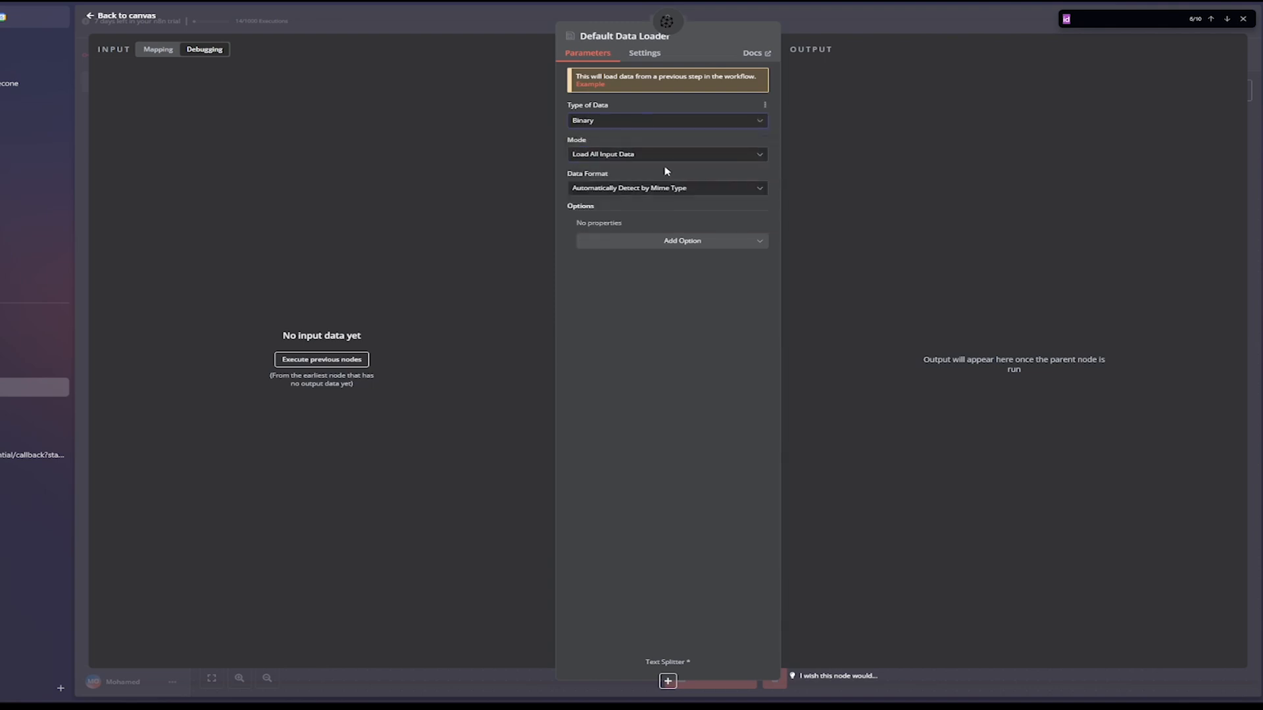
{"action": "left_click", "coordinate": [612, 155]}
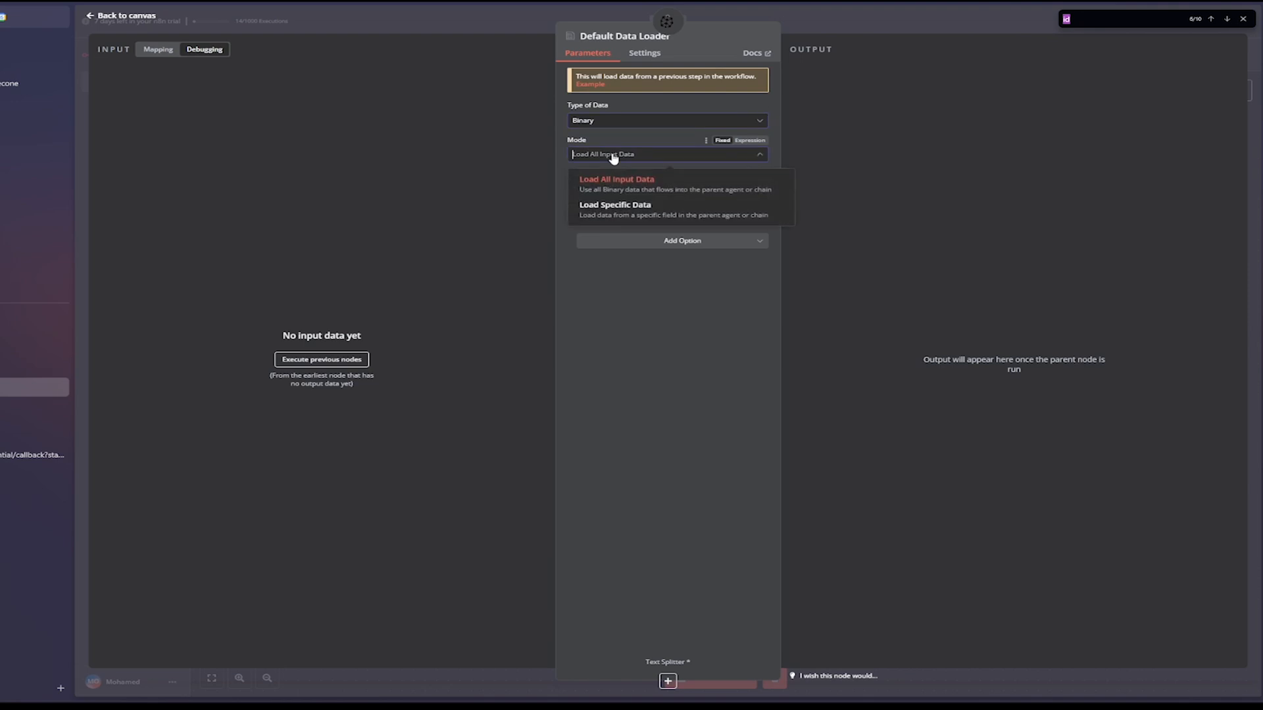
{"action": "left_click", "coordinate": [592, 188]}
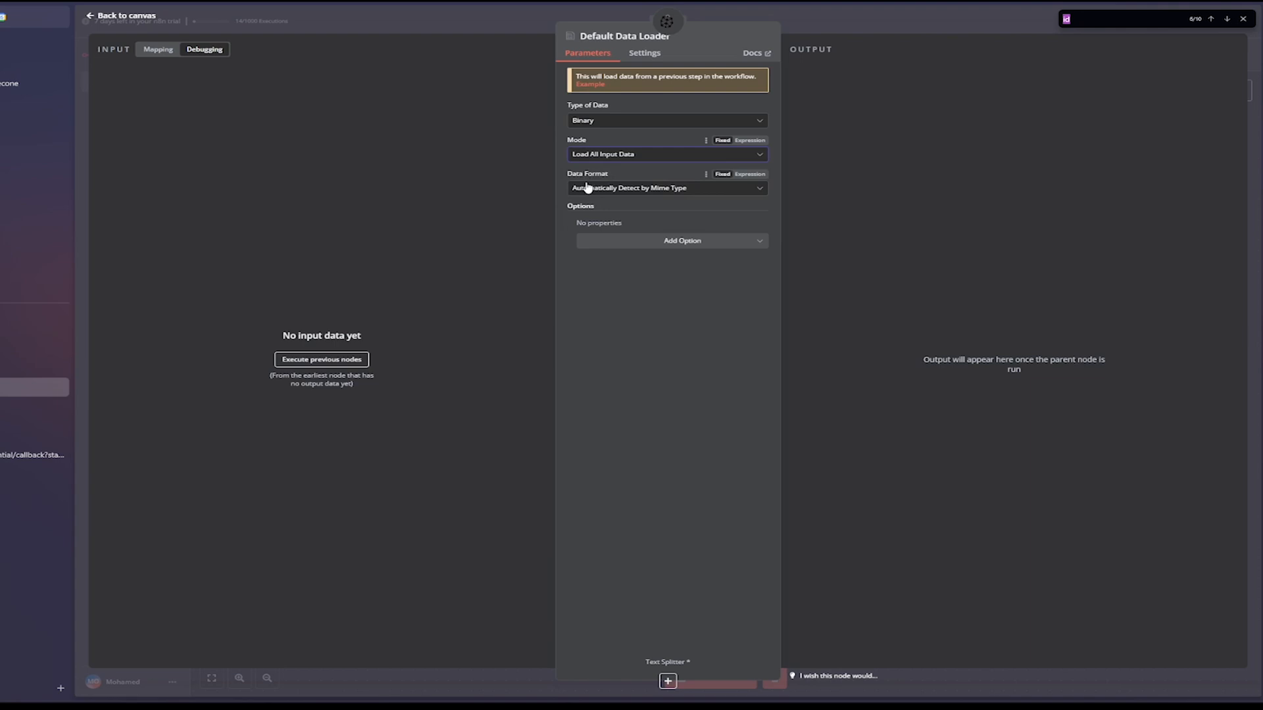
{"action": "left_click", "coordinate": [594, 190]}
{"action": "left_click", "coordinate": [599, 190]}
{"action": "left_click", "coordinate": [621, 189]}
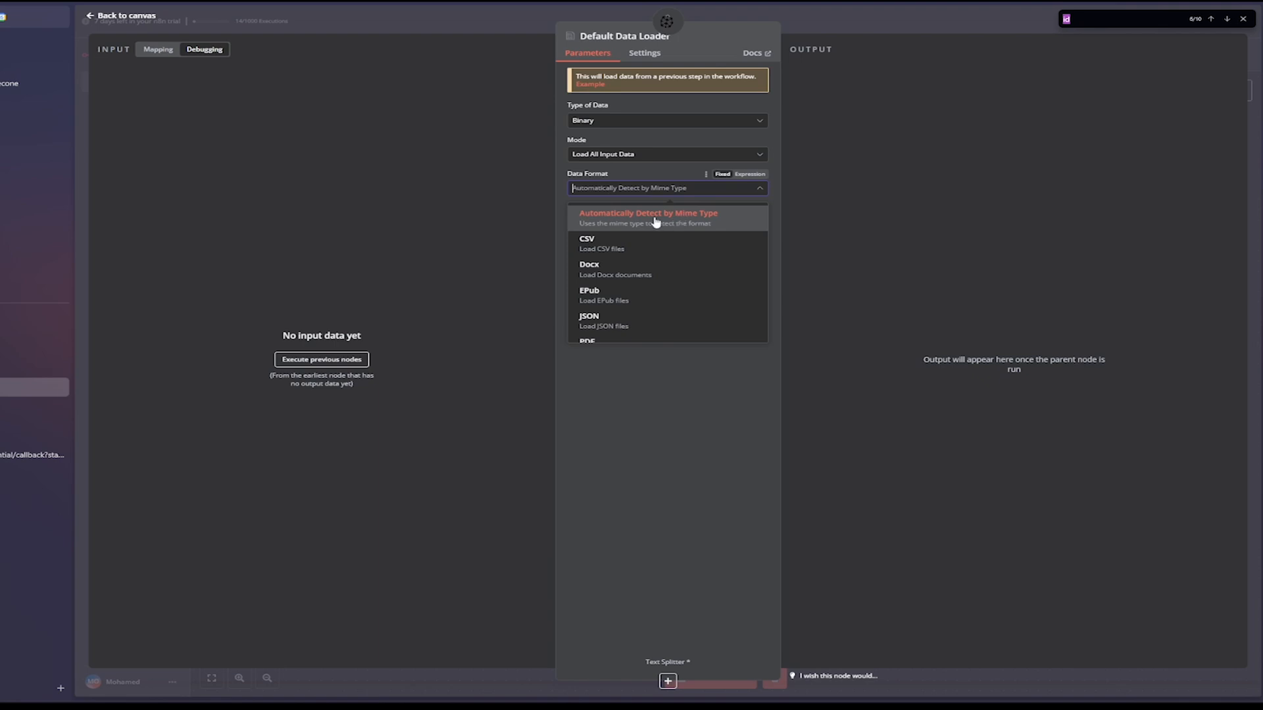
{"action": "left_click", "coordinate": [628, 191]}
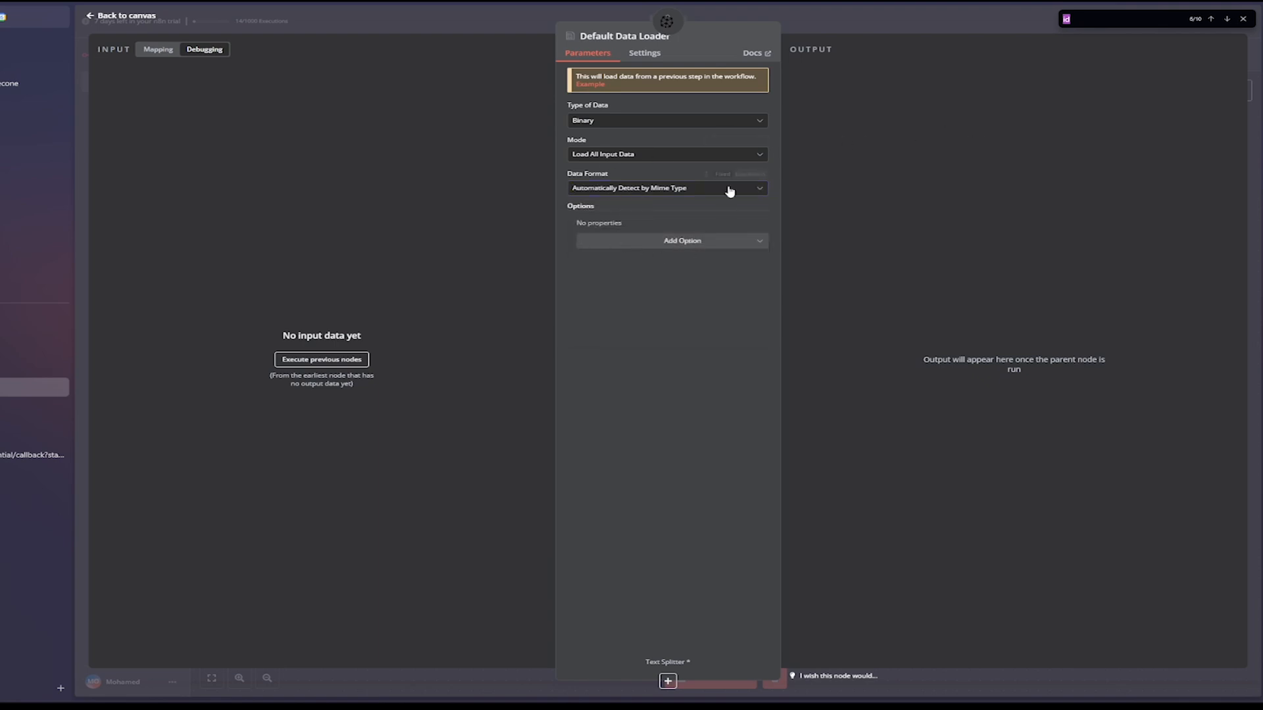
{"action": "left_click", "coordinate": [92, 17]}
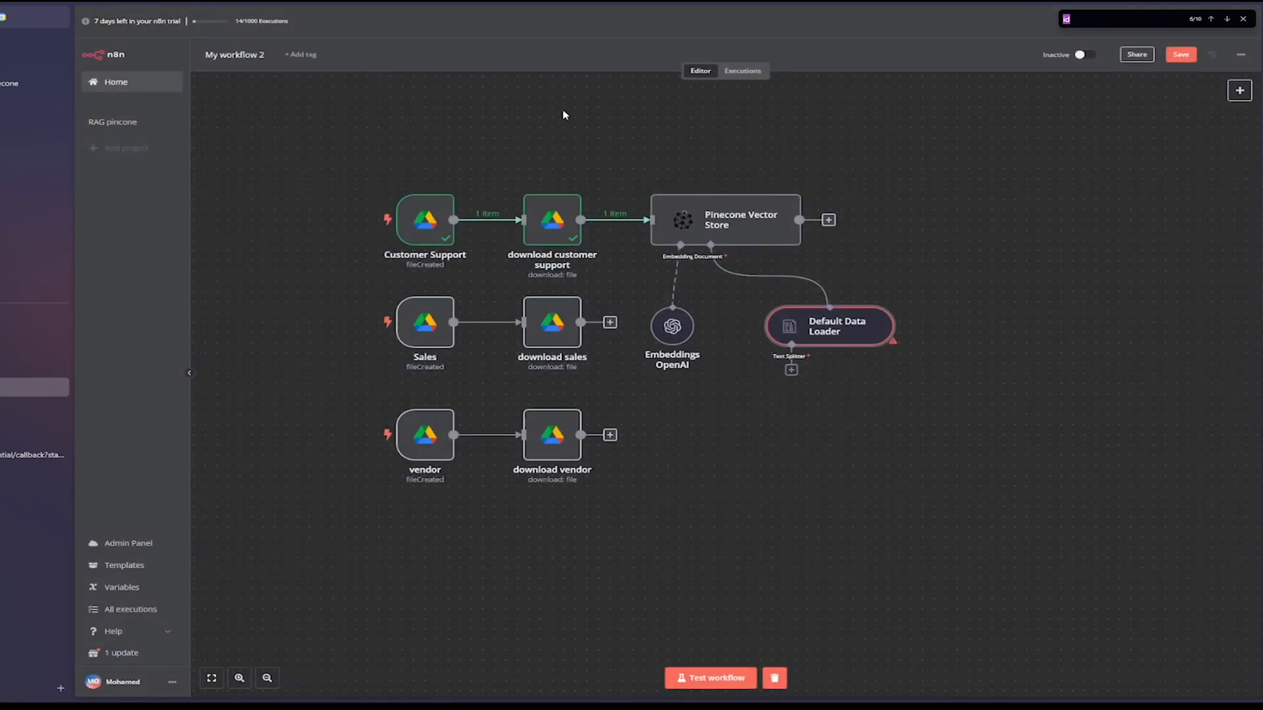
- Add a Recursive Character Text Splitter to the Default Data Loader with chunk size 500 and chunk overlap 150
{"action": "left_click", "coordinate": [792, 371]}
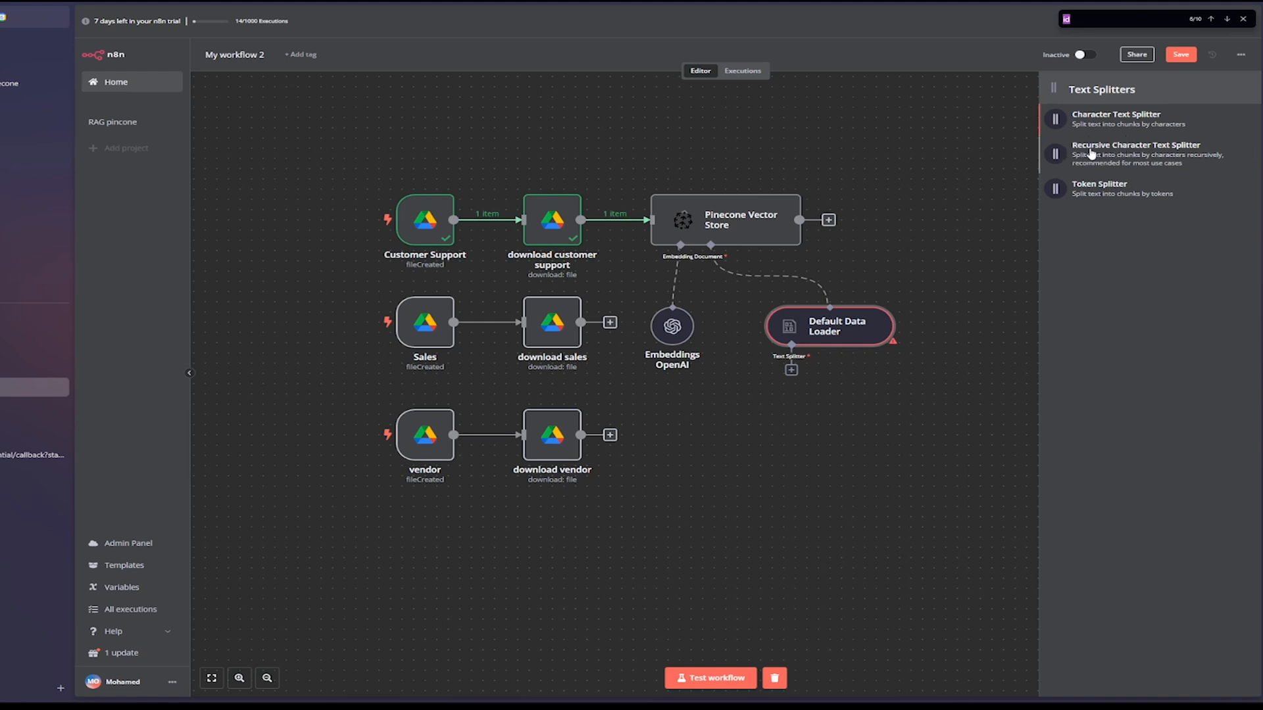
{"action": "left_click", "coordinate": [1166, 155]}
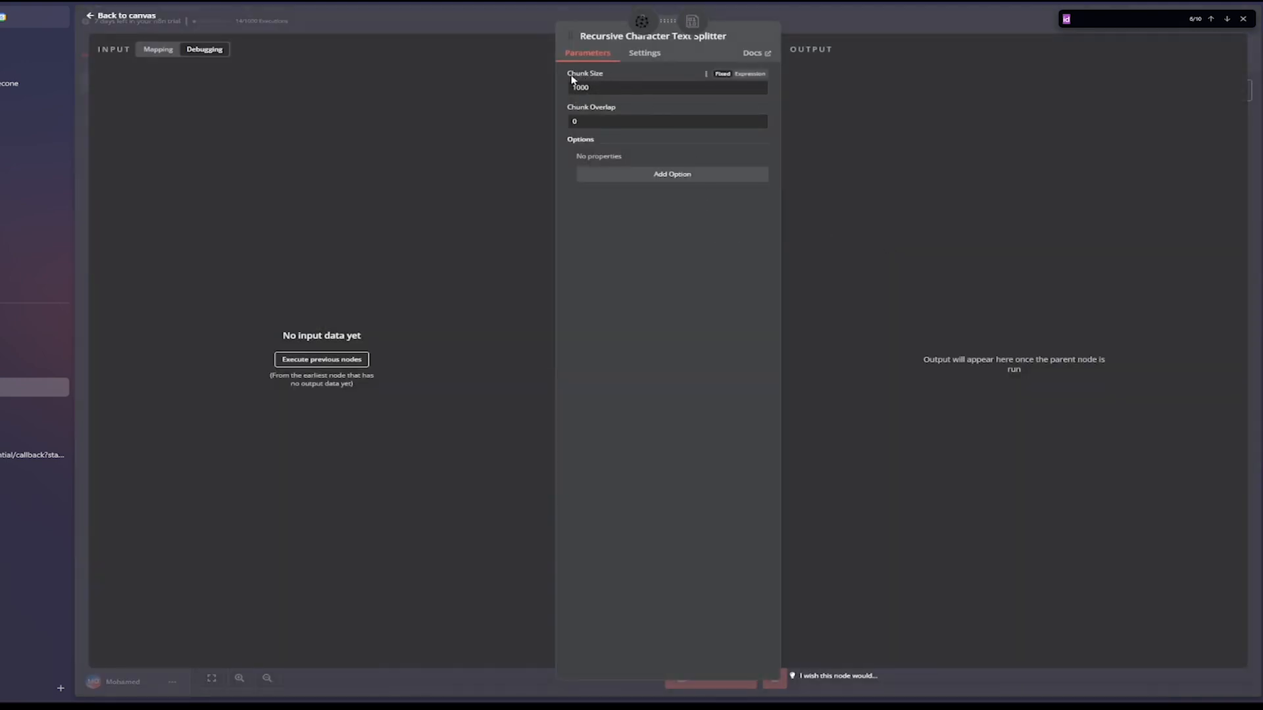
{"action": "left_click_drag", "start_coordinate": [617, 88], "coordinate": [525, 96]}
{"action": "left_click", "coordinate": [525, 97]}
{"action": "left_click_drag", "start_coordinate": [585, 121], "coordinate": [549, 118]}
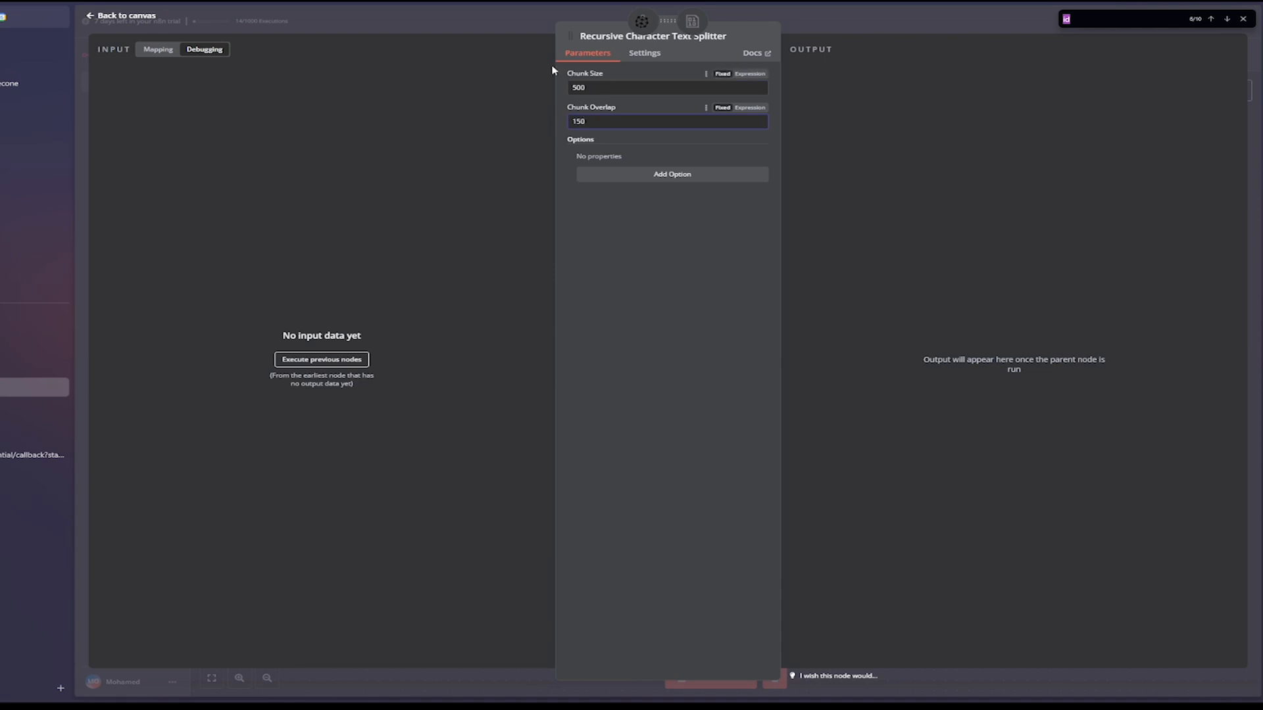
{"action": "left_click", "coordinate": [90, 19]}
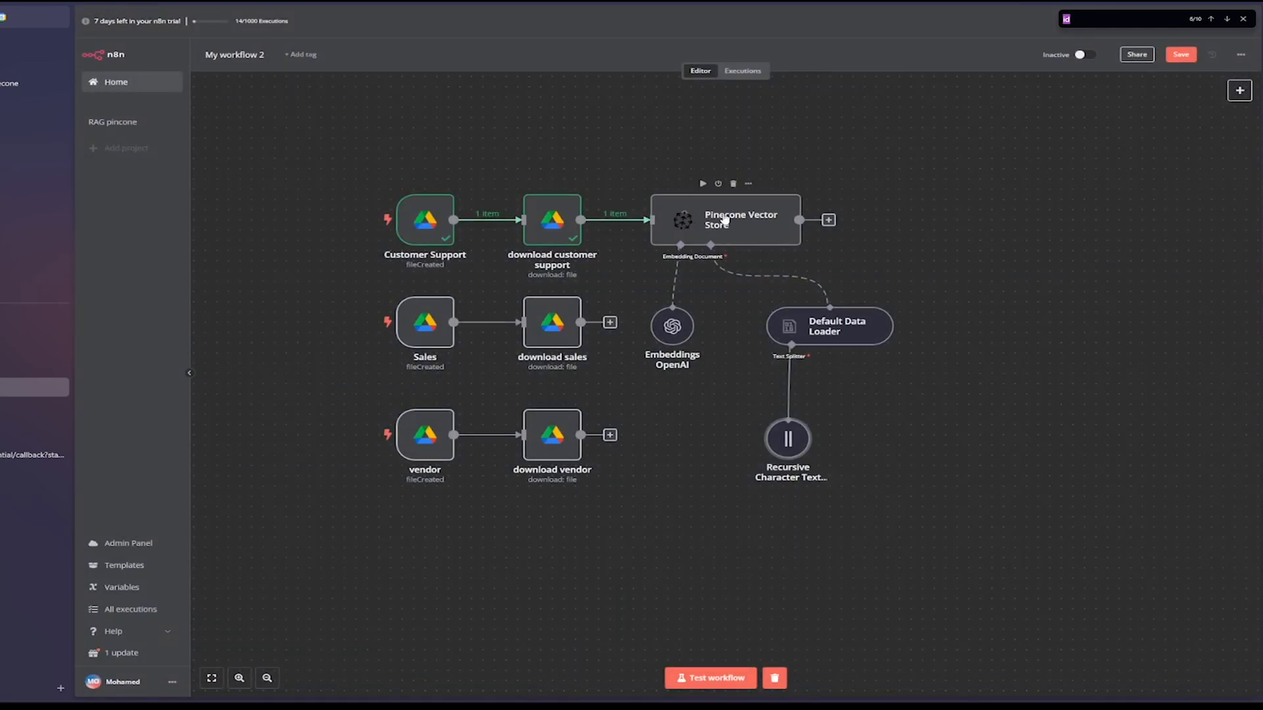
- Move the Pinecone Vector Store node higher on the canvas and group its embeddings, data loader and text splitter nodes closely beneath it
{"action": "left_click_drag", "start_coordinate": [743, 222], "coordinate": [779, 150]}
{"action": "left_click_drag", "start_coordinate": [671, 325], "coordinate": [707, 223]}
{"action": "left_click_drag", "start_coordinate": [850, 332], "coordinate": [815, 230]}
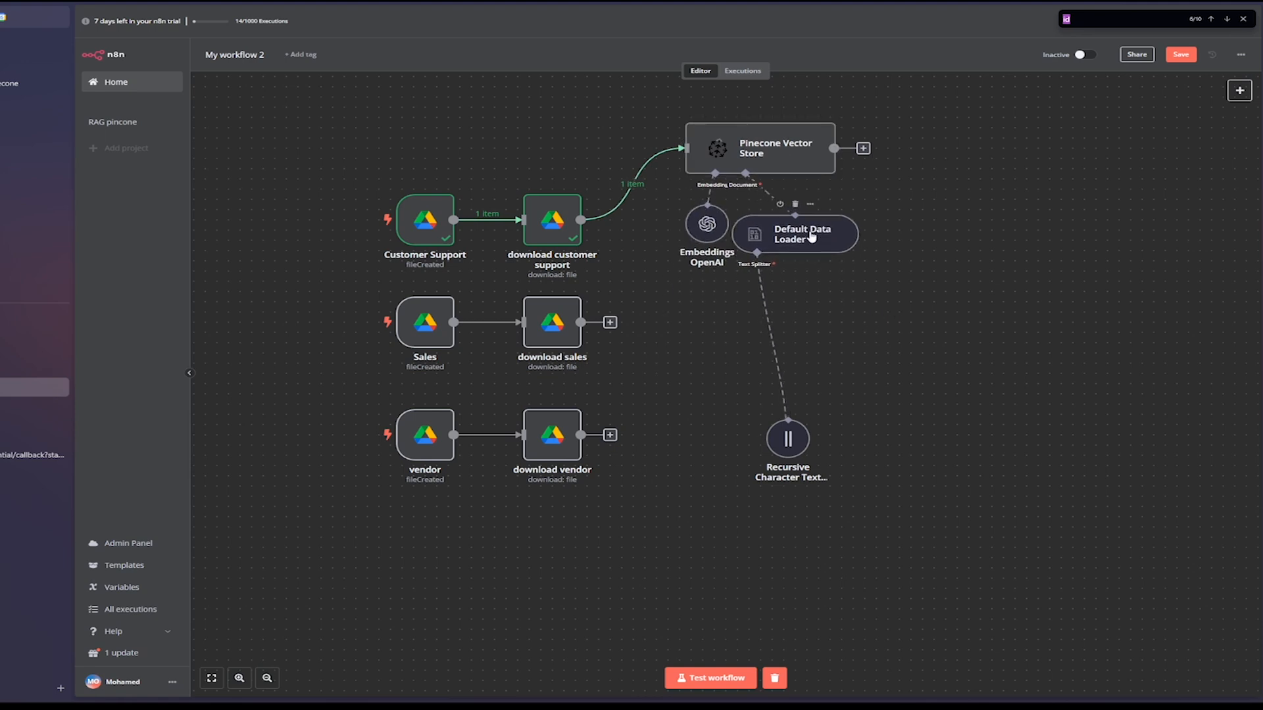
{"action": "left_click_drag", "start_coordinate": [798, 453], "coordinate": [782, 298]}
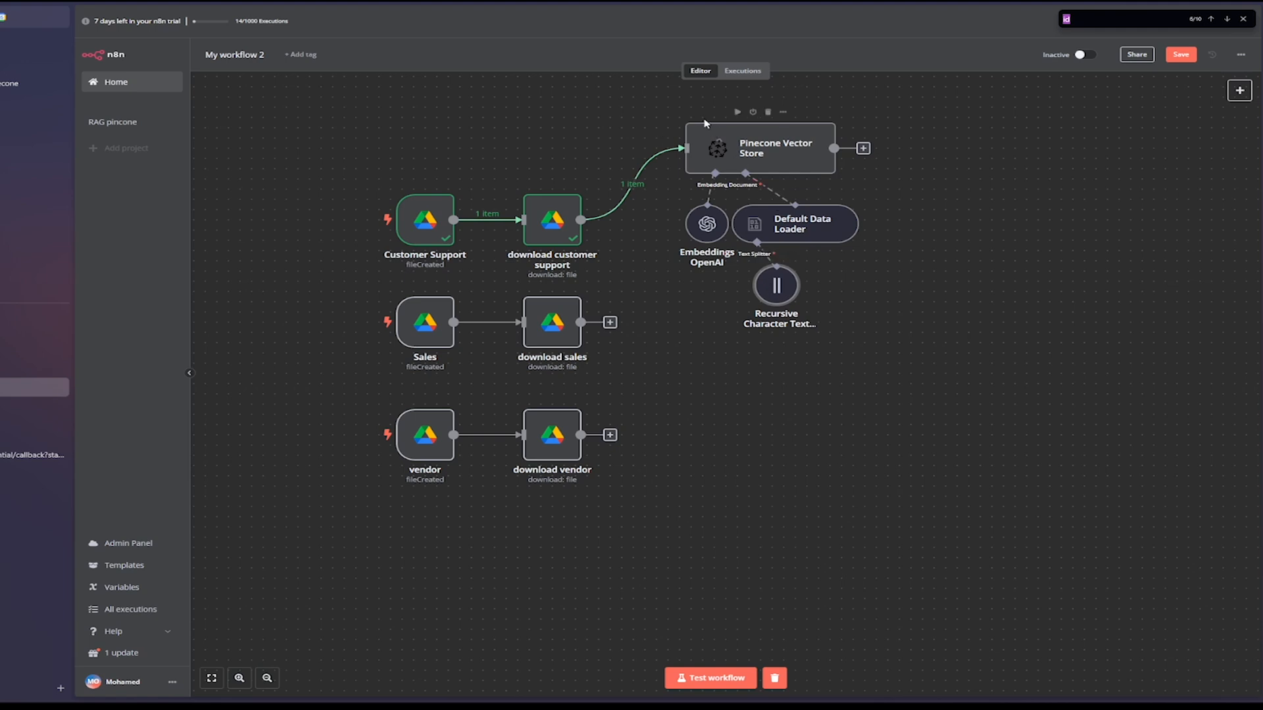
- Run the Pinecone Vector Store node, stop that execution, and run the node again
{"action": "left_click", "coordinate": [737, 113]}
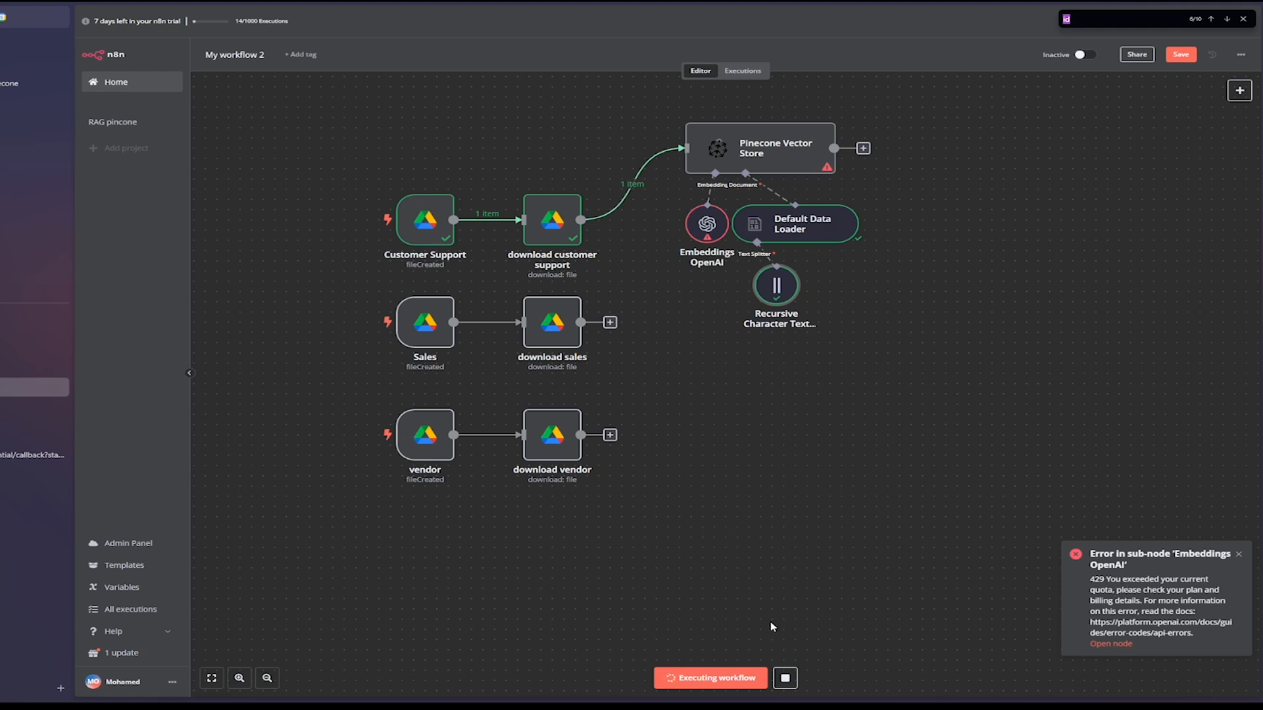
{"action": "left_click", "coordinate": [785, 678]}
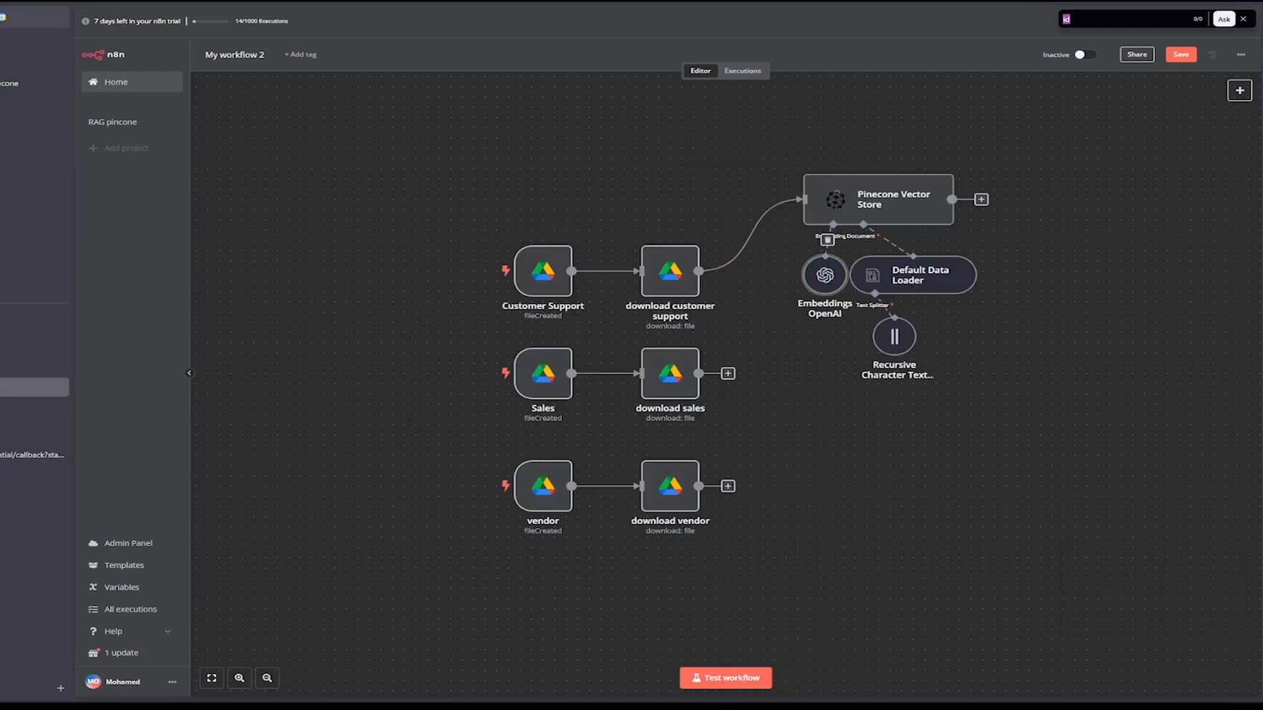
{"action": "mouse_move", "coordinate": [863, 188]}
{"action": "left_click", "coordinate": [855, 164]}
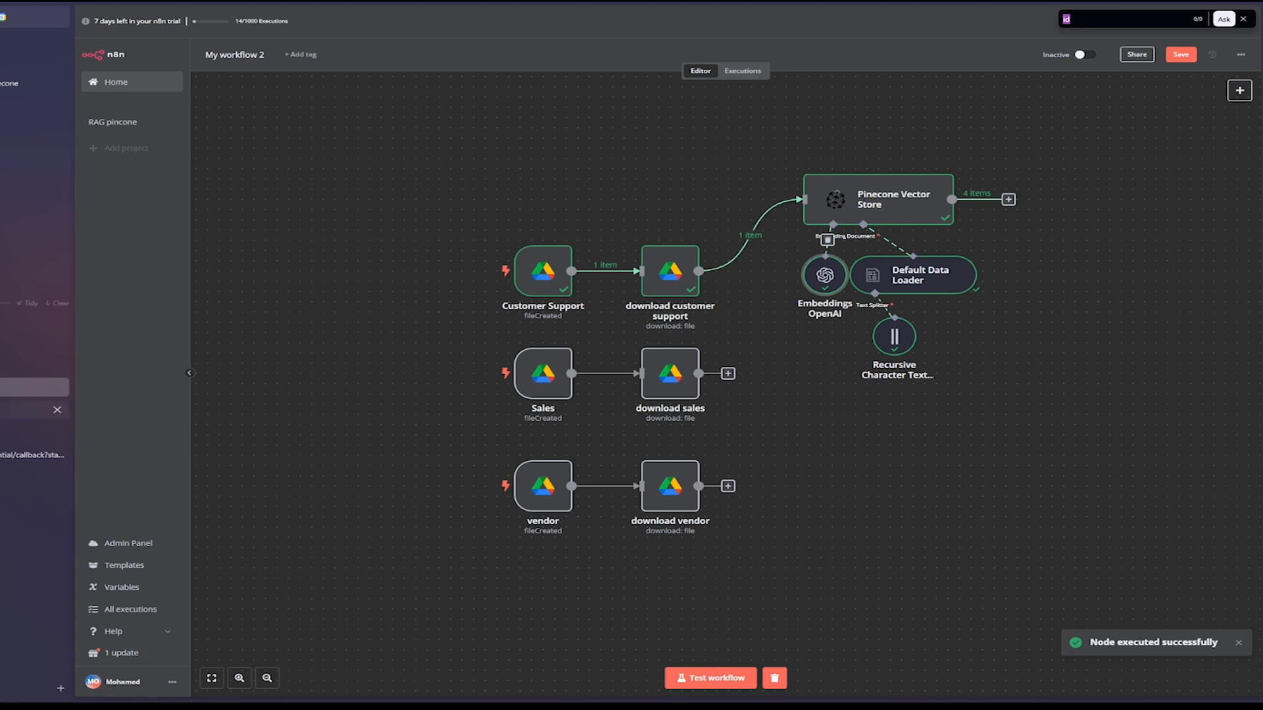
- Switch to Pinecone and examine the records stored in the firstproject index under the Customer Support namespace
{"action": "left_click", "coordinate": [39, 364]}
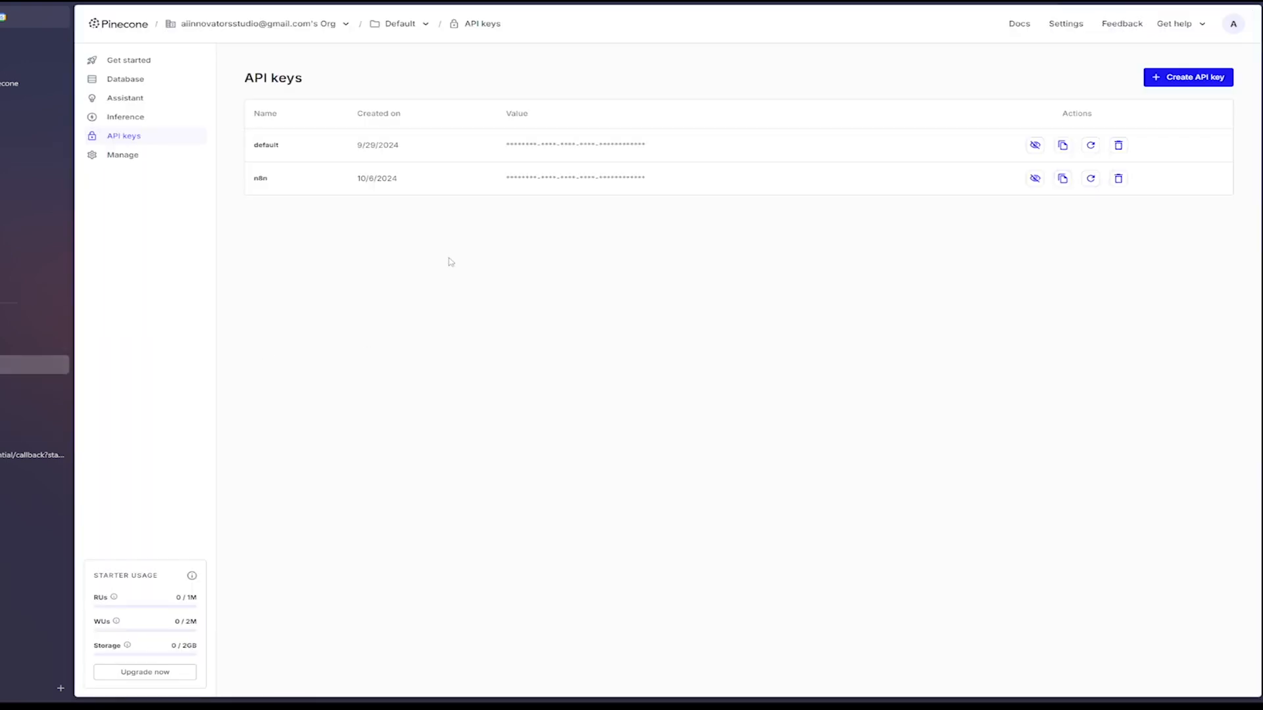
{"action": "left_click", "coordinate": [129, 97]}
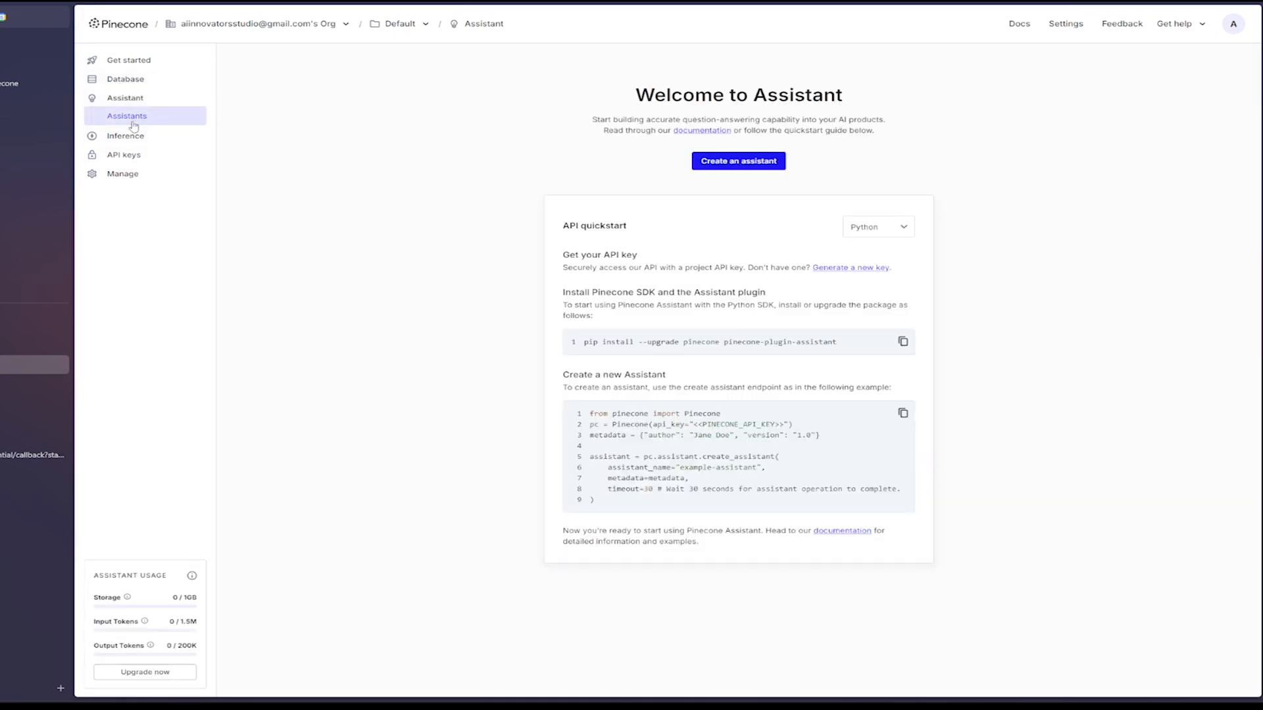
{"action": "left_click", "coordinate": [126, 79]}
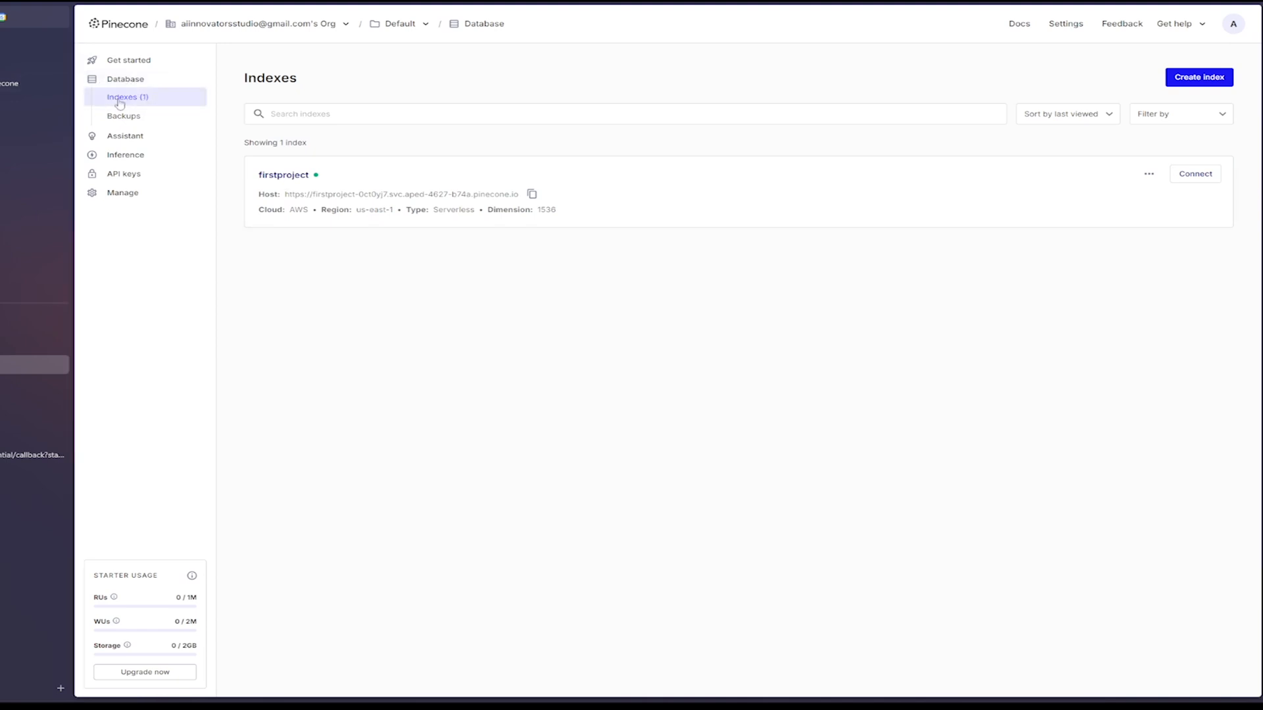
{"action": "left_click", "coordinate": [313, 176]}
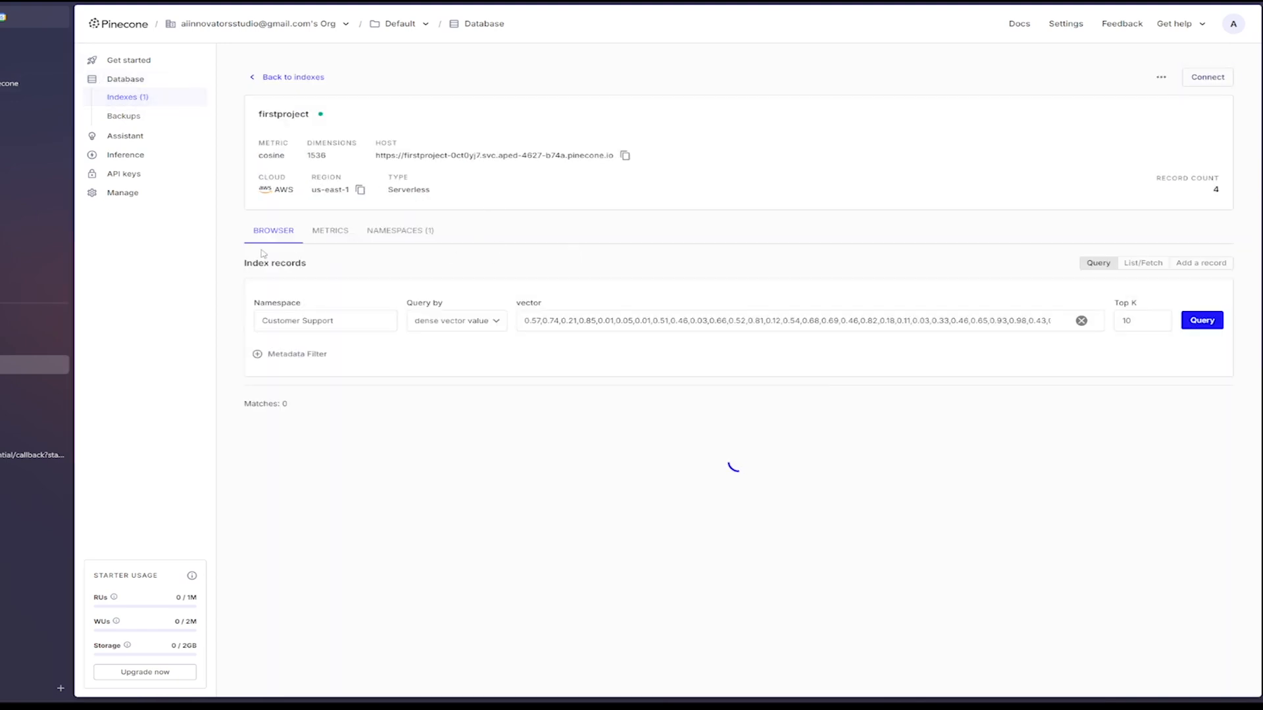
{"action": "scroll", "coordinate": [305, 461], "scroll_direction": "down", "scroll_amount": 5}
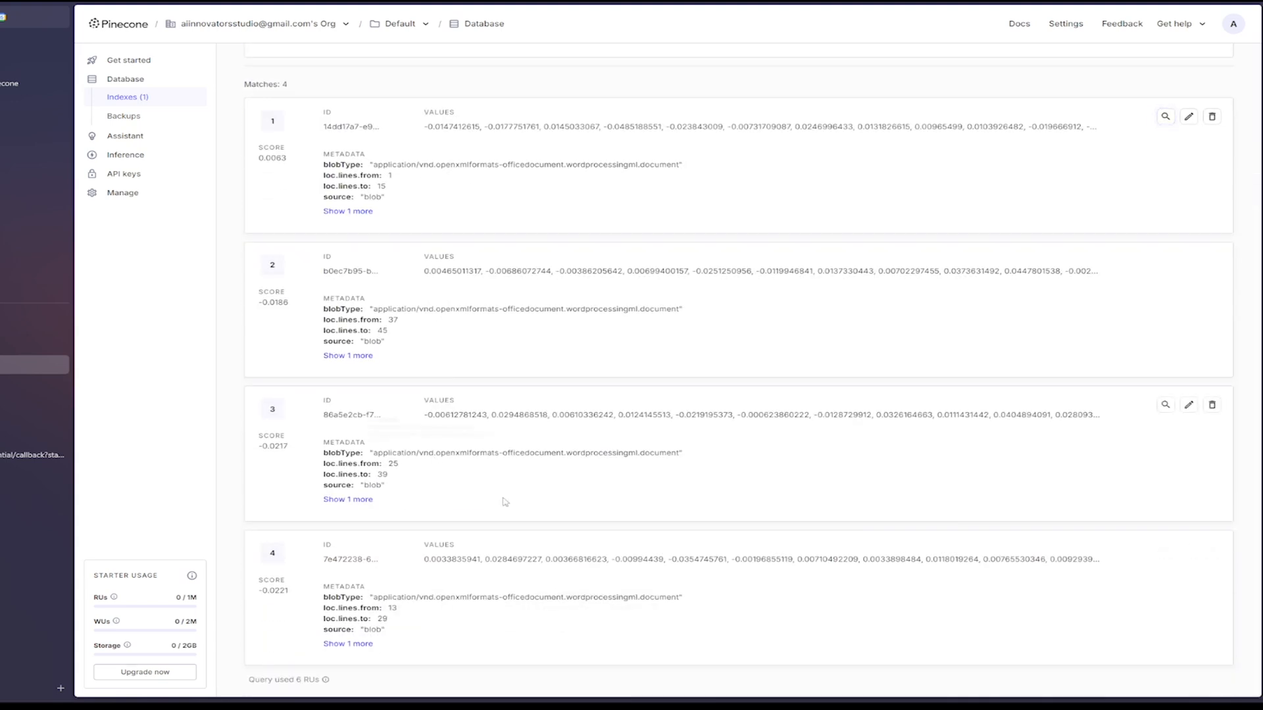
{"action": "scroll", "coordinate": [428, 507], "scroll_direction": "up", "scroll_amount": 2}
{"action": "scroll", "coordinate": [422, 500], "scroll_direction": "up", "scroll_amount": 4}
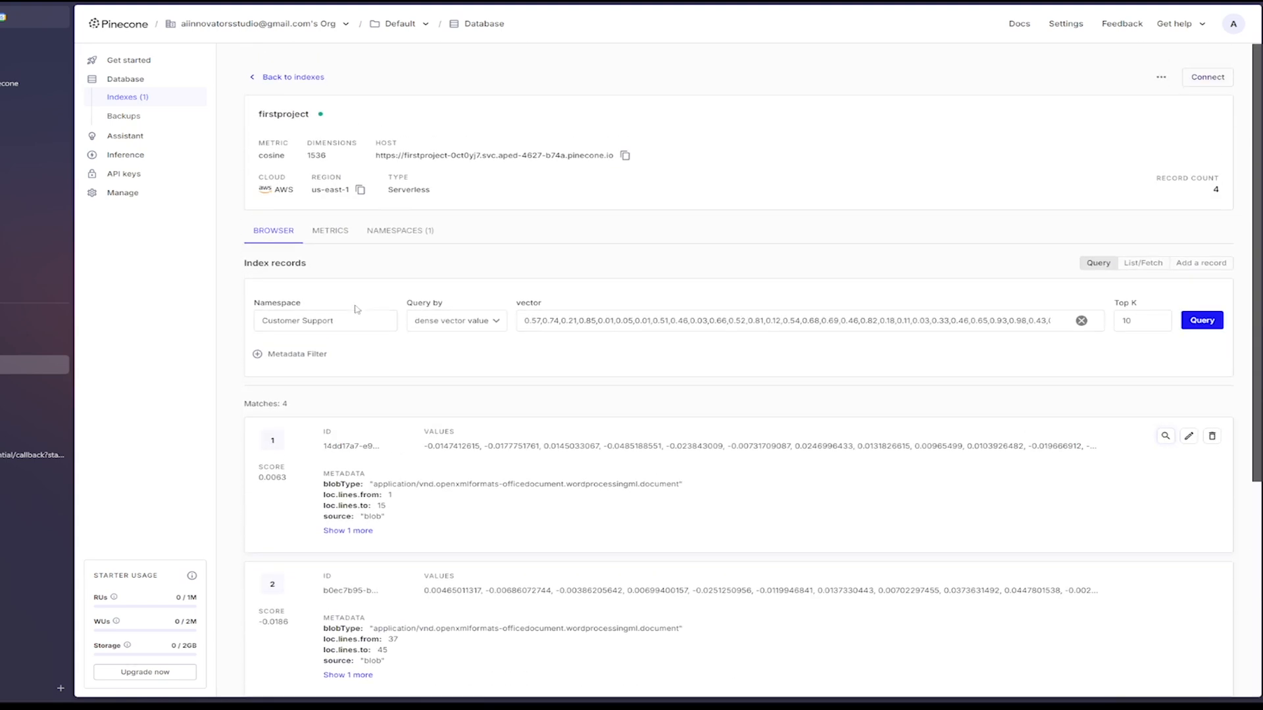
- Examine the firstproject index's namespaces and the number of vectors stored under Customer Support
{"action": "left_click", "coordinate": [349, 319]}
{"action": "left_click", "coordinate": [384, 344]}
{"action": "left_click", "coordinate": [397, 234]}
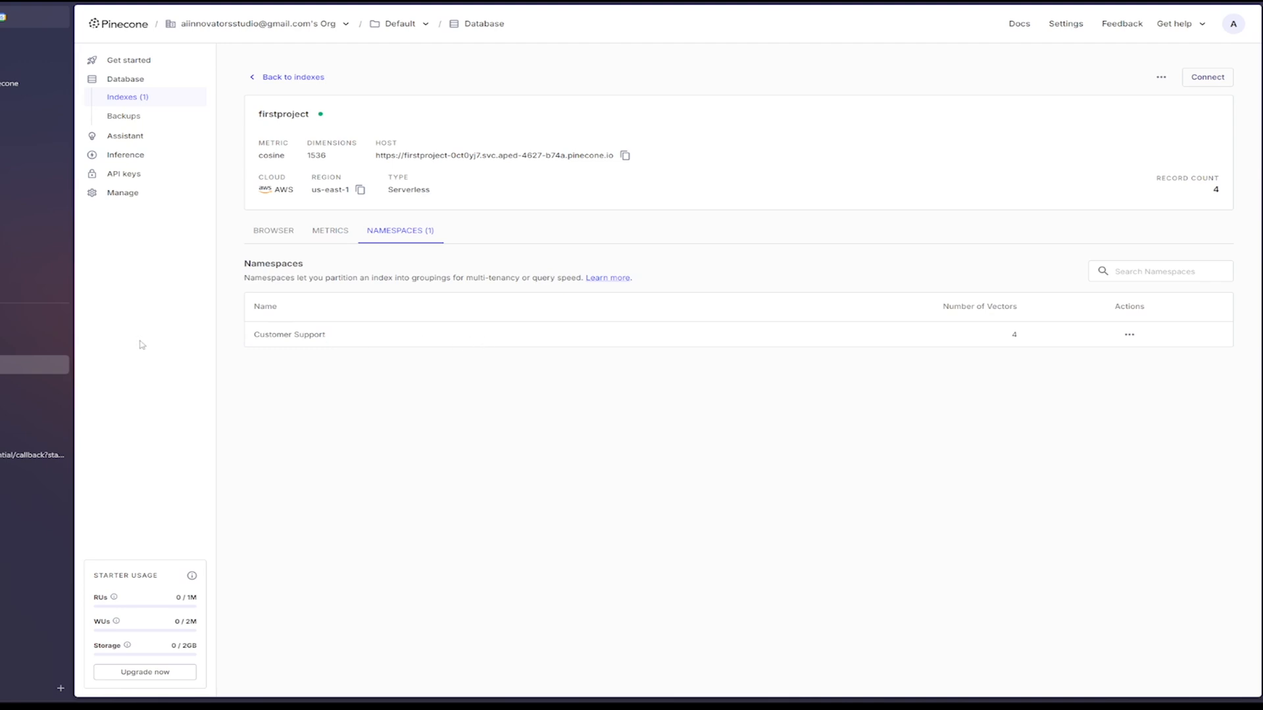
{"action": "double_click", "coordinate": [1014, 334]}
- Switch back to n8n and move the vendor and Sales node rows lower on the canvas, leaving space between the rows
{"action": "left_click", "coordinate": [33, 387]}
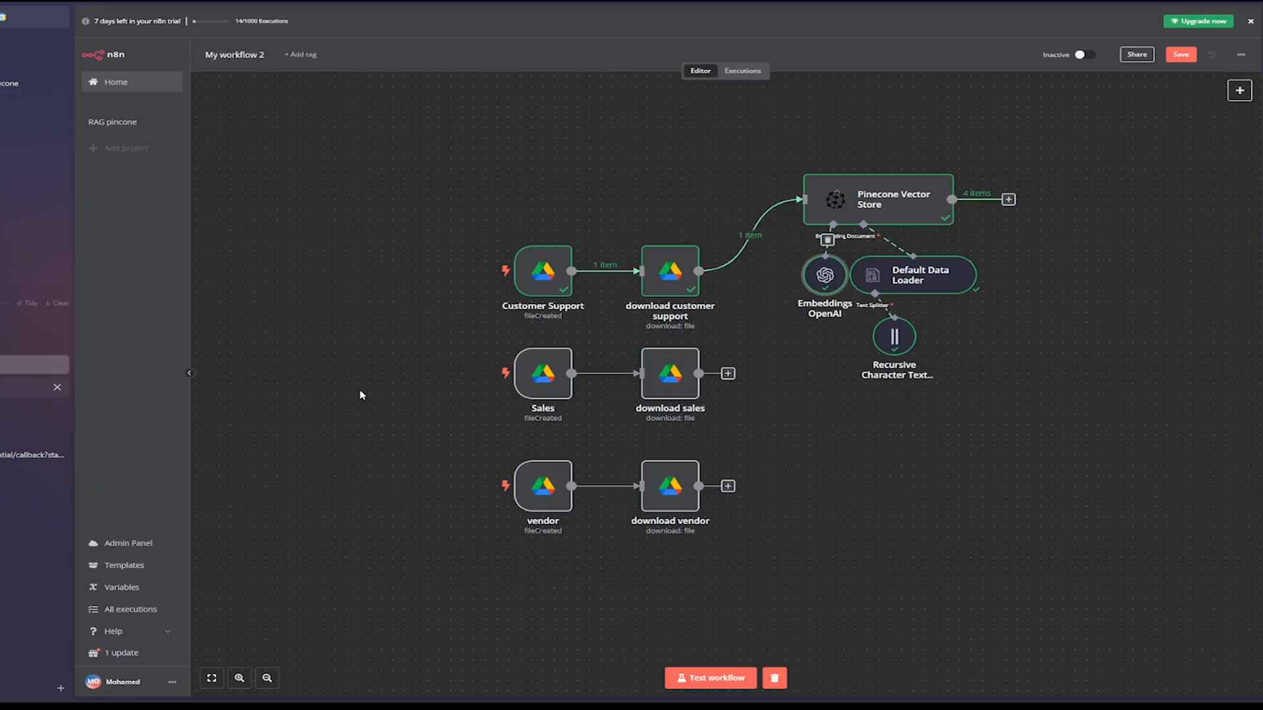
{"action": "right_click", "coordinate": [868, 206]}
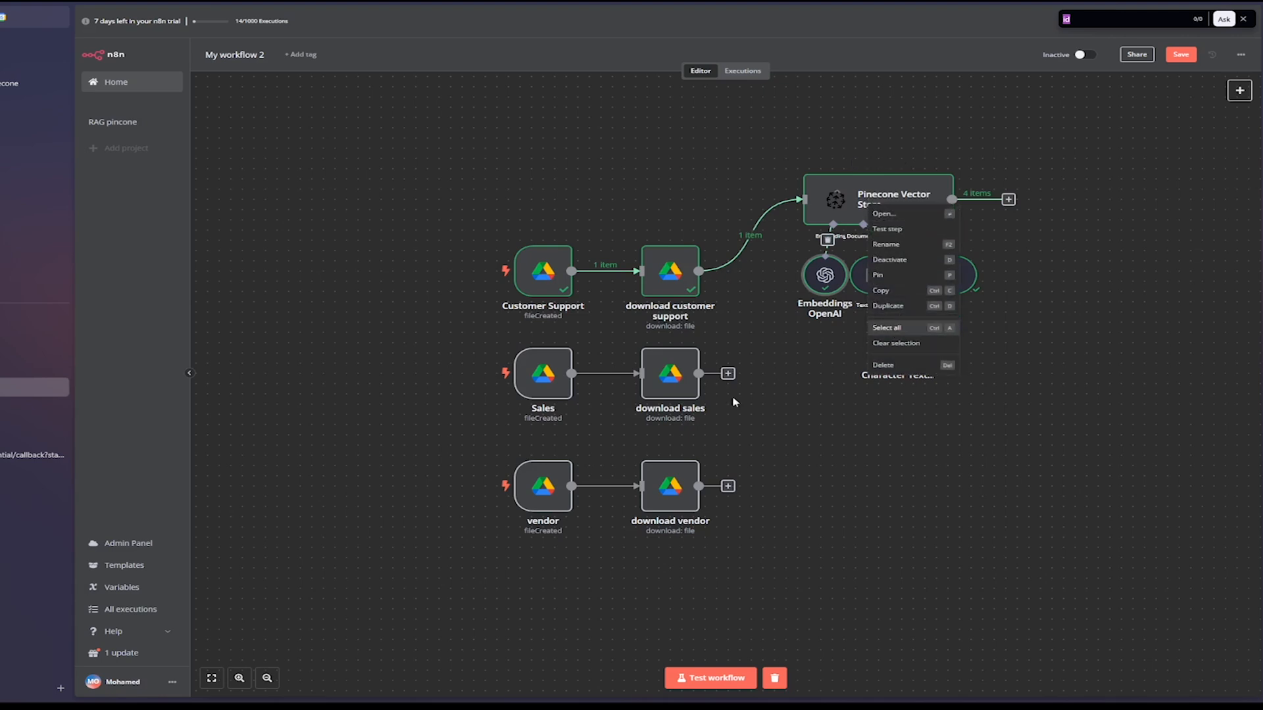
{"action": "left_click_drag", "start_coordinate": [801, 455], "coordinate": [566, 604]}
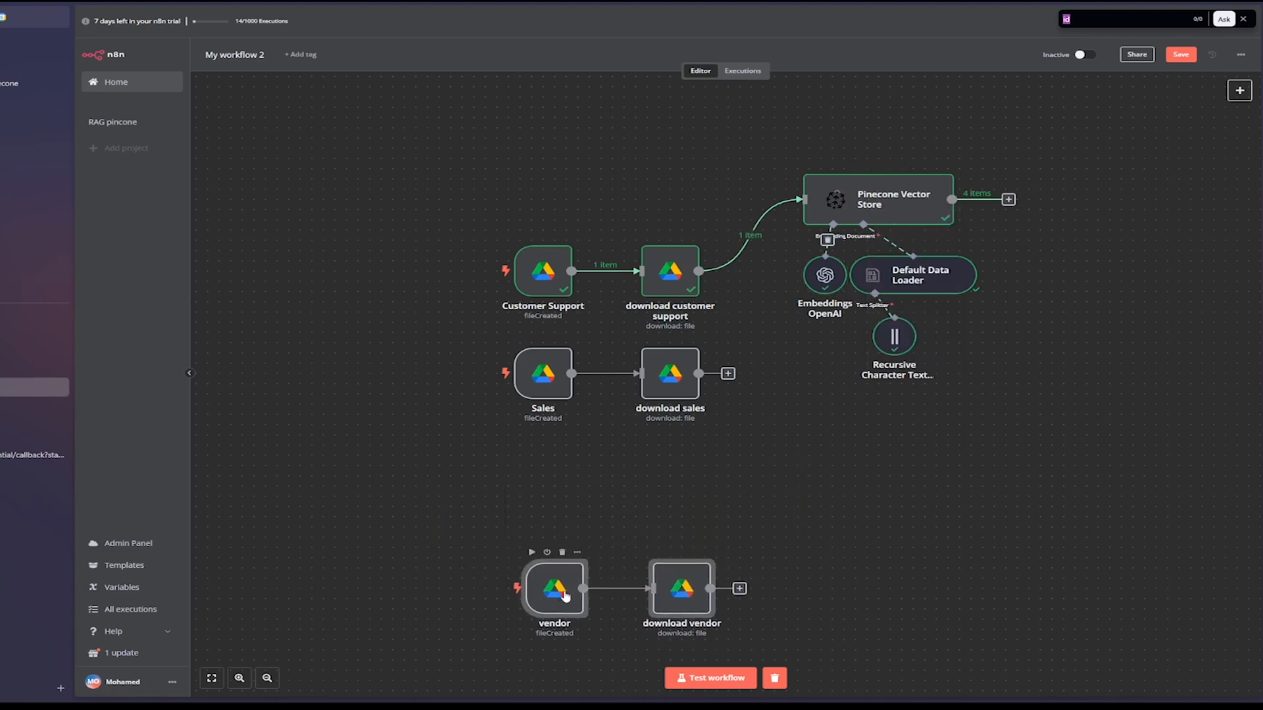
{"action": "left_click_drag", "start_coordinate": [520, 446], "coordinate": [519, 444]}
{"action": "left_click_drag", "start_coordinate": [536, 379], "coordinate": [556, 453]}
- Duplicate the Pinecone Vector Store node, place the copy in the Sales row and connect the download sales node to it
{"action": "right_click", "coordinate": [913, 216]}
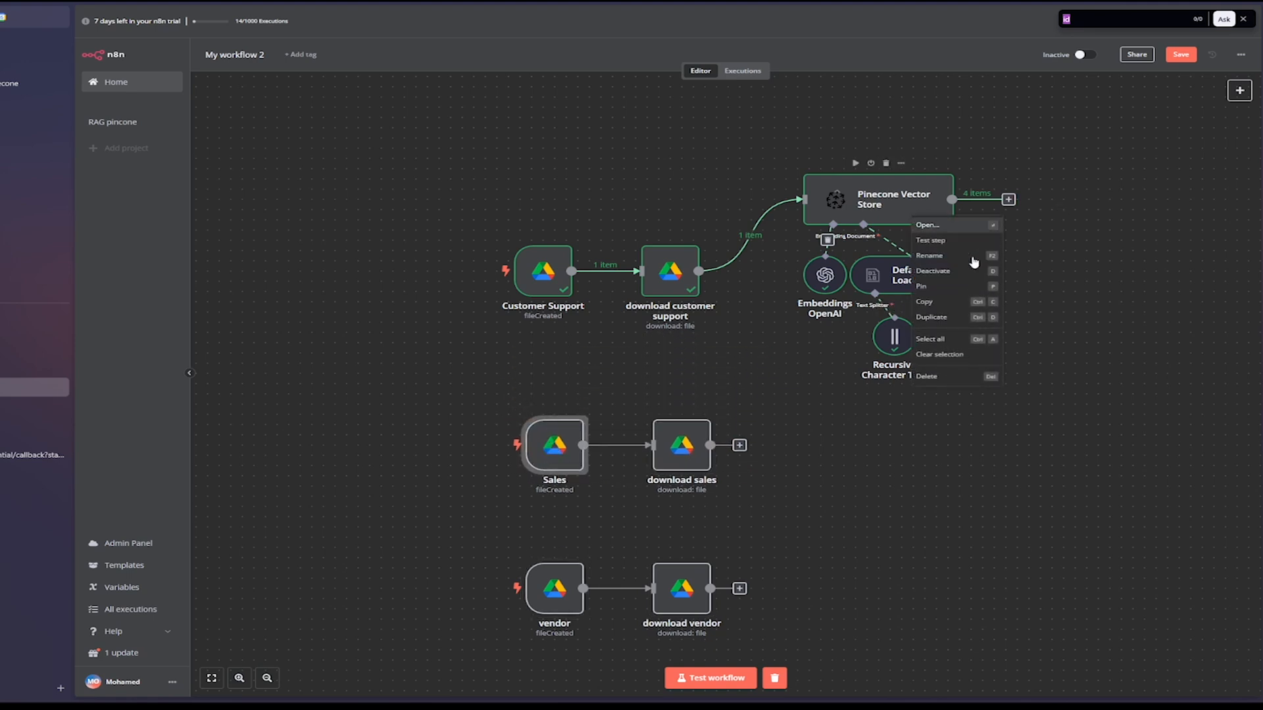
{"action": "left_click", "coordinate": [972, 317]}
{"action": "left_click_drag", "start_coordinate": [1020, 250], "coordinate": [912, 444]}
{"action": "left_click_drag", "start_coordinate": [740, 446], "coordinate": [826, 447]}
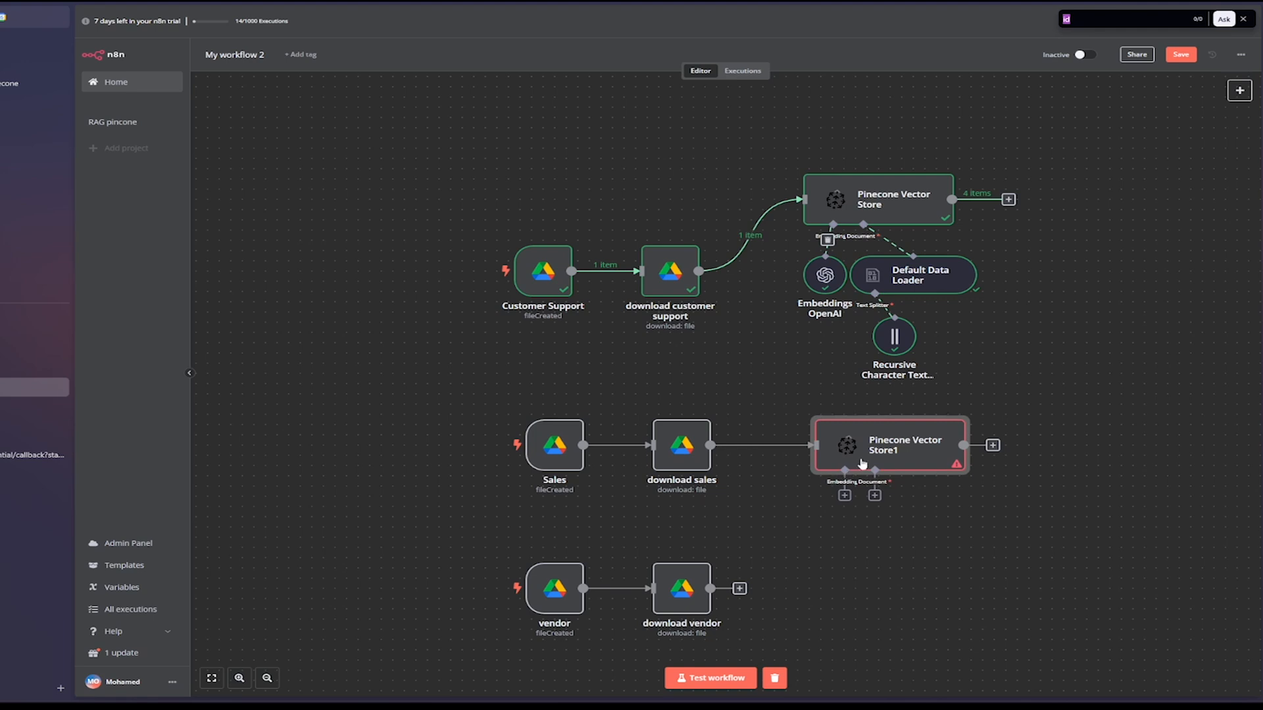
- Set the duplicated vector store node's Pinecone Namespace to Sales
{"action": "double_click", "coordinate": [904, 449]}
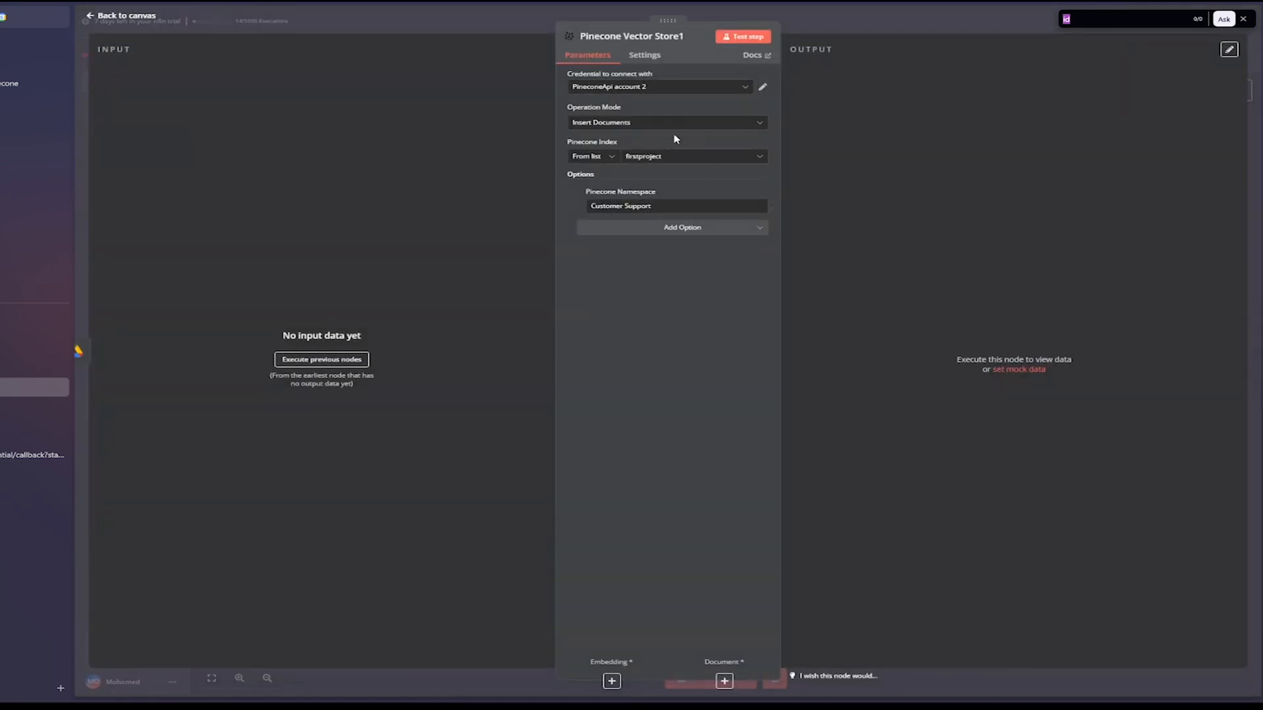
{"action": "left_click", "coordinate": [582, 89]}
{"action": "left_click", "coordinate": [597, 91]}
{"action": "left_click_drag", "start_coordinate": [686, 203], "coordinate": [573, 205]}
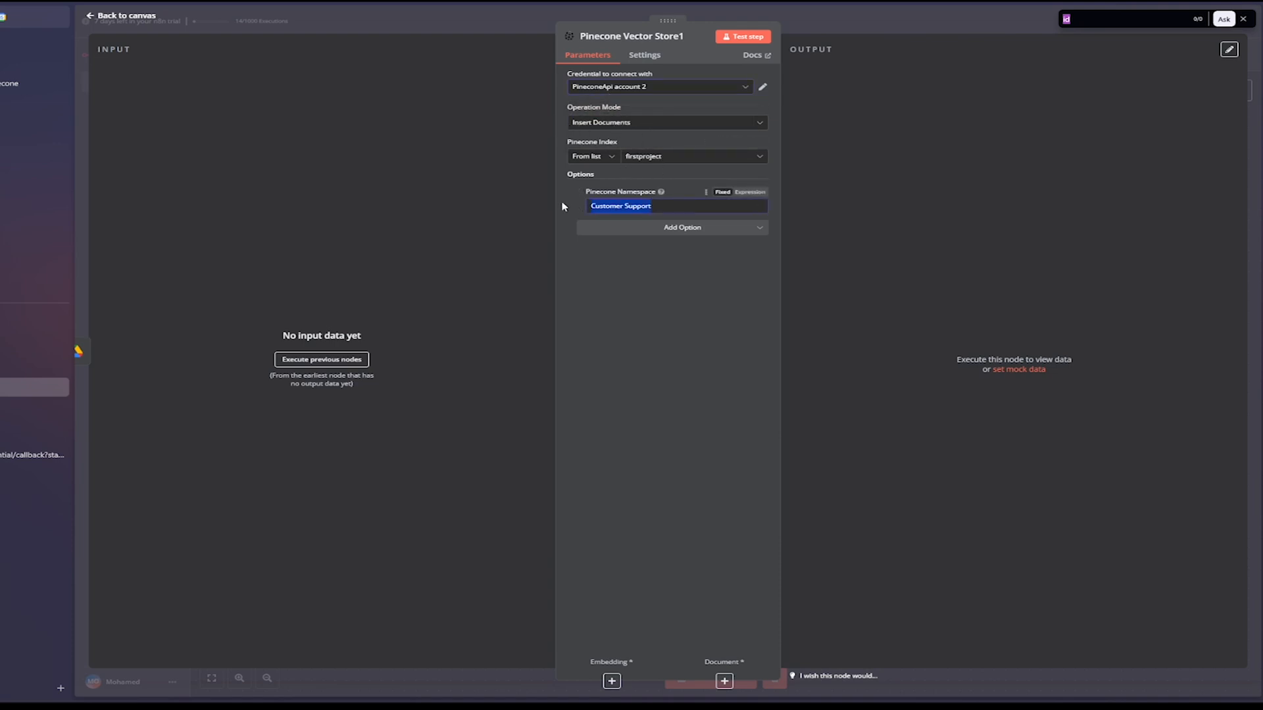
{"action": "key", "text": "BackSpace"}
- Rename the duplicated Pinecone Vector Store node as Sales and return to the canvas
{"action": "left_click", "coordinate": [691, 38]}
{"action": "left_click_drag", "start_coordinate": [767, 33], "coordinate": [622, 31]}
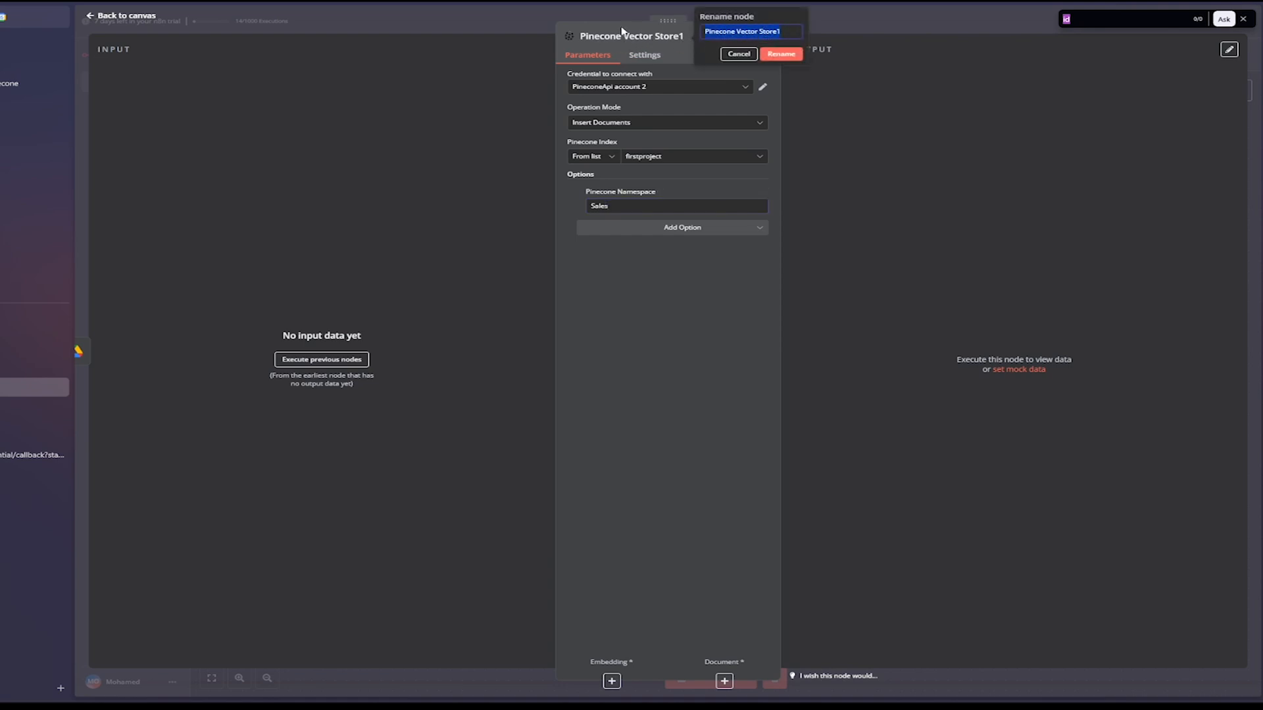
{"action": "type", "text": "Sales"}
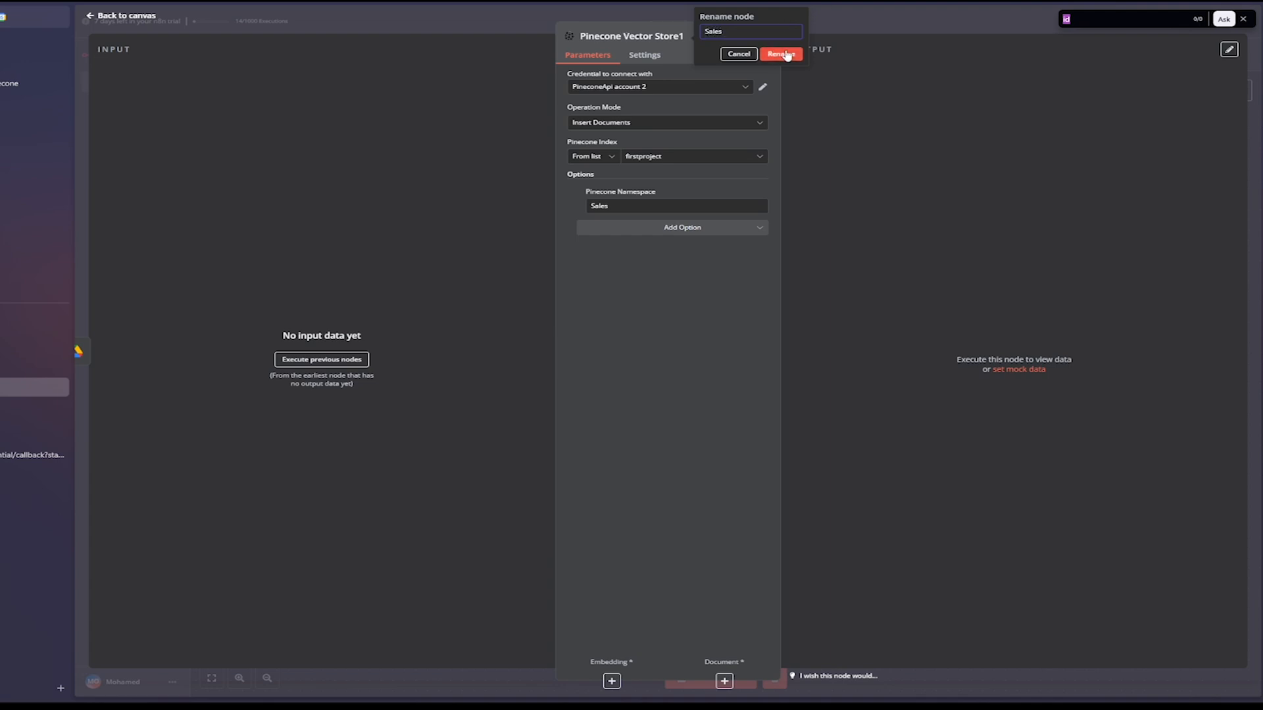
{"action": "key", "text": "Return"}
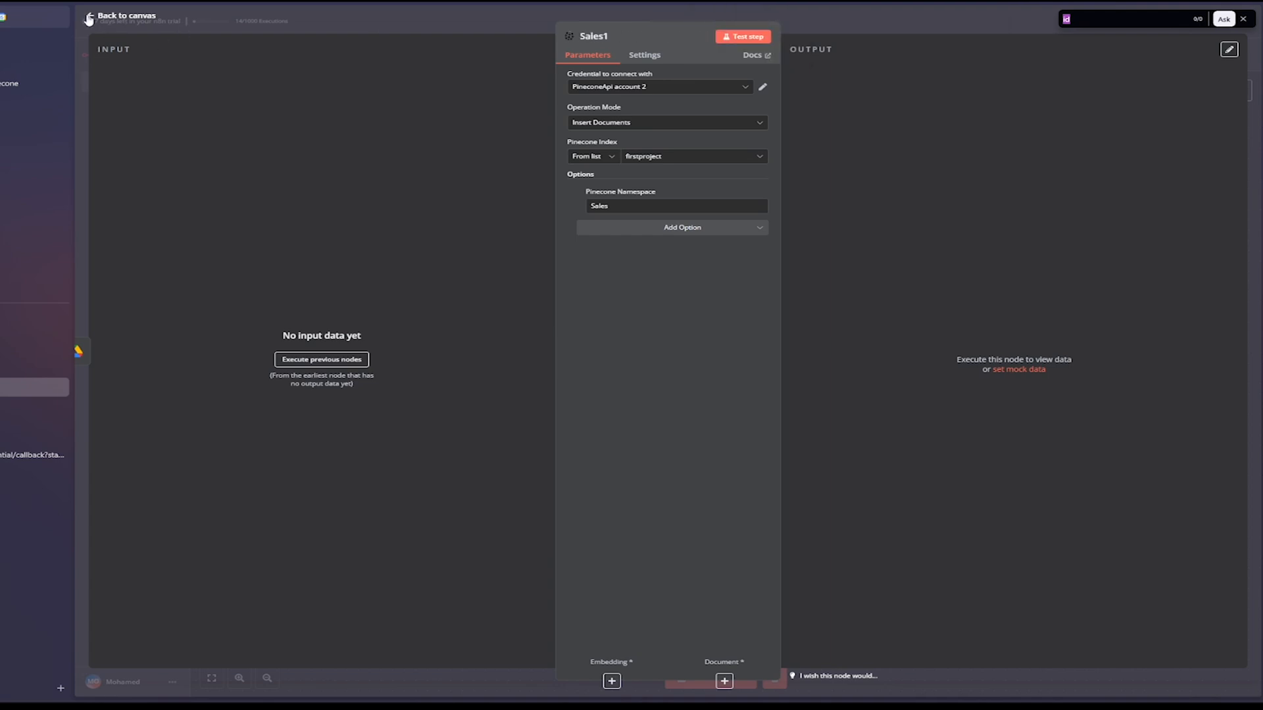
{"action": "left_click", "coordinate": [88, 19]}
- Rename the original Pinecone Vector Store node as Customer Support1 and return to the canvas
{"action": "double_click", "coordinate": [890, 195]}
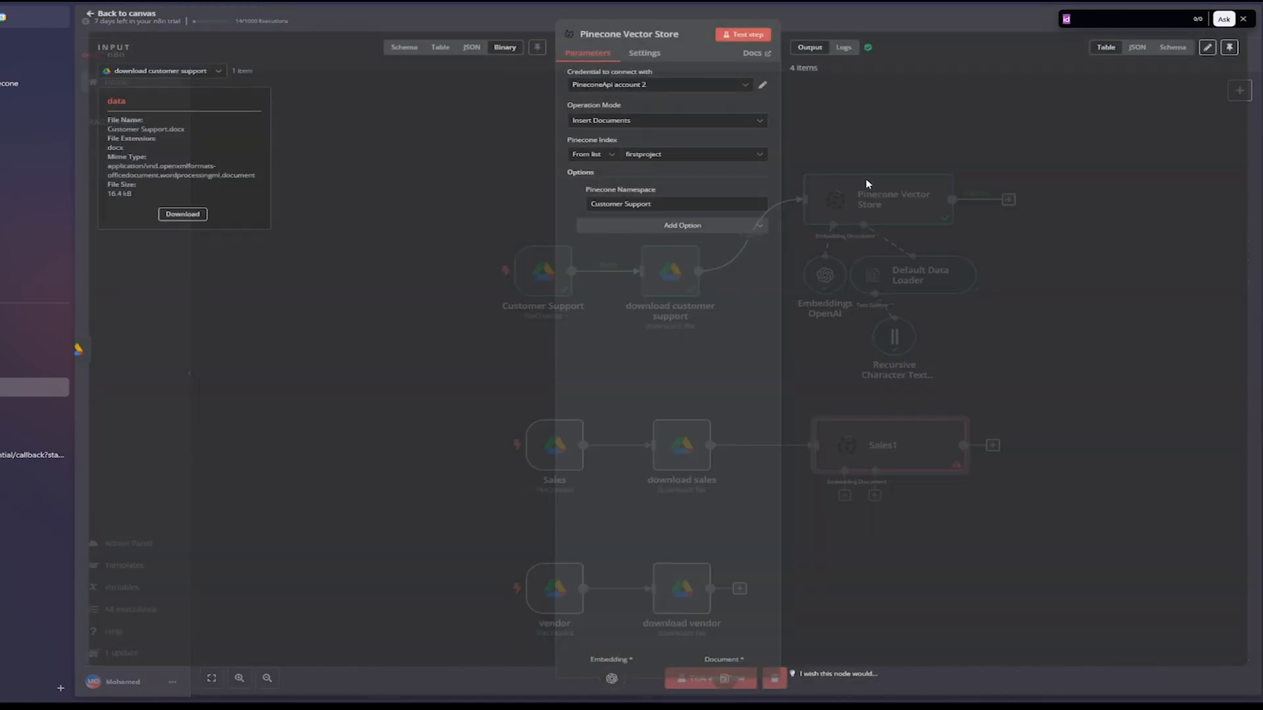
{"action": "left_click", "coordinate": [686, 36]}
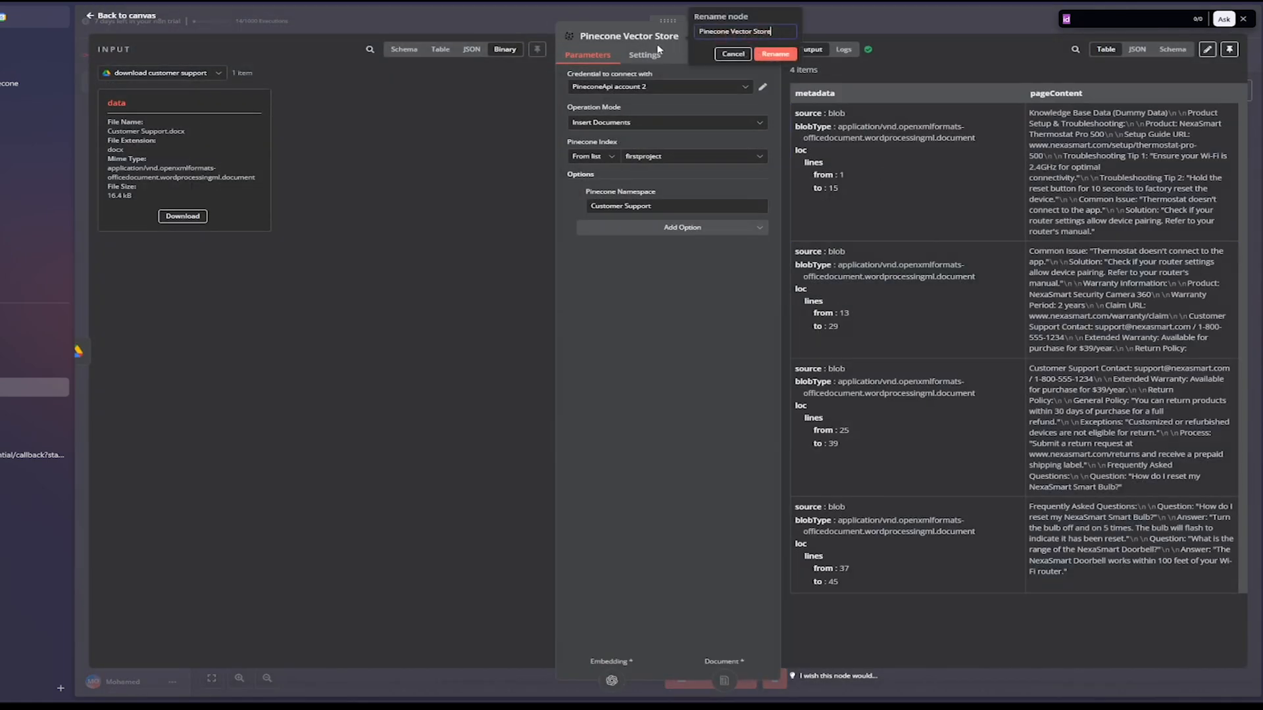
{"action": "type", "text": "Customer Support1"}
{"action": "left_click", "coordinate": [774, 55]}
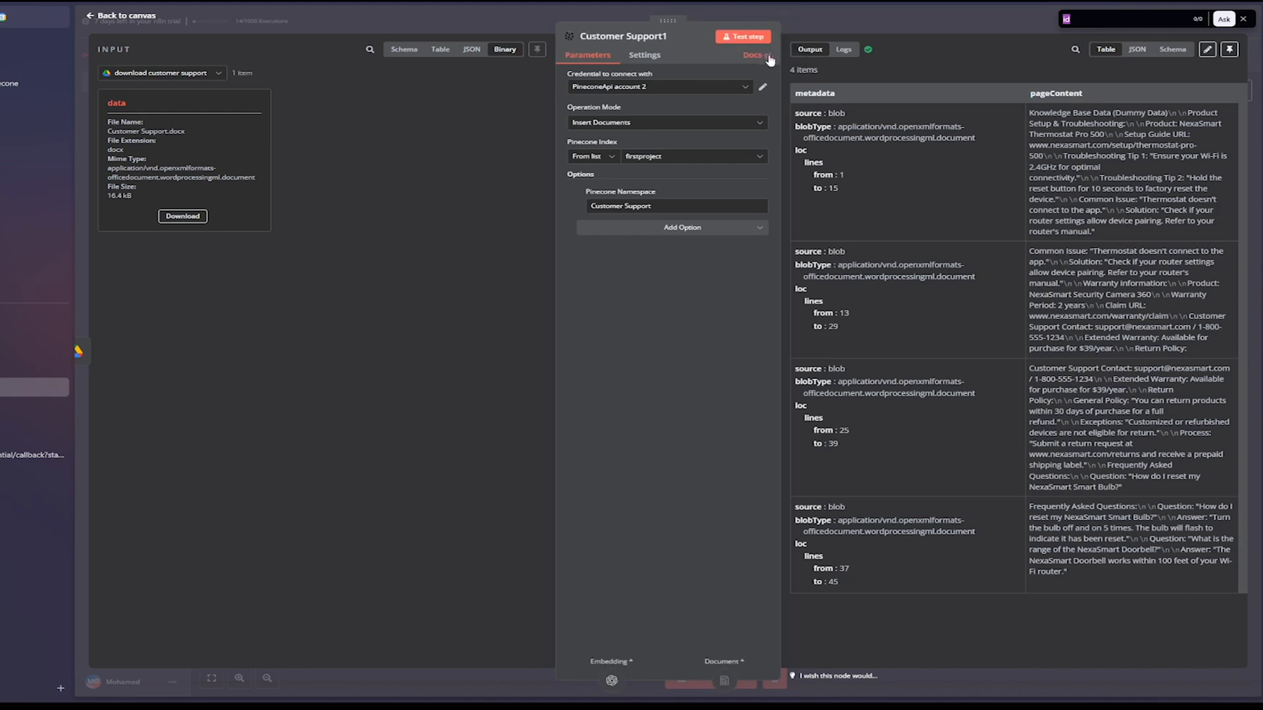
{"action": "left_click", "coordinate": [92, 17]}
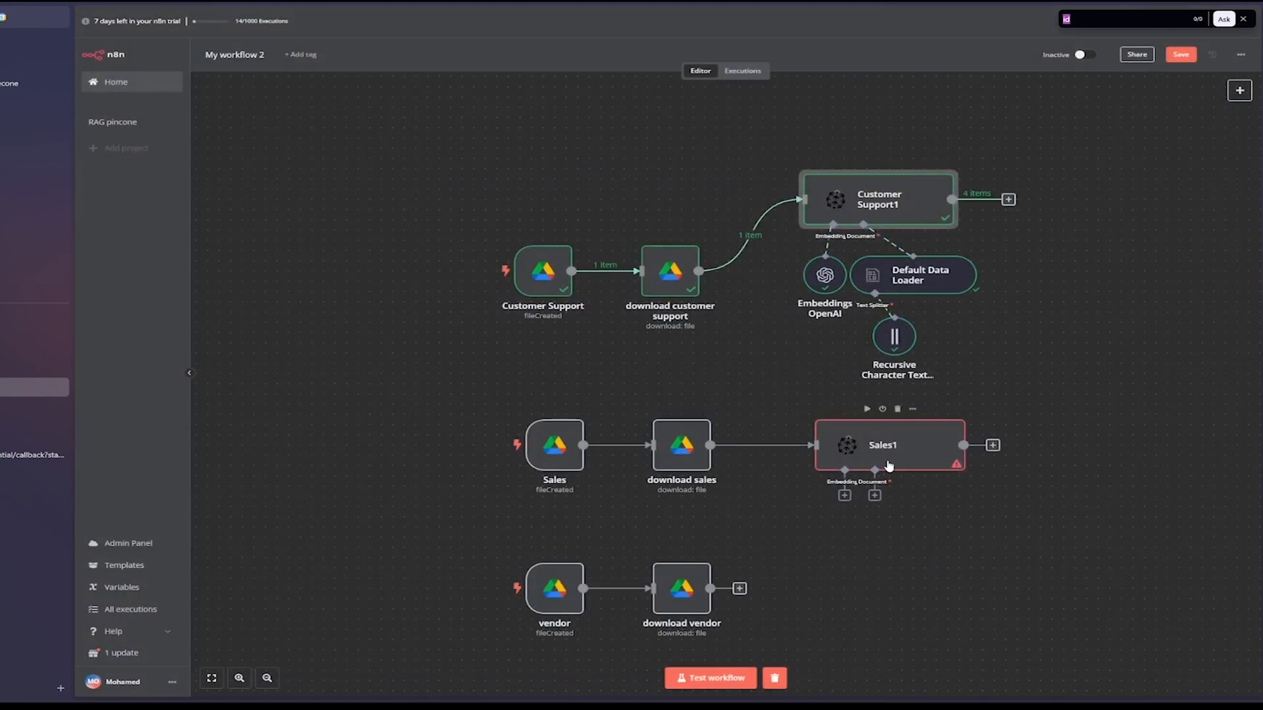
- Add an Embeddings OpenAI node to Sales1 using the OpenAi account 3 credential and the text-embedding-3-small model
{"action": "left_click", "coordinate": [844, 495]}
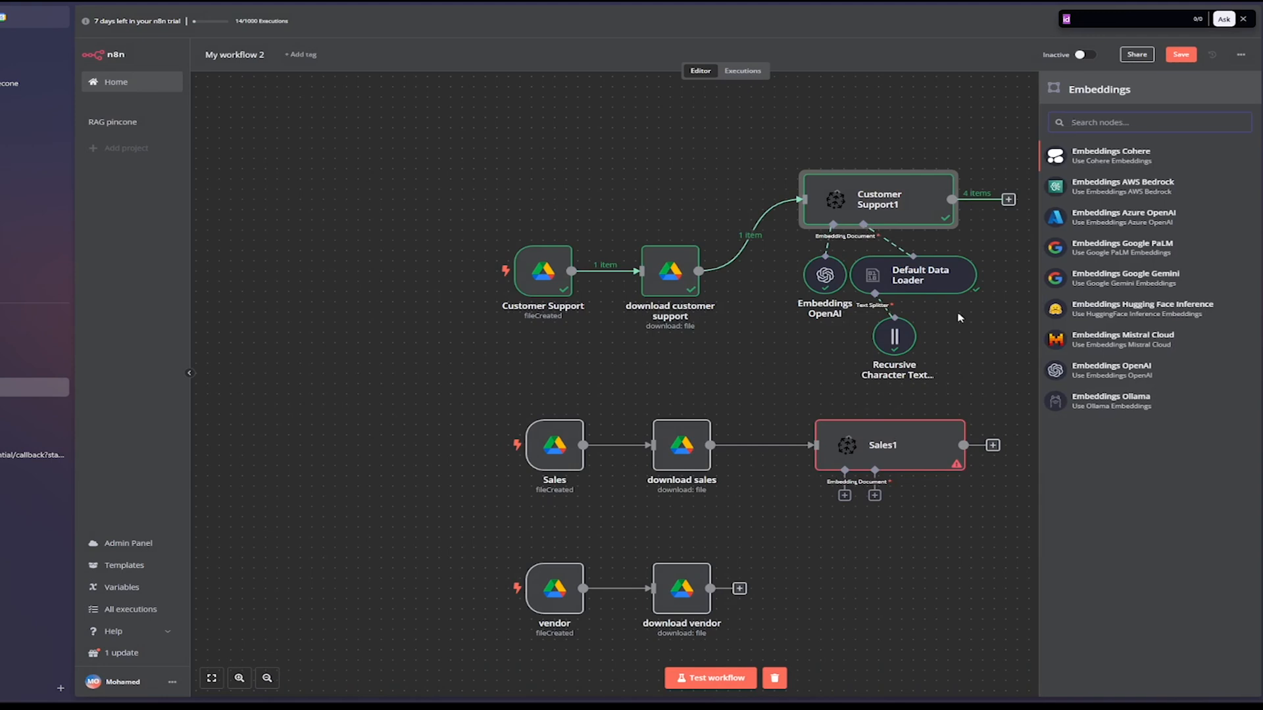
{"action": "left_click", "coordinate": [1143, 372]}
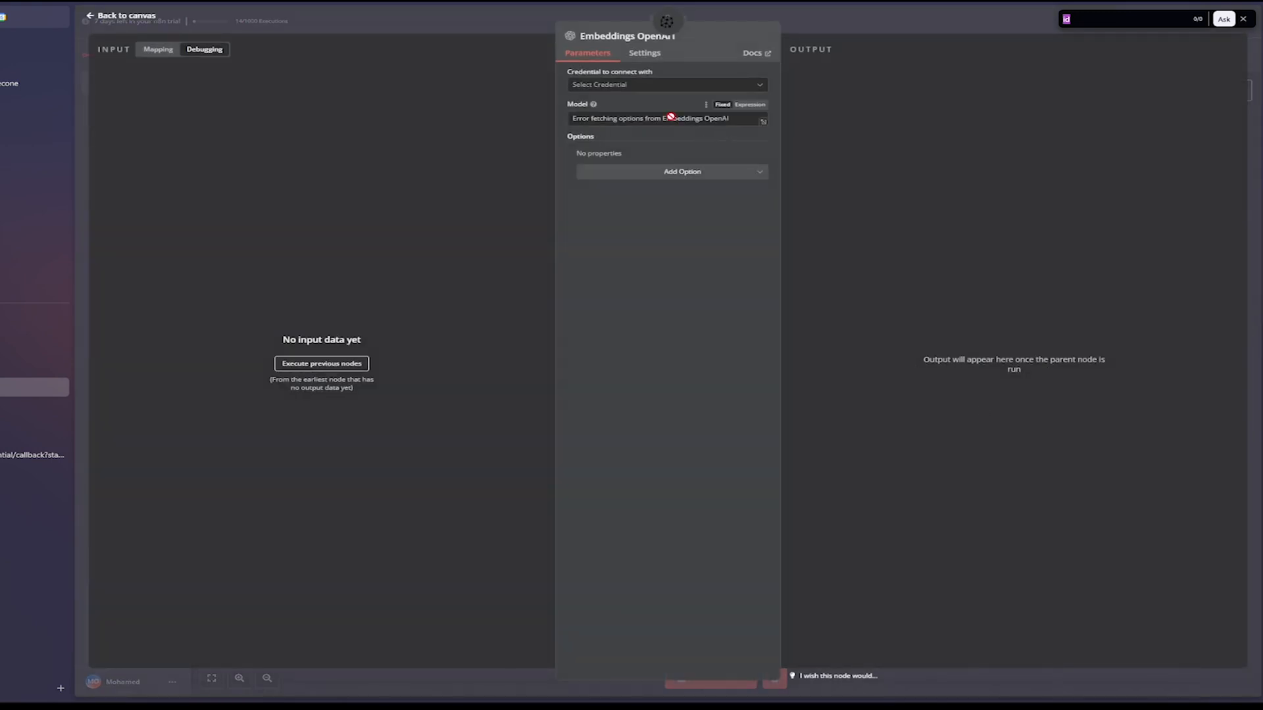
{"action": "left_click", "coordinate": [642, 84]}
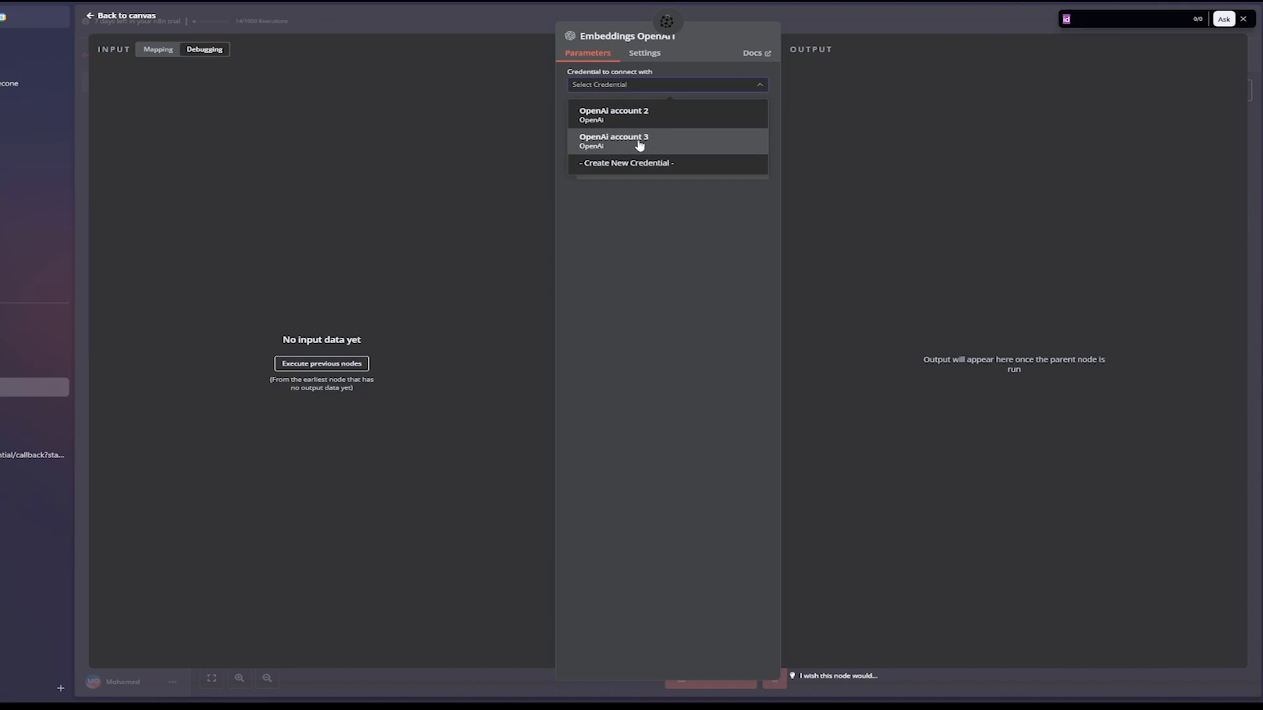
{"action": "left_click", "coordinate": [644, 132]}
{"action": "left_click", "coordinate": [686, 122]}
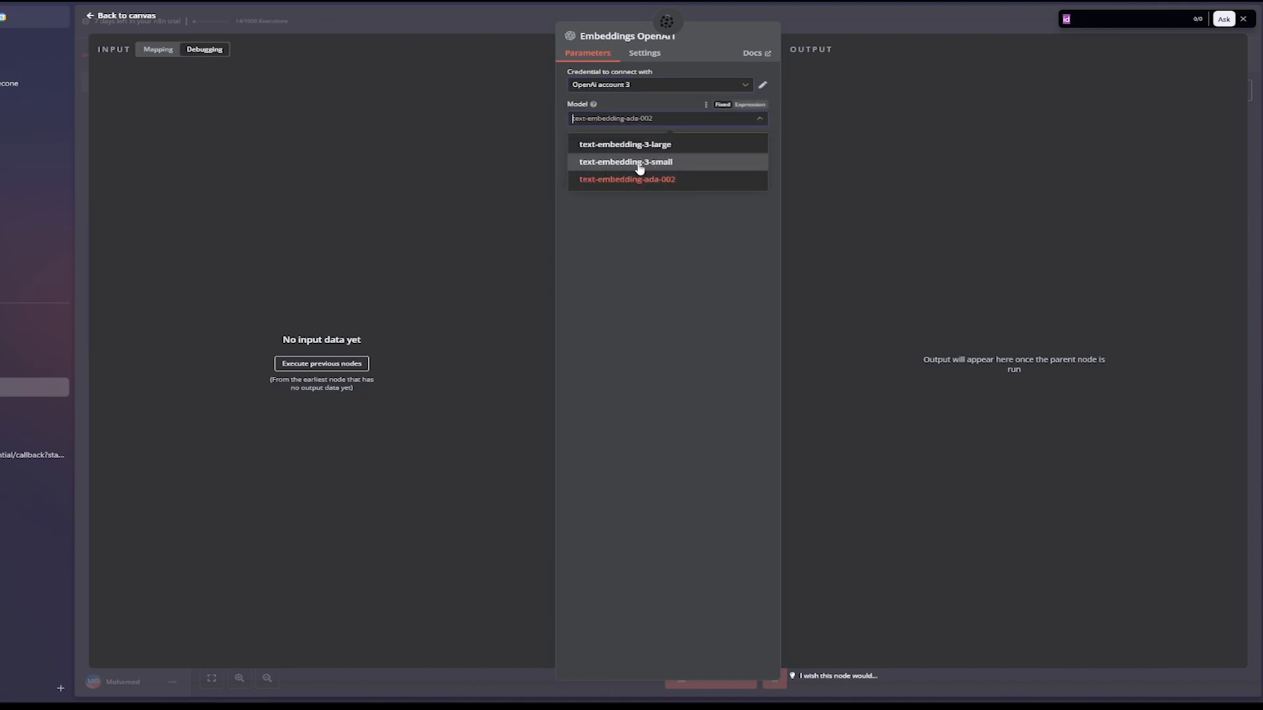
{"action": "left_click", "coordinate": [639, 163]}
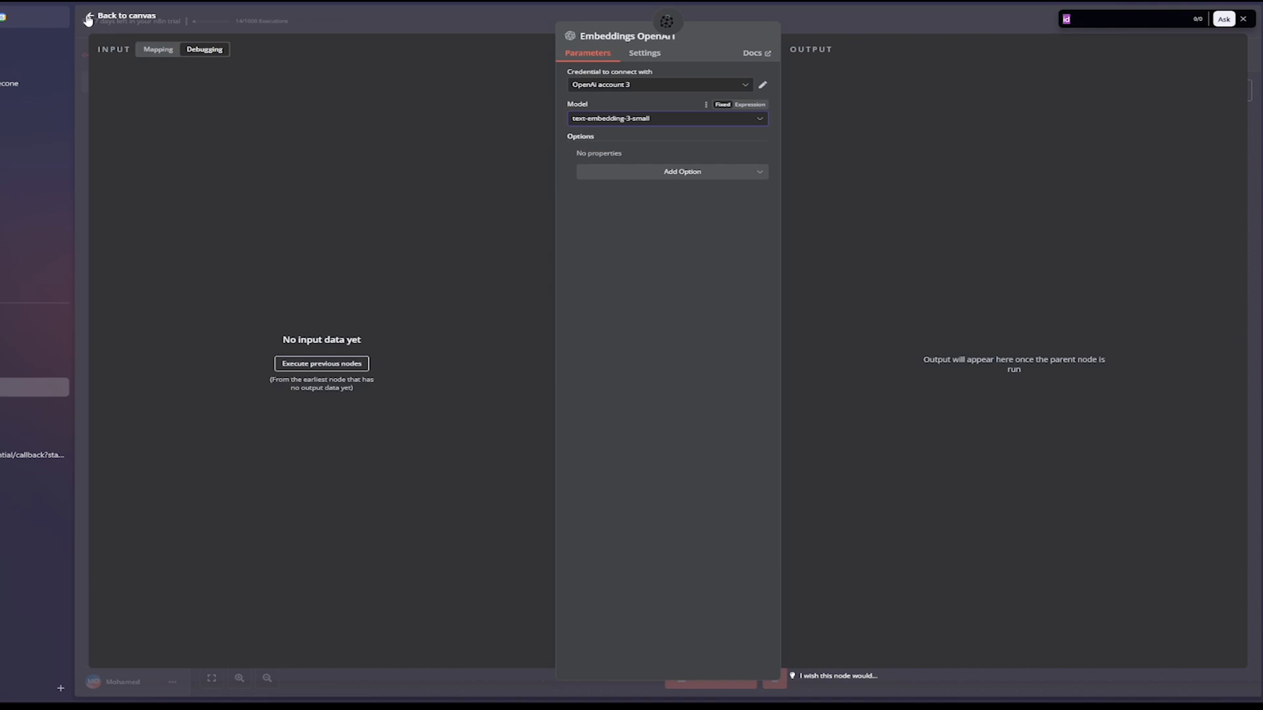
{"action": "left_click", "coordinate": [89, 20]}
- Add a Default Data Loader to the Sales1 node with the type of data set to Binary
{"action": "left_click", "coordinate": [875, 495]}
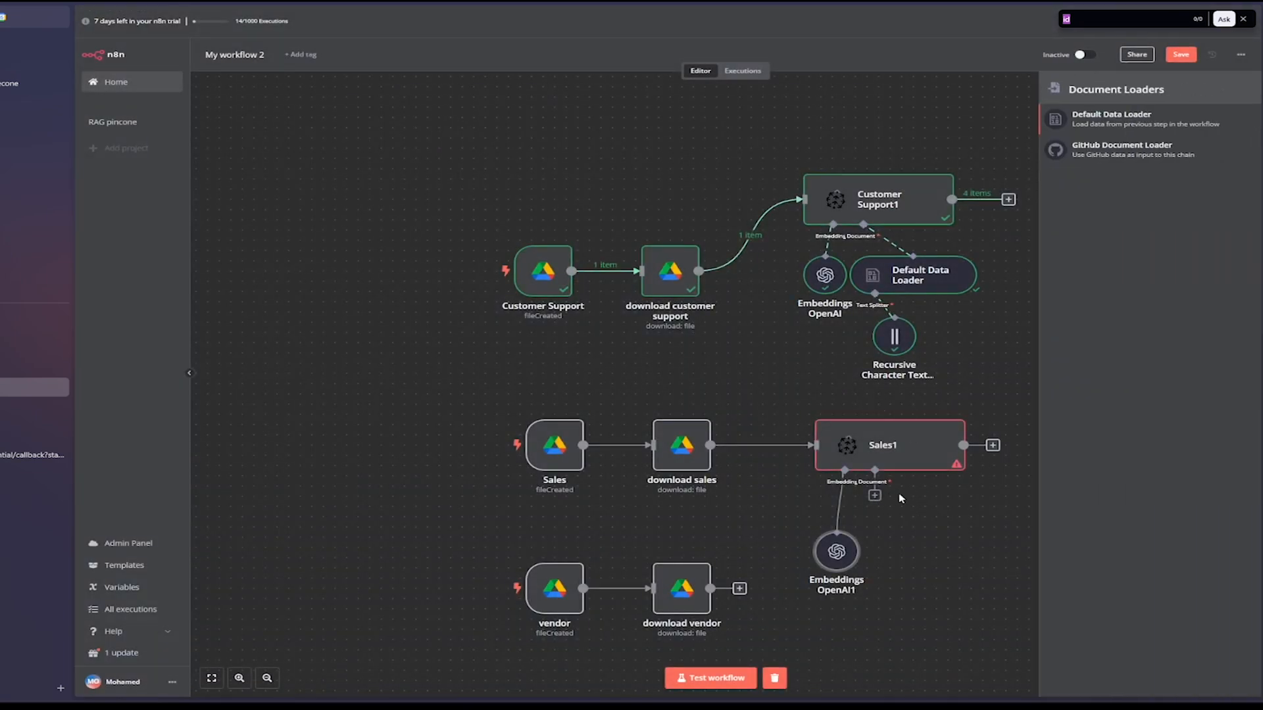
{"action": "left_click", "coordinate": [1118, 125]}
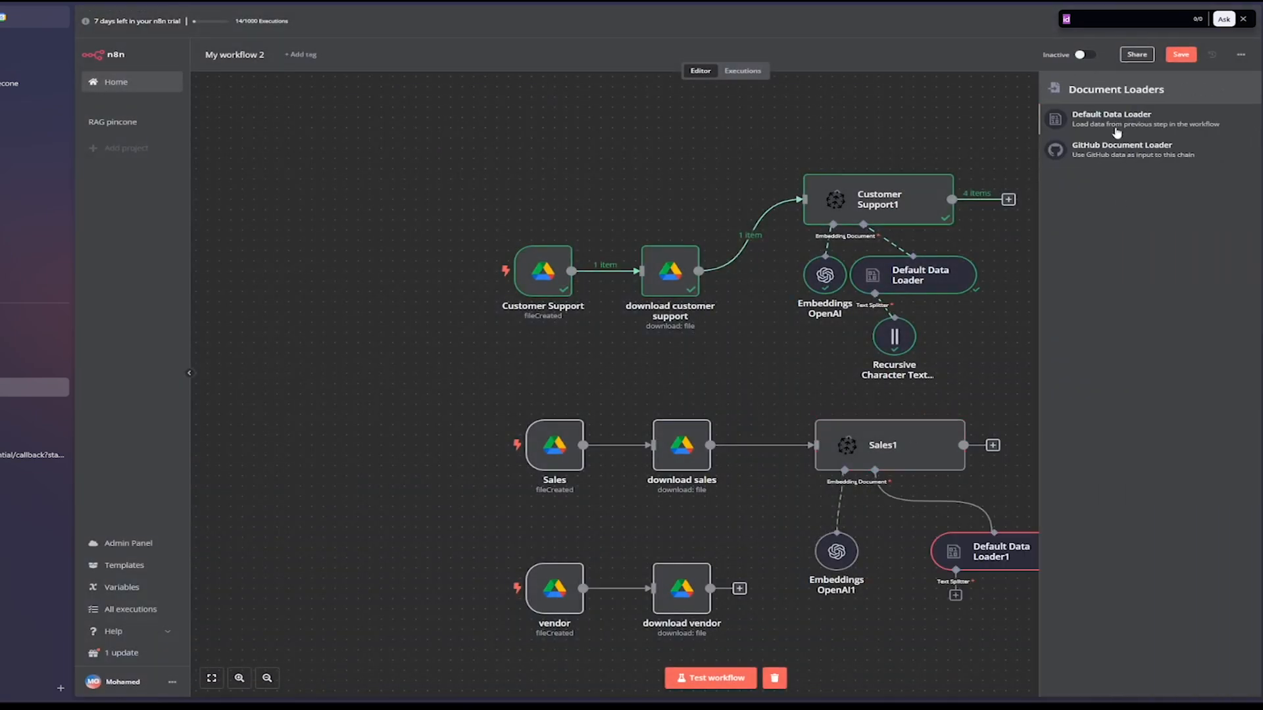
{"action": "left_click", "coordinate": [639, 122]}
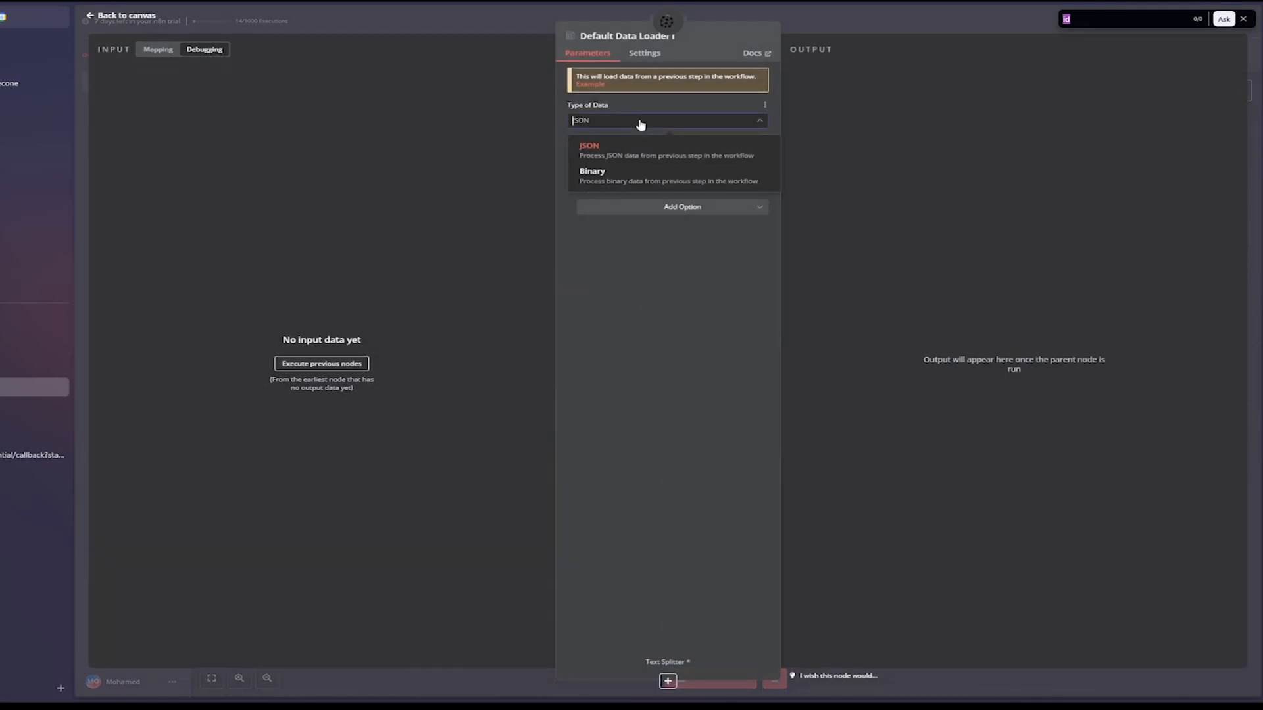
{"action": "left_click", "coordinate": [597, 172]}
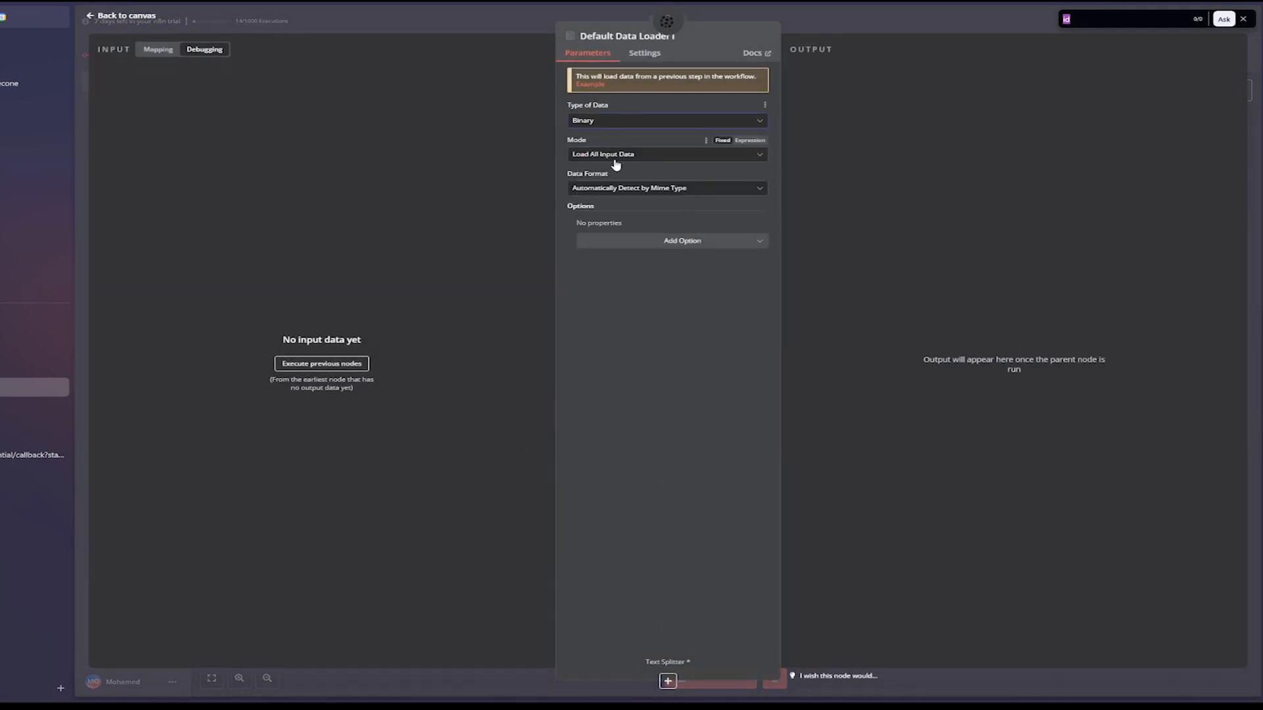
{"action": "left_click", "coordinate": [92, 17]}
- Add a Recursive Character Text Splitter to Default Data Loader1 with chunk size 500 and chunk overlap 150
{"action": "scroll", "coordinate": [994, 598], "scroll_direction": "down", "scroll_amount": 1}
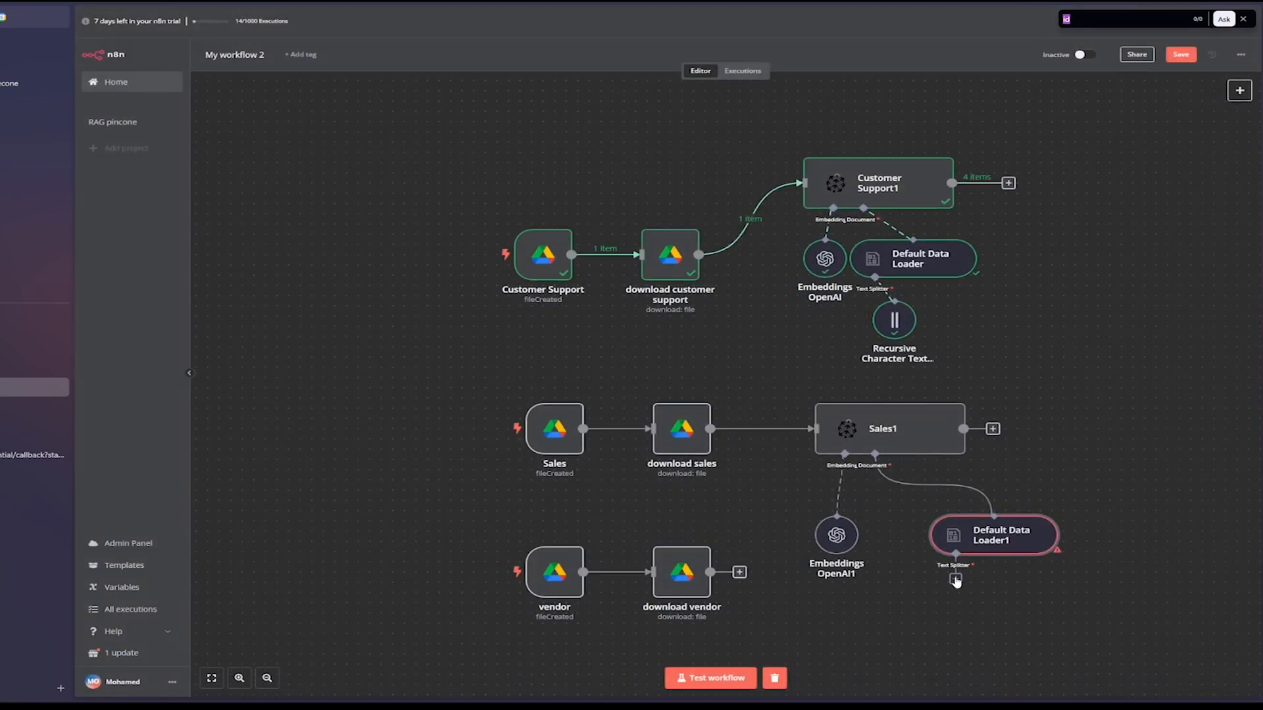
{"action": "left_click", "coordinate": [956, 580]}
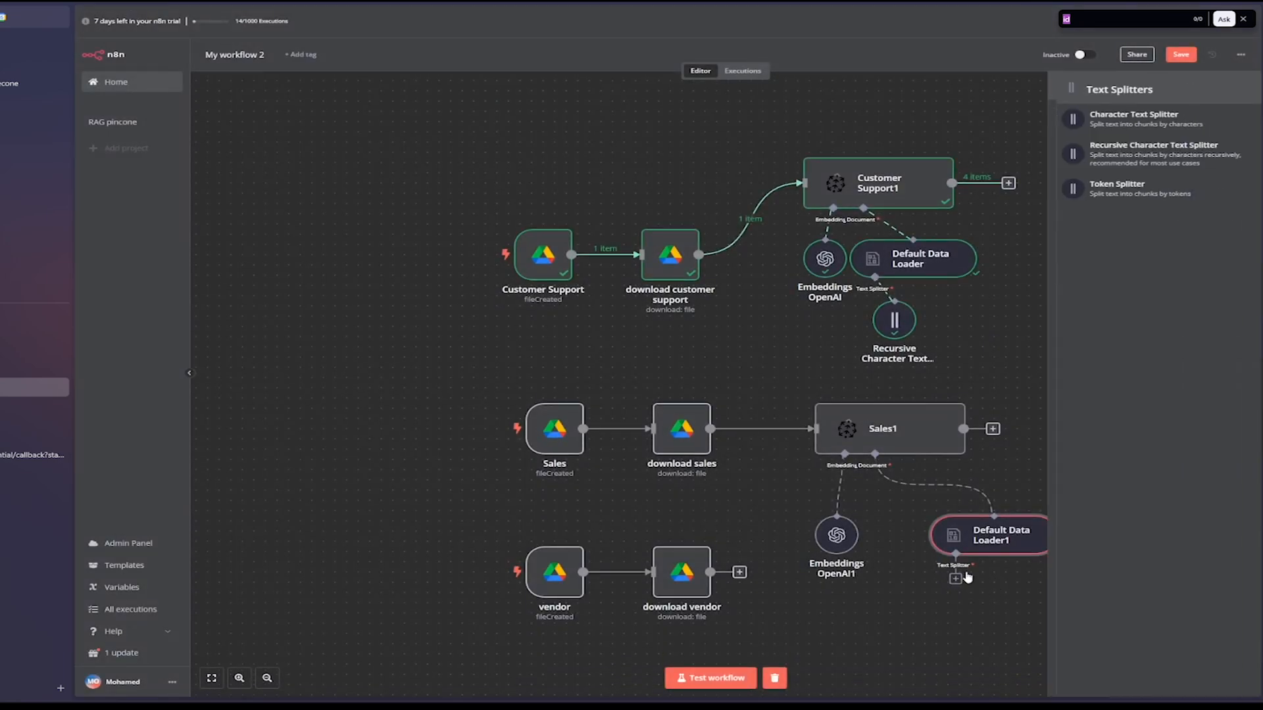
{"action": "left_click", "coordinate": [1164, 154]}
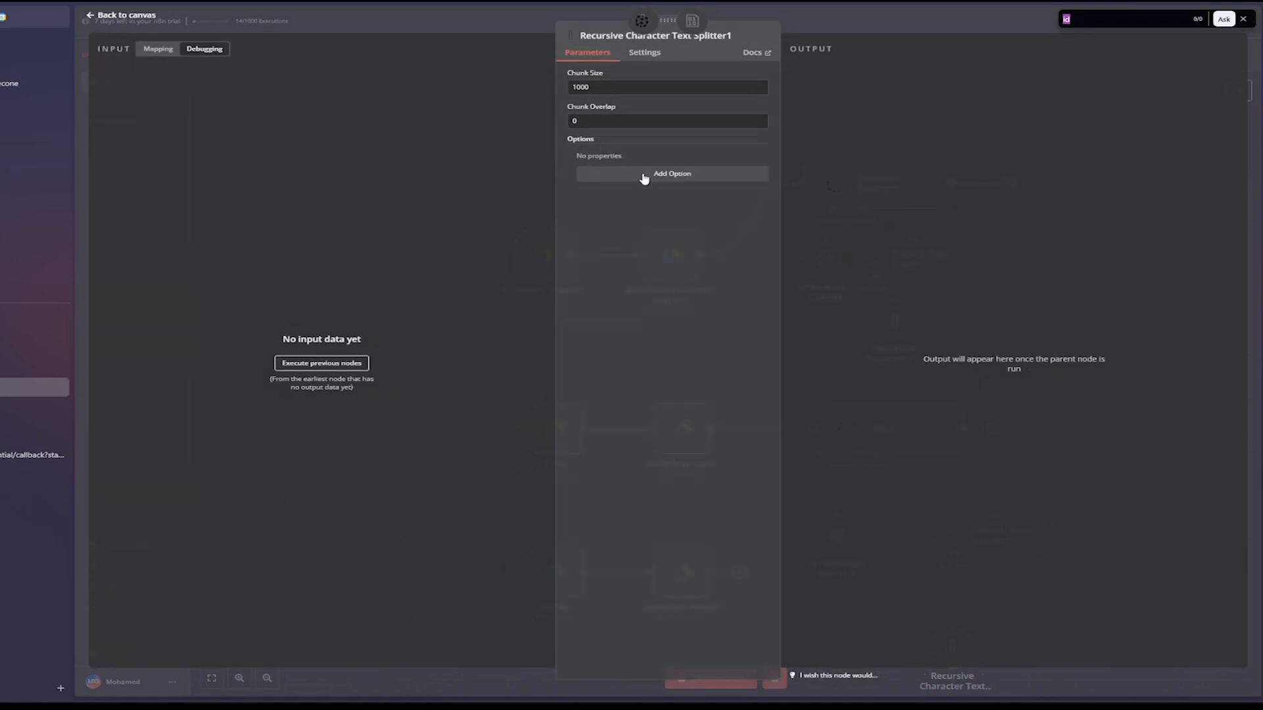
{"action": "left_click_drag", "start_coordinate": [594, 93], "coordinate": [483, 97]}
{"action": "type", "text": "5"}
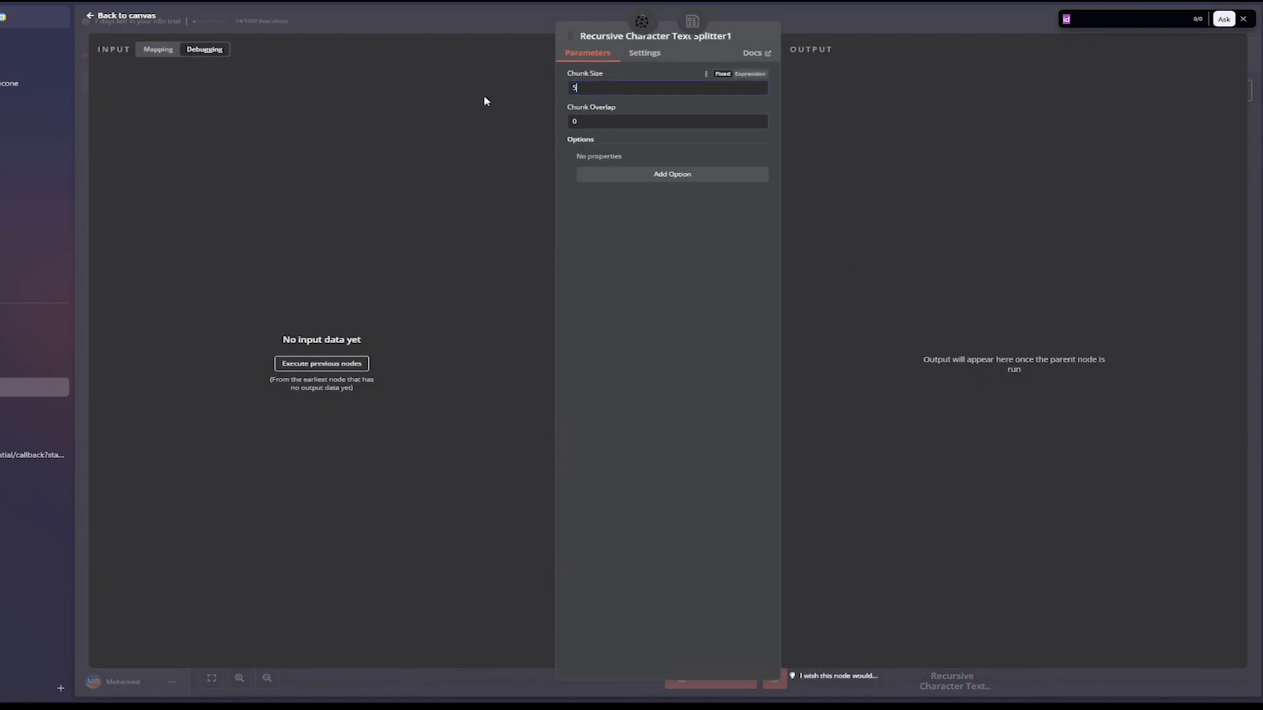
{"action": "key", "text": "Tab"}
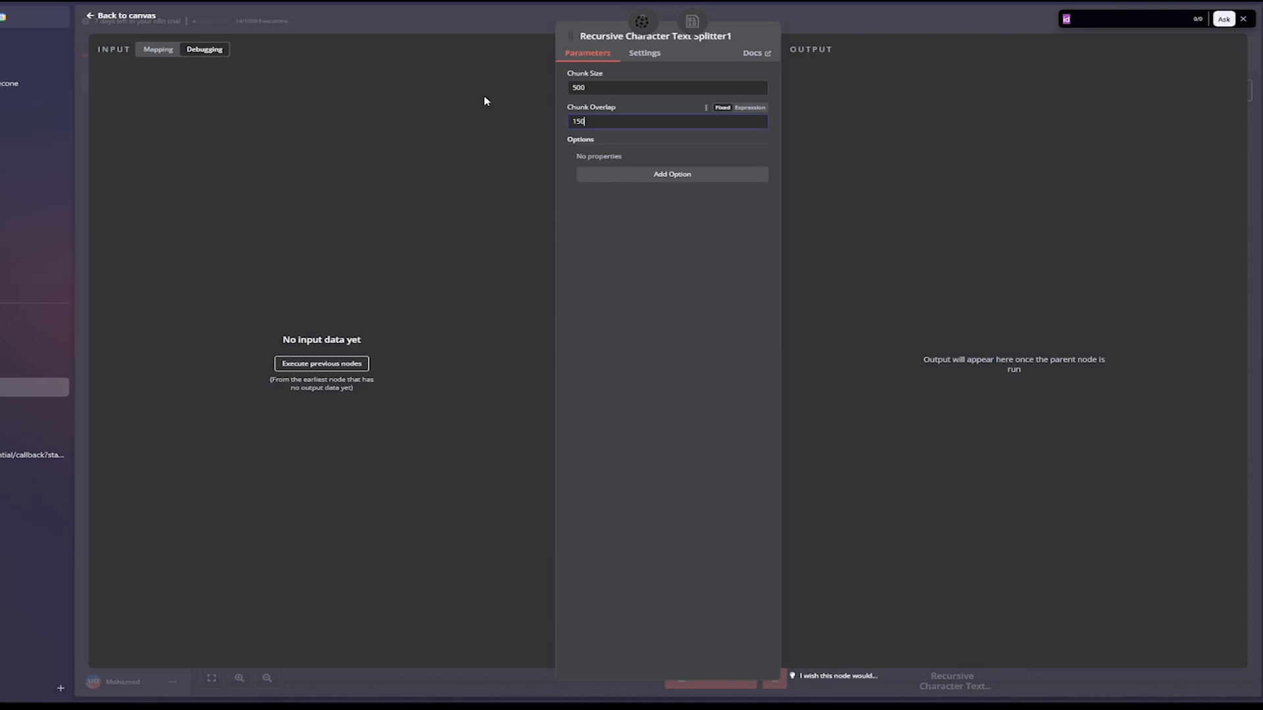
{"action": "left_click", "coordinate": [102, 18]}
- Group the Sales1 node's embeddings, data loader and text splitter nodes closely beneath it
{"action": "scroll", "coordinate": [1131, 493], "scroll_direction": "down", "scroll_amount": 3}
{"action": "left_click_drag", "start_coordinate": [1013, 455], "coordinate": [967, 414]}
{"action": "left_click_drag", "start_coordinate": [849, 420], "coordinate": [860, 420]}
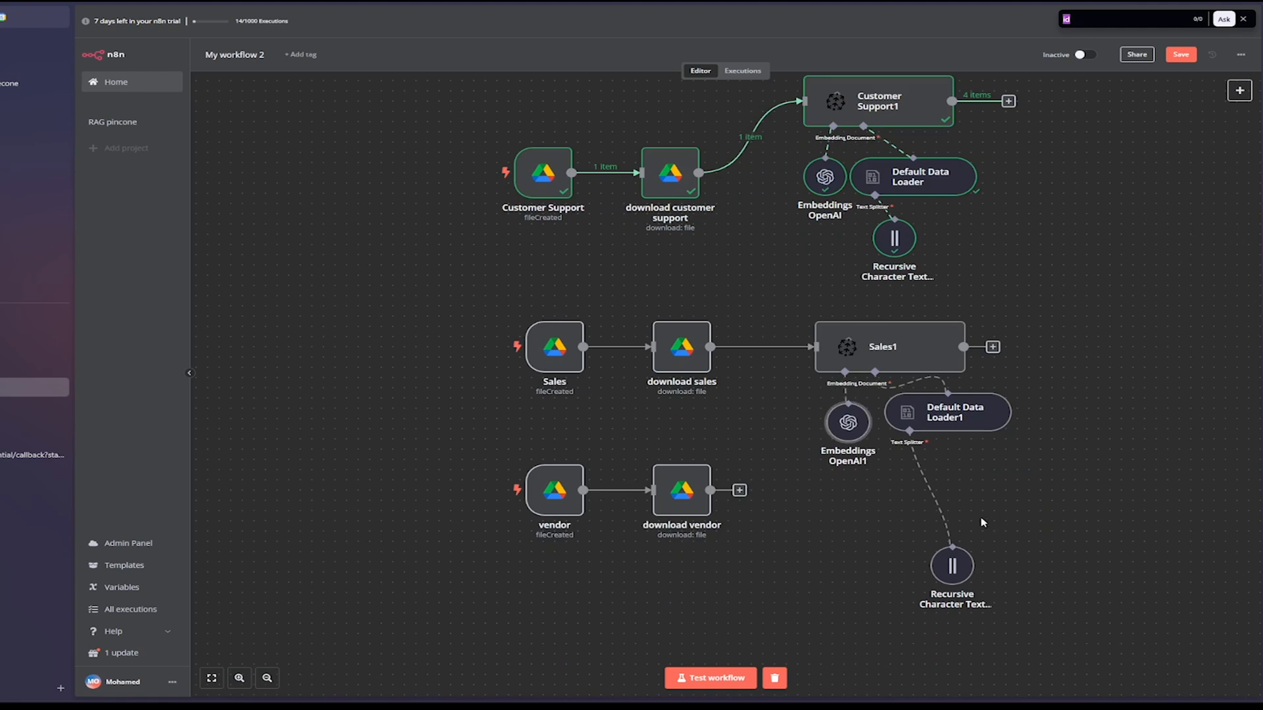
{"action": "left_click_drag", "start_coordinate": [954, 566], "coordinate": [920, 483]}
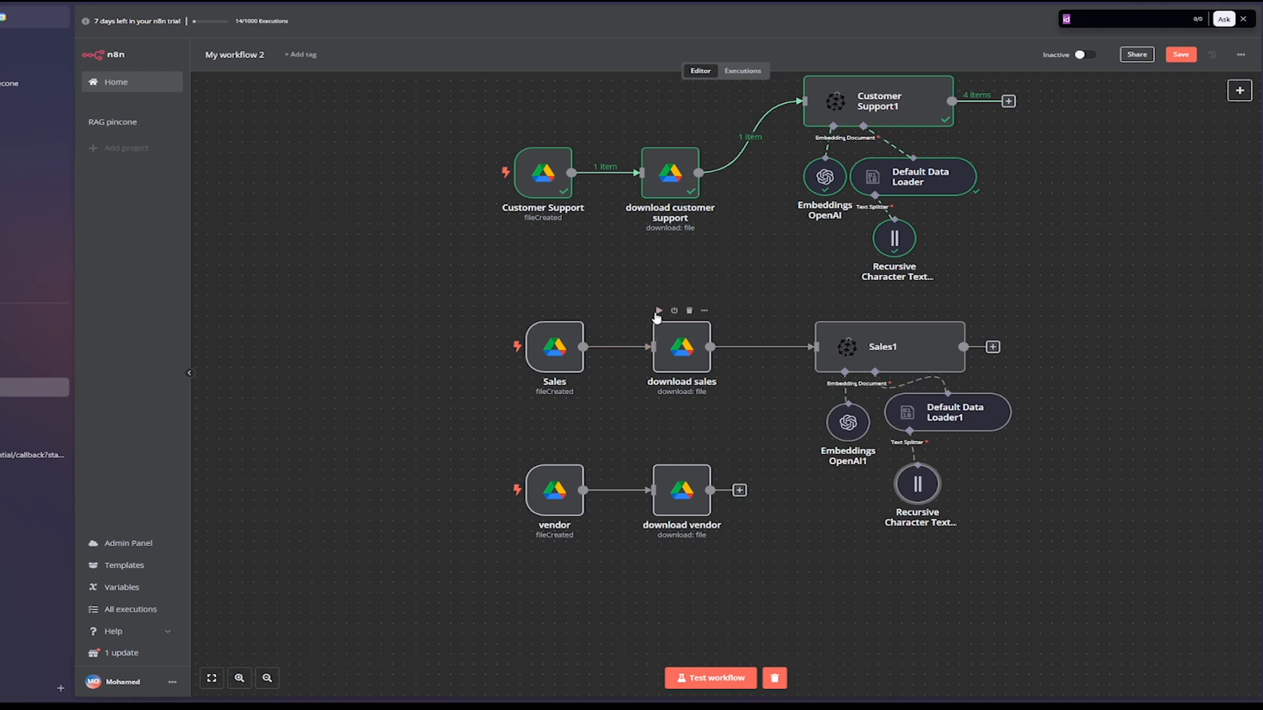
- Run the download sales node and the Sales1 node, and reload the firstproject namespaces in Pinecone to check the result
{"action": "left_click", "coordinate": [658, 316]}
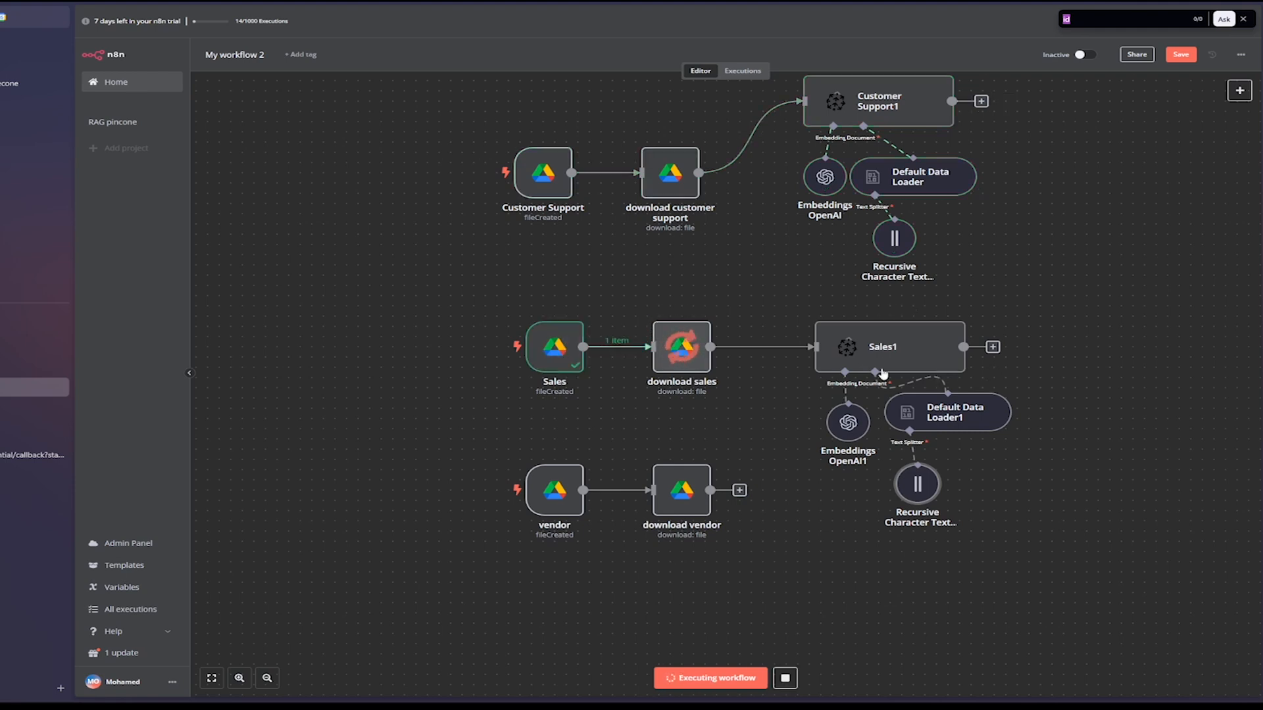
{"action": "mouse_move", "coordinate": [854, 329]}
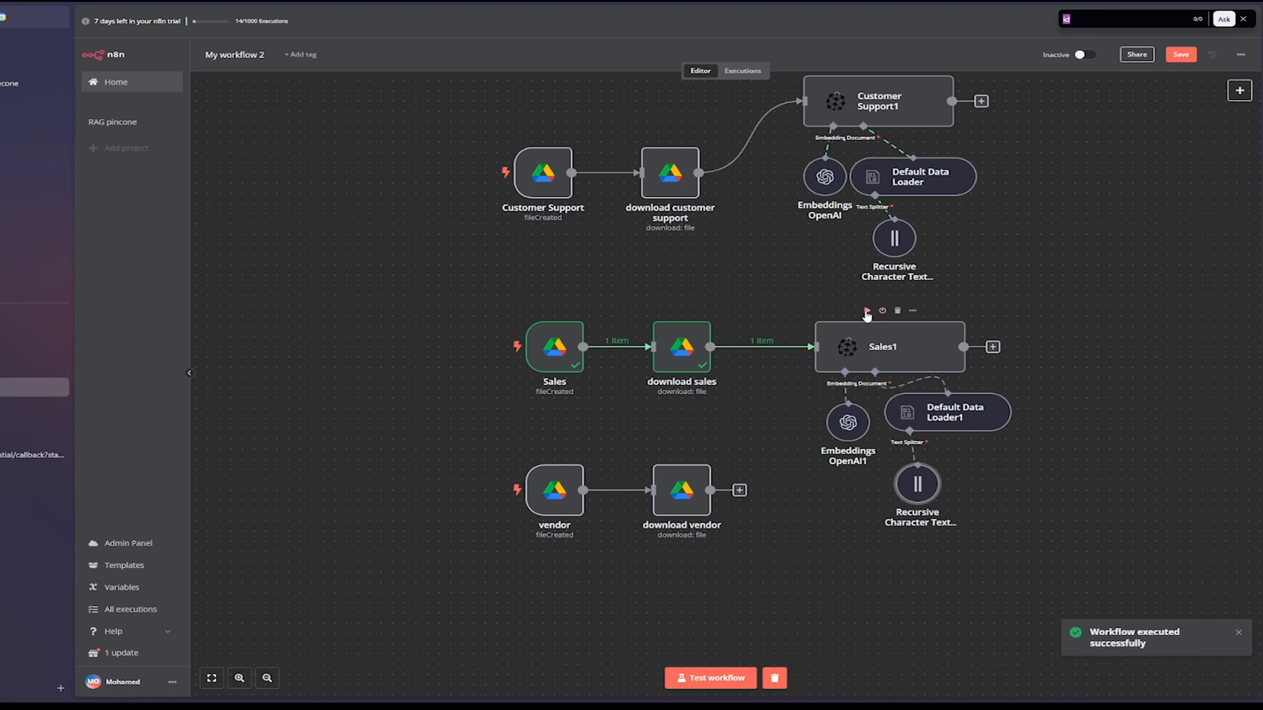
{"action": "left_click", "coordinate": [867, 311]}
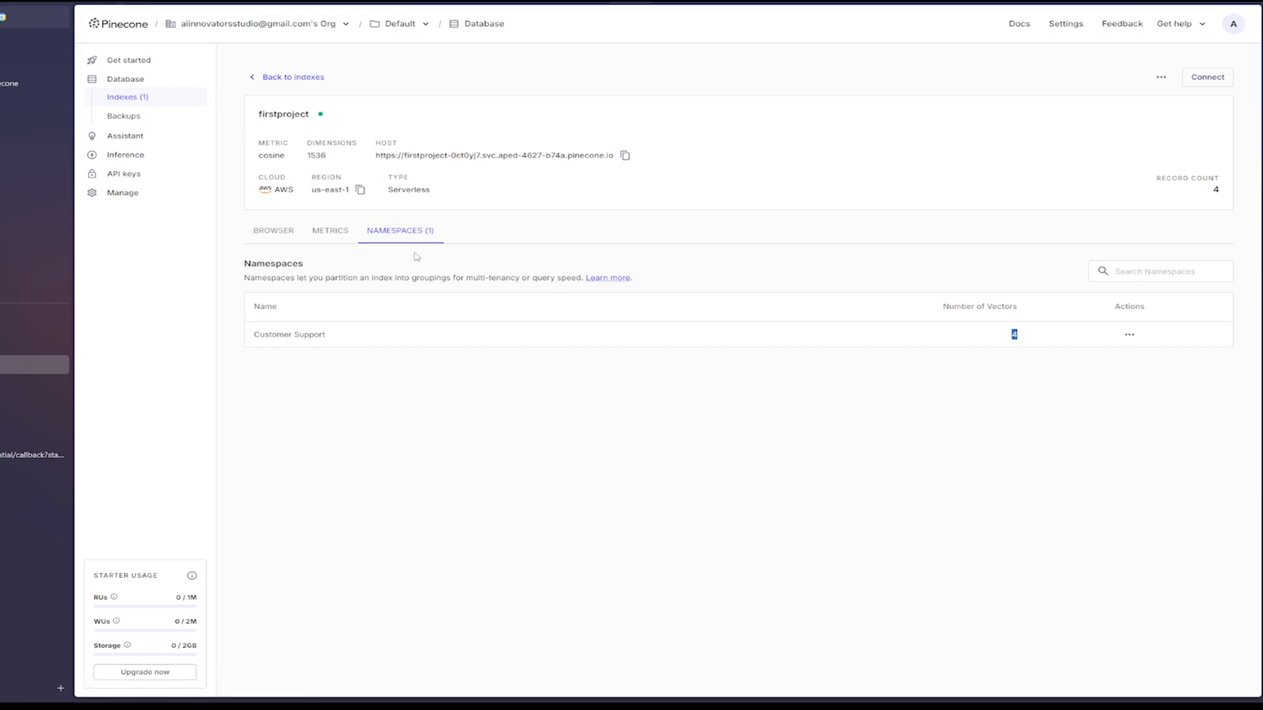
{"action": "key", "text": "ctrl+r"}
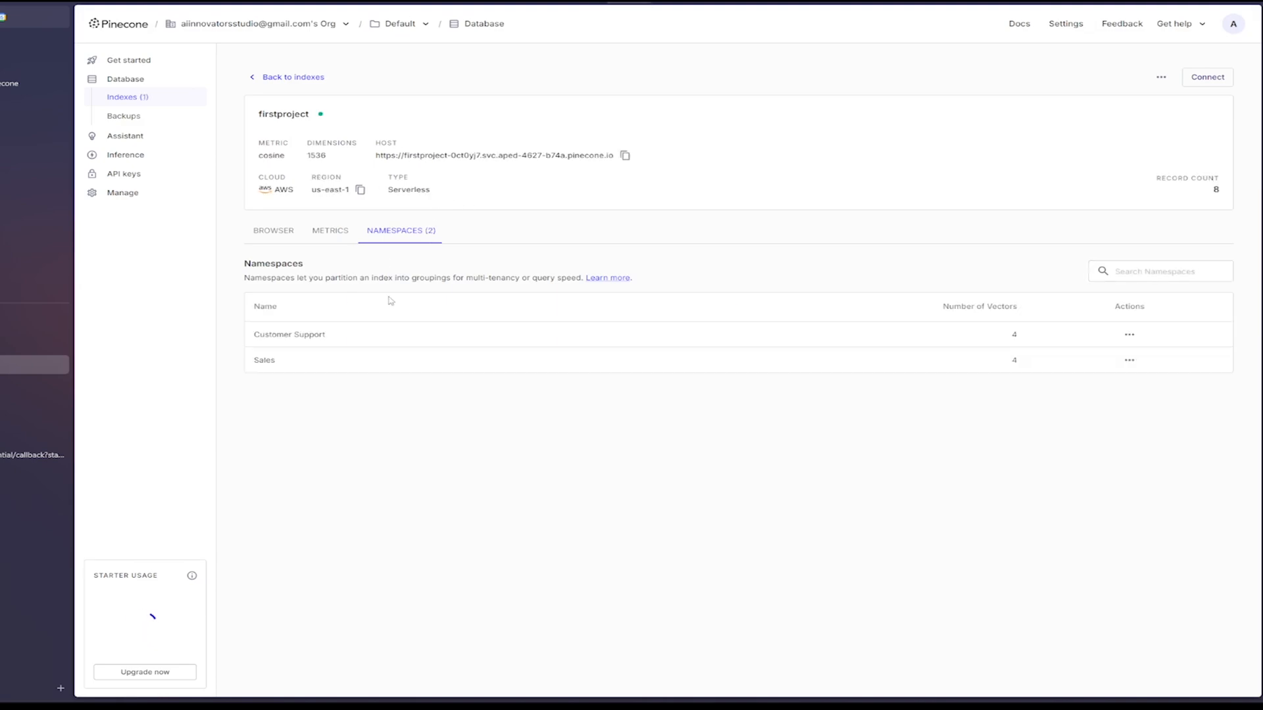
- Check the Sales namespace and its number of vectors in the firstproject index
{"action": "left_click_drag", "start_coordinate": [275, 360], "coordinate": [253, 360]}
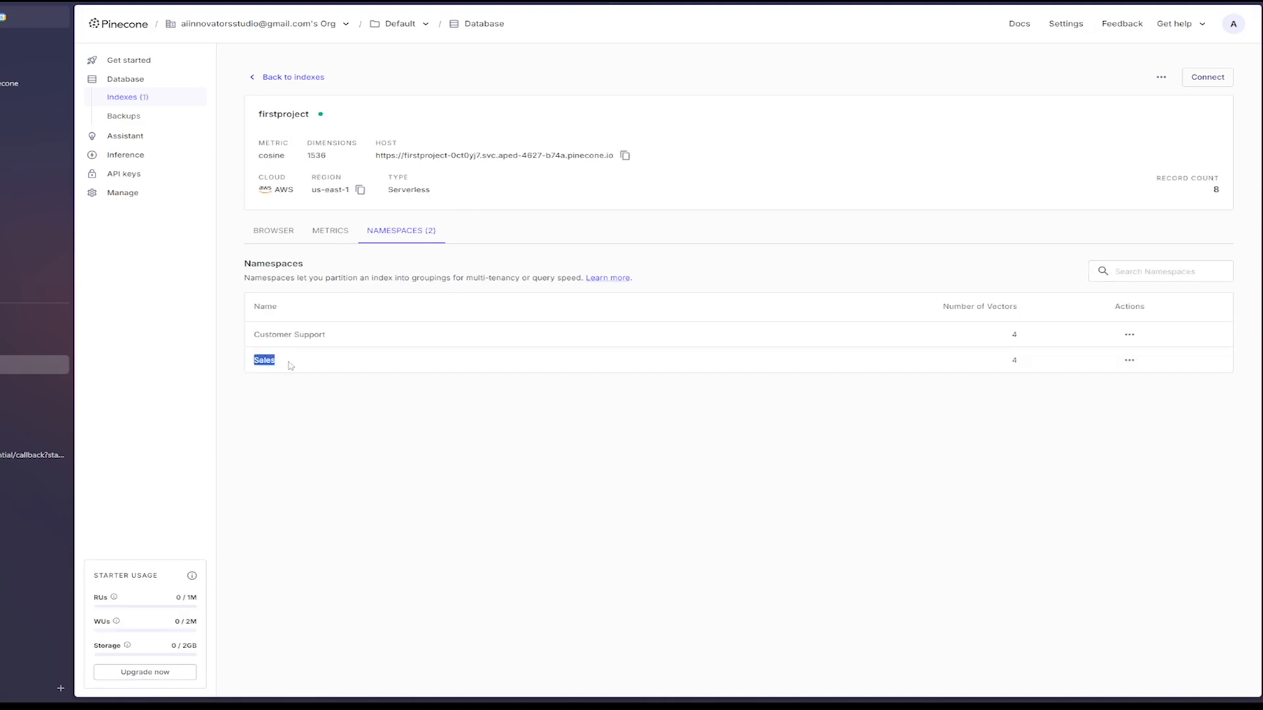
{"action": "left_click_drag", "start_coordinate": [1002, 365], "coordinate": [1025, 366]}
- Return to the n8n workflow and move the vendor and download vendor nodes further down, clear of the Sales branch
{"action": "left_click", "coordinate": [33, 386]}
{"action": "scroll", "coordinate": [737, 412], "scroll_direction": "down", "scroll_amount": 2}
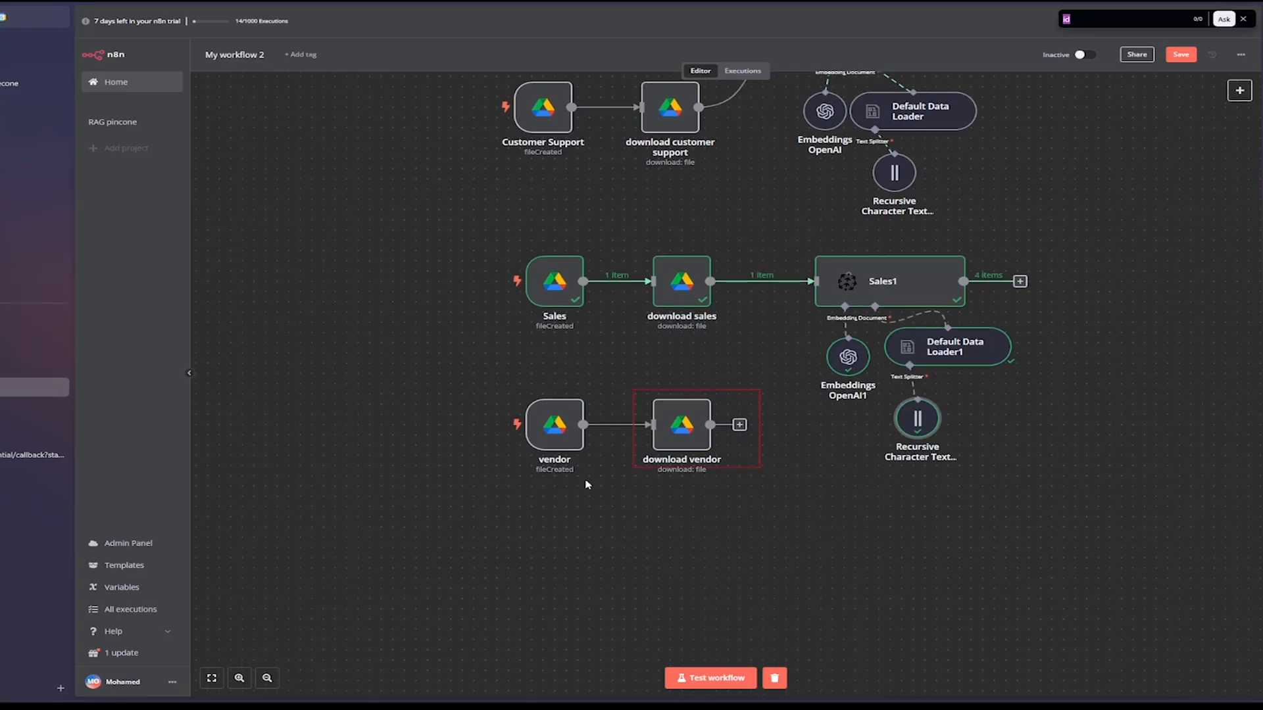
{"action": "left_click_drag", "start_coordinate": [548, 457], "coordinate": [536, 591]}
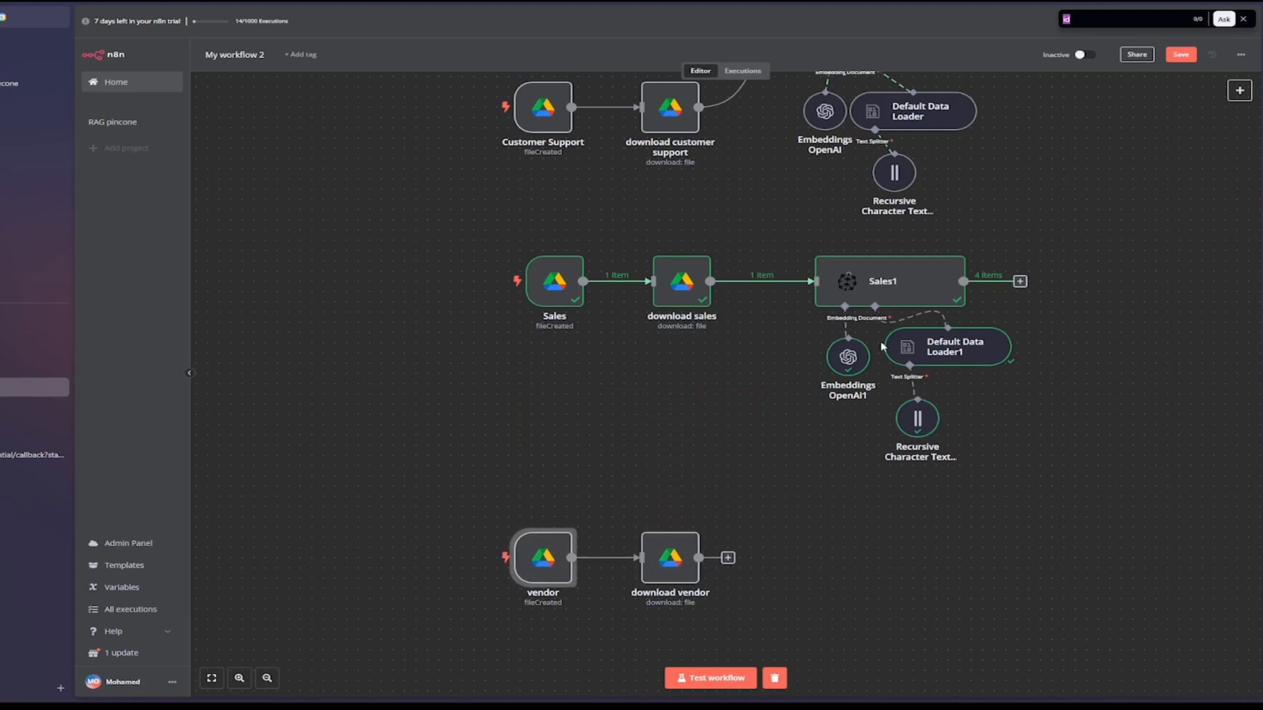
- Duplicate the Sales1 Pinecone node, place the copy beside download vendor and connect download vendor to it
{"action": "left_click", "coordinate": [887, 284]}
{"action": "right_click", "coordinate": [887, 287]}
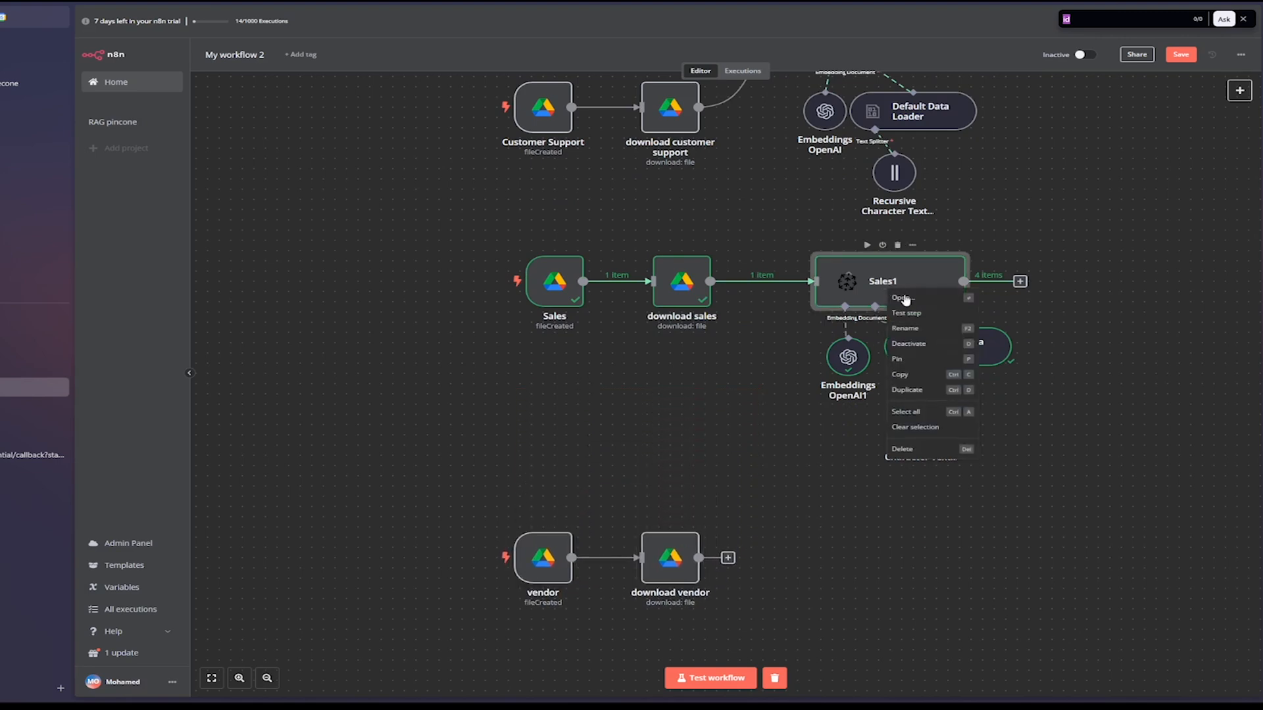
{"action": "left_click", "coordinate": [935, 390]}
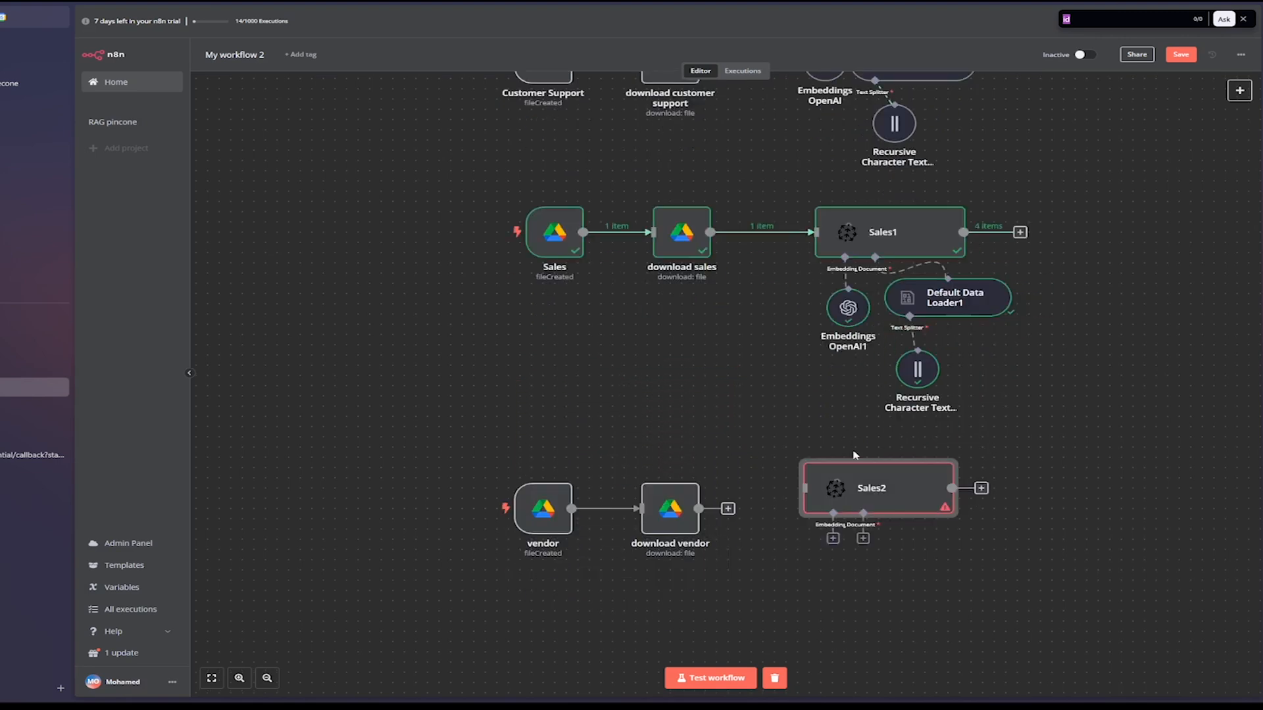
{"action": "mouse_move", "coordinate": [859, 484]}
{"action": "left_mouse_down"}
{"action": "mouse_move", "coordinate": [858, 512]}
{"action": "mouse_move", "coordinate": [849, 506]}
{"action": "left_mouse_up"}
{"action": "left_click_drag", "start_coordinate": [730, 509], "coordinate": [851, 512]}
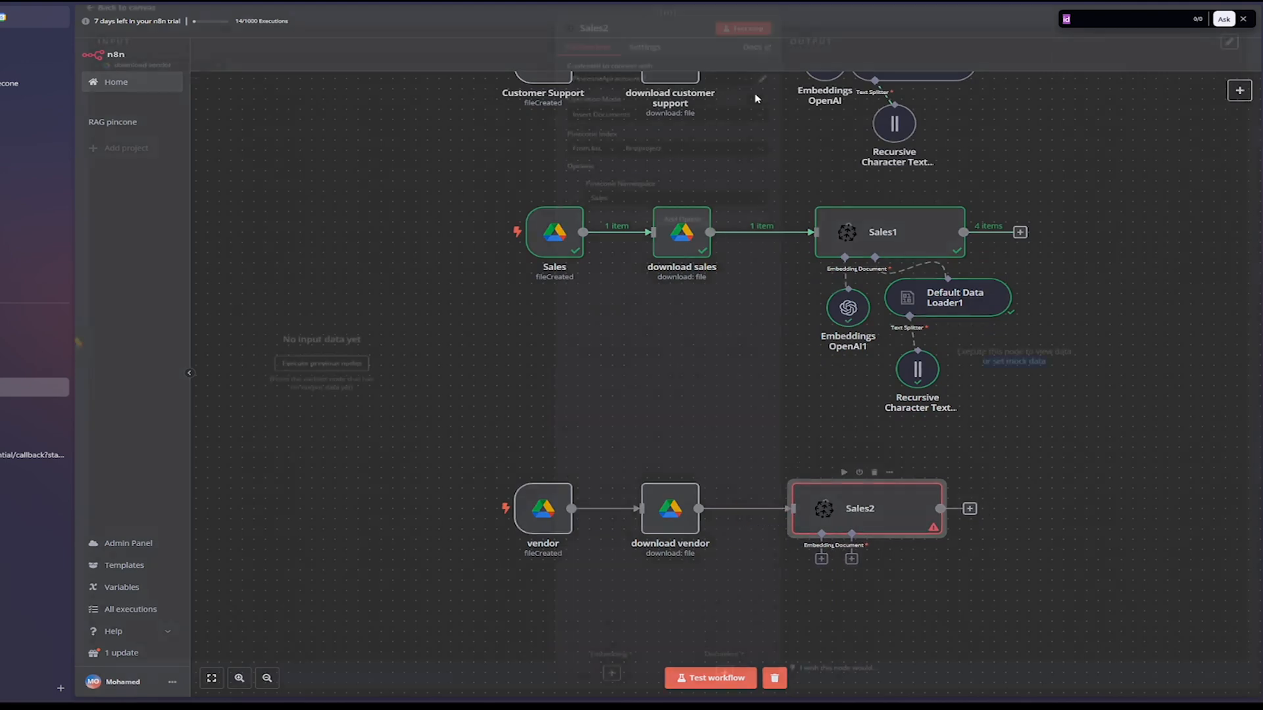
- Rename the duplicated Pinecone node as Vendor and set its Pinecone namespace to Vendor
{"action": "double_click", "coordinate": [851, 511]}
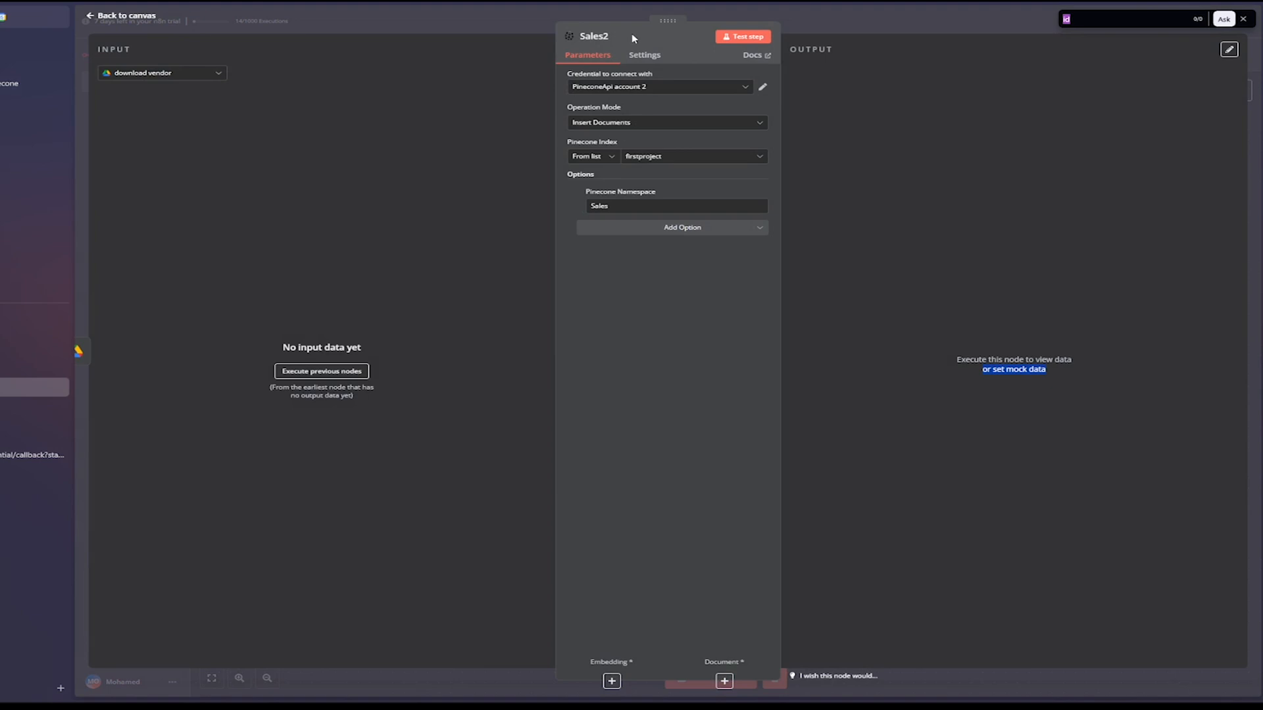
{"action": "left_click", "coordinate": [630, 33]}
{"action": "type", "text": "Vendor"}
{"action": "left_click", "coordinate": [705, 54]}
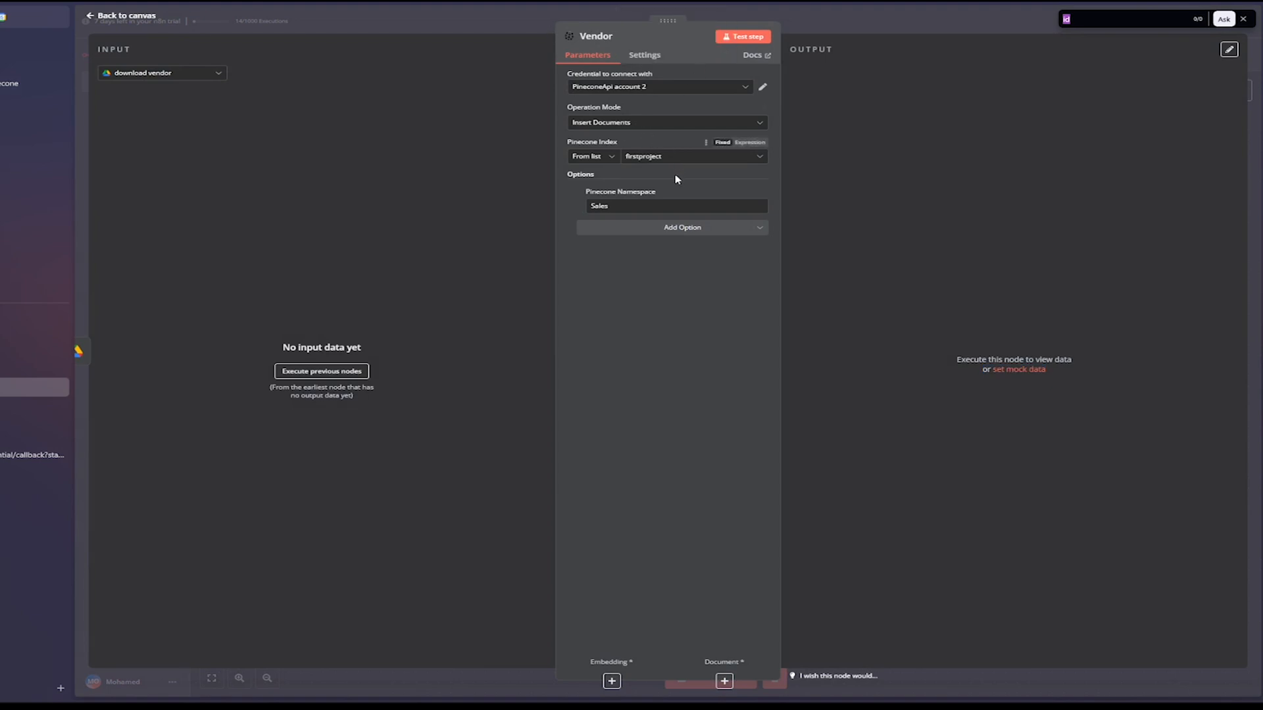
{"action": "left_click_drag", "start_coordinate": [611, 206], "coordinate": [527, 213]}
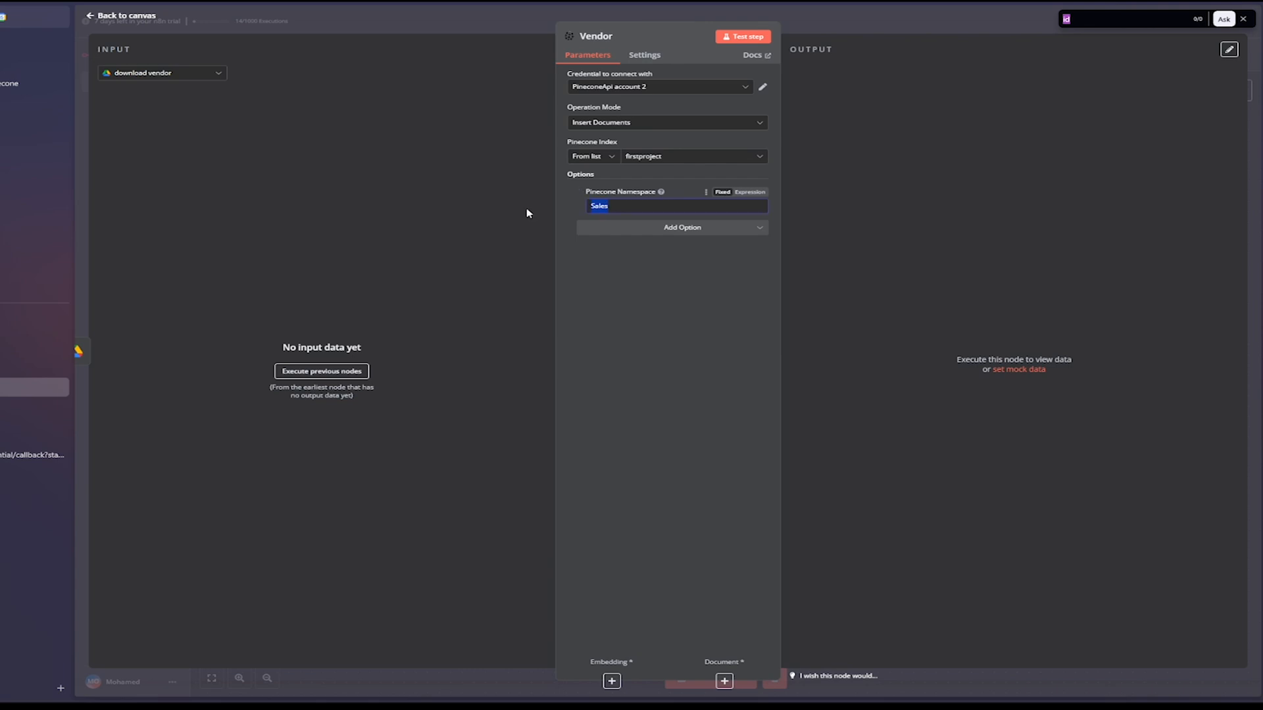
{"action": "type", "text": "Vendor"}
{"action": "left_click", "coordinate": [92, 16]}
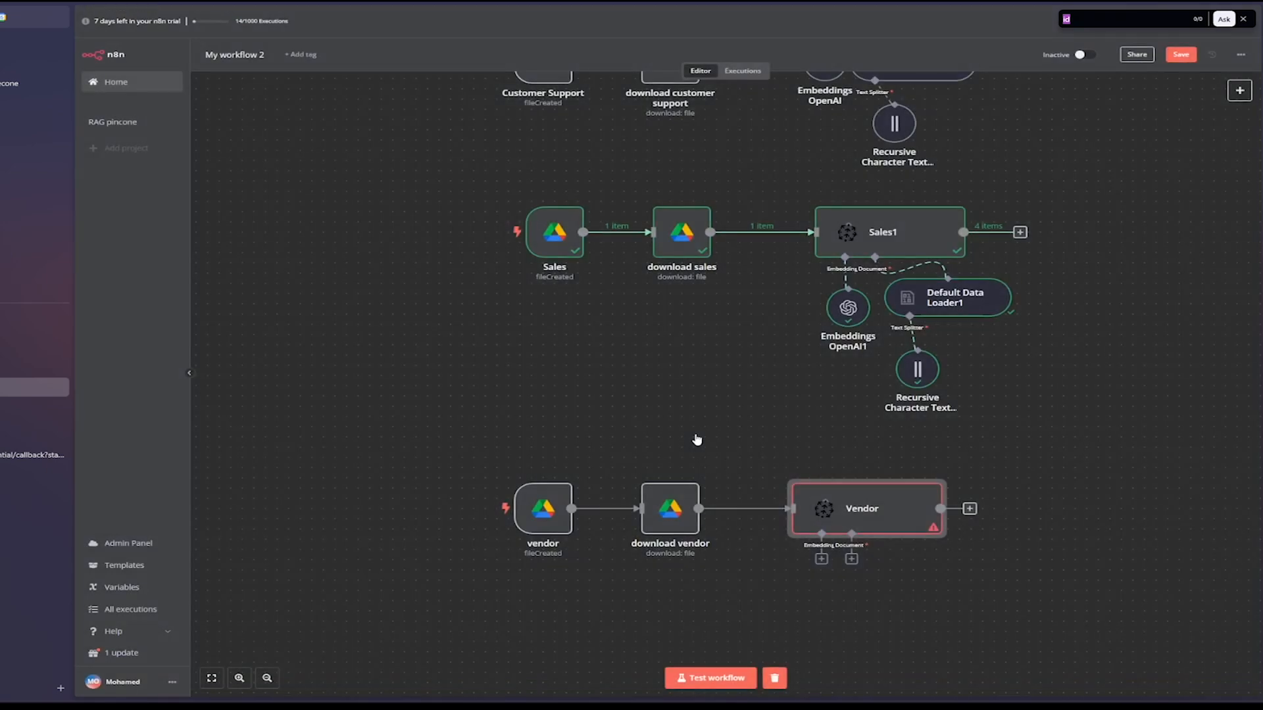
- Add an Embeddings OpenAI node to the Vendor node, using the OpenAi account 3 credential, and choose its embedding model
{"action": "left_click", "coordinate": [821, 560]}
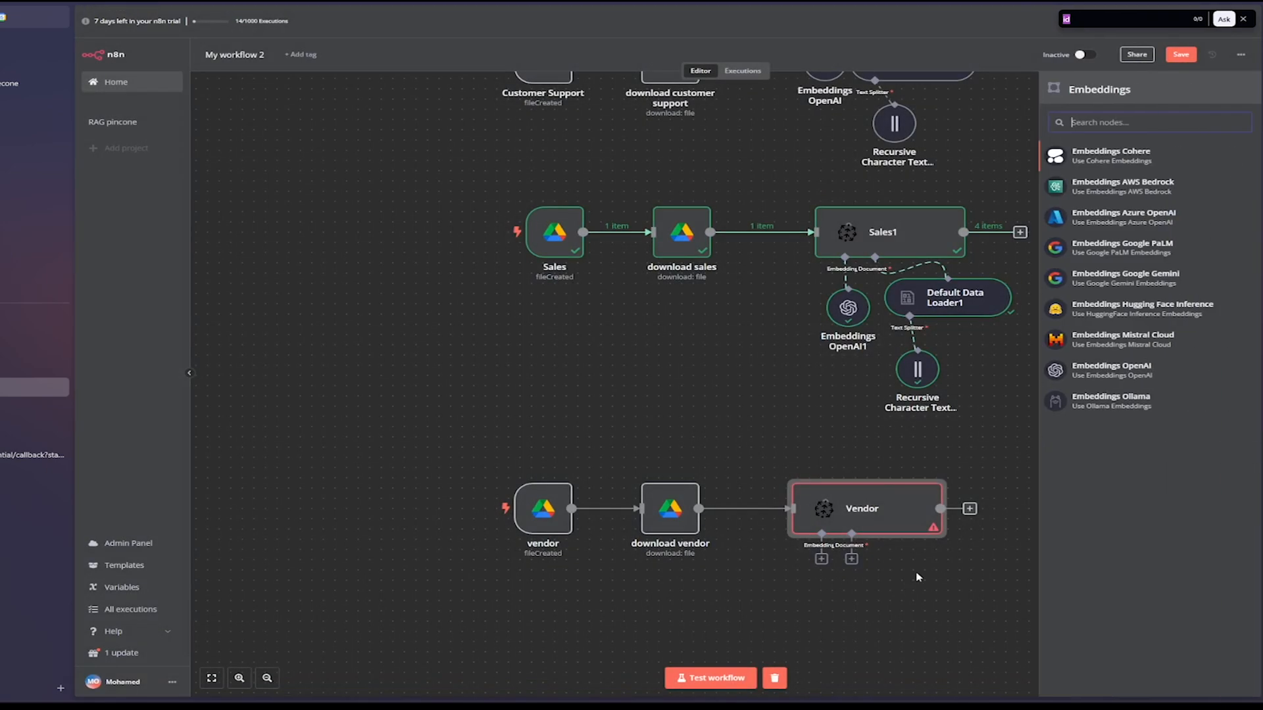
{"action": "left_click", "coordinate": [1118, 370]}
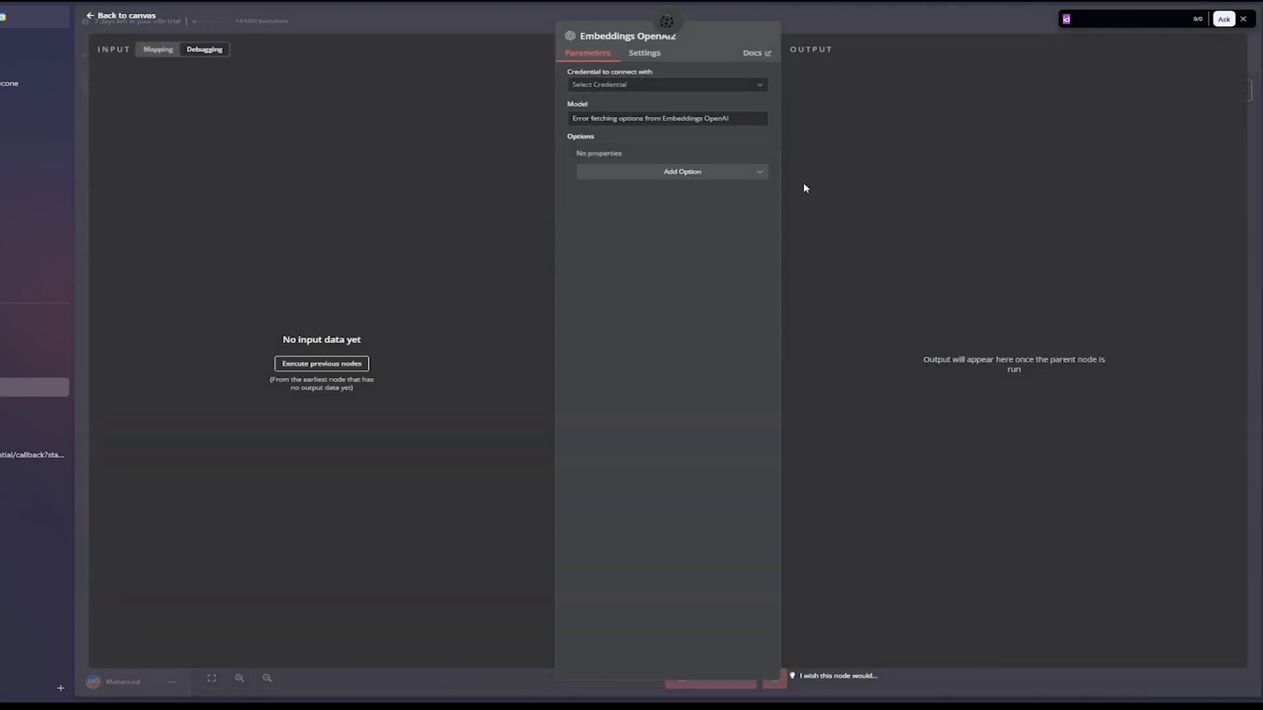
{"action": "left_click", "coordinate": [614, 92]}
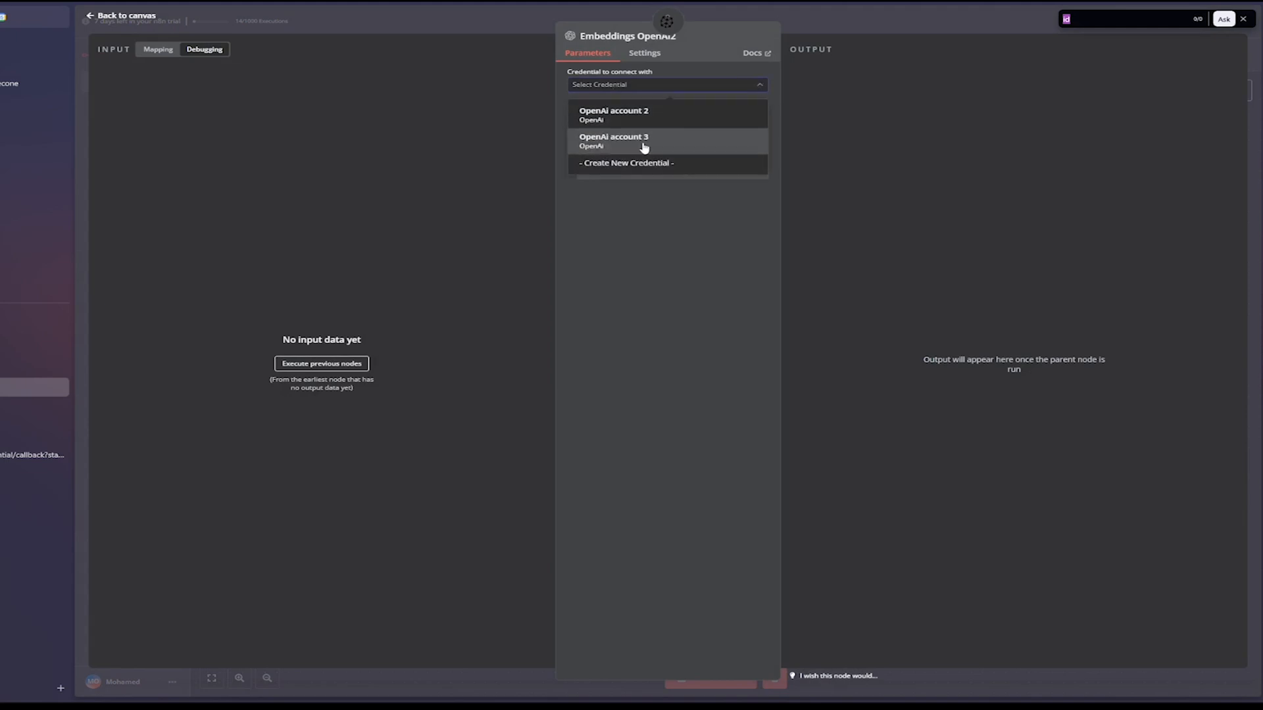
{"action": "left_click", "coordinate": [632, 147]}
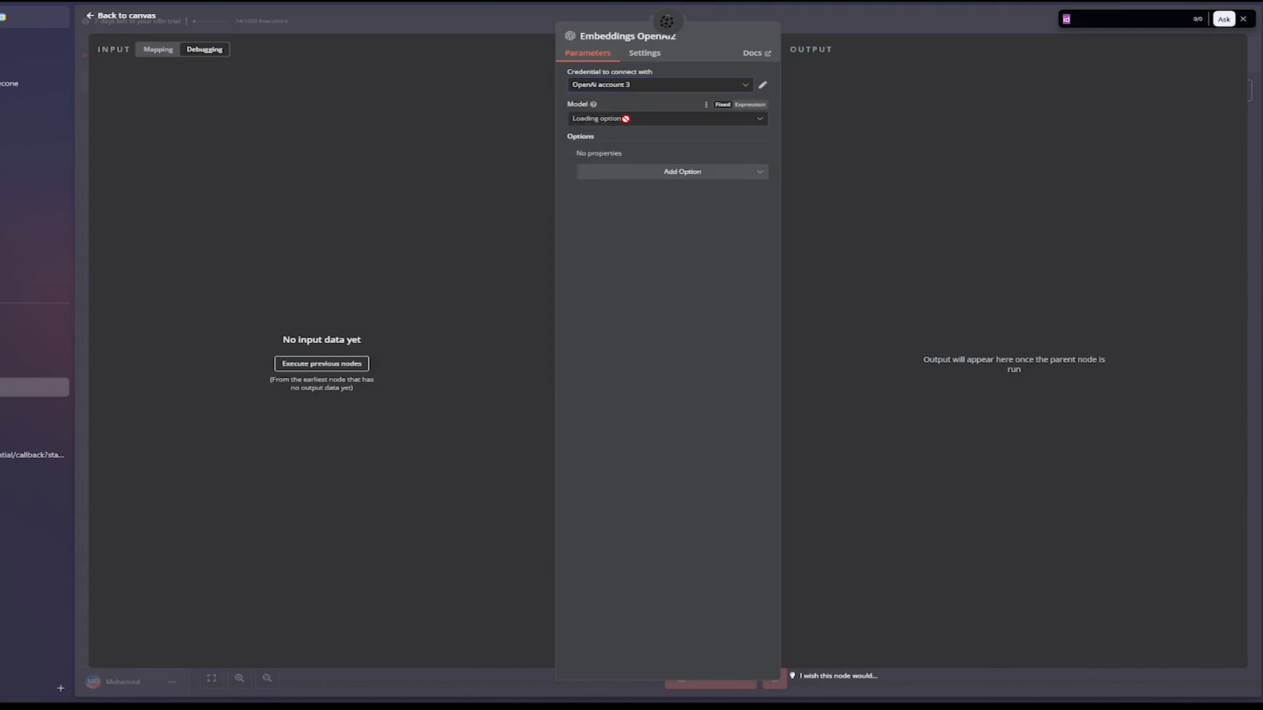
{"action": "left_click", "coordinate": [654, 120]}
{"action": "left_click", "coordinate": [663, 165]}
{"action": "left_click", "coordinate": [89, 16]}
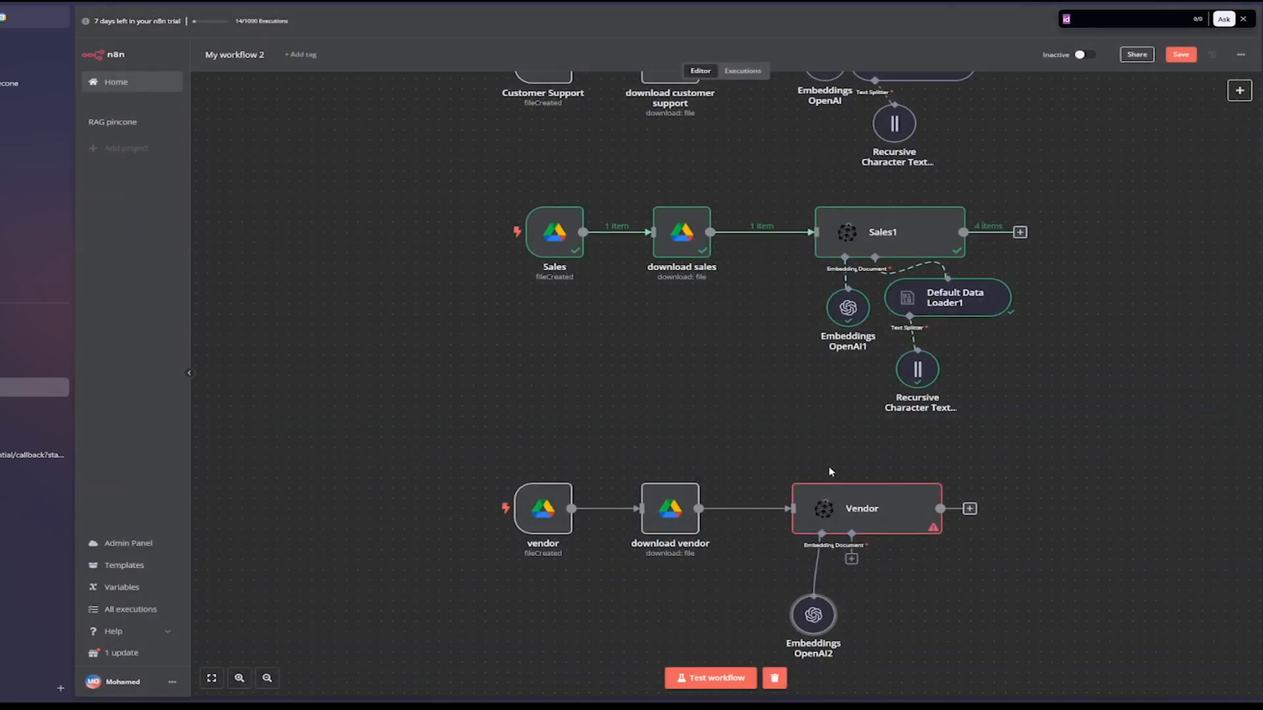
- Add a Default Data Loader to the Vendor node with the type of data set to Binary
{"action": "left_click", "coordinate": [851, 560]}
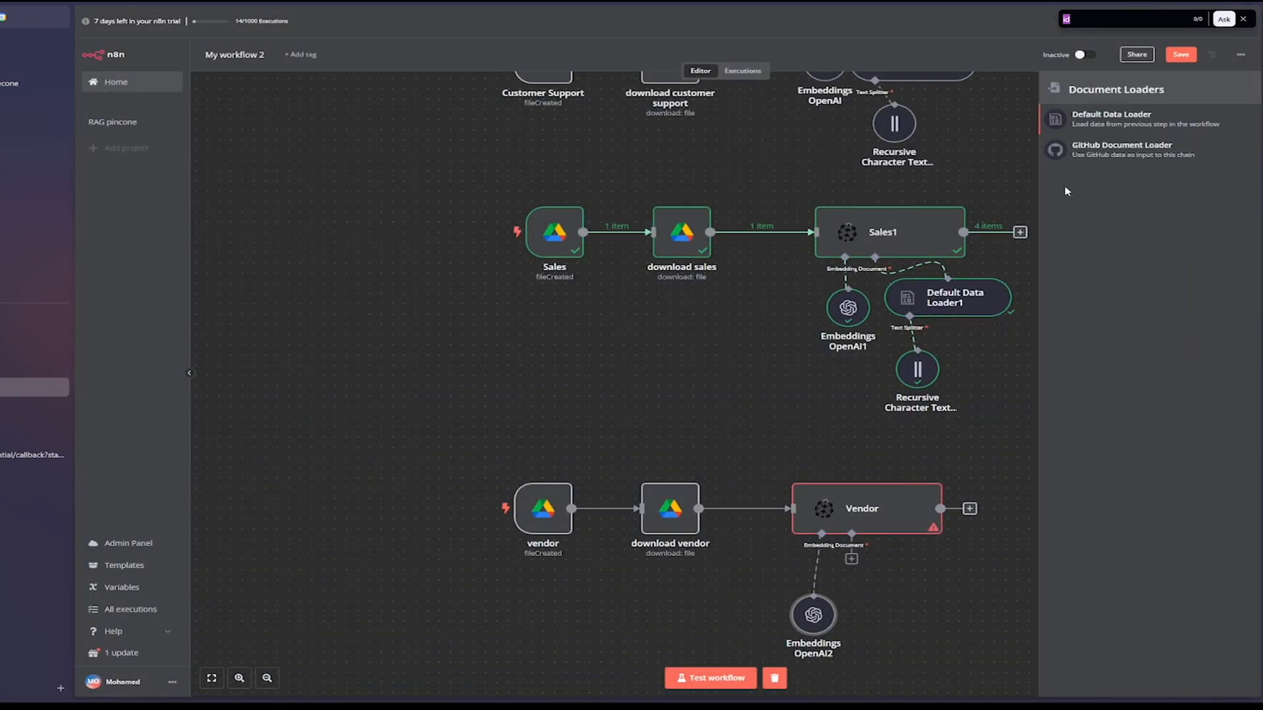
{"action": "left_click", "coordinate": [1119, 126]}
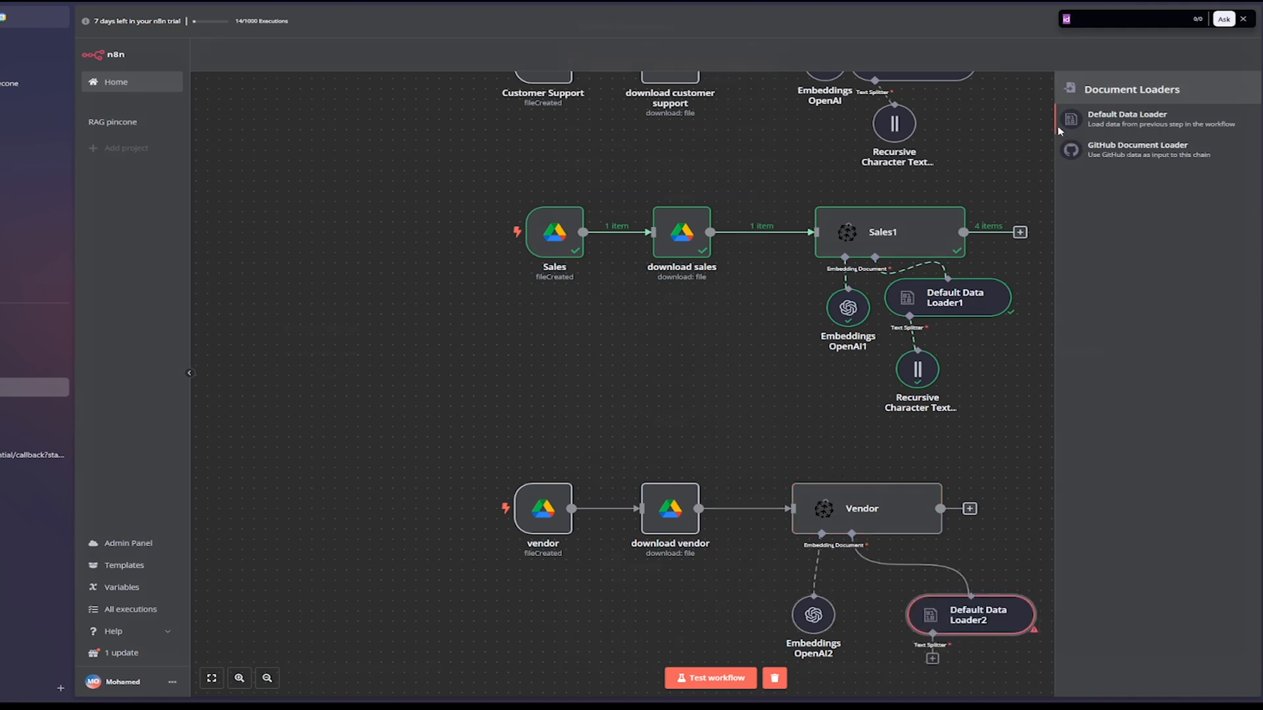
{"action": "left_click", "coordinate": [634, 121]}
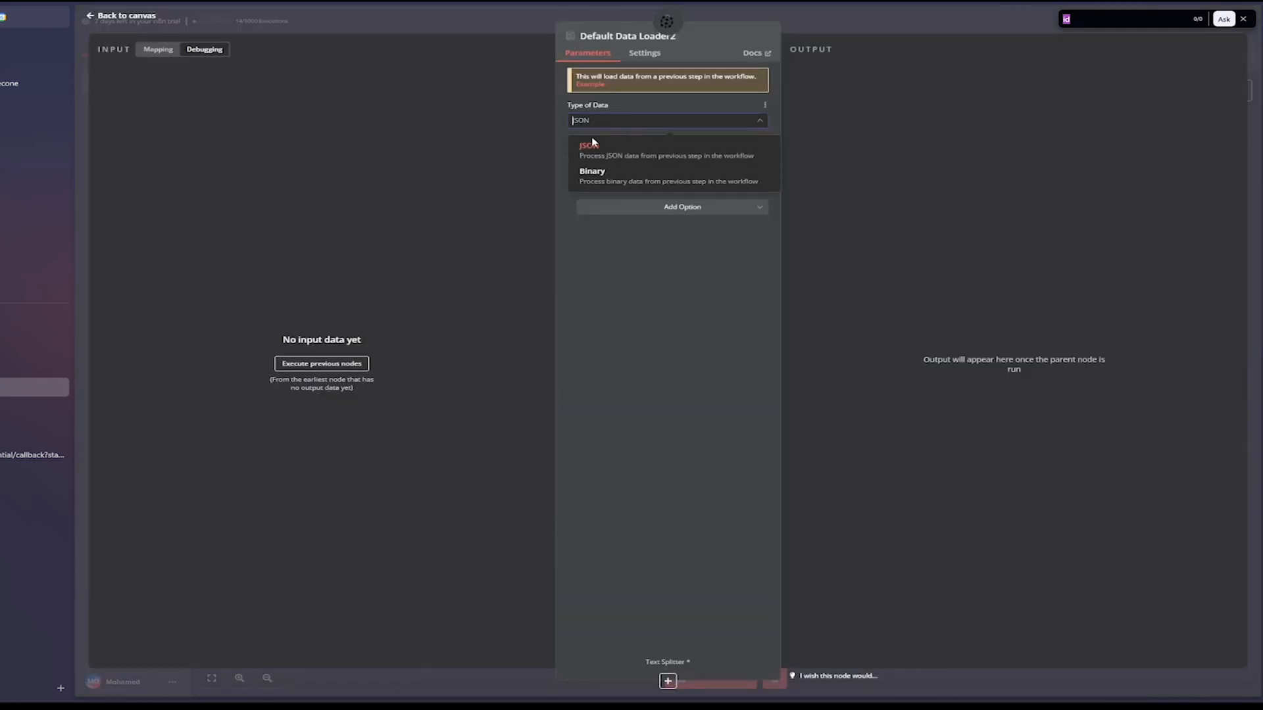
{"action": "left_click", "coordinate": [612, 175]}
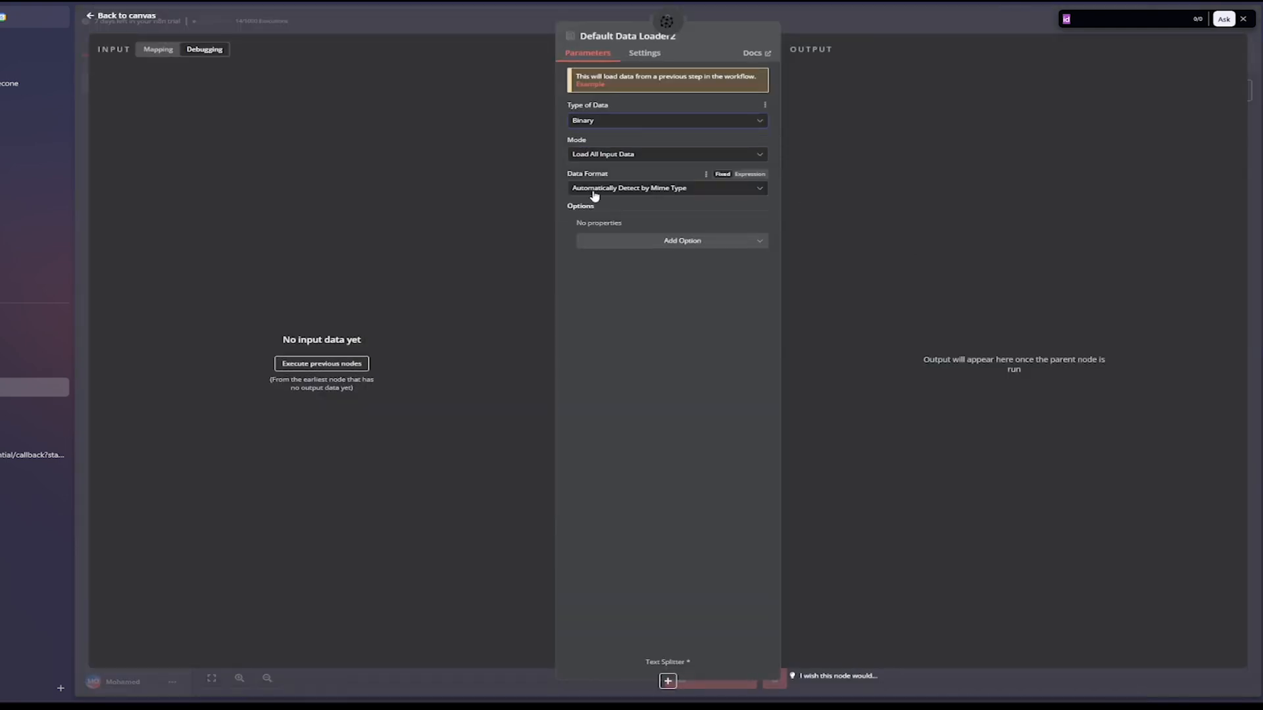
{"action": "left_click", "coordinate": [87, 20]}
- Add a Recursive Character Text Splitter to Default Data Loader2 with chunk size 500 and chunk overlap 150
{"action": "scroll", "coordinate": [934, 570], "scroll_direction": "down", "scroll_amount": 3}
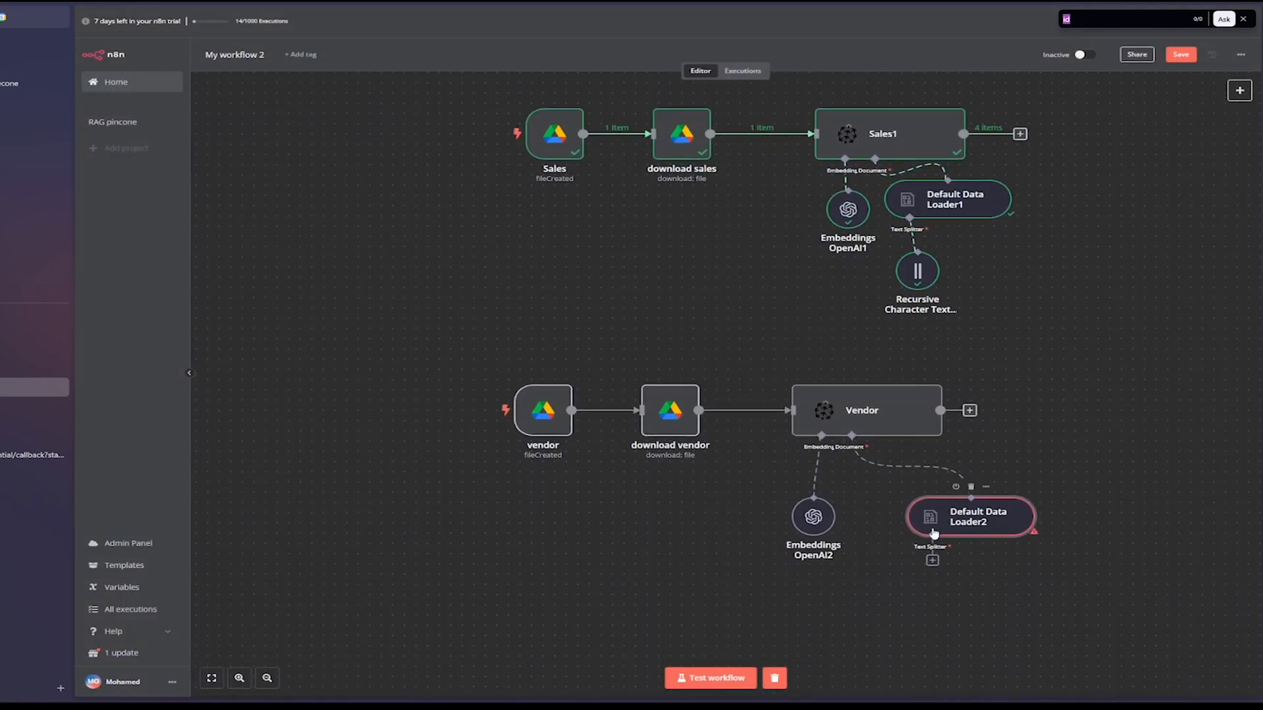
{"action": "left_click", "coordinate": [931, 560]}
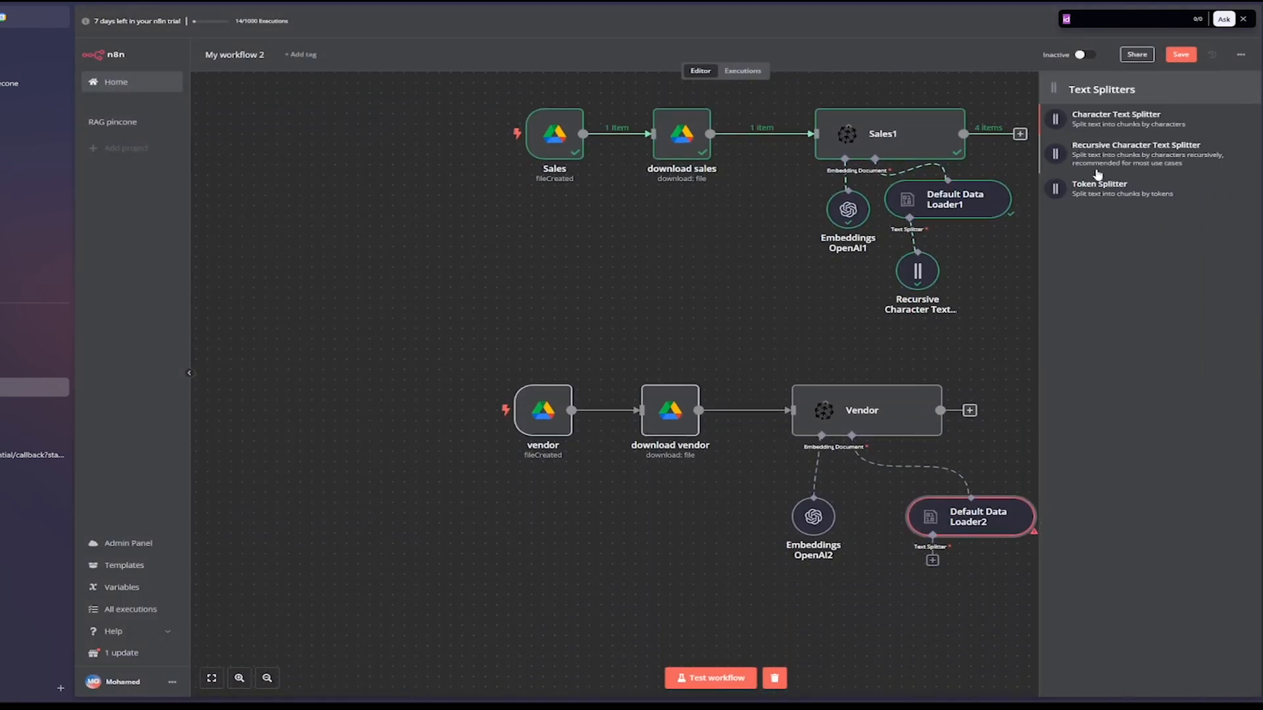
{"action": "left_click", "coordinate": [1143, 155]}
{"action": "left_click_drag", "start_coordinate": [600, 86], "coordinate": [508, 98]}
{"action": "type", "text": "500"}
{"action": "key", "text": "Tab"}
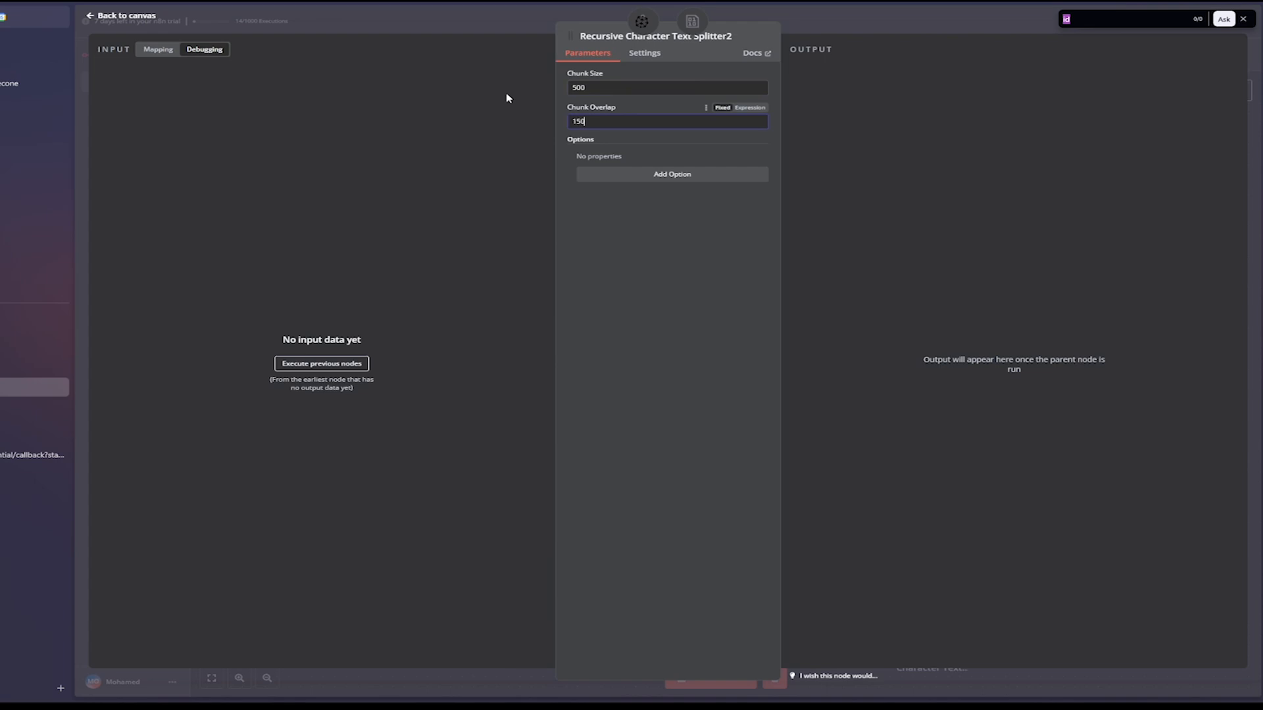
{"action": "left_click", "coordinate": [95, 16]}
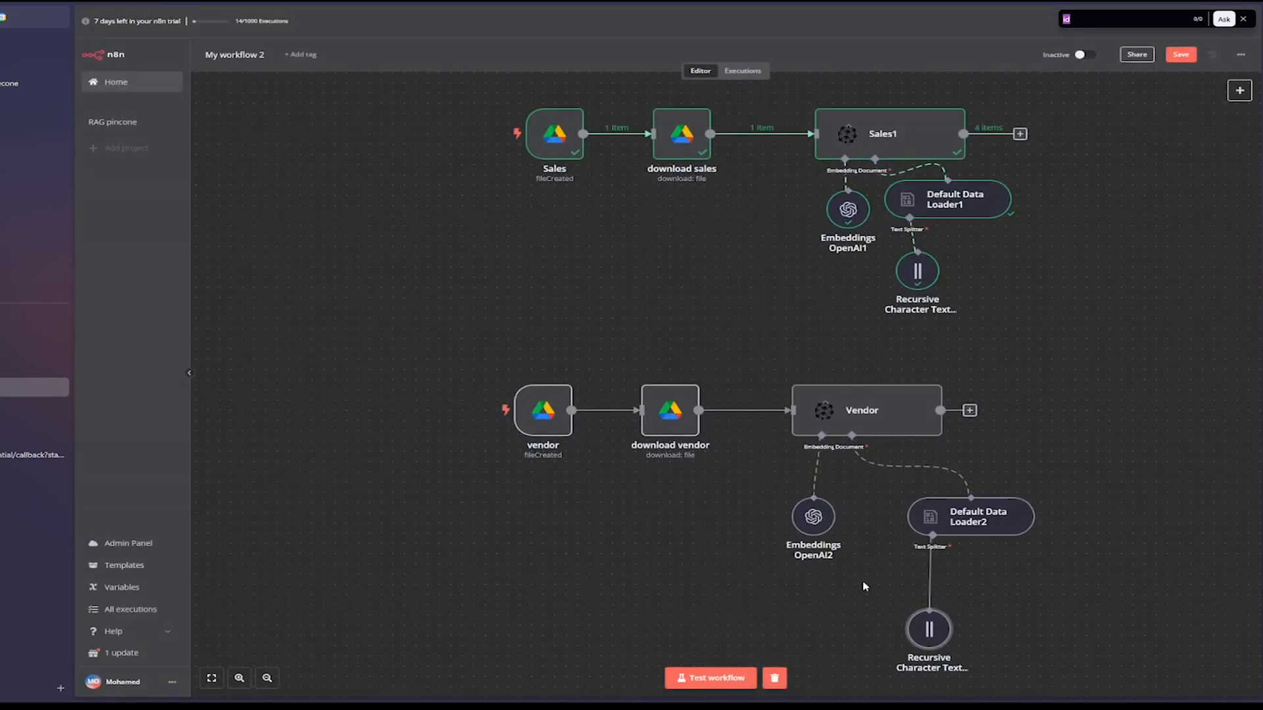
- Run the download vendor node and the Vendor Pinecone node to load the vendor document
{"action": "mouse_move", "coordinate": [661, 381]}
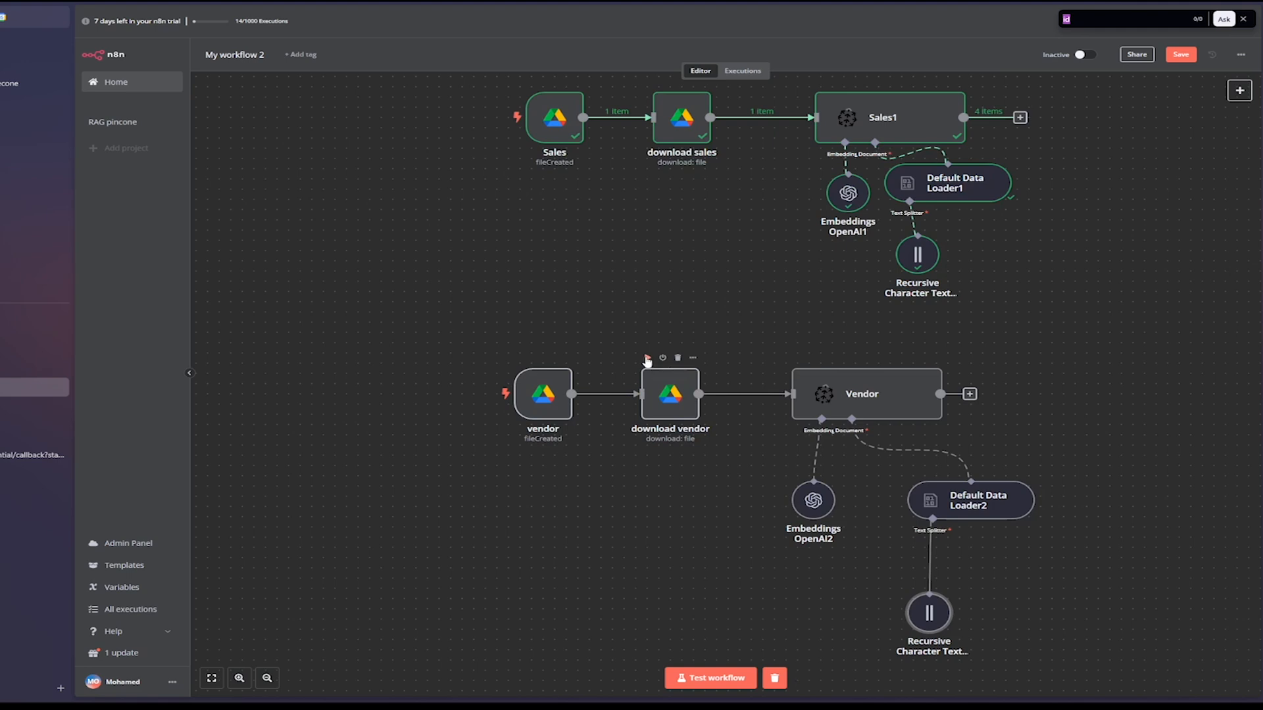
{"action": "left_click", "coordinate": [647, 359]}
{"action": "mouse_move", "coordinate": [832, 378]}
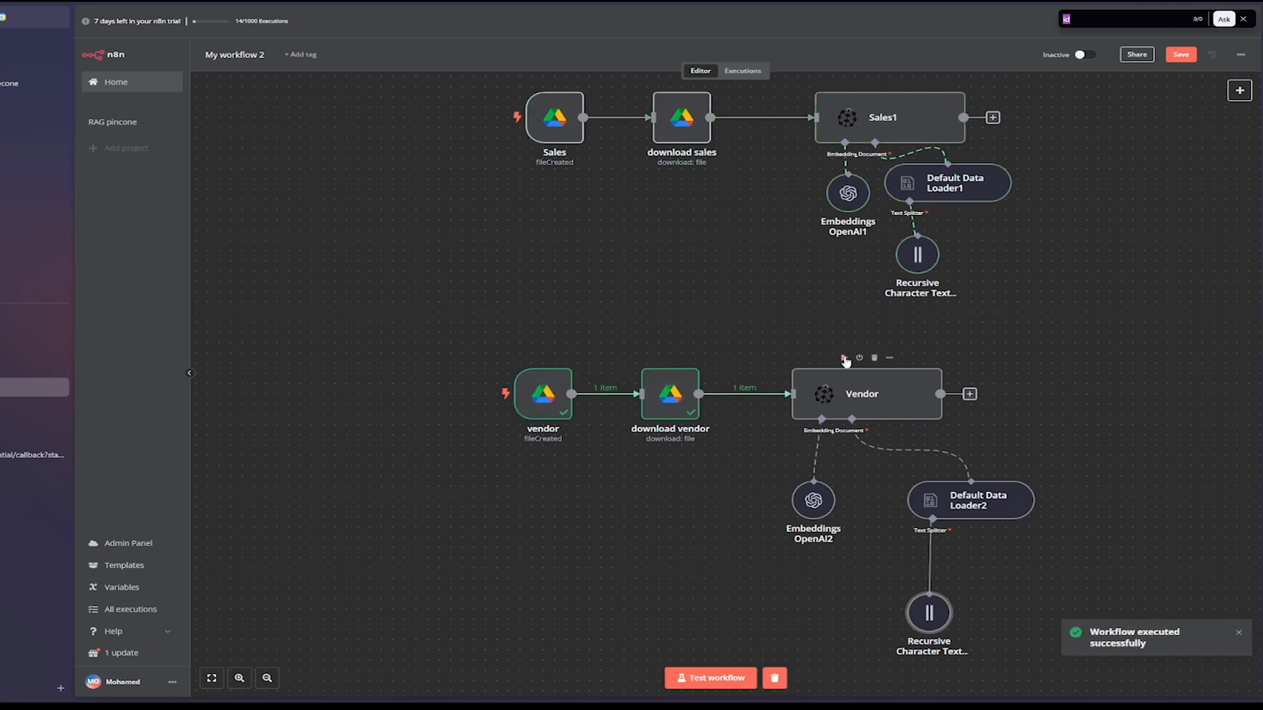
{"action": "left_click", "coordinate": [843, 357]}
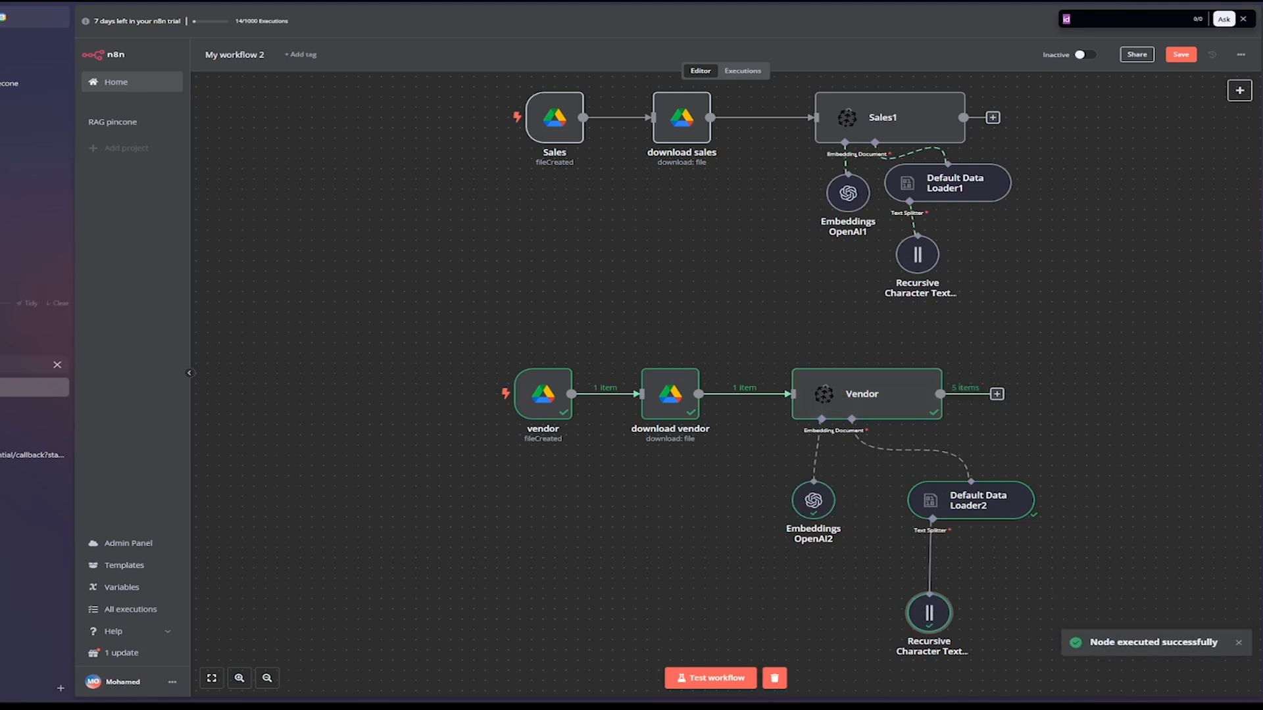
- Reload the firstproject namespaces in Pinecone and check the Vendor namespace and its number of vectors
{"action": "left_click", "coordinate": [29, 365]}
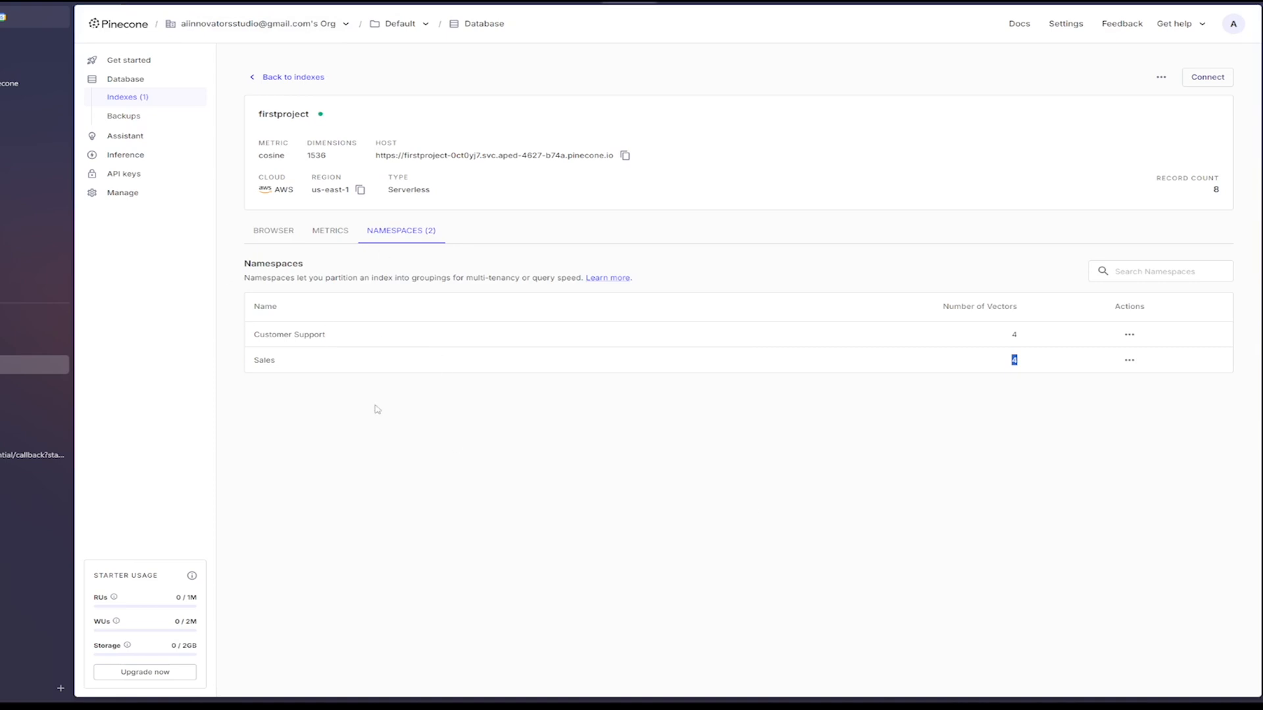
{"action": "key", "text": "ctrl+r"}
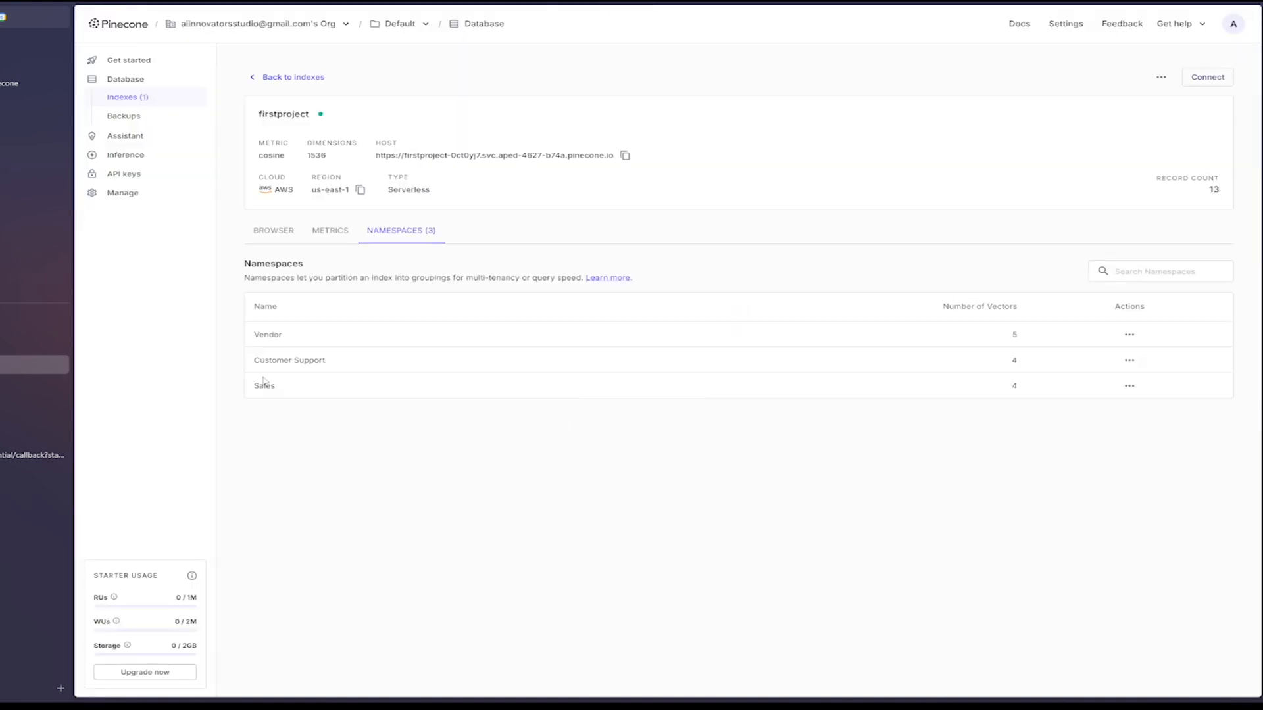
{"action": "left_click_drag", "start_coordinate": [258, 336], "coordinate": [451, 345]}
{"action": "left_click", "coordinate": [1014, 334]}
- Switch to My workflow 2 in n8n, add a Chat Trigger node and place it in the empty area beside the Customer Support1 branch
{"action": "left_click", "coordinate": [26, 387]}
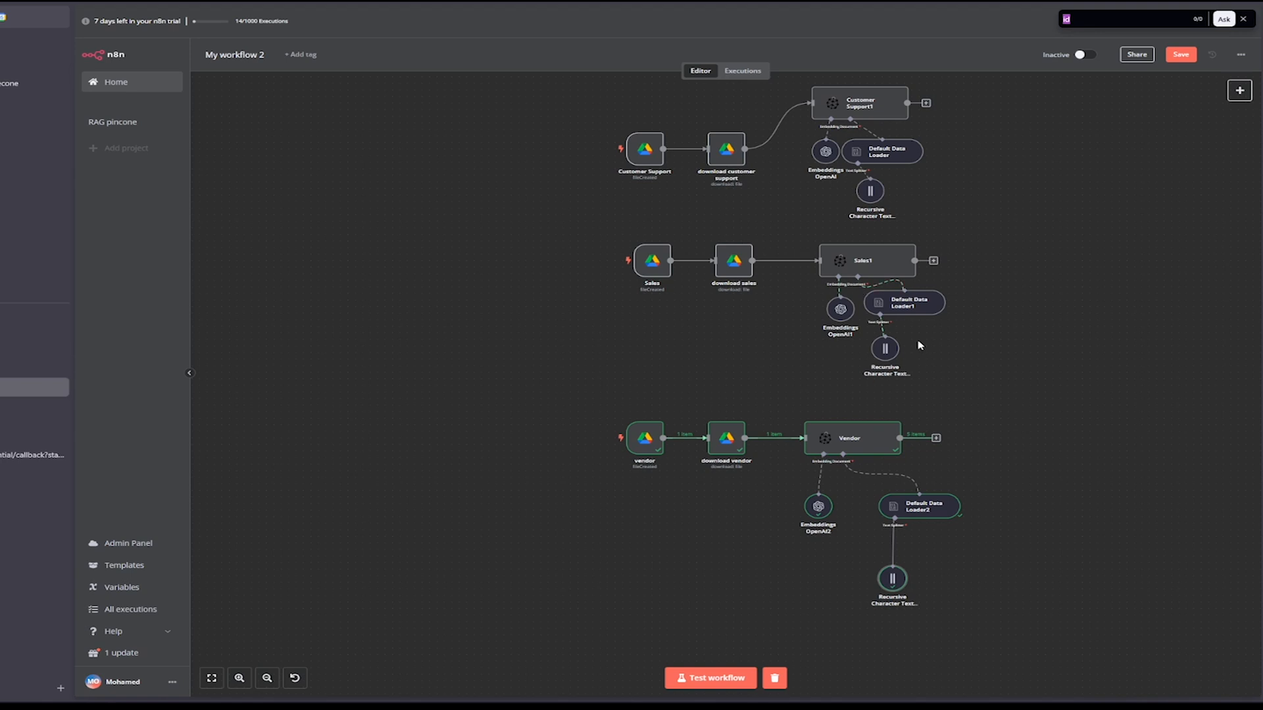
{"action": "scroll", "coordinate": [1071, 463], "scroll_direction": "up", "scroll_amount": 1}
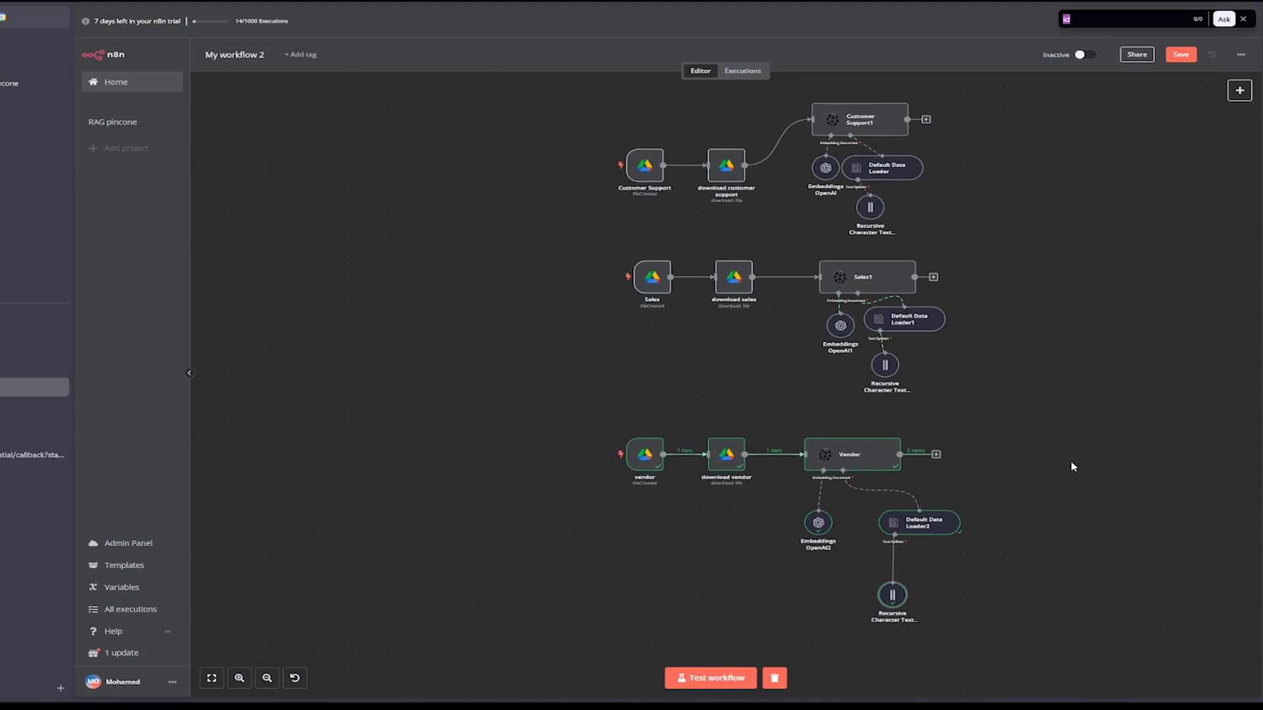
{"action": "scroll", "coordinate": [1072, 466], "scroll_direction": "right", "scroll_amount": 5}
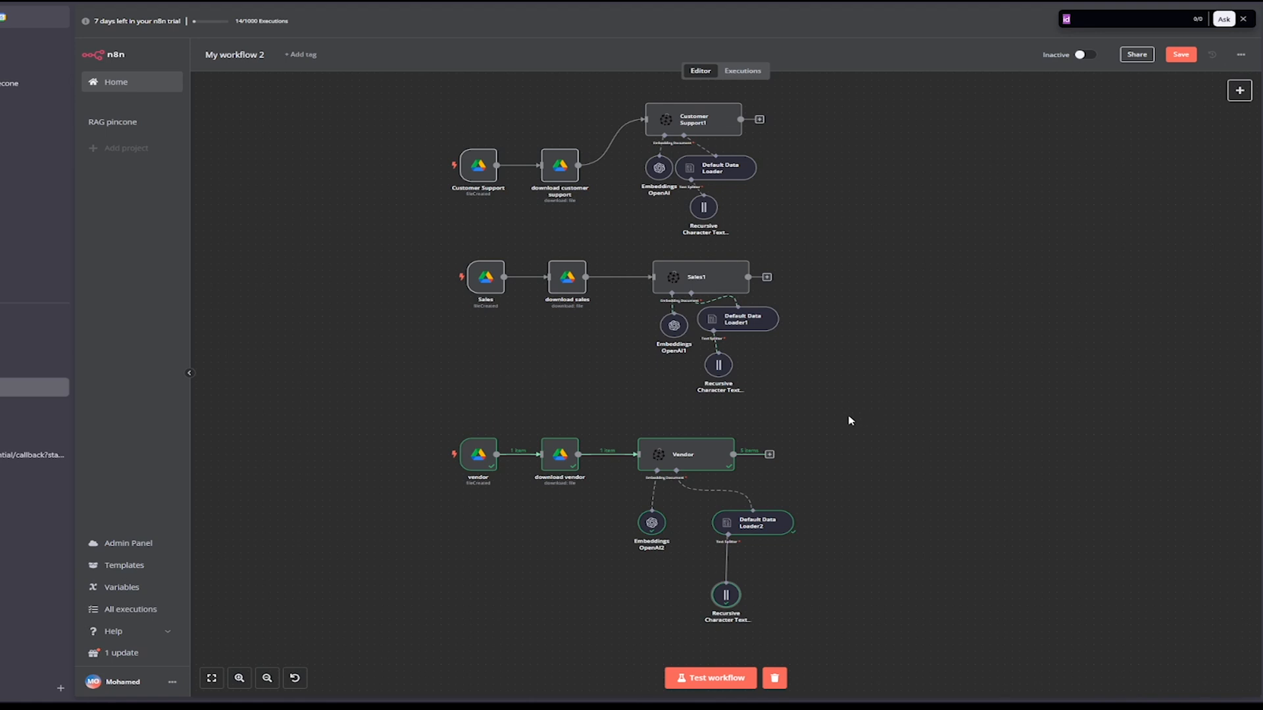
{"action": "scroll", "coordinate": [882, 338], "scroll_direction": "up", "scroll_amount": 1}
{"action": "scroll", "coordinate": [882, 338], "scroll_direction": "down", "scroll_amount": 1}
{"action": "scroll", "coordinate": [923, 390], "scroll_direction": "right", "scroll_amount": 3}
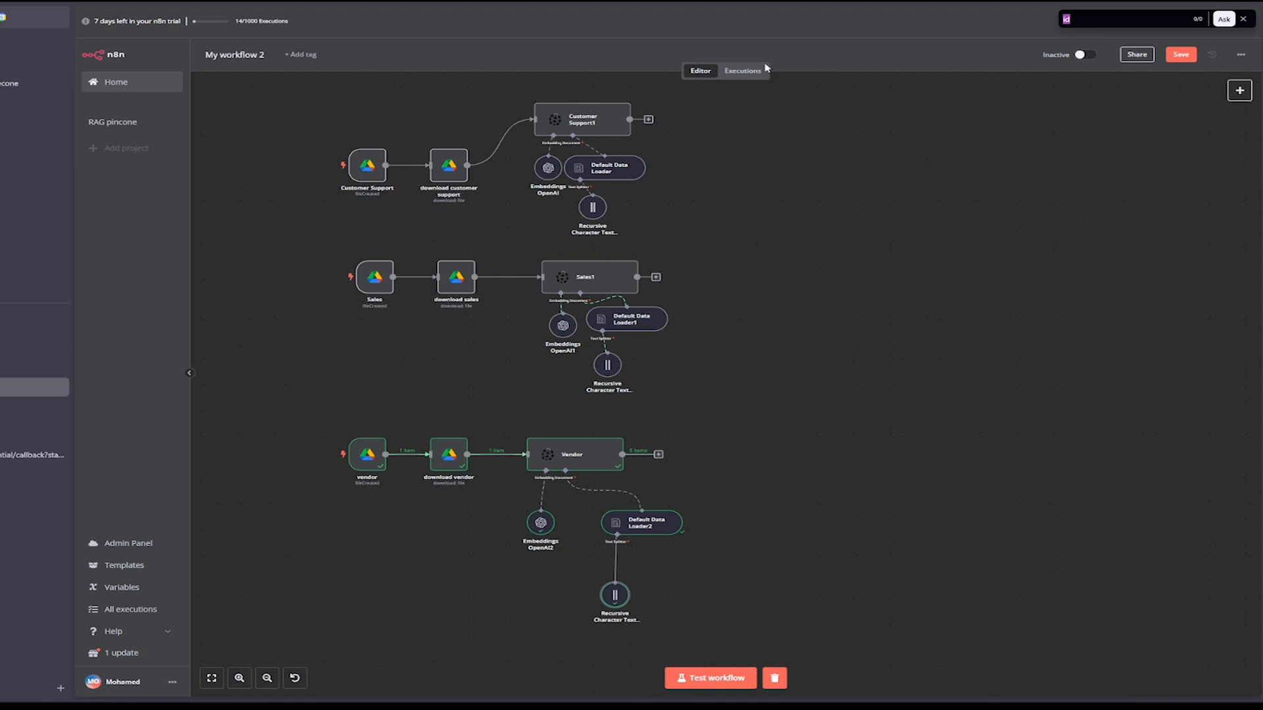
{"action": "scroll", "coordinate": [890, 345], "scroll_direction": "right", "scroll_amount": 3}
{"action": "scroll", "coordinate": [884, 336], "scroll_direction": "up", "scroll_amount": 1}
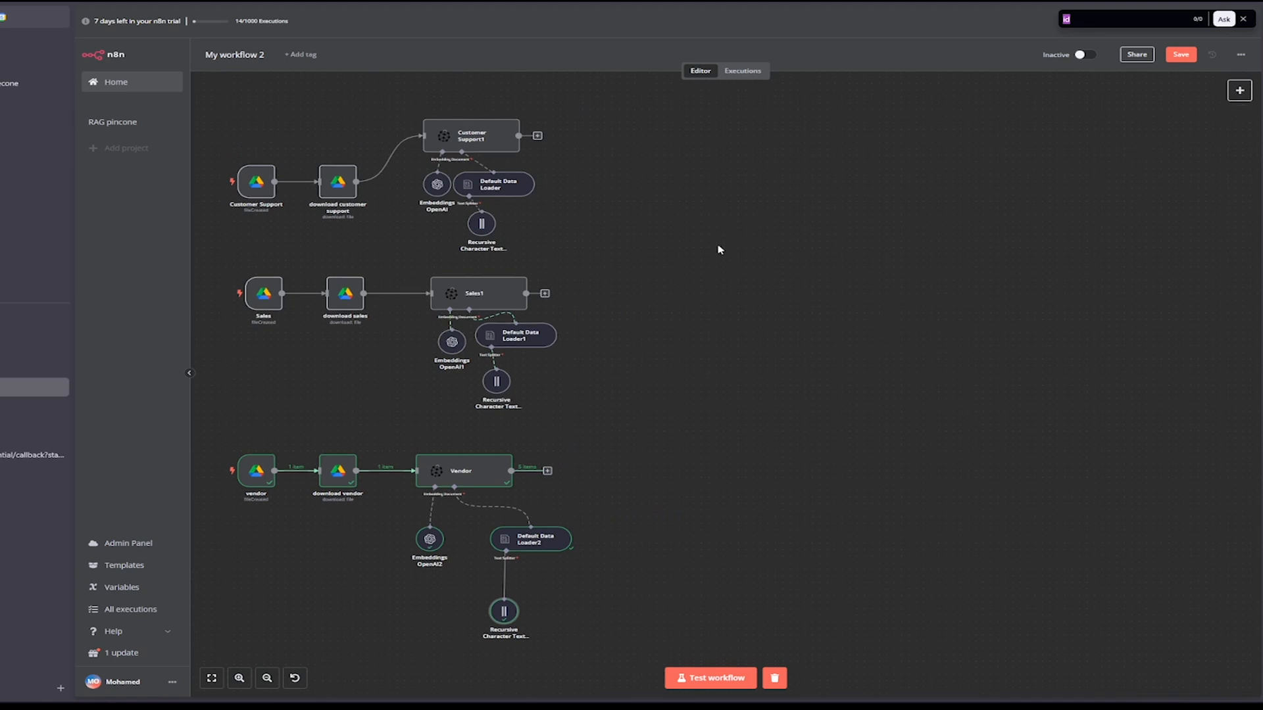
{"action": "left_click", "coordinate": [1239, 91]}
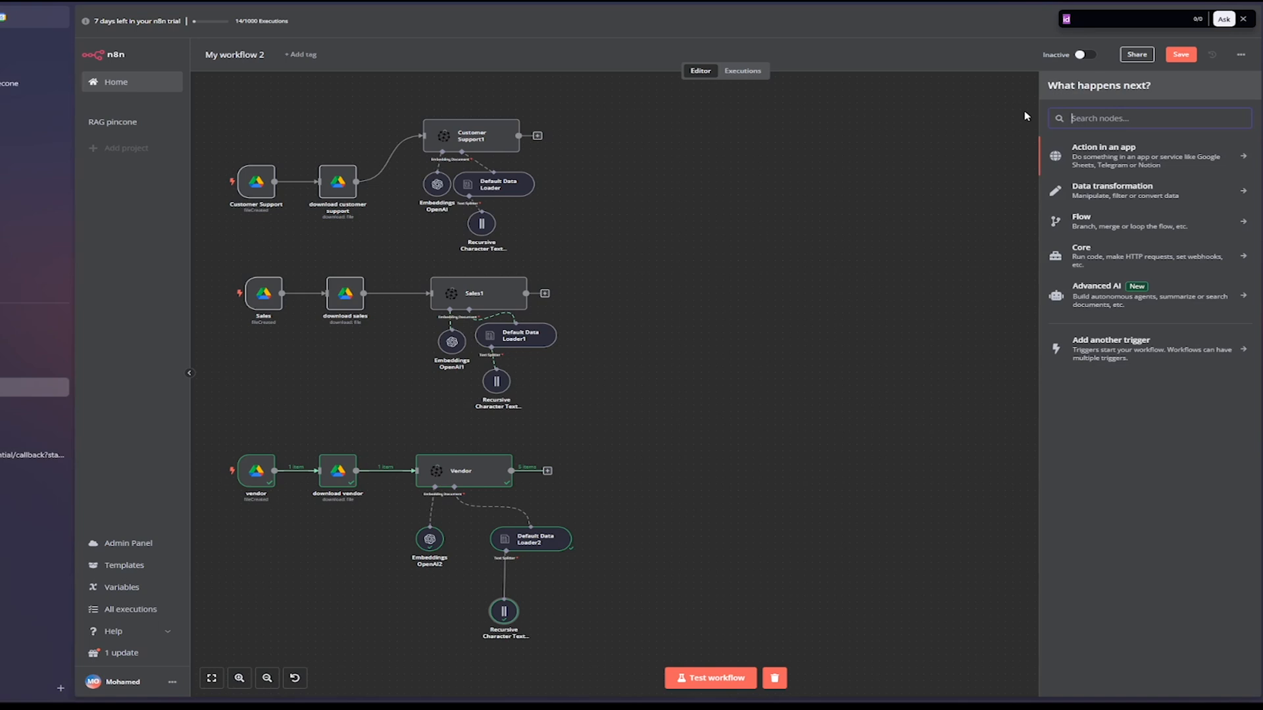
{"action": "type", "text": "cha"}
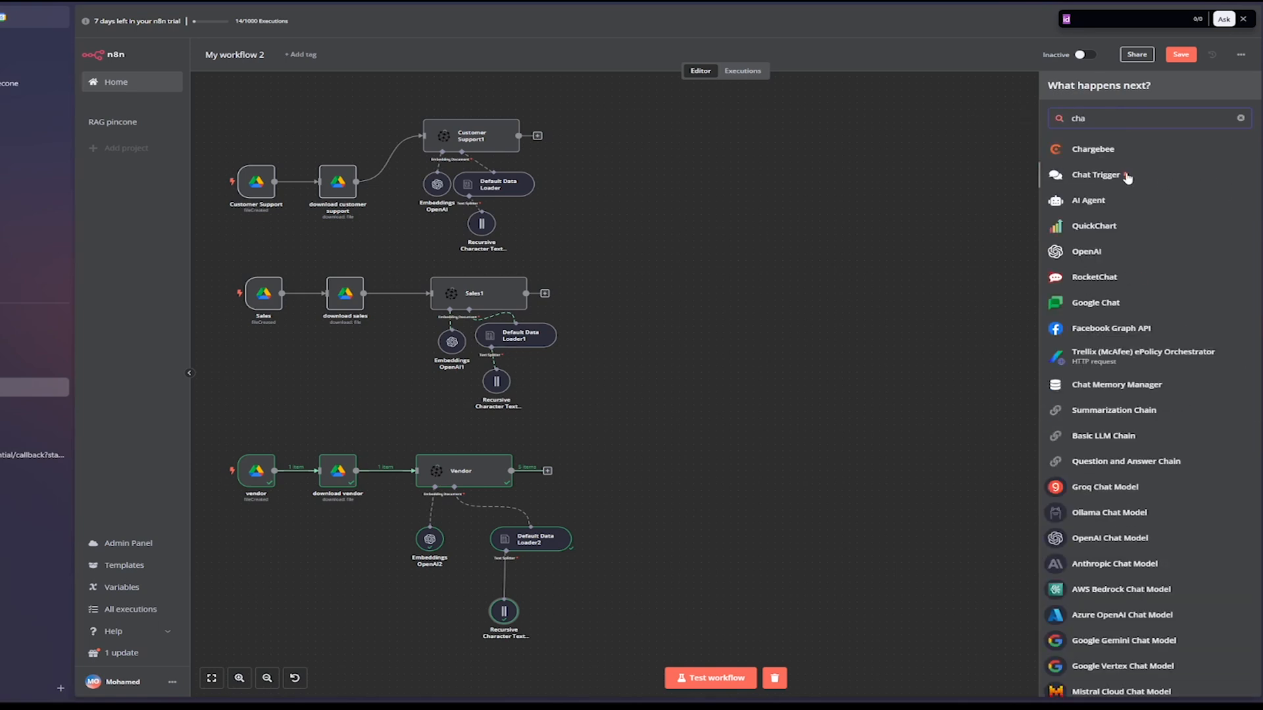
{"action": "left_click", "coordinate": [1092, 174]}
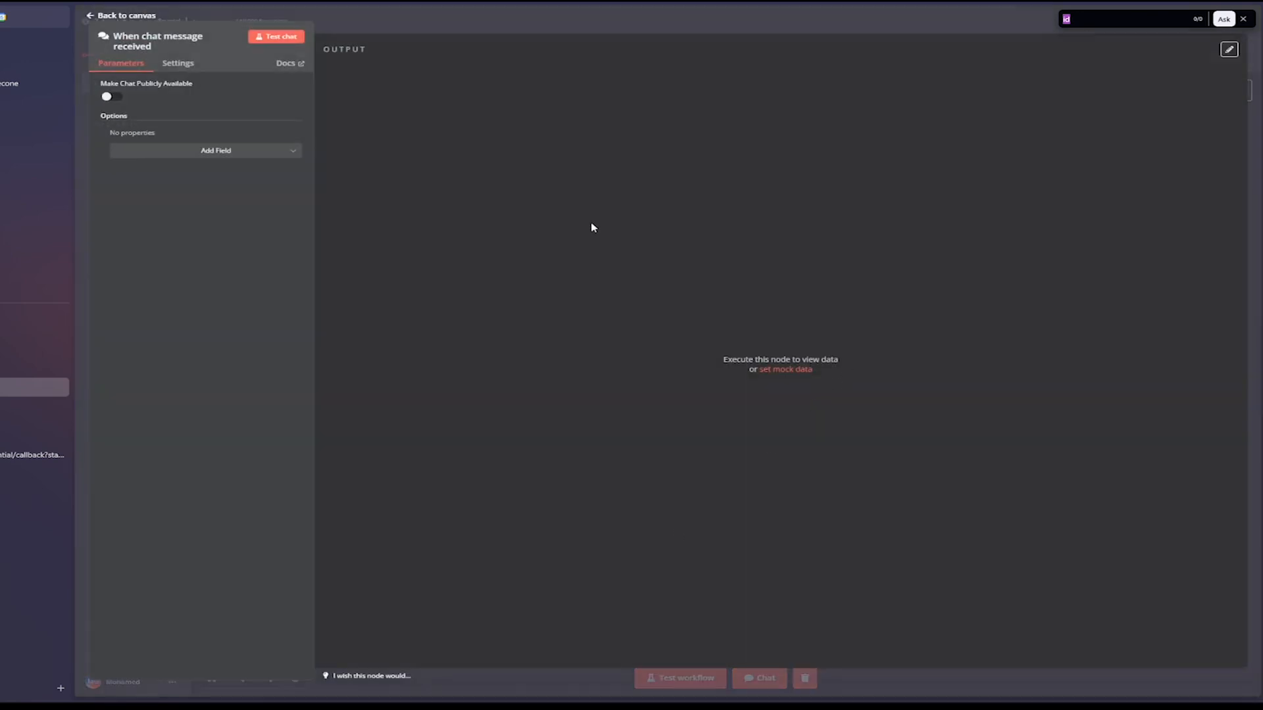
{"action": "left_click", "coordinate": [95, 16]}
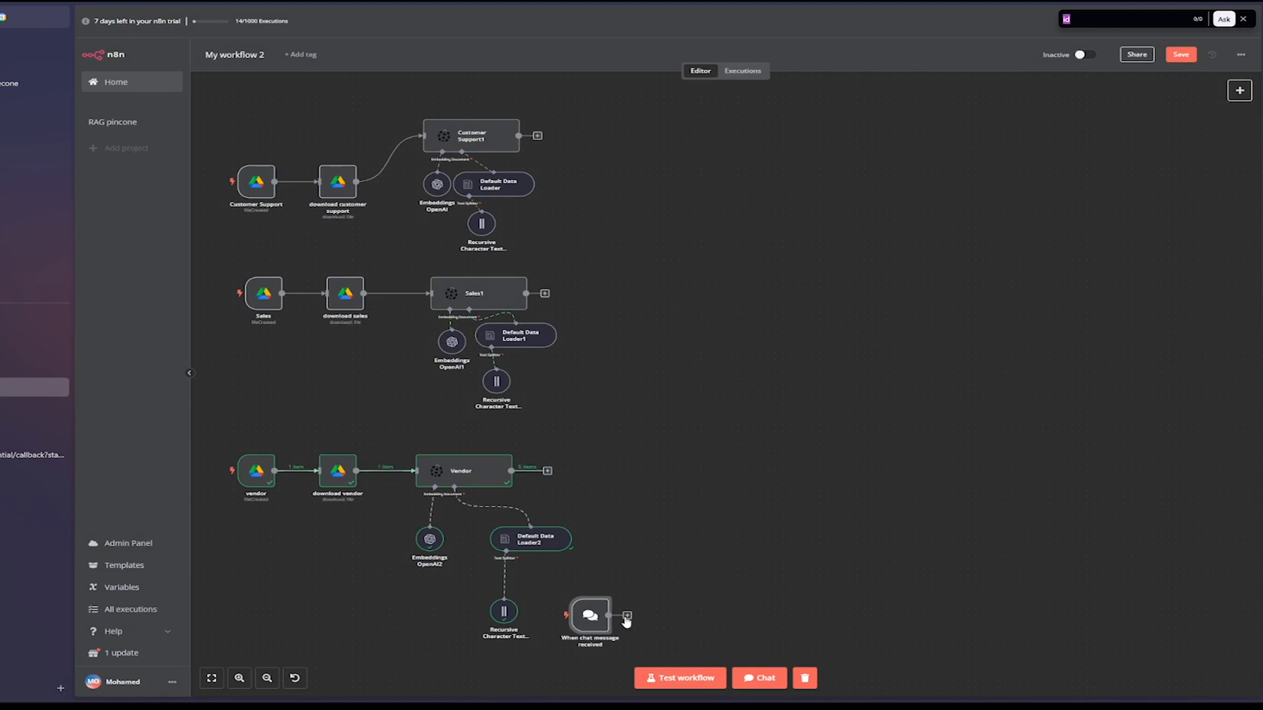
{"action": "left_click_drag", "start_coordinate": [578, 609], "coordinate": [682, 148]}
{"action": "scroll", "coordinate": [753, 229], "scroll_direction": "up", "scroll_amount": 1}
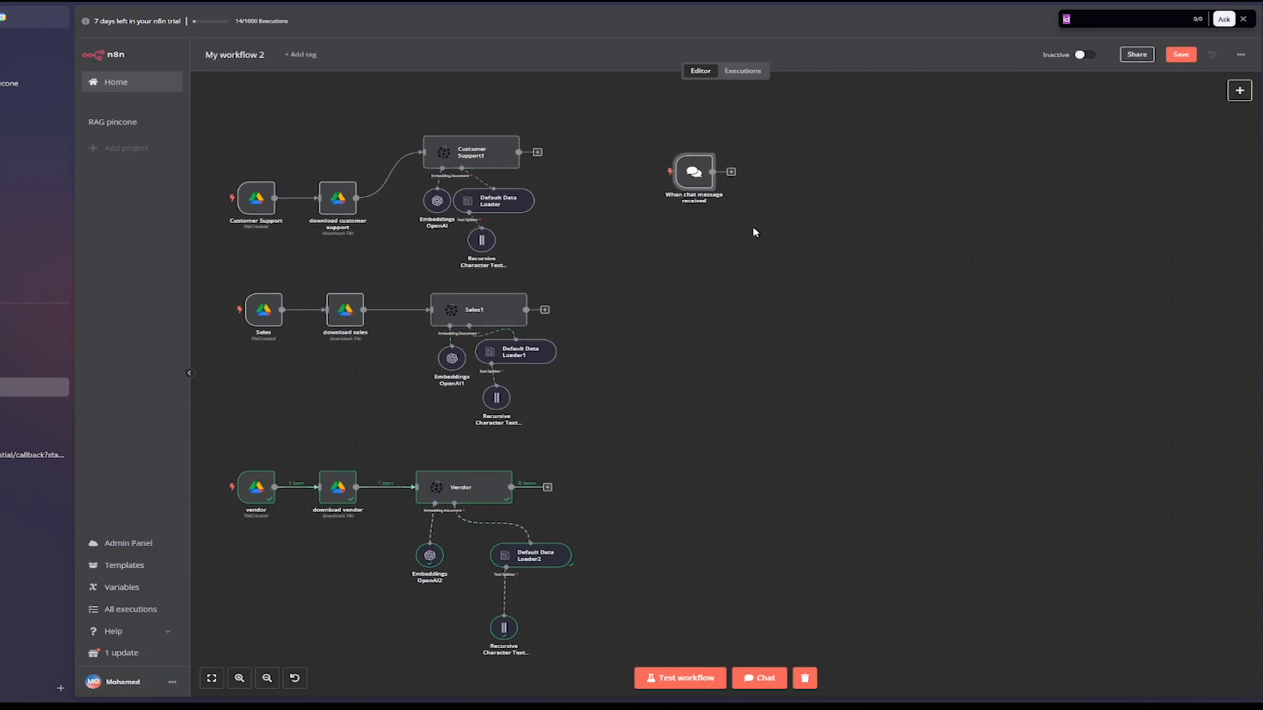
- Add an AI Agent node after the chat trigger, with the agent type set to Tools Agent
{"action": "scroll", "coordinate": [753, 230], "scroll_direction": "right", "scroll_amount": 3}
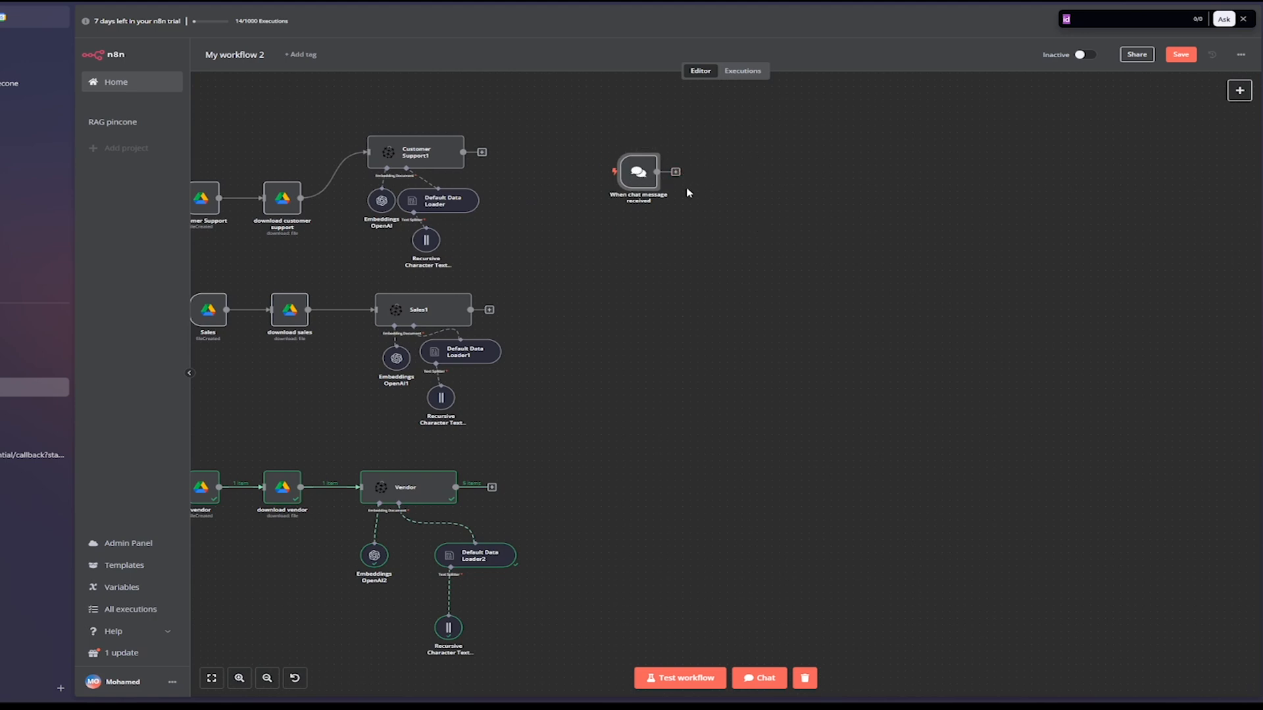
{"action": "left_click", "coordinate": [676, 172]}
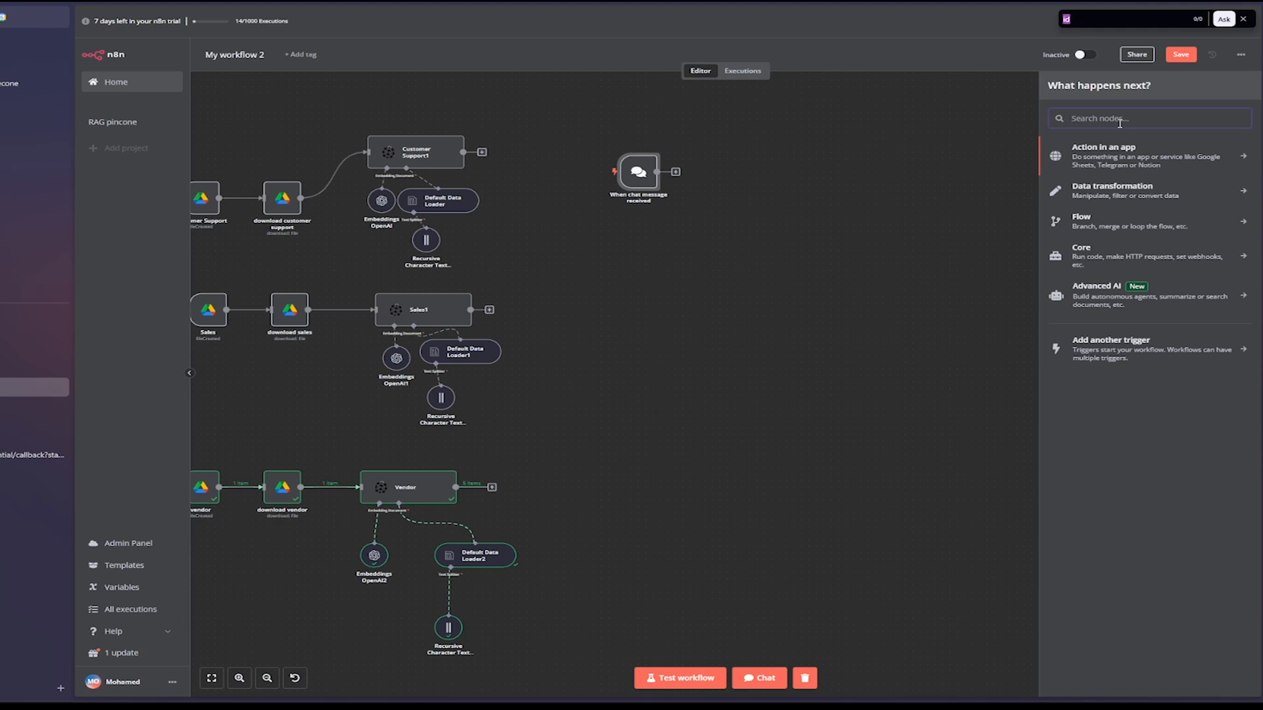
{"action": "type", "text": "ai age"}
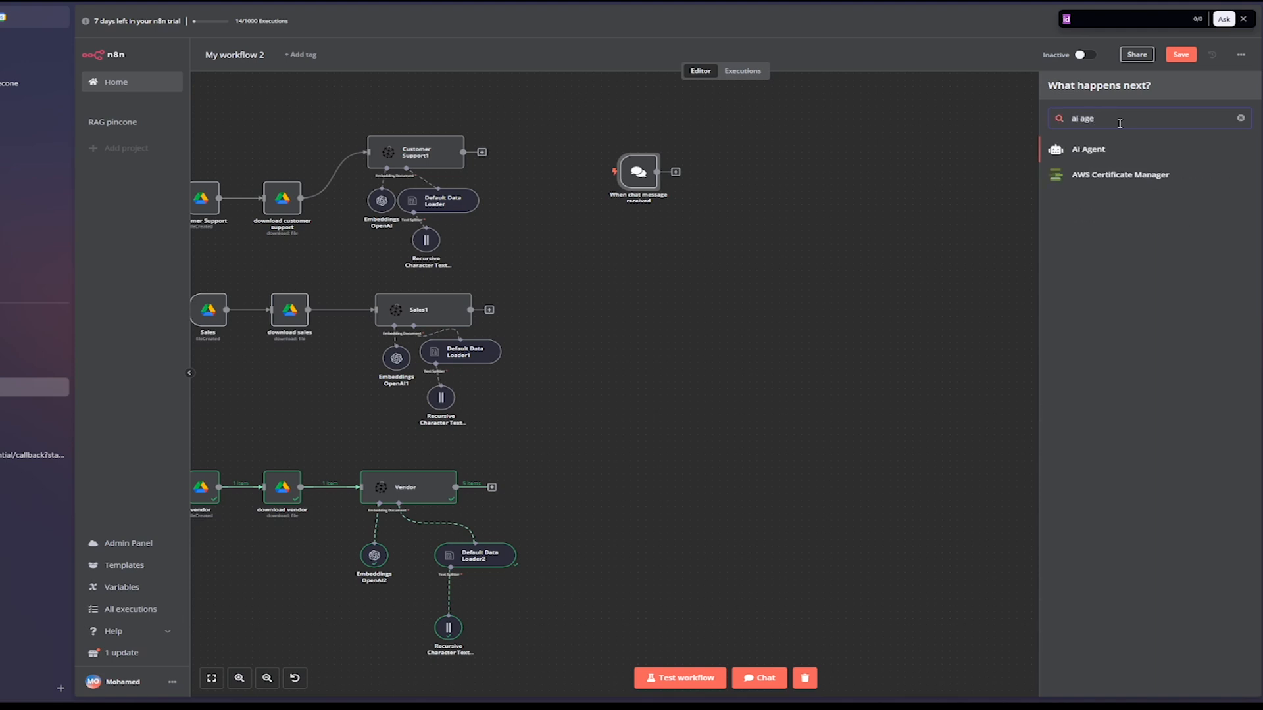
{"action": "left_click", "coordinate": [1086, 150]}
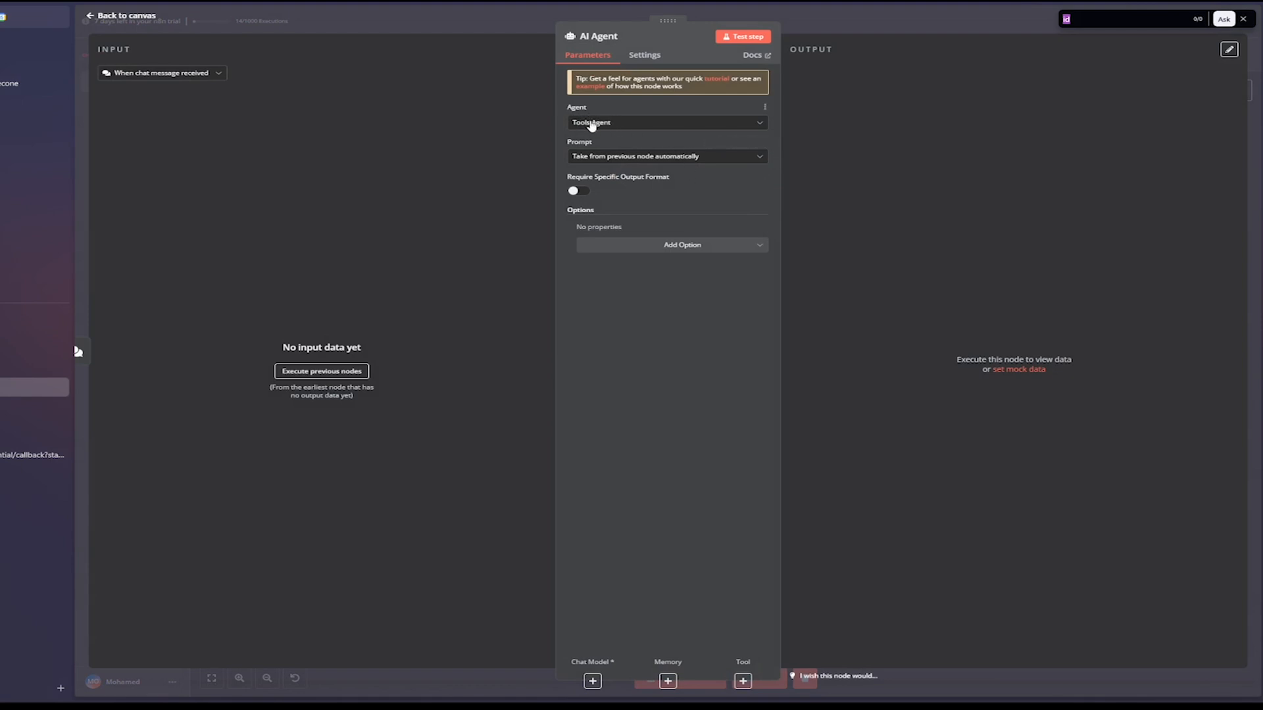
{"action": "left_click", "coordinate": [591, 125]}
{"action": "left_click", "coordinate": [608, 165]}
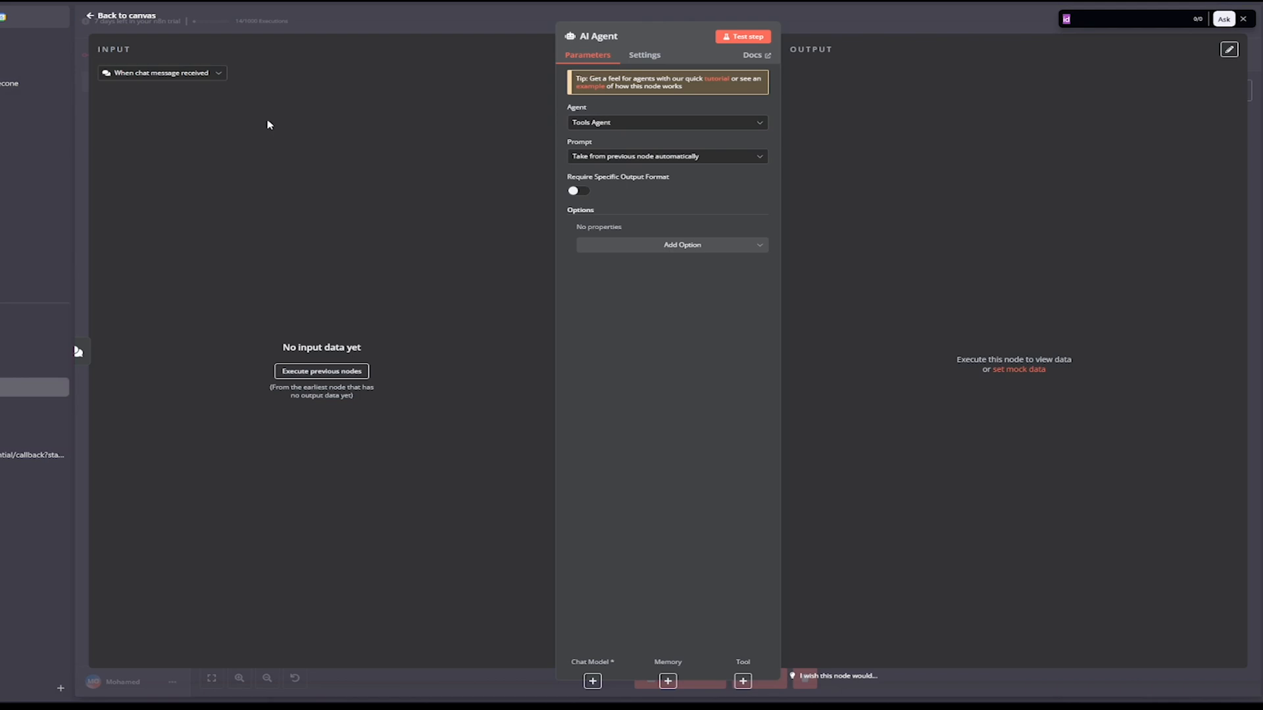
{"action": "left_click", "coordinate": [92, 15]}
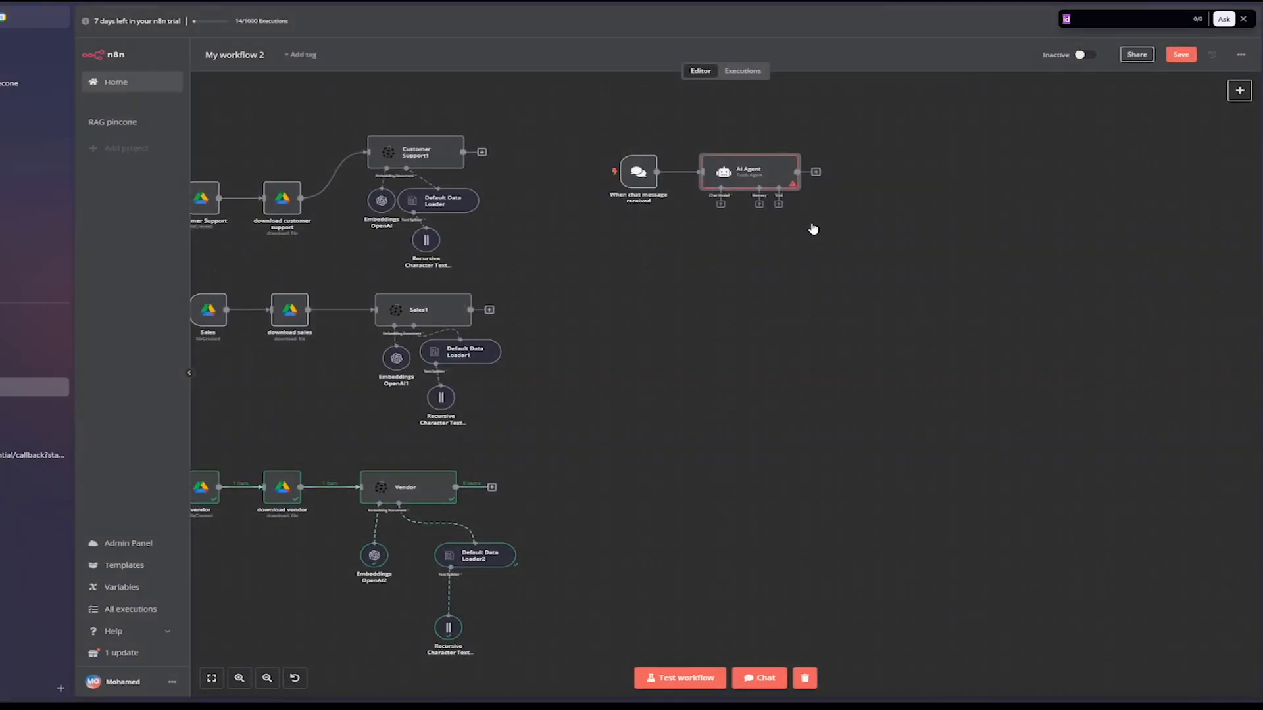
- Add an OpenAI Chat Model to the AI Agent, using the OpenAi account 3 credential and the gpt-4o model
{"action": "scroll", "coordinate": [799, 200], "scroll_direction": "up", "scroll_amount": 3}
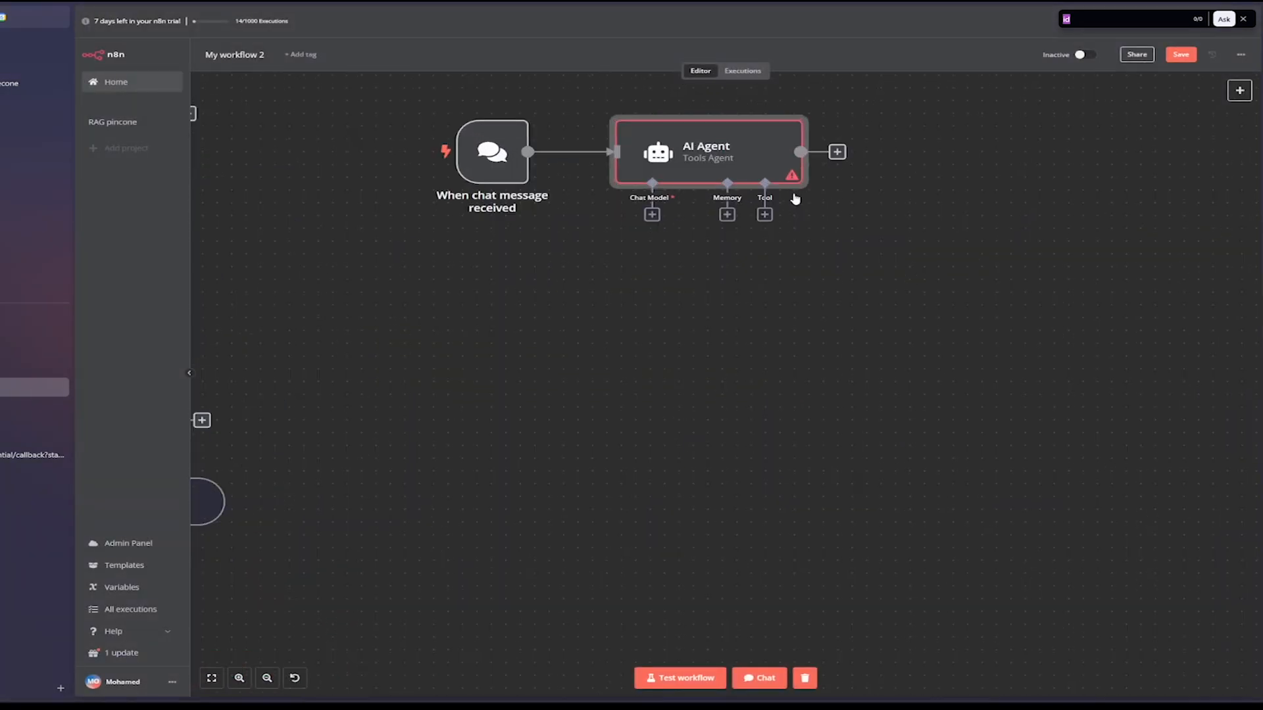
{"action": "scroll", "coordinate": [667, 205], "scroll_direction": "up", "scroll_amount": 1}
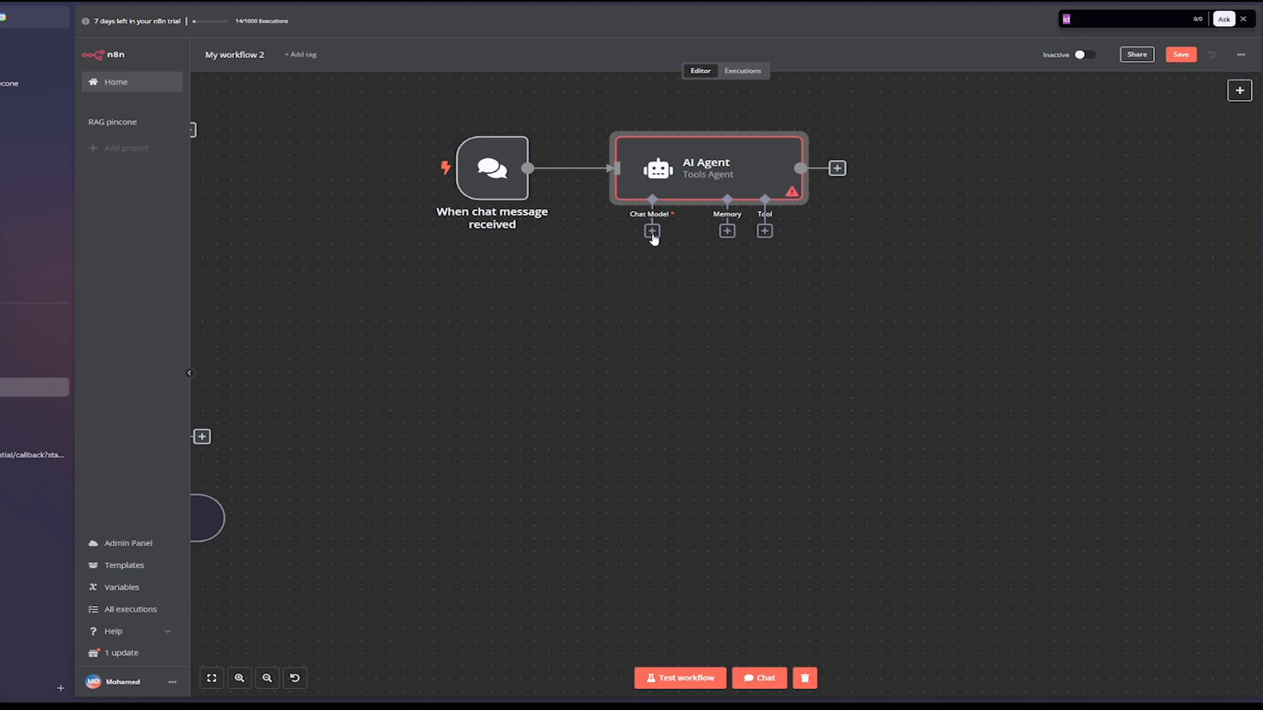
{"action": "left_click", "coordinate": [651, 232]}
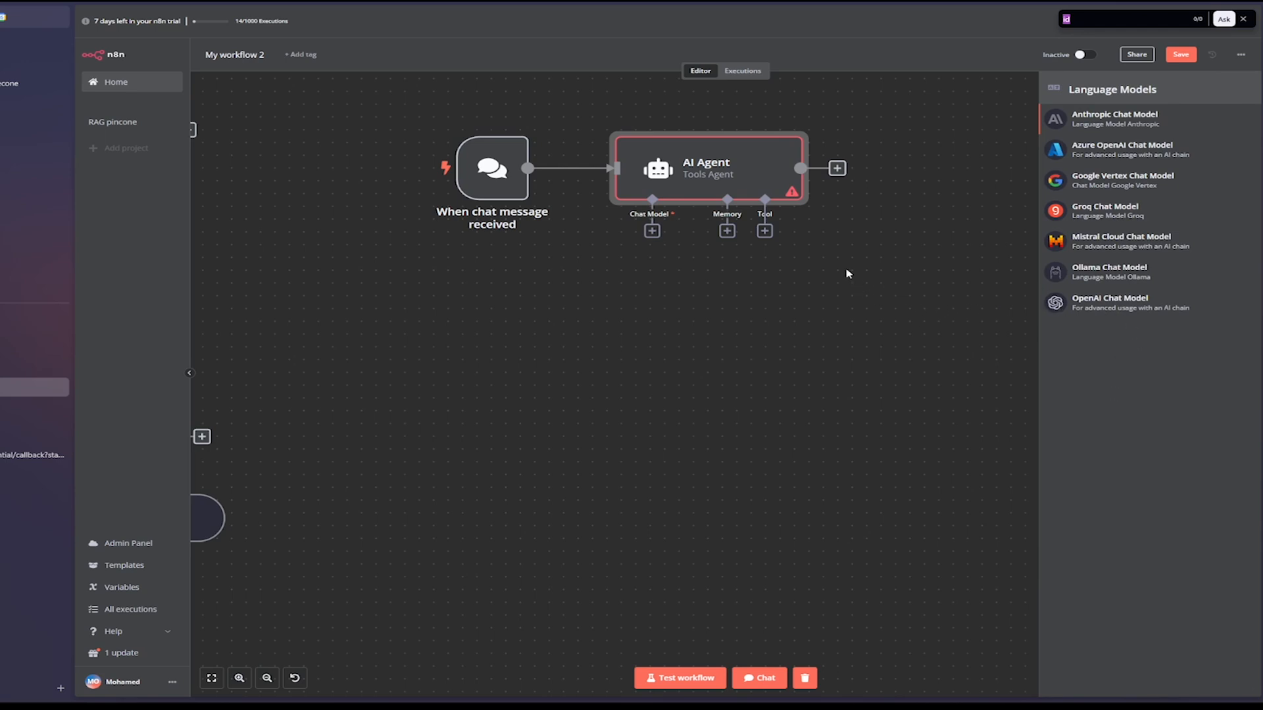
{"action": "left_click", "coordinate": [1089, 304]}
{"action": "left_click", "coordinate": [670, 86]}
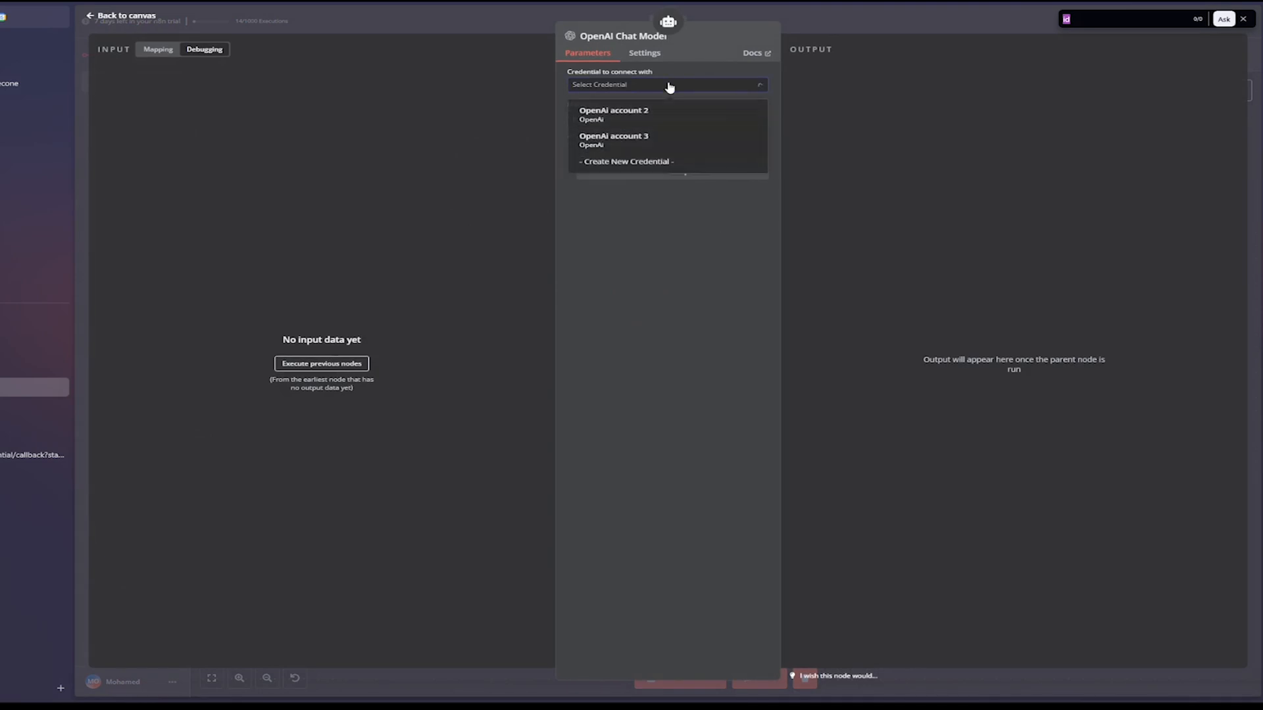
{"action": "left_click", "coordinate": [661, 142]}
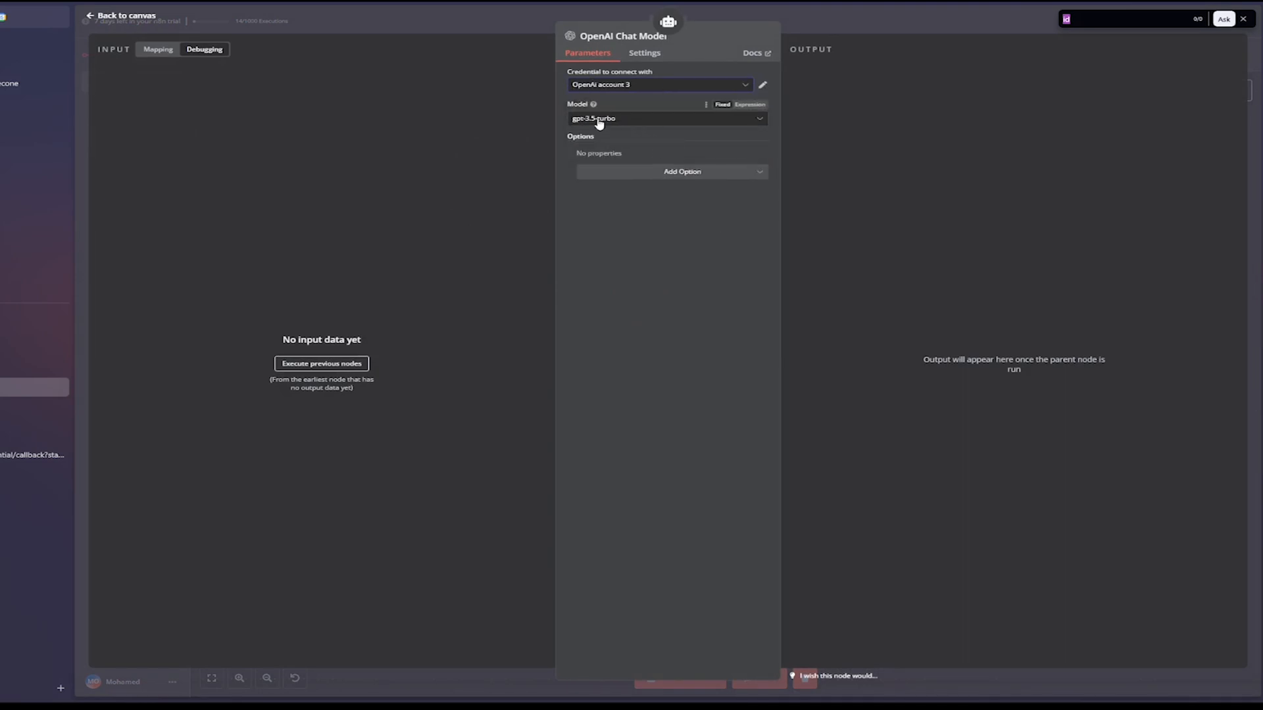
{"action": "left_click", "coordinate": [607, 122]}
{"action": "scroll", "coordinate": [638, 198], "scroll_direction": "down", "scroll_amount": 1}
{"action": "scroll", "coordinate": [638, 198], "scroll_direction": "down", "scroll_amount": 1}
{"action": "left_click", "coordinate": [617, 236]}
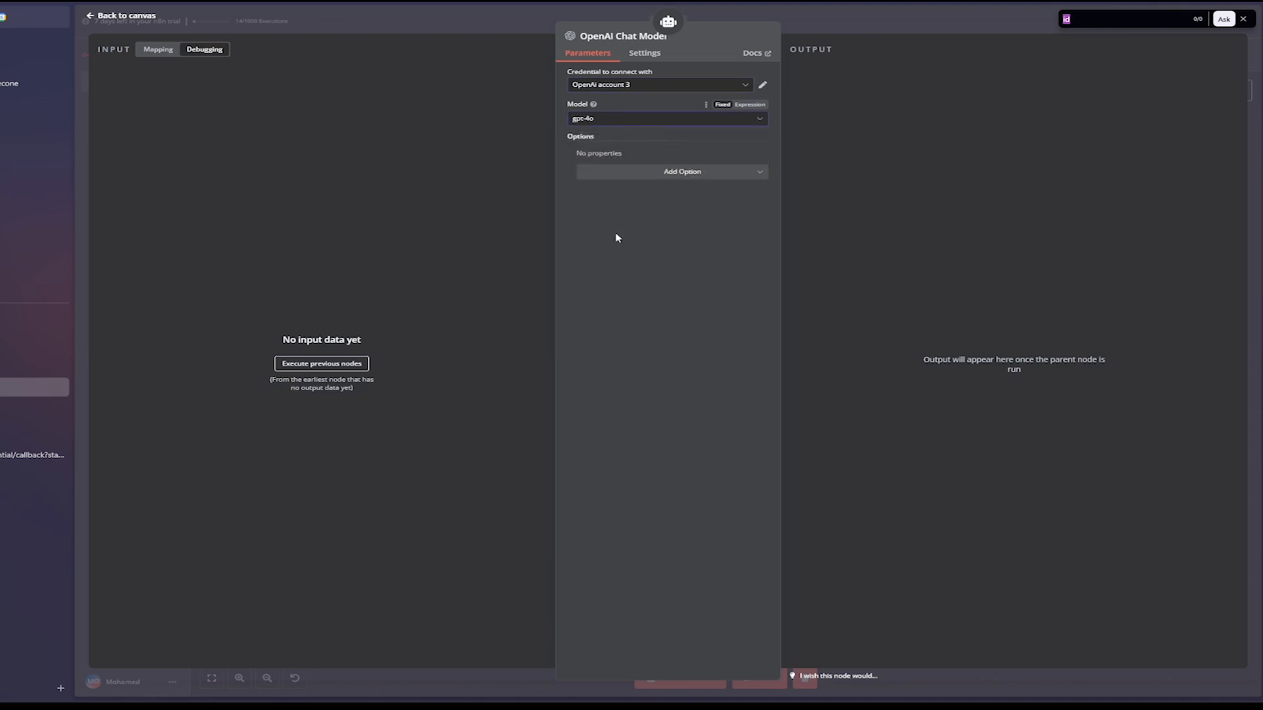
{"action": "left_click", "coordinate": [100, 17]}
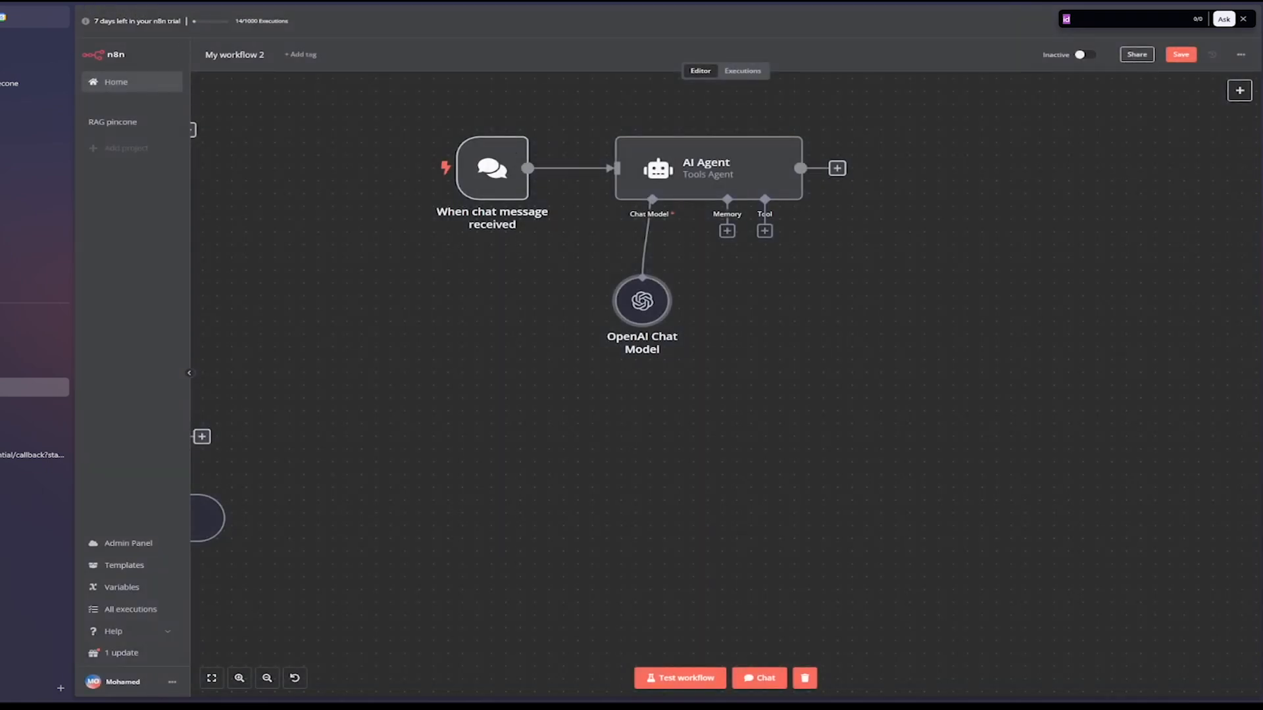
- Add a Window Buffer Memory to the AI Agent and arrange it and the OpenAI Chat Model side by side, close beneath the agent
{"action": "left_click", "coordinate": [727, 230]}
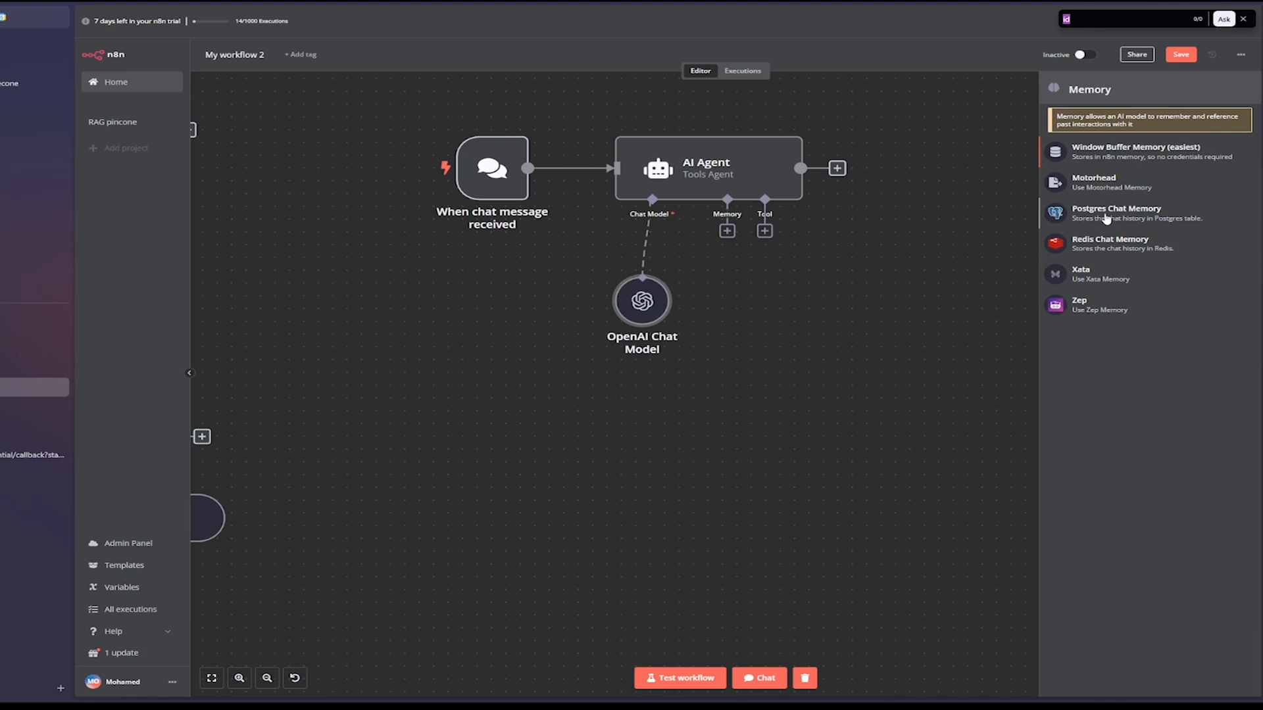
{"action": "left_click", "coordinate": [1118, 150]}
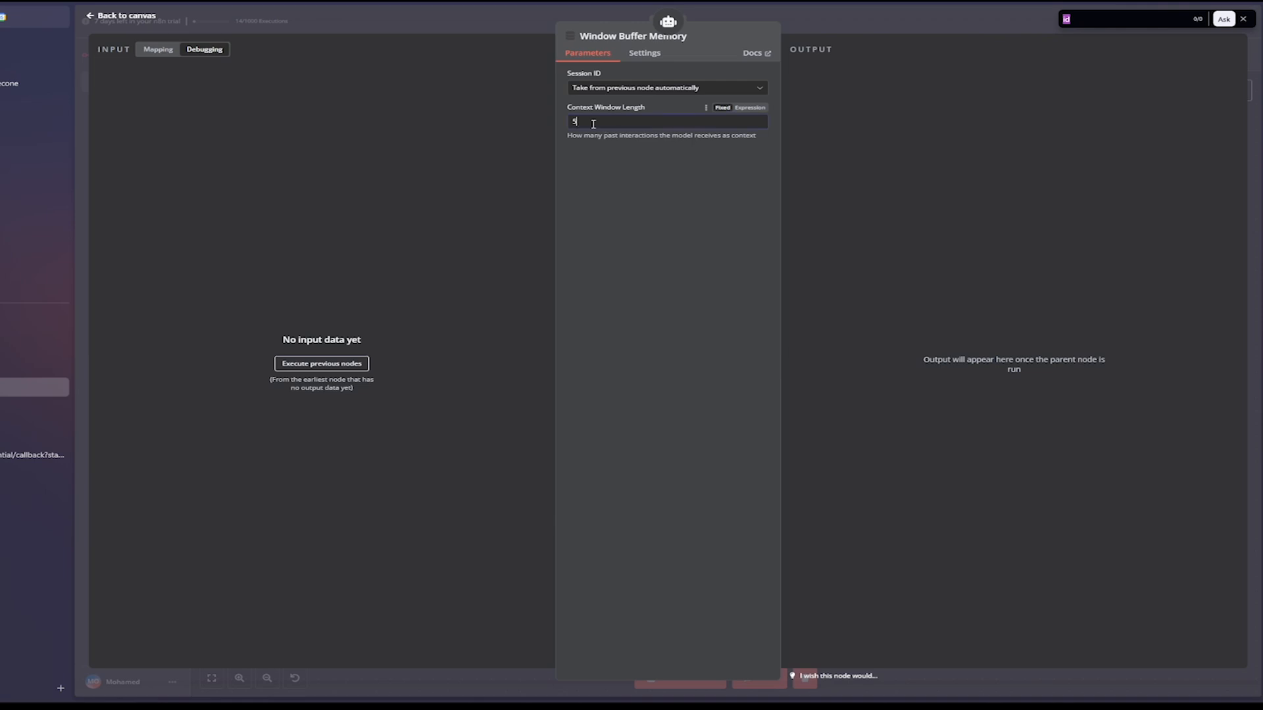
{"action": "left_click", "coordinate": [92, 15]}
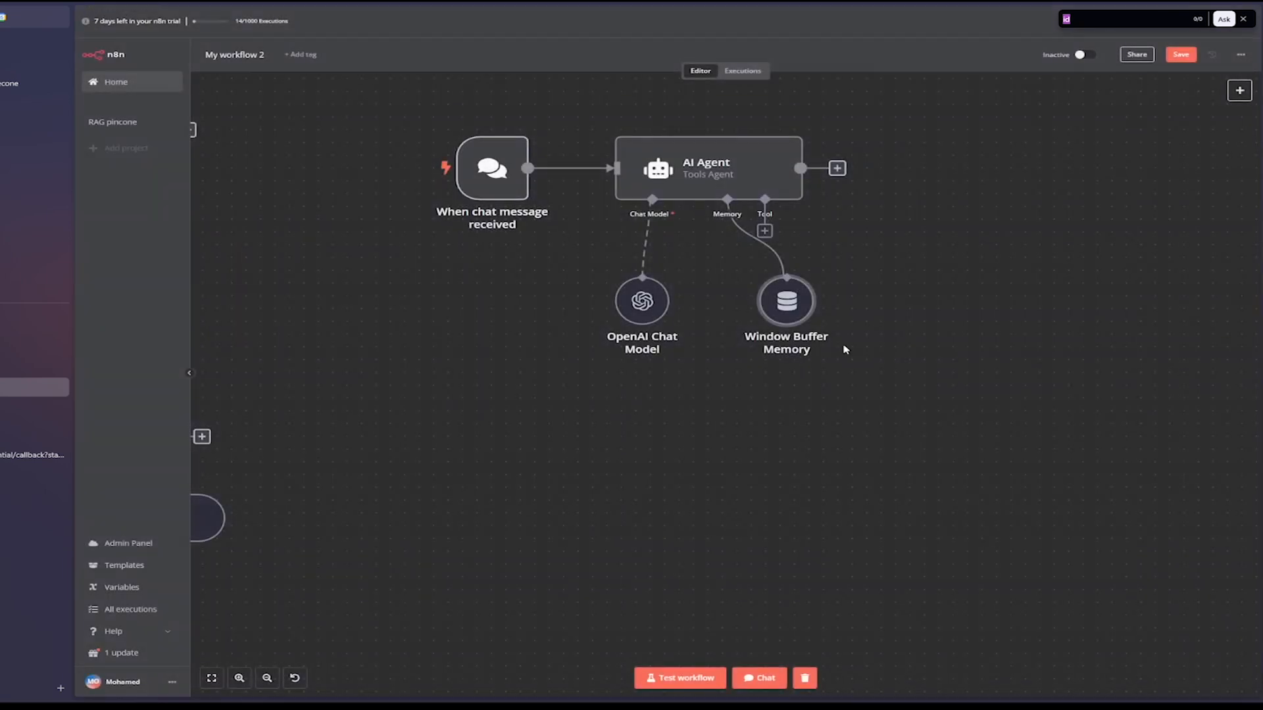
{"action": "left_click_drag", "start_coordinate": [793, 316], "coordinate": [720, 277]}
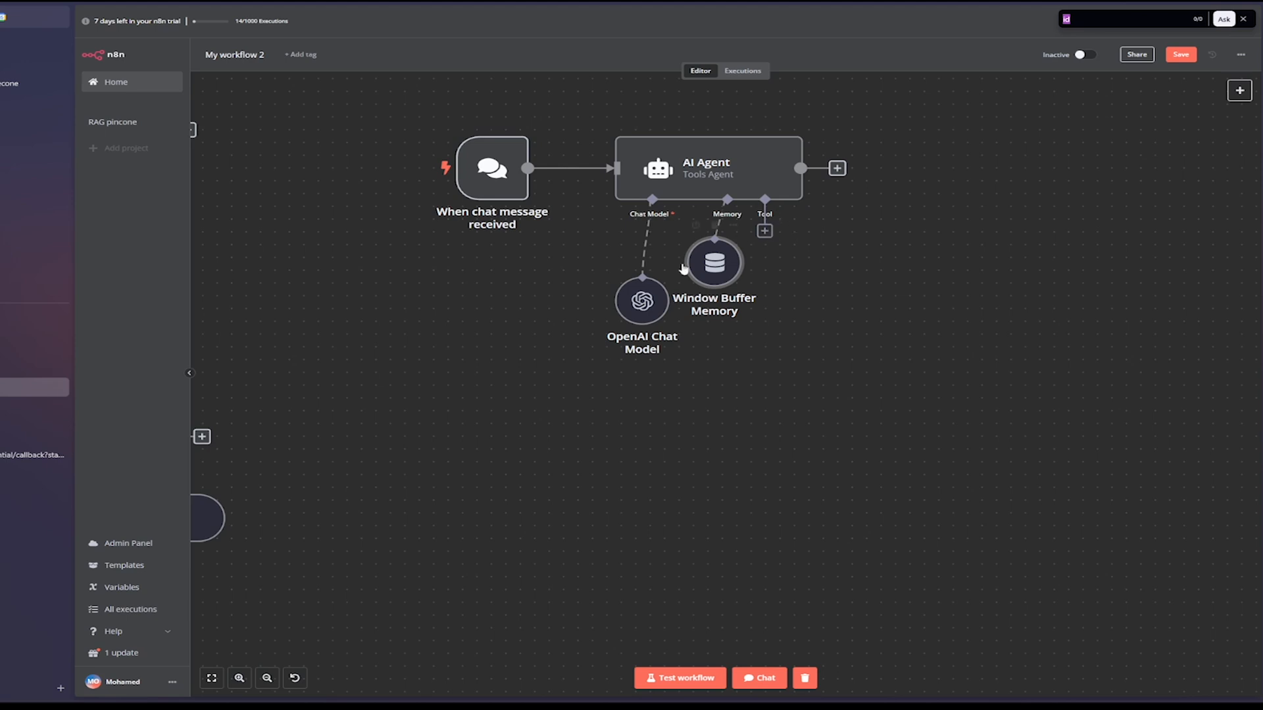
{"action": "left_click_drag", "start_coordinate": [638, 310], "coordinate": [639, 246]}
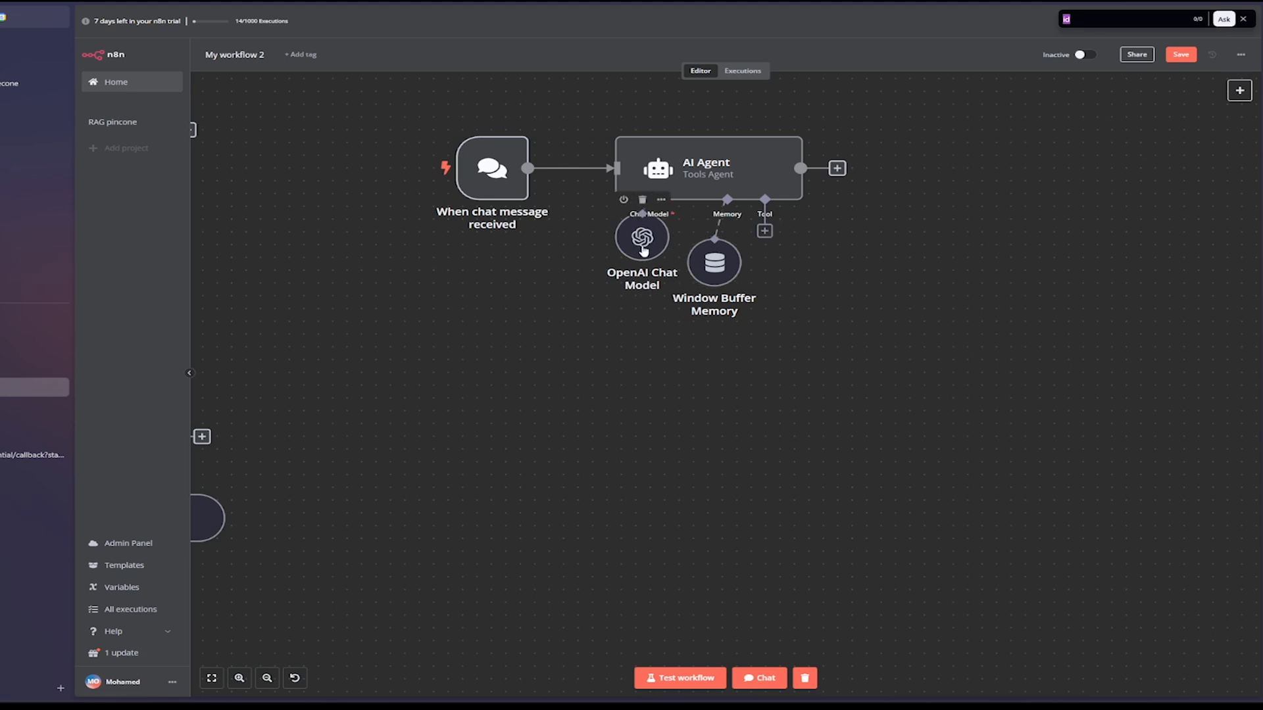
{"action": "left_click_drag", "start_coordinate": [707, 268], "coordinate": [707, 255]}
{"action": "left_click", "coordinate": [707, 255]}
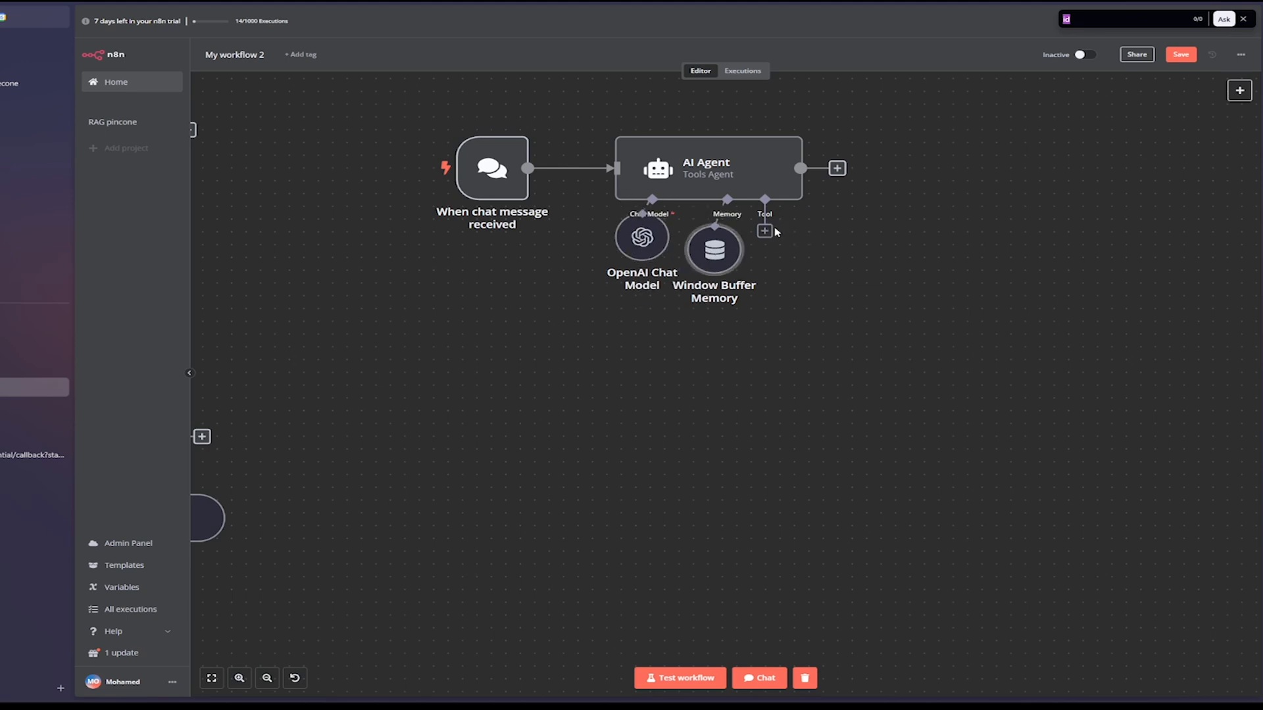
- Add a Vector Store Tool to the AI Agent as its tool
{"action": "left_click", "coordinate": [771, 231]}
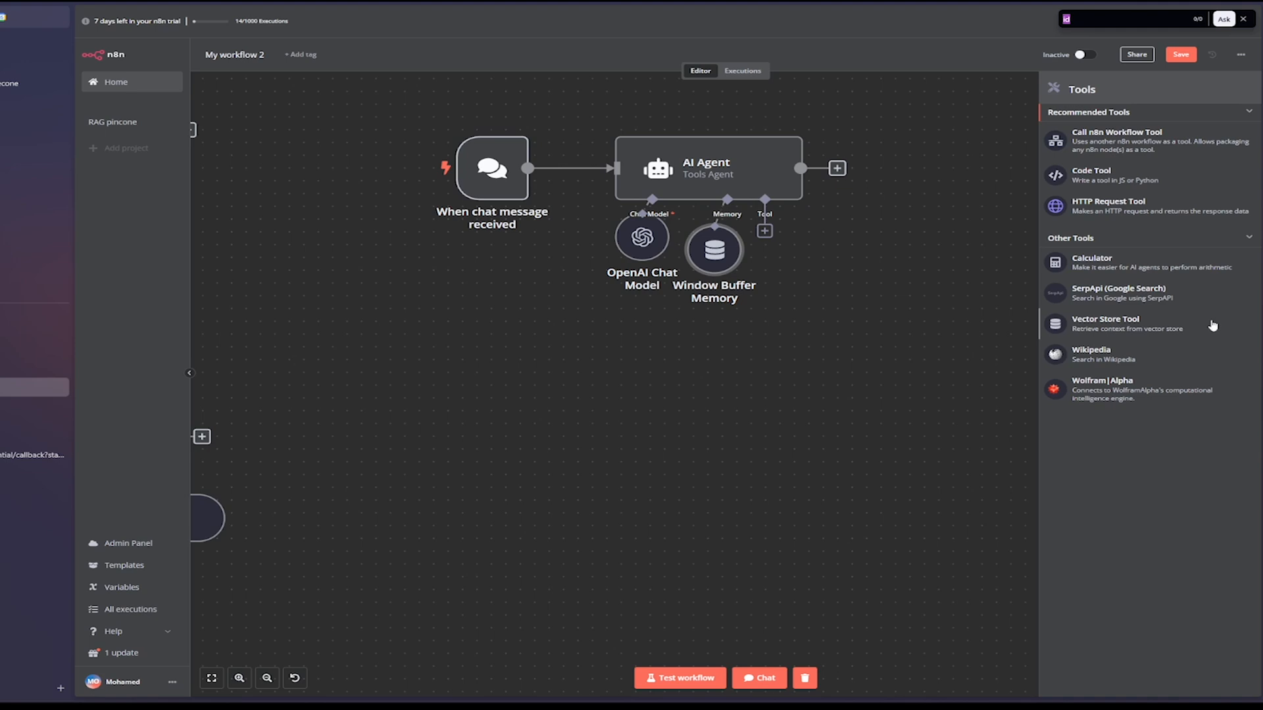
{"action": "left_click", "coordinate": [1097, 323]}
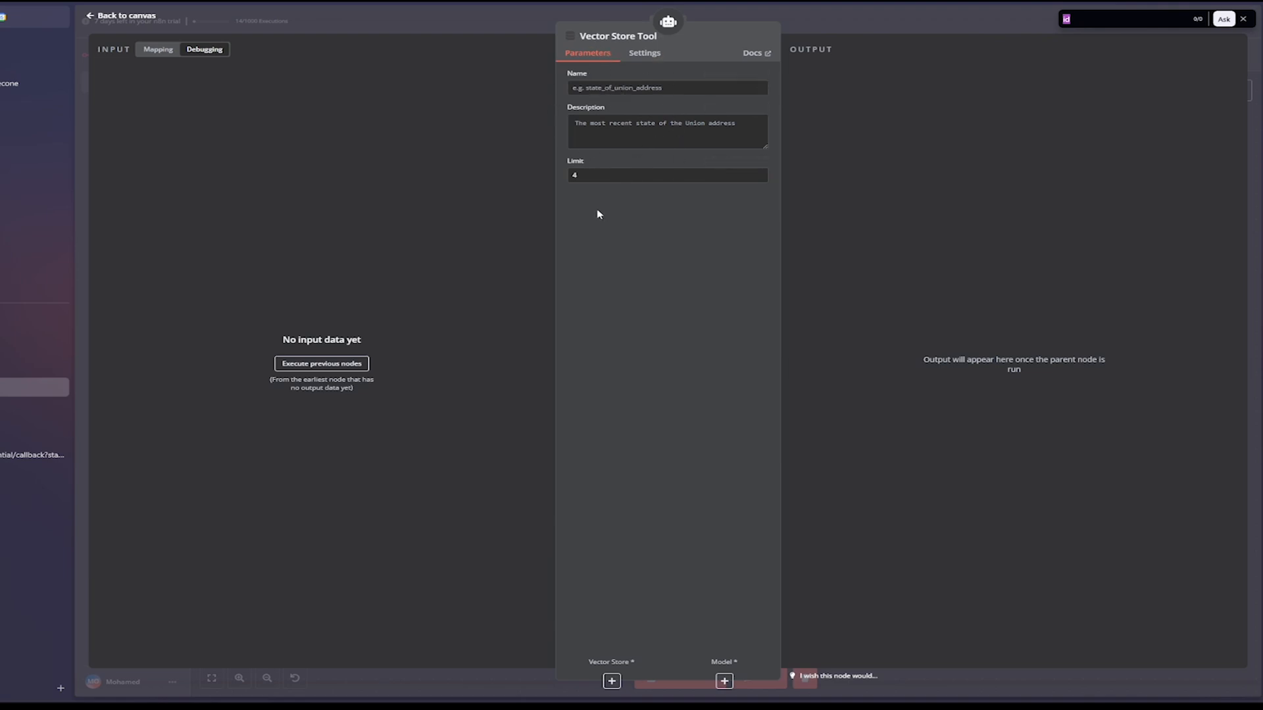
{"action": "key", "text": "Escape"}
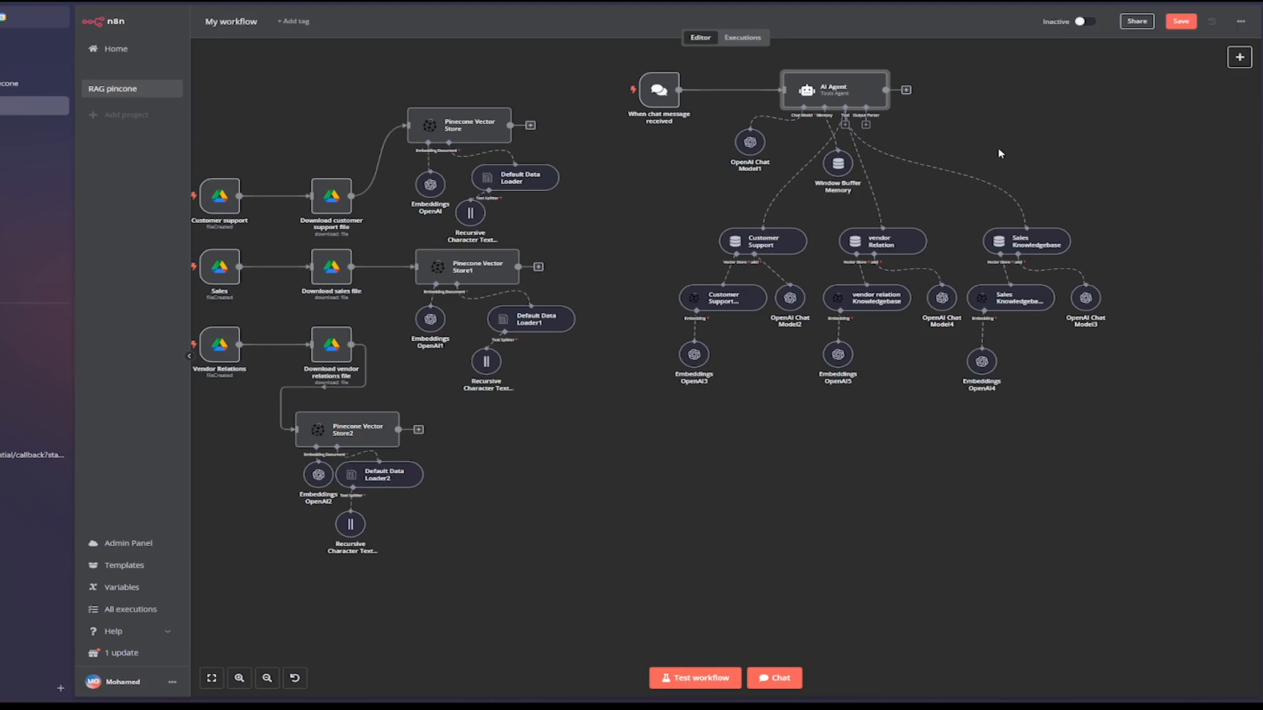
- Copy the tool name customersupport from the Customer Support vector store tool in the reference workflow, My workflow
{"action": "scroll", "coordinate": [855, 164], "scroll_direction": "up", "scroll_amount": 1}
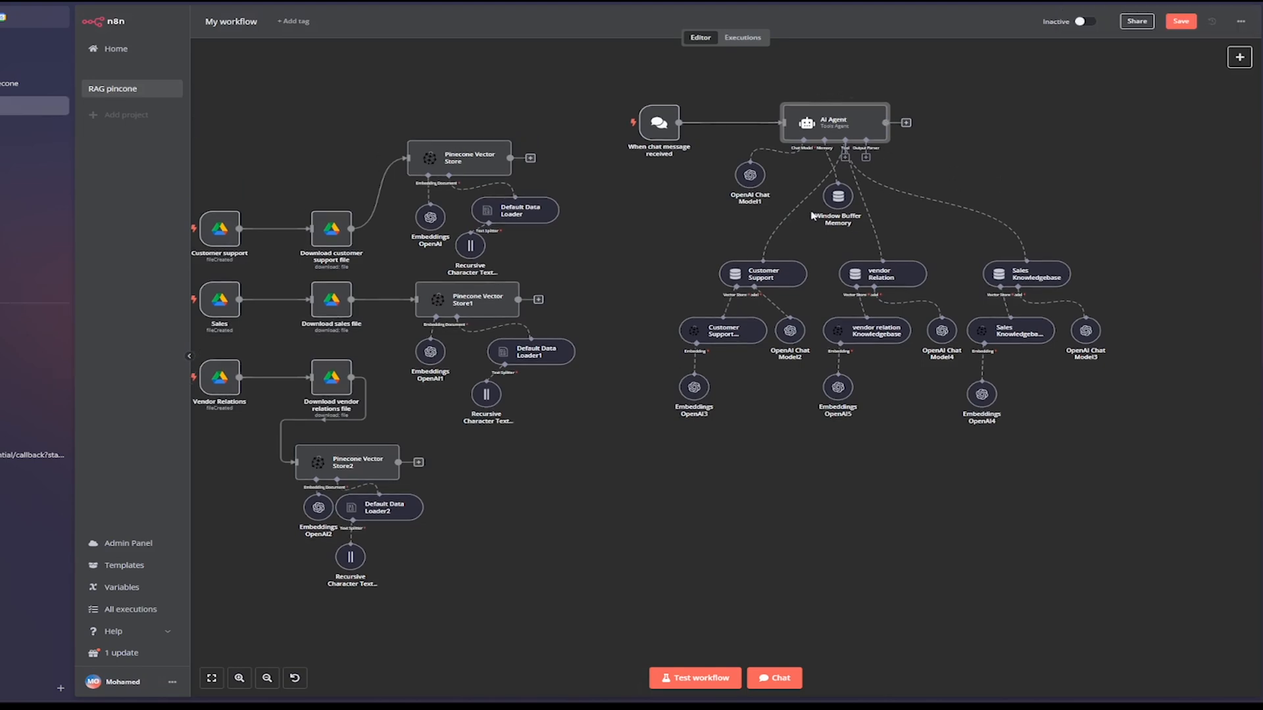
{"action": "double_click", "coordinate": [771, 276]}
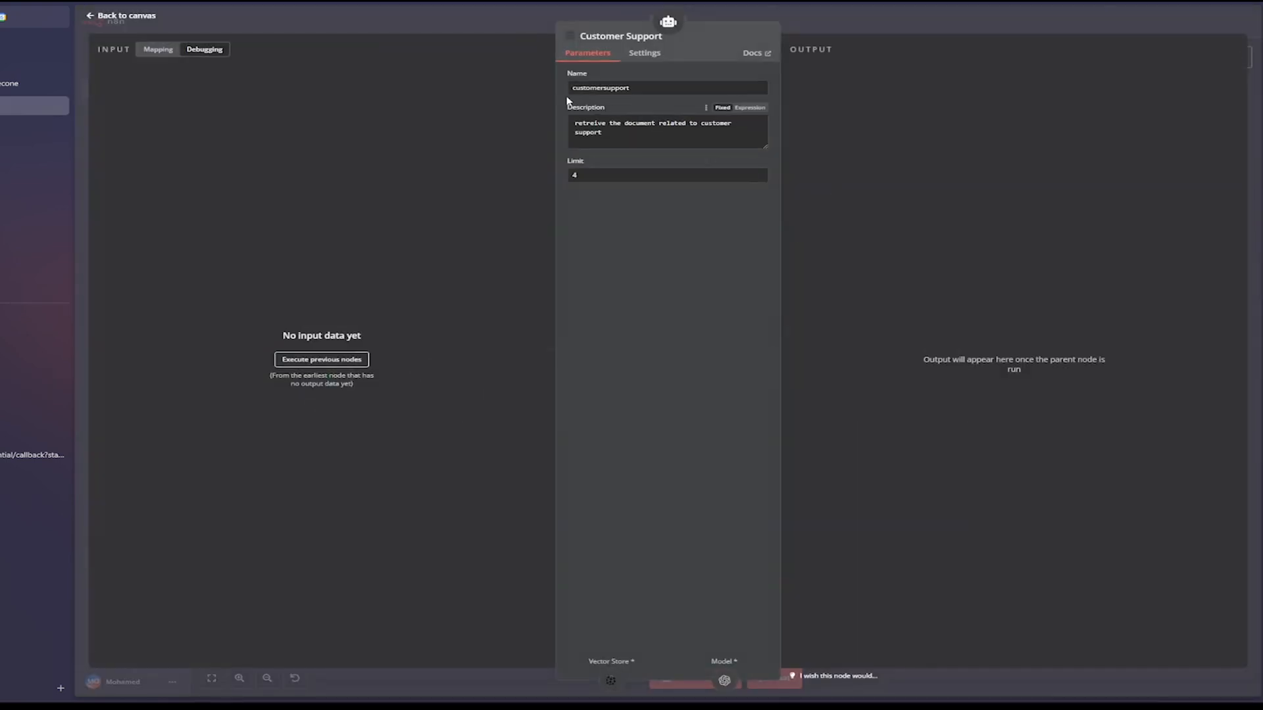
{"action": "double_click", "coordinate": [655, 88]}
{"action": "key", "text": "ctrl+c"}
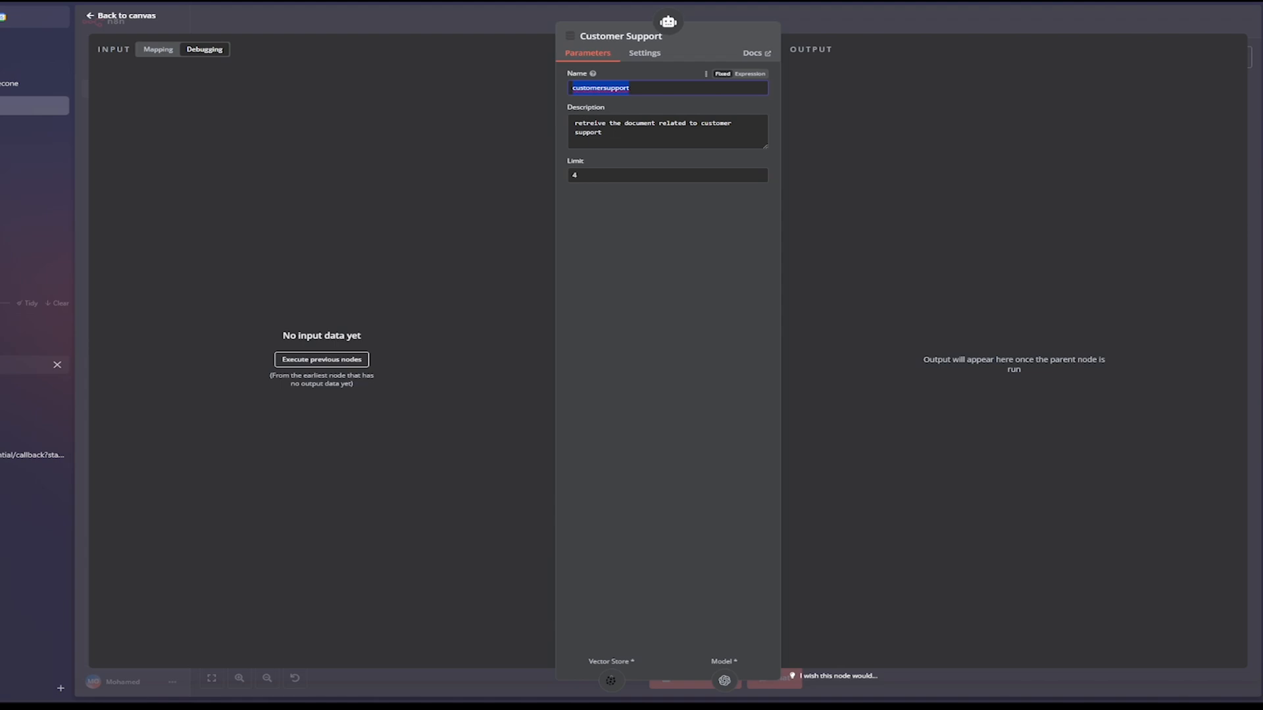
- Return to My workflow 2 and name the new Vector Store Tool customersupport
{"action": "left_click", "coordinate": [33, 387]}
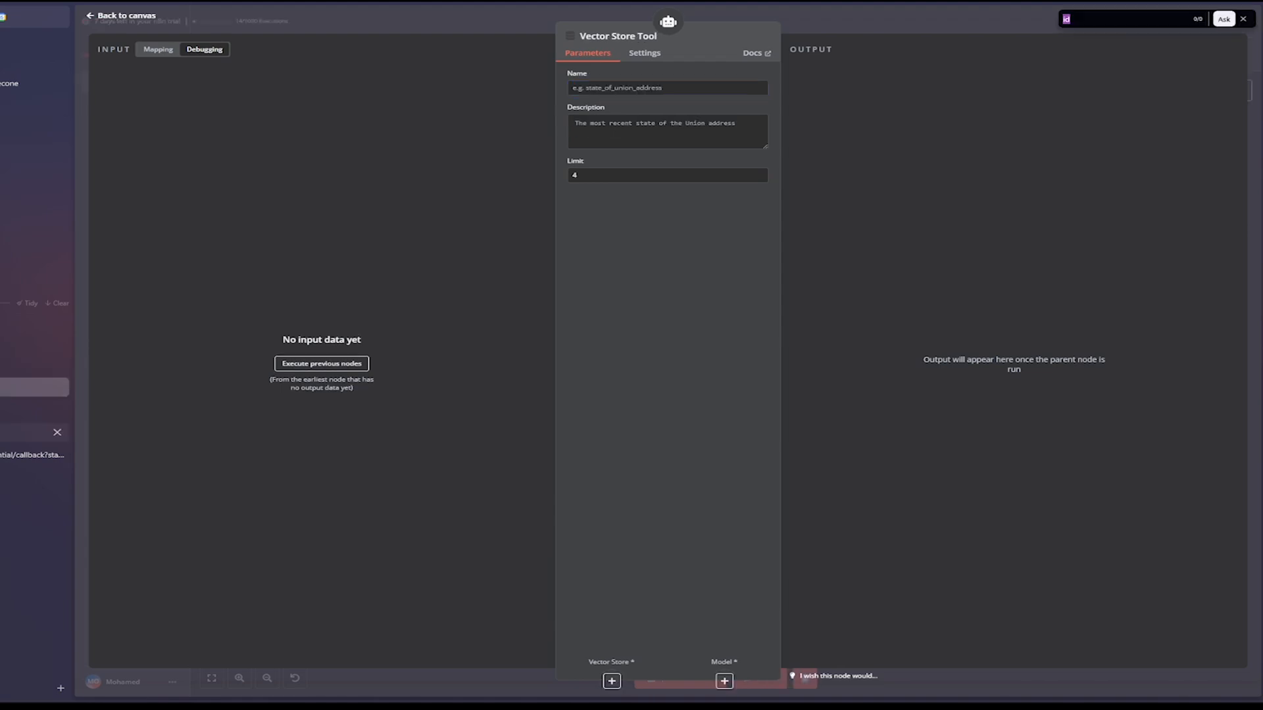
{"action": "left_click", "coordinate": [26, 454]}
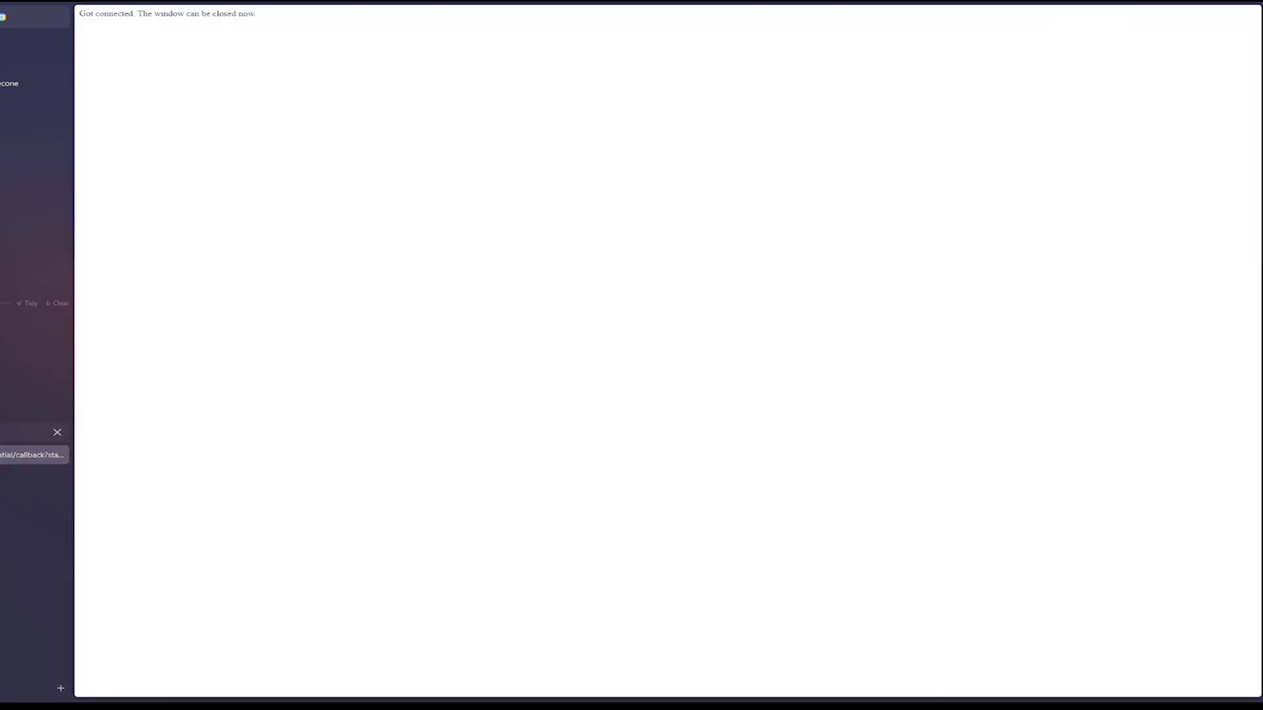
{"action": "left_click", "coordinate": [33, 387]}
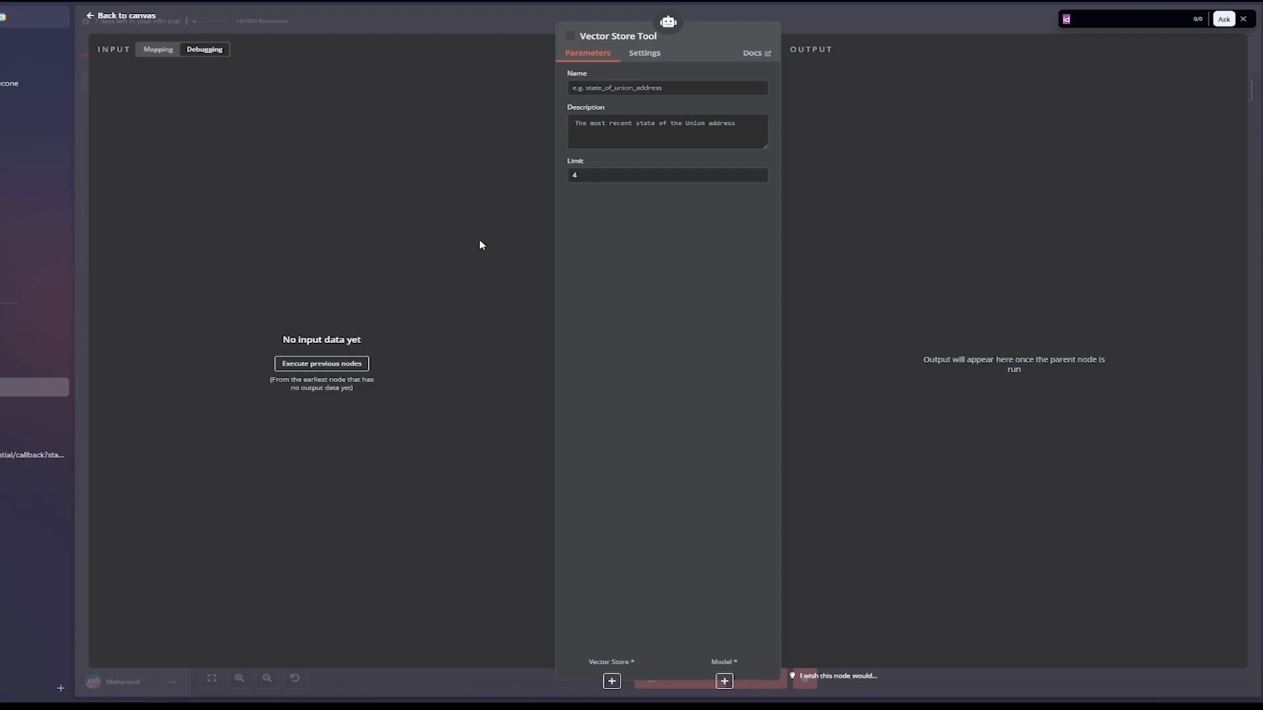
{"action": "left_click", "coordinate": [632, 88]}
{"action": "key", "text": "ctrl+v"}
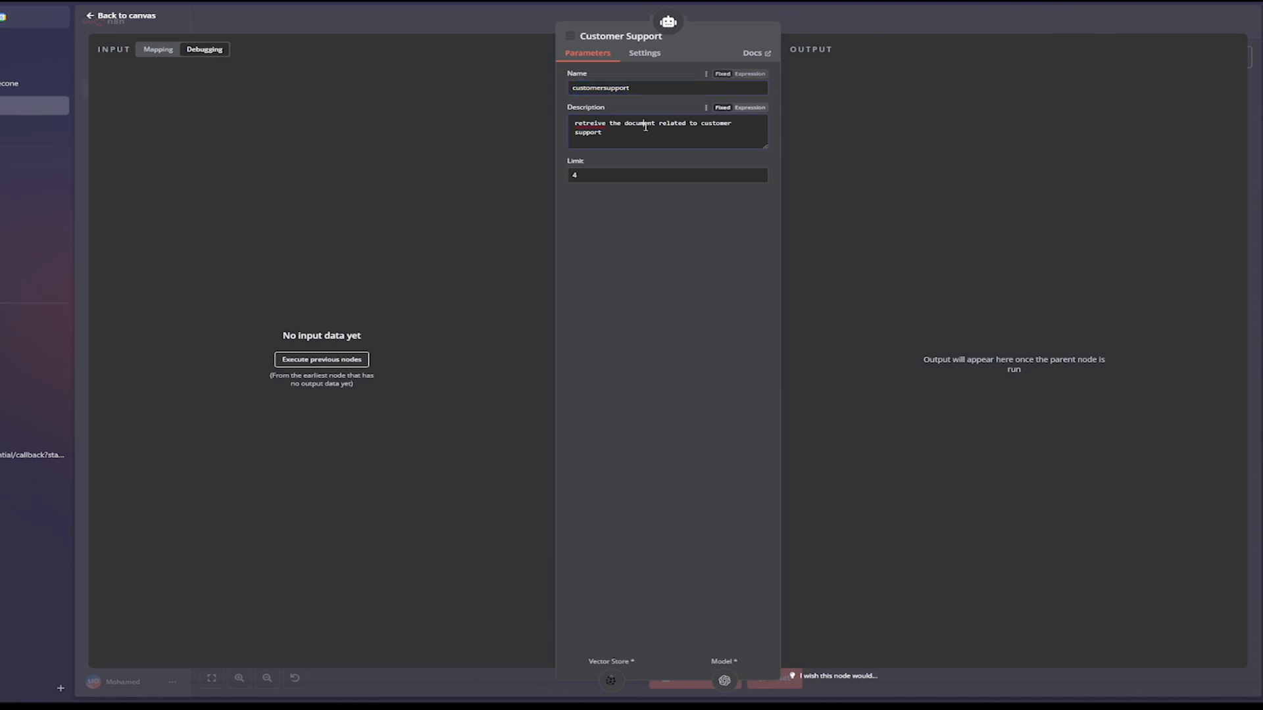
- Copy the reference tool's description to the new Vector Store Tool and correct its spelling to "retrieve the document related to customer support"
{"action": "triple_click", "coordinate": [645, 127]}
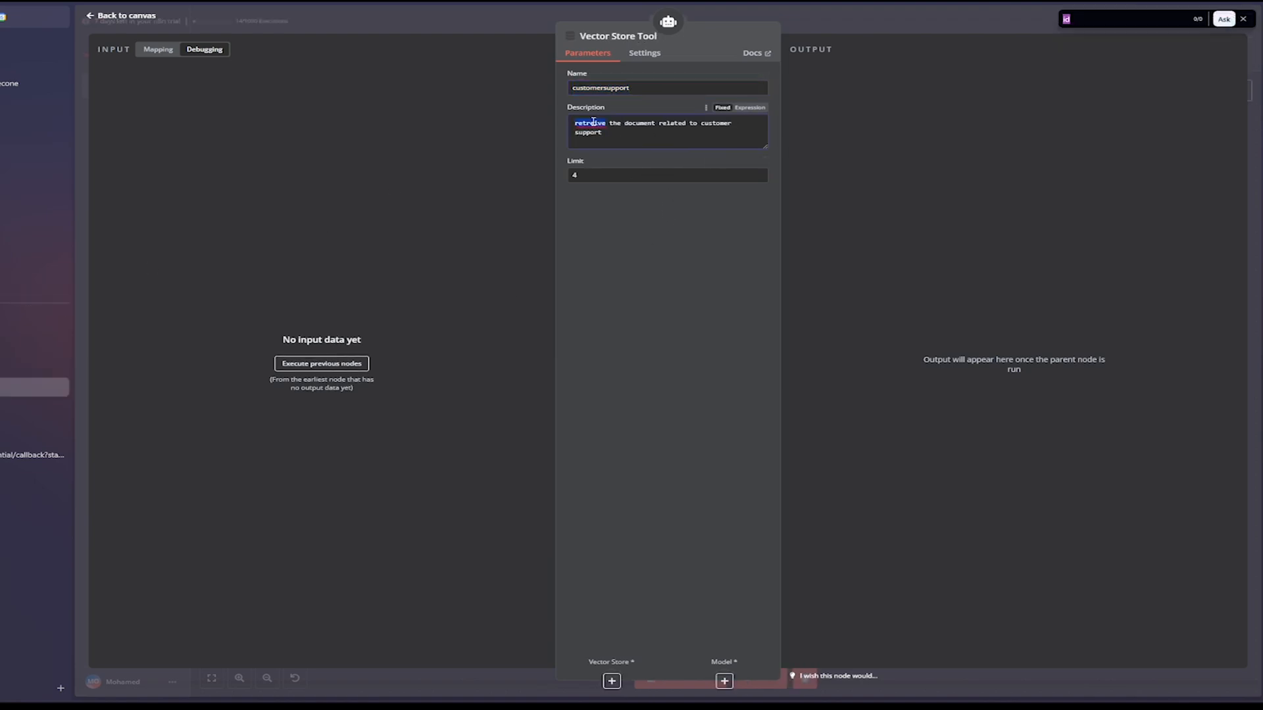
{"action": "right_click", "coordinate": [594, 122]}
{"action": "left_click", "coordinate": [621, 133]}
{"action": "left_click", "coordinate": [97, 15]}
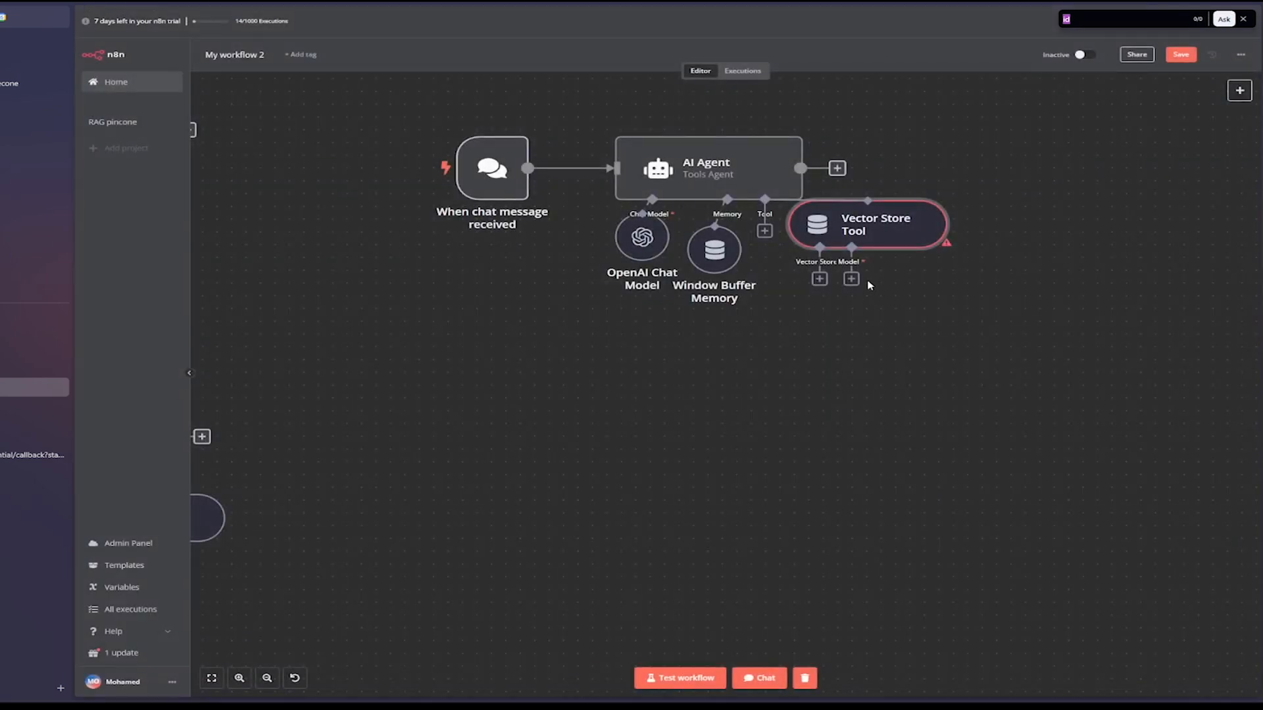
- Move the Vector Store Tool below the agent's sub-nodes and attach a Pinecone Vector Store to it using the firstproject index
{"action": "left_click_drag", "start_coordinate": [902, 299], "coordinate": [654, 398]}
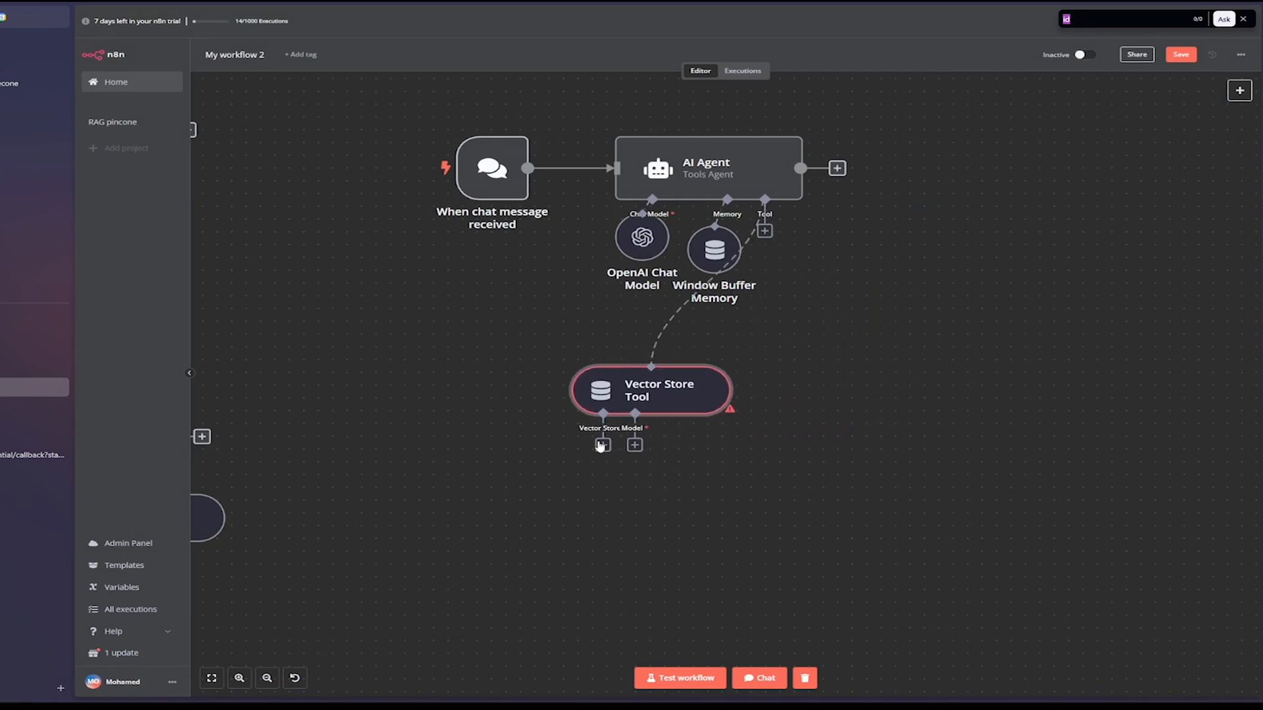
{"action": "left_click", "coordinate": [604, 446]}
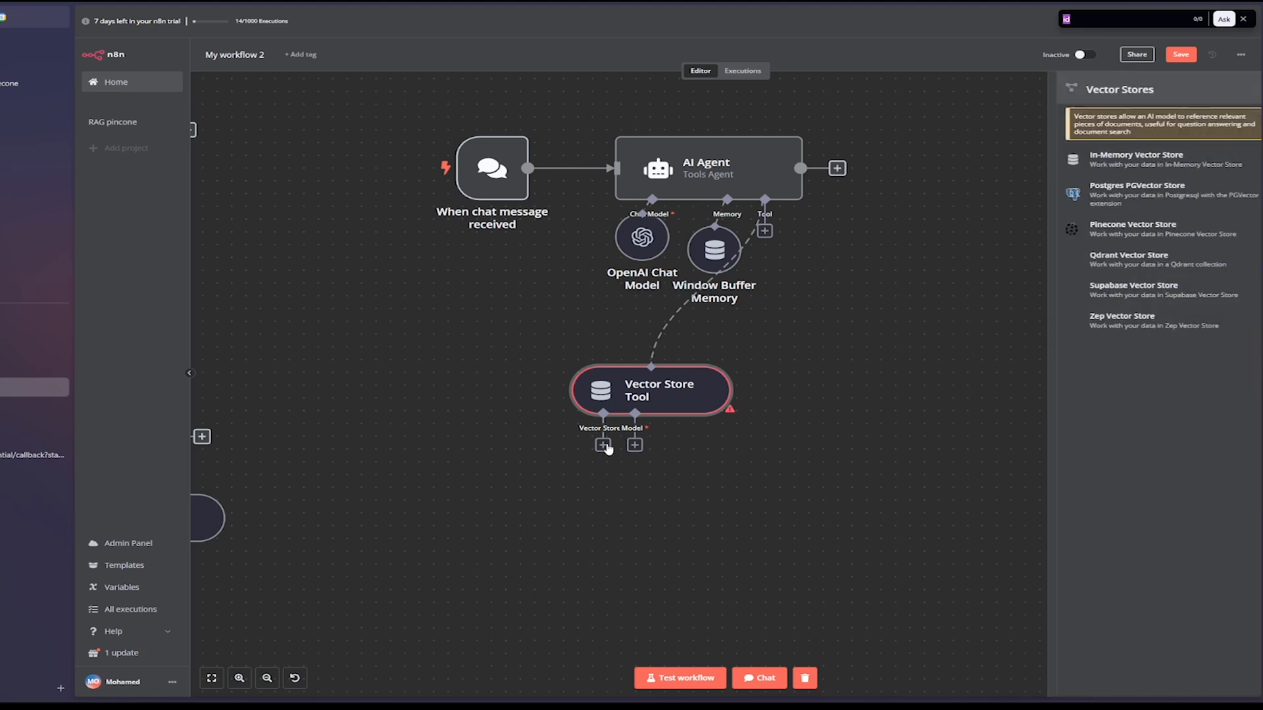
{"action": "left_click", "coordinate": [1139, 234]}
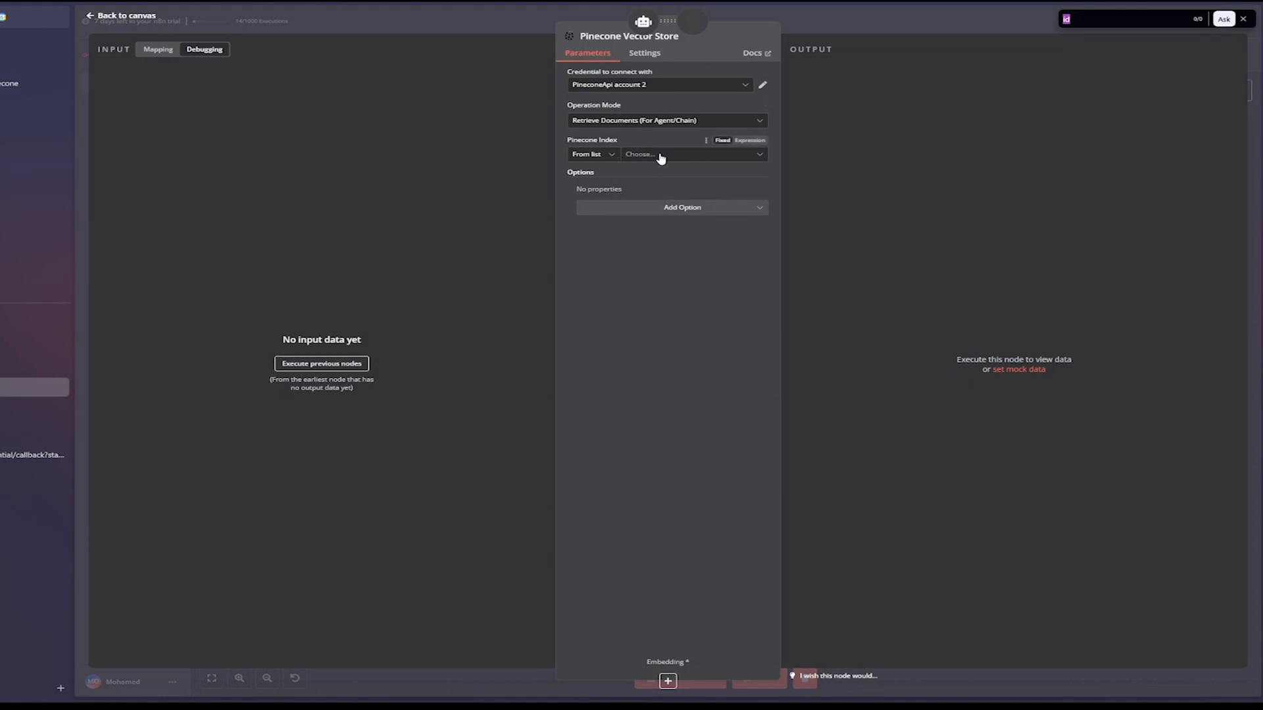
{"action": "left_click", "coordinate": [661, 156]}
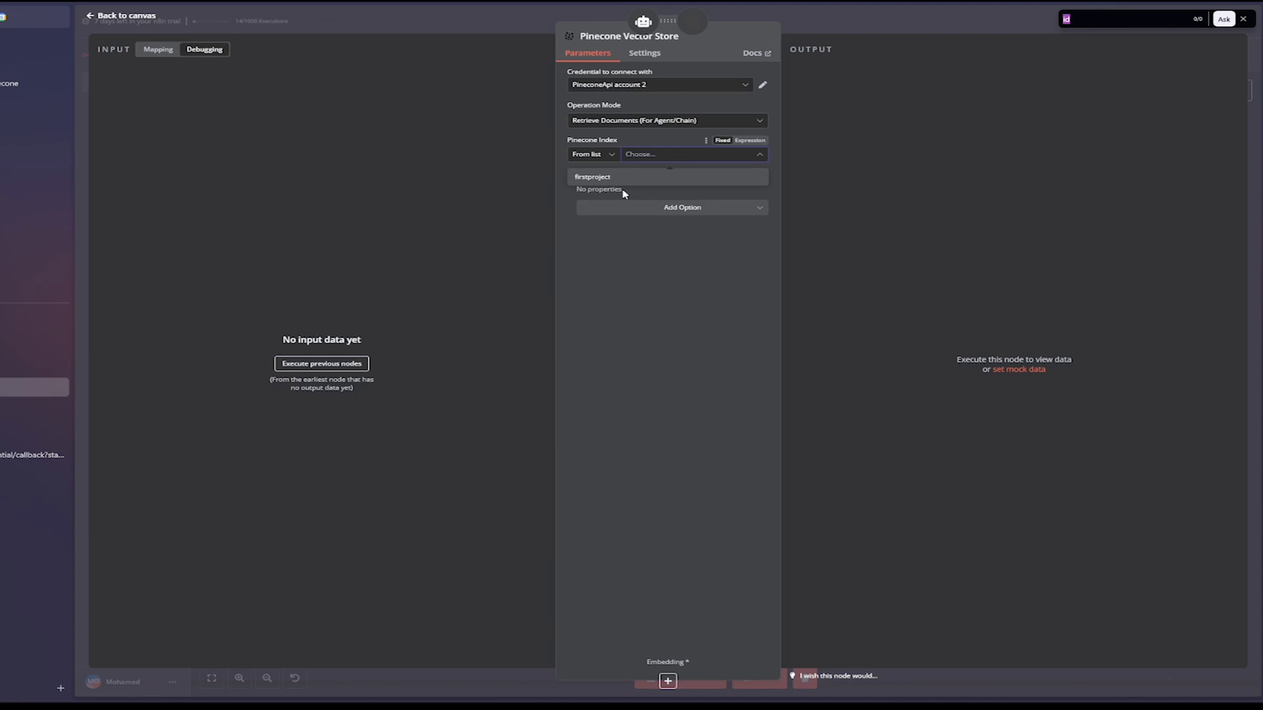
{"action": "left_click", "coordinate": [595, 178]}
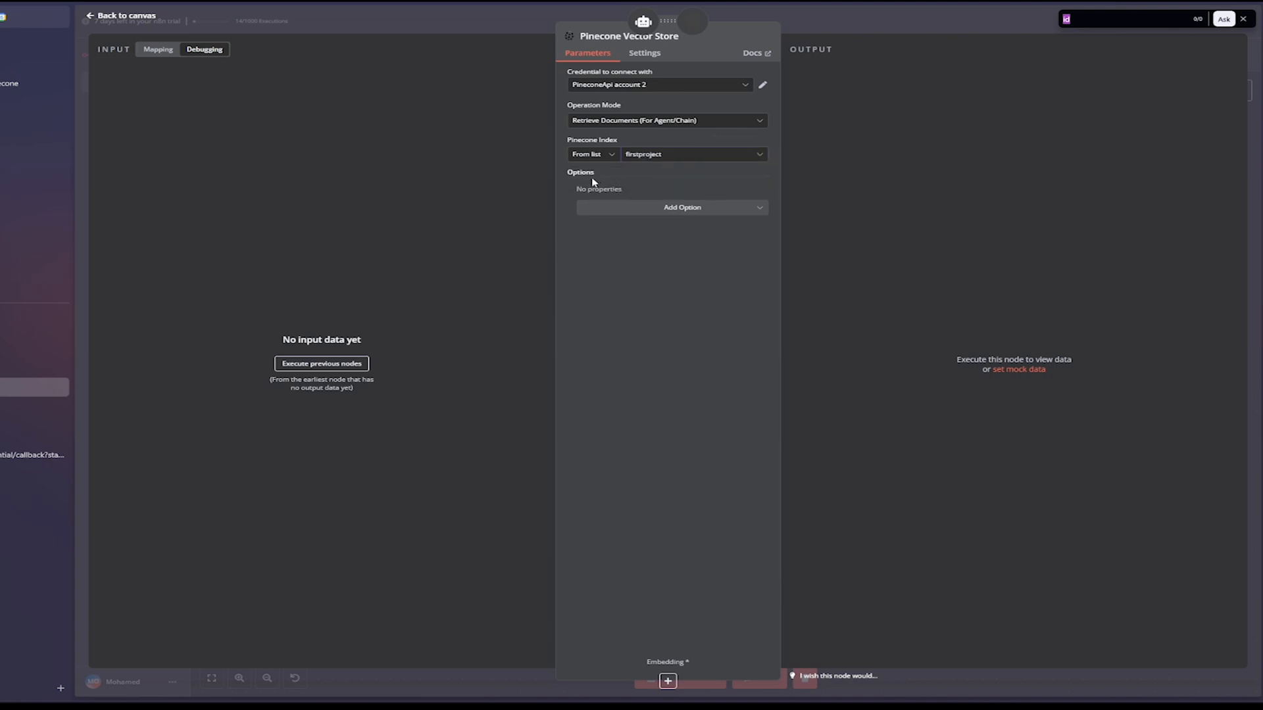
- Add the Pinecone Namespace option with the value Customer Support and place the Pinecone Vector Store just beneath the Vector Store Tool
{"action": "left_click", "coordinate": [665, 208]}
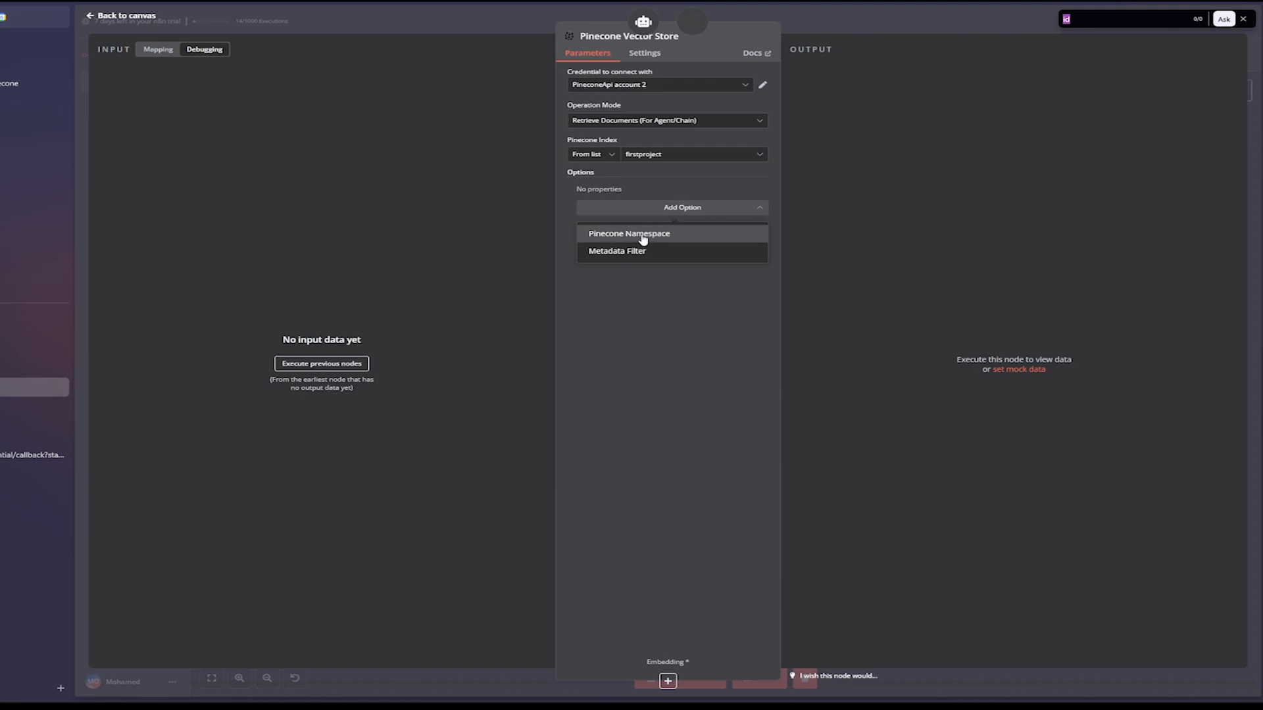
{"action": "left_click", "coordinate": [644, 235]}
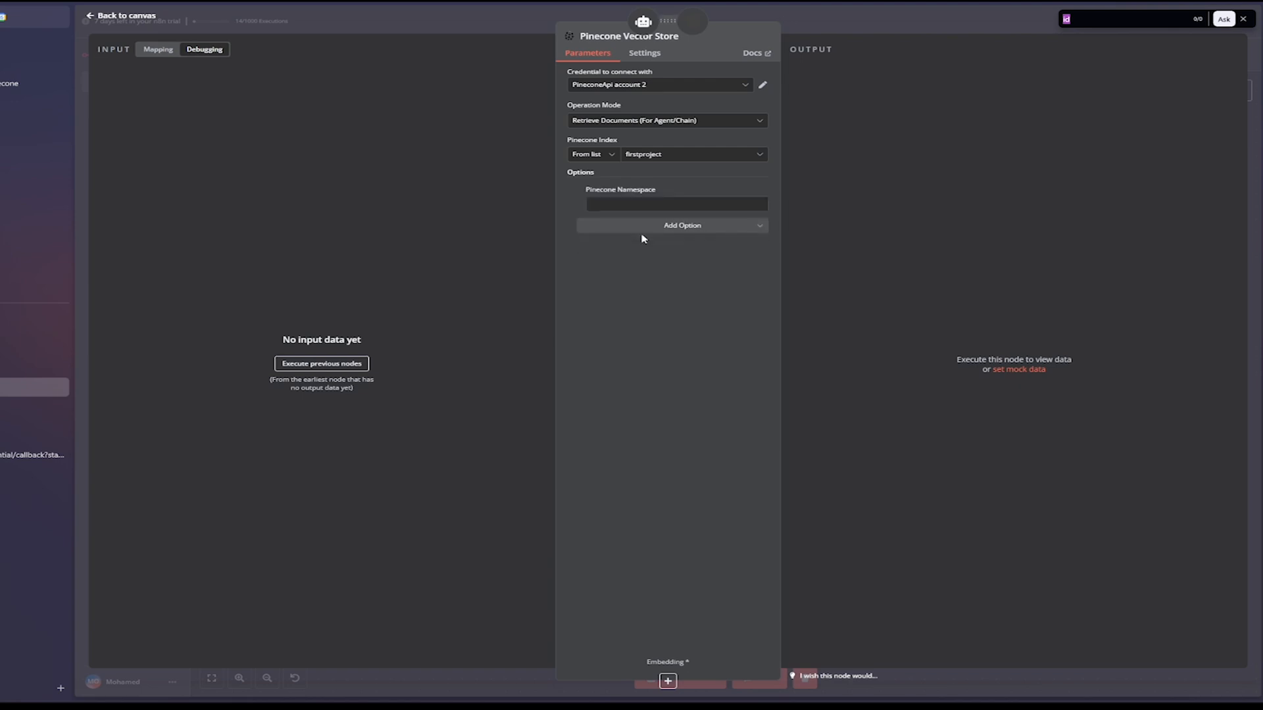
{"action": "left_click", "coordinate": [625, 205]}
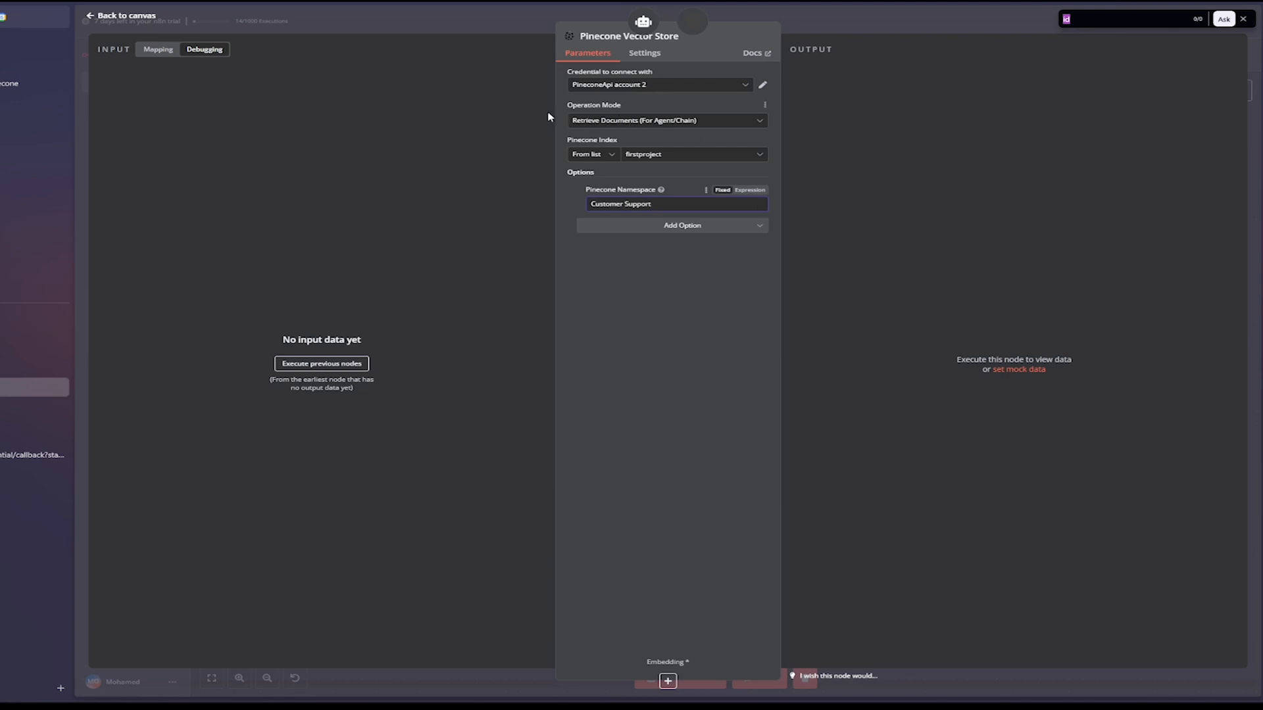
{"action": "left_click", "coordinate": [606, 125]}
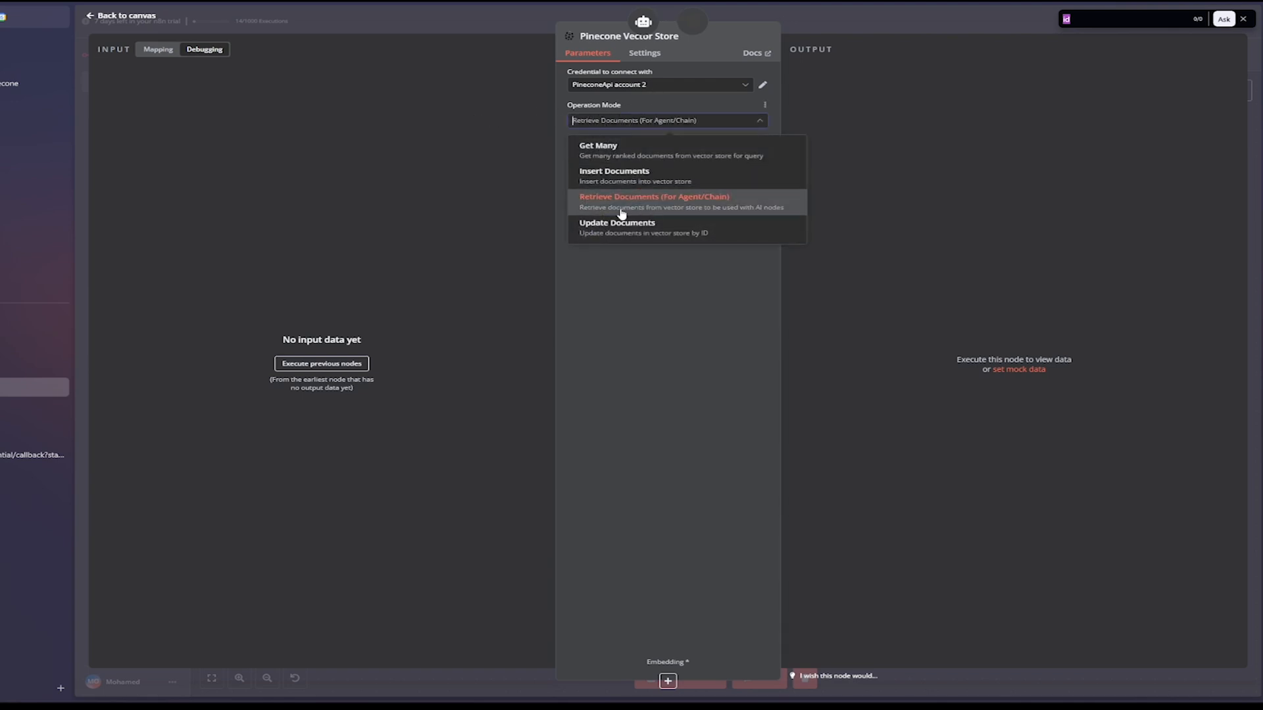
{"action": "left_click", "coordinate": [614, 125]}
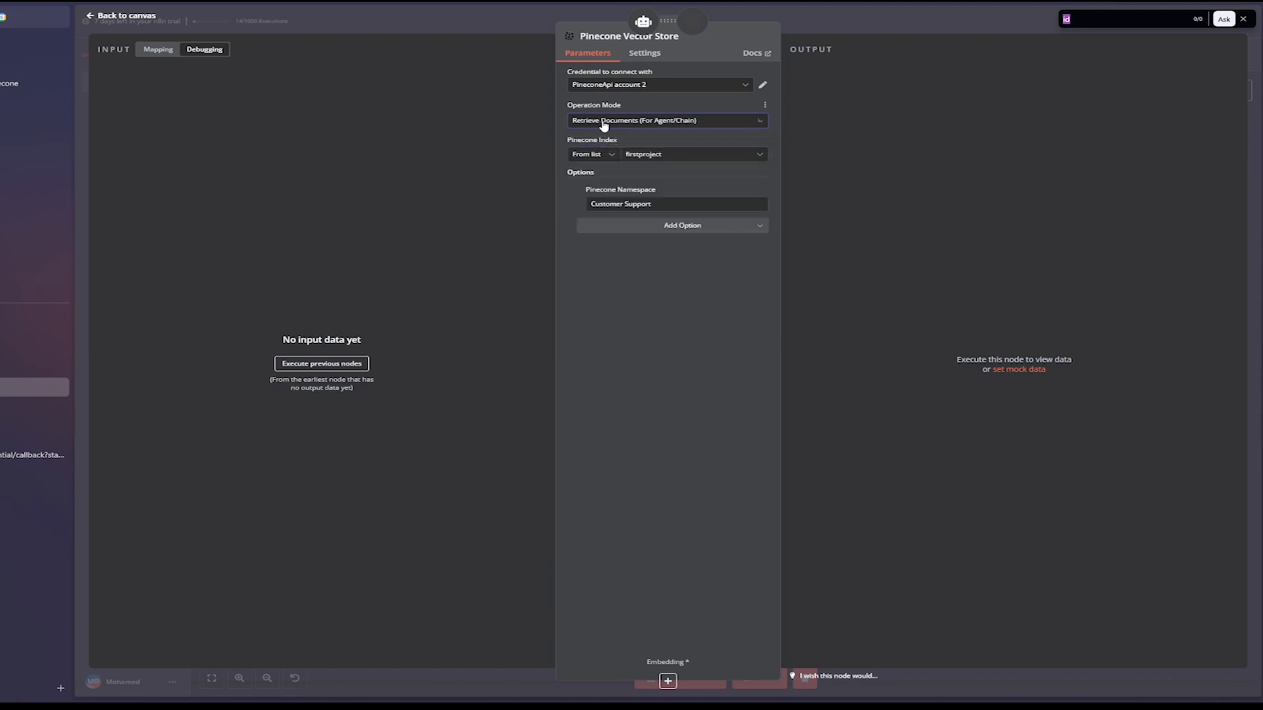
{"action": "left_click", "coordinate": [109, 19]}
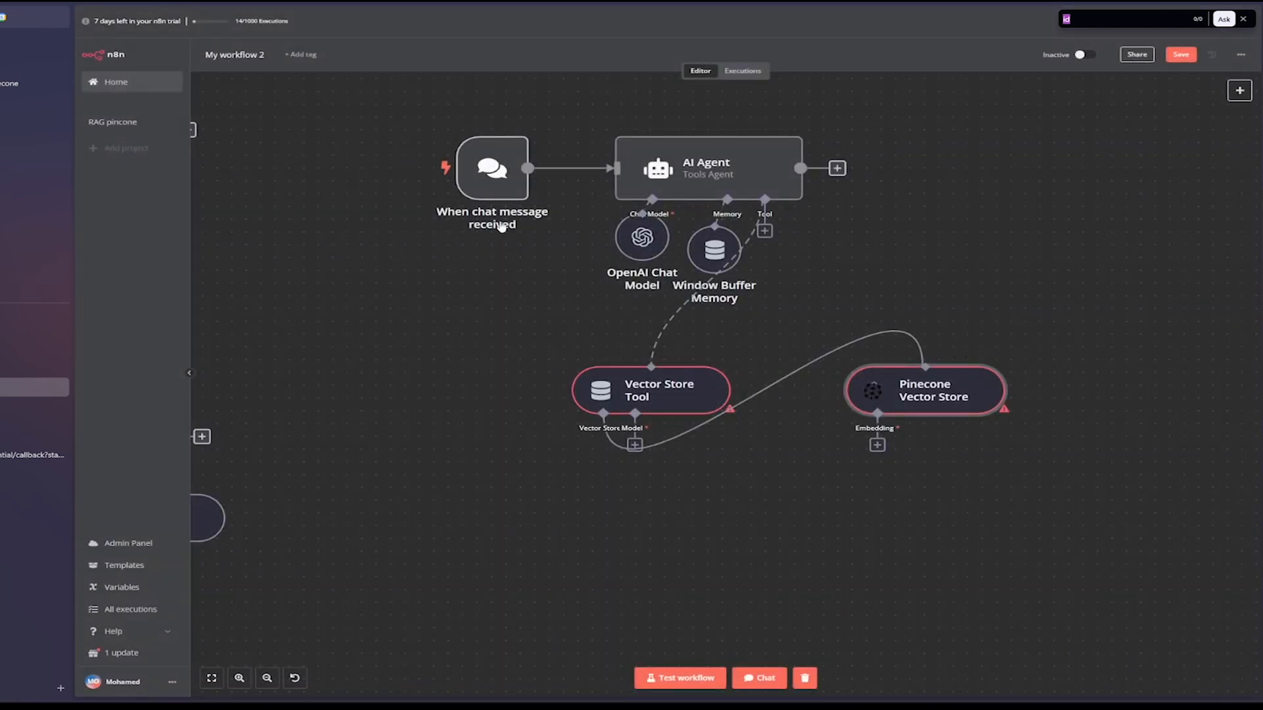
{"action": "left_click_drag", "start_coordinate": [920, 380], "coordinate": [530, 456]}
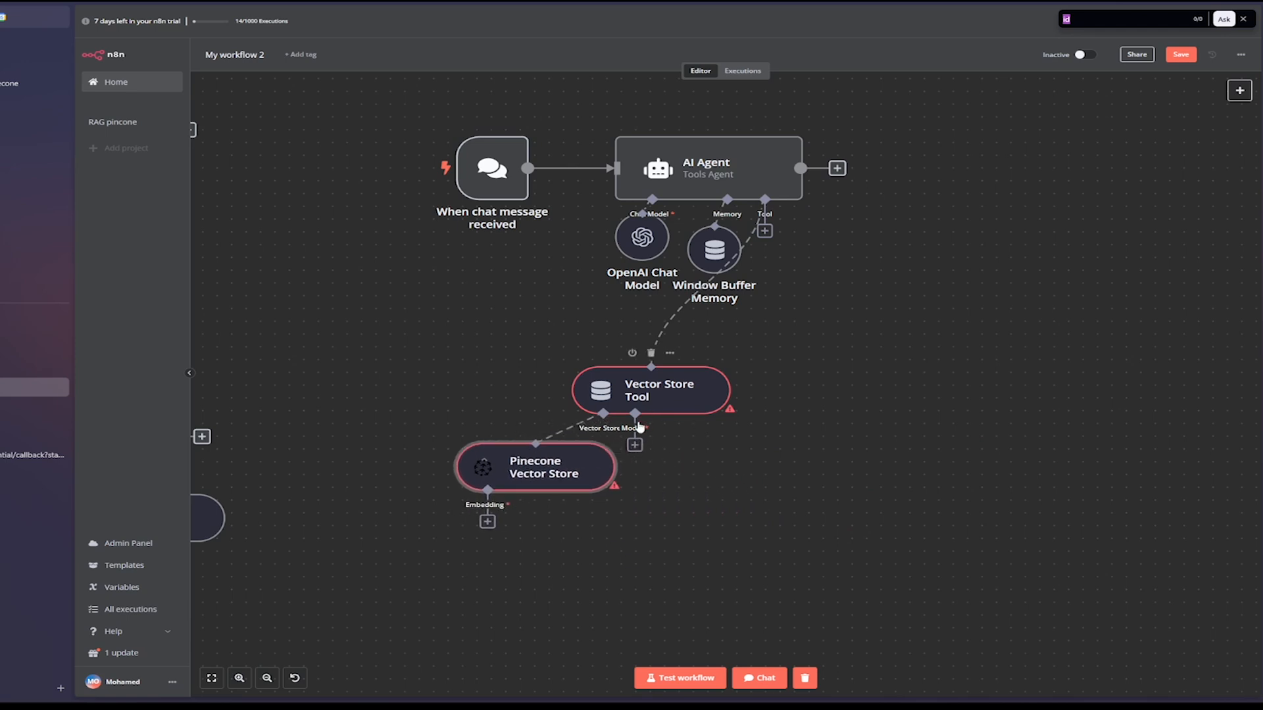
- Add an OpenAI Chat Model to the Vector Store Tool with OpenAi account 3 and gpt-4o, placed beside the Pinecone Vector Store
{"action": "left_click", "coordinate": [635, 445]}
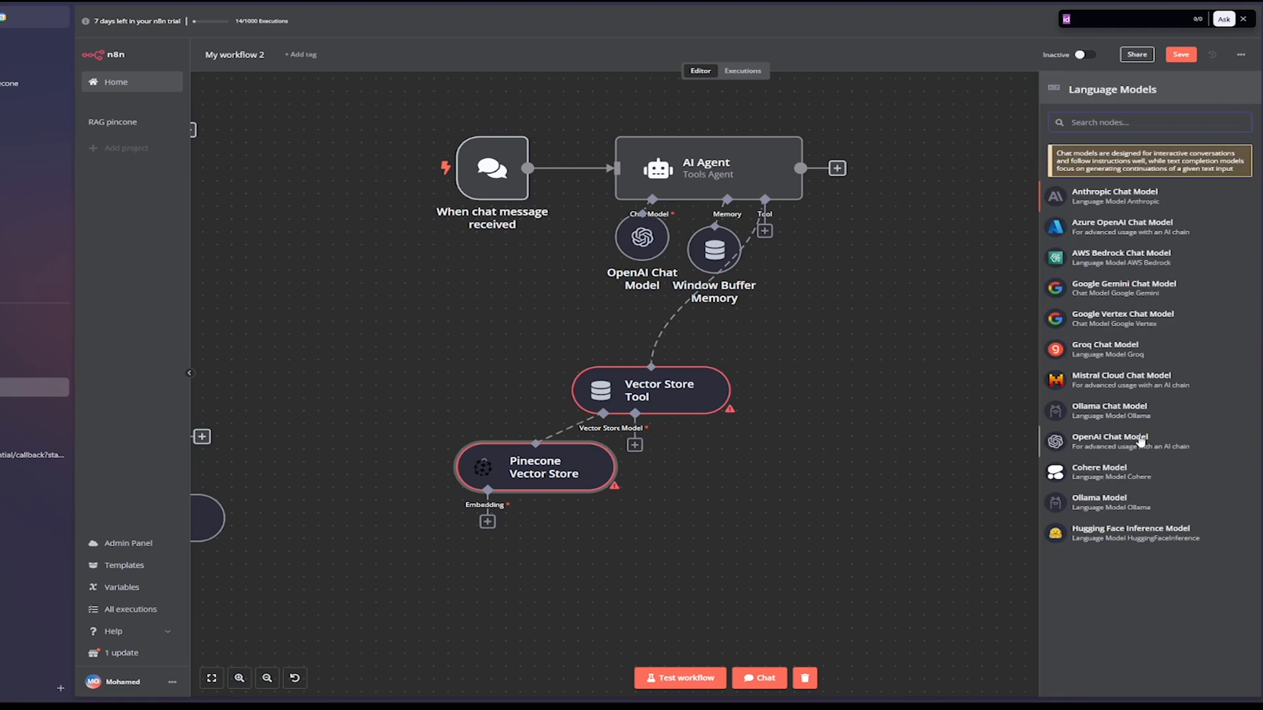
{"action": "left_click", "coordinate": [1141, 441]}
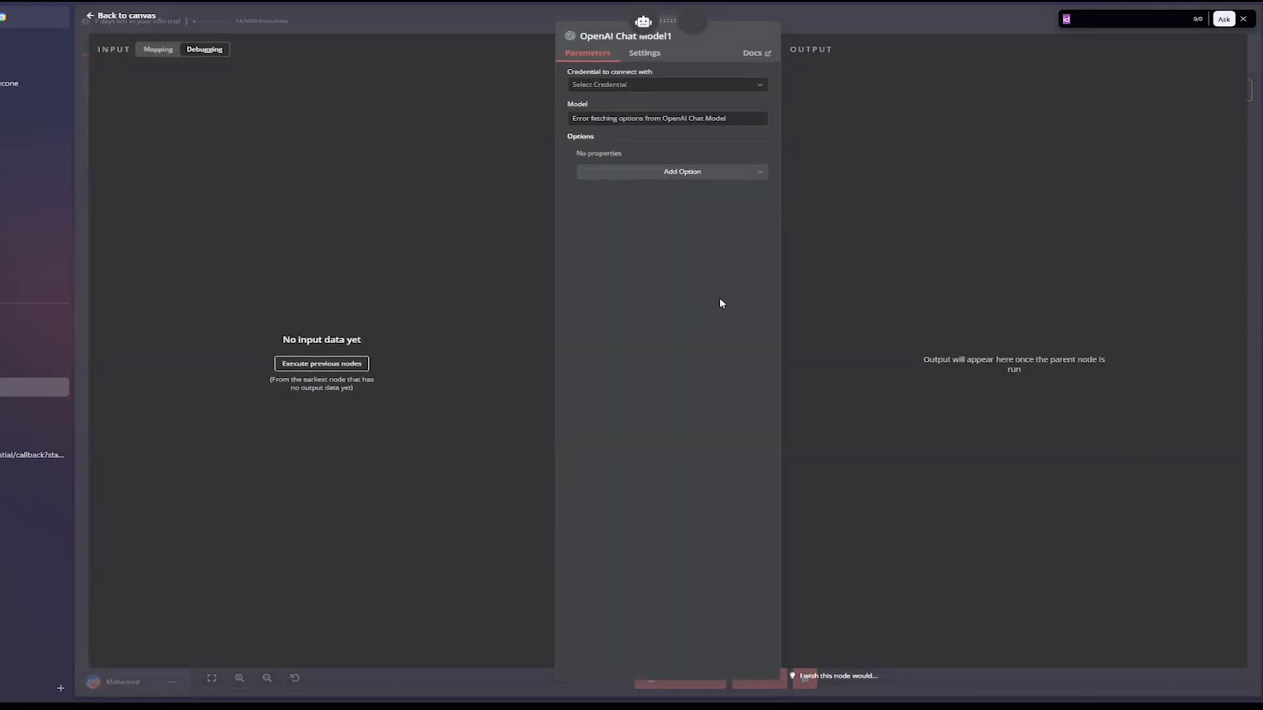
{"action": "left_click", "coordinate": [648, 89]}
{"action": "left_click", "coordinate": [623, 138]}
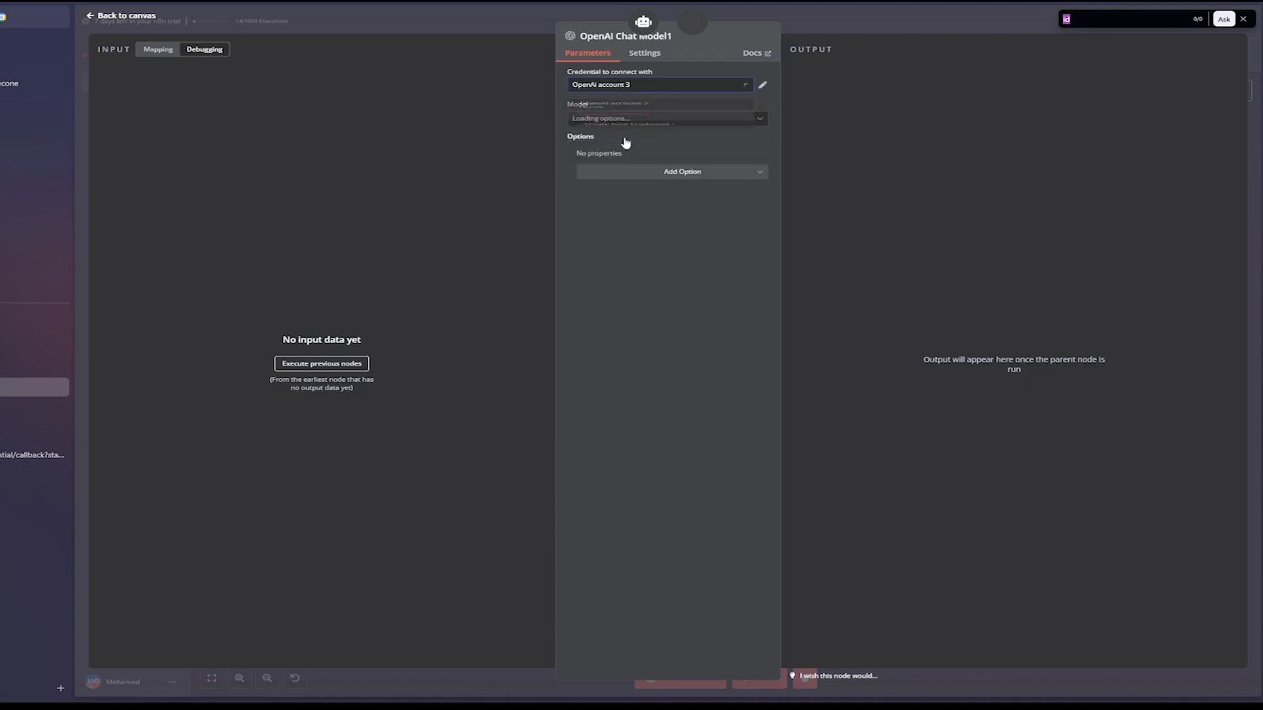
{"action": "left_click", "coordinate": [620, 120]}
{"action": "scroll", "coordinate": [630, 196], "scroll_direction": "down", "scroll_amount": 1}
{"action": "scroll", "coordinate": [622, 210], "scroll_direction": "down", "scroll_amount": 2}
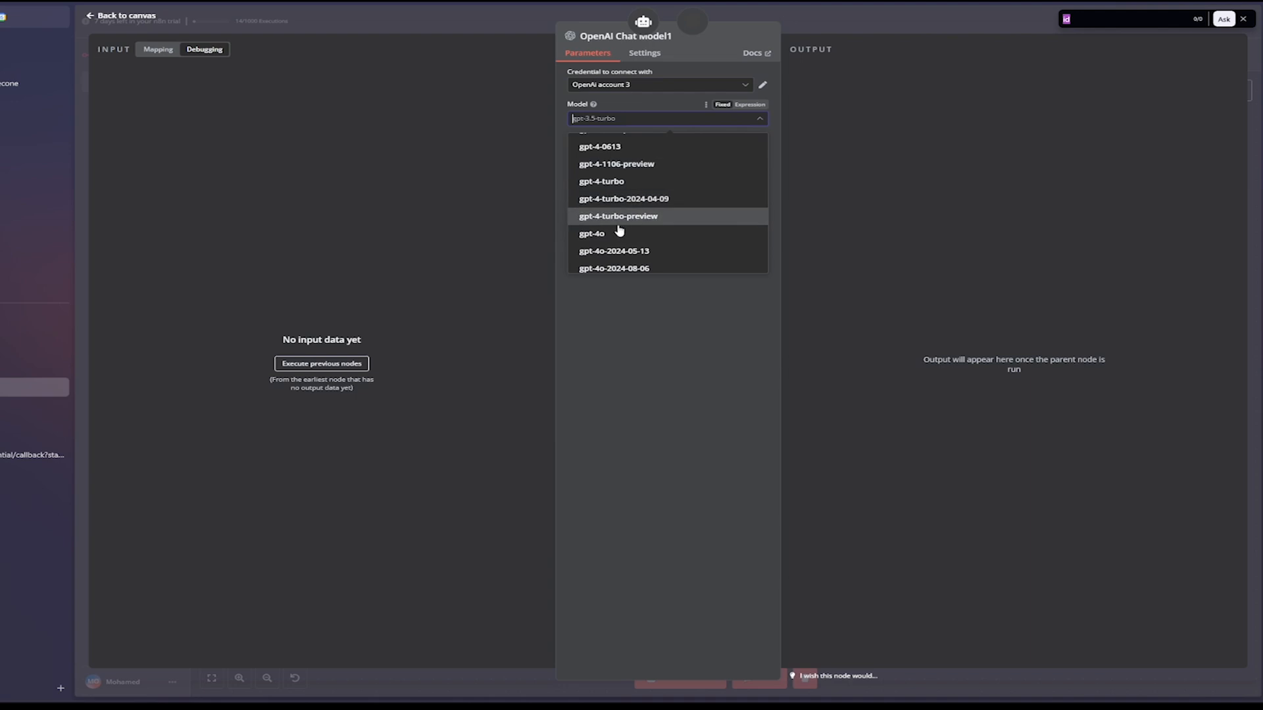
{"action": "left_click", "coordinate": [616, 235]}
{"action": "left_click", "coordinate": [96, 20]}
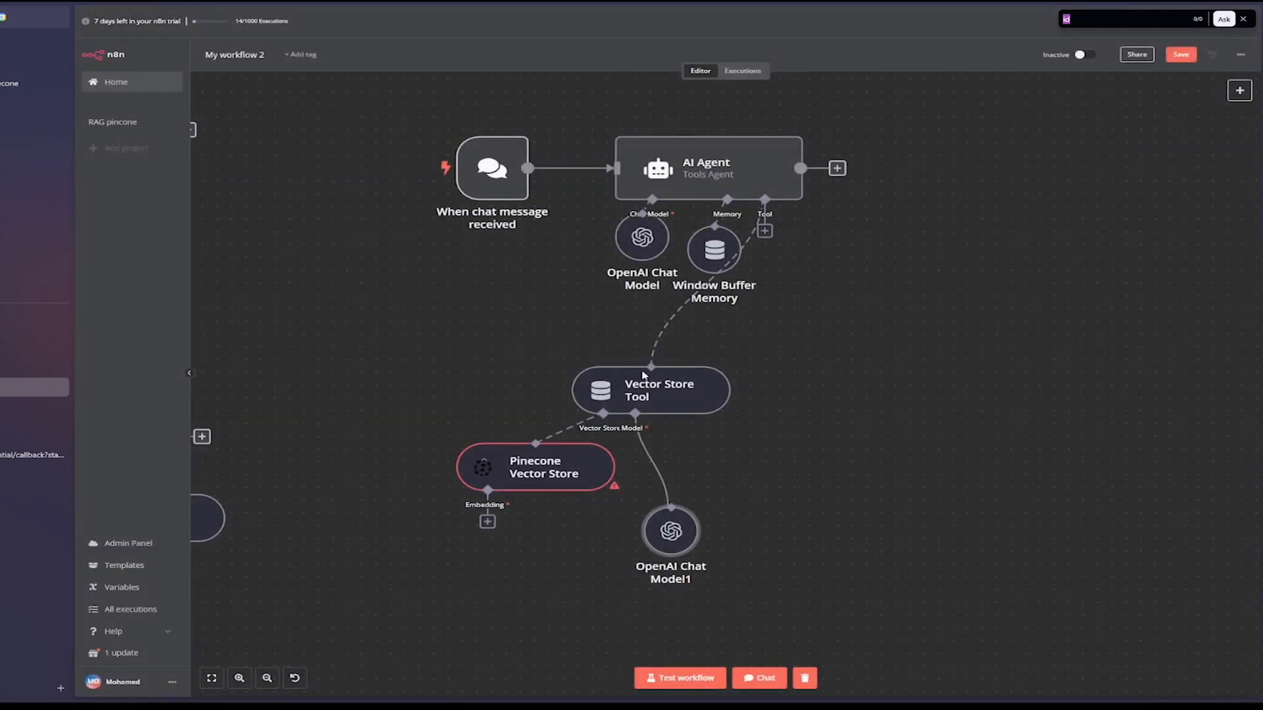
{"action": "left_click_drag", "start_coordinate": [691, 558], "coordinate": [687, 495]}
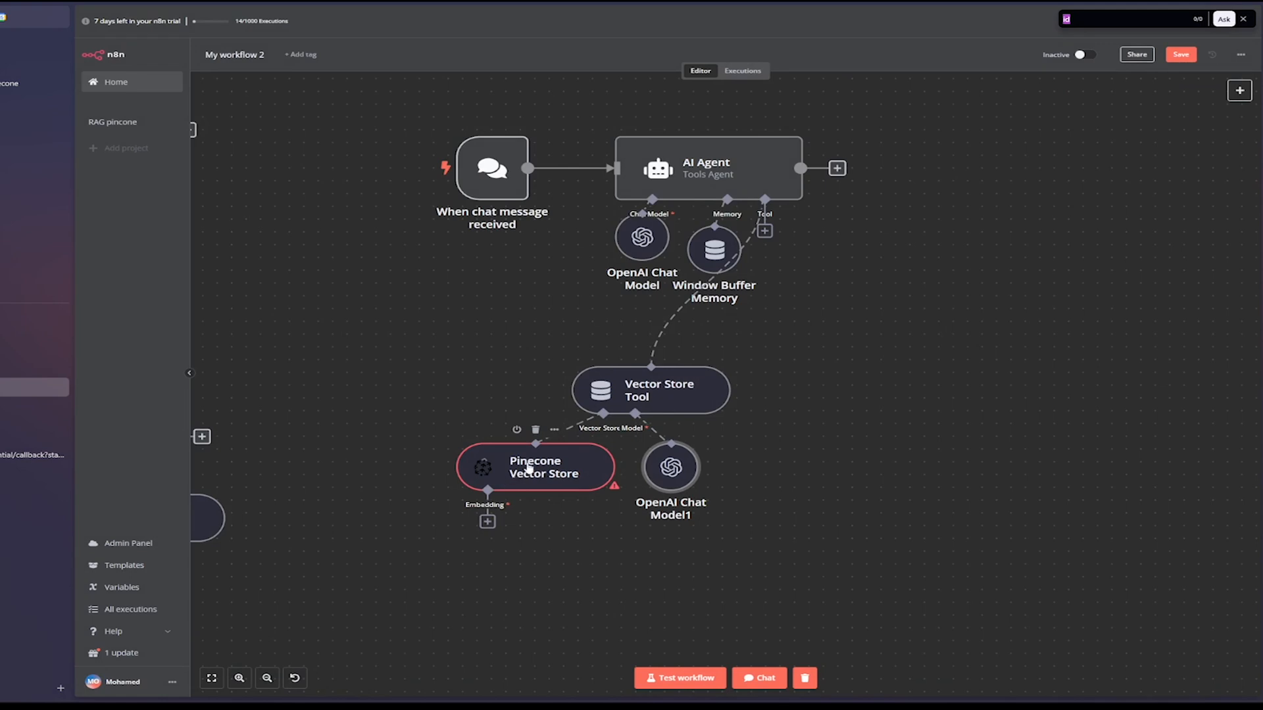
- Add an Embeddings OpenAI node to the Pinecone Vector Store, using the OpenAi account 3 credential and the text-embedding-3-small model
{"action": "left_click", "coordinate": [487, 521]}
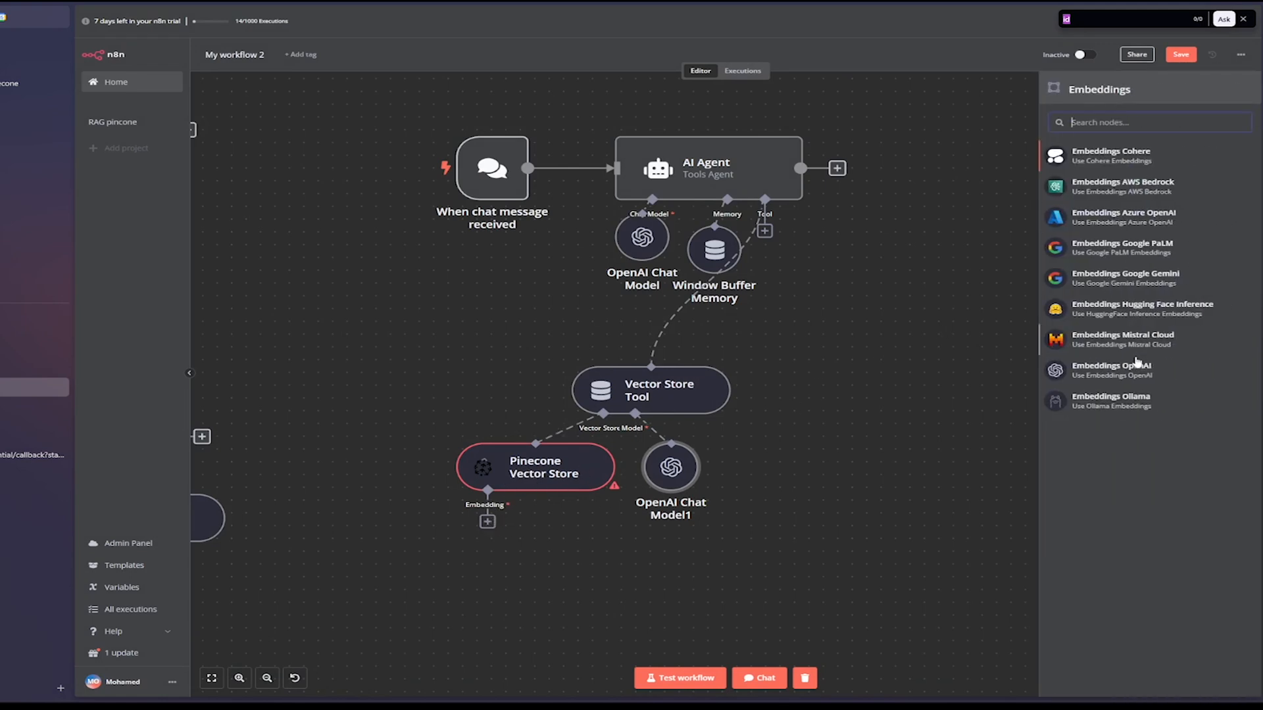
{"action": "left_click", "coordinate": [1105, 370]}
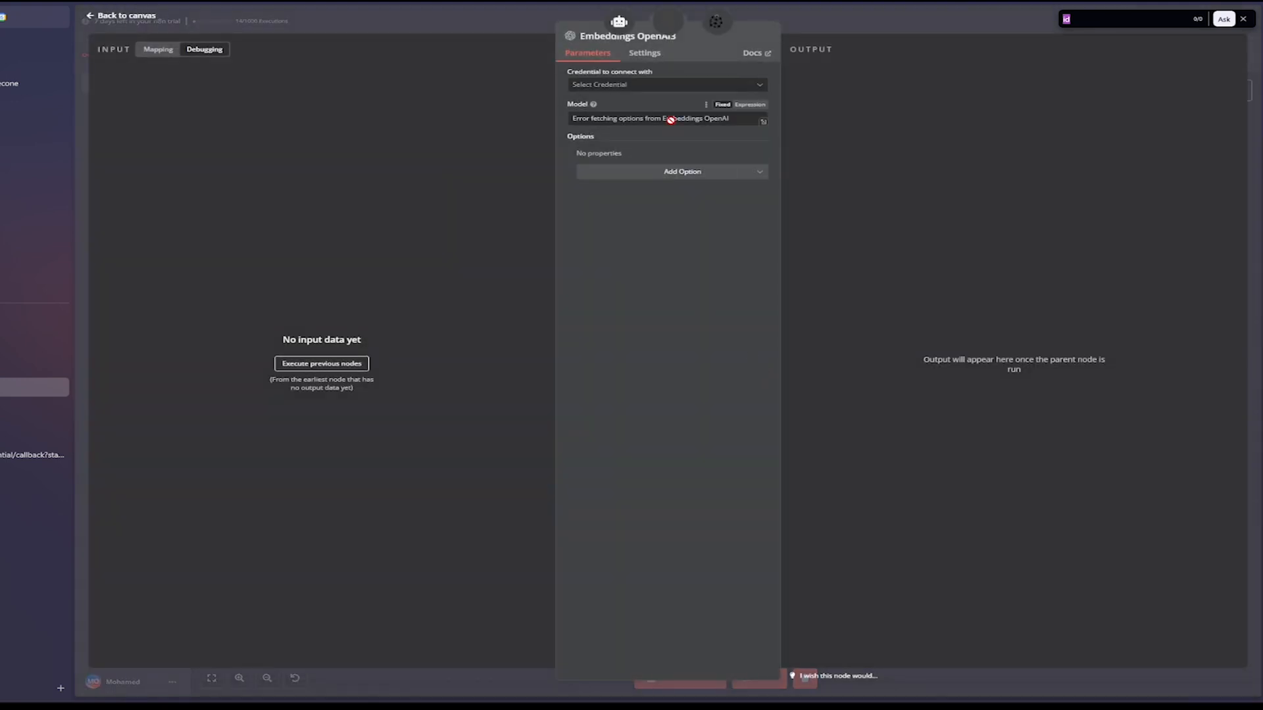
{"action": "left_click", "coordinate": [655, 86]}
{"action": "left_click", "coordinate": [643, 136]}
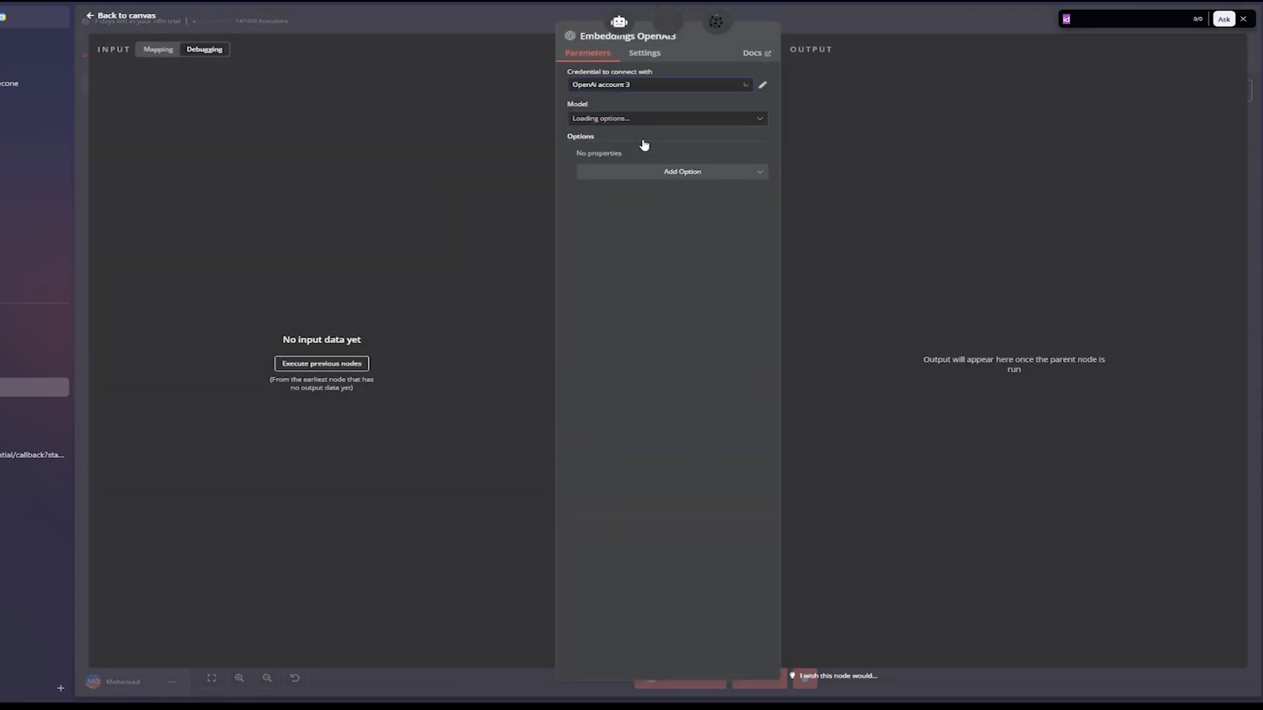
{"action": "left_click", "coordinate": [600, 120]}
{"action": "left_click", "coordinate": [616, 163]}
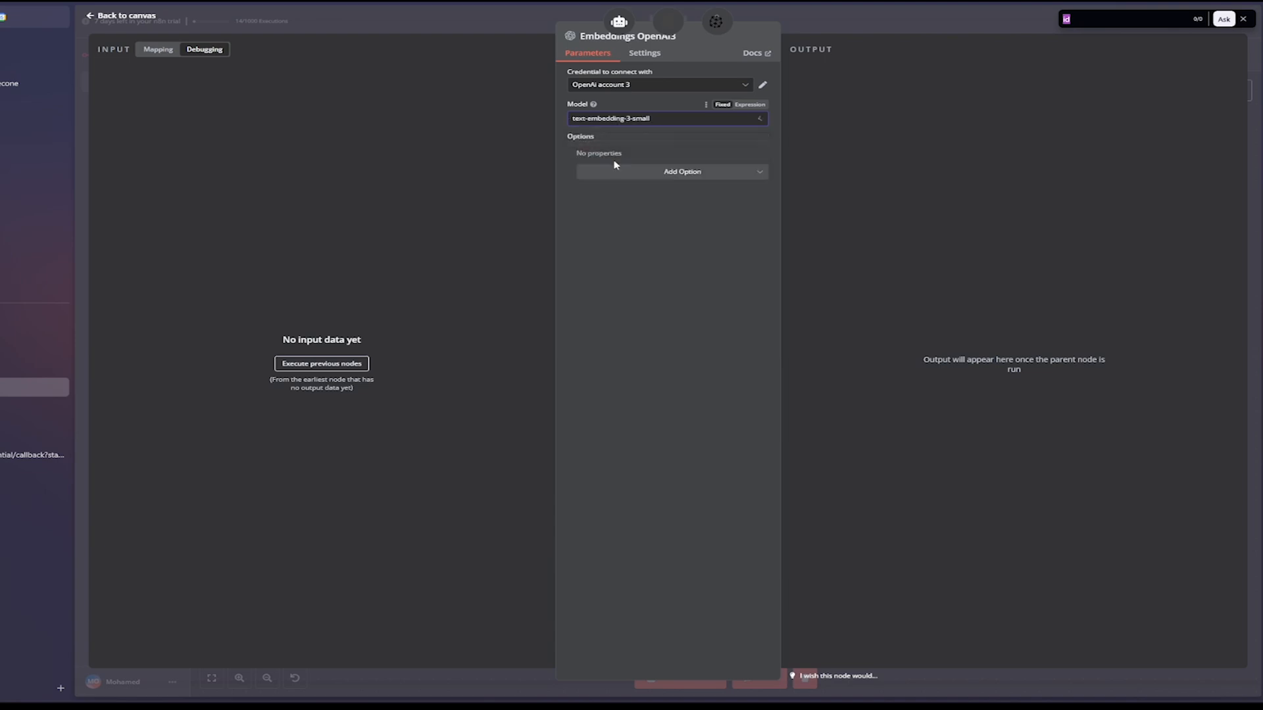
{"action": "left_click", "coordinate": [93, 15]}
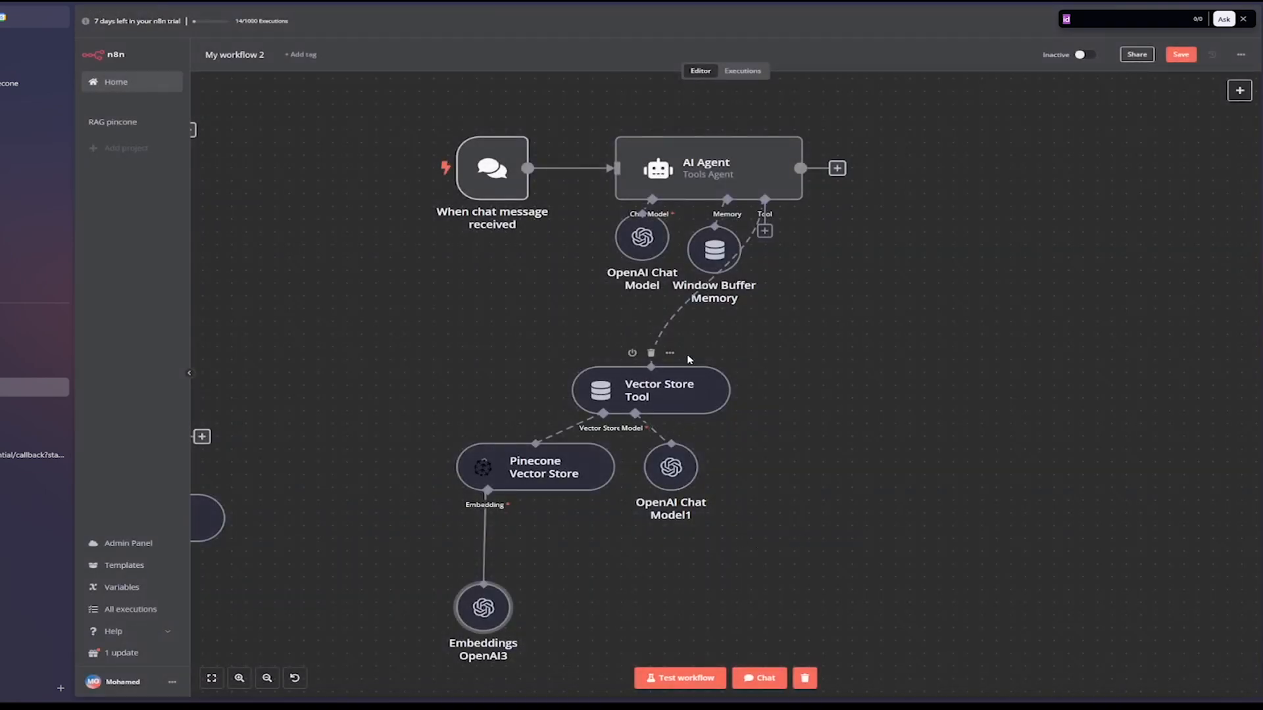
- Group the Vector Store Tool, Pinecone Vector Store, its chat model and its embeddings node compactly beneath the AI Agent's tool connection
{"action": "left_click_drag", "start_coordinate": [673, 388], "coordinate": [832, 288]}
{"action": "left_click_drag", "start_coordinate": [681, 466], "coordinate": [882, 414]}
{"action": "left_click_drag", "start_coordinate": [588, 464], "coordinate": [805, 363]}
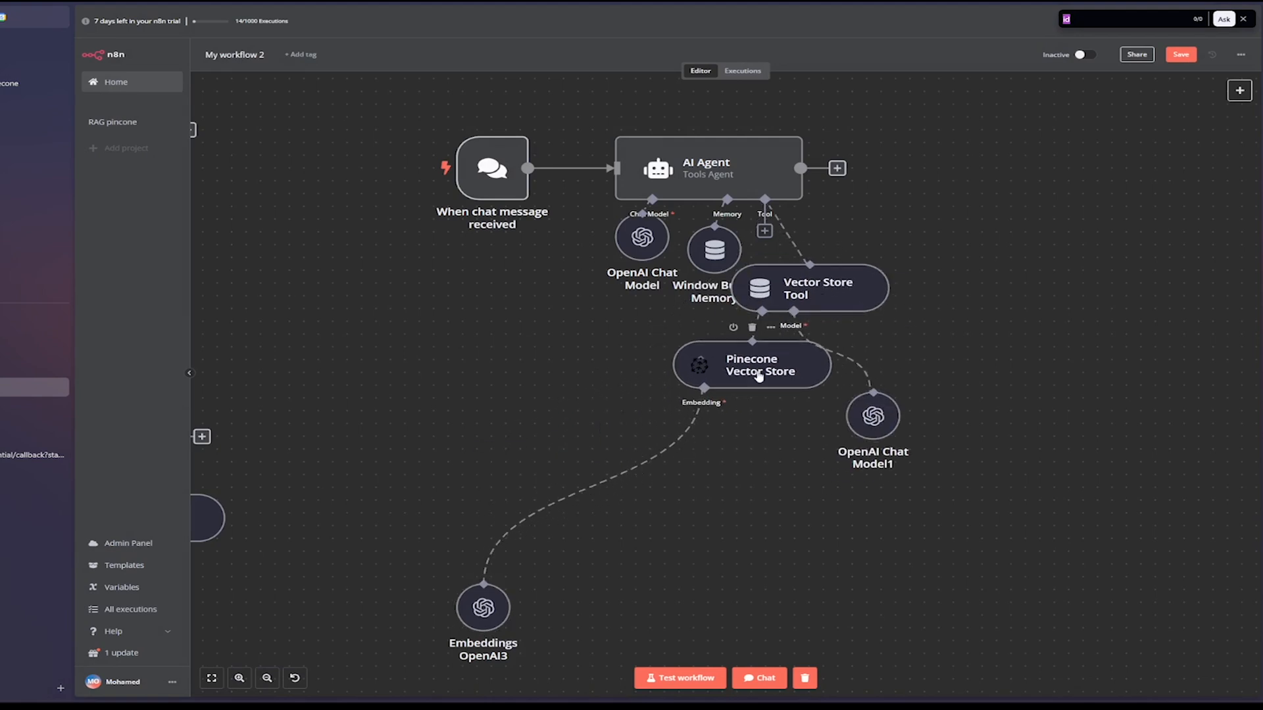
{"action": "left_click_drag", "start_coordinate": [881, 423], "coordinate": [868, 373]}
{"action": "left_click_drag", "start_coordinate": [488, 597], "coordinate": [704, 445]}
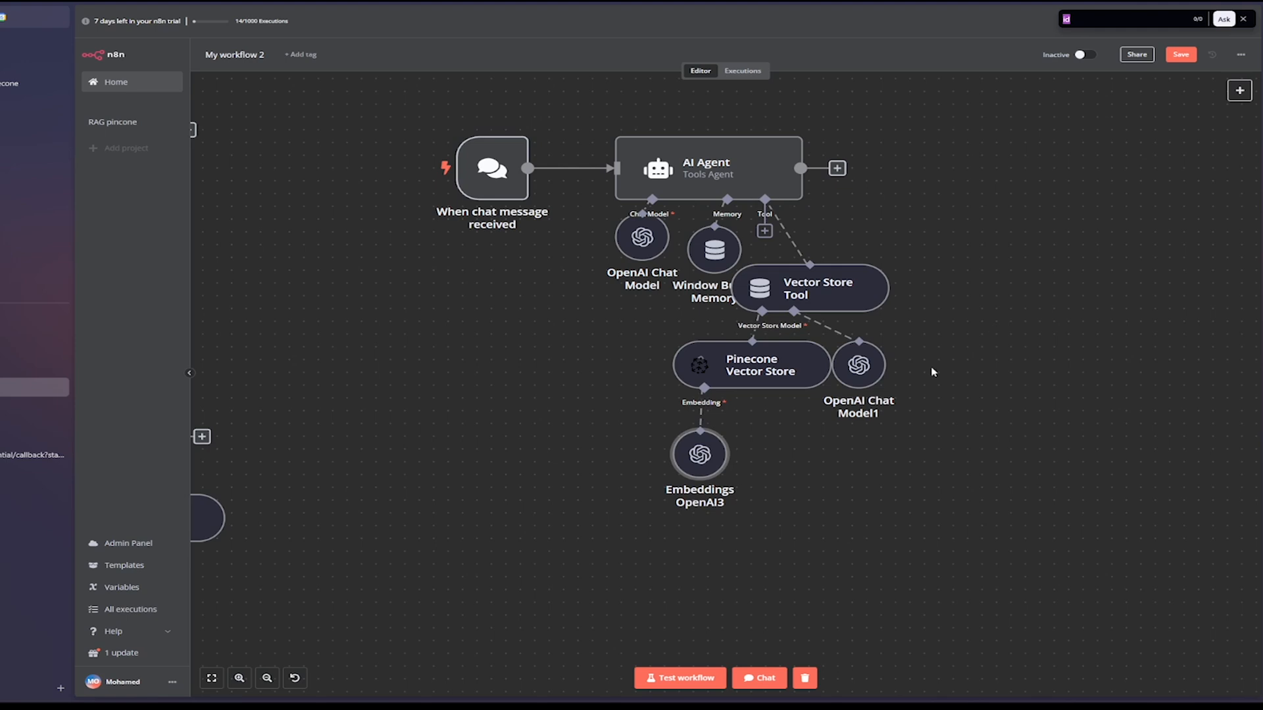
- Duplicate the Vector Store Tool and open the copy's parameters
{"action": "scroll", "coordinate": [884, 399], "scroll_direction": "right", "scroll_amount": 5}
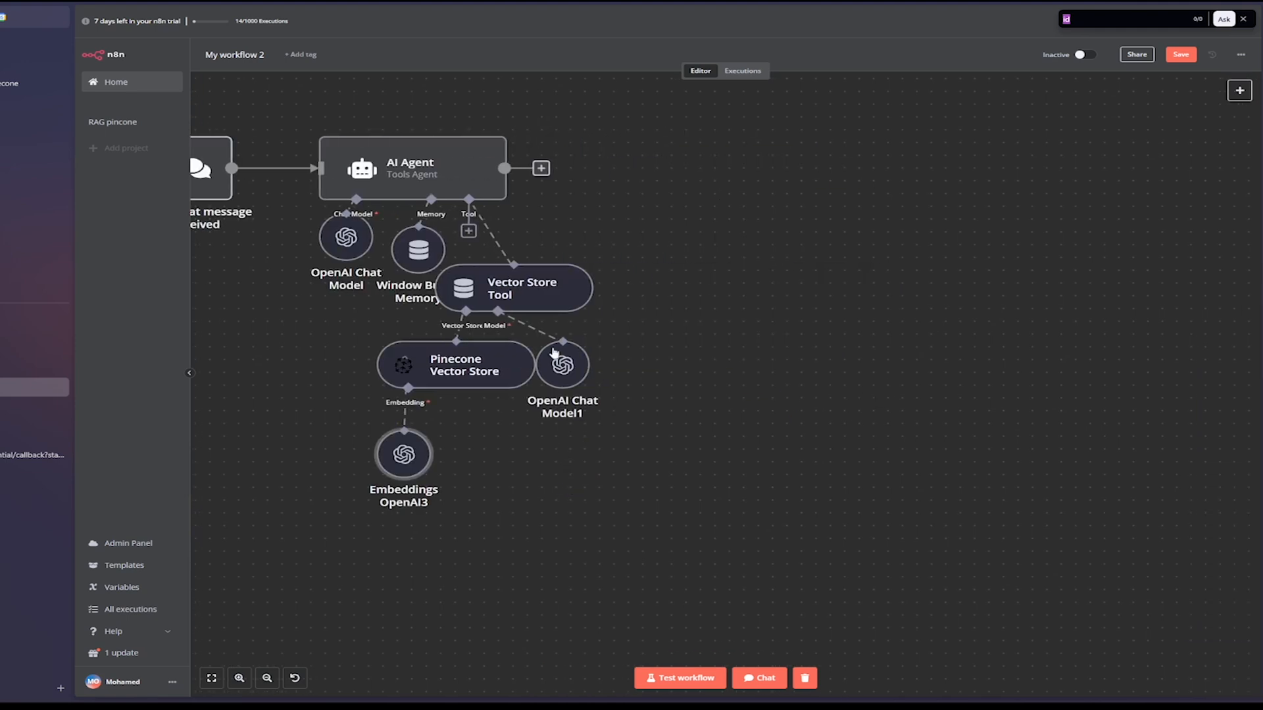
{"action": "mouse_move", "coordinate": [476, 235]}
{"action": "right_click", "coordinate": [542, 286]}
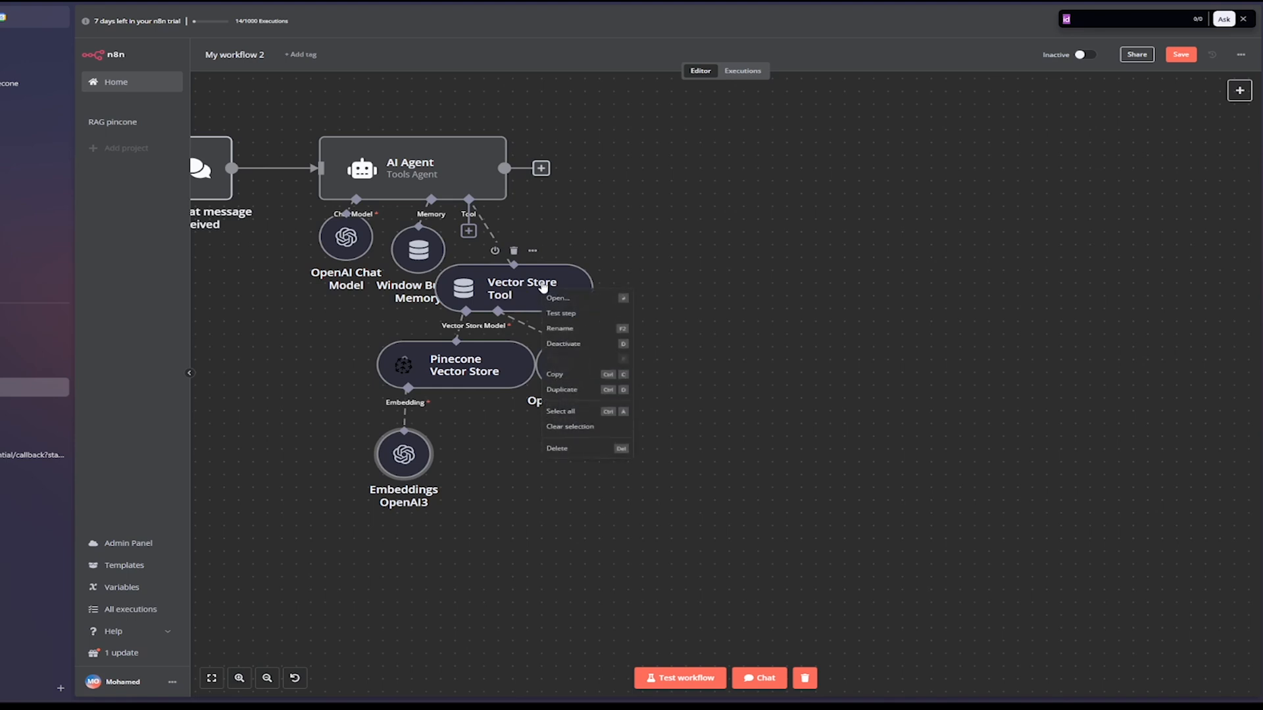
{"action": "left_click", "coordinate": [561, 389]}
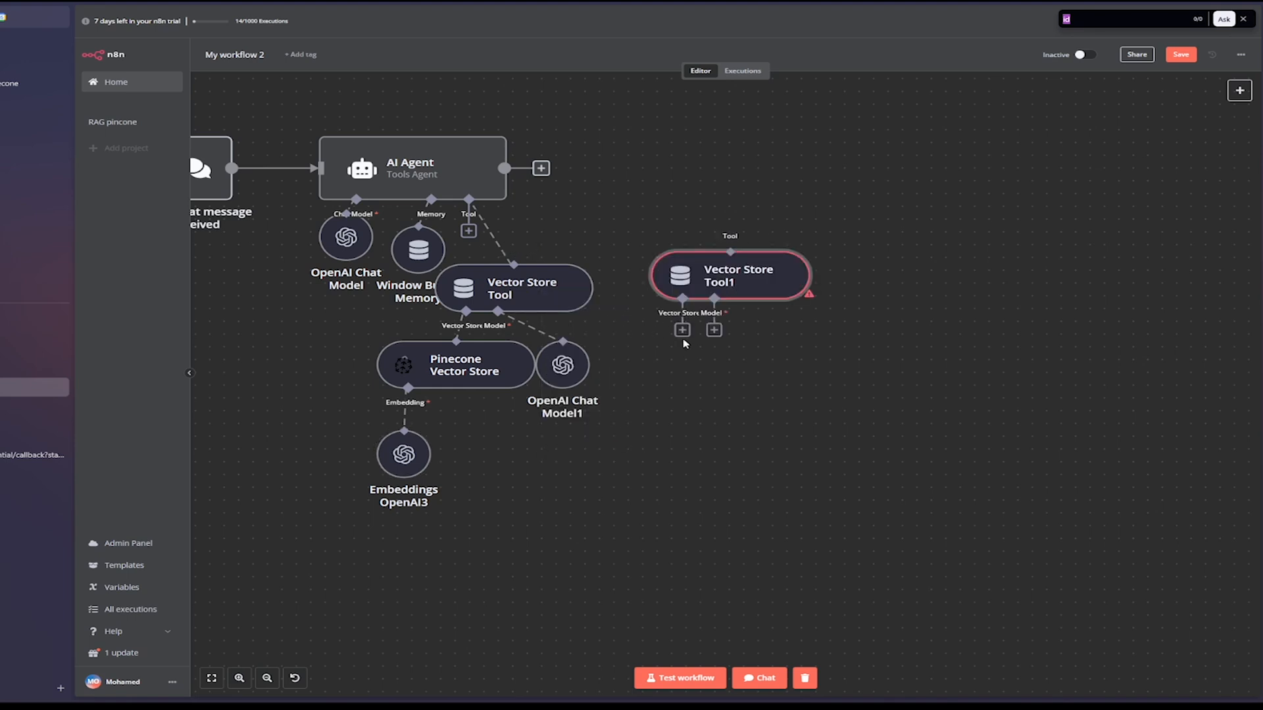
{"action": "double_click", "coordinate": [754, 291]}
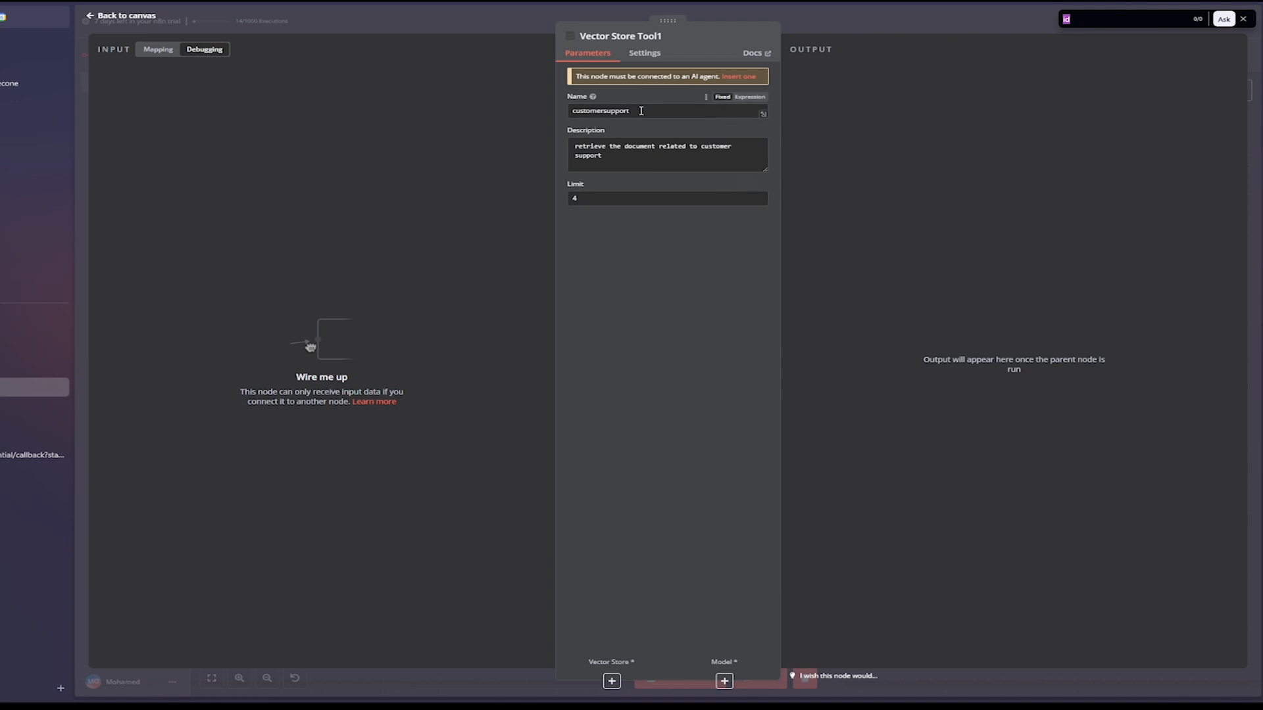
- Name the duplicated tool sales and reuse the reference workflow's sales description "this tool to retrieve and help user with any question related to sales"
{"action": "left_click_drag", "start_coordinate": [655, 111], "coordinate": [562, 113]}
{"action": "type", "text": "sa"}
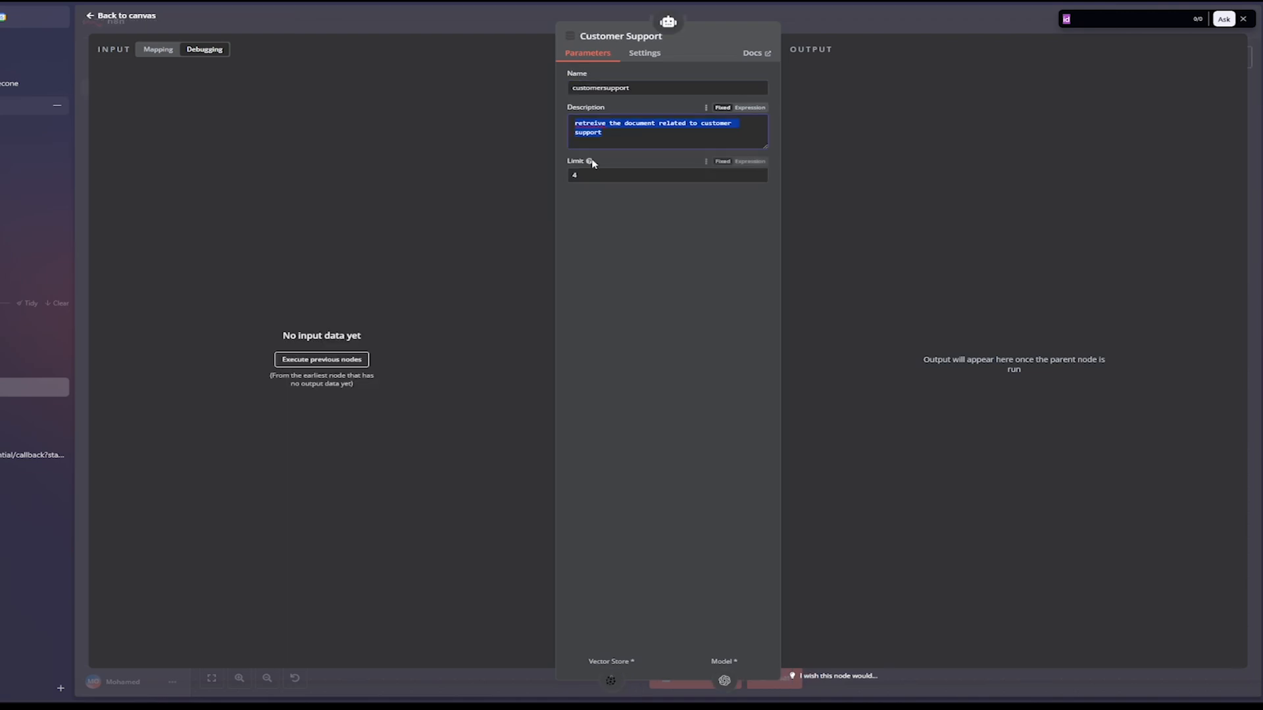
{"action": "double_click", "coordinate": [86, 19]}
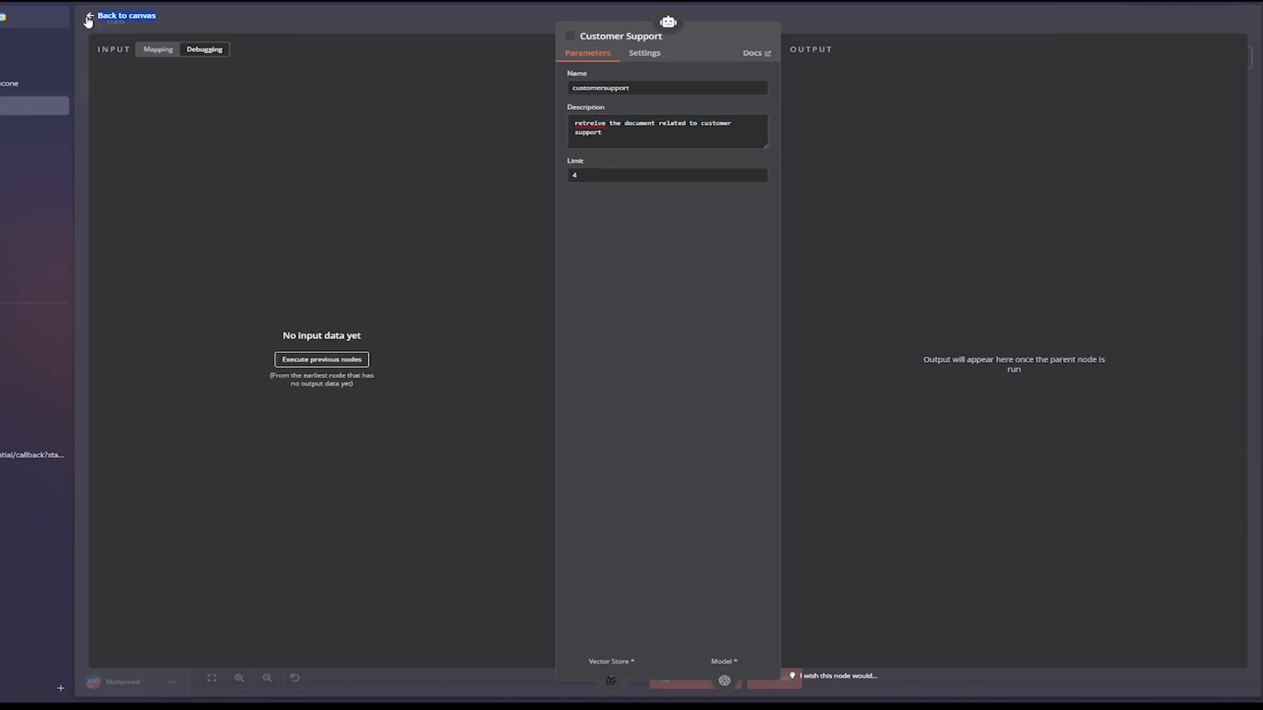
{"action": "left_click", "coordinate": [92, 19]}
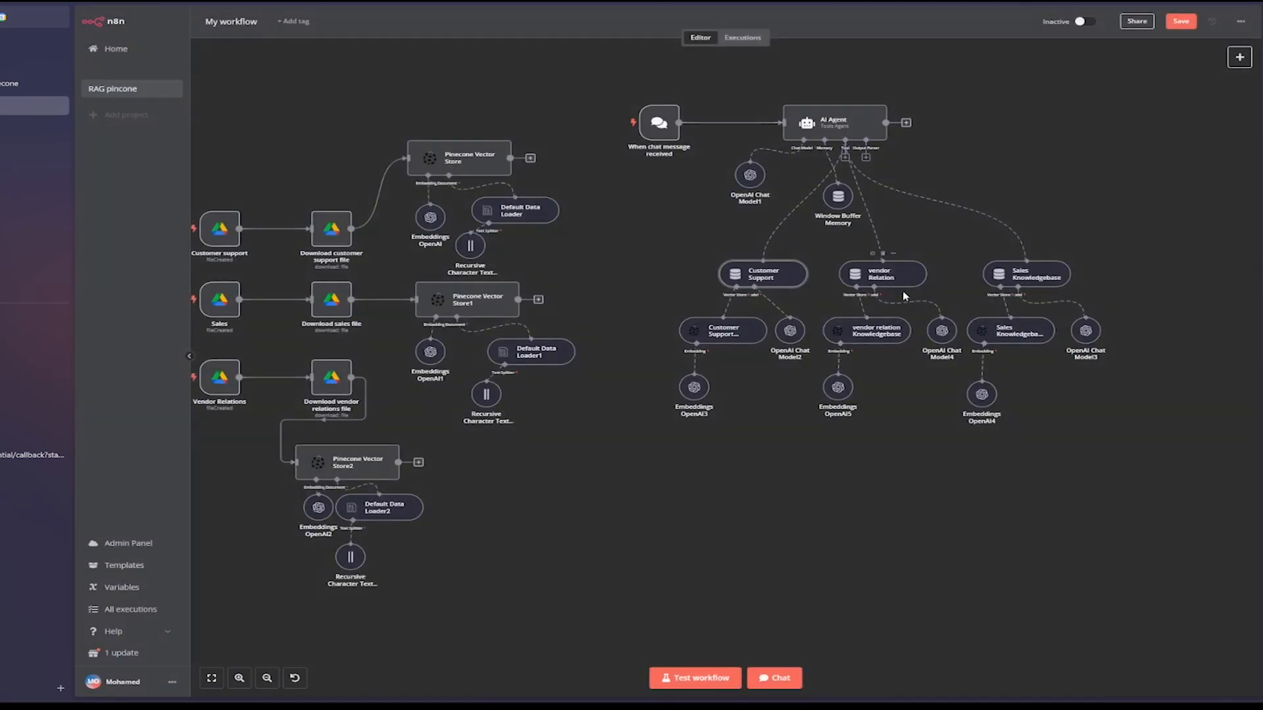
{"action": "double_click", "coordinate": [1038, 277]}
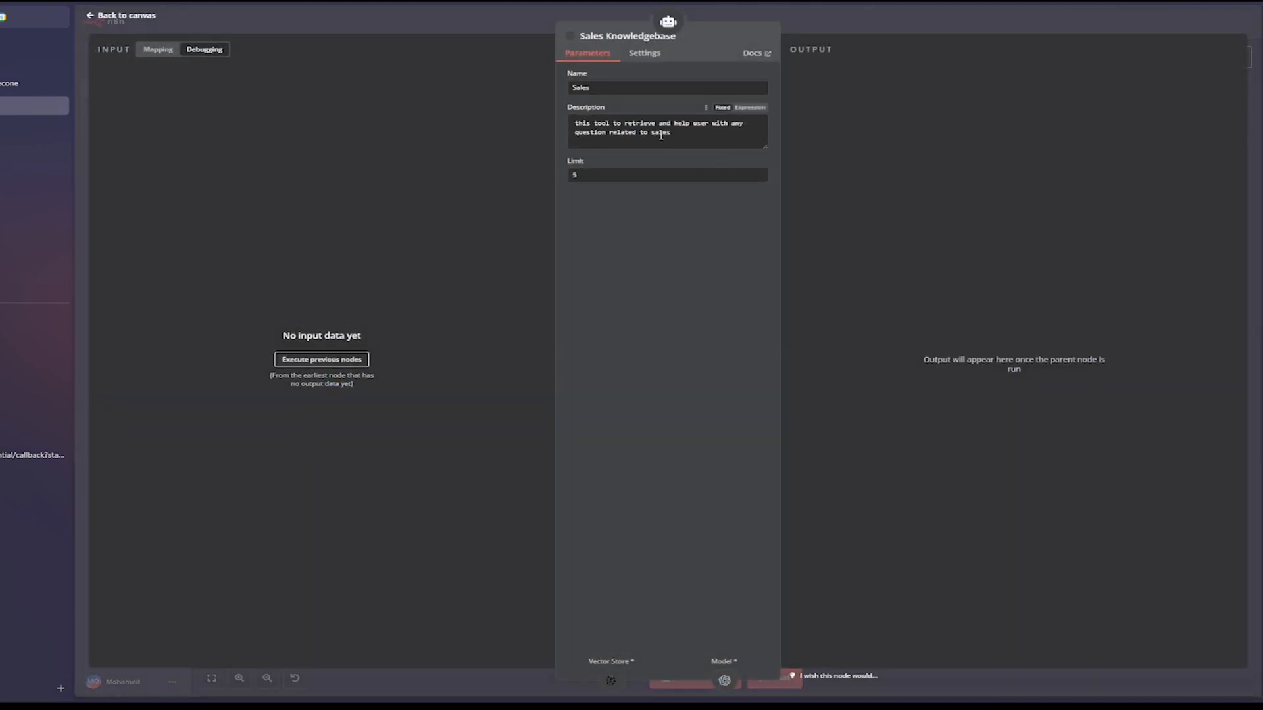
{"action": "left_click_drag", "start_coordinate": [662, 129], "coordinate": [558, 125]}
{"action": "key", "text": "ctrl+c"}
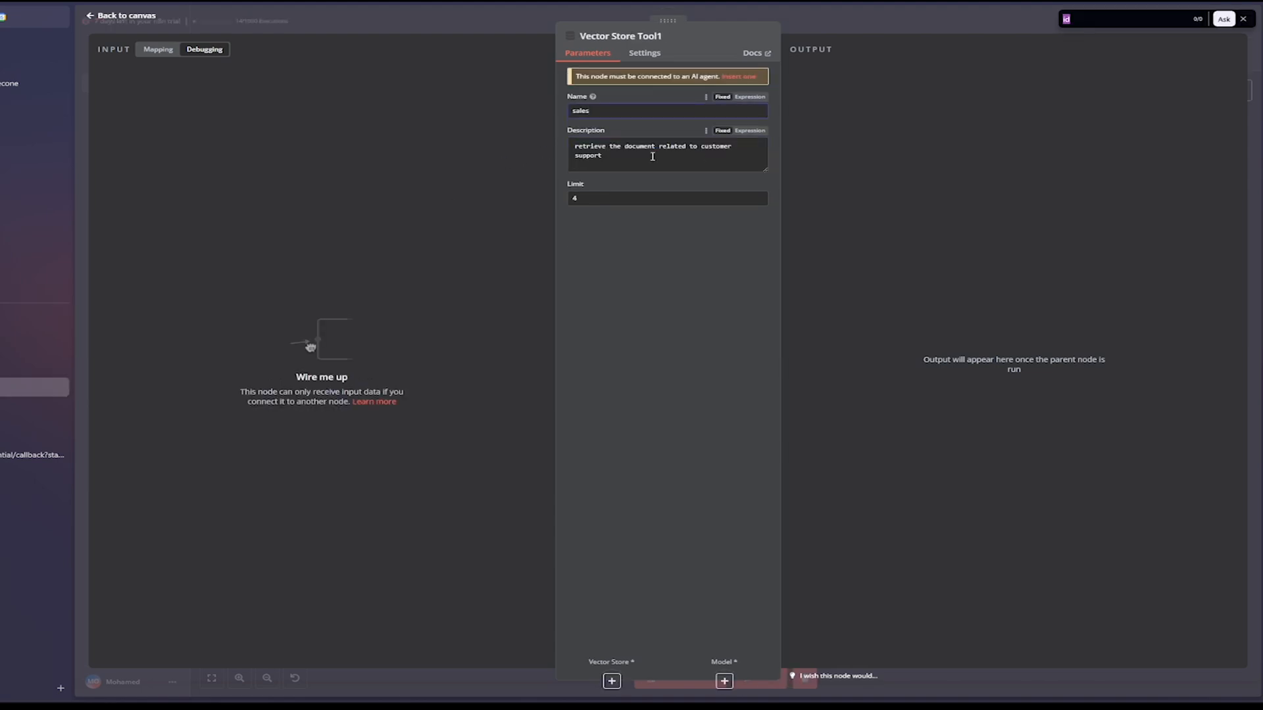
{"action": "key", "text": "ctrl+a"}
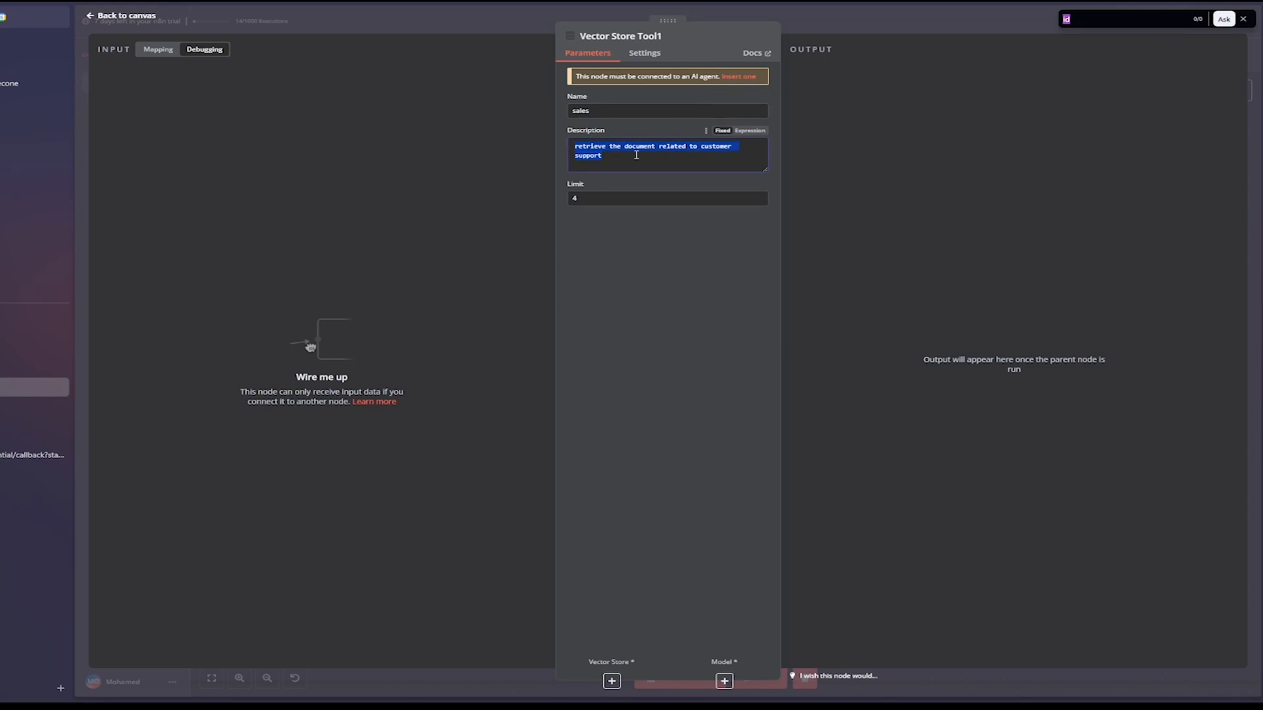
{"action": "key", "text": "ctrl+v"}
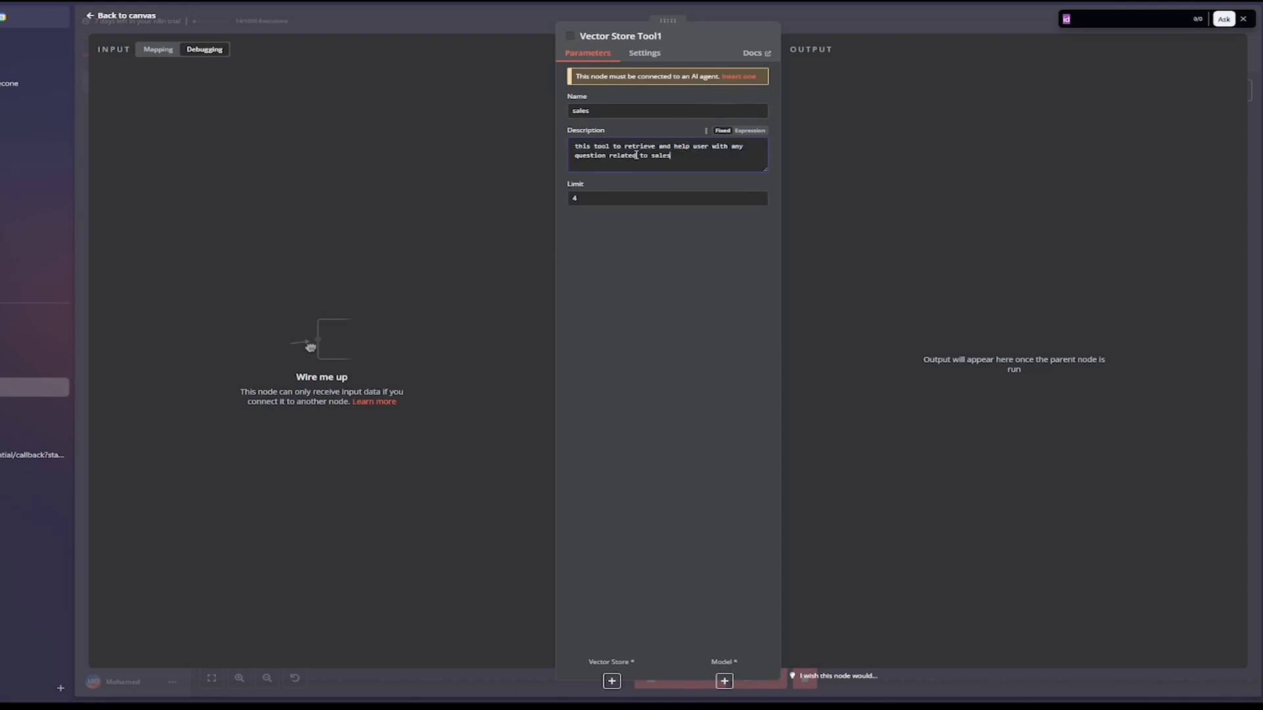
{"action": "left_click", "coordinate": [102, 16]}
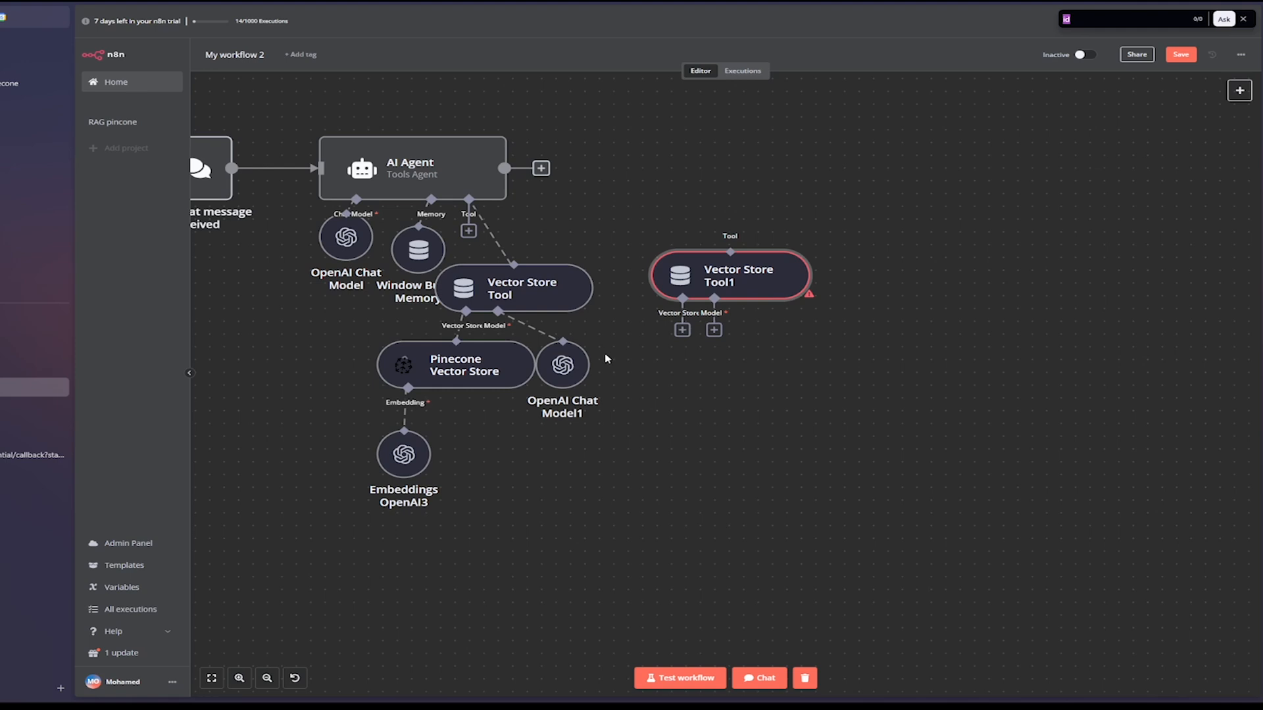
- Duplicate the Pinecone Vector Store node, place the copy beneath Vector Store Tool1 and connect it as that tool's vector store
{"action": "right_click", "coordinate": [478, 367]}
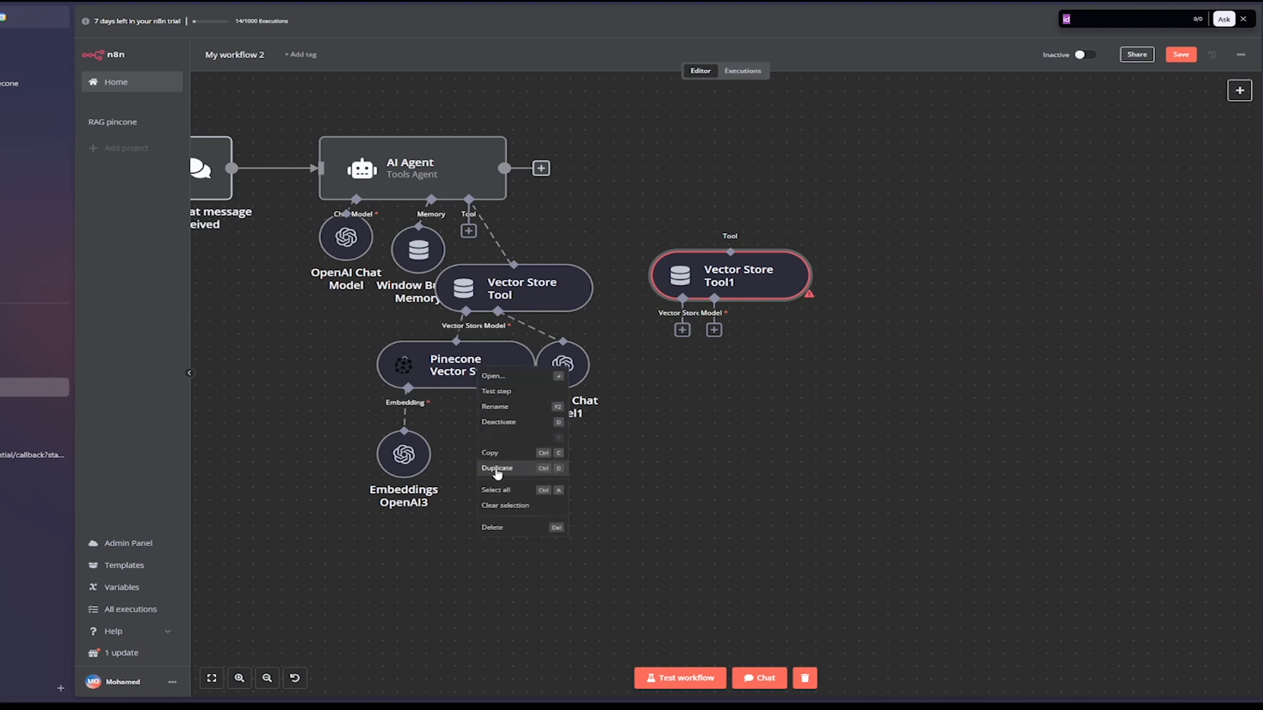
{"action": "left_click", "coordinate": [498, 469]}
{"action": "left_click_drag", "start_coordinate": [638, 427], "coordinate": [750, 401]}
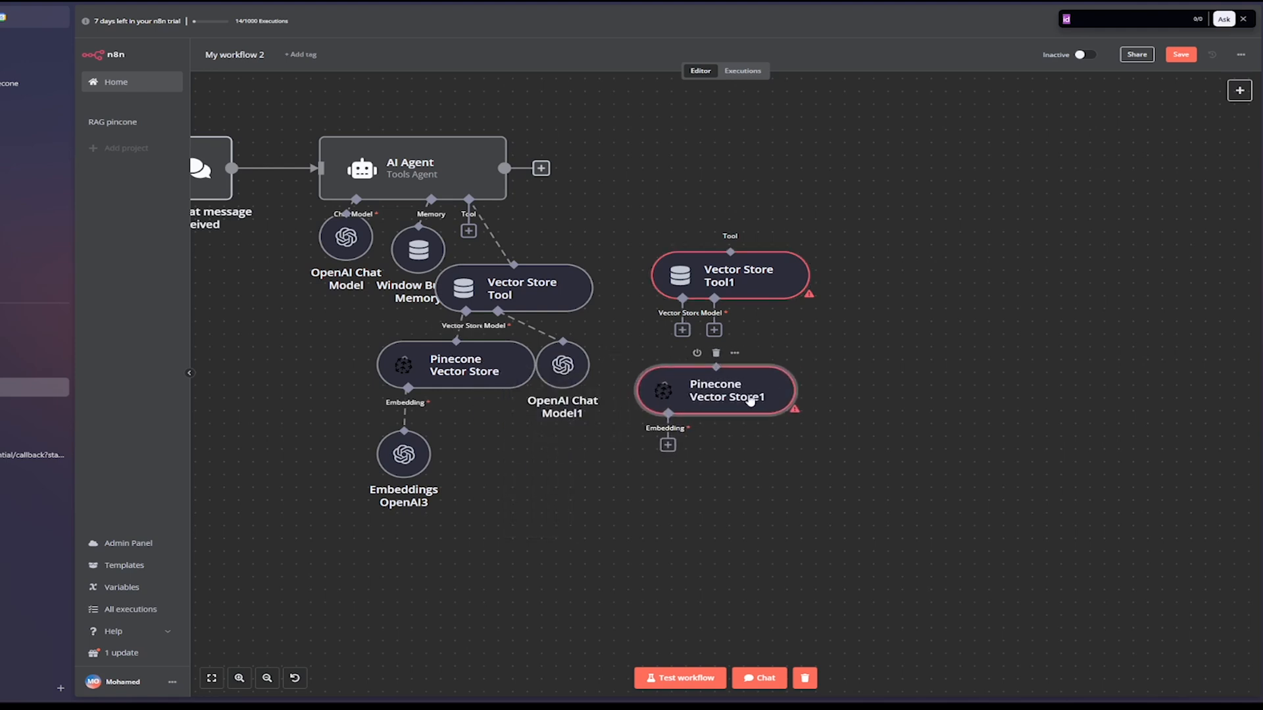
{"action": "left_click_drag", "start_coordinate": [685, 331], "coordinate": [726, 413]}
- Duplicate OpenAI Chat Model1, connect the copy as Vector Store Tool1's model and place it beside the copied Pinecone node
{"action": "right_click", "coordinate": [574, 373]}
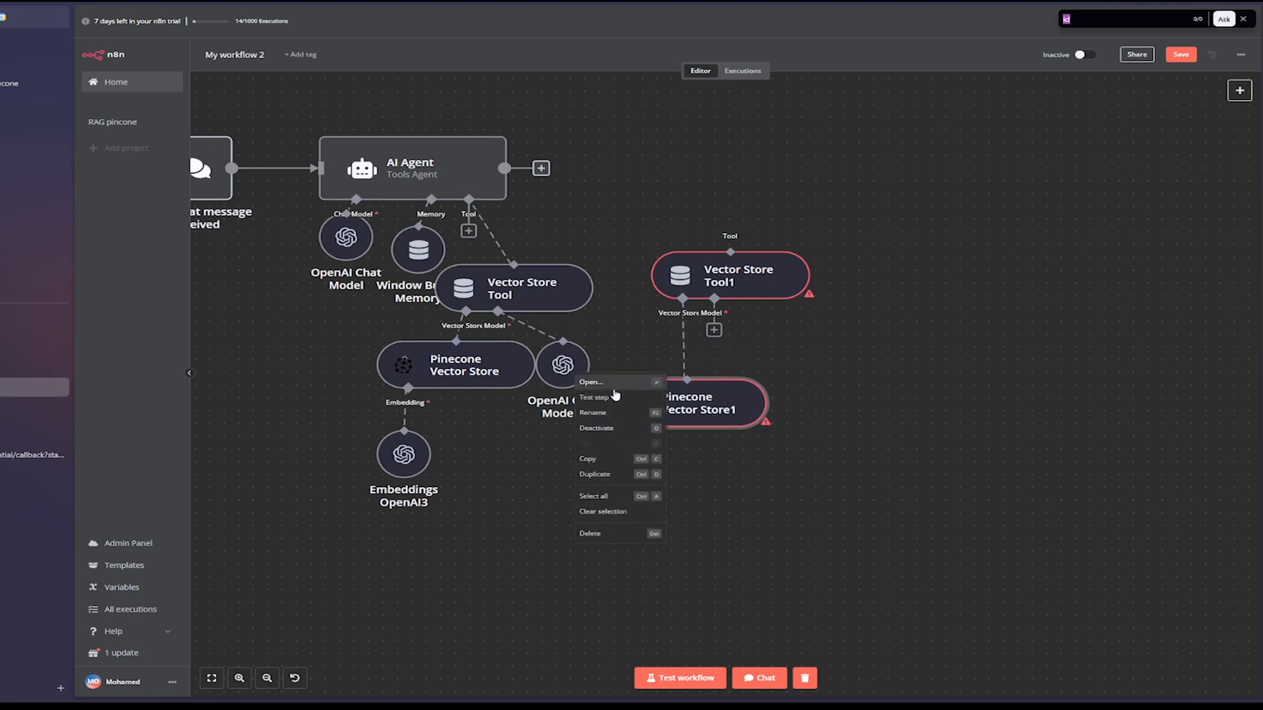
{"action": "left_click", "coordinate": [594, 475]}
{"action": "left_click_drag", "start_coordinate": [667, 455], "coordinate": [836, 389]}
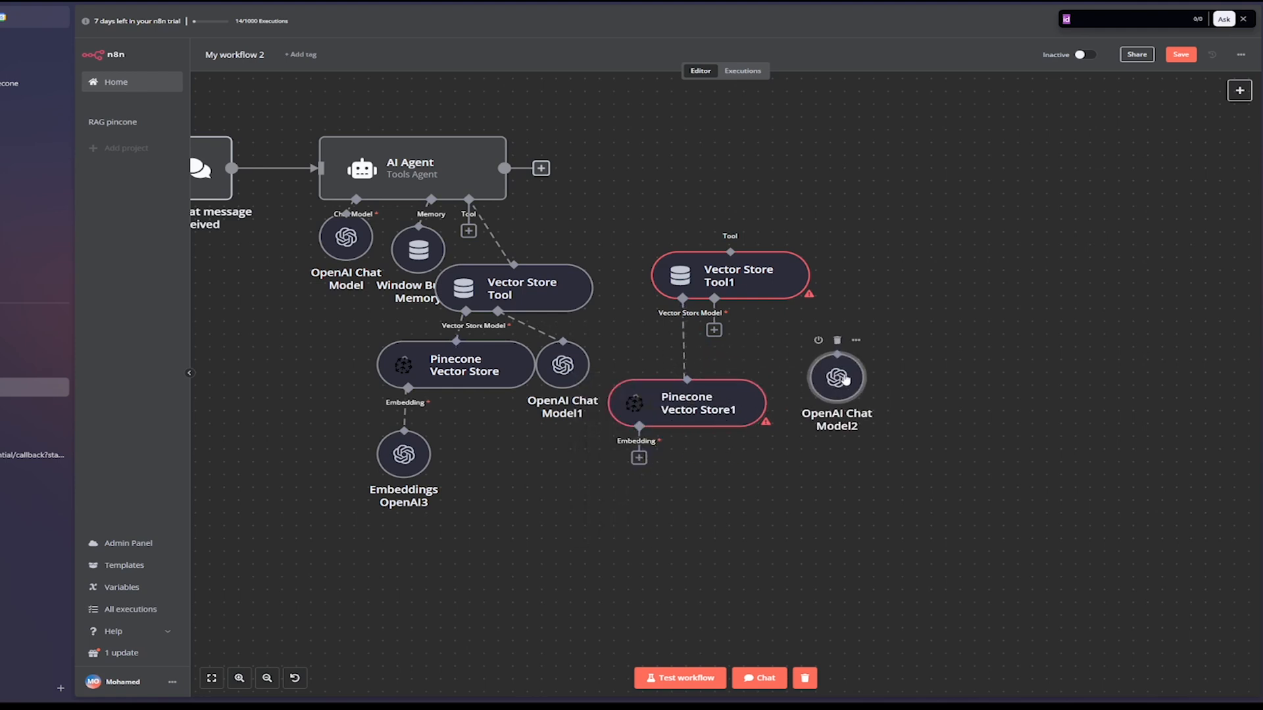
{"action": "left_click_drag", "start_coordinate": [714, 299], "coordinate": [830, 382]}
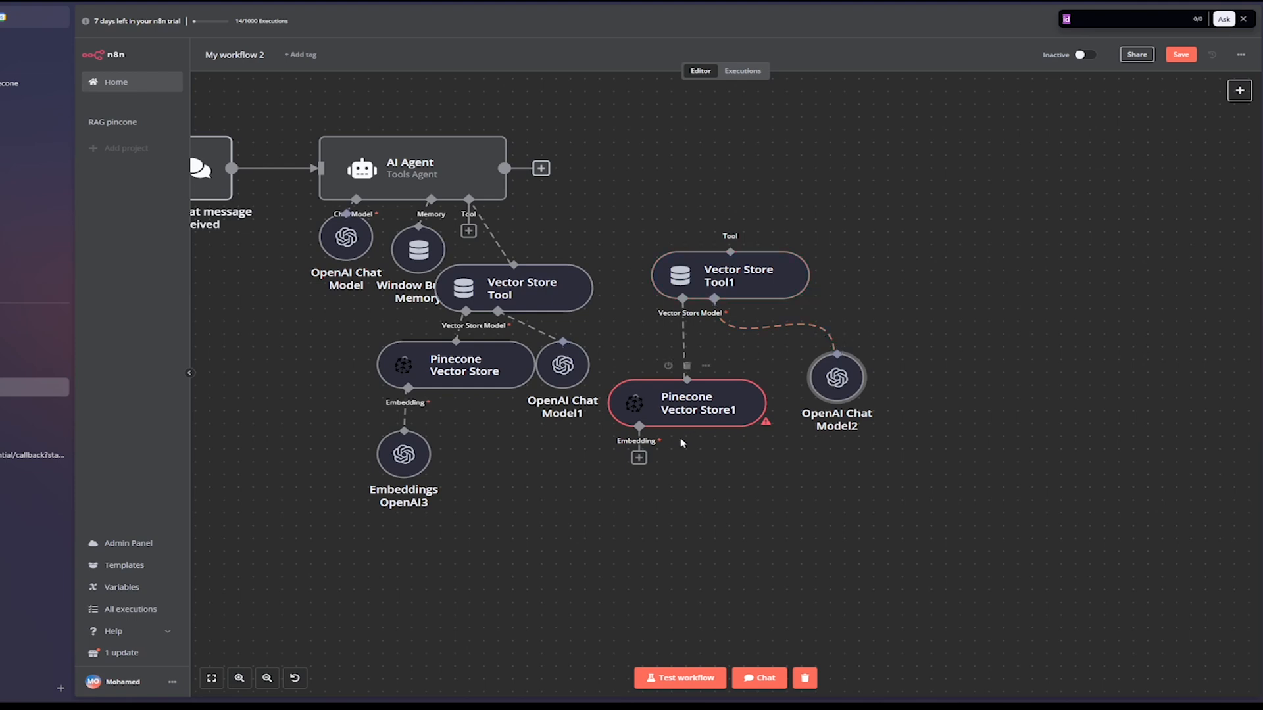
{"action": "left_click_drag", "start_coordinate": [688, 414], "coordinate": [715, 401]}
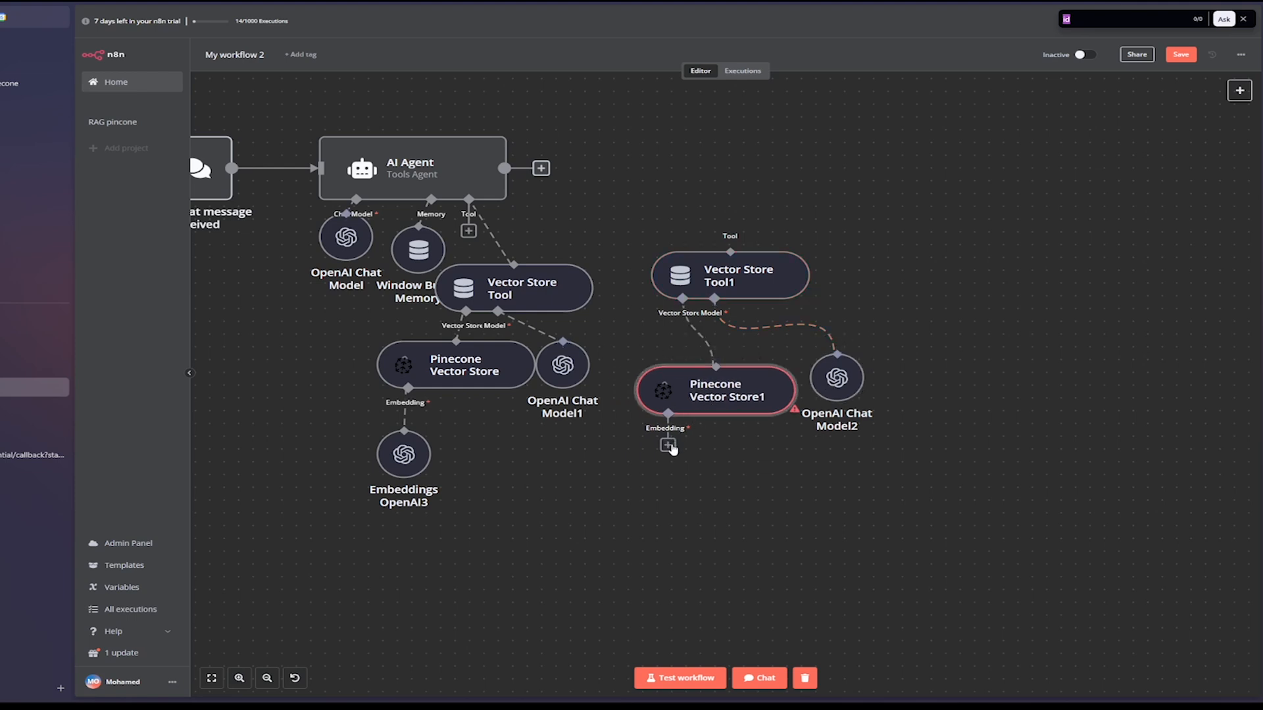
{"action": "double_click", "coordinate": [717, 395]}
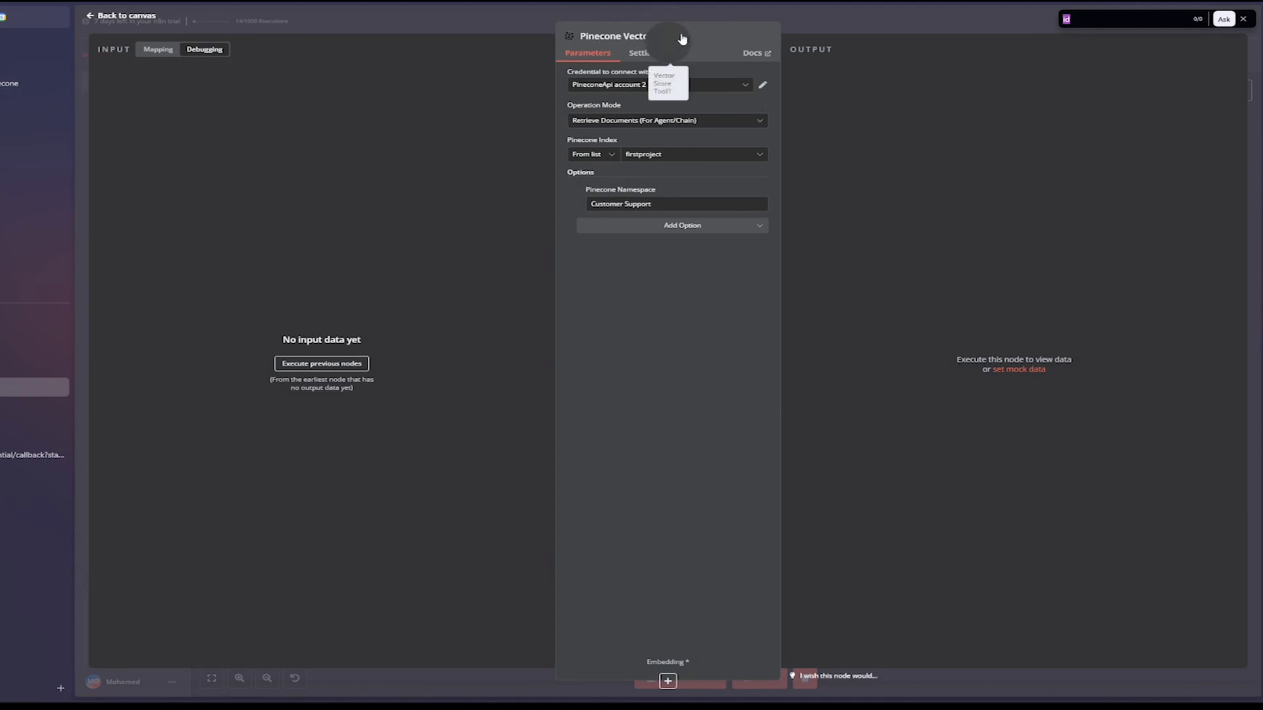
{"action": "left_click_drag", "start_coordinate": [680, 40], "coordinate": [750, 67]}
{"action": "left_click", "coordinate": [645, 40]}
{"action": "left_click", "coordinate": [630, 39]}
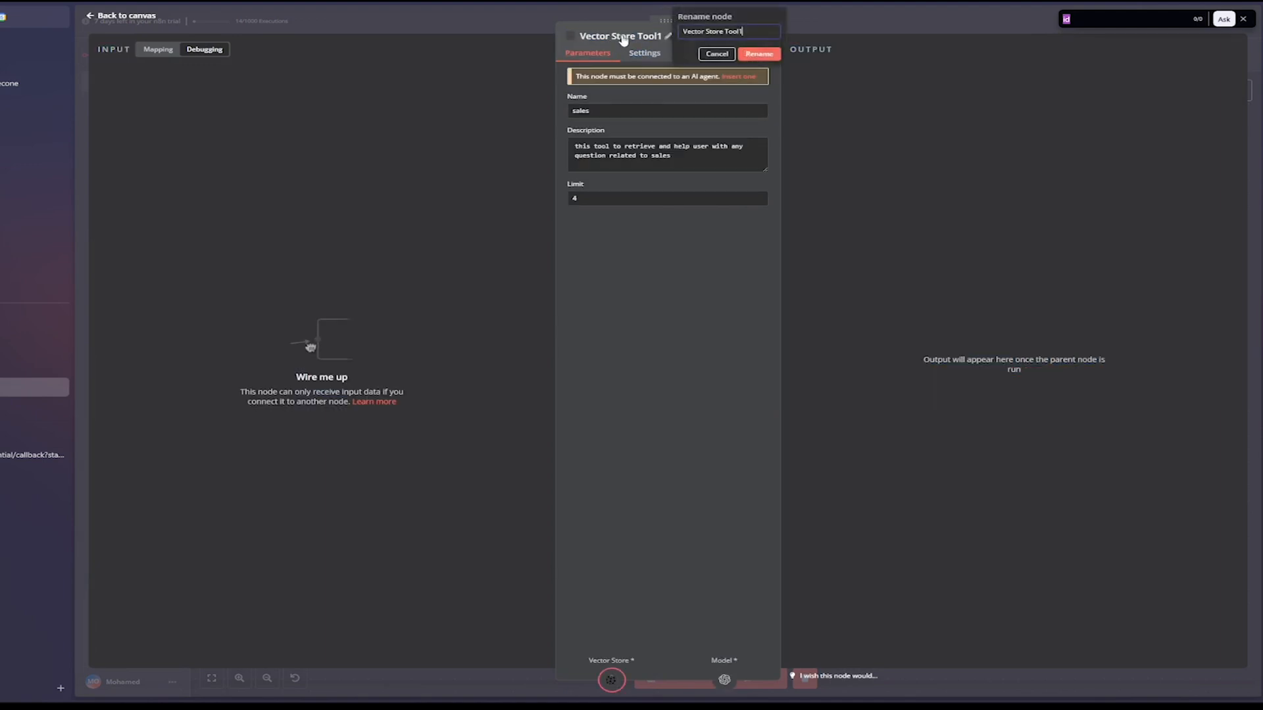
{"action": "left_click", "coordinate": [90, 15]}
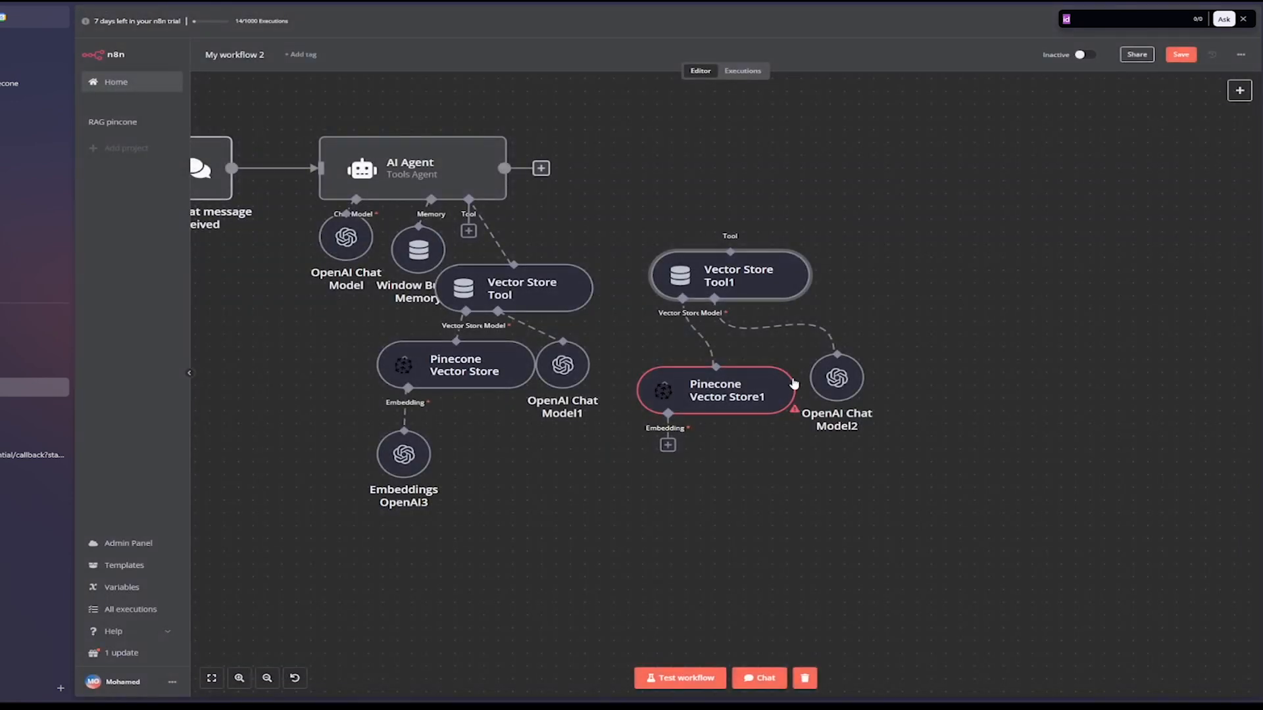
- Rename the copied Pinecone Vector Store node to sales and set its Pinecone namespace to Sales
{"action": "key", "text": "Return"}
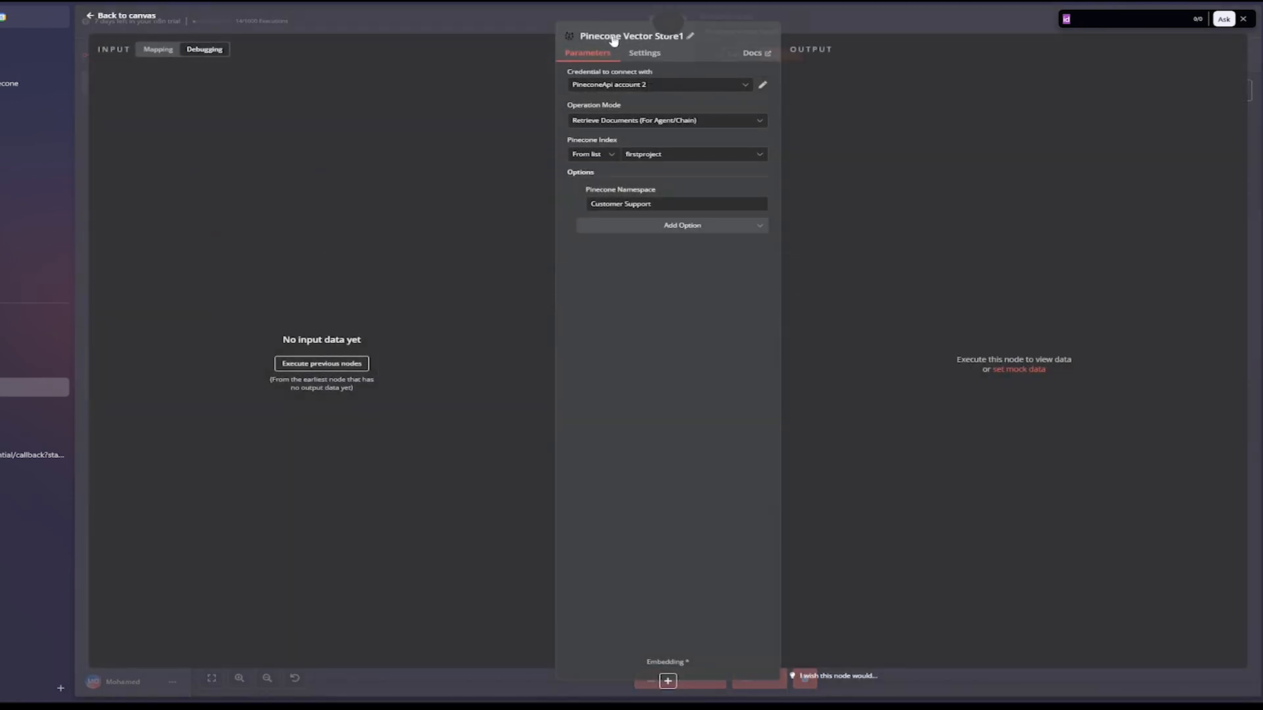
{"action": "left_click", "coordinate": [615, 37]}
{"action": "left_click_drag", "start_coordinate": [785, 28], "coordinate": [694, 33]}
{"action": "type", "text": "sales"}
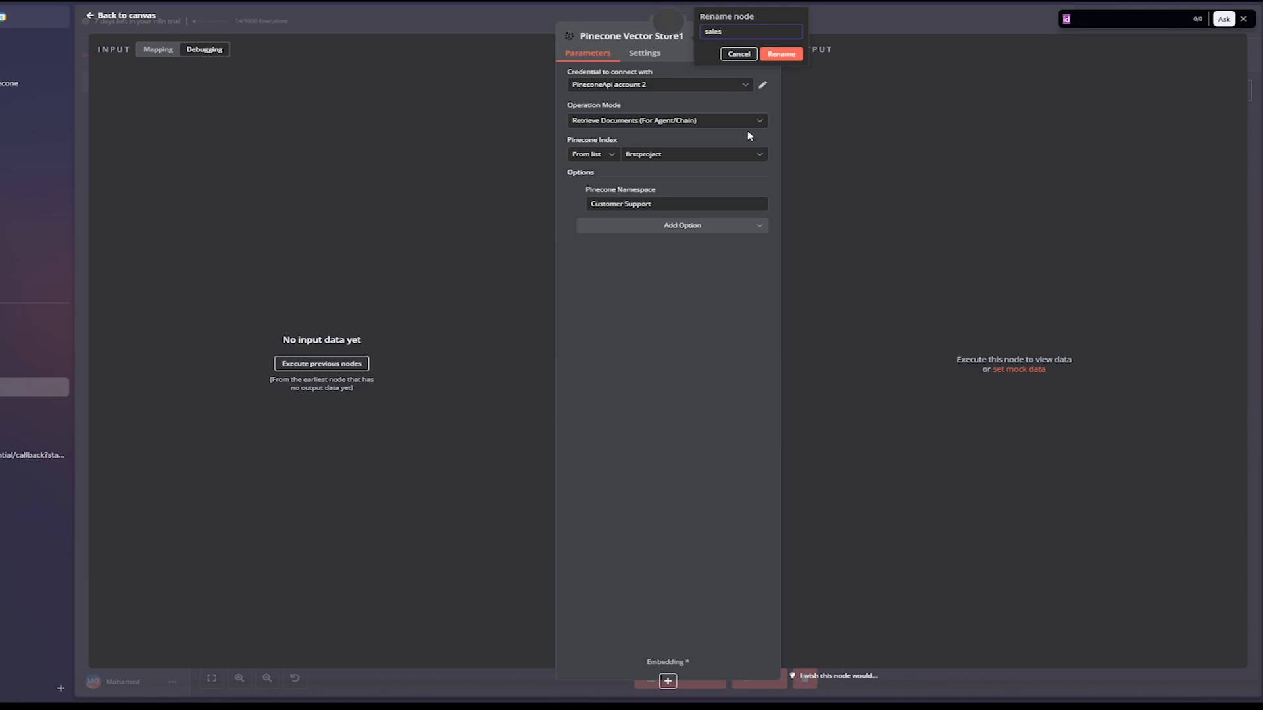
{"action": "key", "text": "Return"}
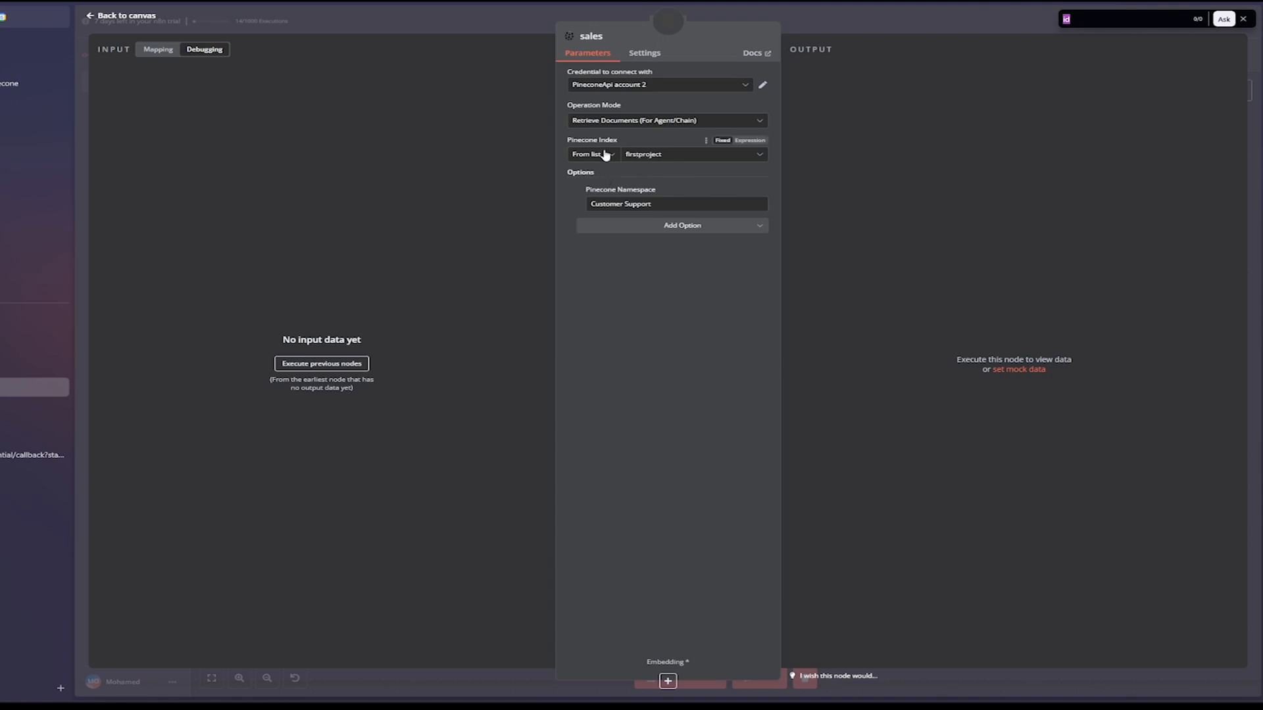
{"action": "left_click_drag", "start_coordinate": [656, 204], "coordinate": [552, 221]}
{"action": "type", "text": "Sales"}
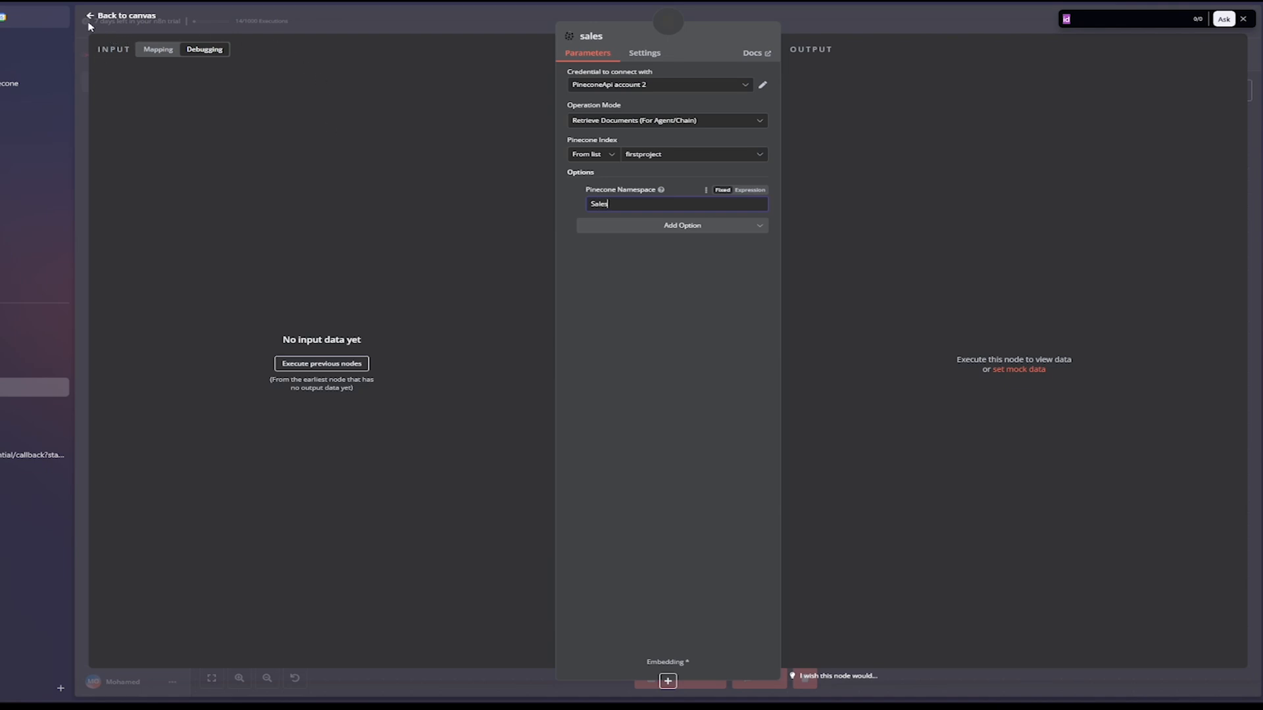
{"action": "left_click", "coordinate": [92, 17]}
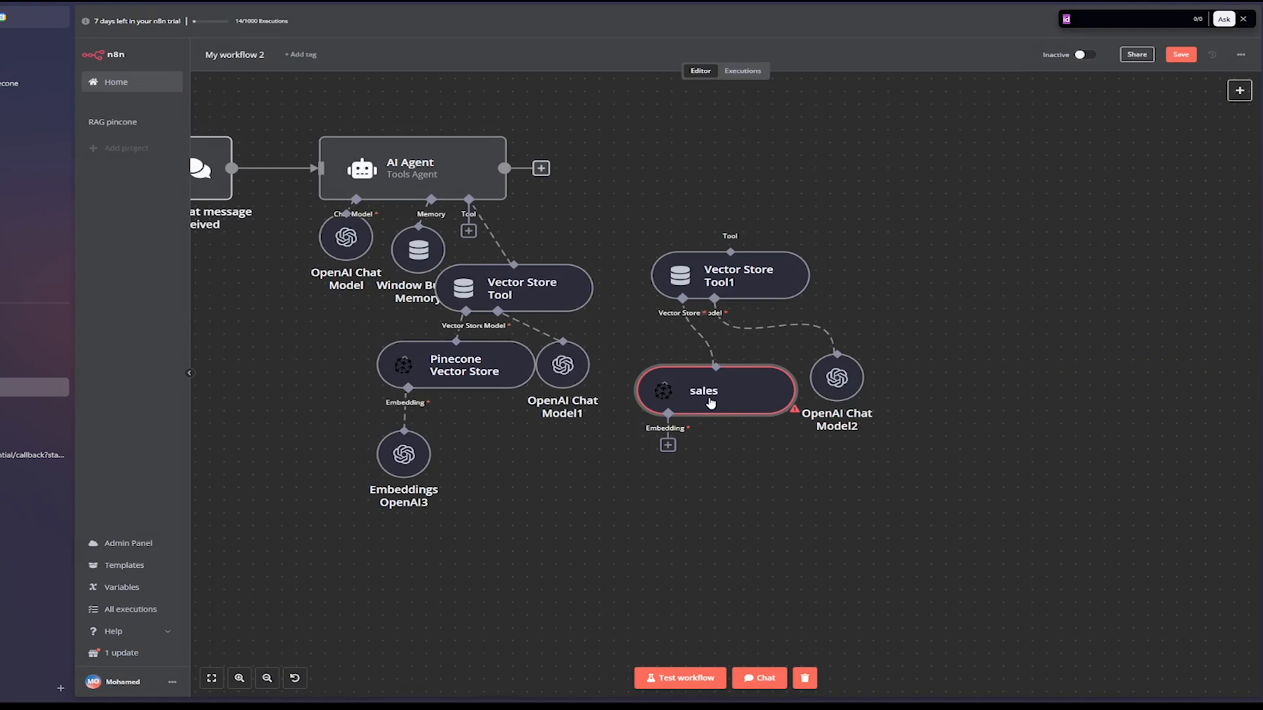
- Add an Embeddings OpenAI node beneath the sales vector store, using the OpenAi account 3 credential and the text-embedding-3-small model
{"action": "left_click", "coordinate": [668, 446]}
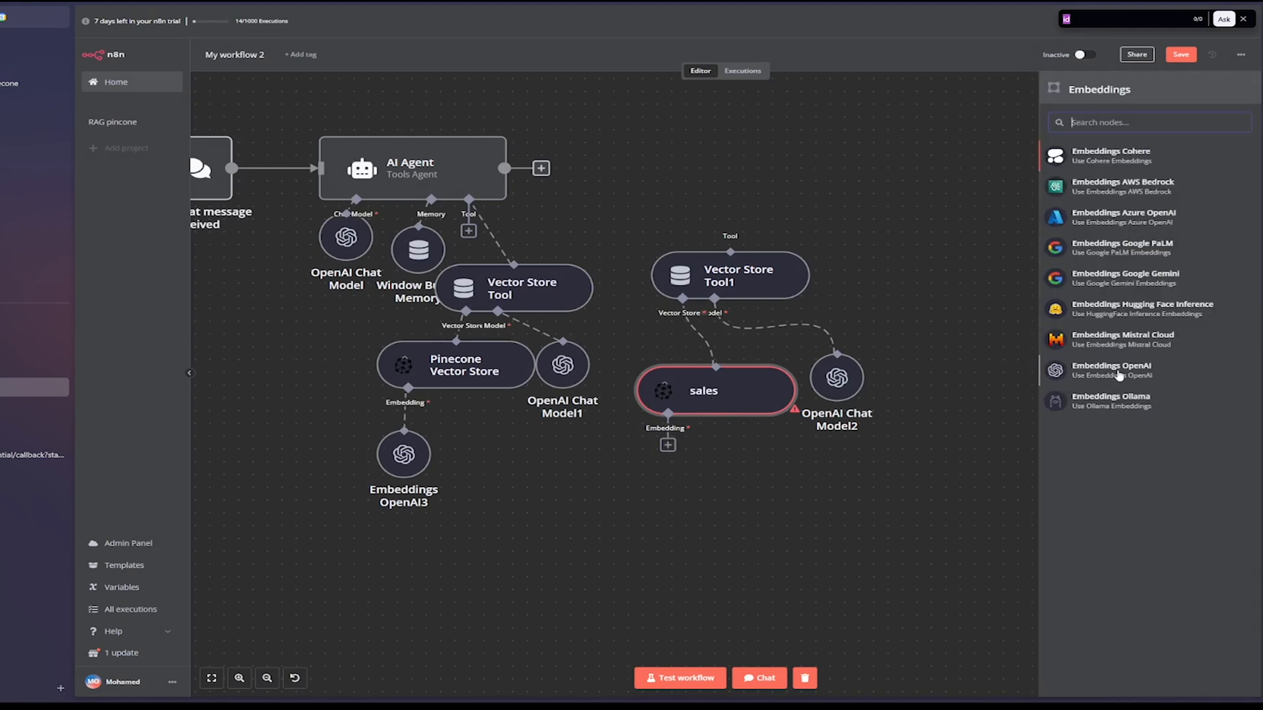
{"action": "left_click", "coordinate": [1119, 372]}
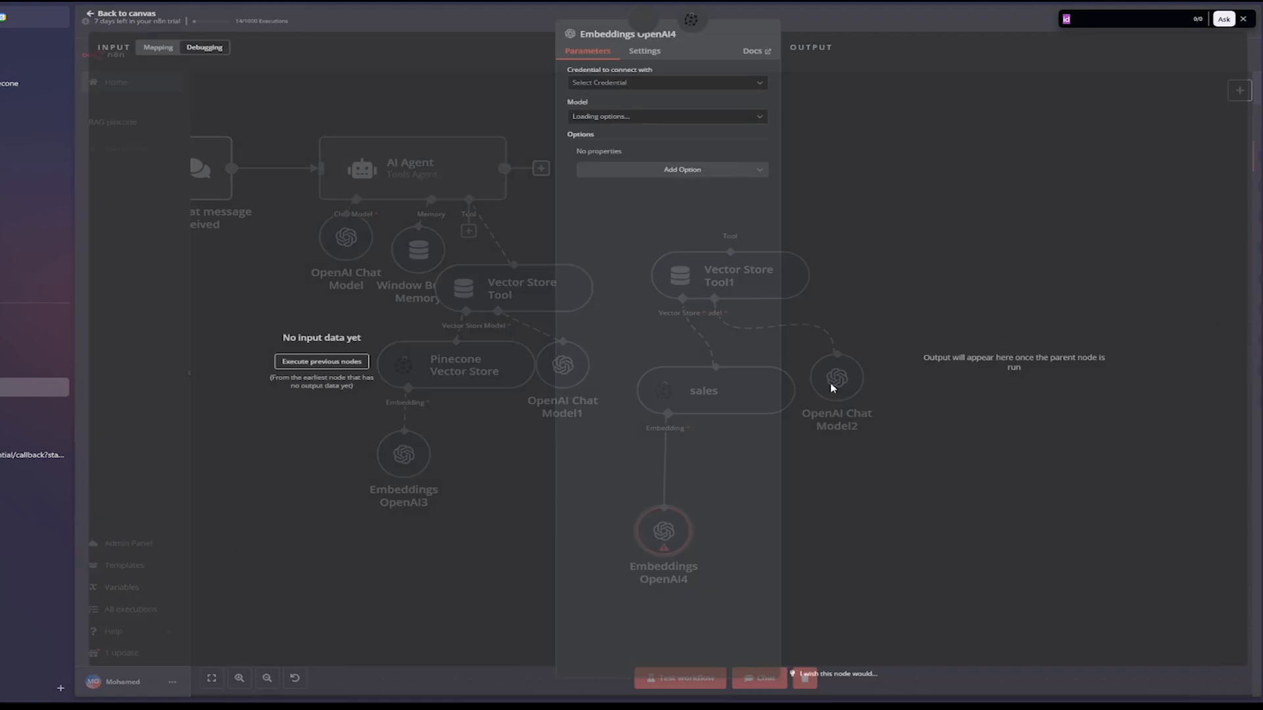
{"action": "left_click", "coordinate": [655, 89]}
{"action": "left_click", "coordinate": [645, 147]}
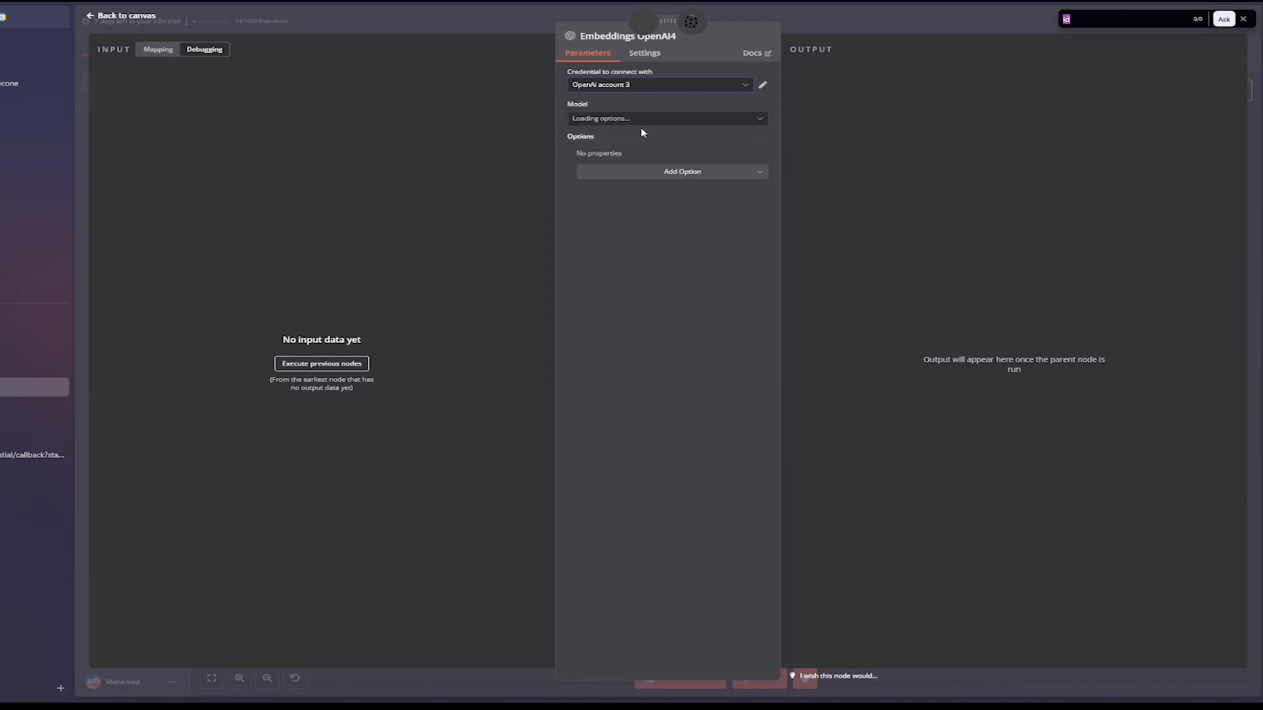
{"action": "left_click", "coordinate": [638, 121]}
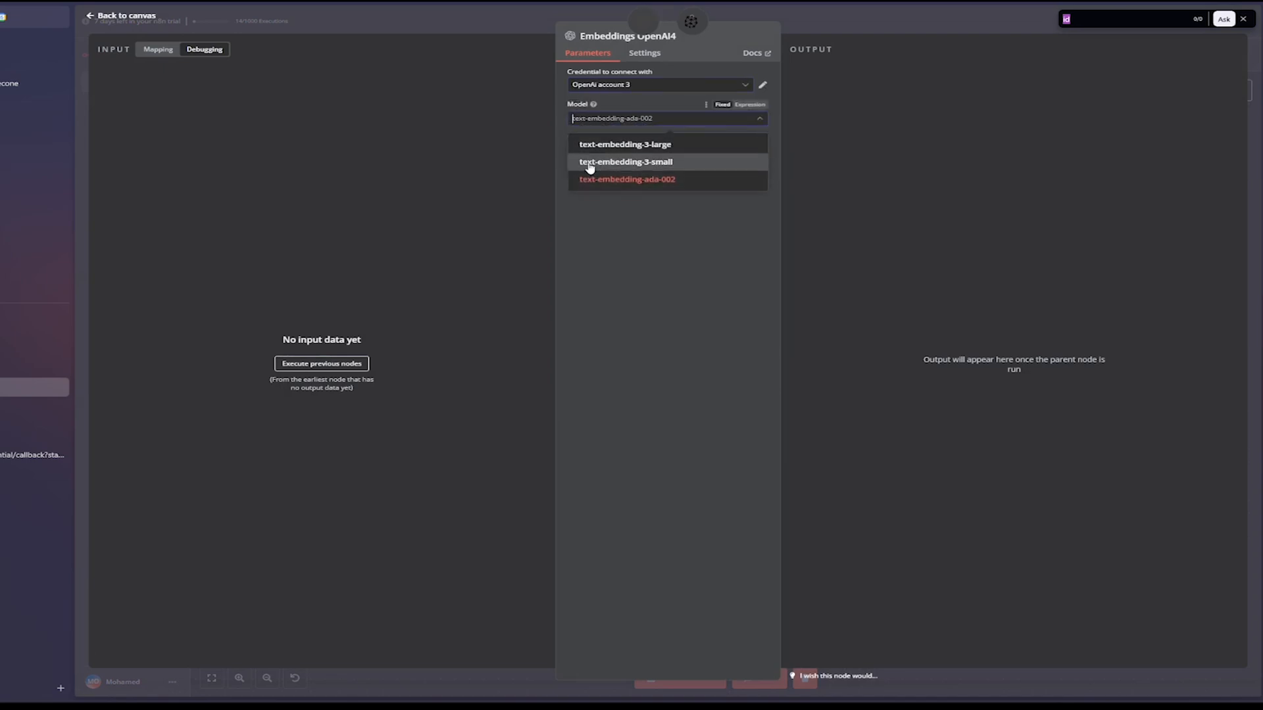
{"action": "left_click", "coordinate": [648, 163]}
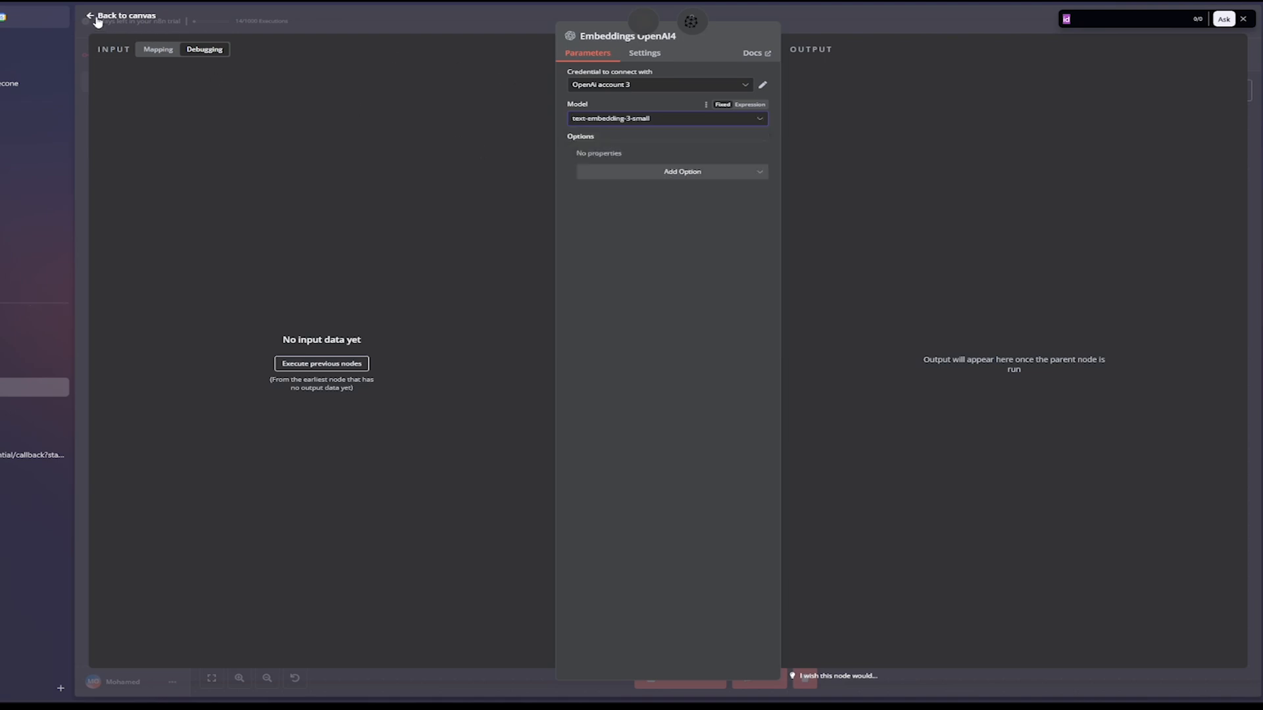
{"action": "left_click", "coordinate": [102, 18]}
{"action": "left_click_drag", "start_coordinate": [692, 528], "coordinate": [706, 478]}
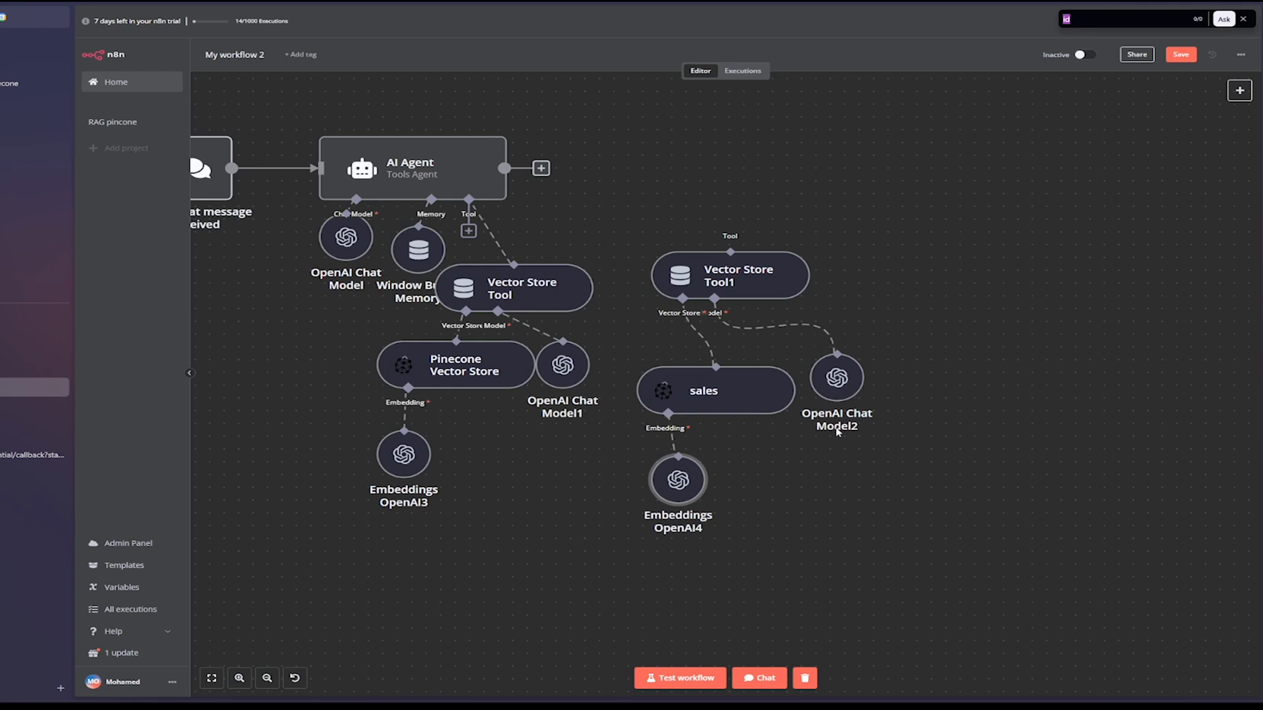
- Align Vector Store Tool1 and its sub-nodes compactly beside the first tool group and connect the tool to the AI Agent's Tool connection
{"action": "double_click", "coordinate": [838, 378]}
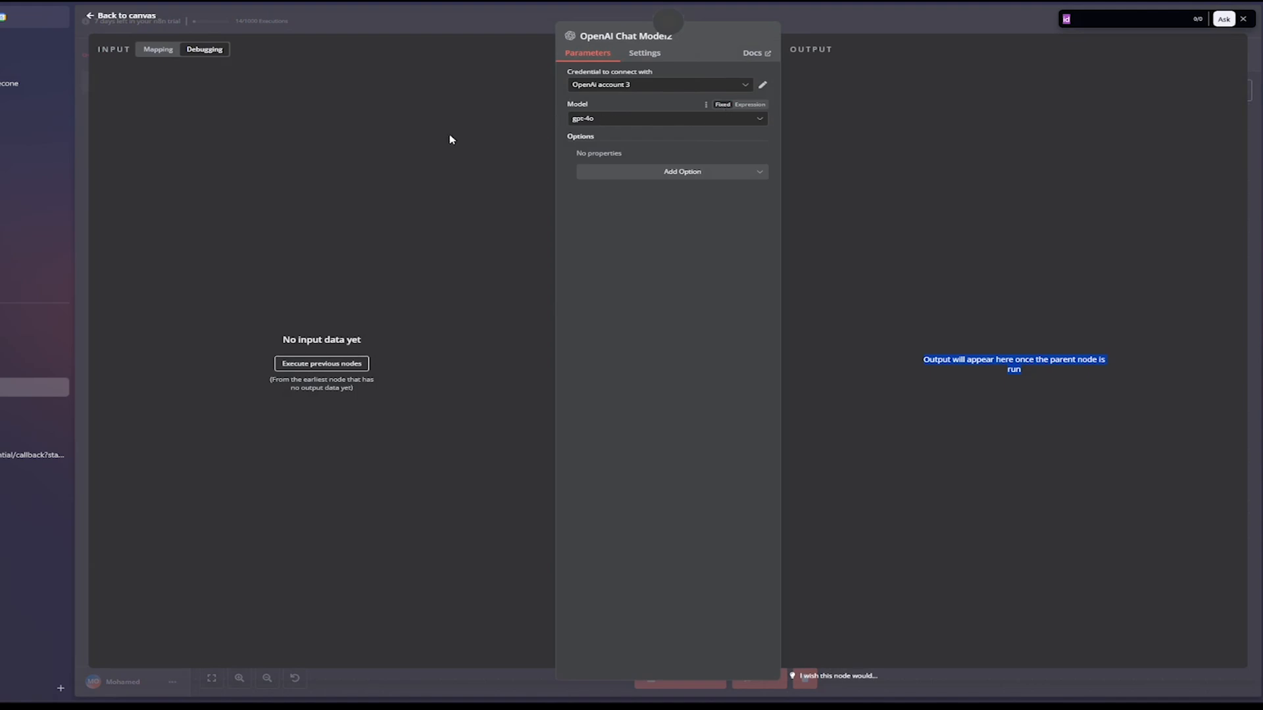
{"action": "left_click", "coordinate": [90, 17]}
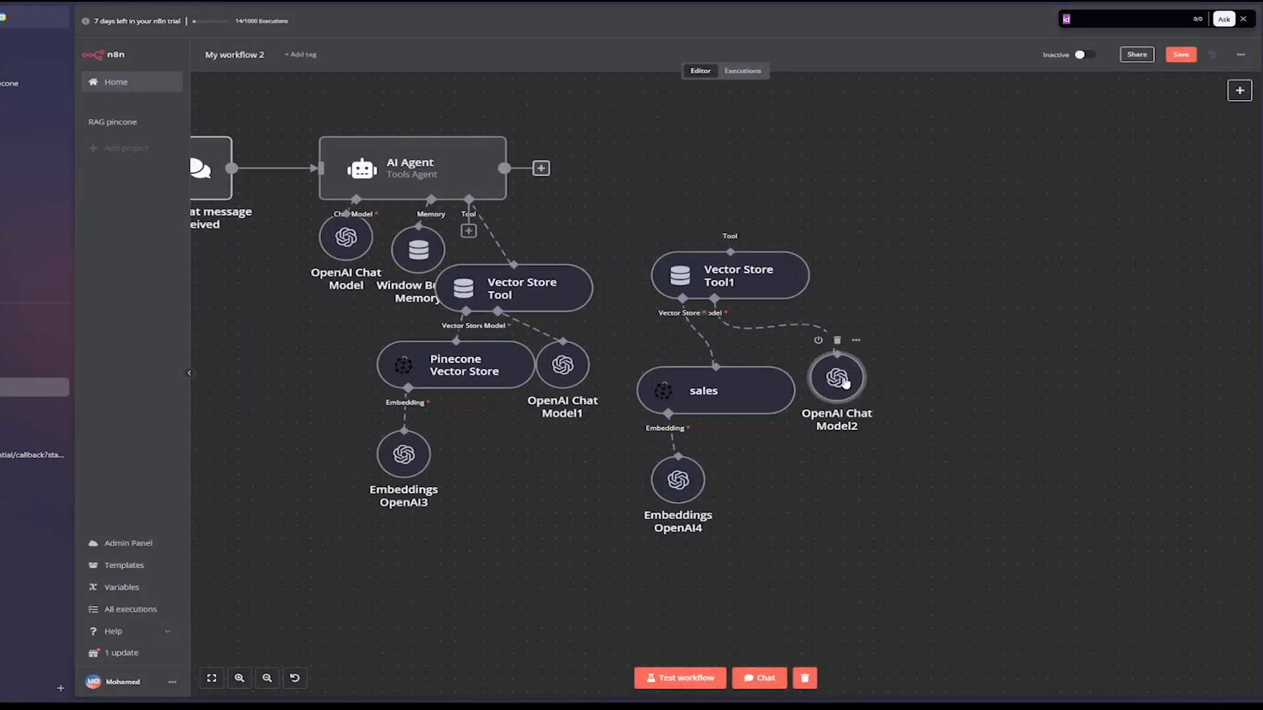
{"action": "left_click_drag", "start_coordinate": [846, 382], "coordinate": [849, 357]}
{"action": "left_click_drag", "start_coordinate": [757, 403], "coordinate": [732, 379]}
{"action": "left_click_drag", "start_coordinate": [834, 364], "coordinate": [805, 364]}
{"action": "left_click_drag", "start_coordinate": [731, 276], "coordinate": [717, 276]}
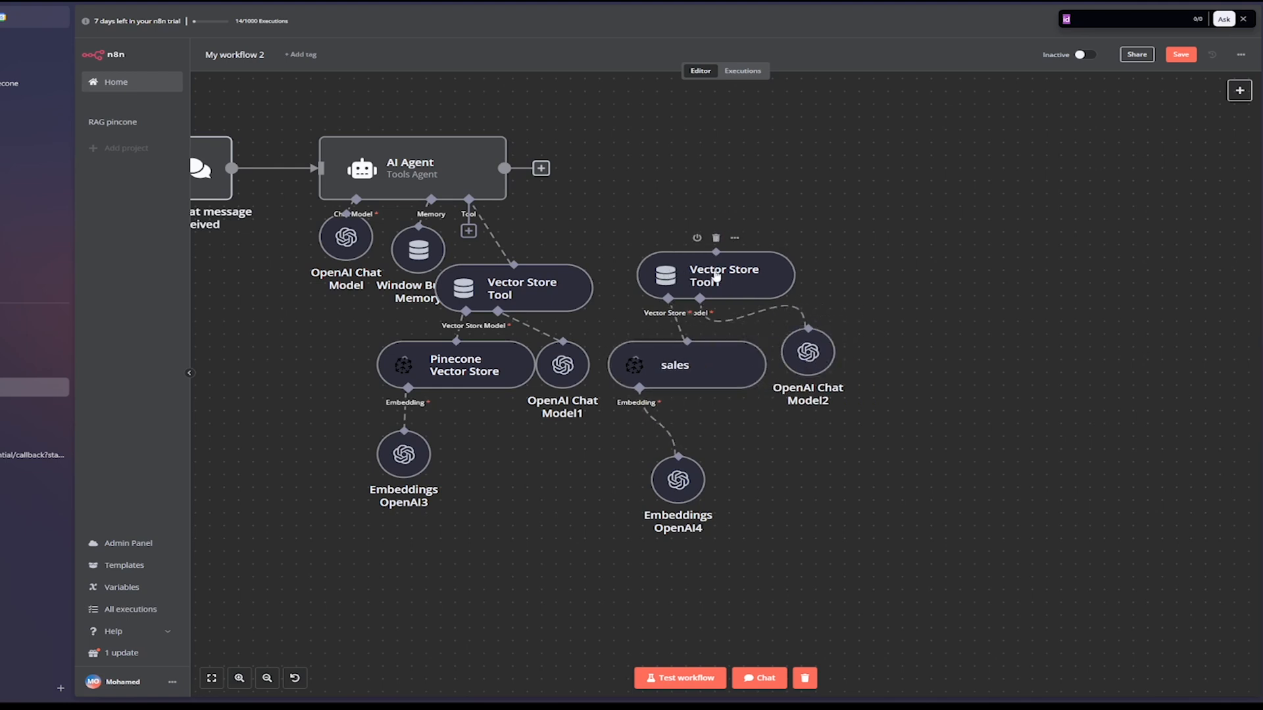
{"action": "mouse_move", "coordinate": [469, 200]}
{"action": "left_mouse_down"}
{"action": "mouse_move", "coordinate": [638, 243]}
{"action": "mouse_move", "coordinate": [720, 247]}
{"action": "left_mouse_up"}
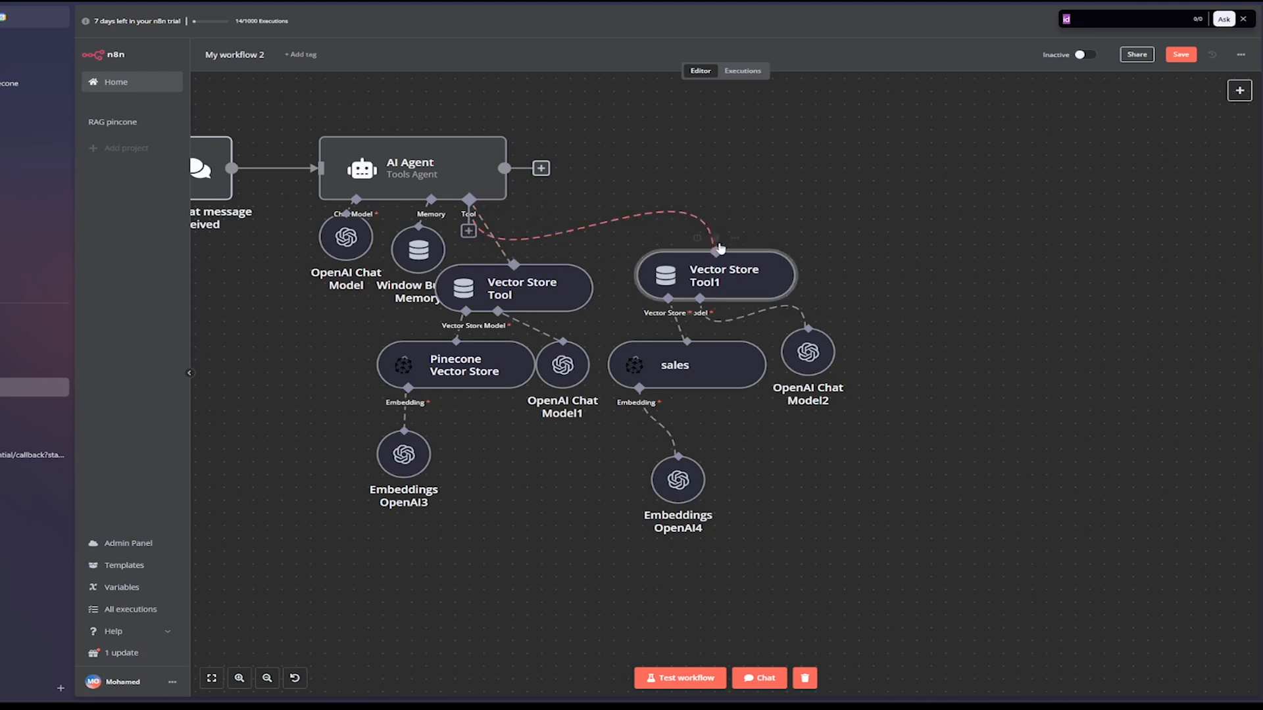
{"action": "left_click_drag", "start_coordinate": [682, 476], "coordinate": [647, 453]}
{"action": "left_click", "coordinate": [646, 454]}
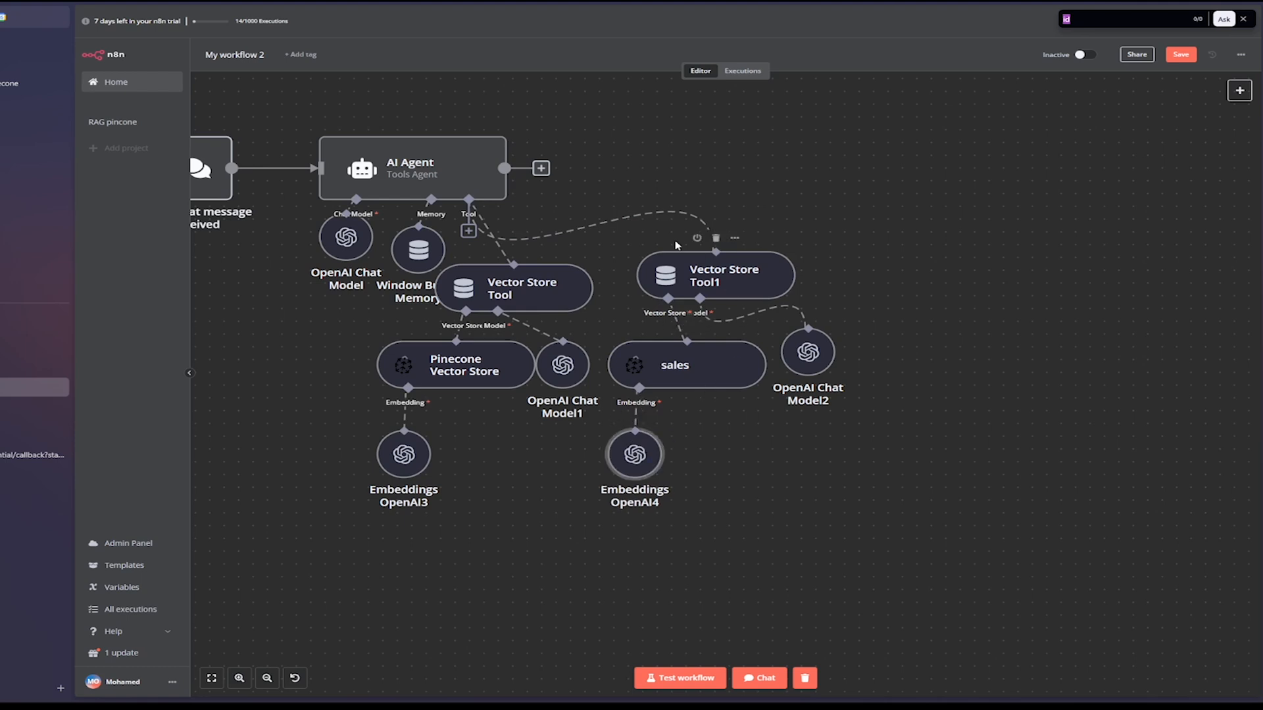
- Duplicate Vector Store Tool1 as a further tool connected to the AI Agent and open the copy's parameters
{"action": "right_click", "coordinate": [736, 278]}
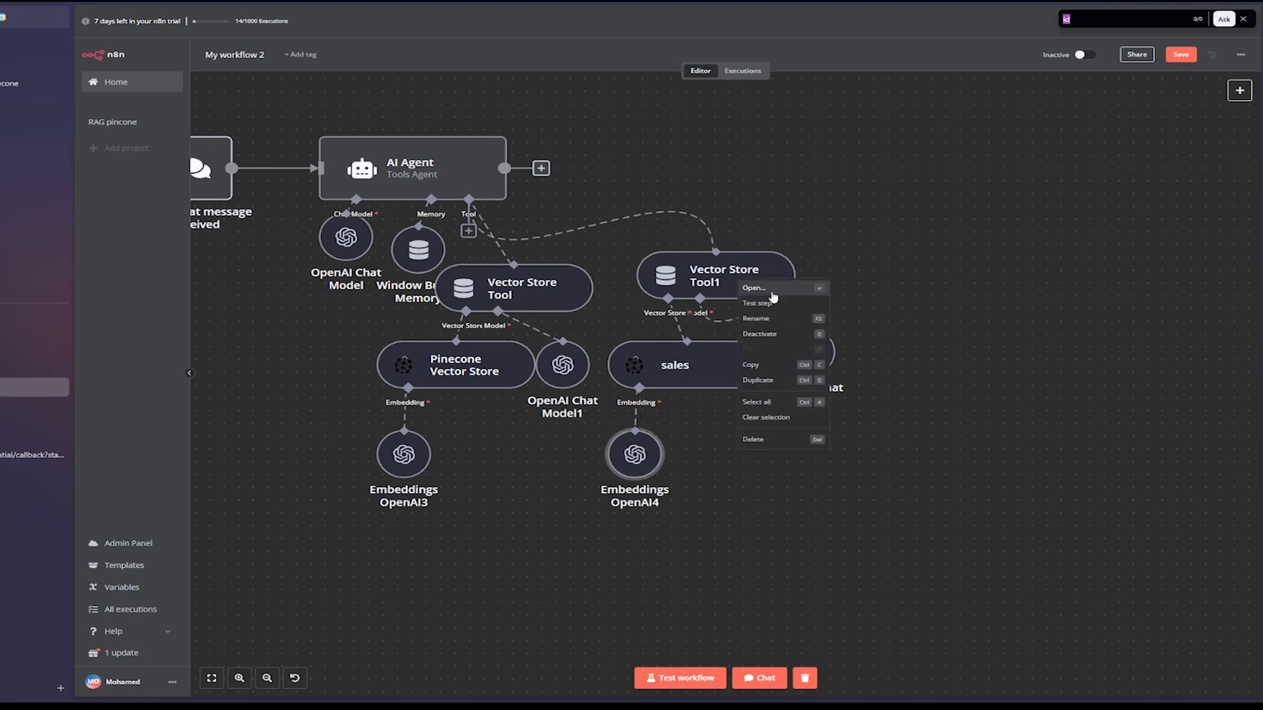
{"action": "left_click", "coordinate": [769, 382]}
{"action": "left_click_drag", "start_coordinate": [845, 311], "coordinate": [973, 287]}
{"action": "left_click_drag", "start_coordinate": [469, 199], "coordinate": [925, 281]}
{"action": "double_click", "coordinate": [926, 281]}
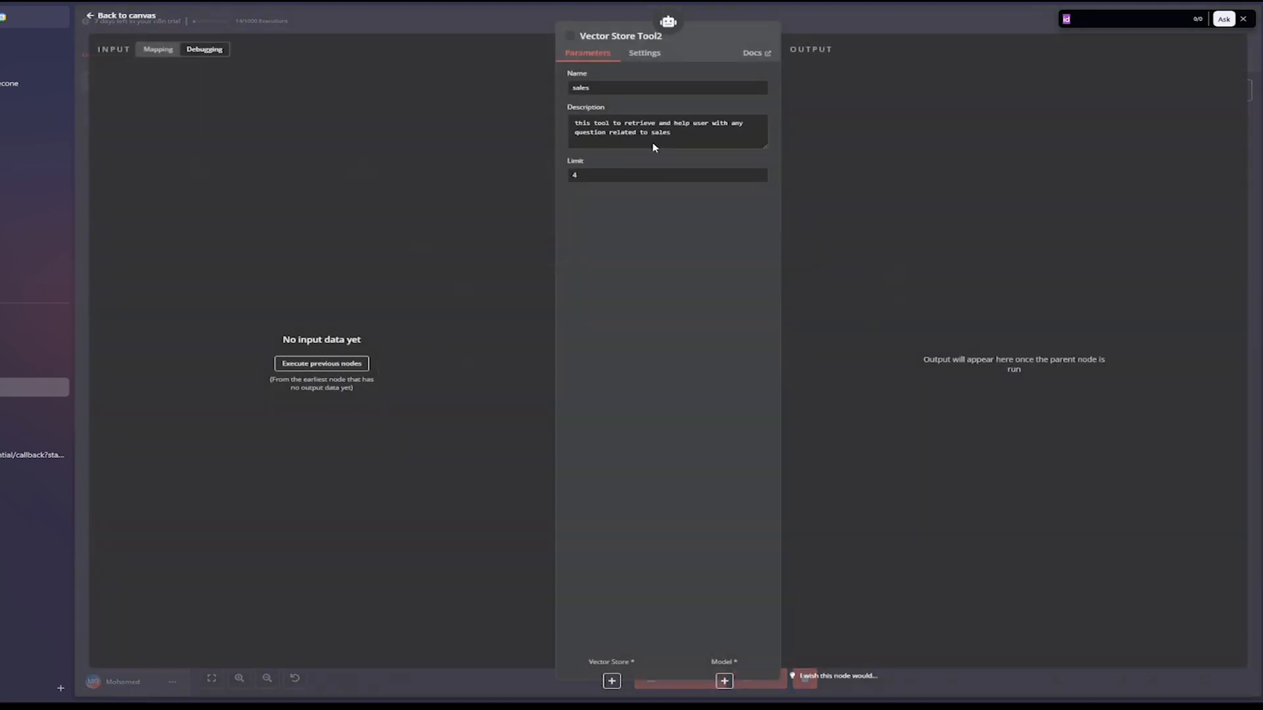
- Set Vector Store Tool2's name to Vendor and copy the vendor Relation tool's description from the existing My workflow
{"action": "left_click_drag", "start_coordinate": [587, 86], "coordinate": [549, 90]}
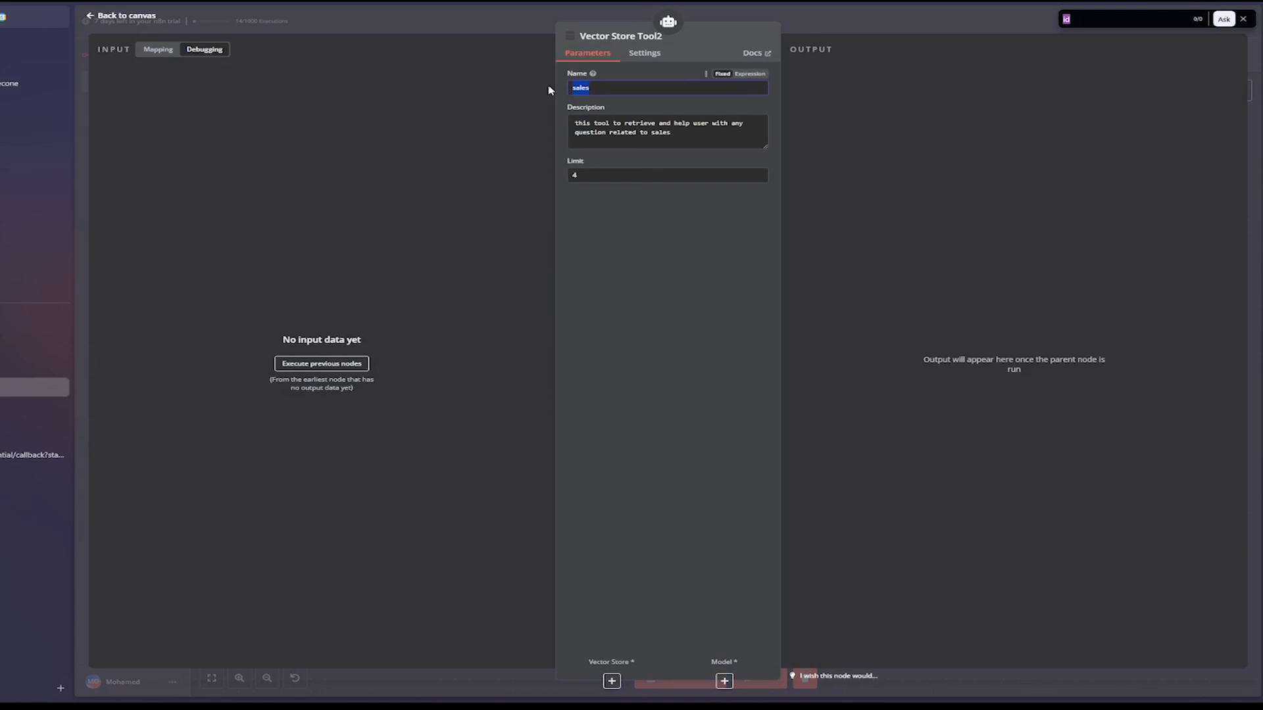
{"action": "type", "text": "V"}
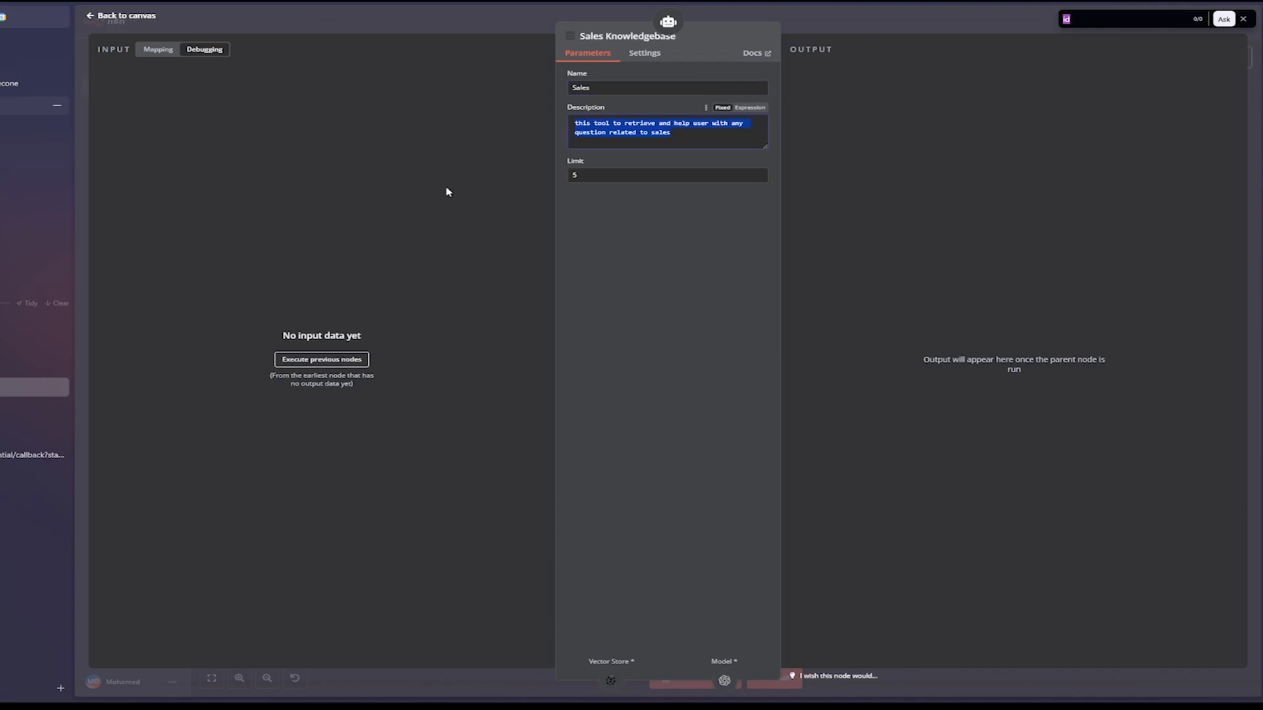
{"action": "left_click", "coordinate": [92, 16]}
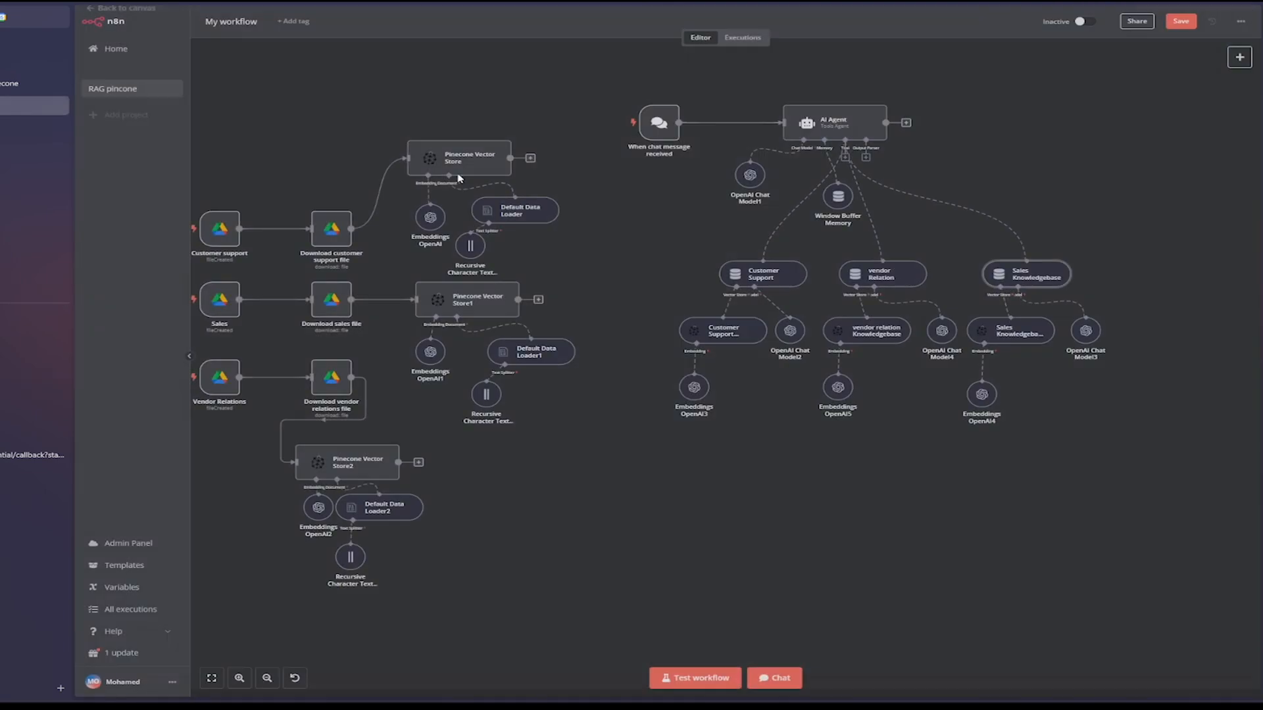
{"action": "scroll", "coordinate": [1096, 293], "scroll_direction": "up", "scroll_amount": 4}
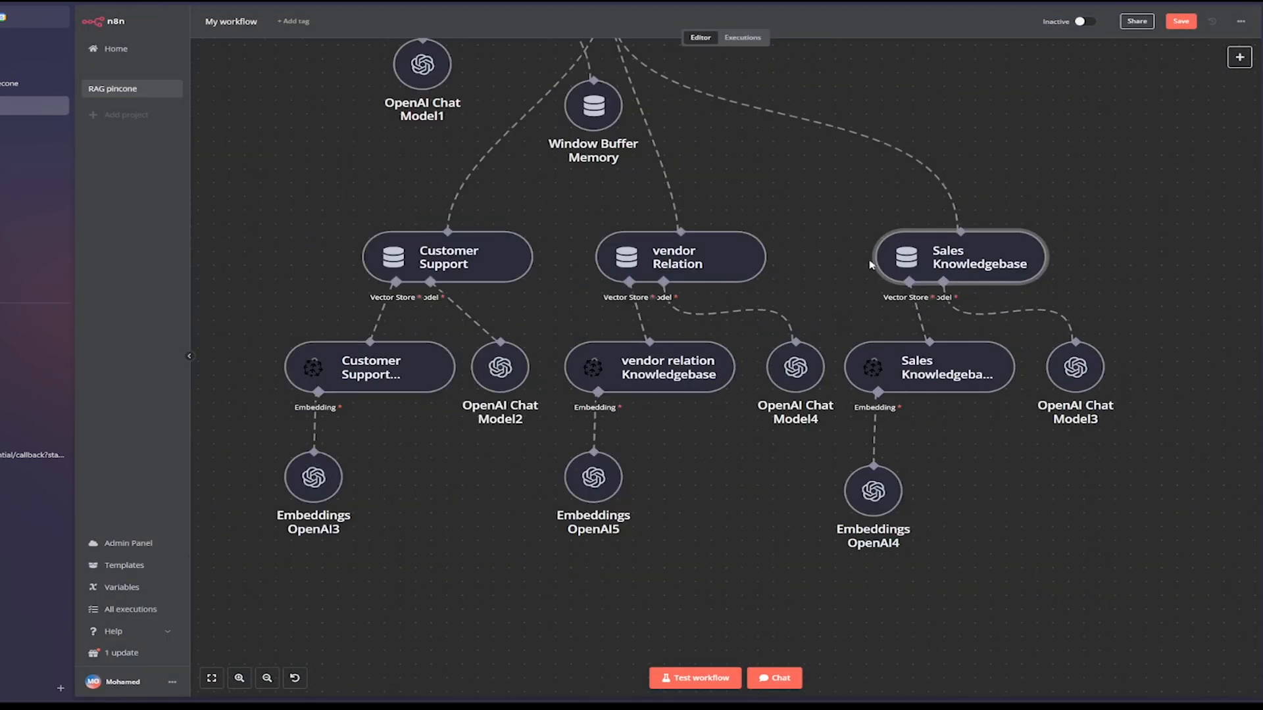
{"action": "double_click", "coordinate": [684, 269]}
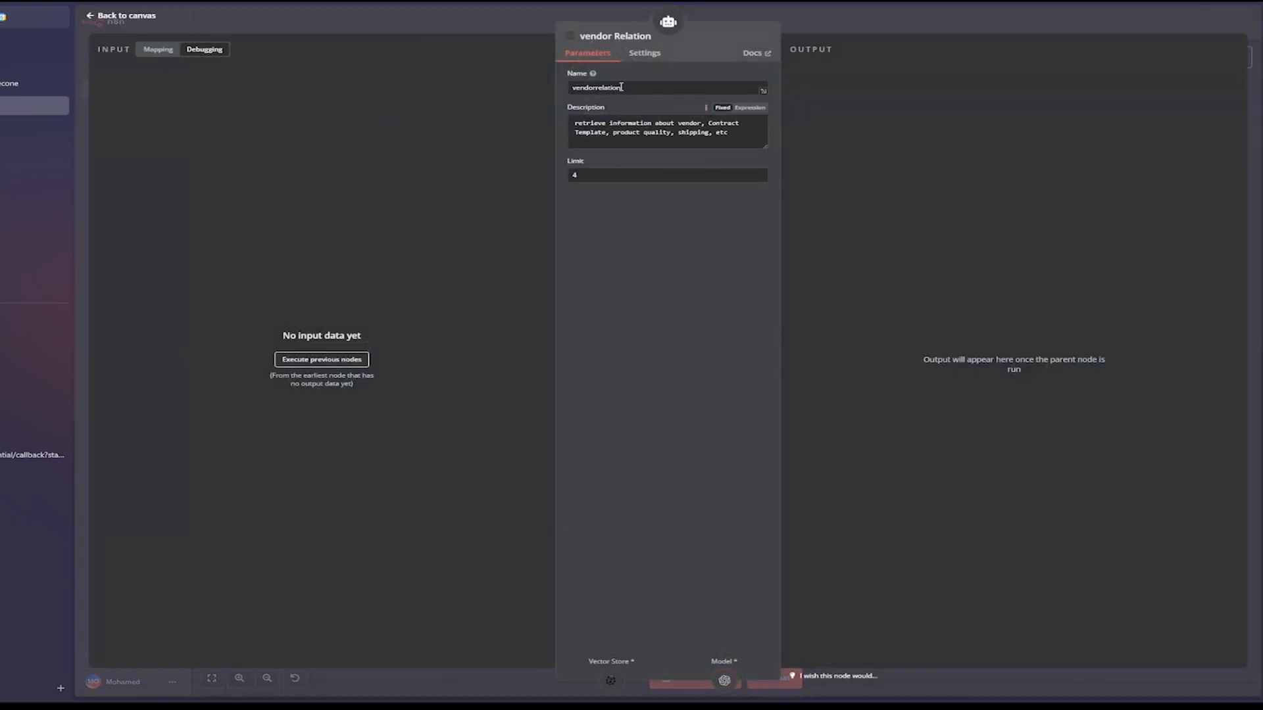
{"action": "left_click_drag", "start_coordinate": [641, 91], "coordinate": [543, 93]}
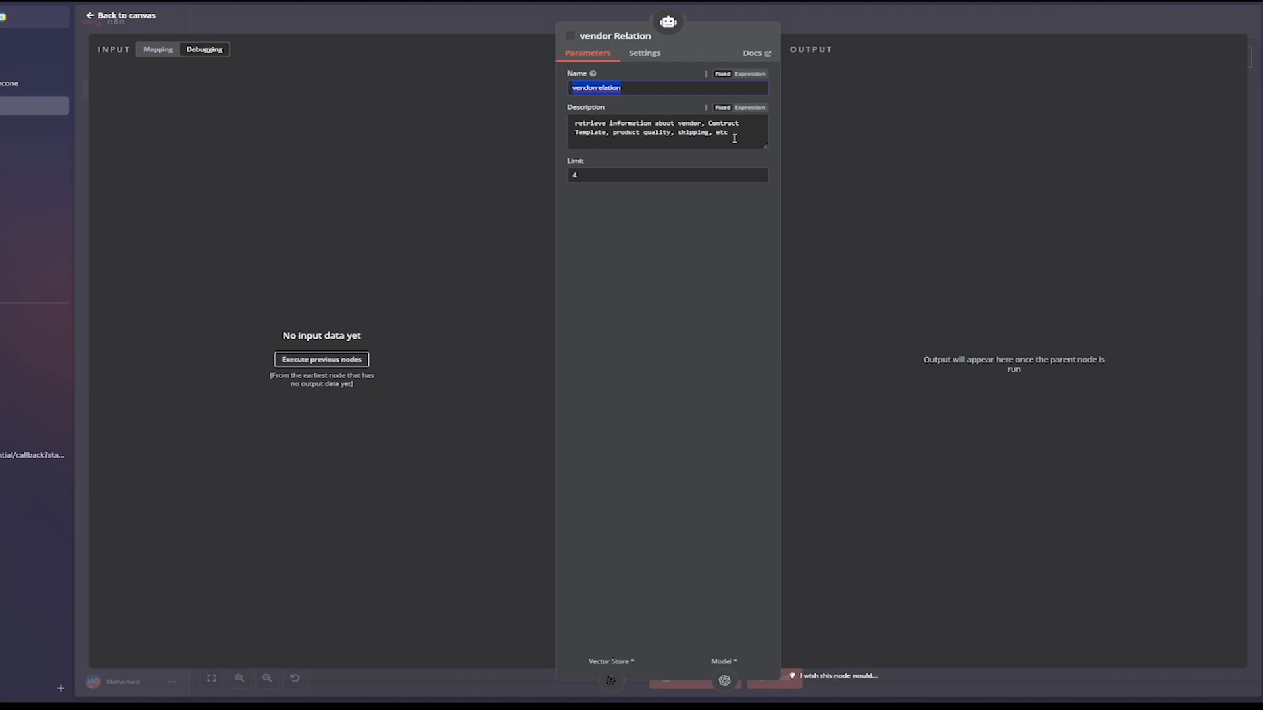
{"action": "left_click_drag", "start_coordinate": [732, 133], "coordinate": [581, 128]}
{"action": "key", "text": "ctrl+c"}
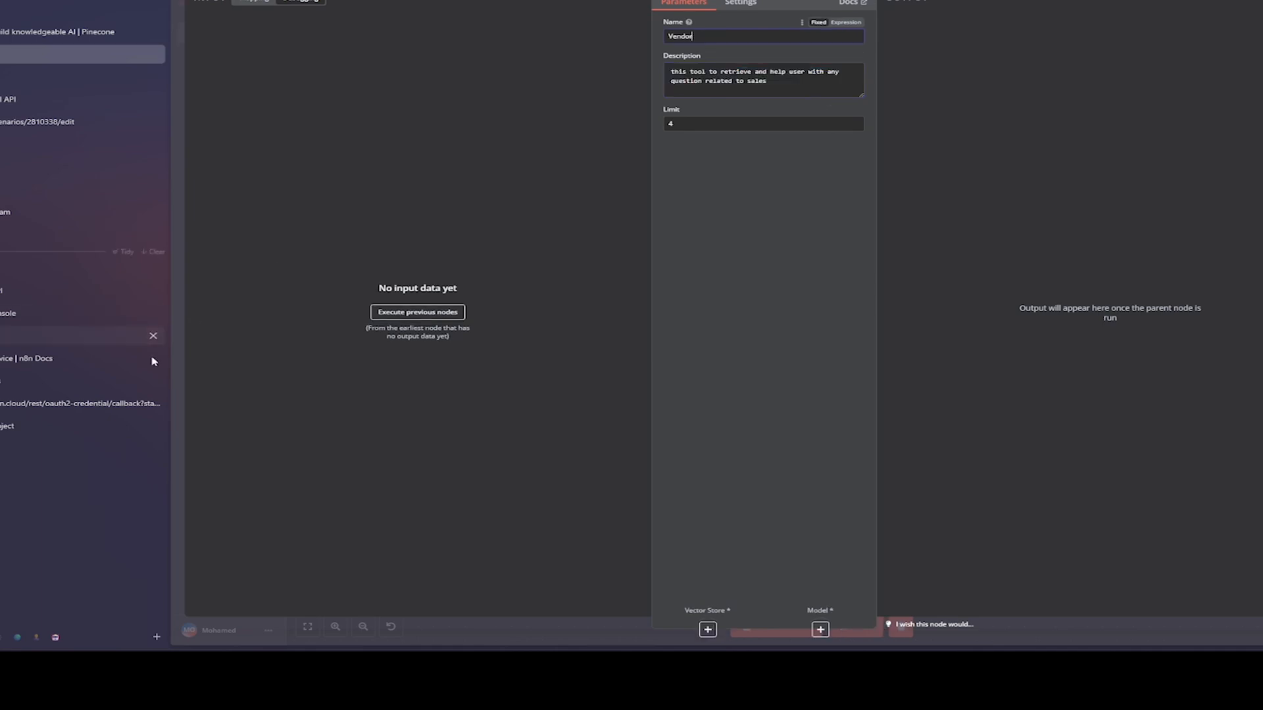
- Replace Vector Store Tool2's description with the copied "retrieve information about vendor, Contract Template, product quality, shipping, etc"
{"action": "left_click", "coordinate": [733, 89]}
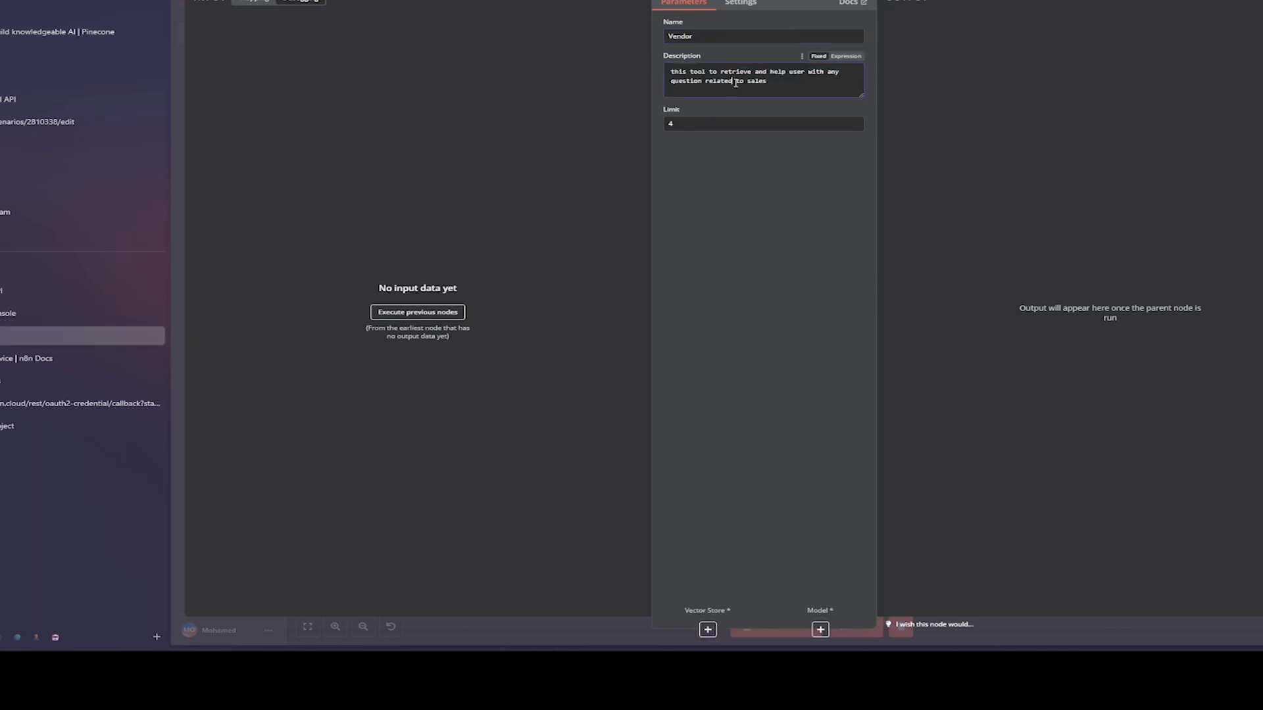
{"action": "key", "text": "ctrl+a"}
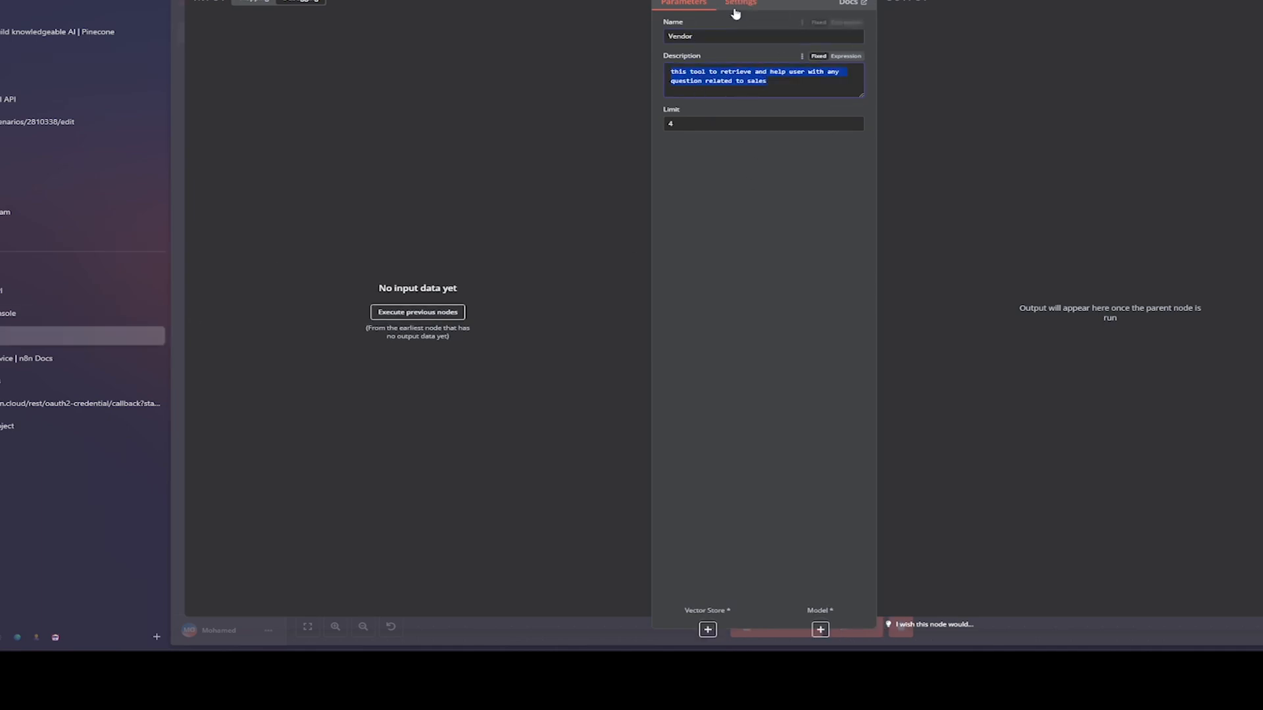
{"action": "key", "text": "ctrl+v"}
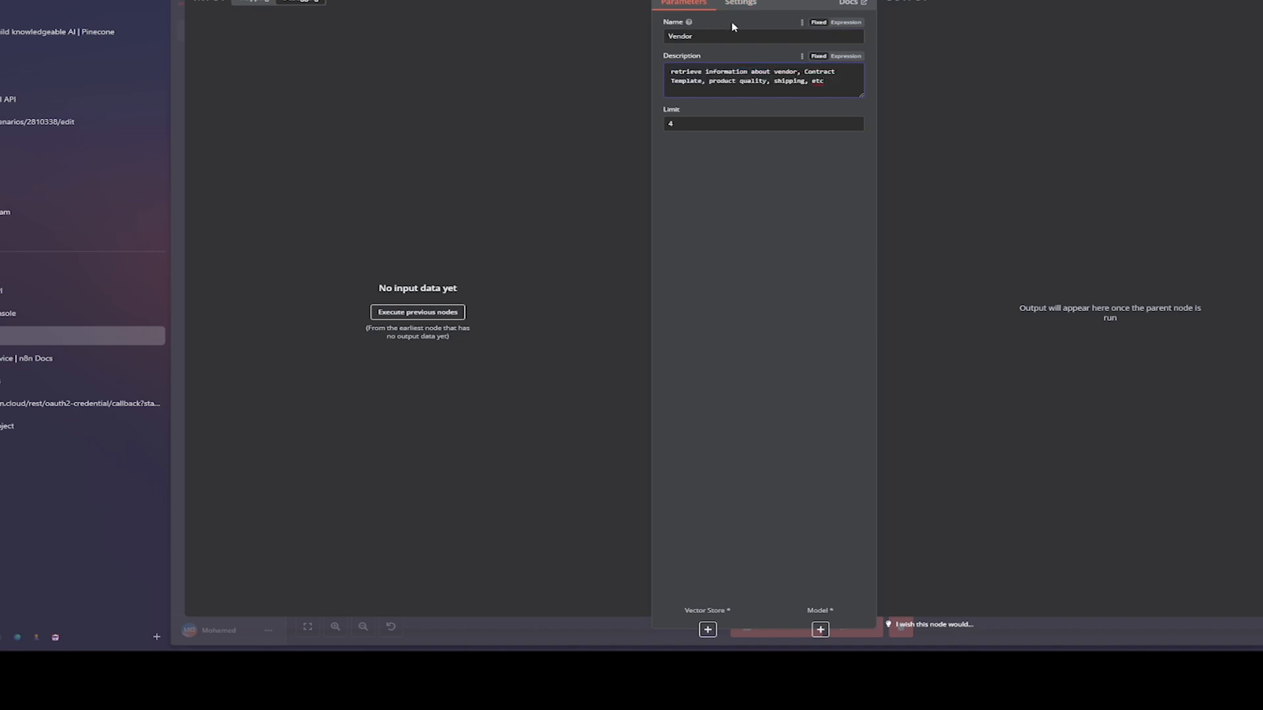
{"action": "left_click", "coordinate": [724, 29]}
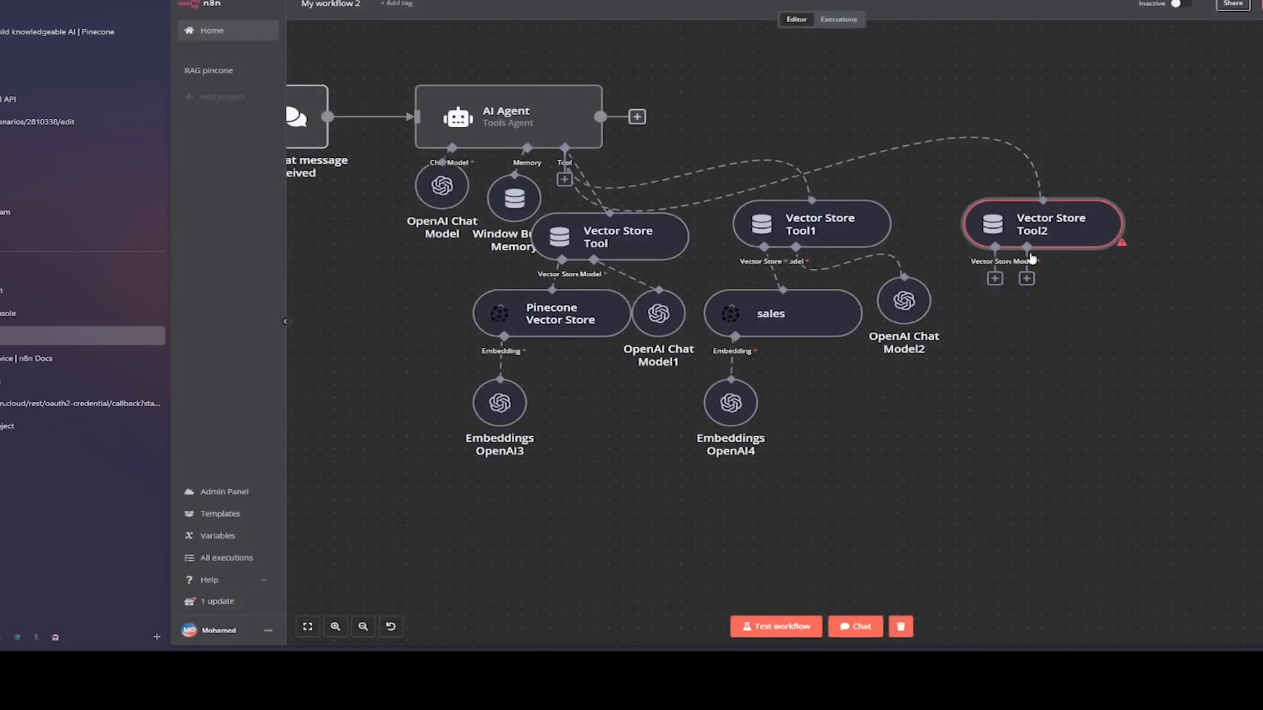
- Duplicate the sales vector store node, place the copy beneath Vector Store Tool2 and connect it to that tool's Vector Store connection
{"action": "left_click", "coordinate": [995, 278]}
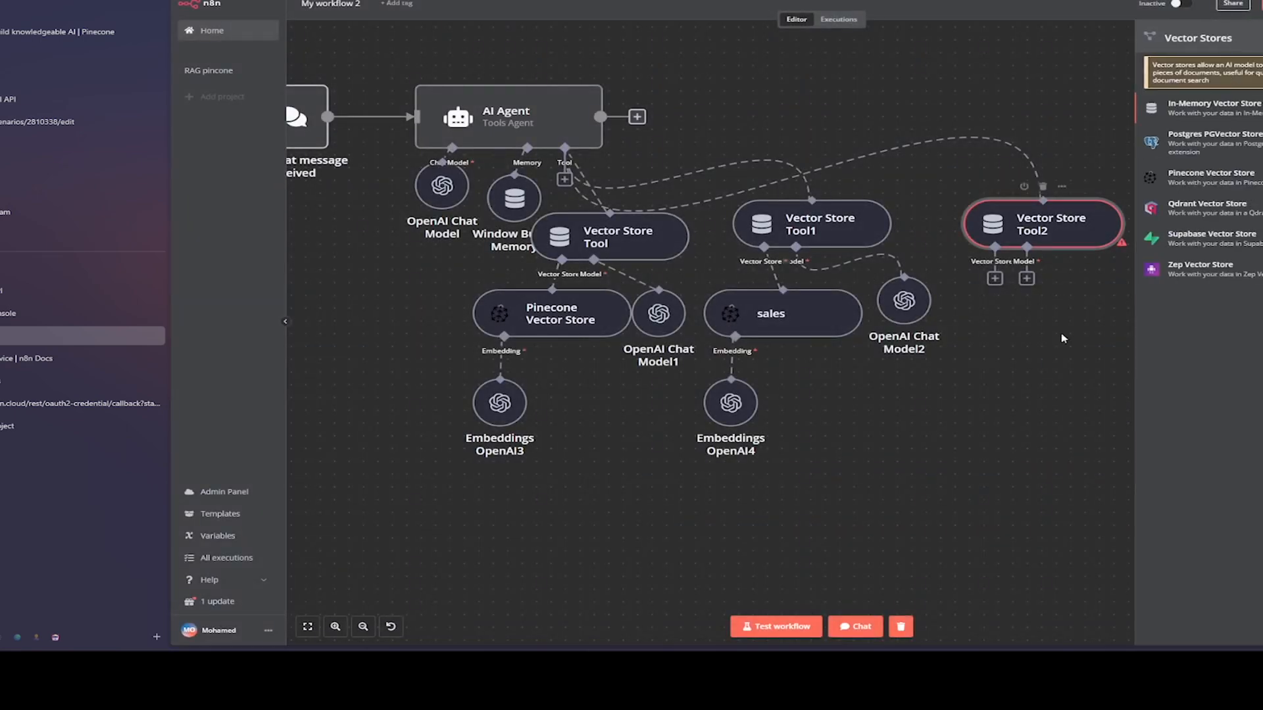
{"action": "left_click", "coordinate": [1034, 403]}
{"action": "right_click", "coordinate": [781, 323]}
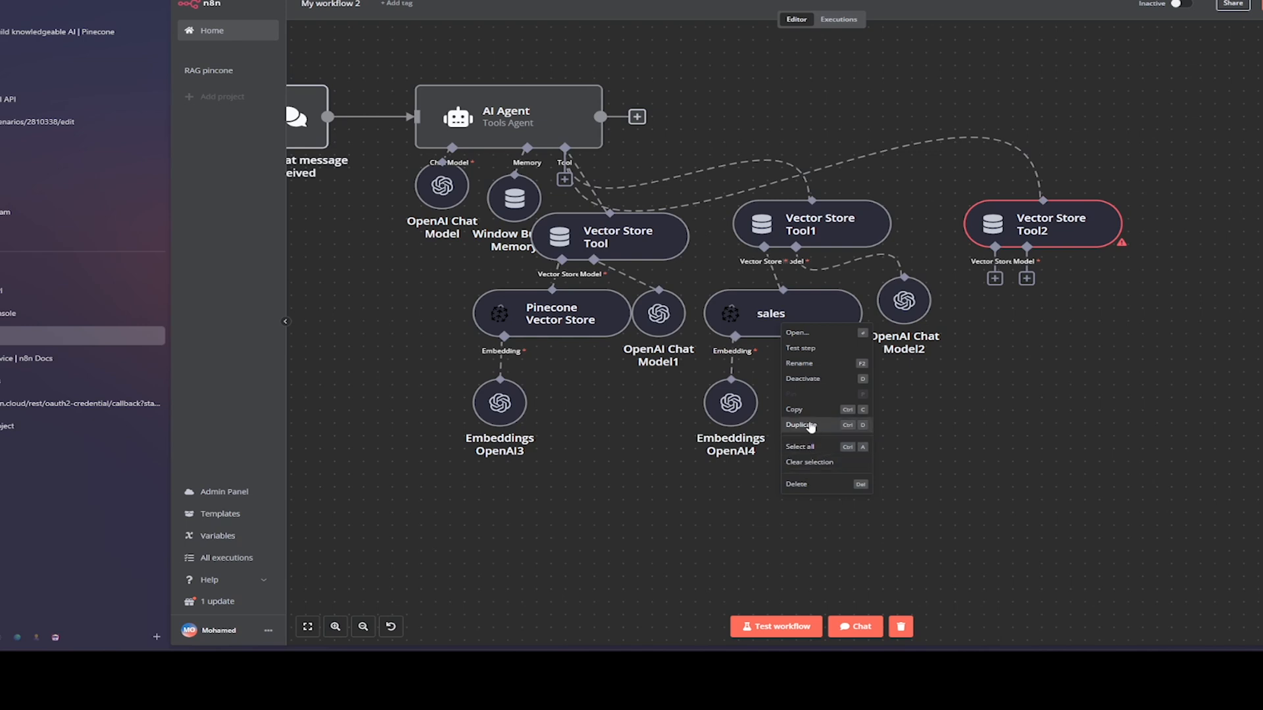
{"action": "left_click", "coordinate": [810, 427]}
{"action": "left_click_drag", "start_coordinate": [891, 372], "coordinate": [1037, 359]}
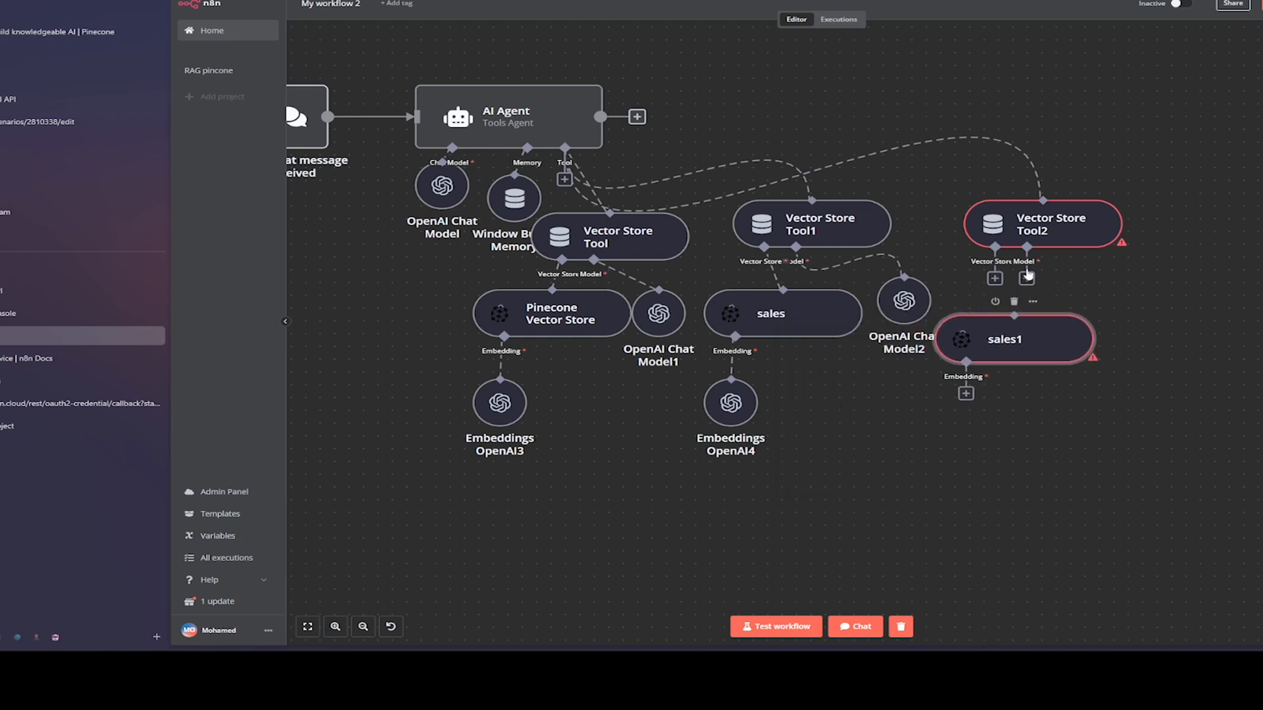
{"action": "left_click_drag", "start_coordinate": [998, 282], "coordinate": [1012, 332]}
- Rename the copied sales vector store node to vendor1 and set its Pinecone namespace to Vendor
{"action": "double_click", "coordinate": [1009, 354]}
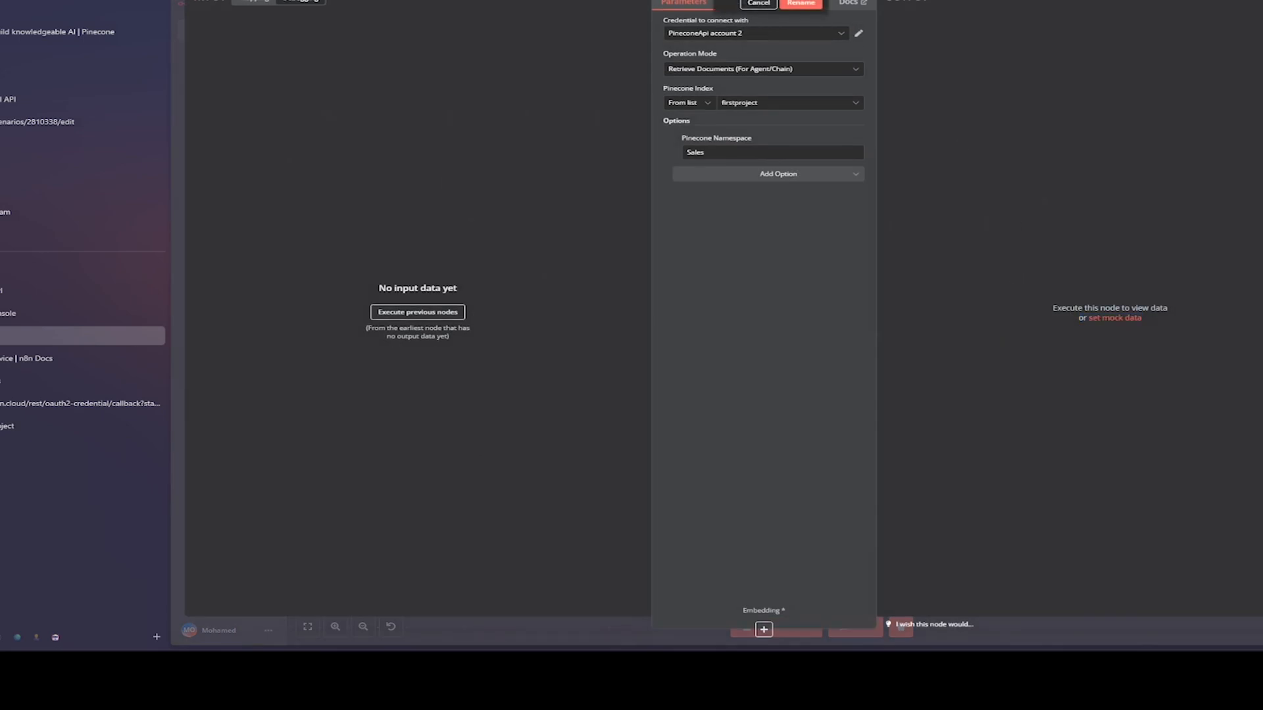
{"action": "left_click", "coordinate": [800, 5]}
{"action": "double_click", "coordinate": [714, 152]}
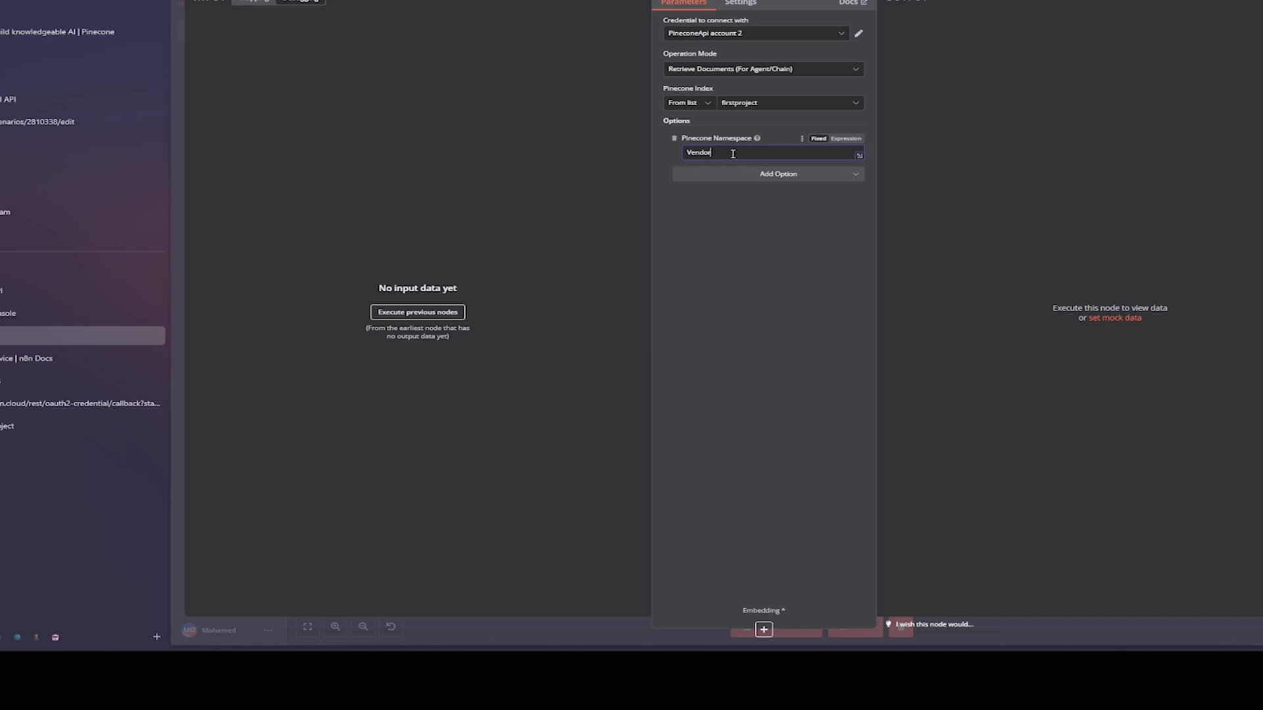
{"action": "key", "text": "Escape"}
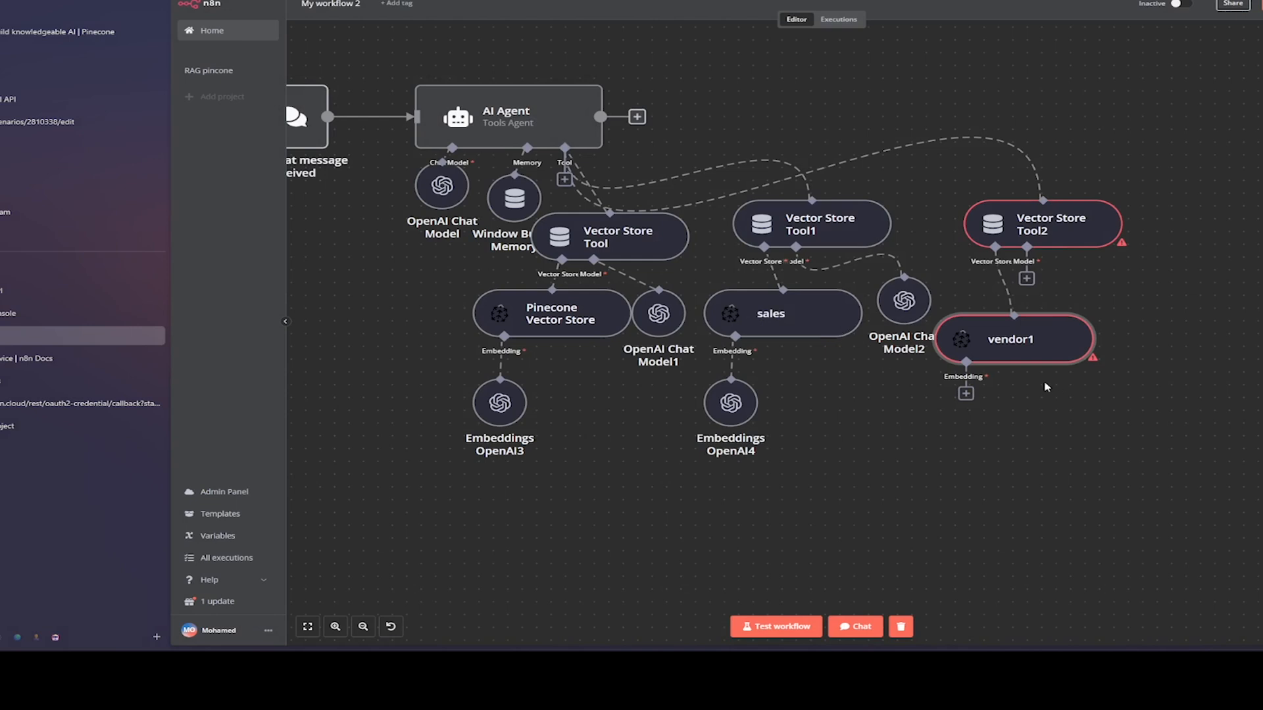
- Add an Embeddings OpenAI node beneath vendor1, using the OpenAi account 3 credential and the text-embedding-3-small model
{"action": "left_click", "coordinate": [966, 394]}
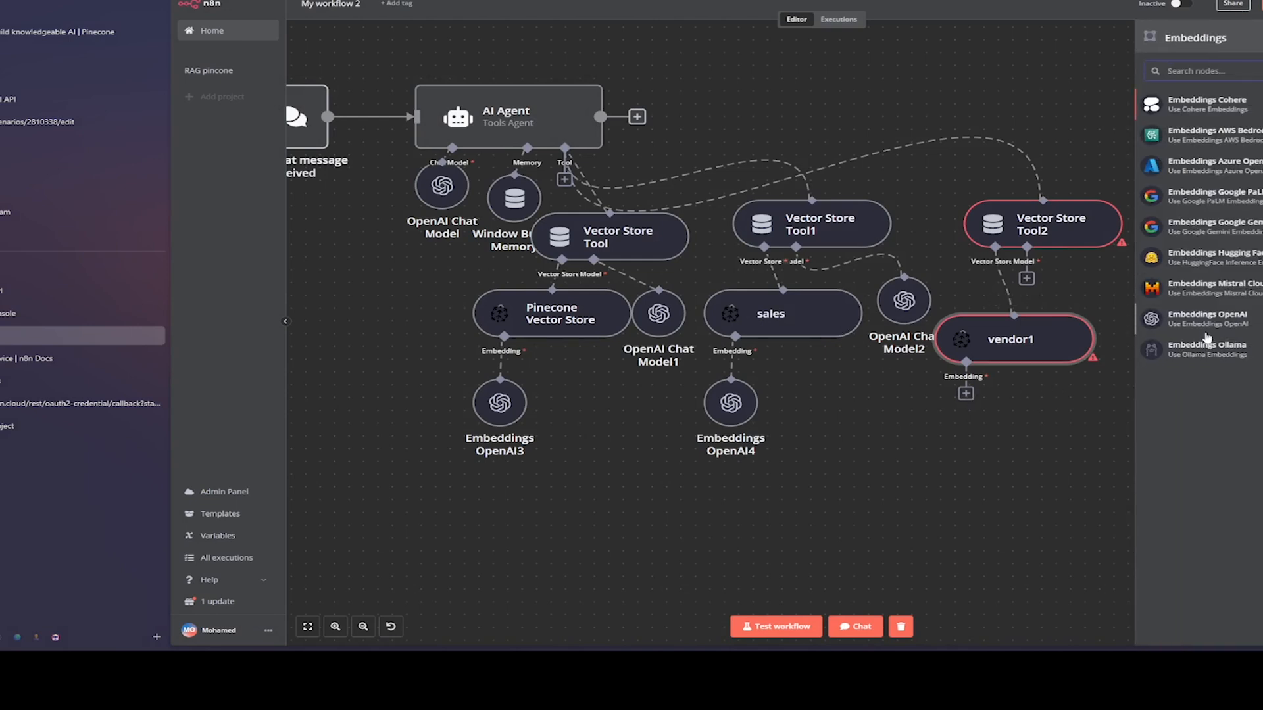
{"action": "left_click", "coordinate": [1207, 319]}
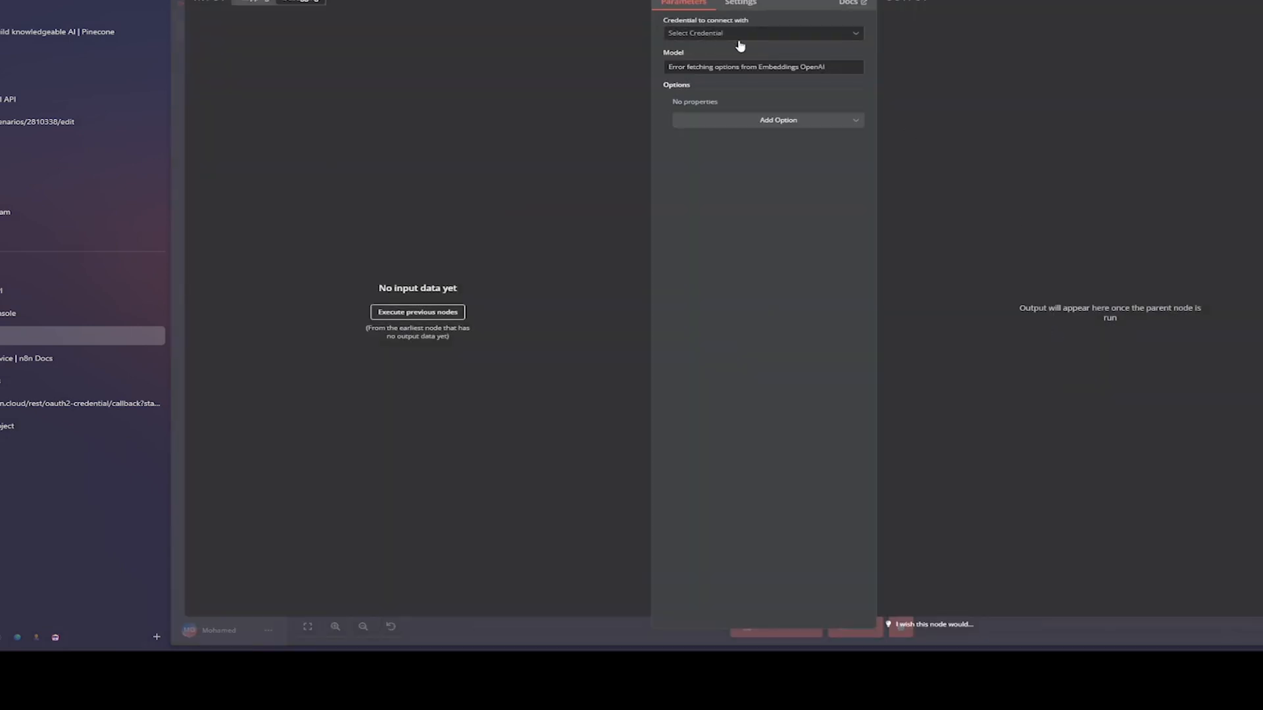
{"action": "left_click", "coordinate": [739, 39]}
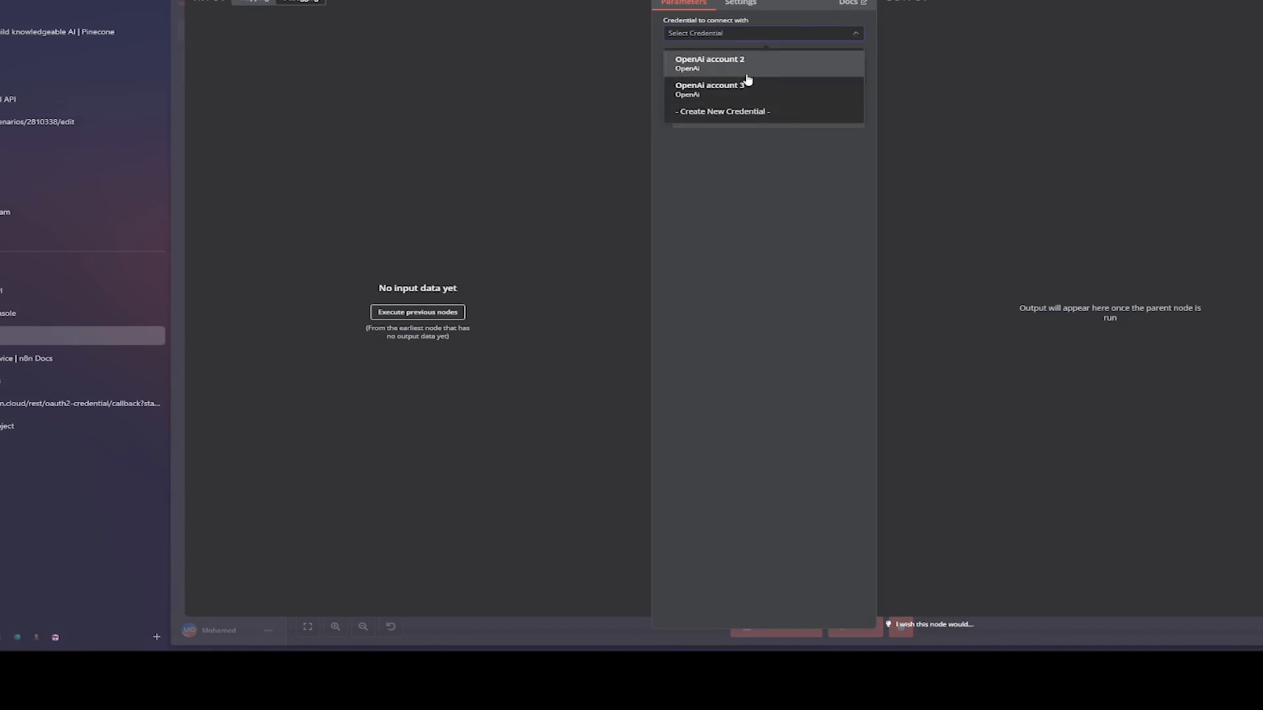
{"action": "left_click", "coordinate": [748, 84]}
{"action": "left_click", "coordinate": [749, 73]}
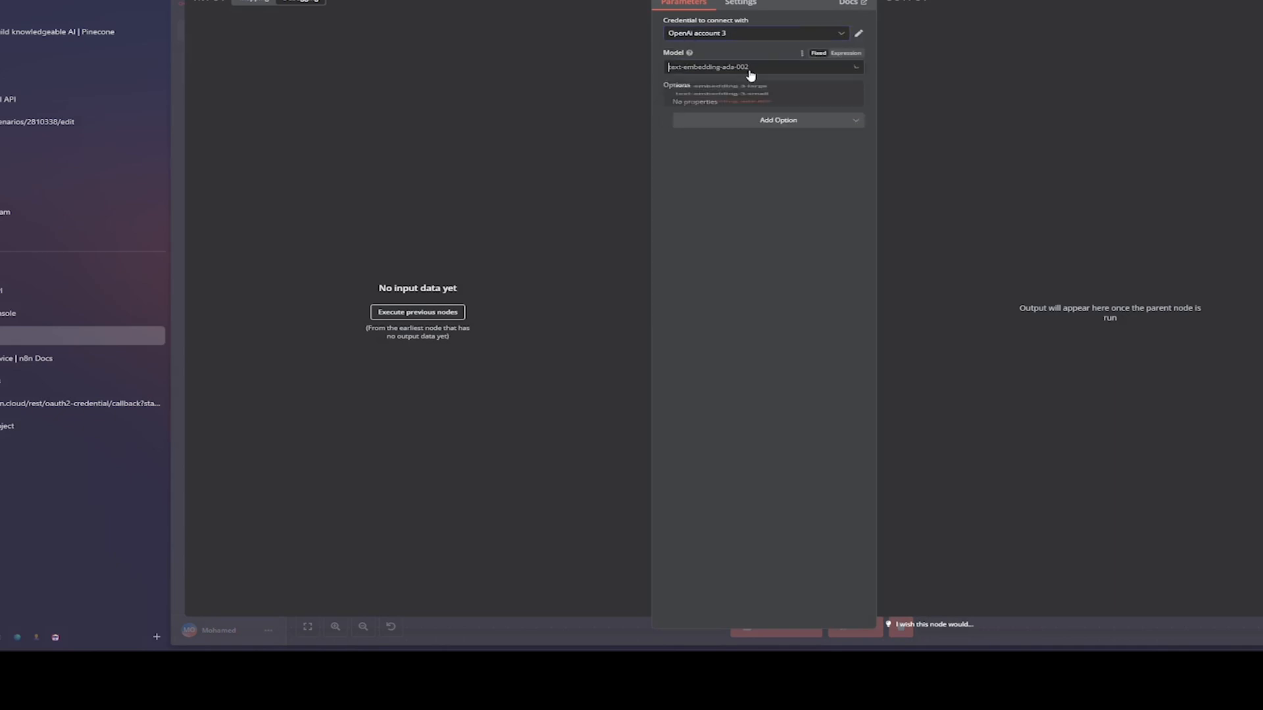
{"action": "left_click", "coordinate": [763, 109]}
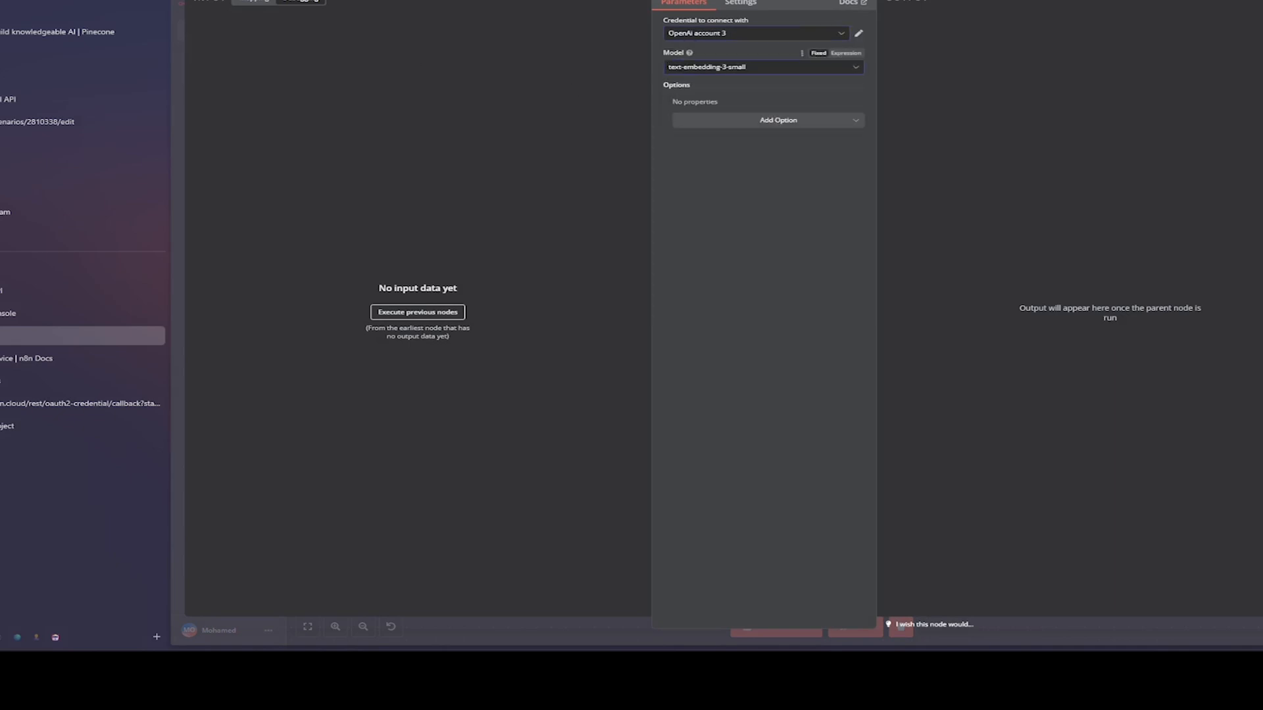
{"action": "key", "text": "Escape"}
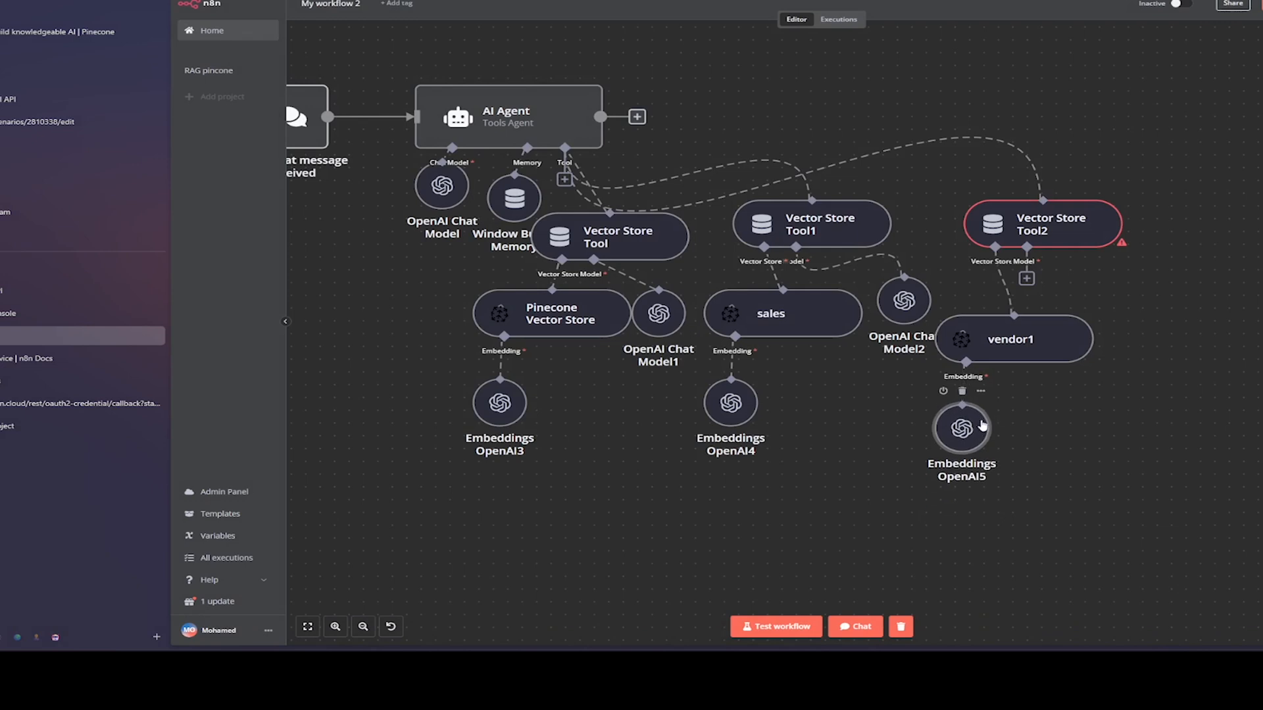
- Duplicate OpenAI Chat Model2, place the copy beside vendor1 and connect it to Vector Store Tool2's Model connection
{"action": "left_click", "coordinate": [1026, 277]}
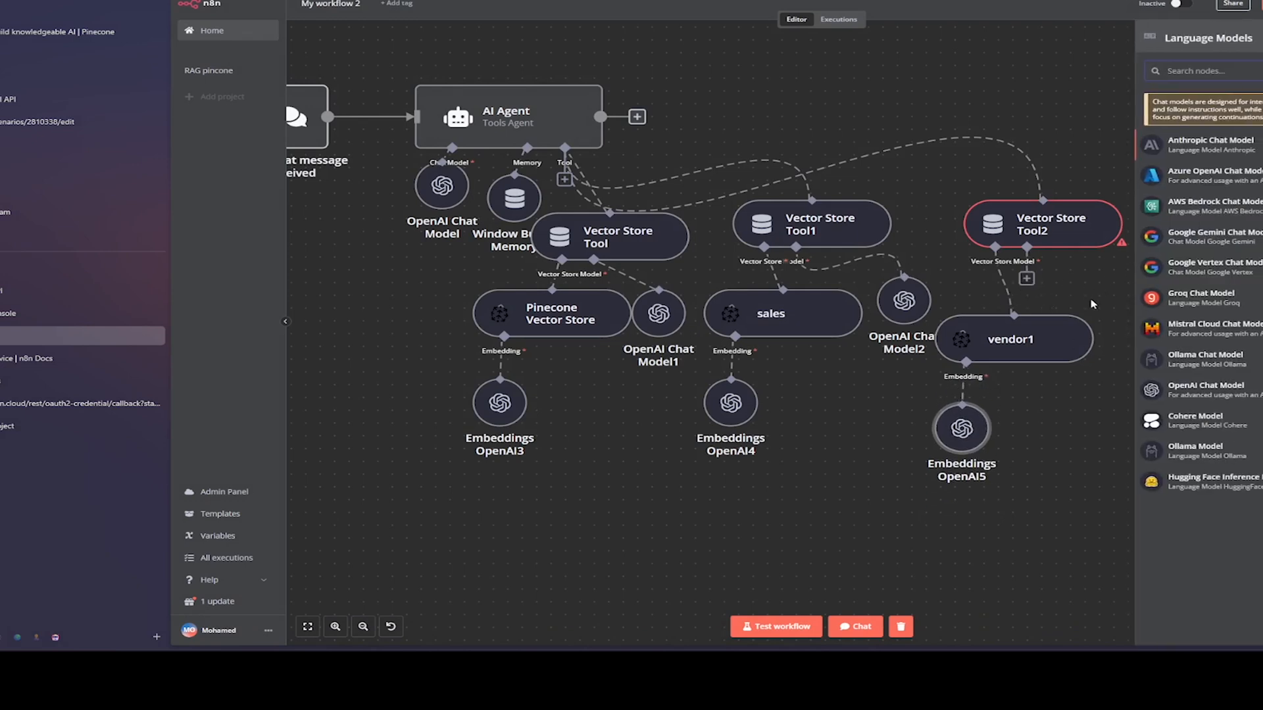
{"action": "right_click", "coordinate": [906, 314]}
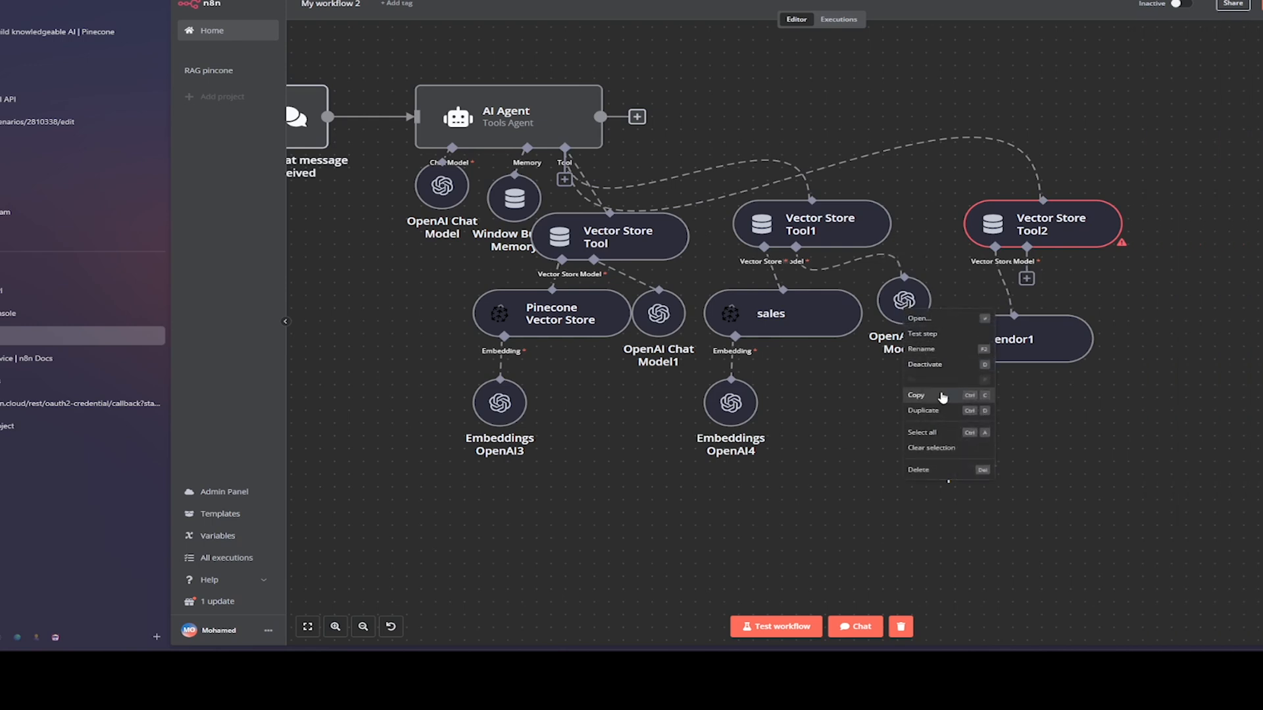
{"action": "left_click", "coordinate": [923, 411]}
{"action": "left_click_drag", "start_coordinate": [996, 398], "coordinate": [1166, 315]}
{"action": "left_click_drag", "start_coordinate": [1031, 281], "coordinate": [1154, 290]}
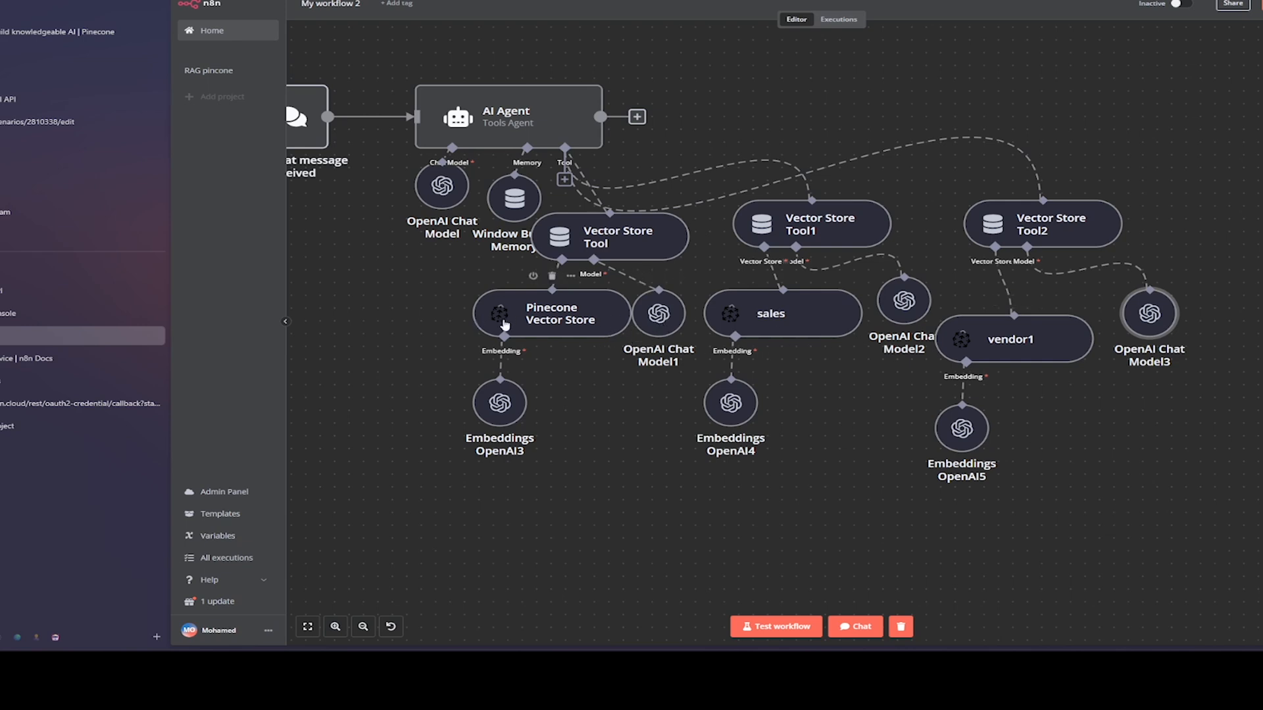
- Rename the Pinecone Vector Store node under the first Vector Store Tool to Customer support
{"action": "double_click", "coordinate": [536, 325]}
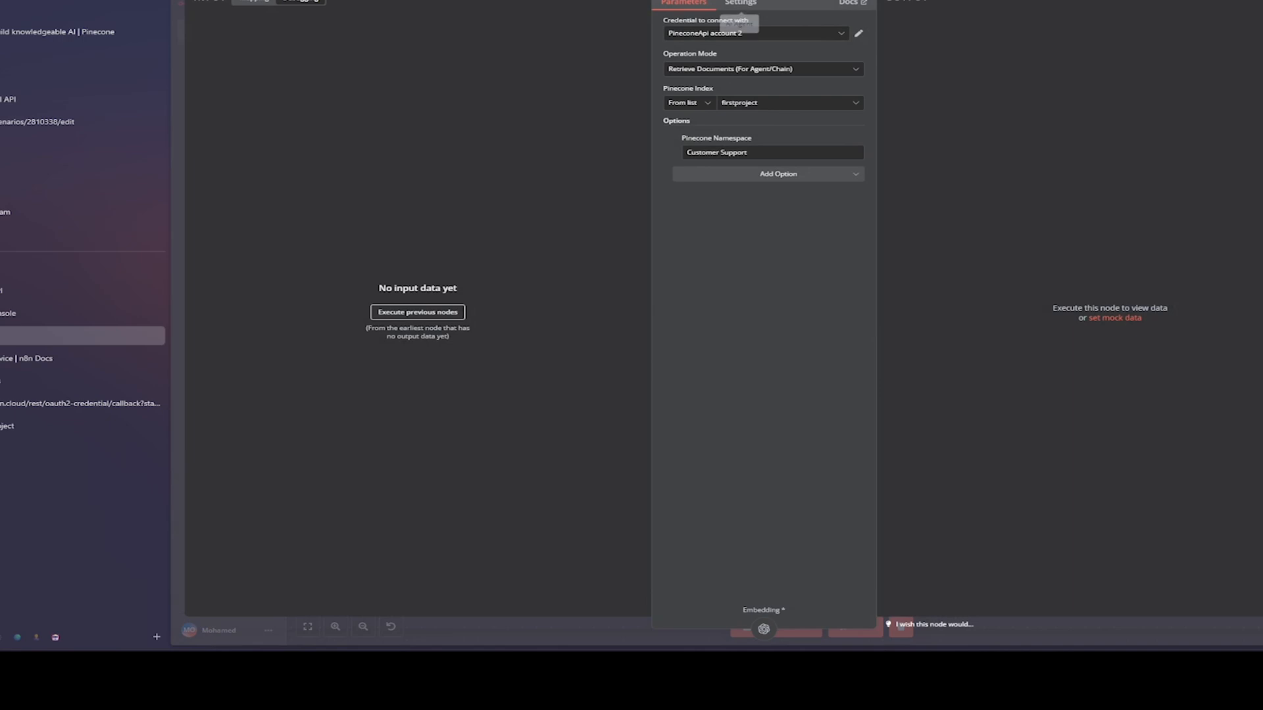
{"action": "left_click", "coordinate": [736, 0]}
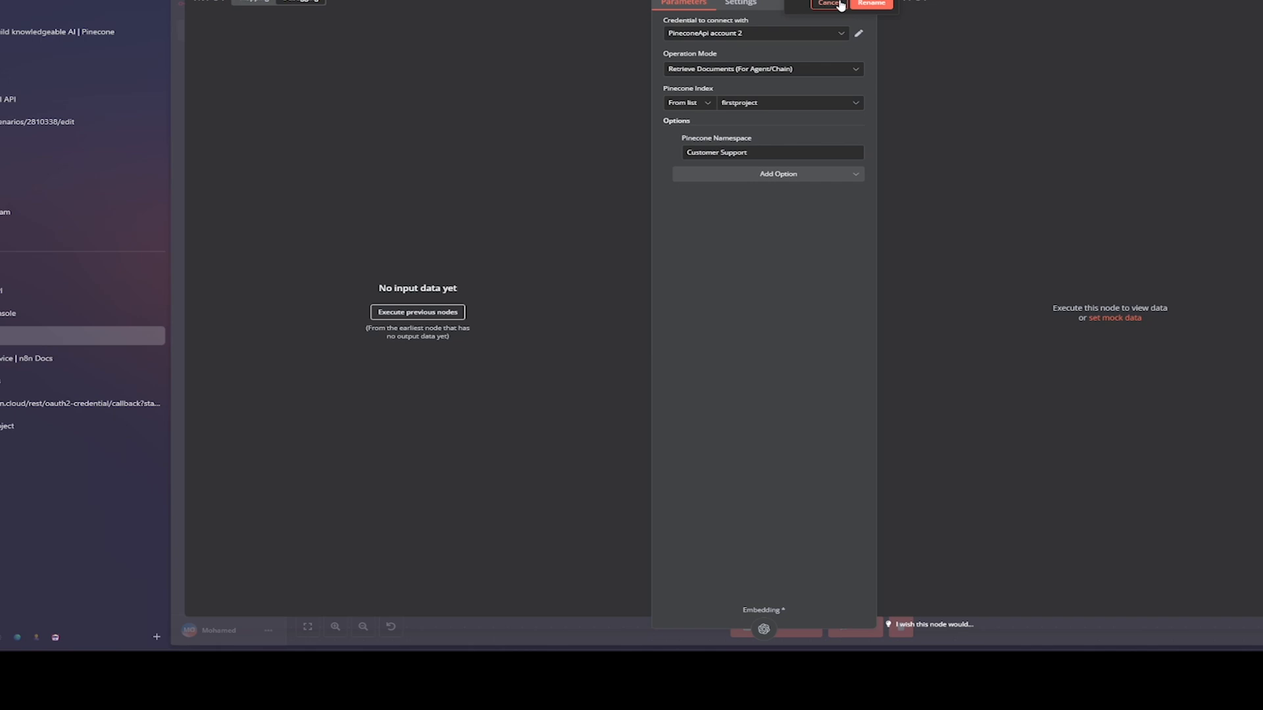
{"action": "left_click", "coordinate": [871, 4]}
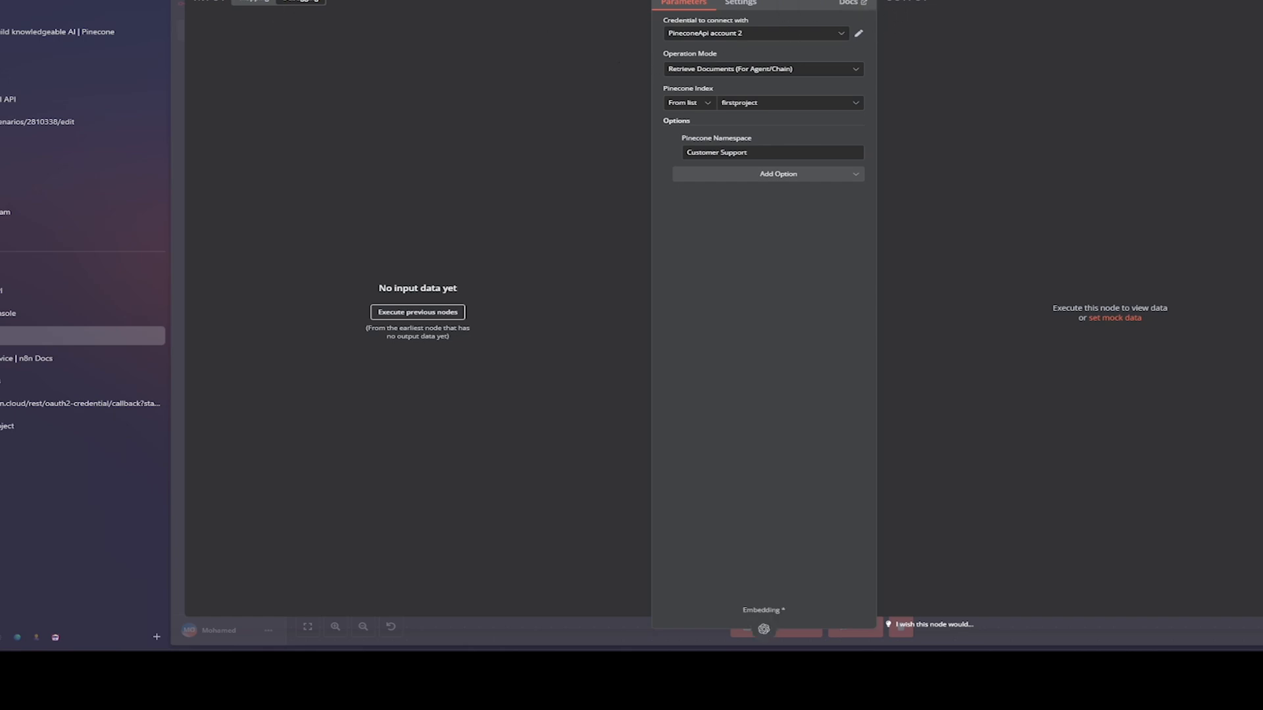
{"action": "key", "text": "Escape"}
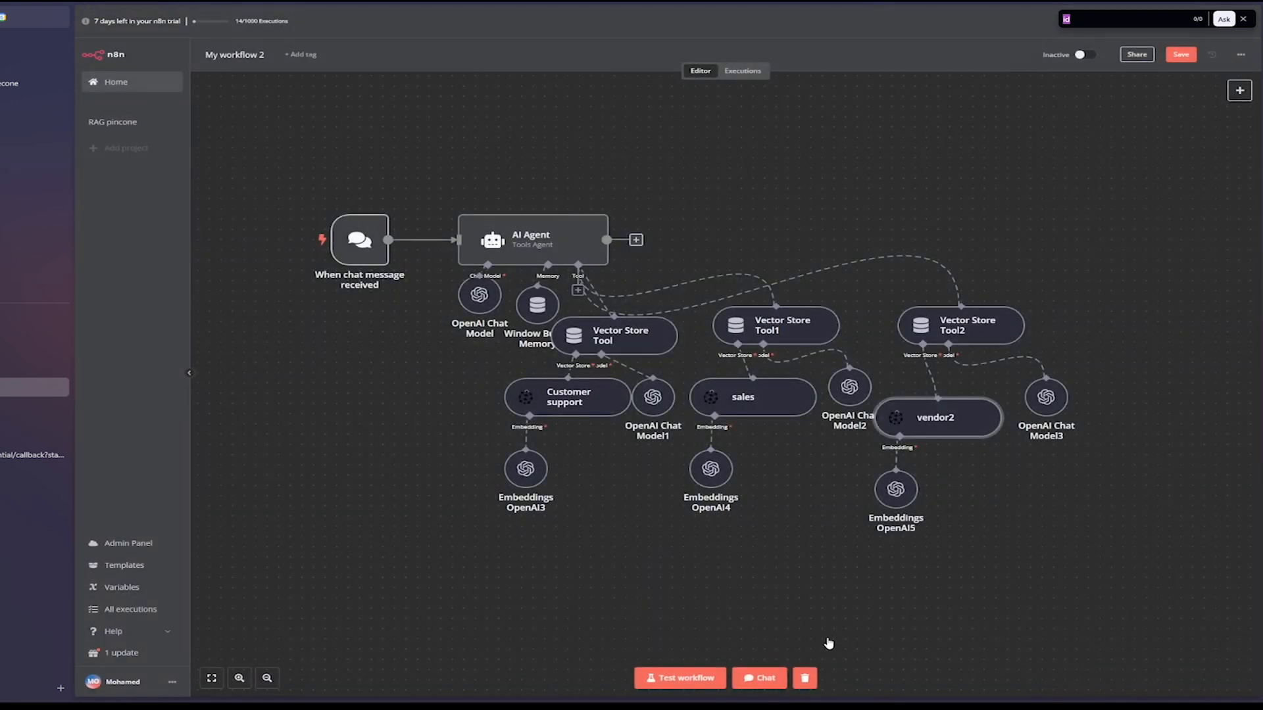
- Test the AI Agent by sending it the chat message "I need to know the return policy"
{"action": "left_click", "coordinate": [763, 679]}
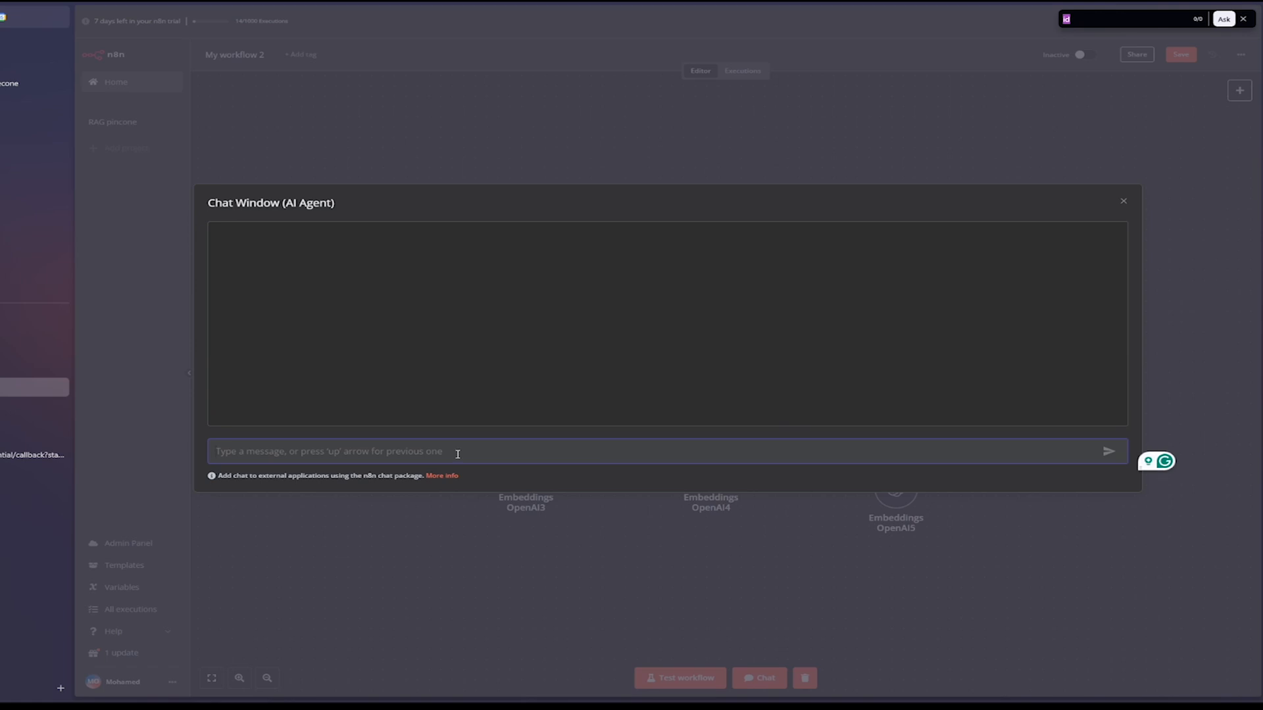
{"action": "type", "text": "I need to k"}
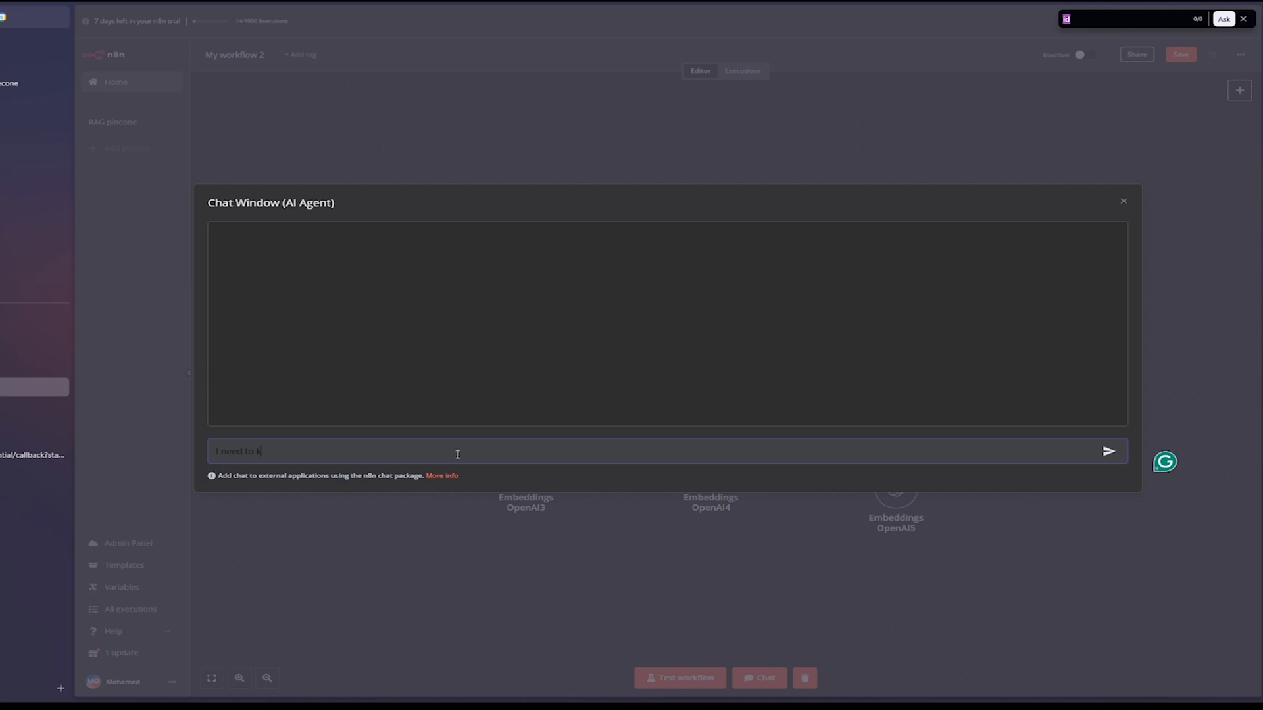
{"action": "type", "text": "now the return policy"}
{"action": "left_click", "coordinate": [1109, 451]}
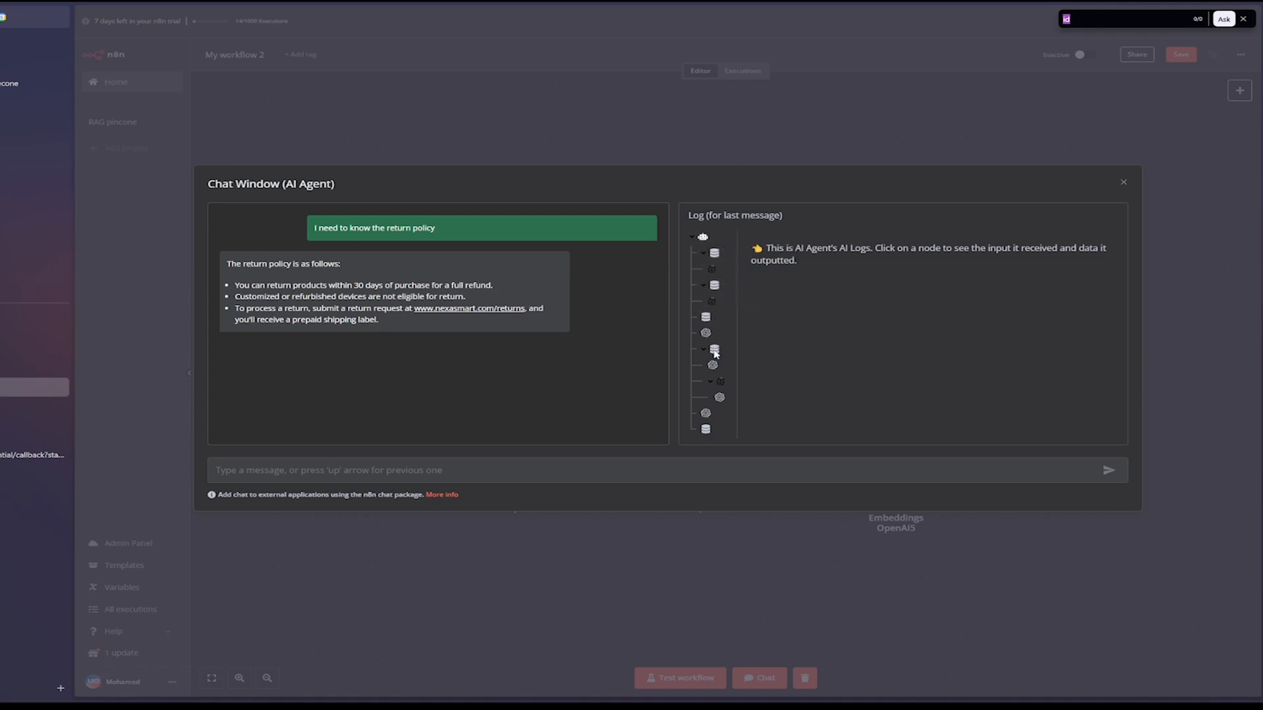
- Examine the query and retrieved document chunks of the Customer support vector store in the chat's log
{"action": "left_click", "coordinate": [720, 382]}
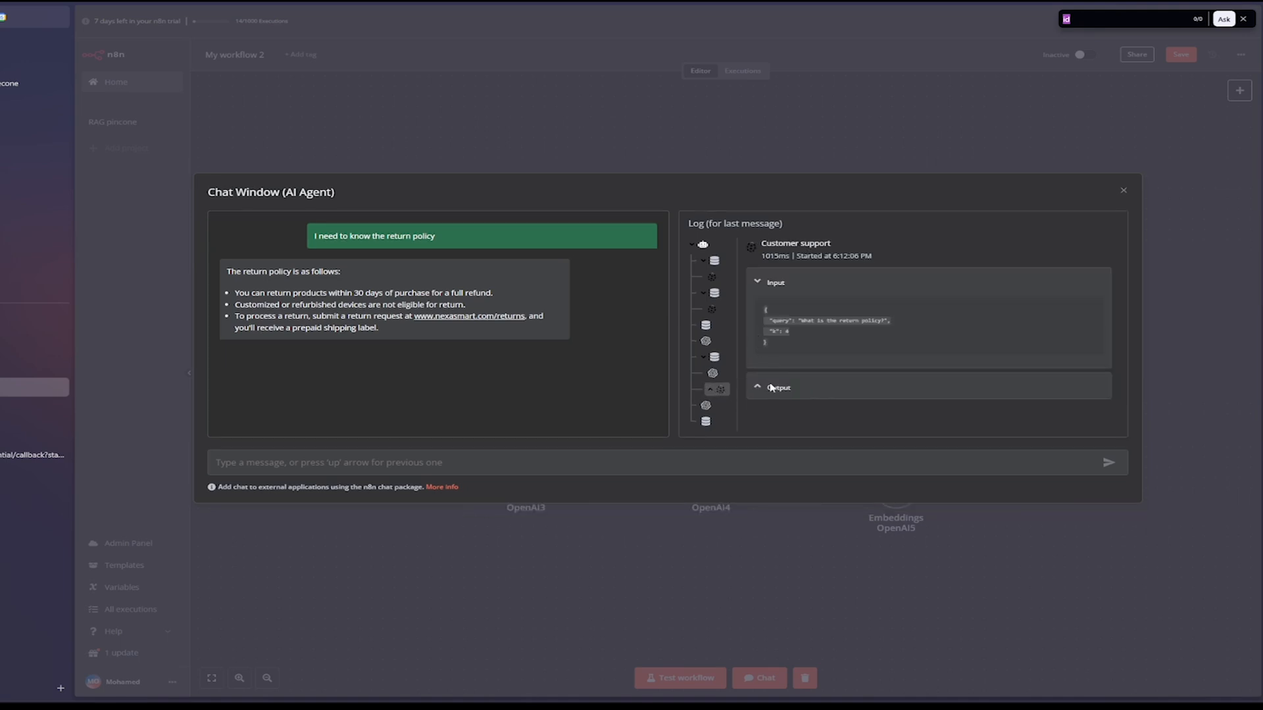
{"action": "left_click", "coordinate": [771, 389]}
{"action": "scroll", "coordinate": [829, 376], "scroll_direction": "down", "scroll_amount": 2}
{"action": "scroll", "coordinate": [834, 375], "scroll_direction": "up", "scroll_amount": 5}
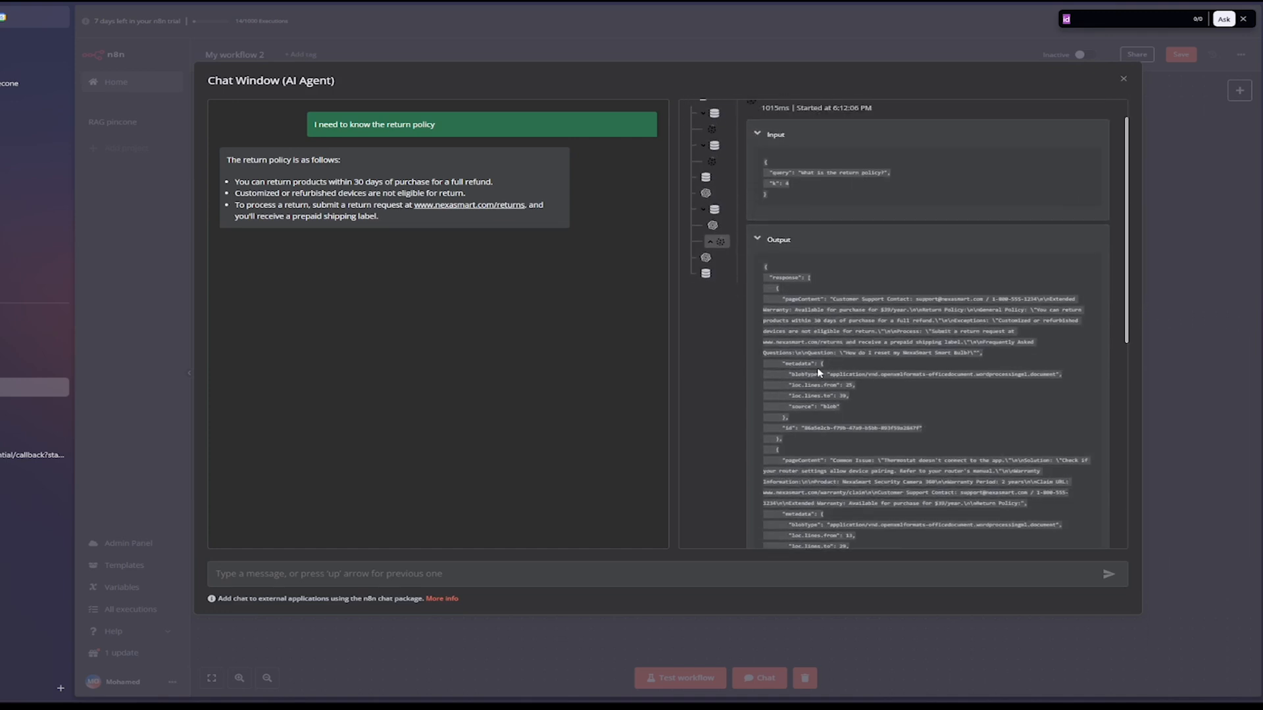
- Switch to the Vendor Relation document in Google Docs and copy the "NexaSmart Quality Control Checklist" heading under Product Quality Standards
{"action": "left_click", "coordinate": [341, 569]}
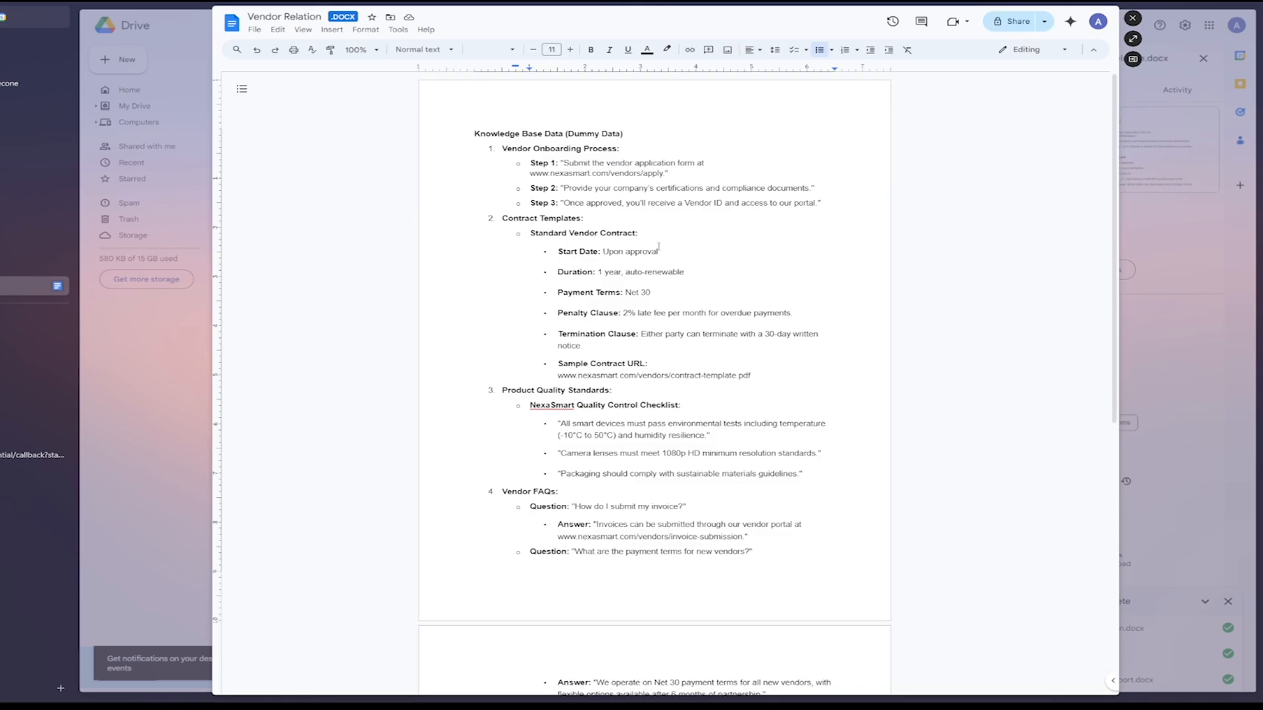
{"action": "scroll", "coordinate": [601, 215], "scroll_direction": "down", "scroll_amount": 2}
{"action": "scroll", "coordinate": [595, 209], "scroll_direction": "up", "scroll_amount": 1}
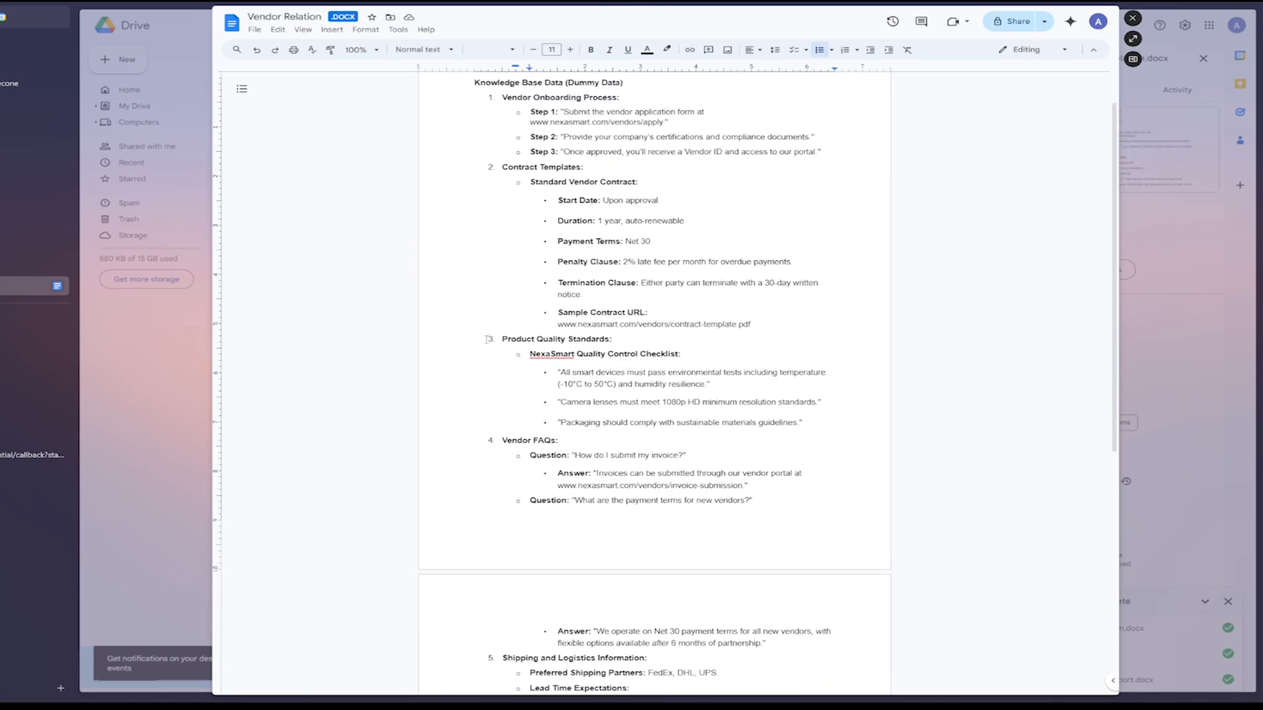
{"action": "left_click_drag", "start_coordinate": [520, 339], "coordinate": [601, 343]}
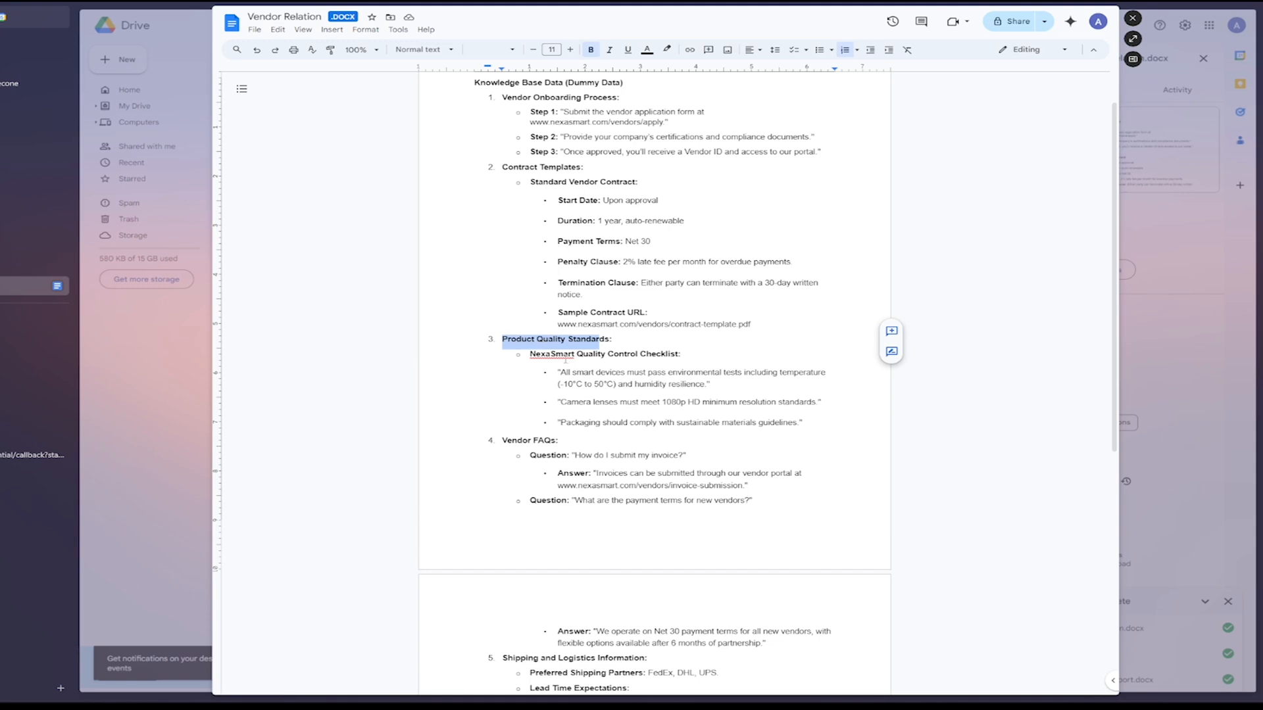
{"action": "left_click", "coordinate": [530, 357]}
{"action": "left_click_drag", "start_coordinate": [530, 357], "coordinate": [675, 358]}
{"action": "key", "text": "ctrl+c"}
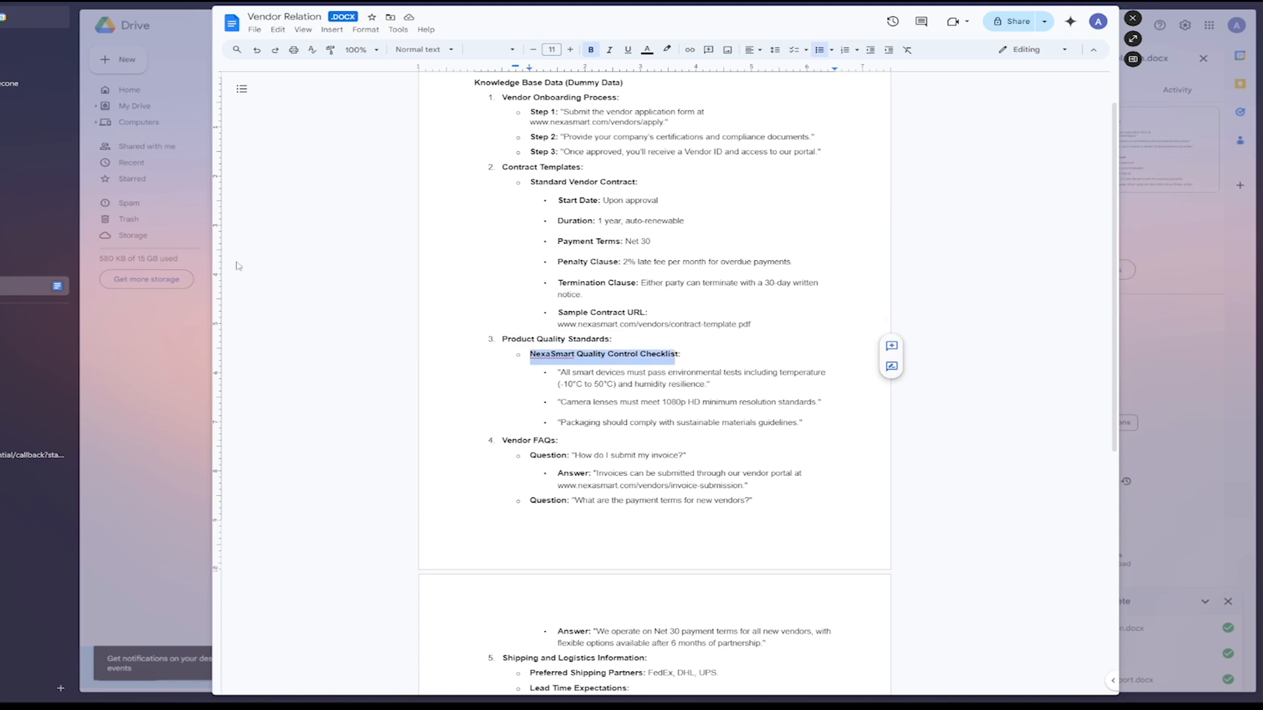
- Back in n8n, send the AI Agent the chat message "what NexaSmart Quality Control Checklis" and open the nested OpenAI entry in the log
{"action": "left_click", "coordinate": [34, 387]}
{"action": "left_click", "coordinate": [321, 452]}
{"action": "key", "text": "ctrl+v"}
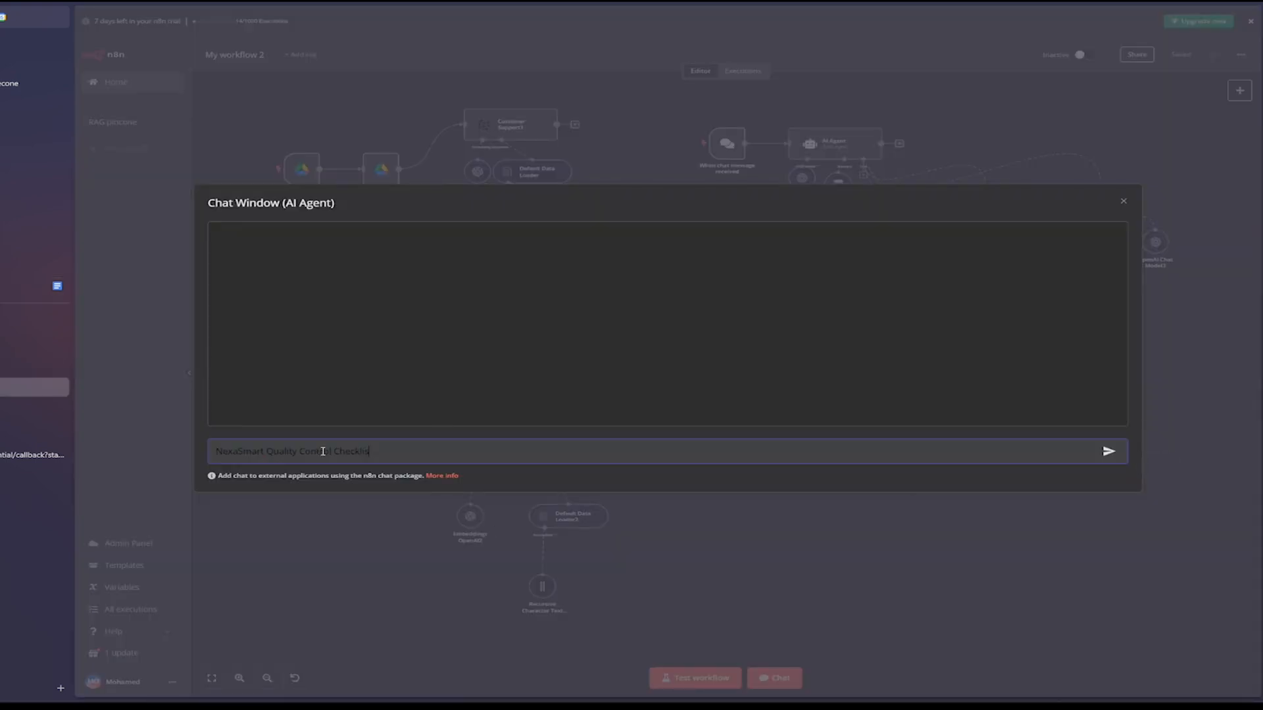
{"action": "left_click", "coordinate": [213, 452]}
{"action": "type", "text": "what"}
{"action": "key", "text": "Return"}
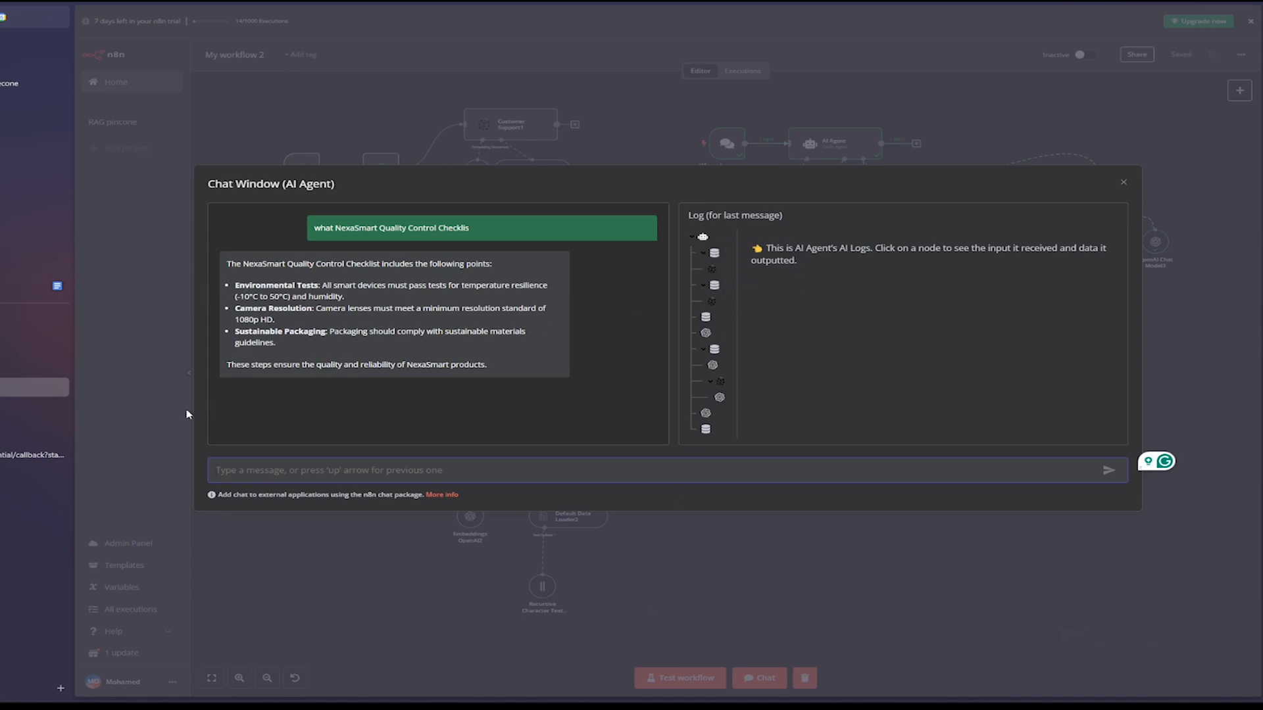
{"action": "left_click", "coordinate": [719, 387]}
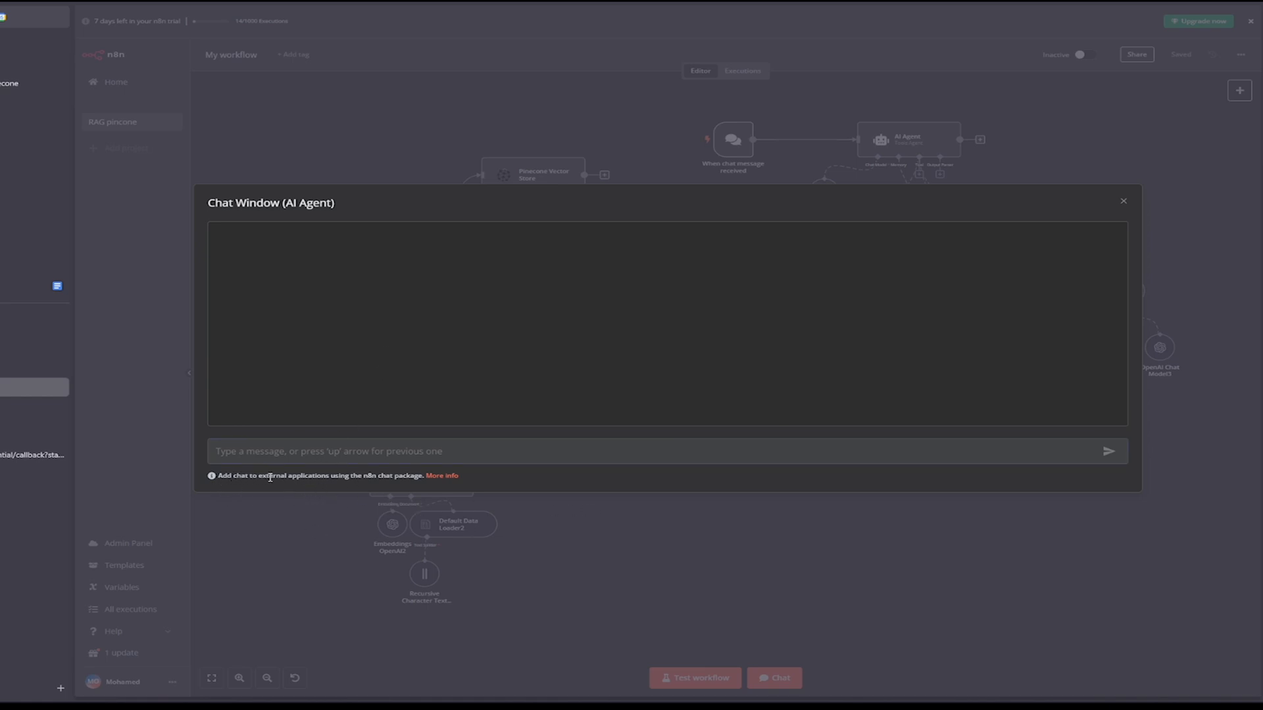
- Examine the CDN embed code for adding the chat to a website, then return to the workflow canvas
{"action": "left_click", "coordinate": [443, 476]}
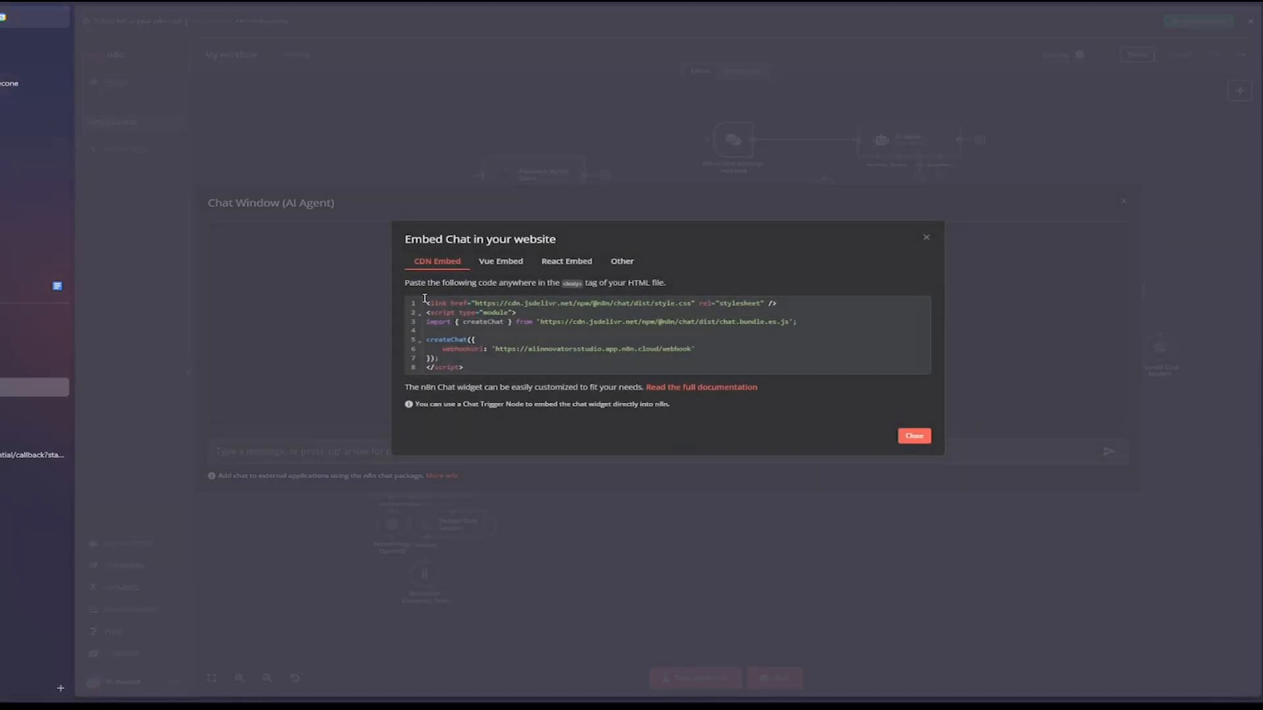
{"action": "left_click_drag", "start_coordinate": [424, 302], "coordinate": [727, 365]}
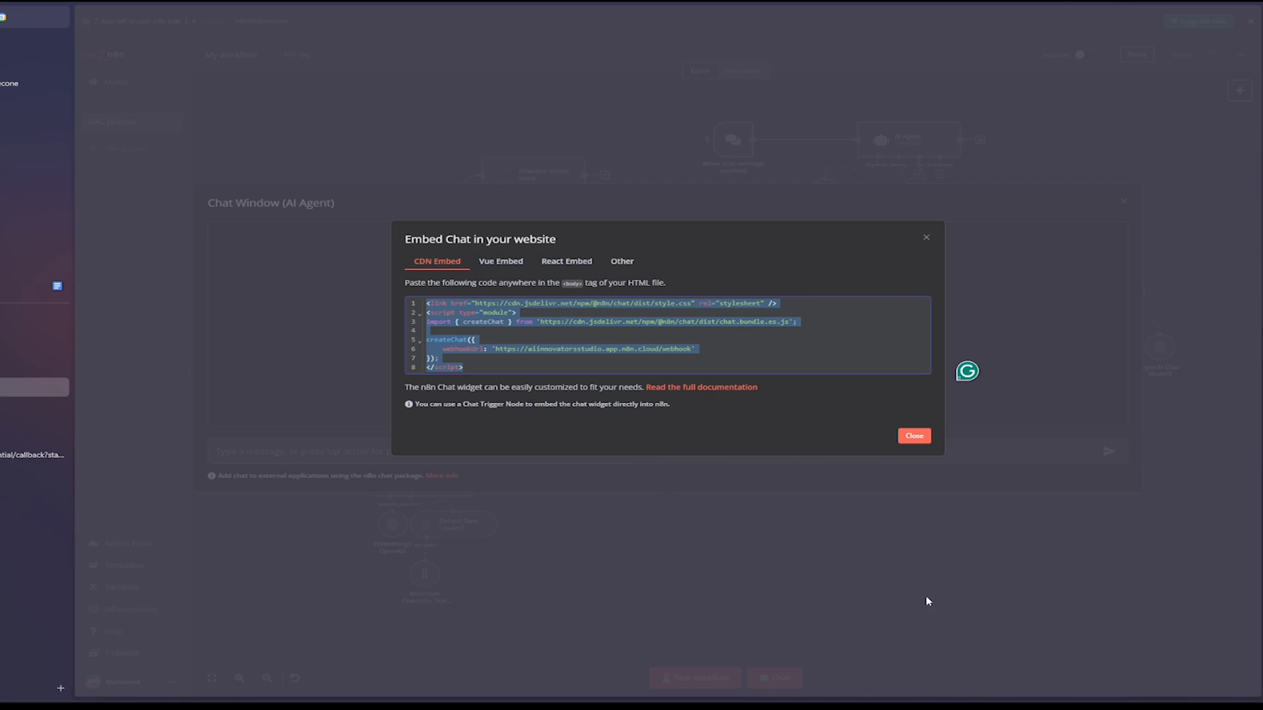
{"action": "left_click", "coordinate": [914, 436]}
{"action": "left_click", "coordinate": [1123, 202]}
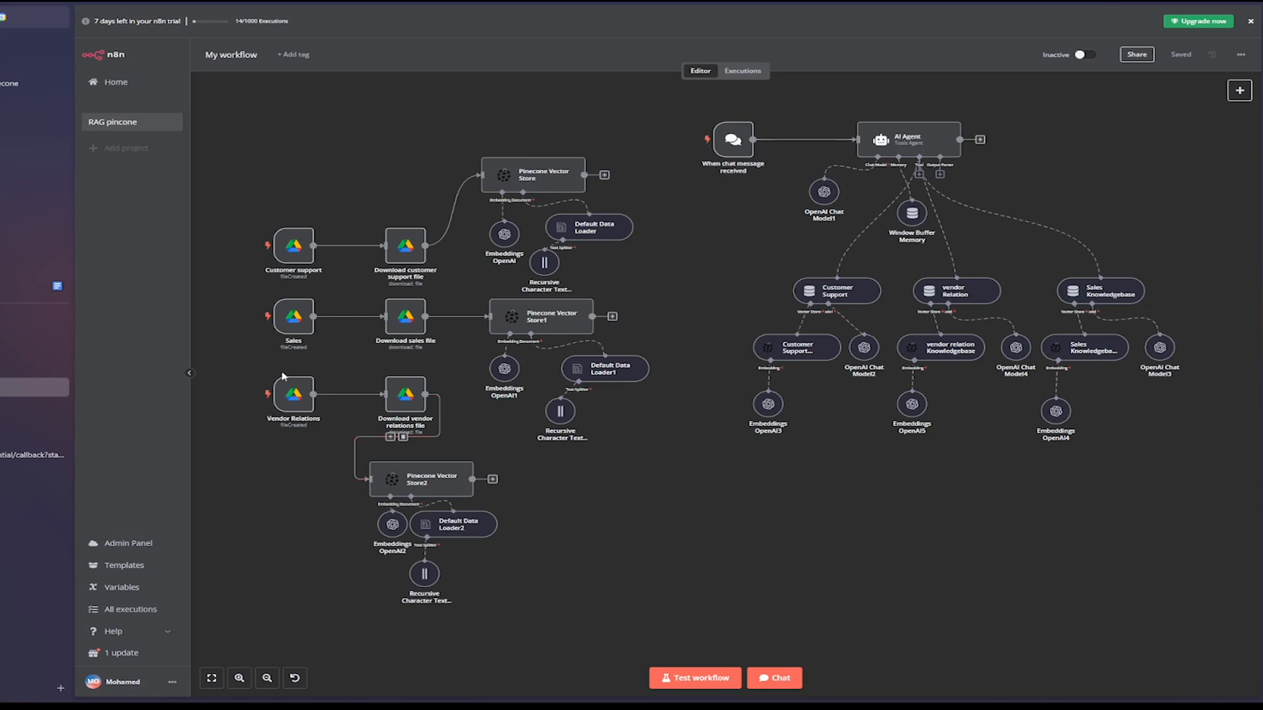
{"action": "scroll", "coordinate": [270, 294], "scroll_direction": "down", "scroll_amount": 1}
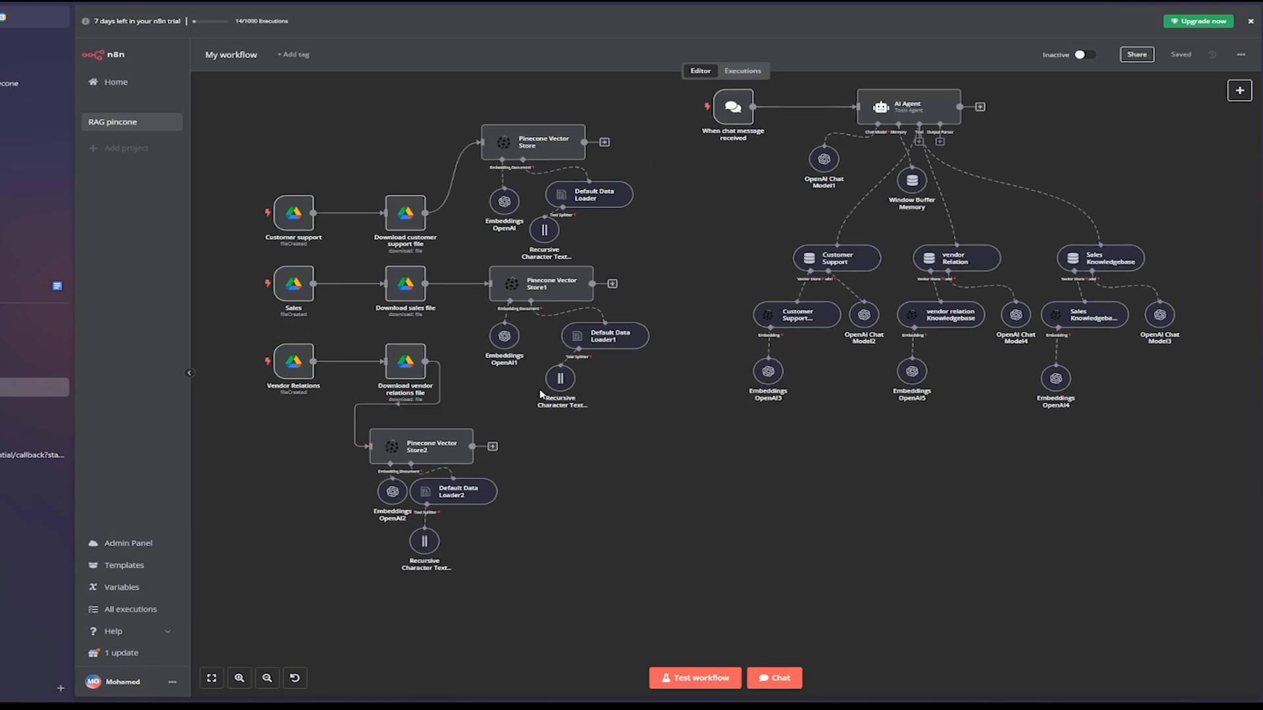